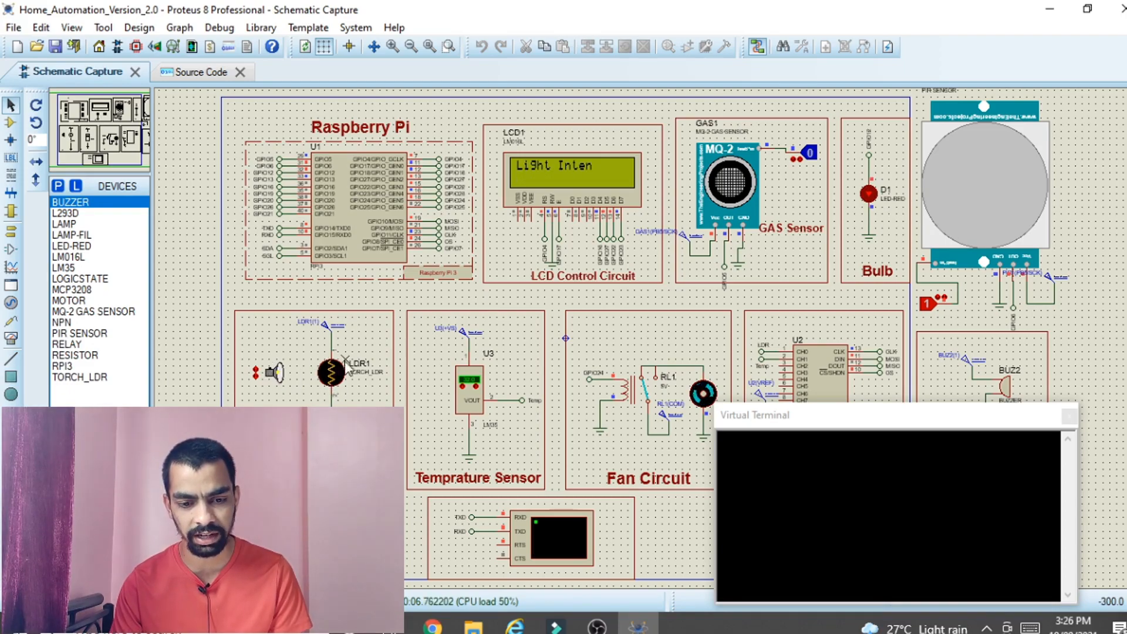
- Move the torch closer to LDR1 in the running simulation, and shift the Virtual Terminal window off the fan circuit
left_click(255, 365)
left_click(254, 365)
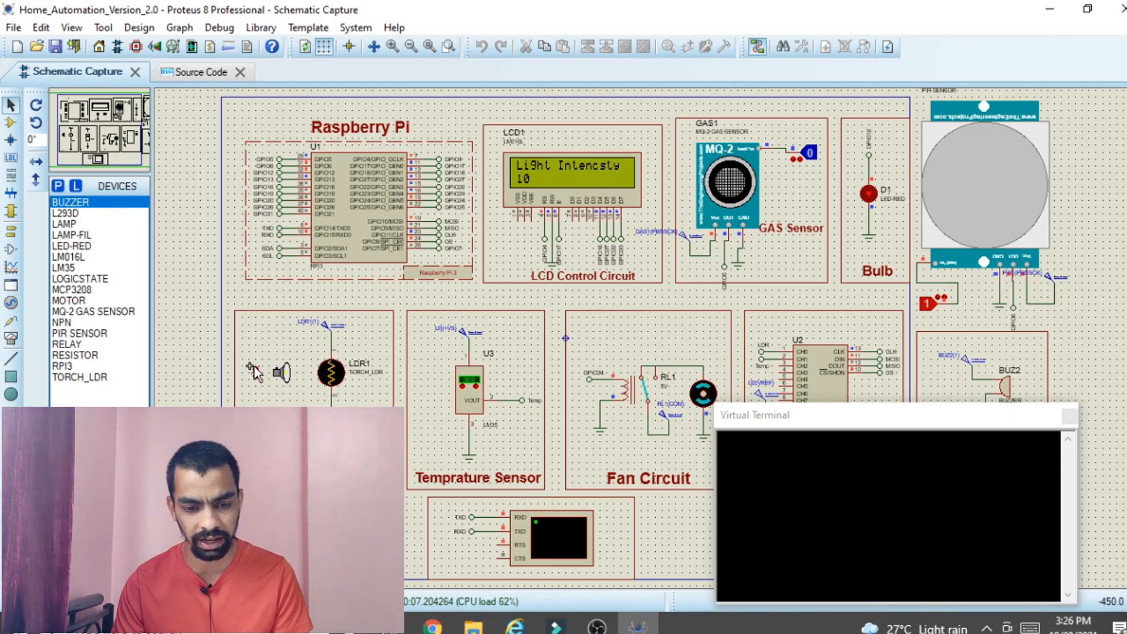
left_click(254, 366)
left_click(254, 367)
left_click(254, 367)
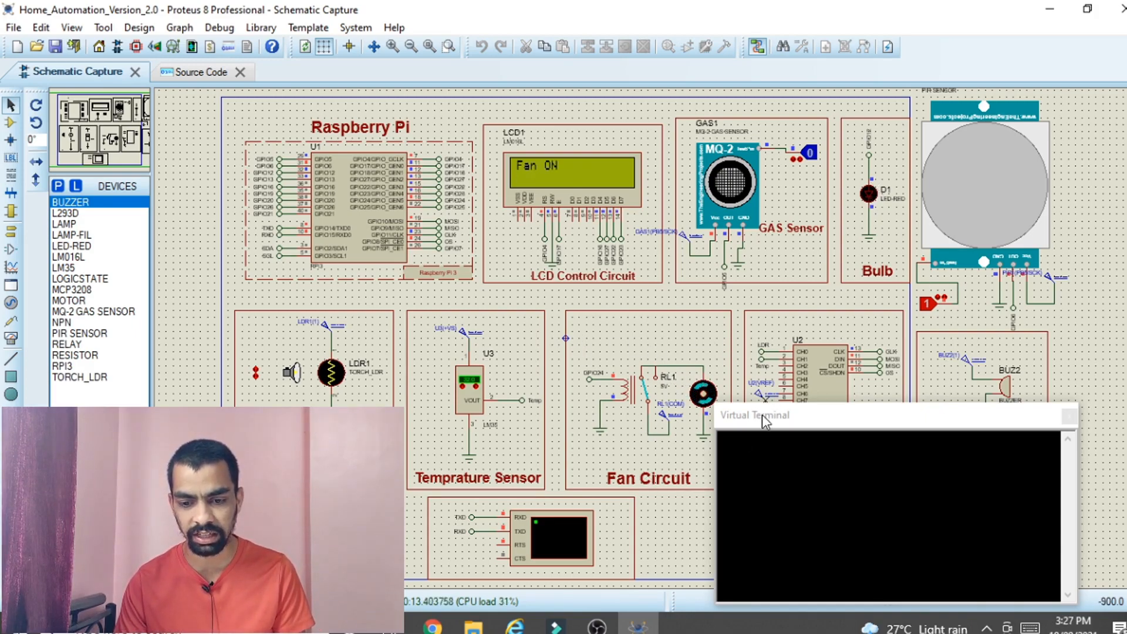
left_click_drag(762, 415, 826, 424)
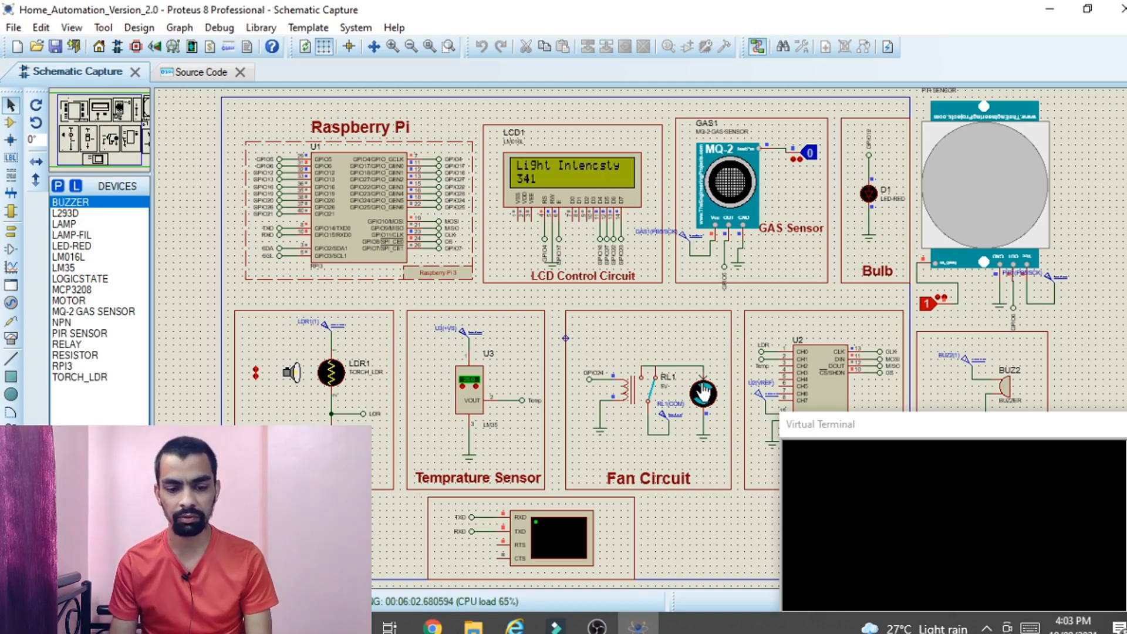
- Move the torch away from LDR1 and set the PIR sensor's logic state to 0
left_click(256, 377)
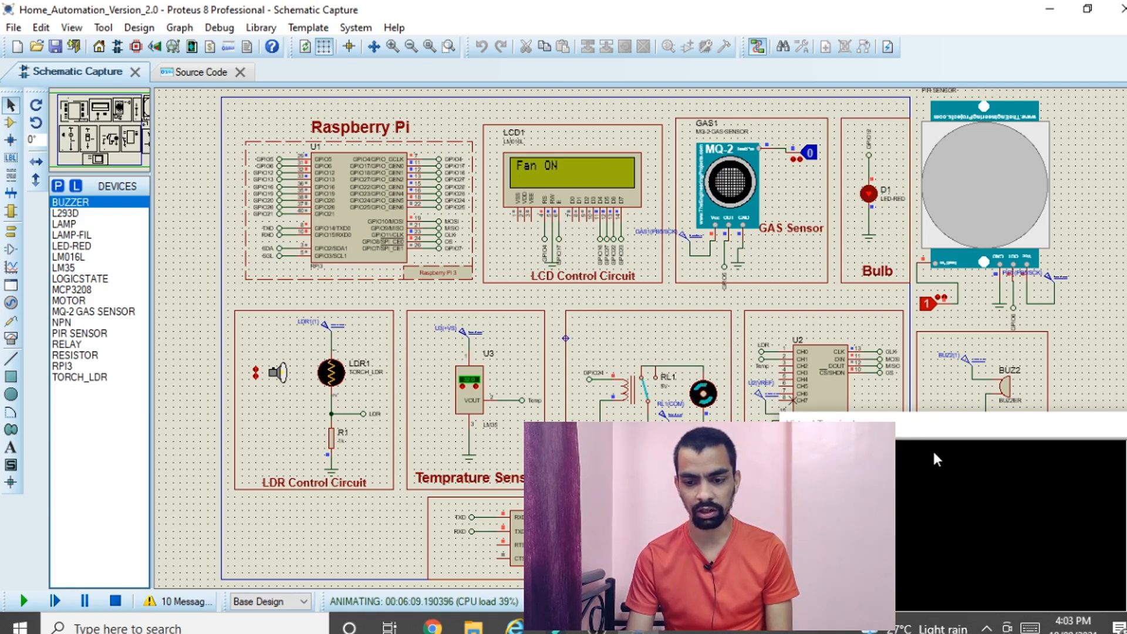
left_click_drag(923, 432, 895, 461)
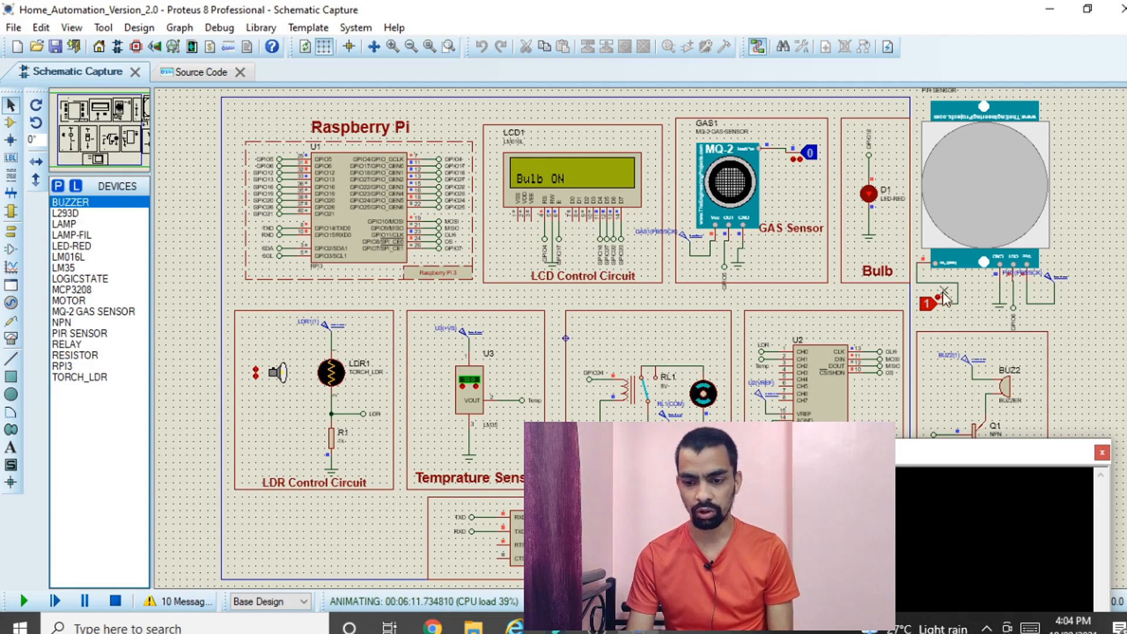
left_click(926, 304)
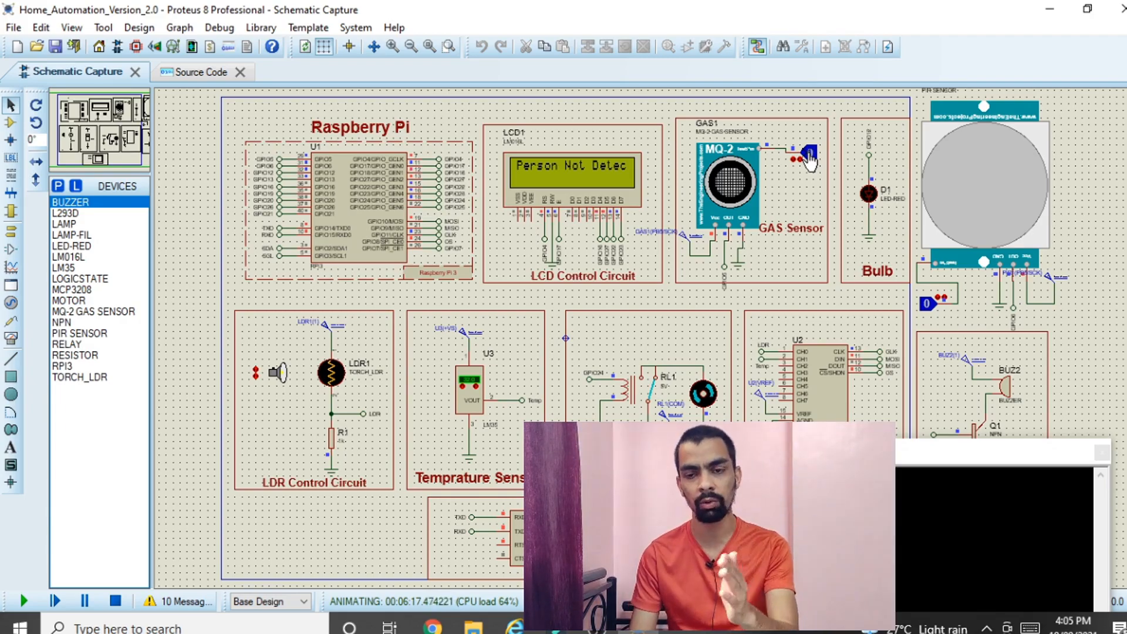
- Set the MQ-2 gas sensor's logic state to 1 with the Virtual Terminal moved into full view, and stop the simulation
left_click(809, 154)
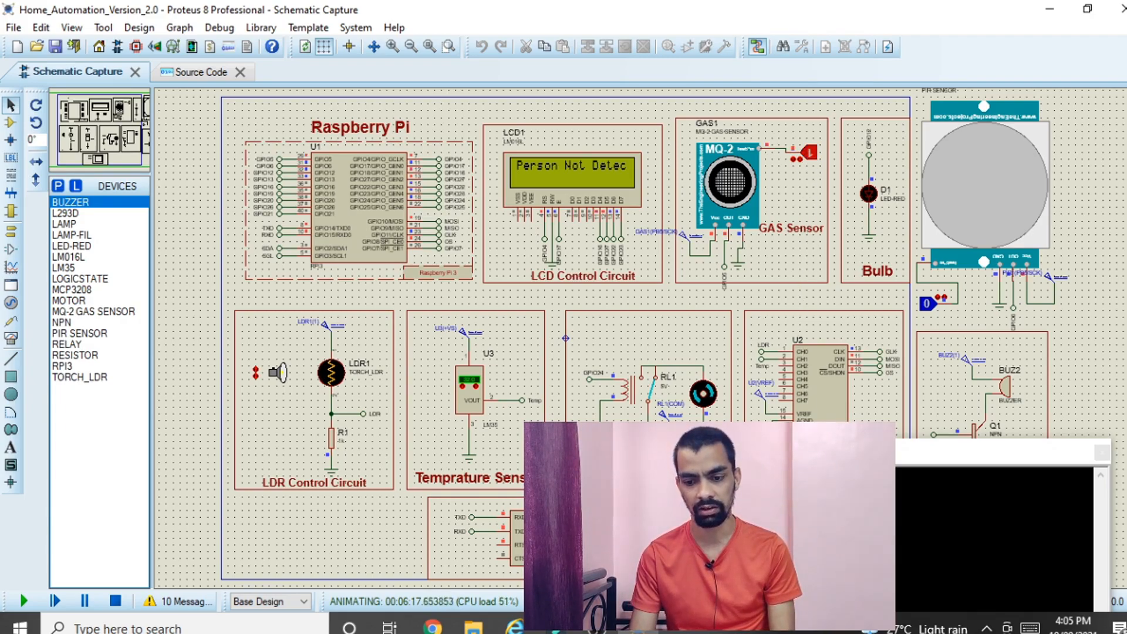
left_click_drag(966, 454, 202, 462)
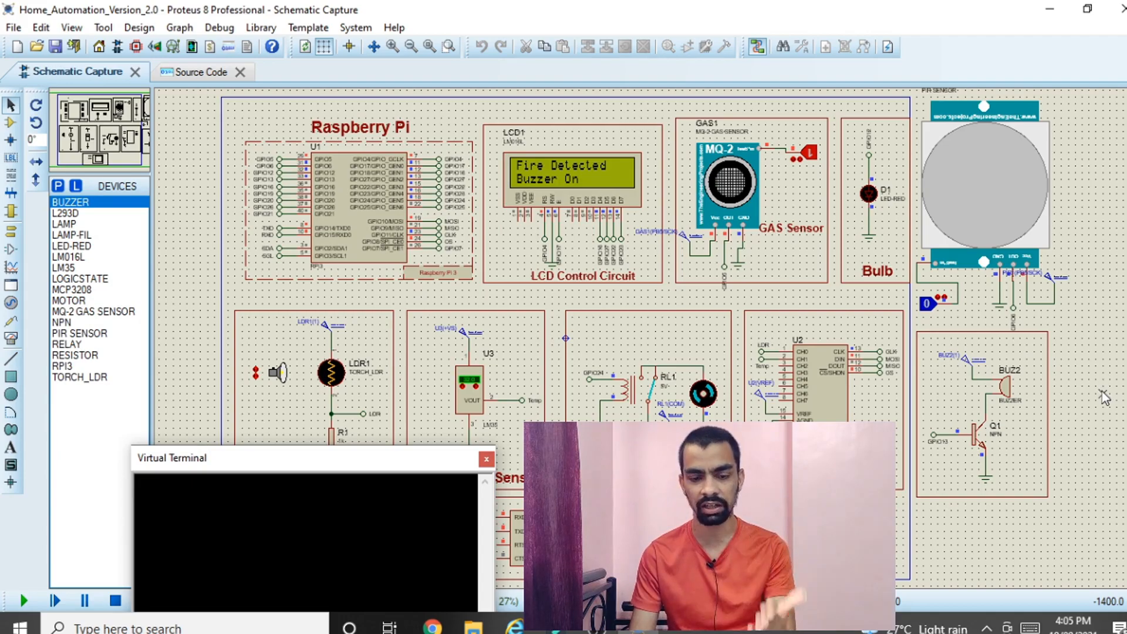
left_click_drag(311, 461, 308, 405)
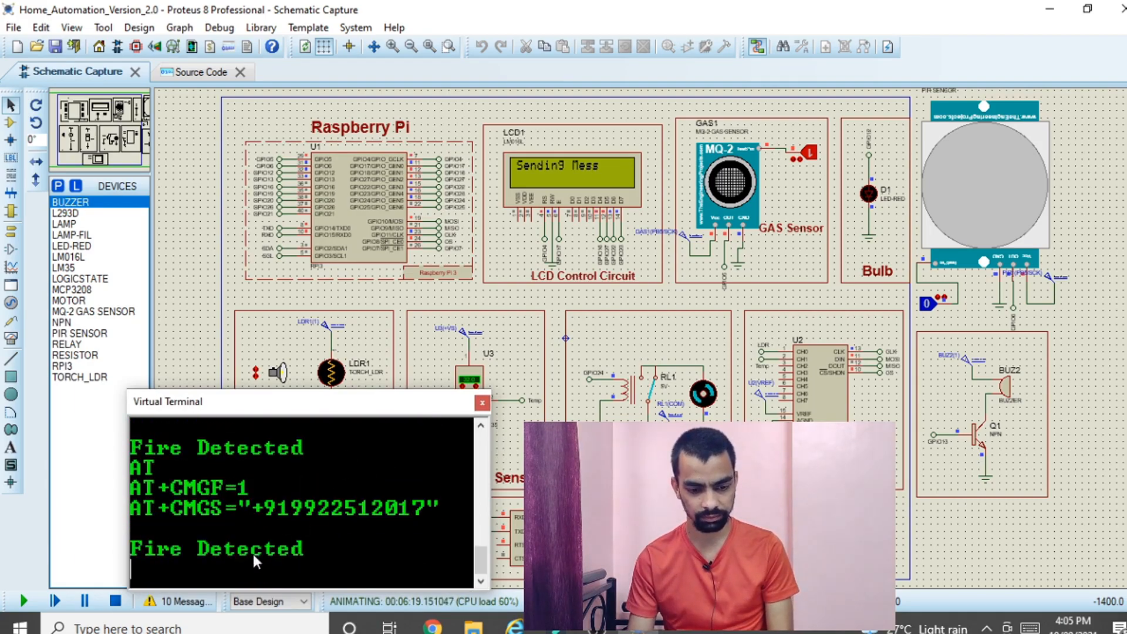
left_click(116, 601)
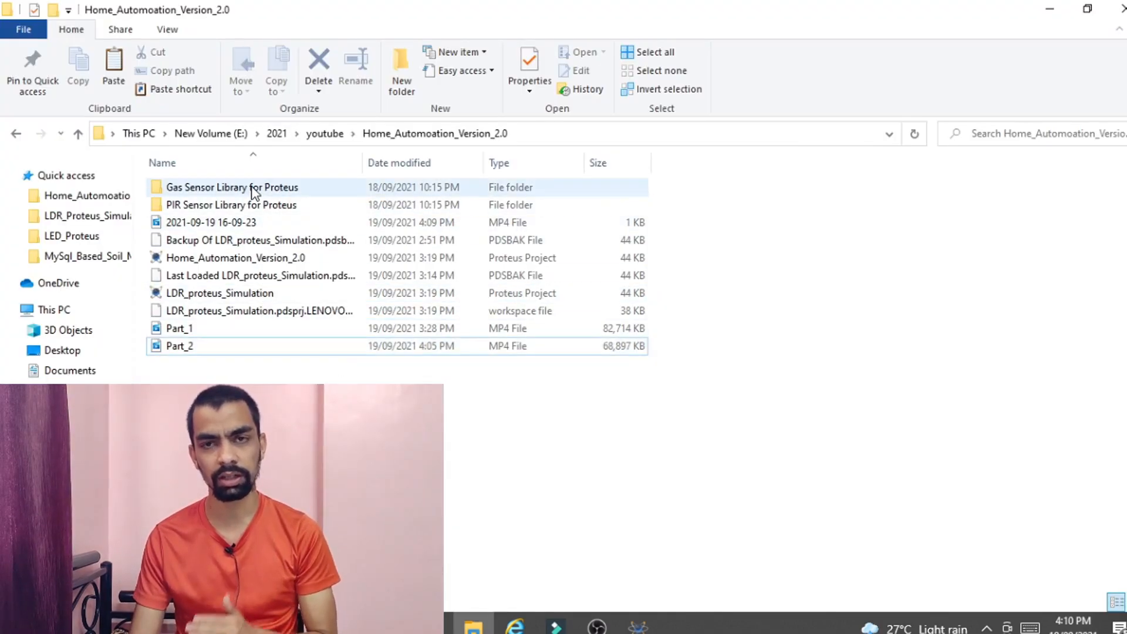
- In File Explorer, look inside the Gas Sensor Library for Proteus folder and return to the Home_Automoation_Version_2.0 folder
mouse_move(253, 192)
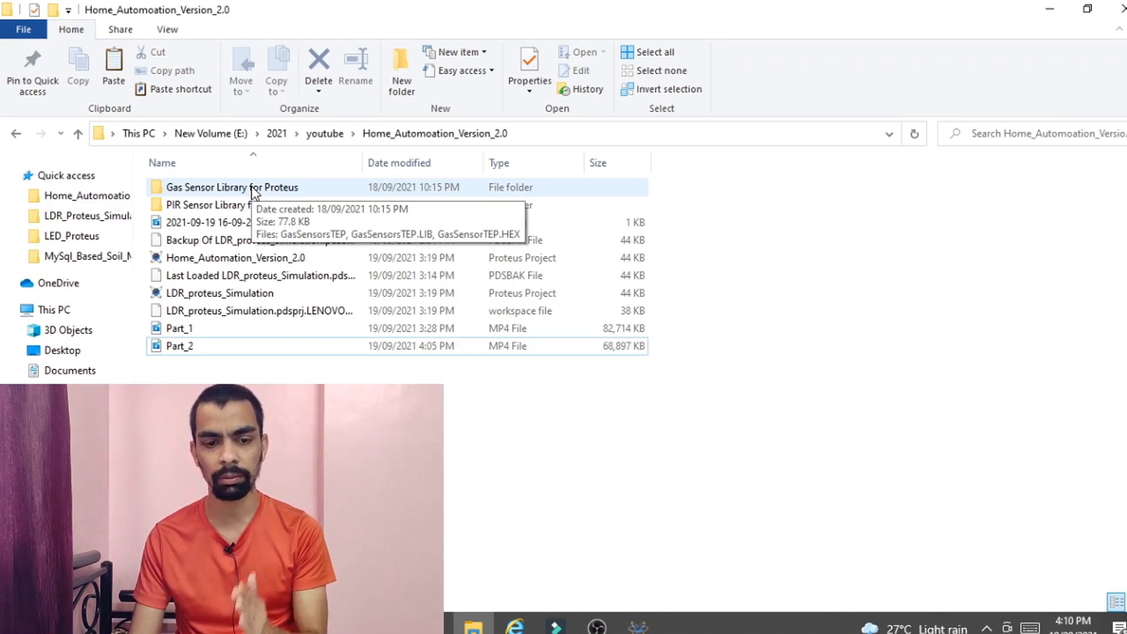
double_click(253, 187)
left_click(407, 140)
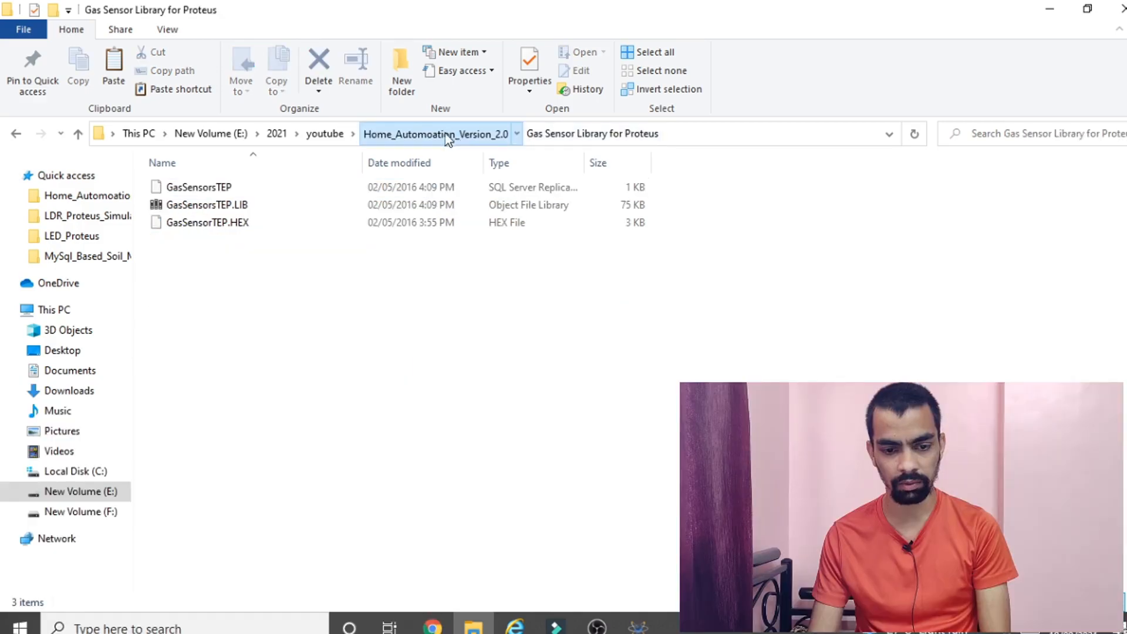
left_click(437, 133)
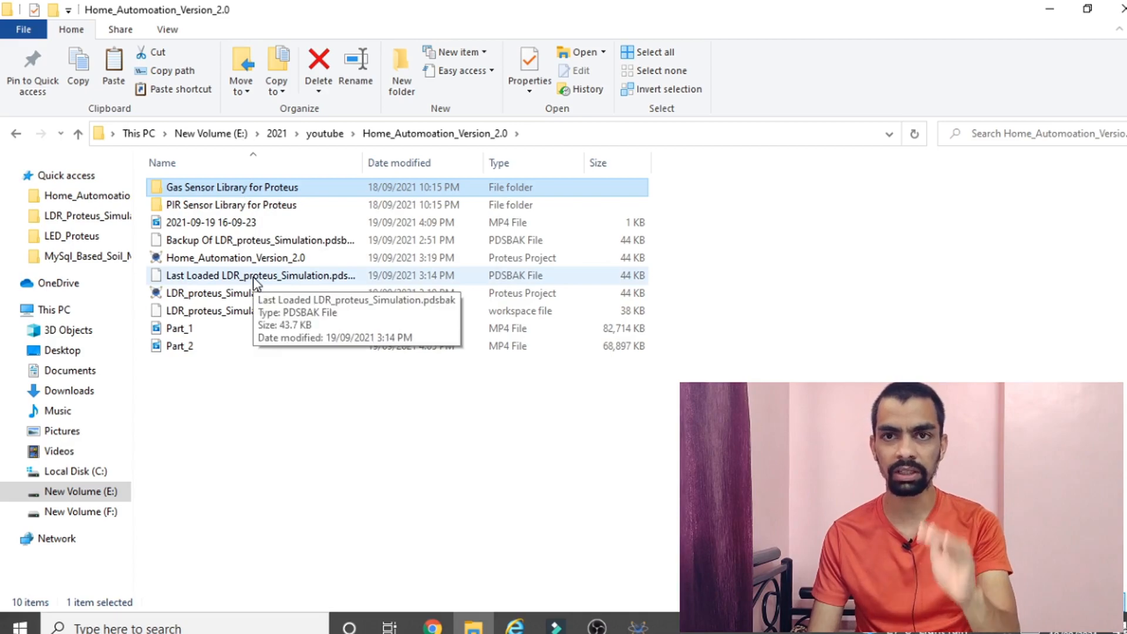
left_click(344, 416)
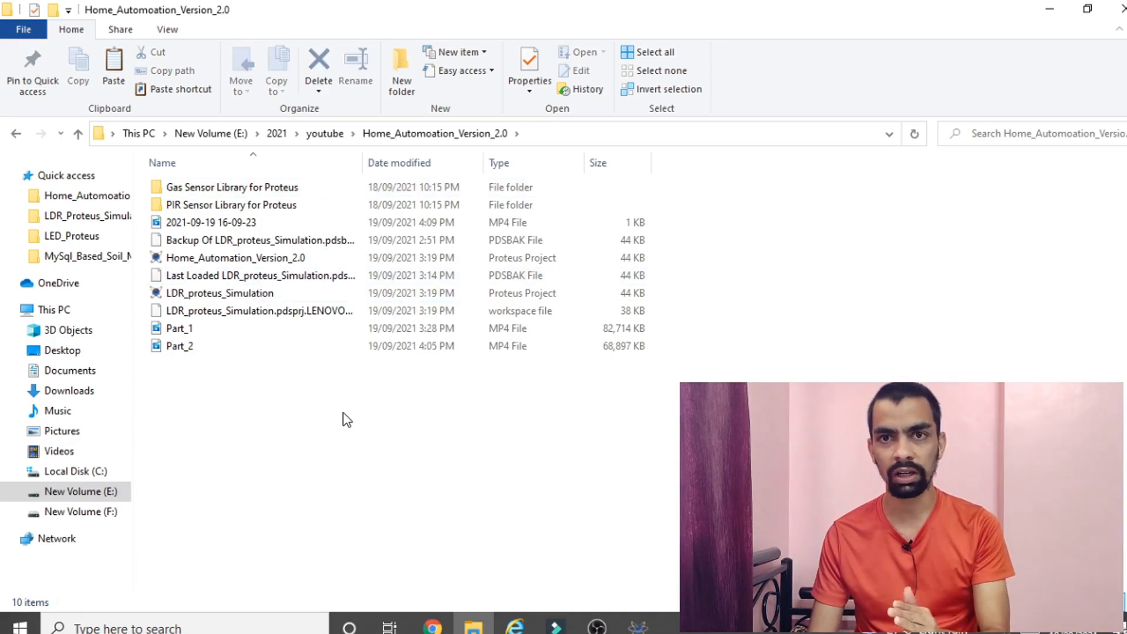
- Copy all three files from the Gas Sensor Library for Proteus folder
left_click(203, 191)
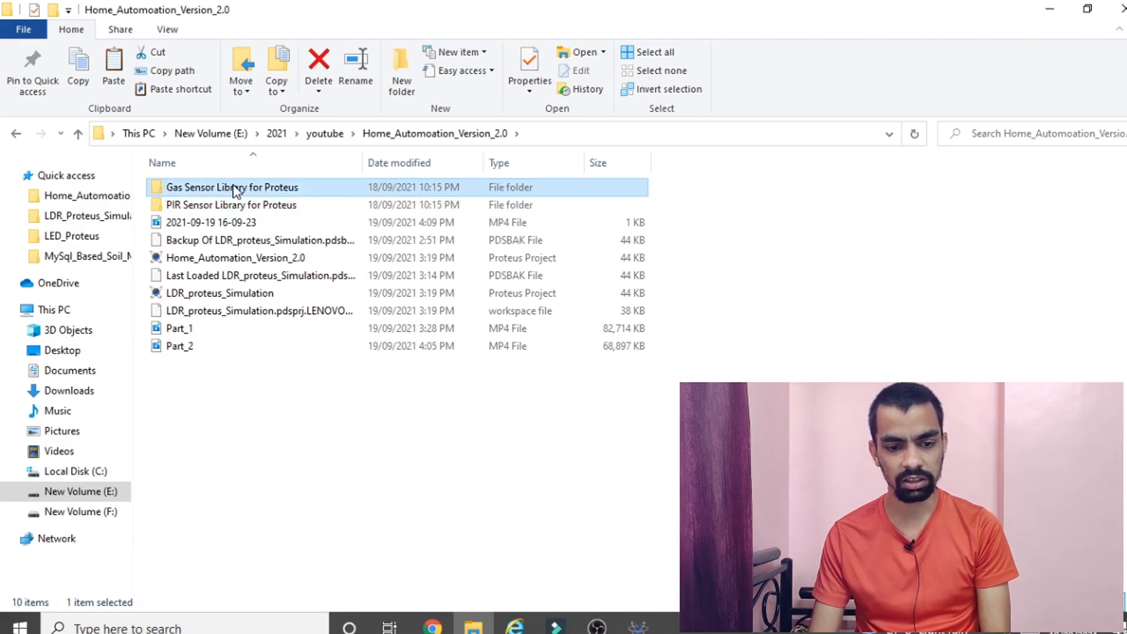
double_click(234, 188)
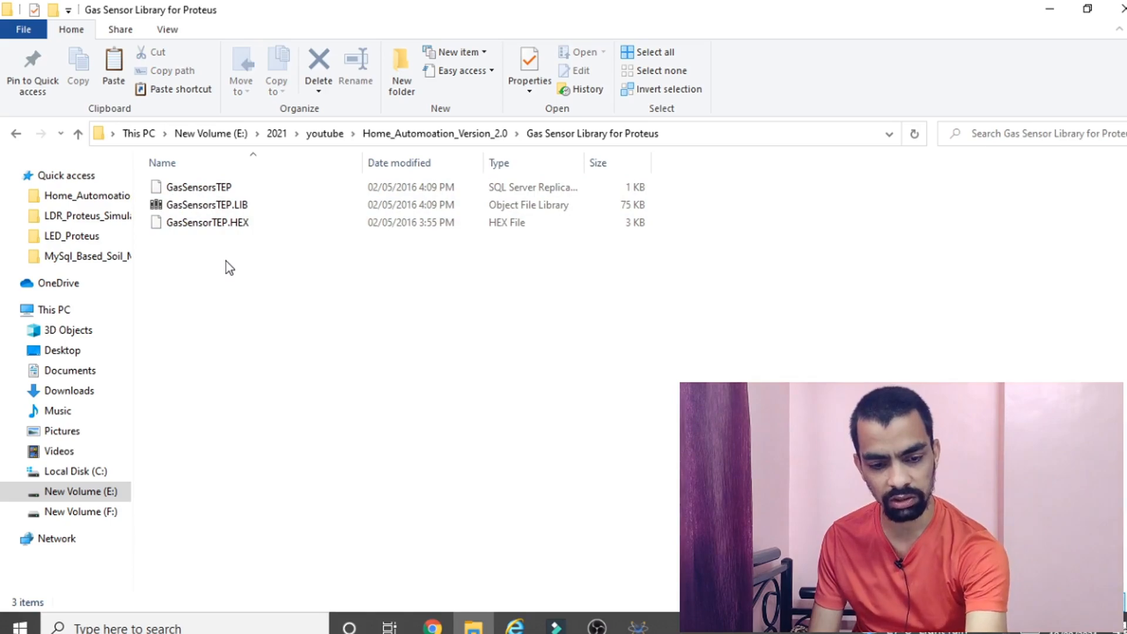
key("ctrl+a")
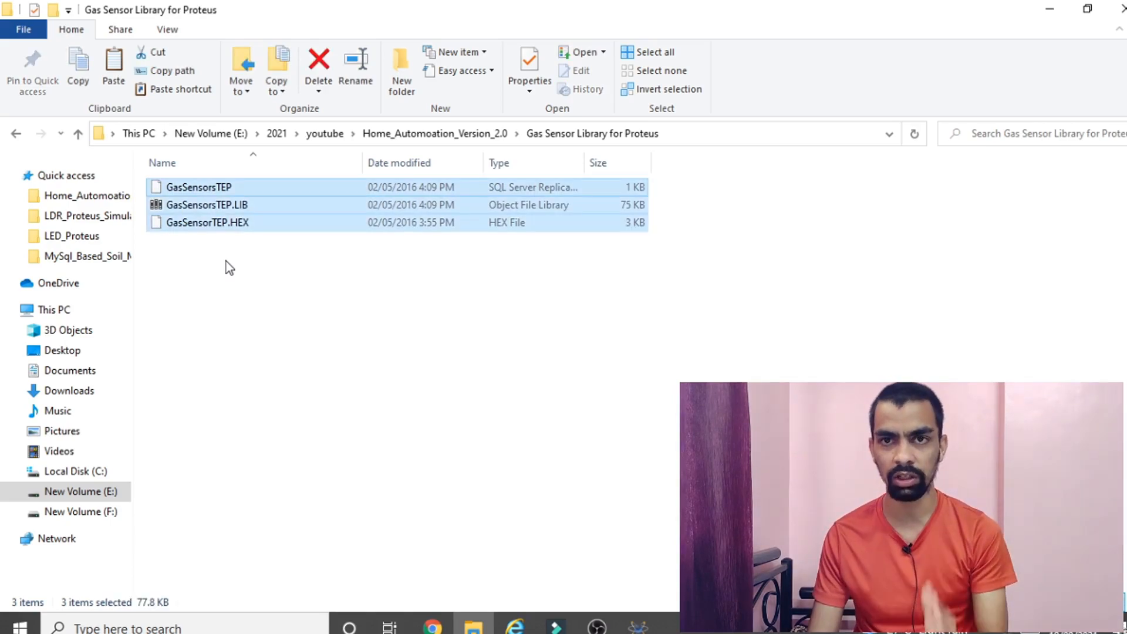
right_click(199, 228)
left_click(34, 474)
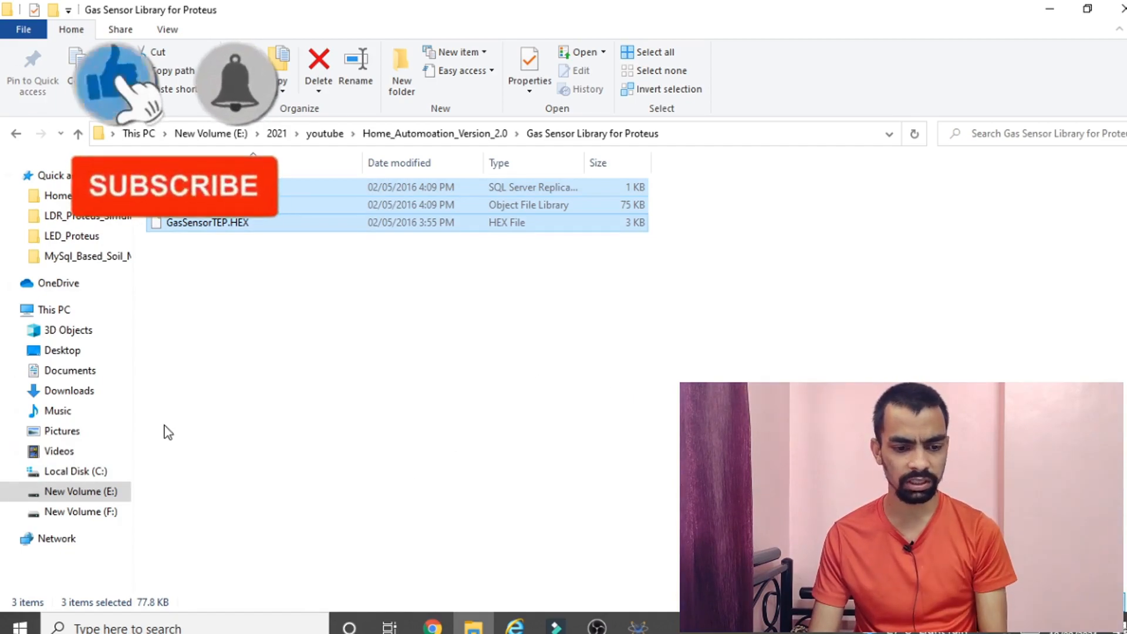
- Open the Proteus library folder C:\Program Files (x86)\Labcenter Electronics\Proteus 8 Professional\DATA\LIBRARY and look at its paste option without pasting
left_click(88, 472)
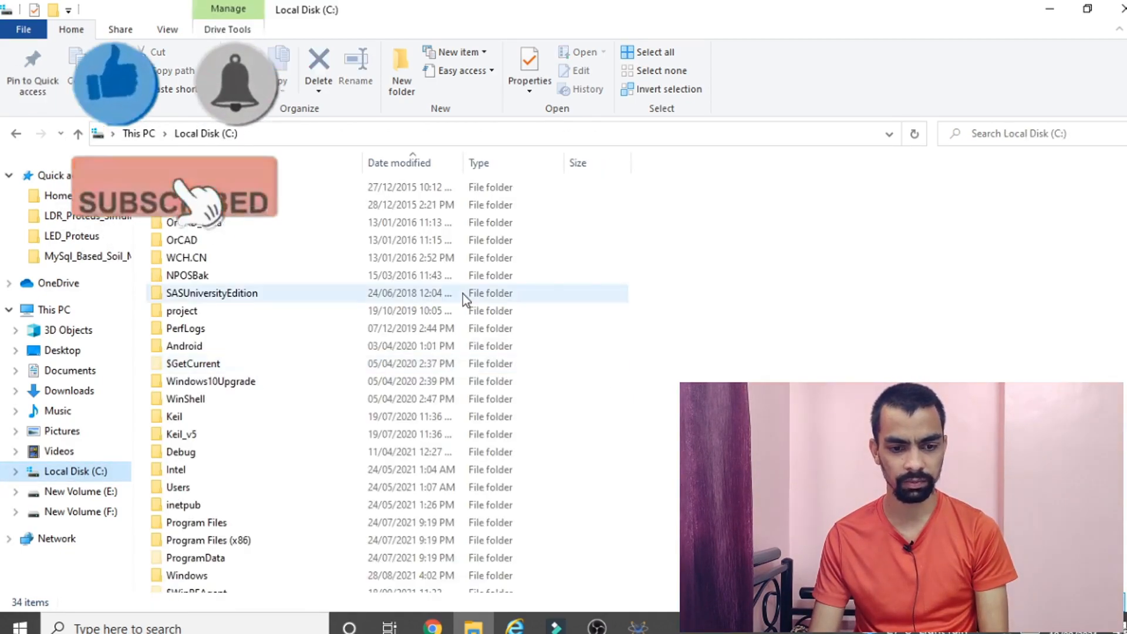
left_click(238, 434)
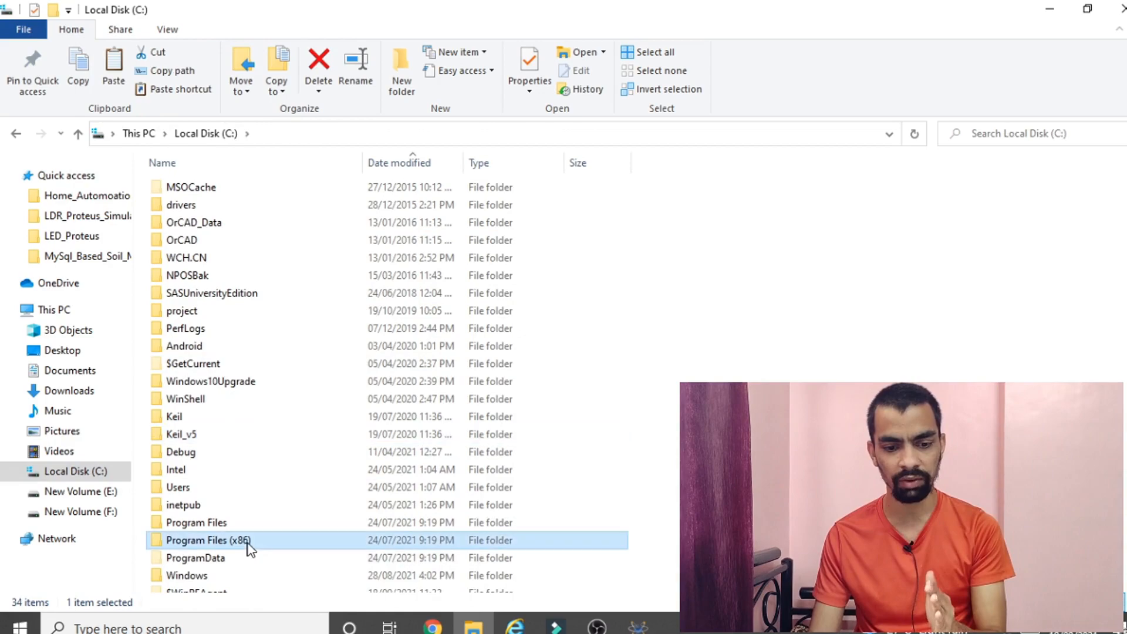
double_click(247, 541)
left_click(189, 294)
scroll(222, 458, "down", 1)
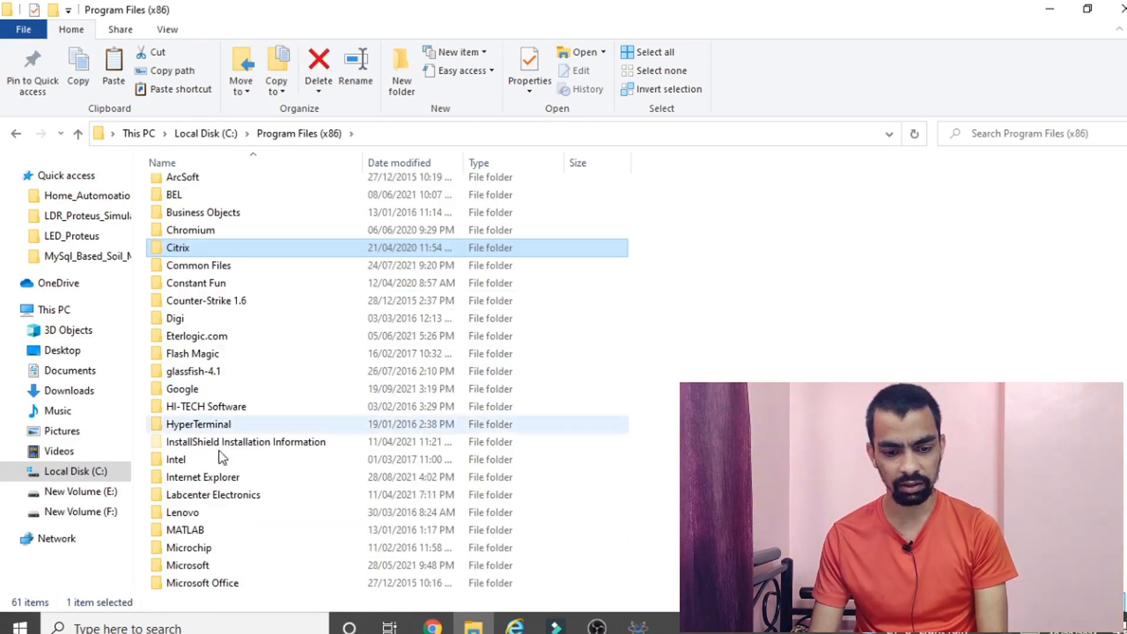
double_click(230, 496)
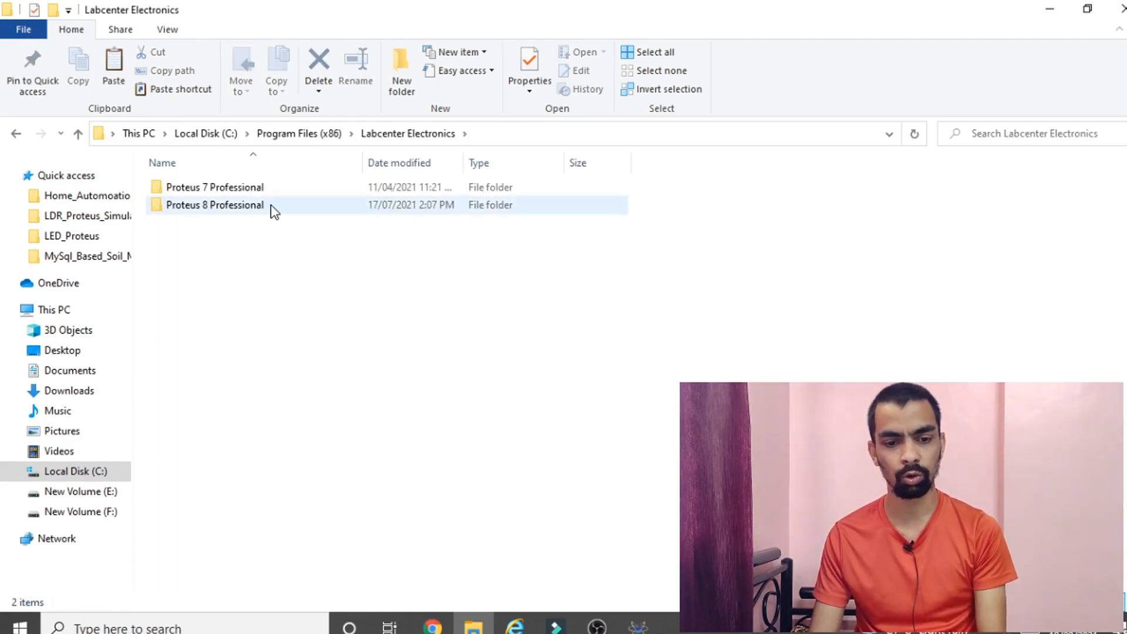
double_click(271, 205)
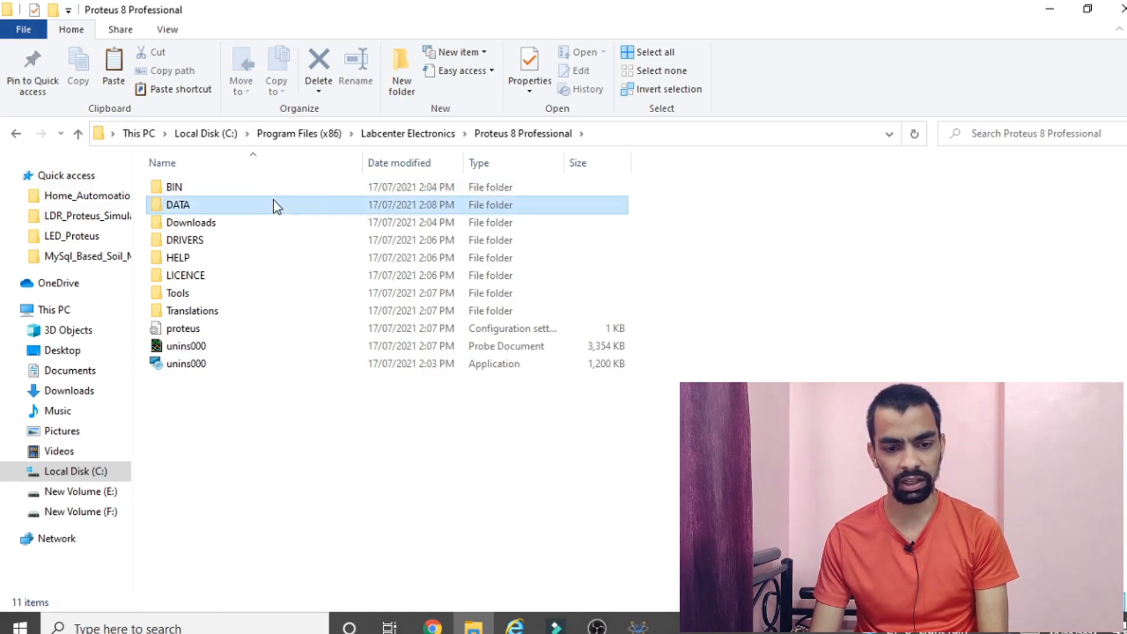
double_click(274, 204)
double_click(207, 205)
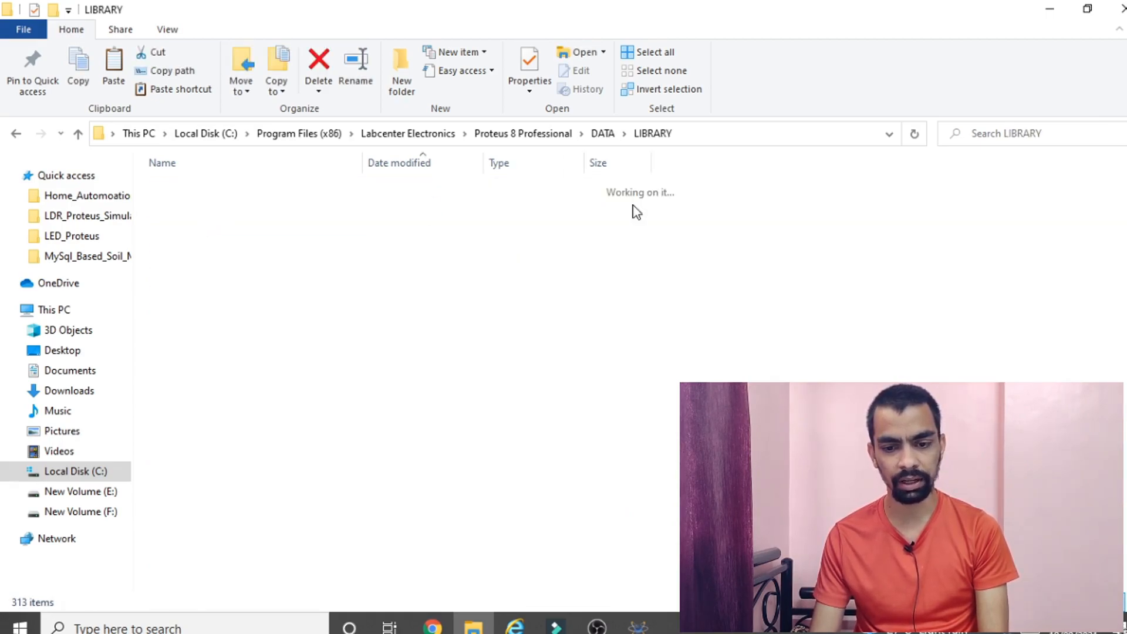
right_click(872, 271)
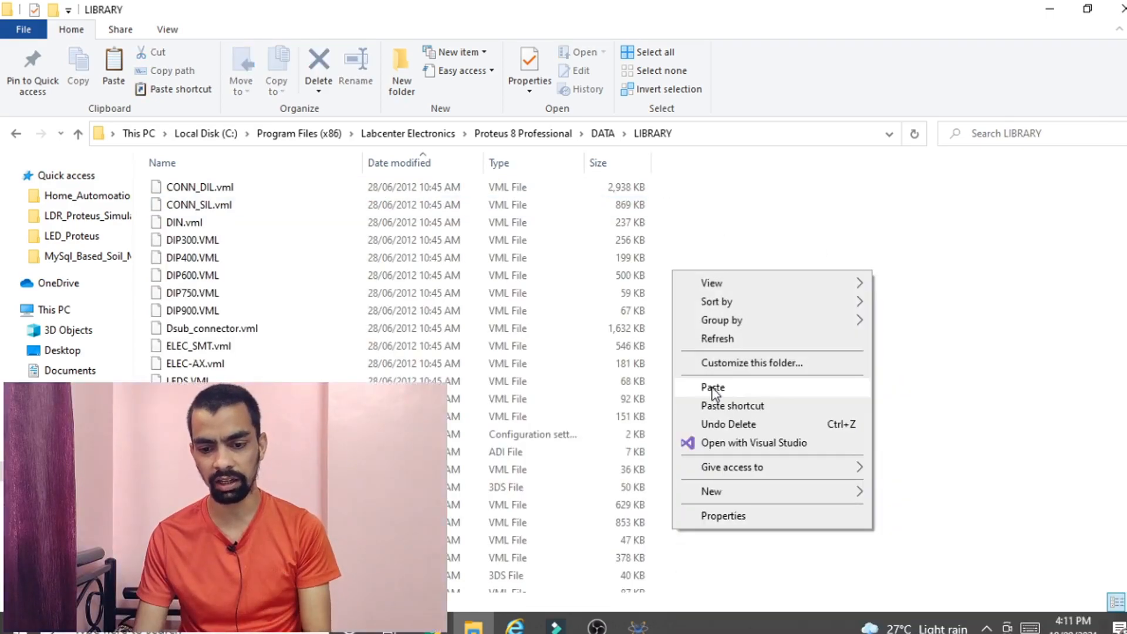
left_click(876, 358)
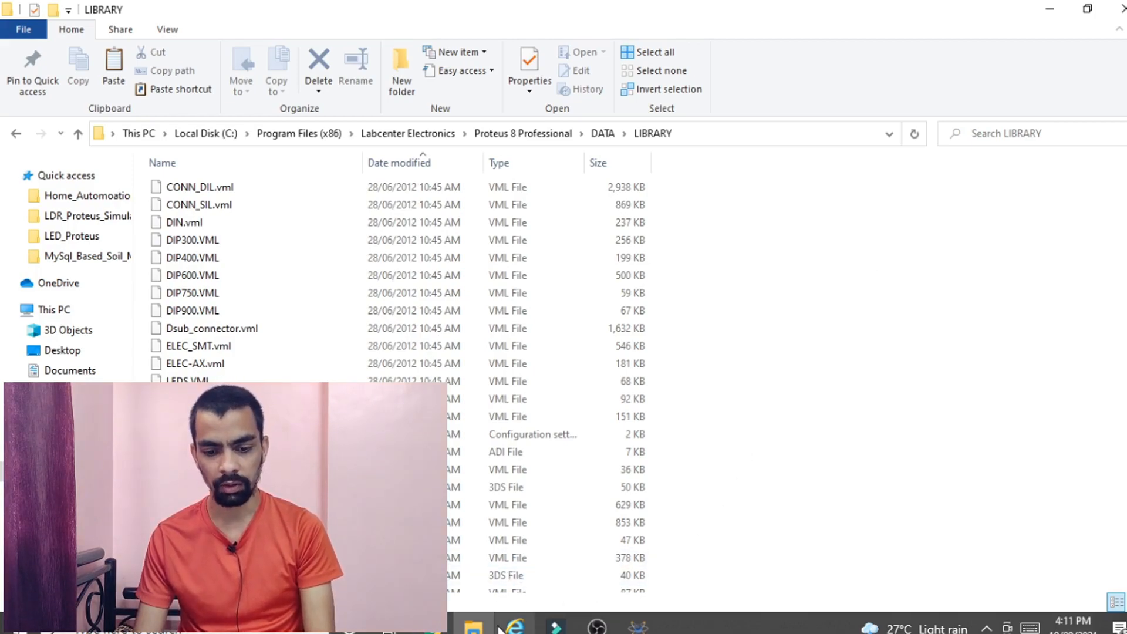
- Go back to the E:\2021\youtube\Home_Automoation_Version_2.0 folder in the other File Explorer window
mouse_move(473, 626)
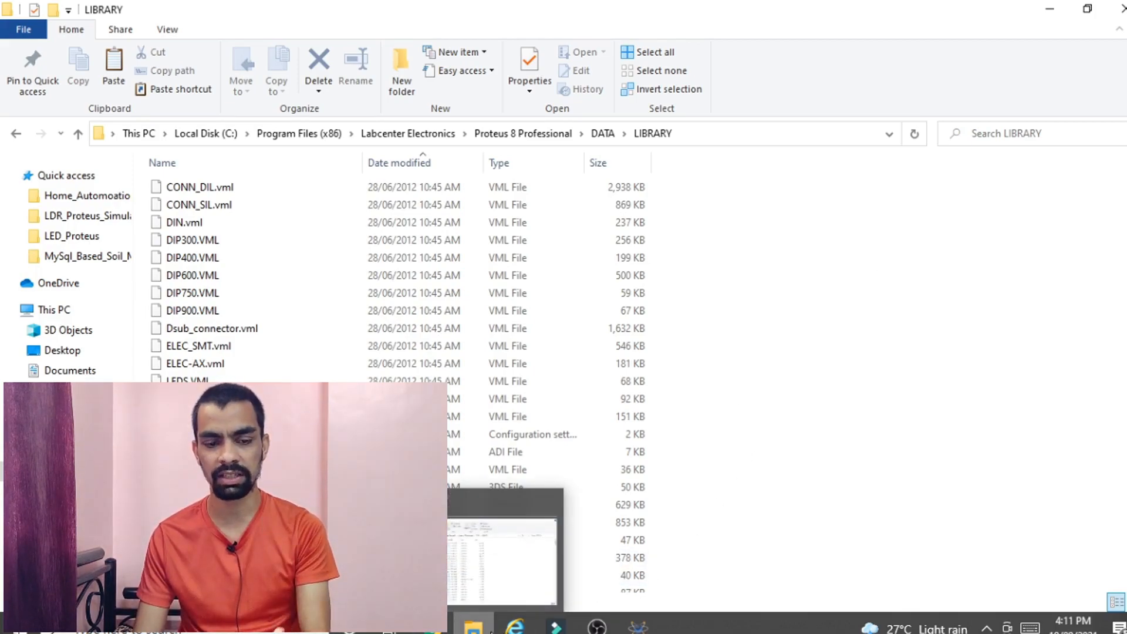
left_click(502, 557)
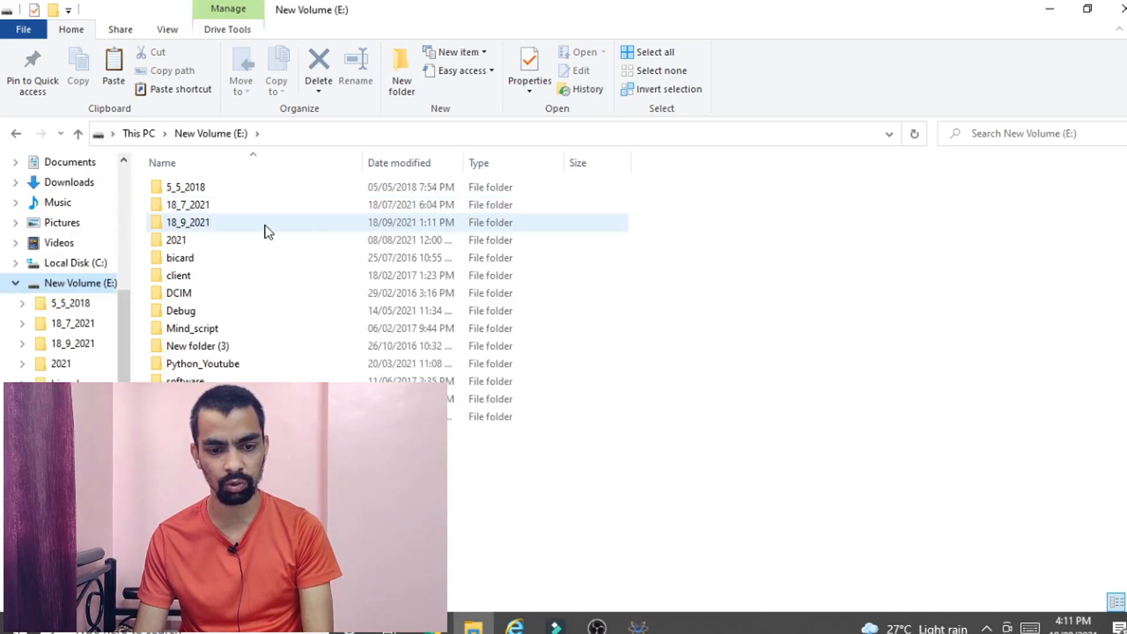
double_click(229, 239)
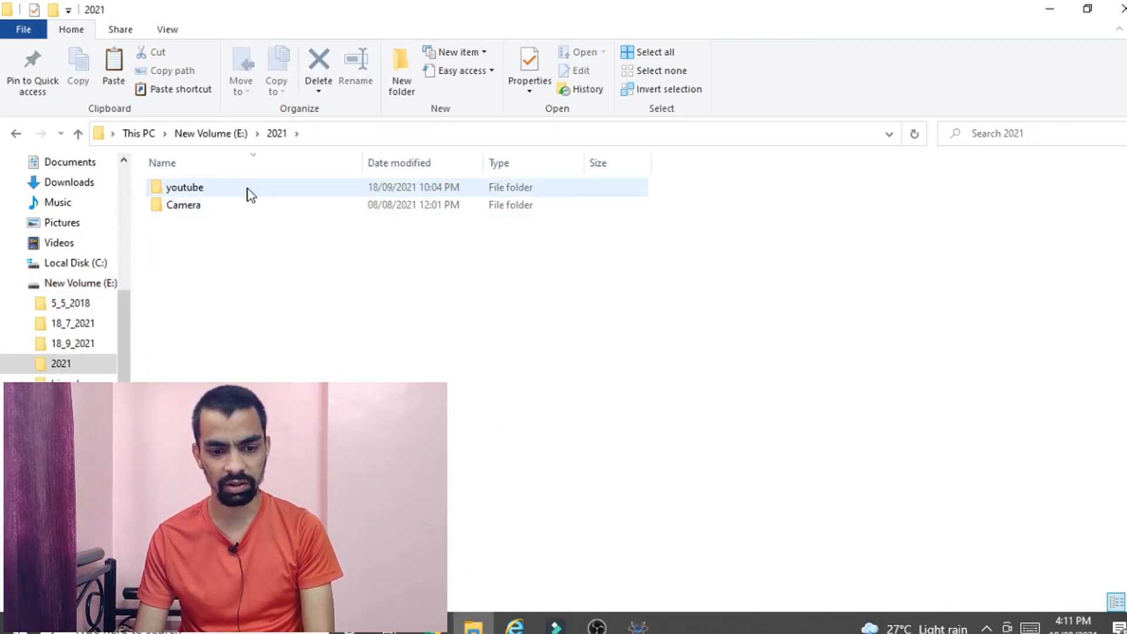
double_click(249, 193)
double_click(247, 211)
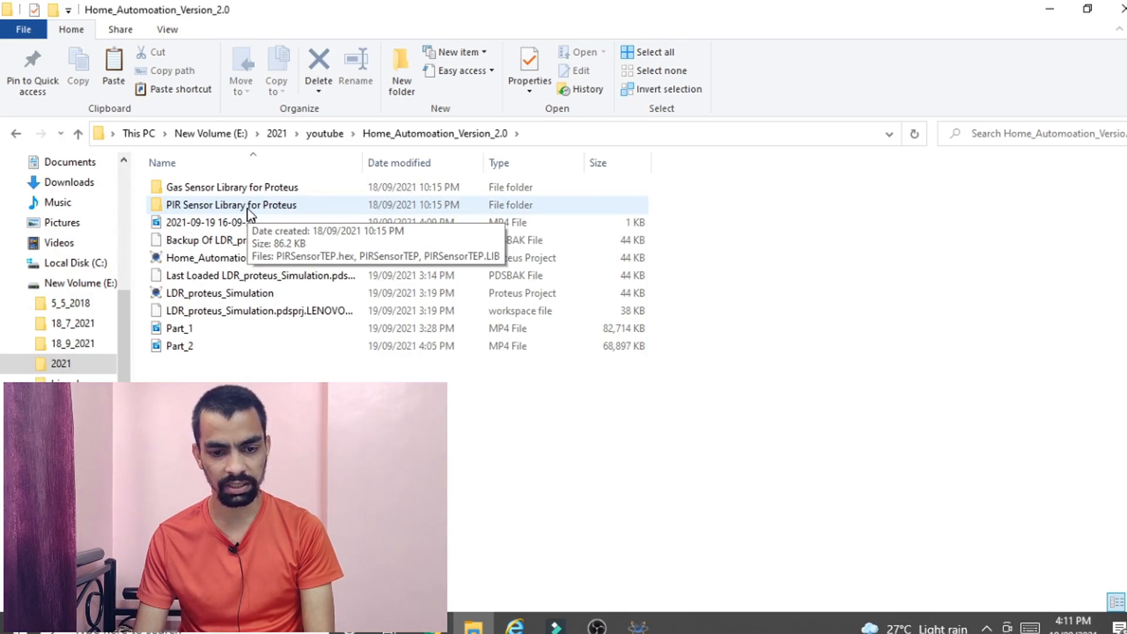
- Copy all three PIRSensorTEP files from the PIR Sensor Library for Proteus folder and clear the selection
double_click(248, 205)
right_click(271, 246)
left_click(424, 270)
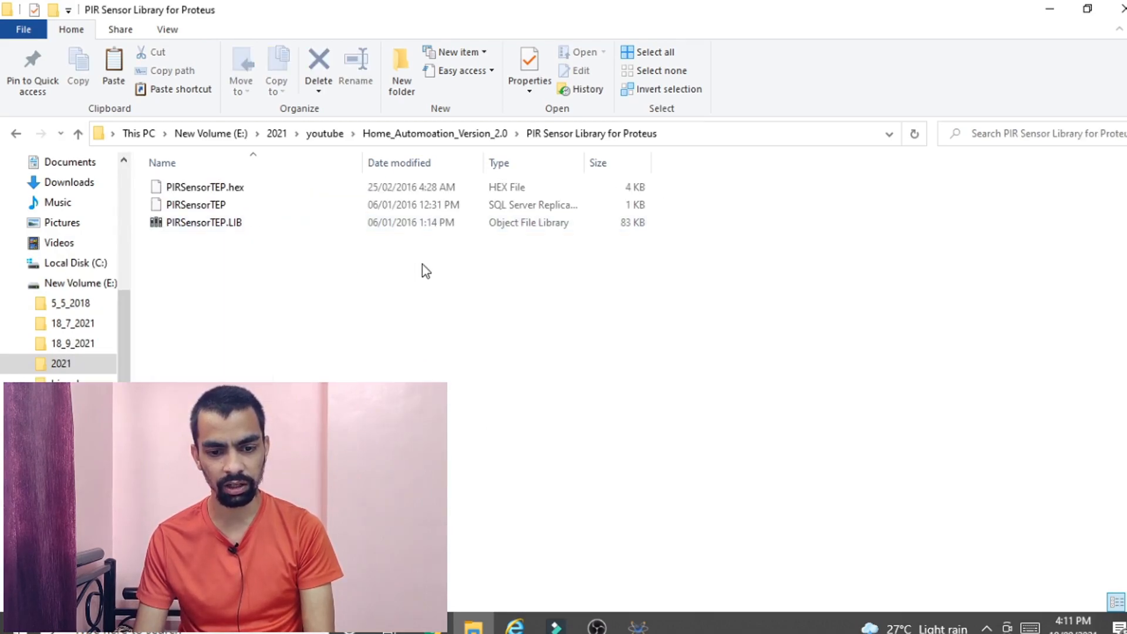
left_click_drag(421, 263, 369, 178)
right_click(369, 179)
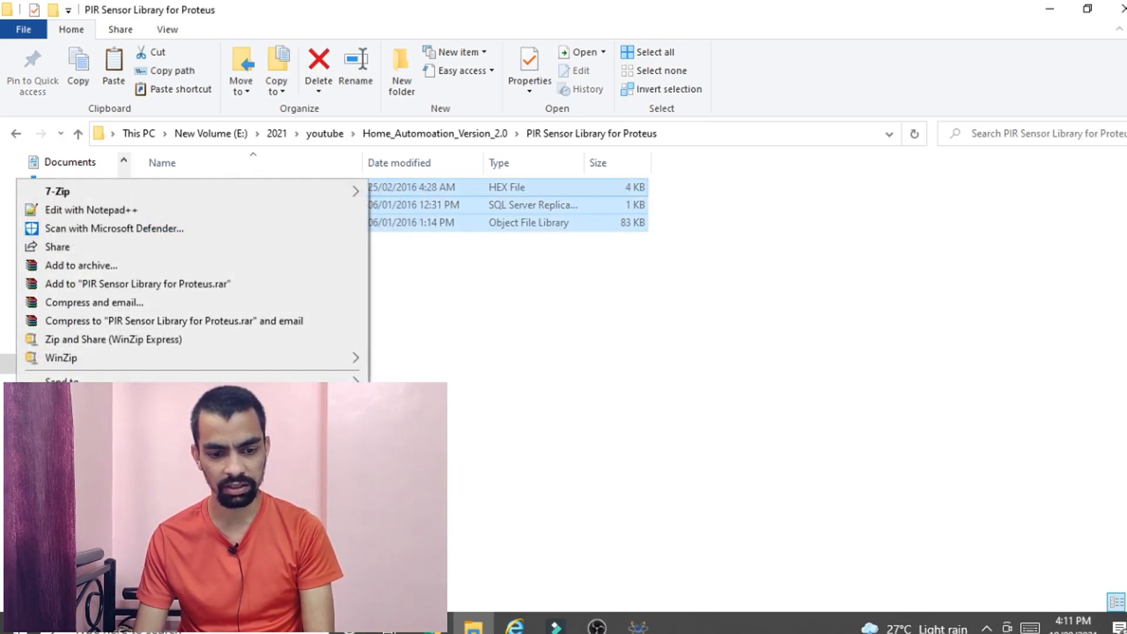
left_click(61, 425)
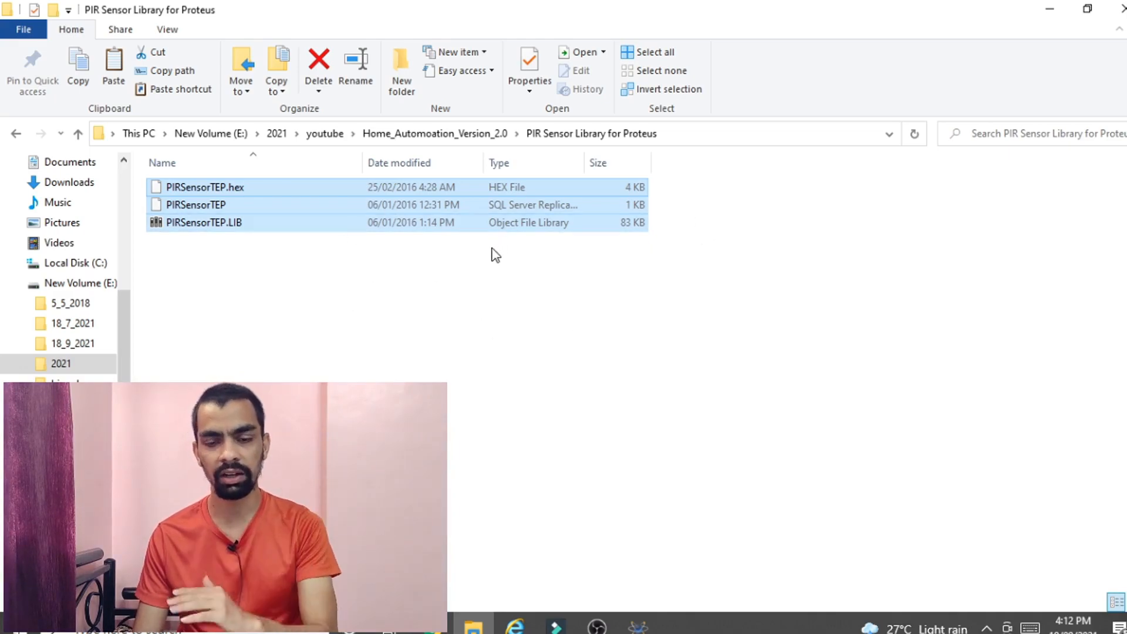
left_click(393, 290)
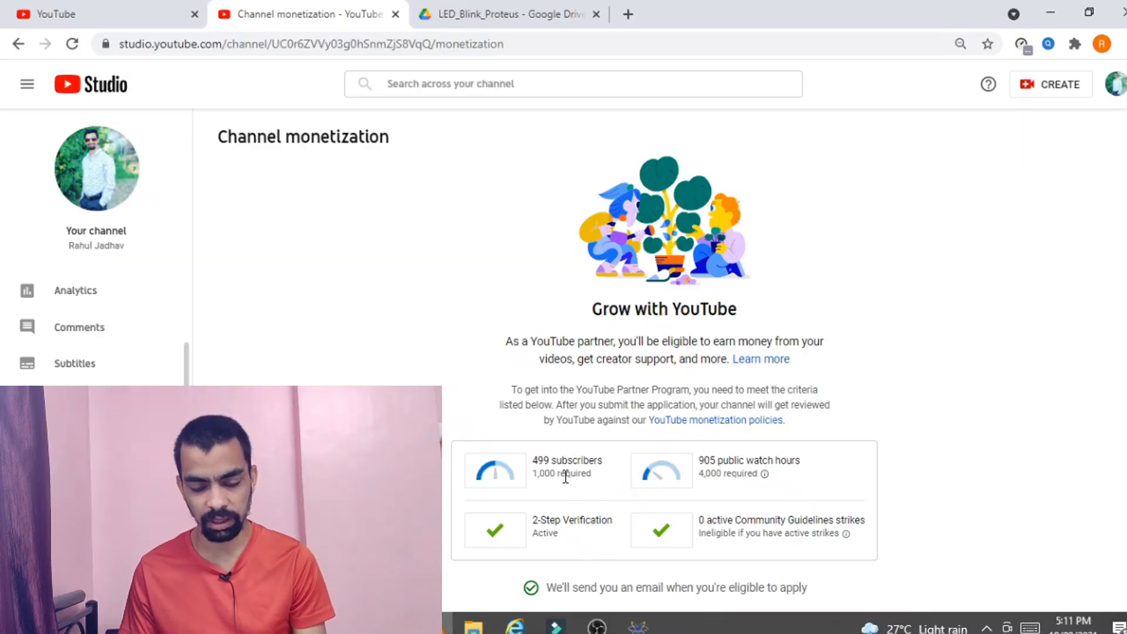
- In YouTube Studio, highlight the subscriber count on the Channel monetization page
left_click_drag(552, 465, 532, 470)
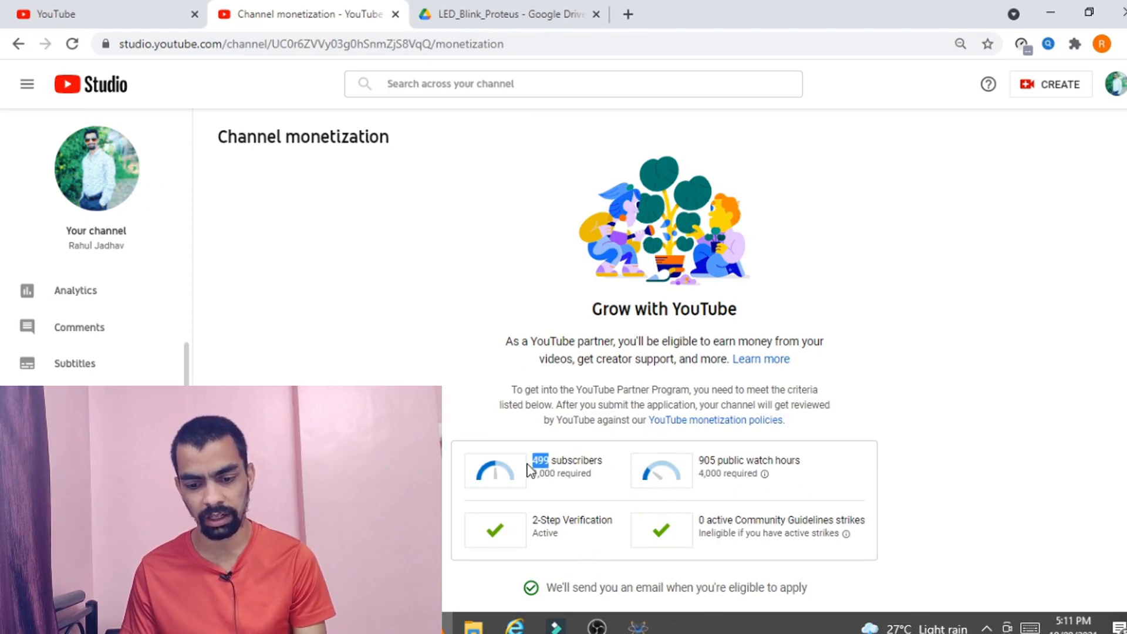
- Highlight the public watch hours and the required subscriber and watch-hour counts on the Channel monetization page
left_click_drag(717, 462, 684, 465)
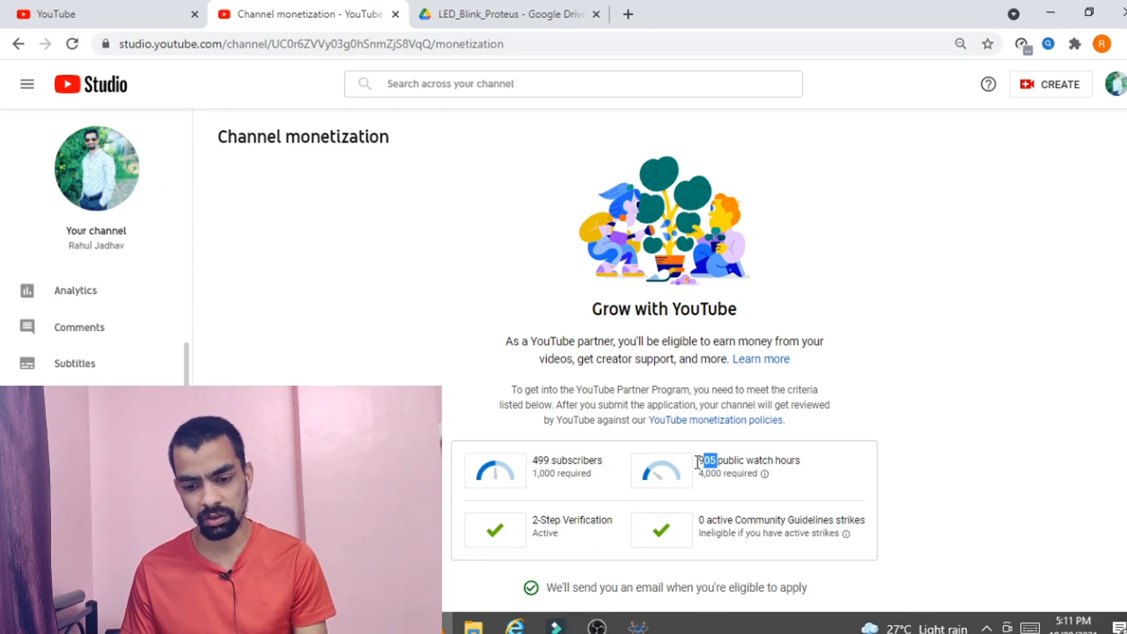
left_click(861, 409)
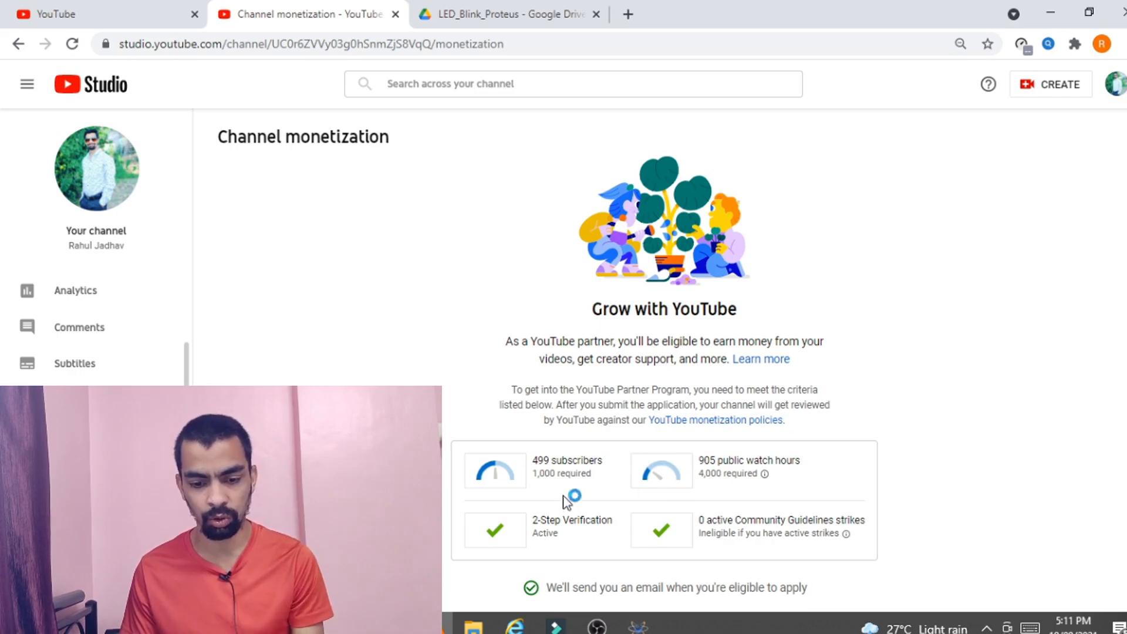
left_click_drag(530, 475, 558, 476)
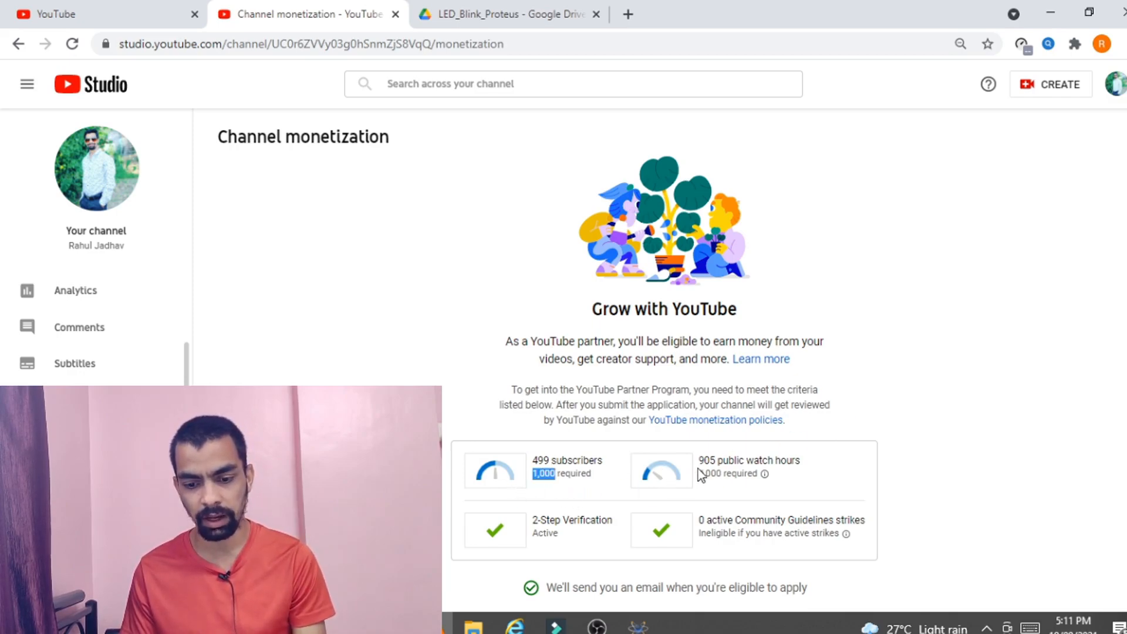
left_click_drag(704, 475, 742, 479)
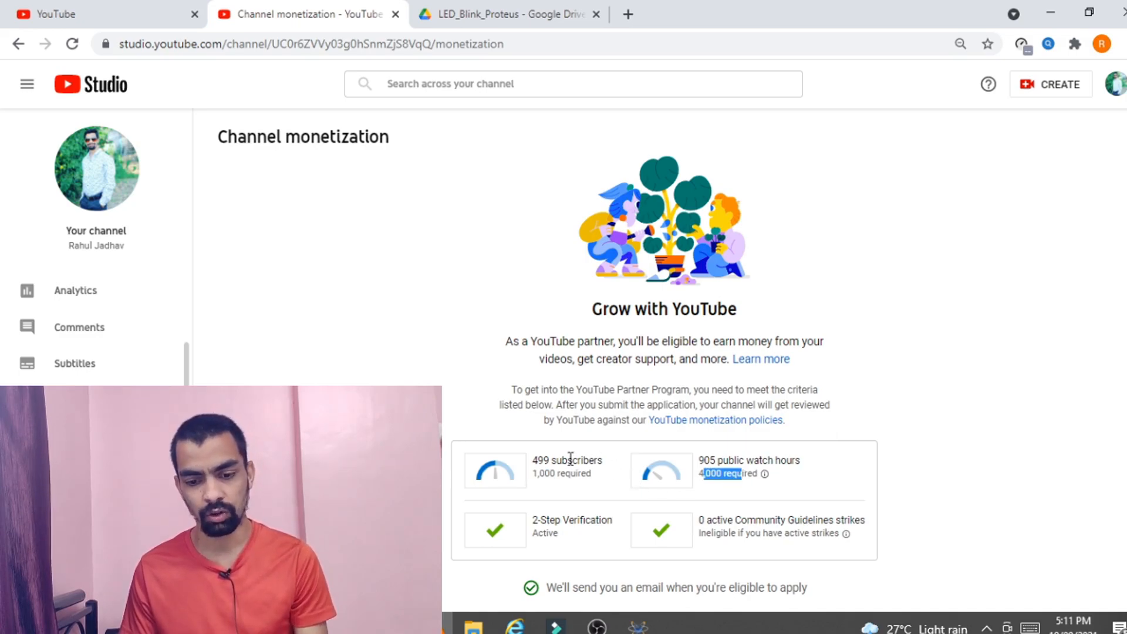
left_click(551, 471)
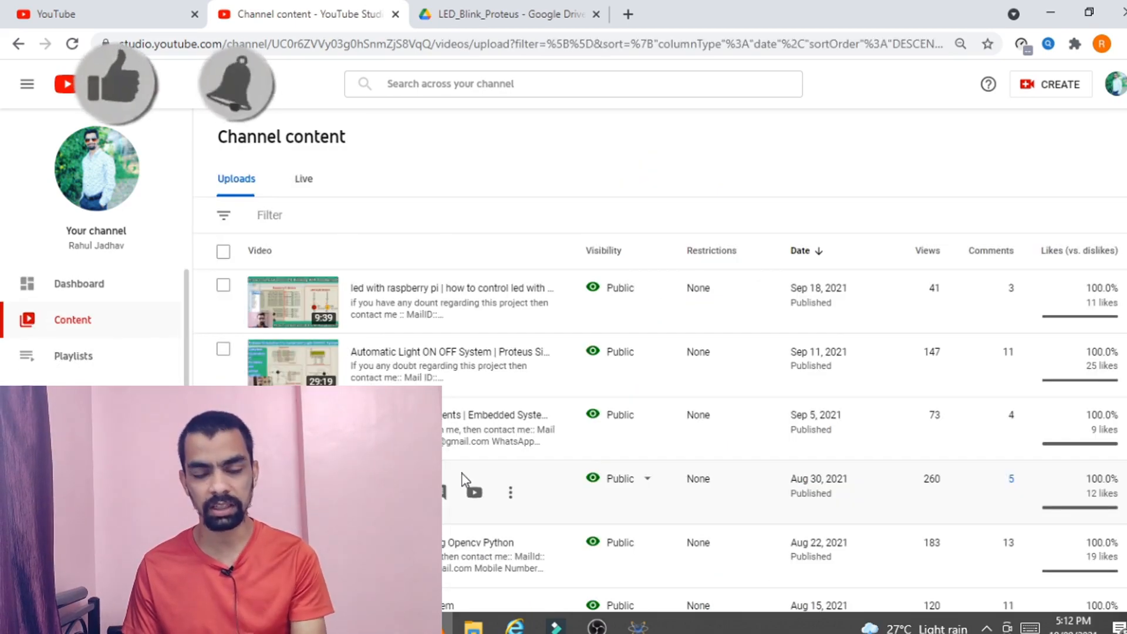
- Look through the uploaded videos on the Channel content page
scroll(449, 481, "down", 1)
scroll(470, 488, "down", 8)
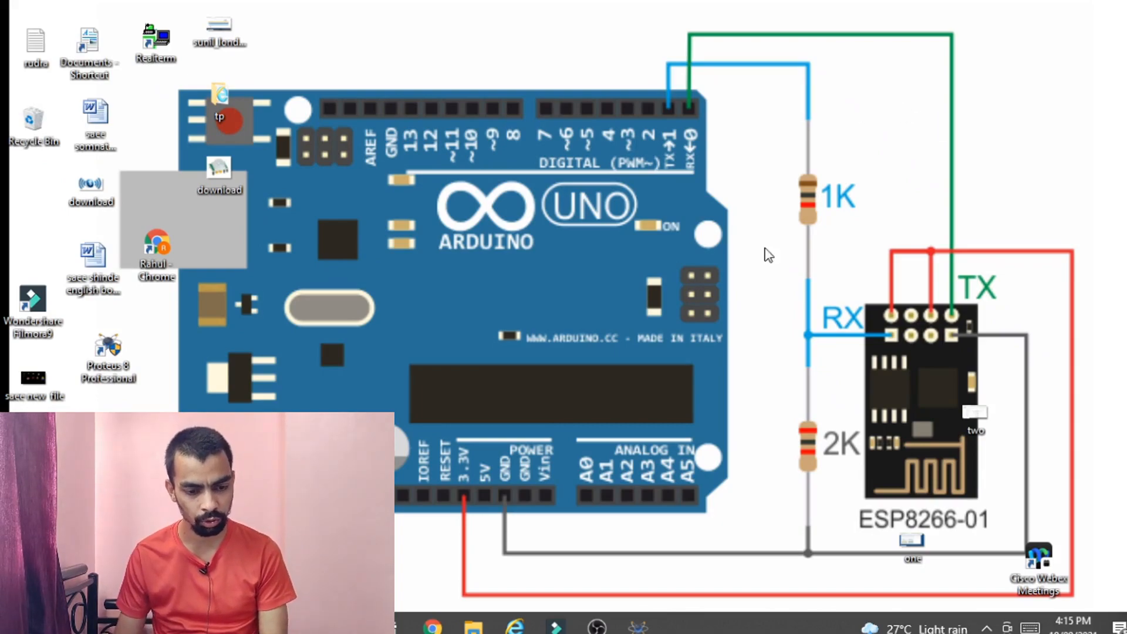
- Run Proteus 8 Professional from the desktop as administrator
left_click(132, 362)
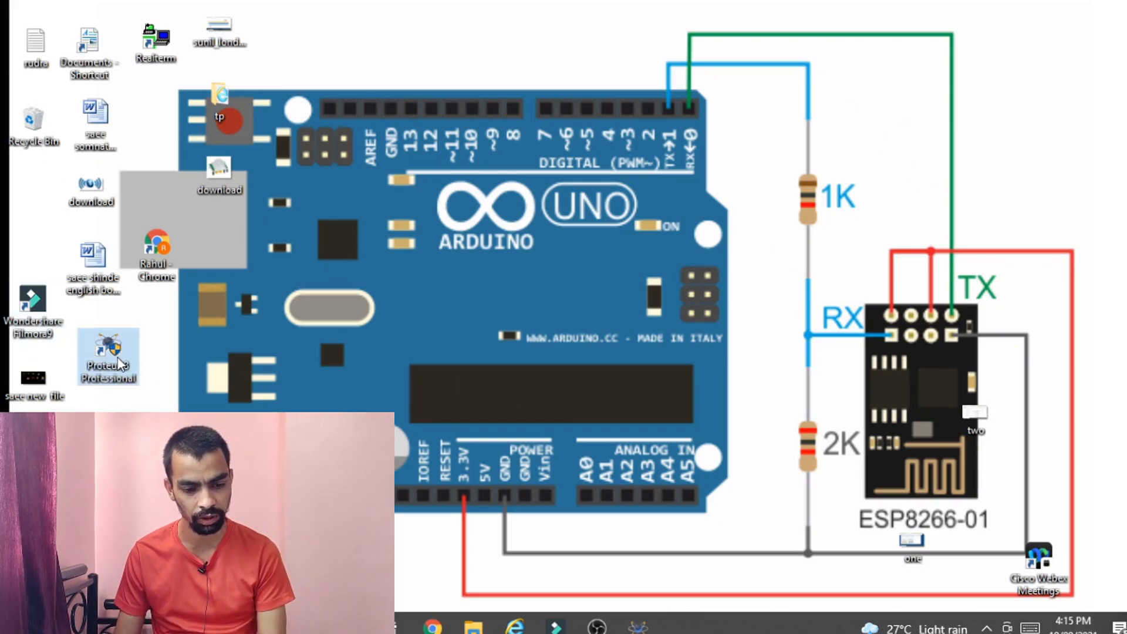
right_click(119, 362)
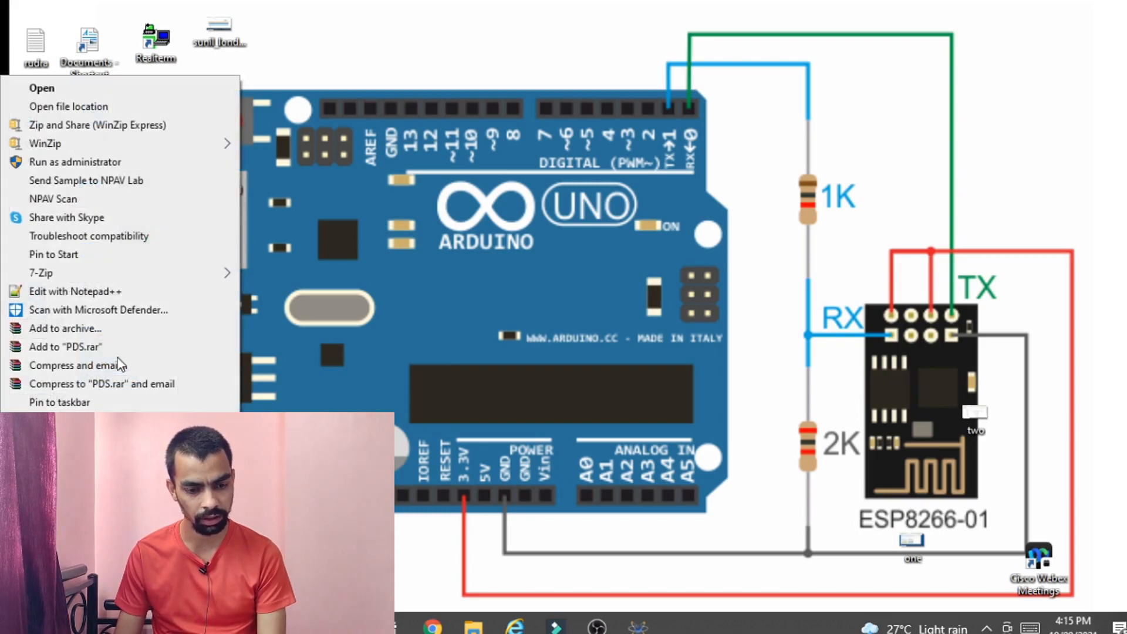
left_click(111, 168)
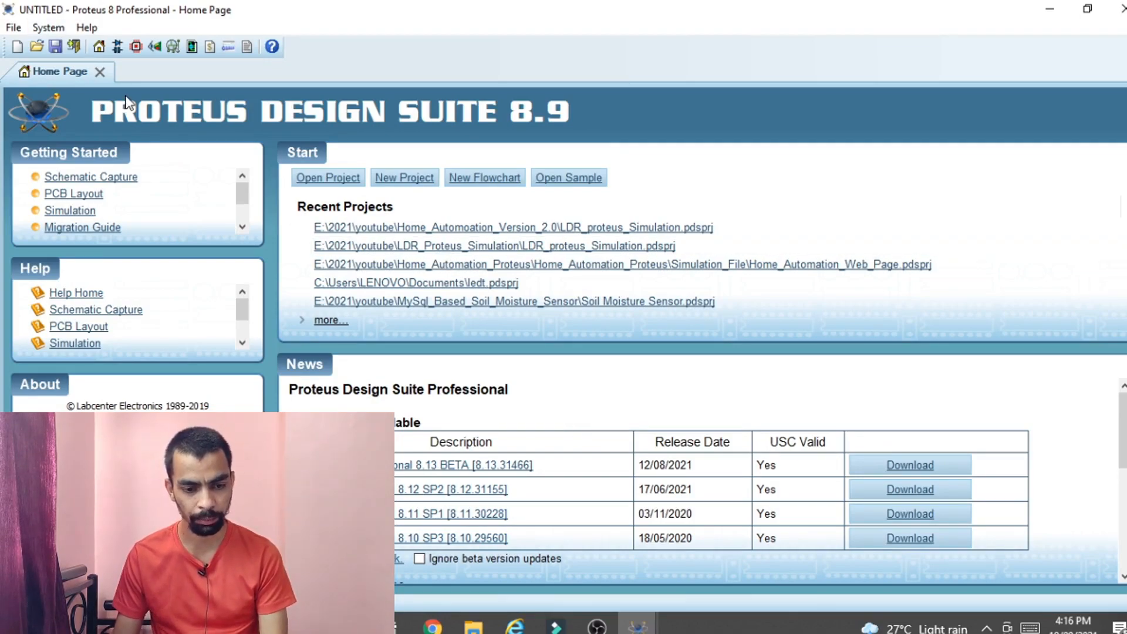
- Start a new project named Home_automation in the Documents folder, replacing the existing project of that name
left_click(396, 185)
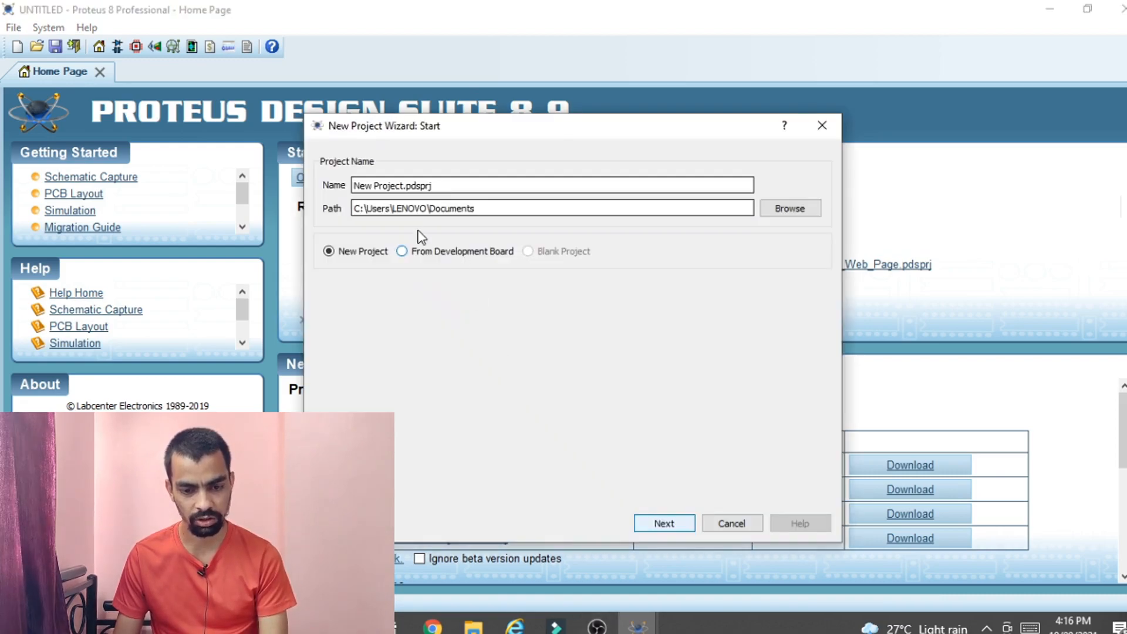
left_click_drag(405, 188, 272, 194)
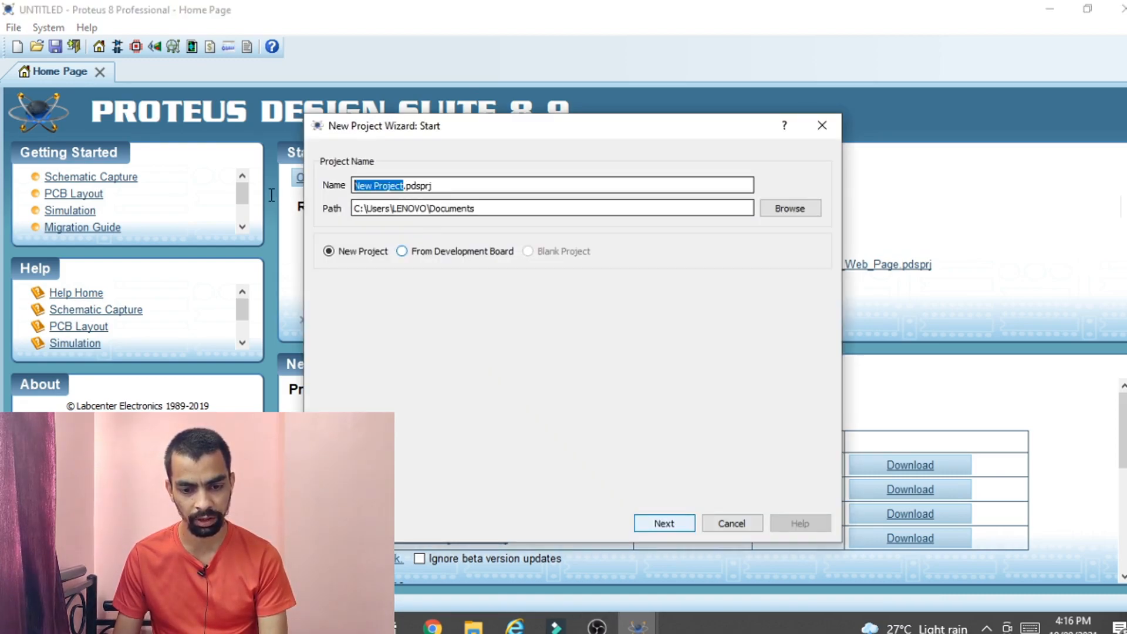
key("BackSpace")
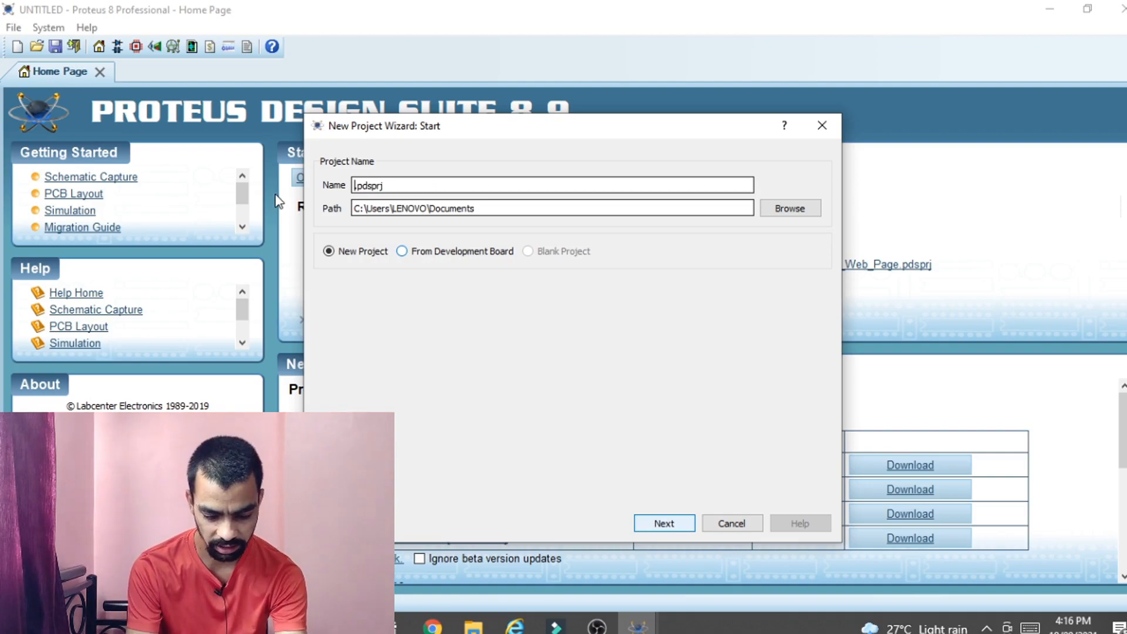
type("Home_au")
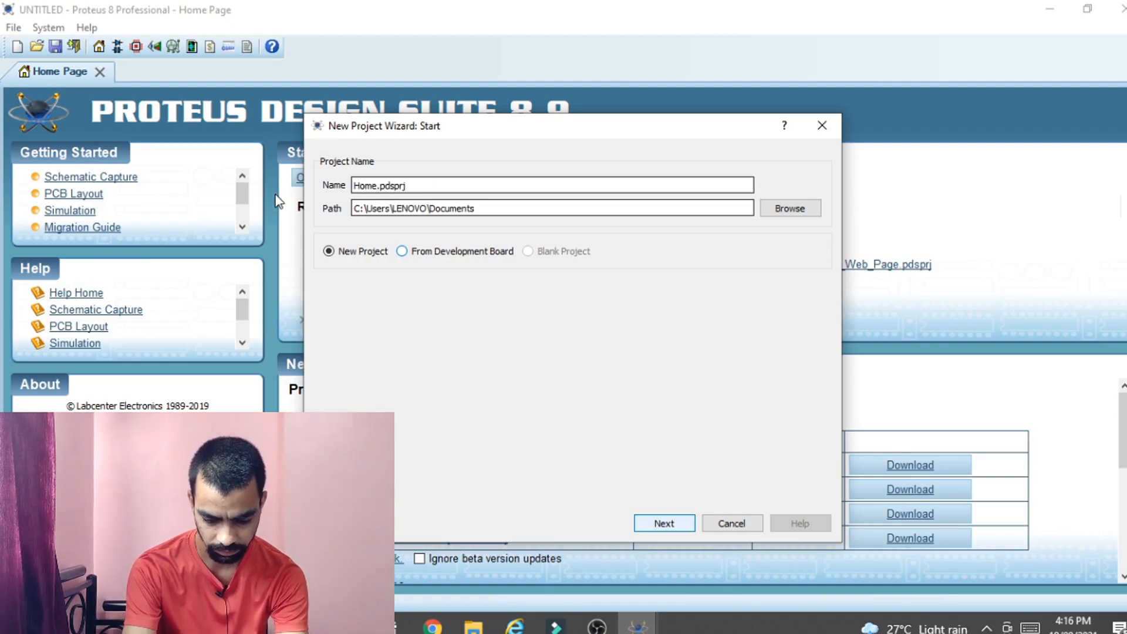
type("tomation")
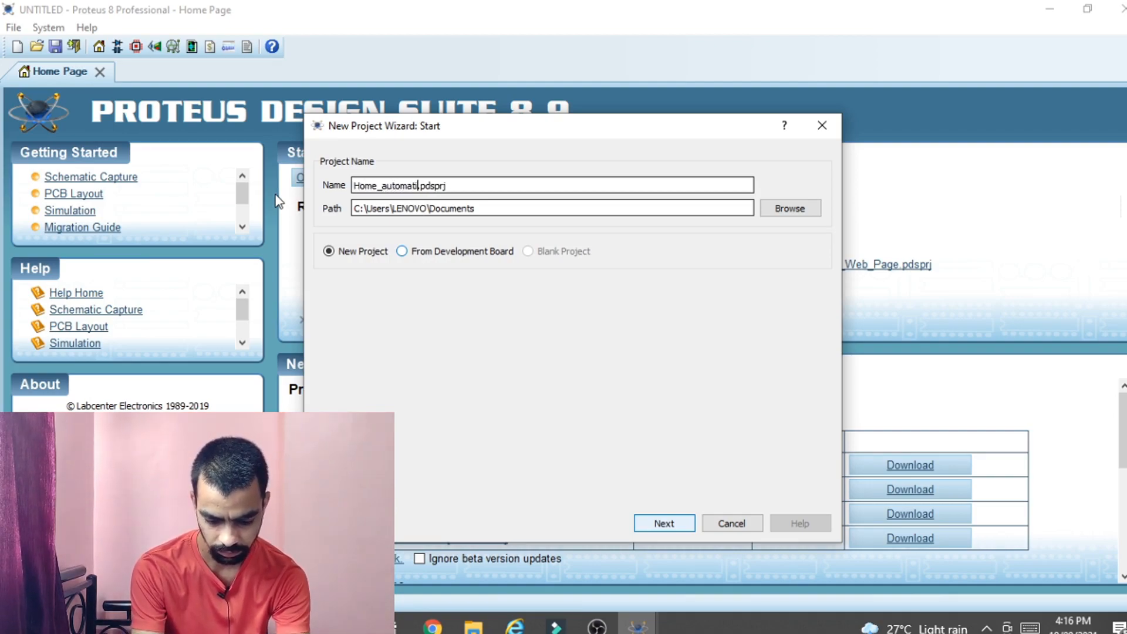
left_click(662, 521)
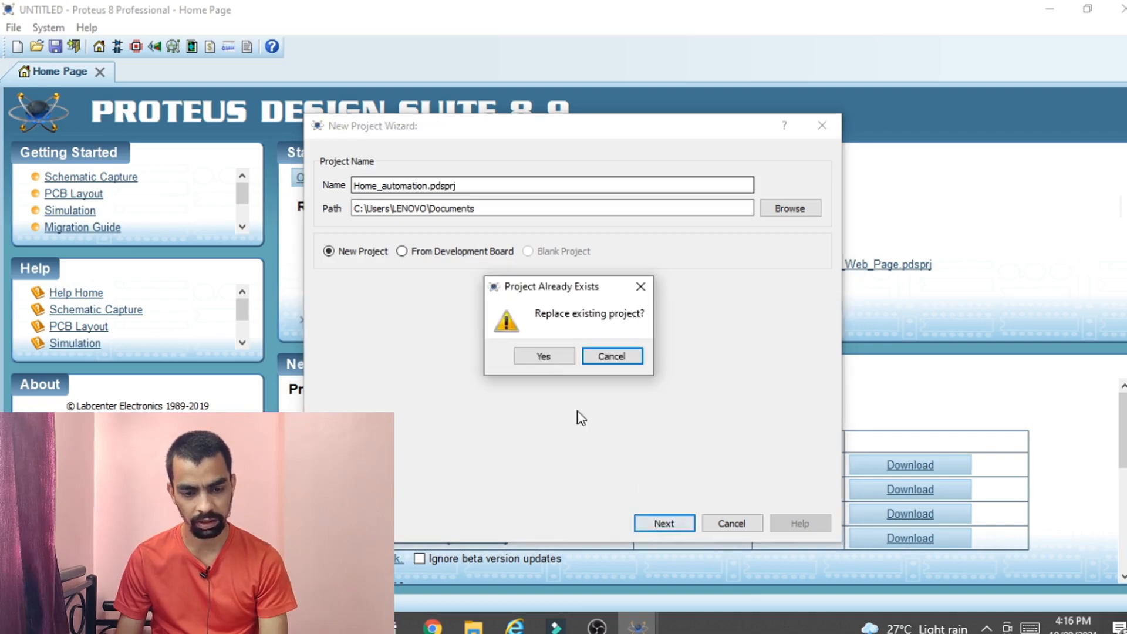
left_click(544, 357)
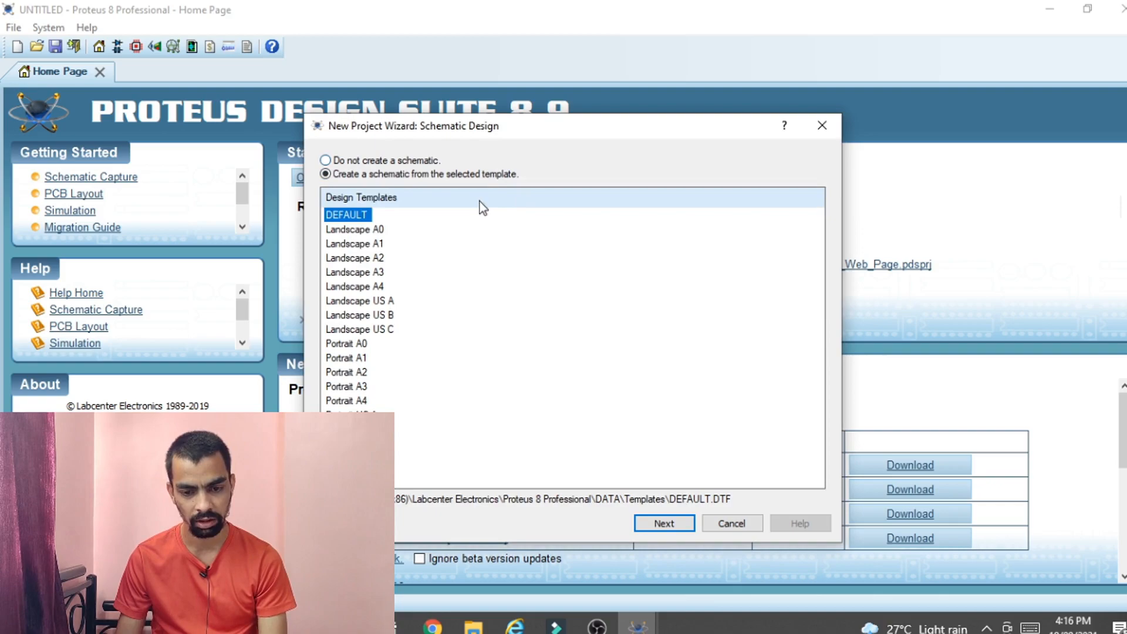
- Create the project with the DEFAULT schematic template, no PCB layout, and Raspberry Pi 3 firmware using the Python 3 (Proteus) compiler
left_click(661, 520)
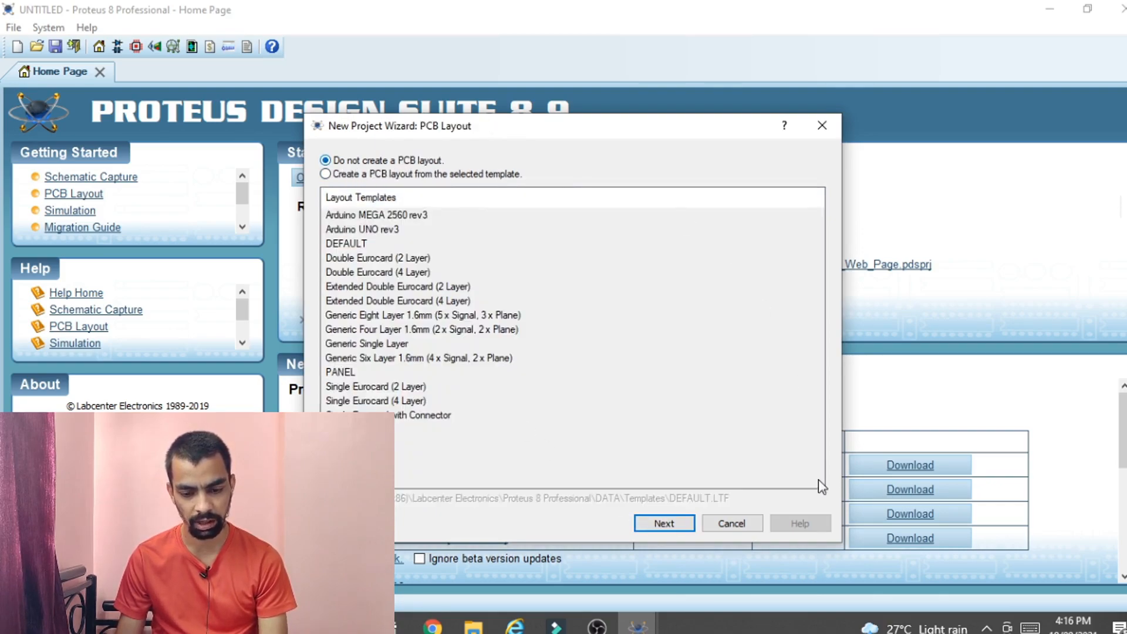
left_click(664, 524)
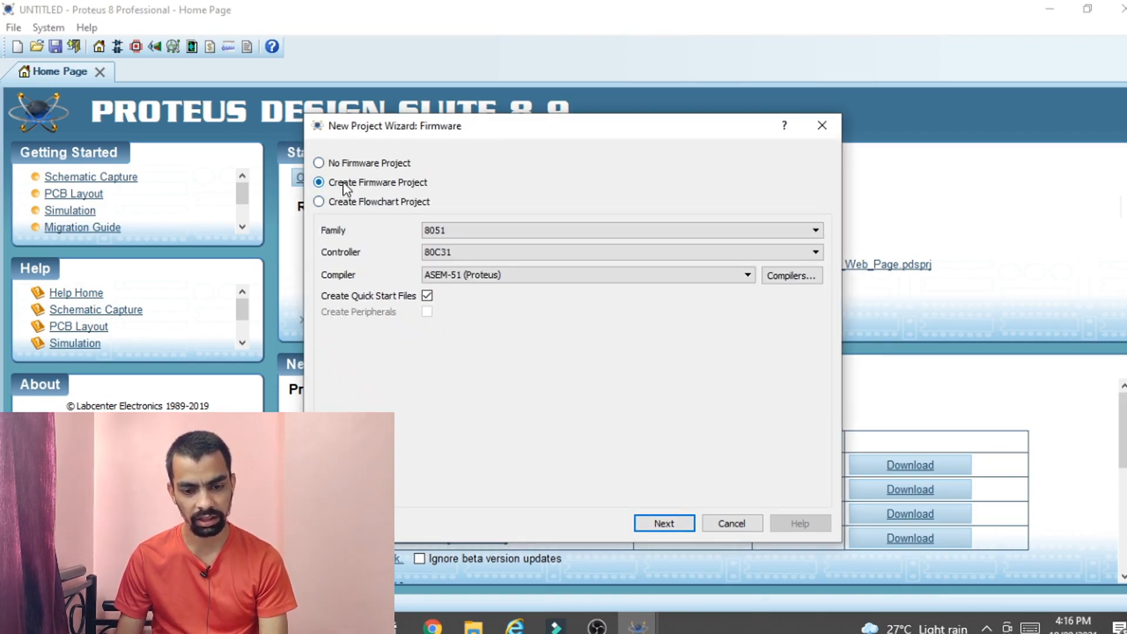
left_click(499, 230)
scroll(498, 231, "down", 3)
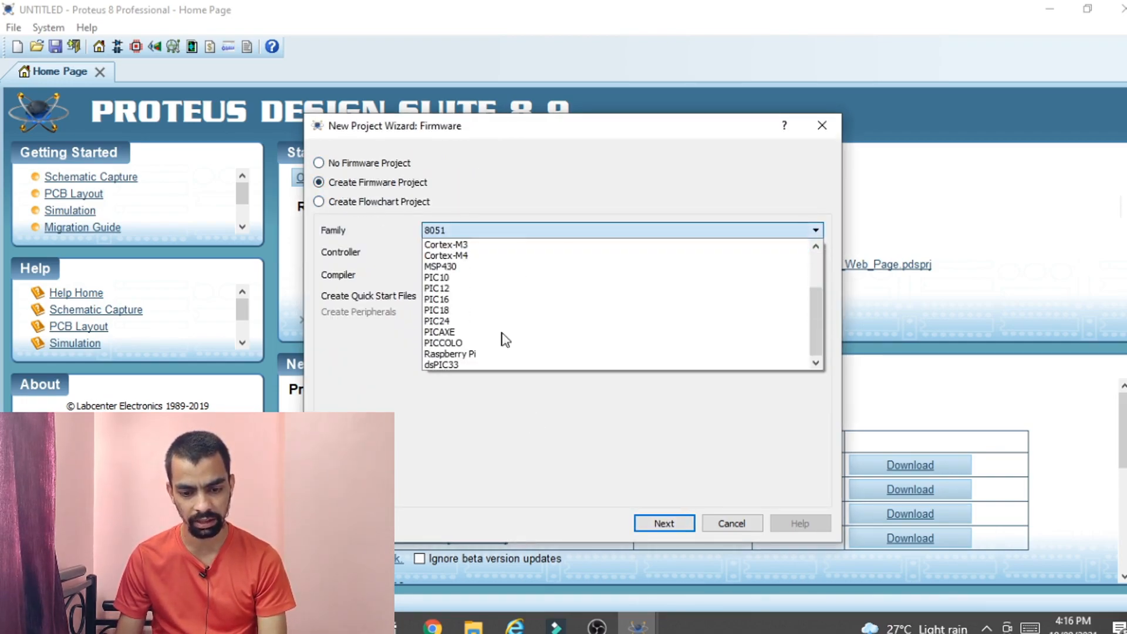
left_click(494, 355)
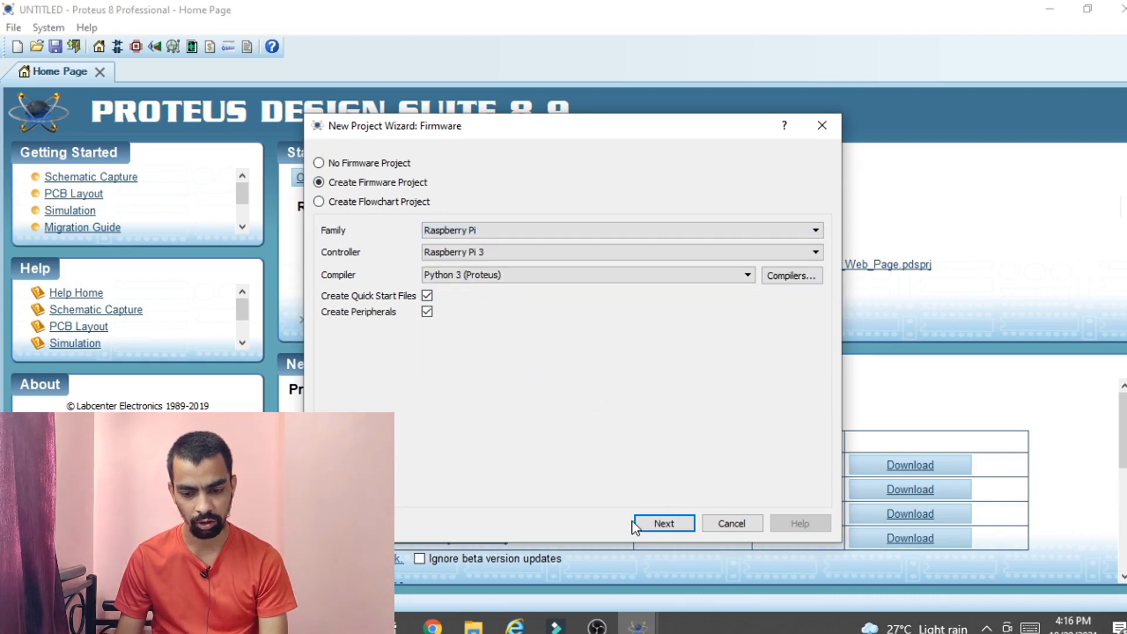
left_click(657, 523)
left_click(662, 523)
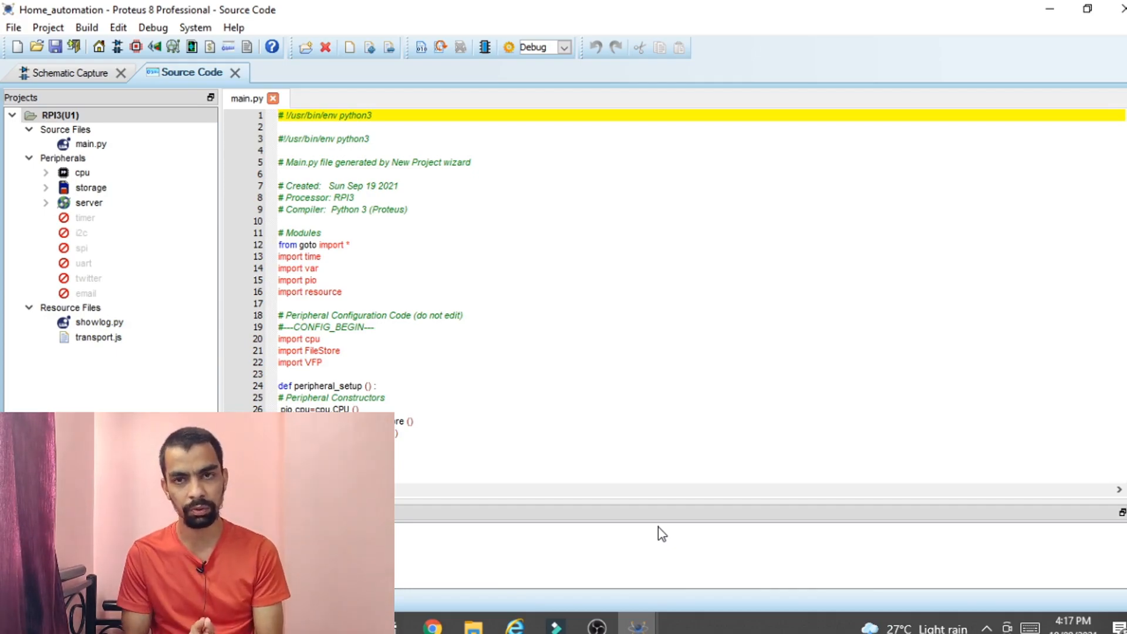
- Delete all of the generated code in main.py
left_click(573, 411)
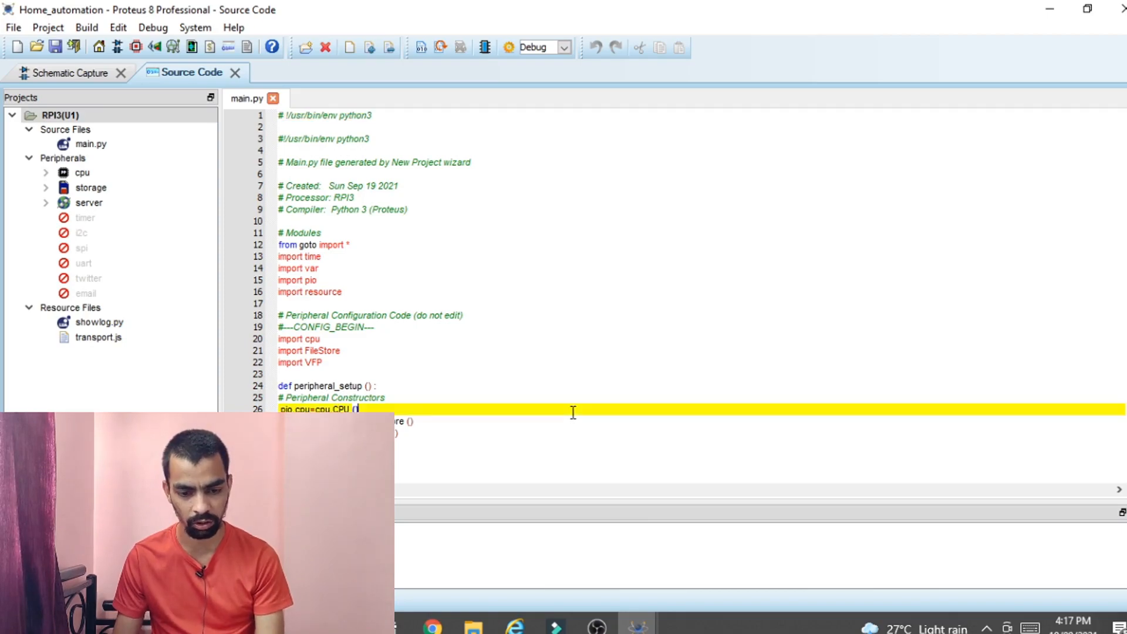
key("ctrl+a")
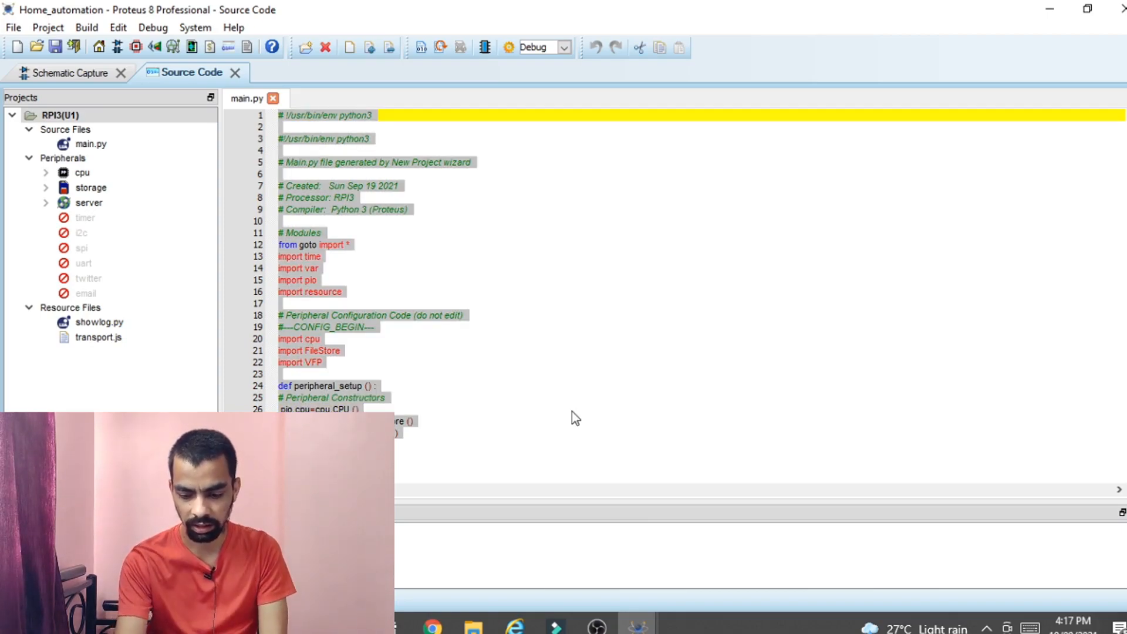
key("Delete")
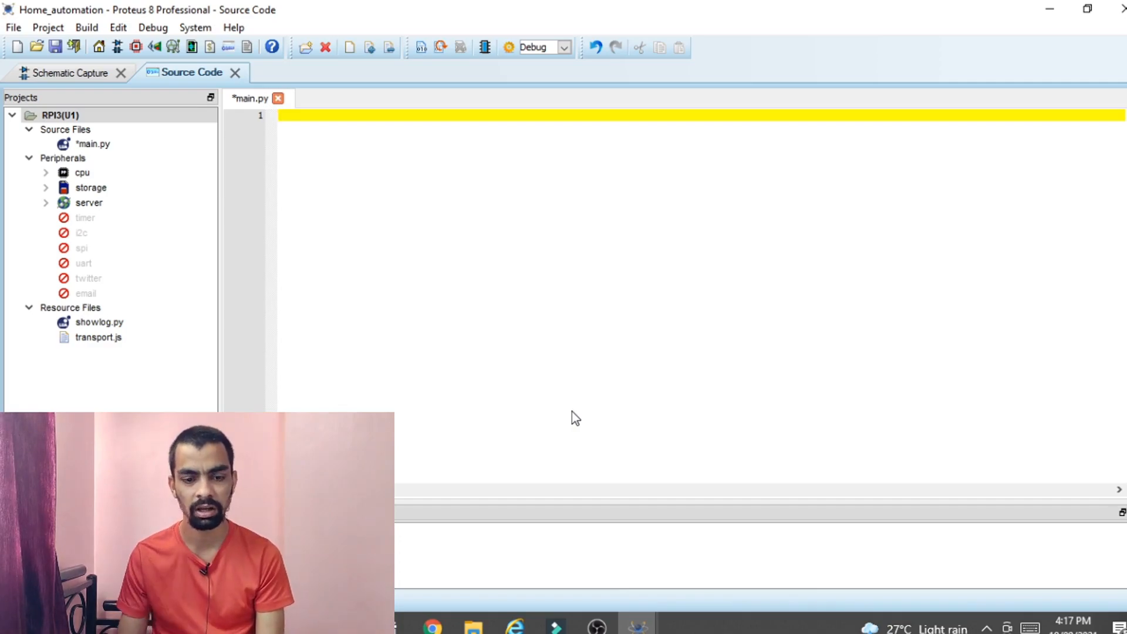
- On the schematic, find the LM016L display with the keyword 16x2 and place it beside the Raspberry Pi block
left_click(65, 72)
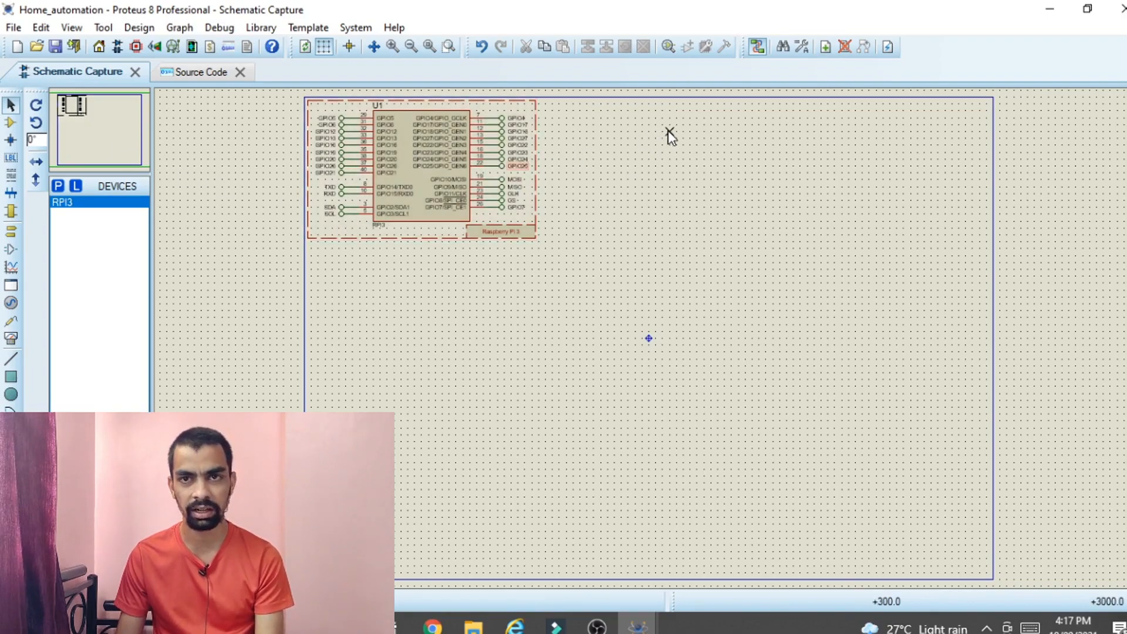
left_click(10, 122)
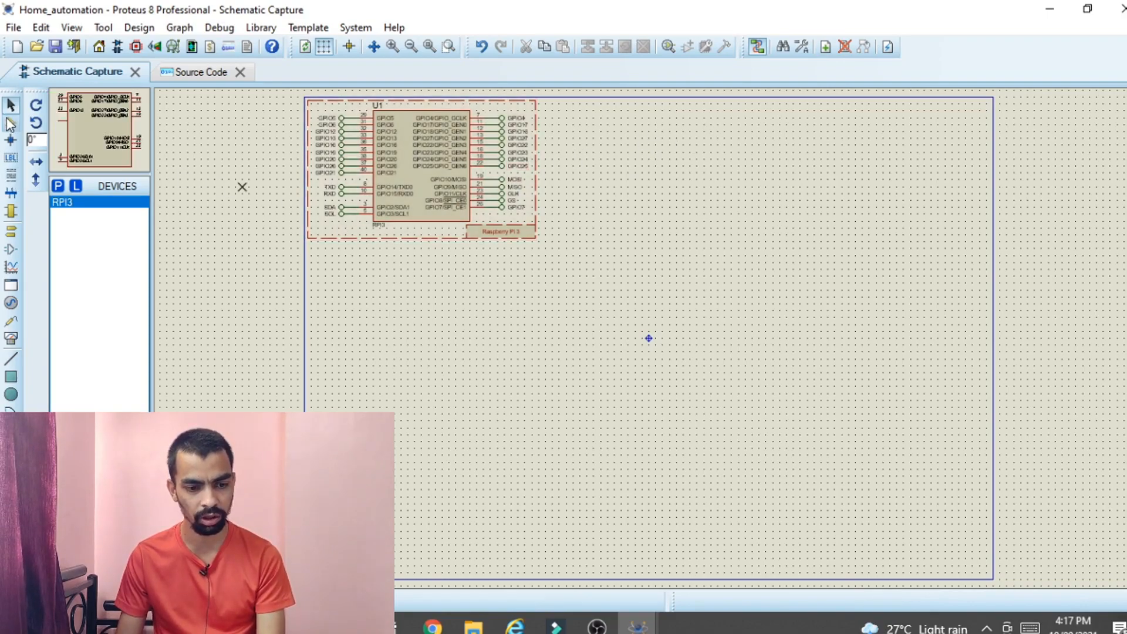
left_click(58, 186)
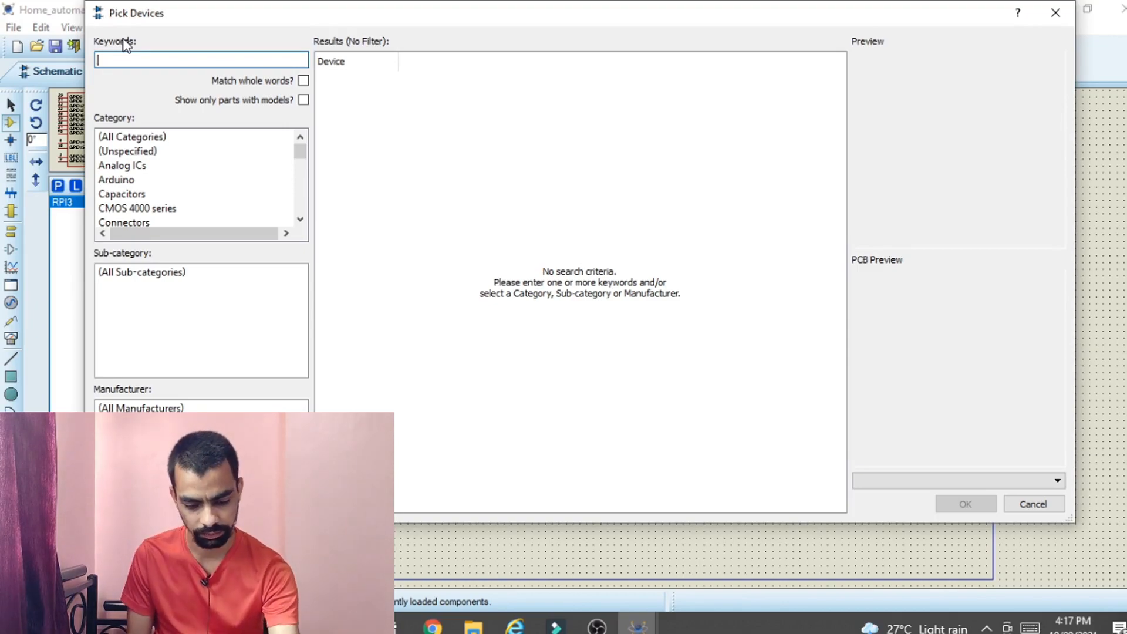
type("16")
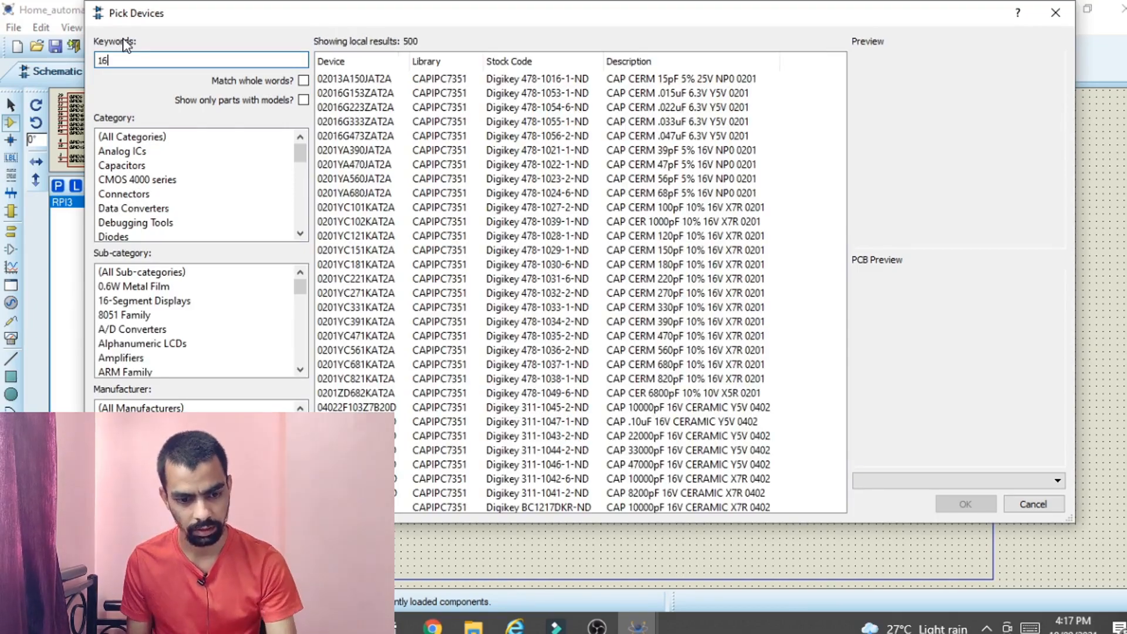
type("x2")
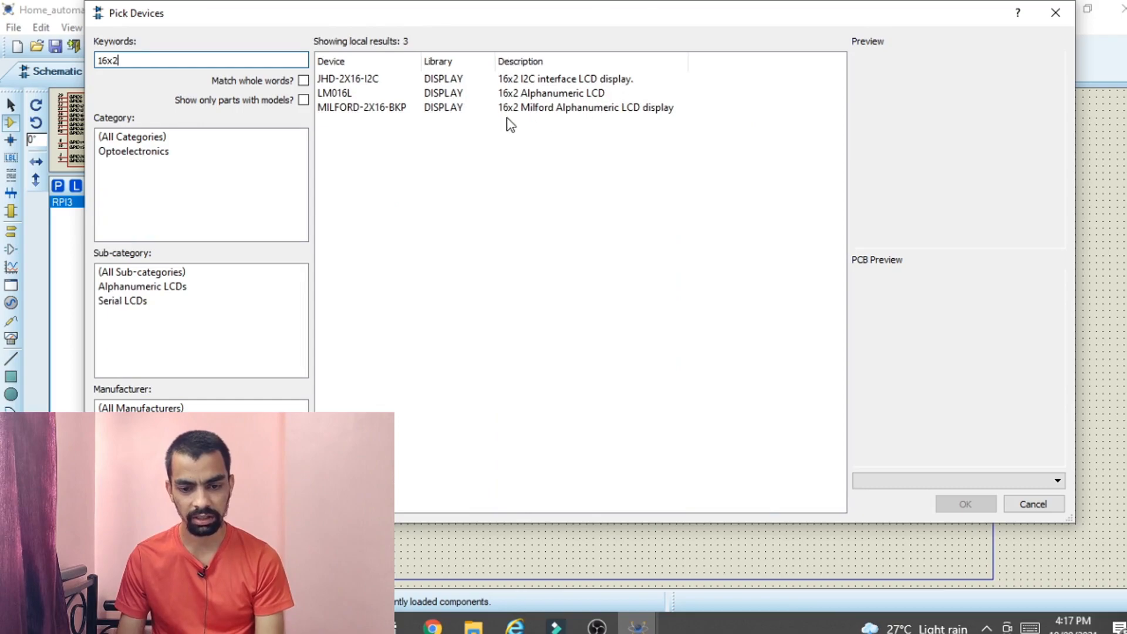
left_click(537, 95)
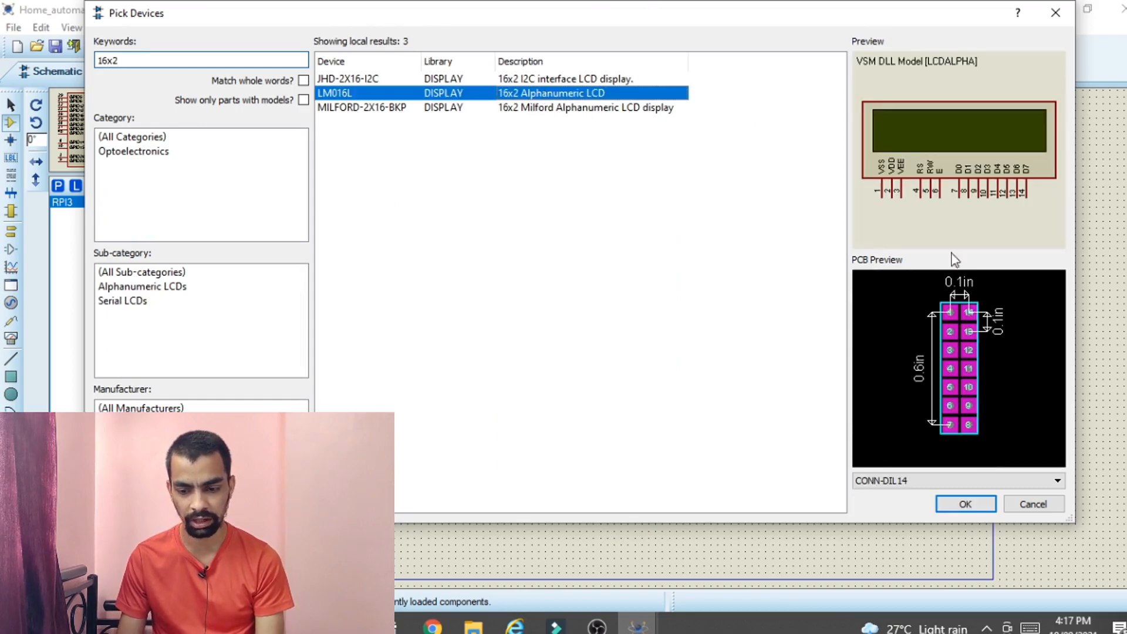
left_click(965, 504)
left_click(634, 134)
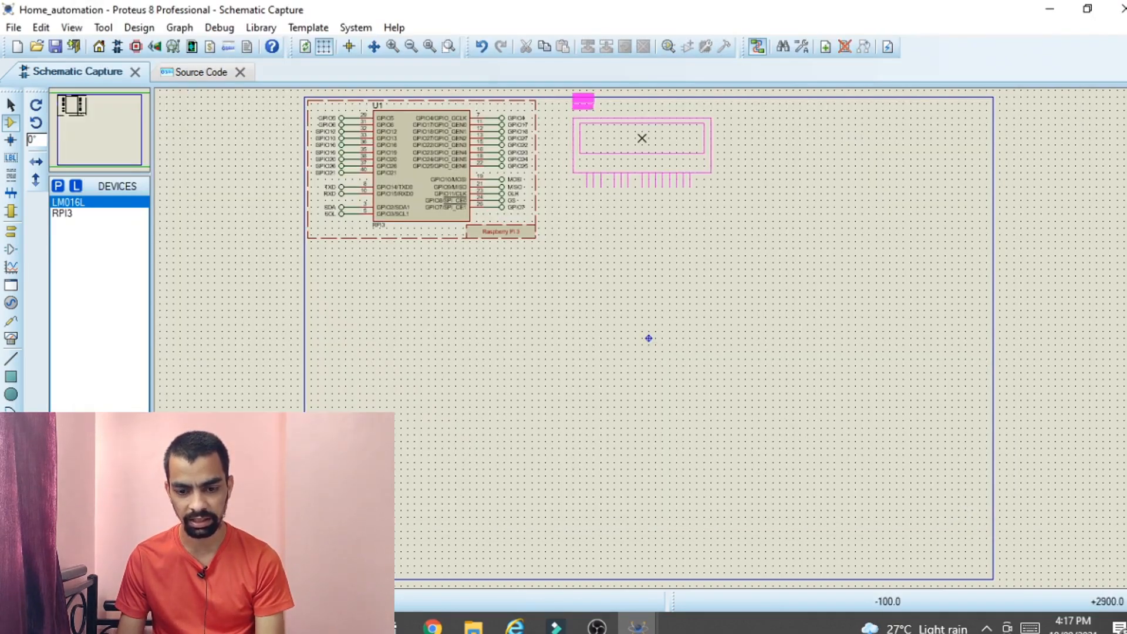
left_click(662, 132)
- Place a ground terminal below the LCD and connect it to the RW pin
scroll(658, 188, "up", 2)
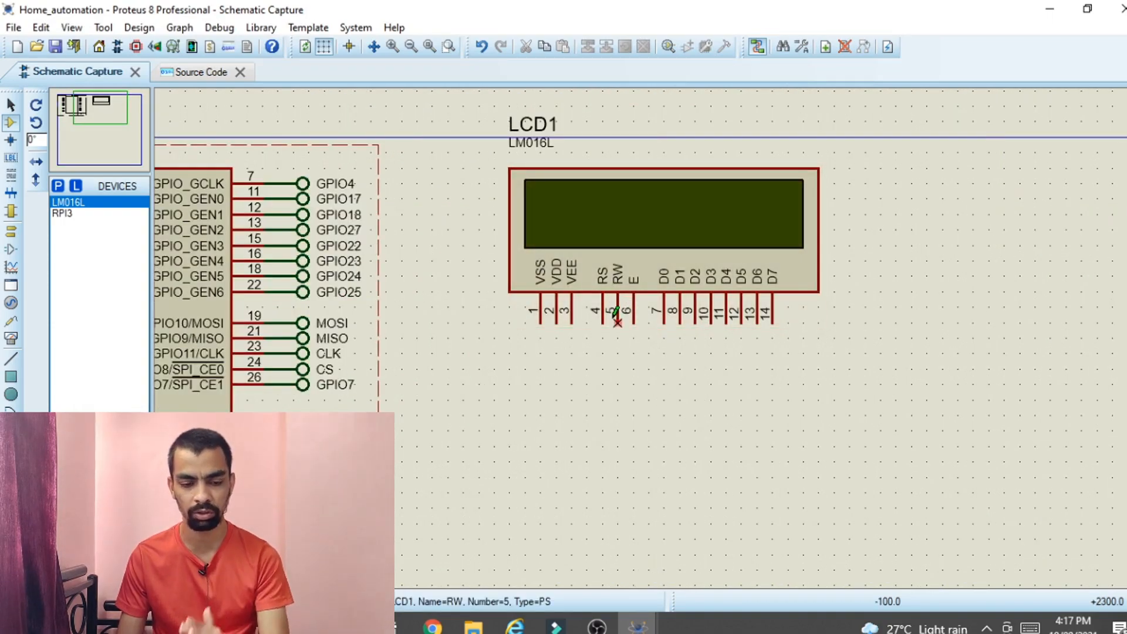
left_click(10, 233)
left_click(85, 257)
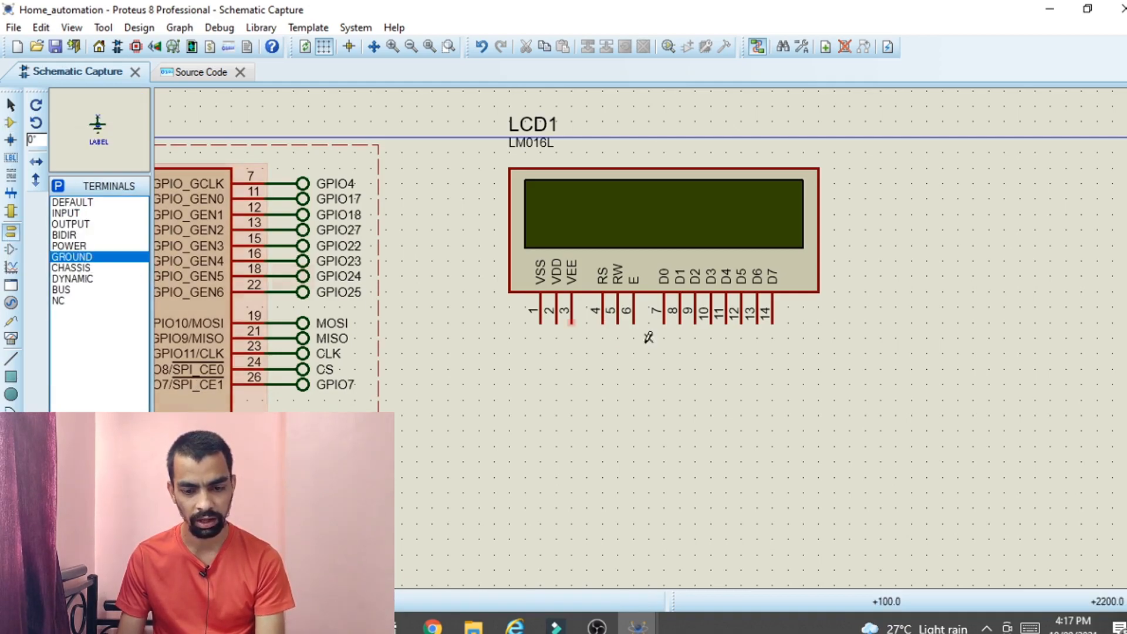
left_click(617, 353)
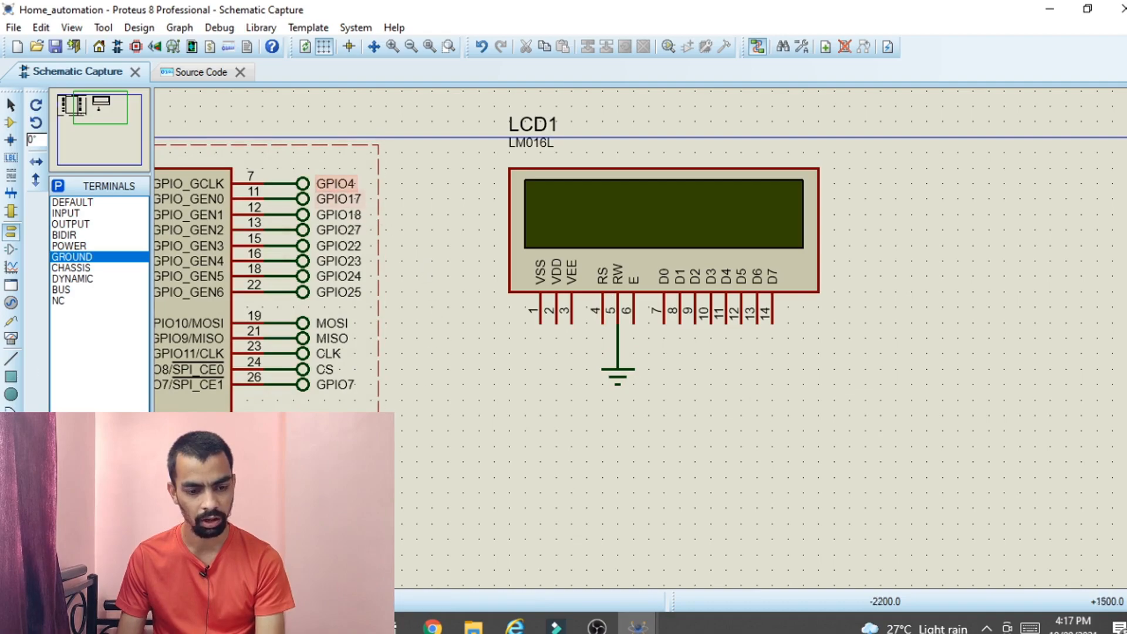
- Place a default terminal below the LCD, rotate it anti-clockwise, and wire it to the RS pin
left_click(71, 202)
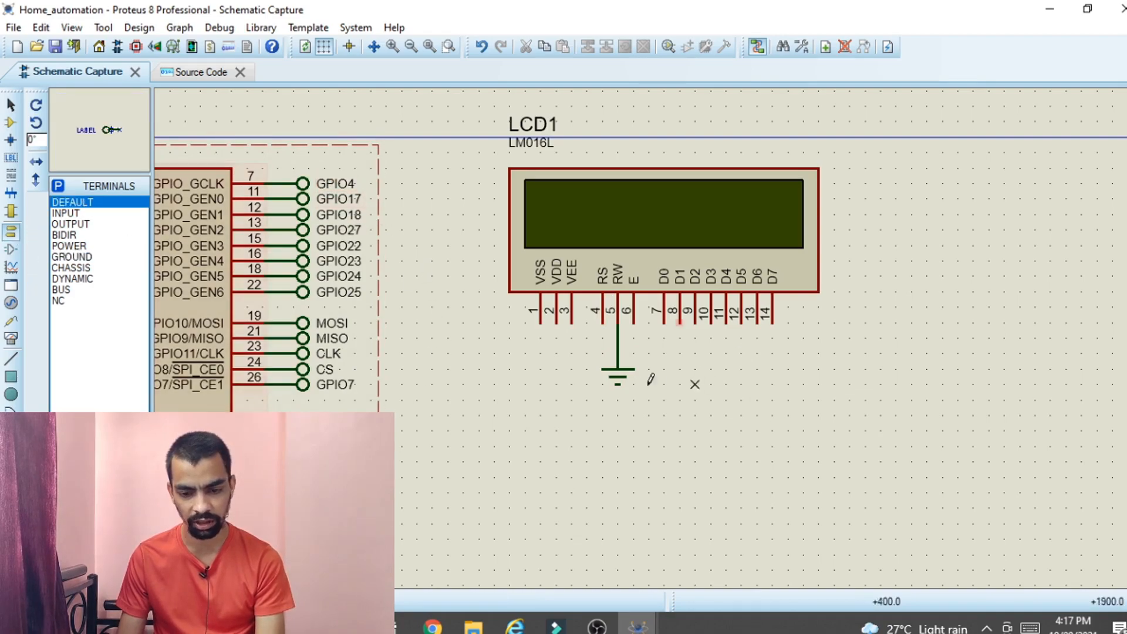
left_click(570, 353)
right_click(576, 355)
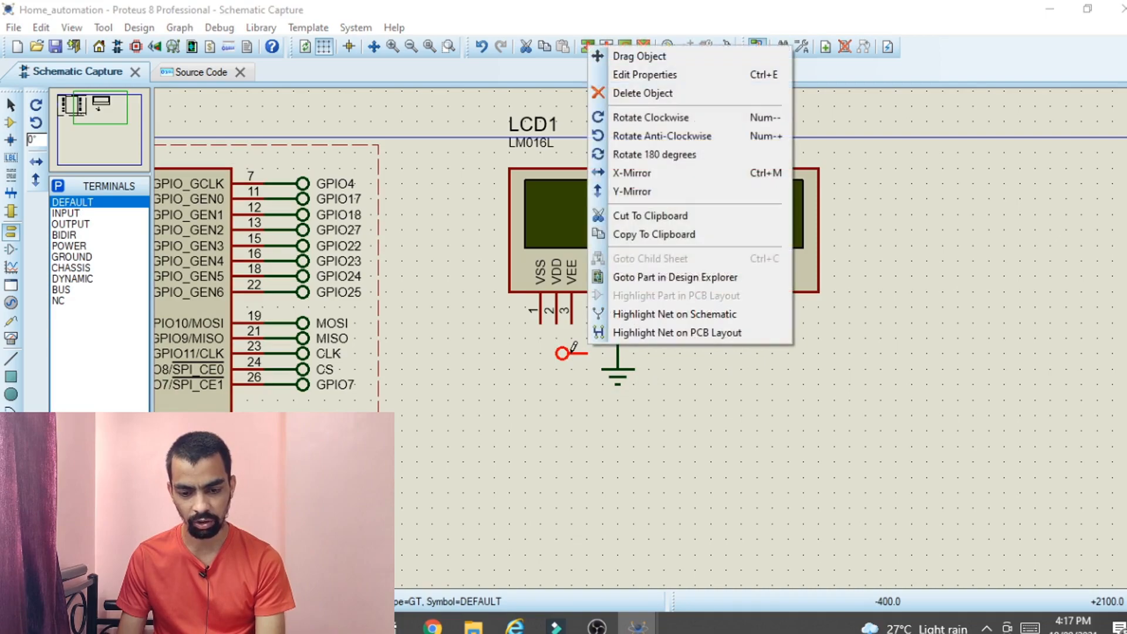
left_click(649, 136)
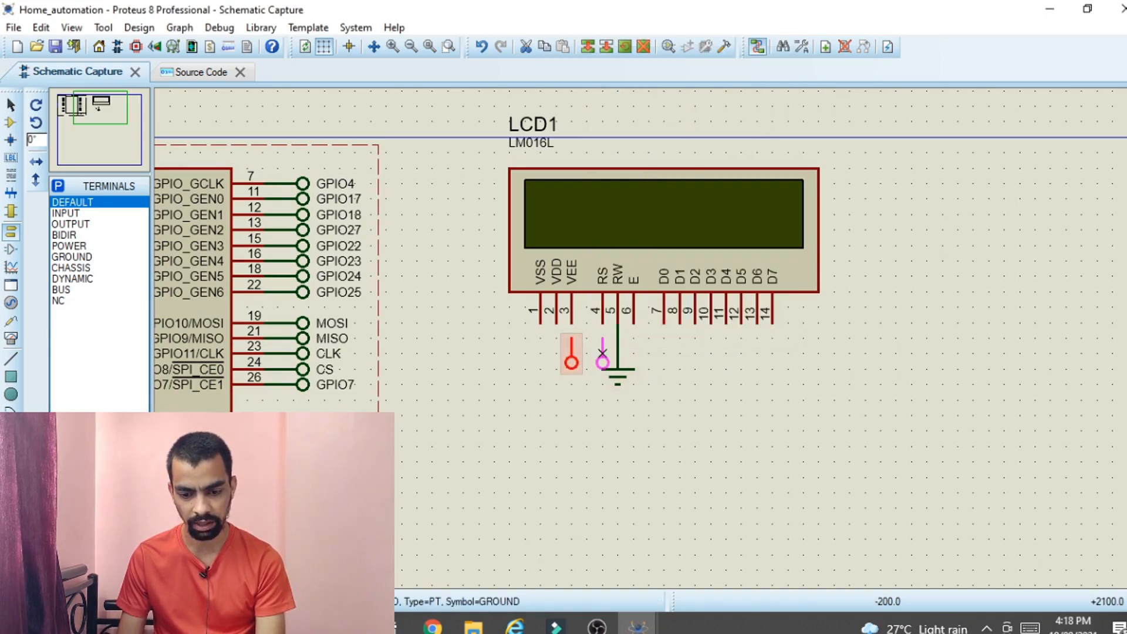
left_click_drag(572, 364, 605, 359)
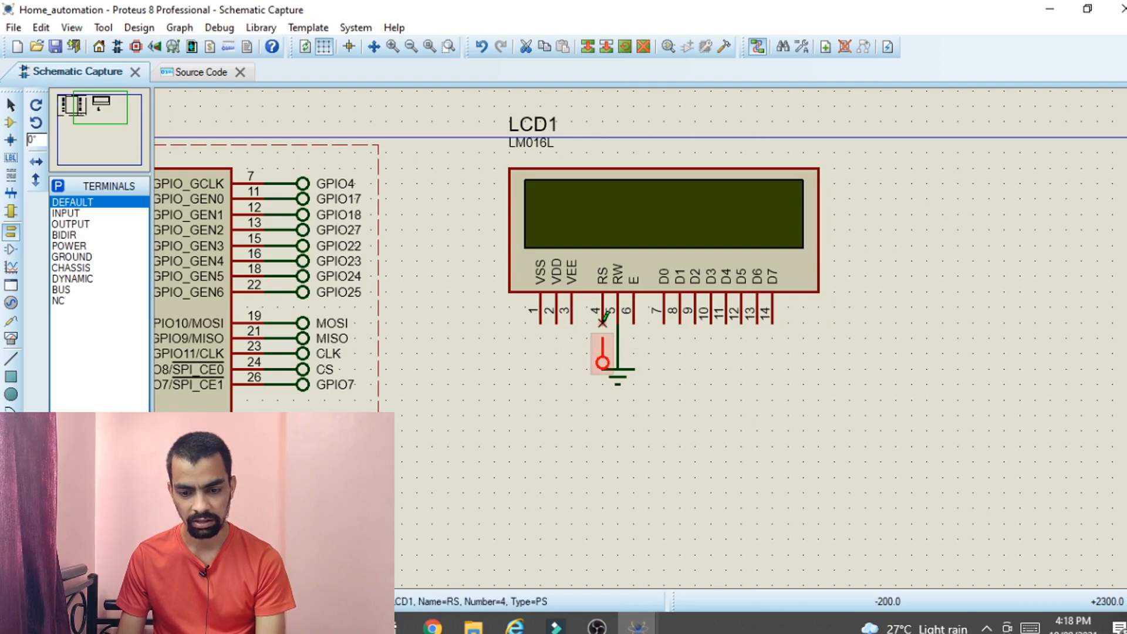
left_click(603, 322)
left_click(603, 337)
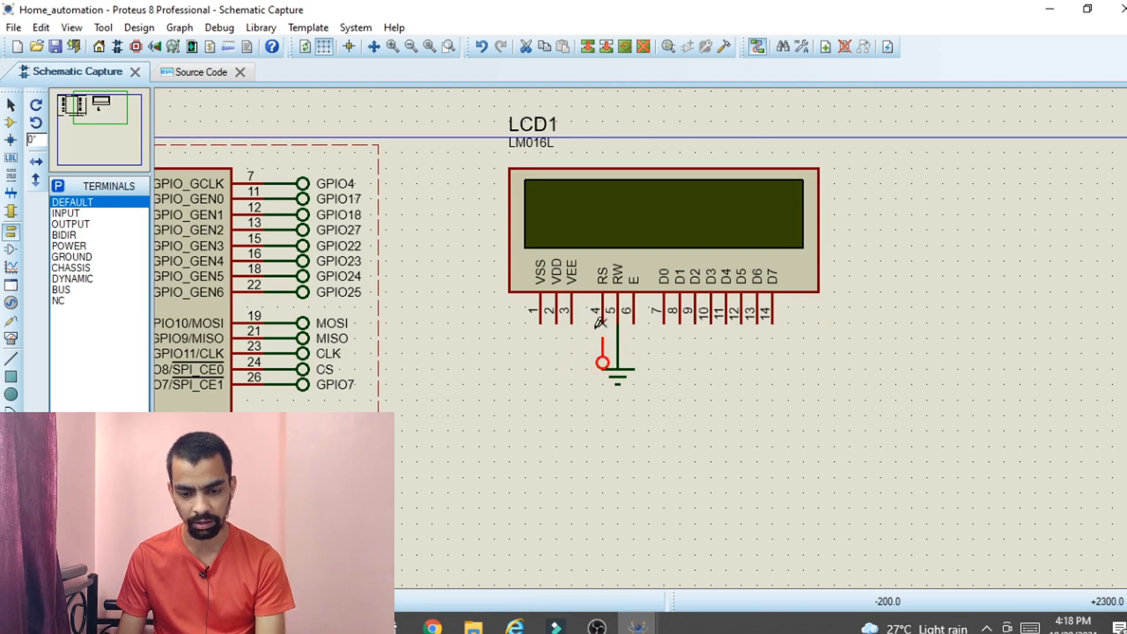
- Label the terminal on the LCD's RS pin GPIO4
double_click(600, 356)
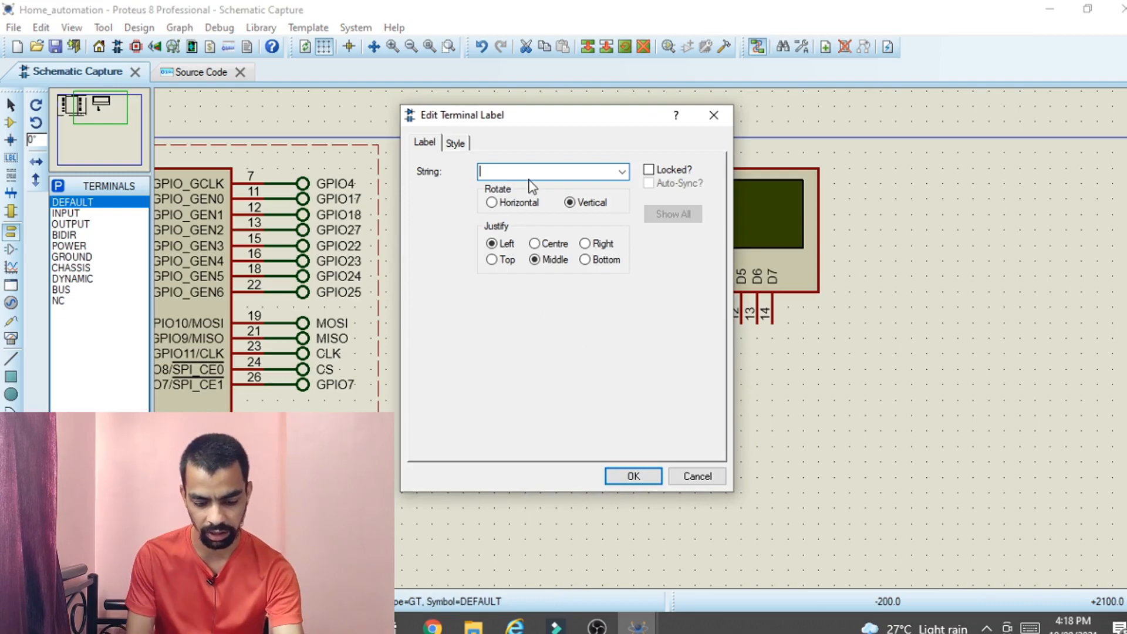
type("GPIO")
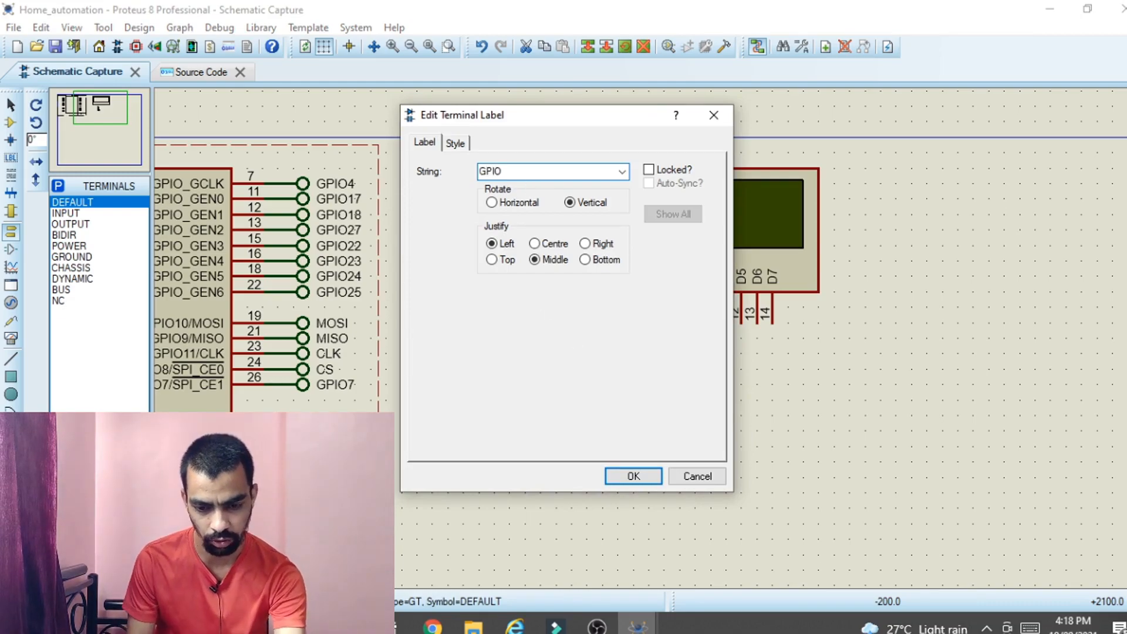
type("4")
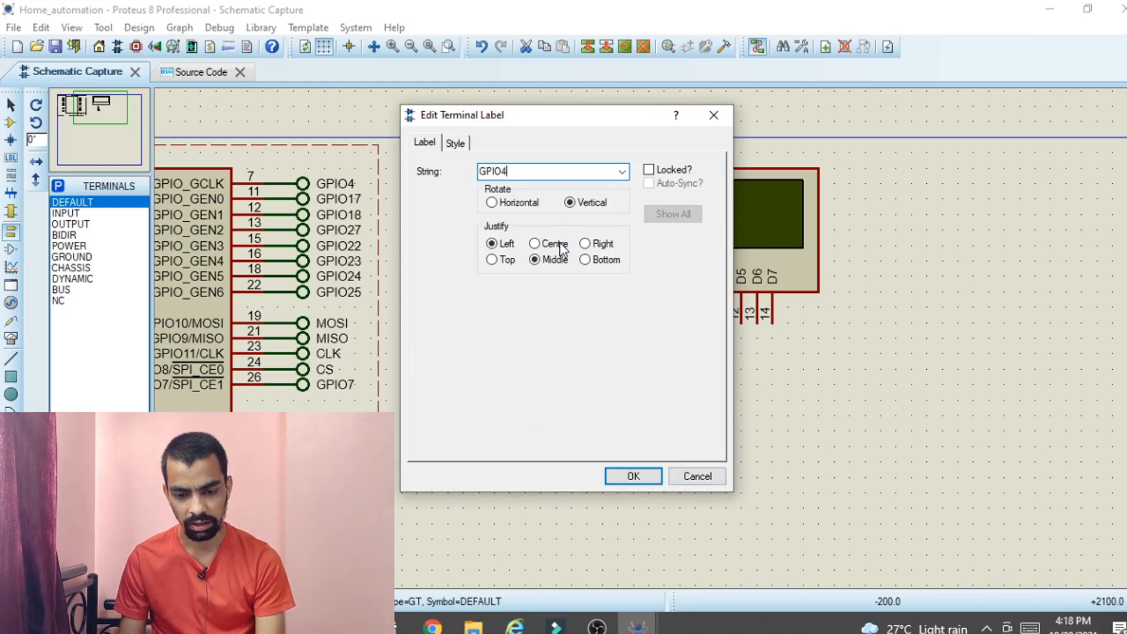
double_click(534, 176)
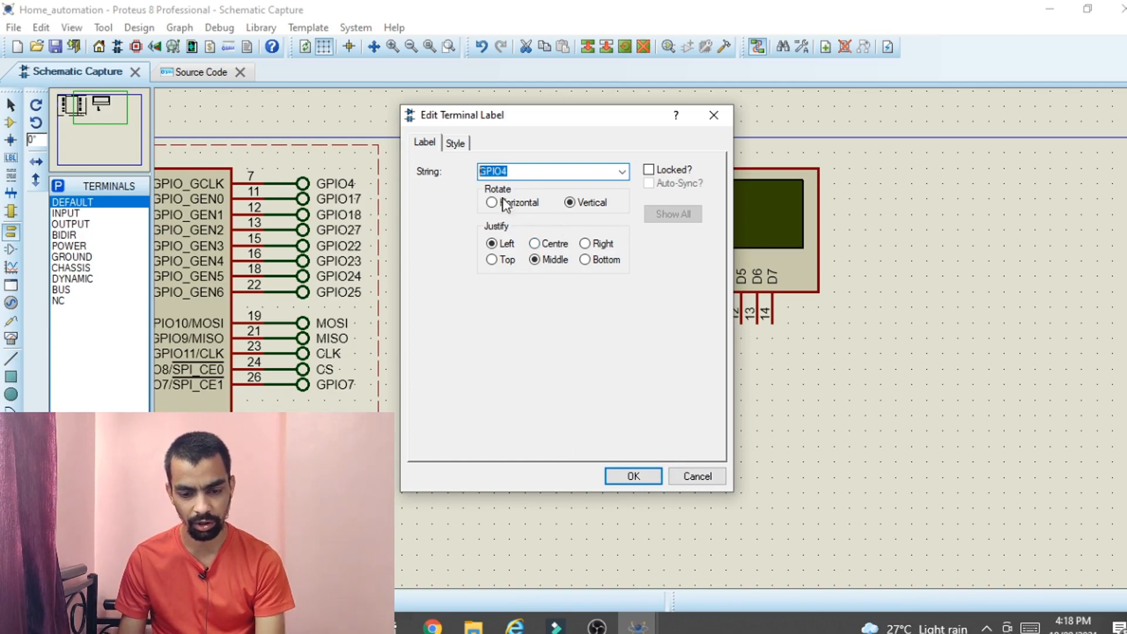
left_click(633, 476)
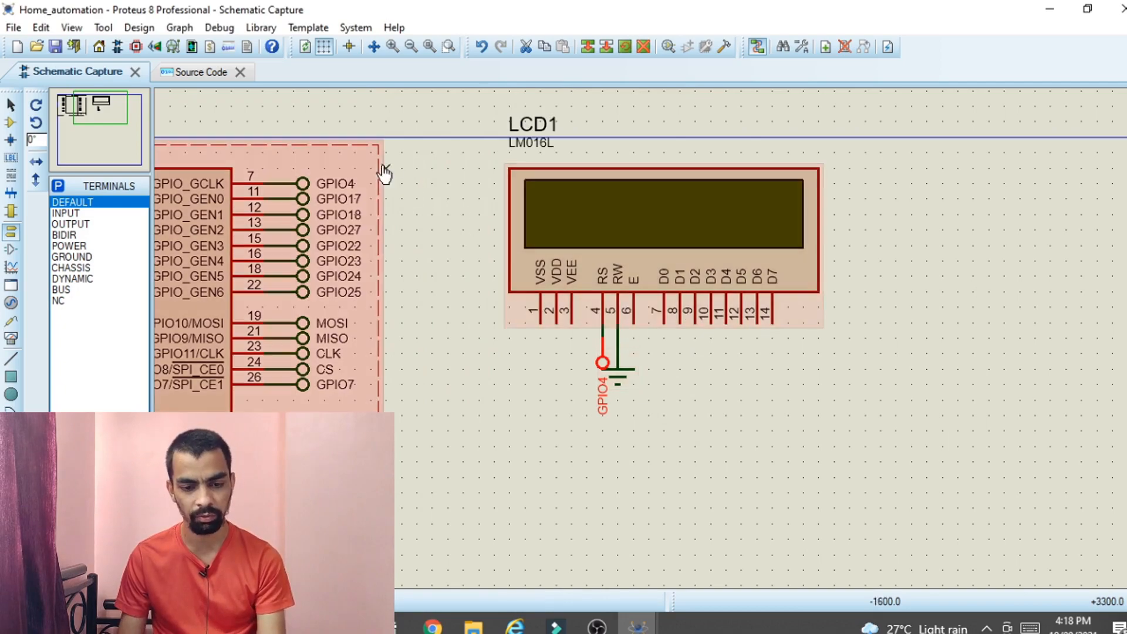
- Place another default terminal, rotate it anti-clockwise, and wire it to the LCD's E pin
left_click(15, 231)
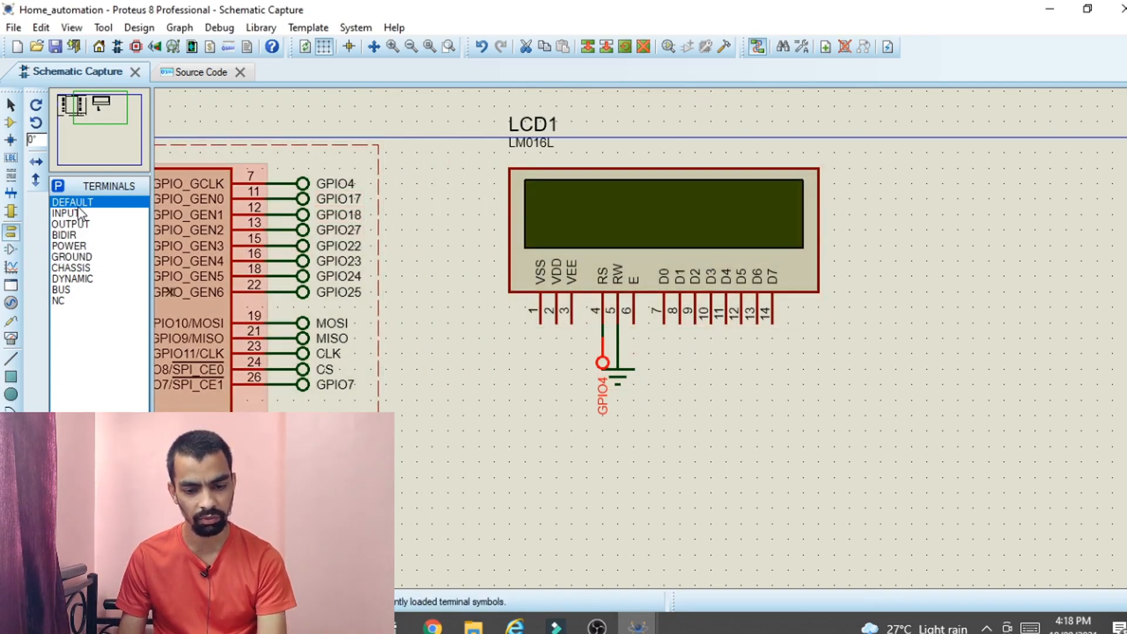
left_click(78, 205)
left_click(649, 353)
left_click(651, 352)
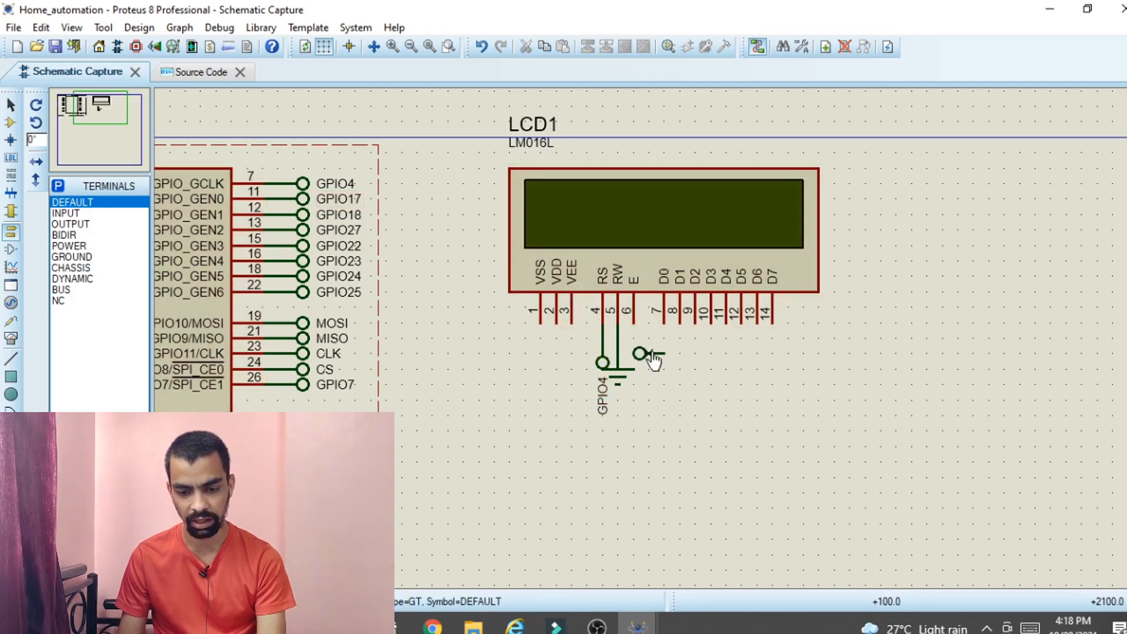
right_click(650, 355)
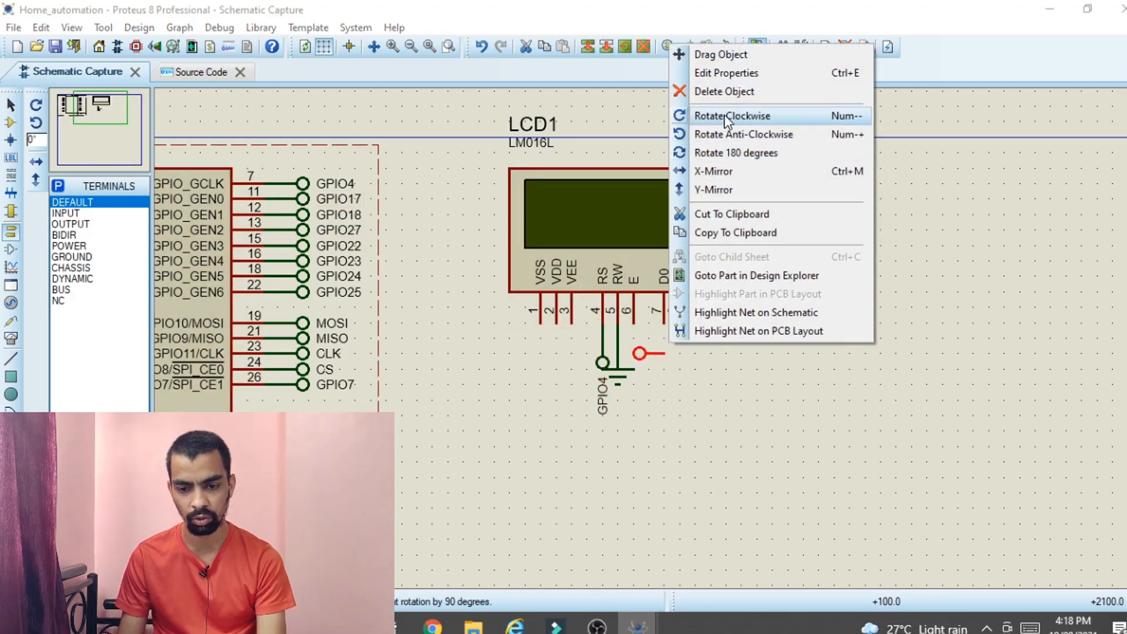
left_click(724, 136)
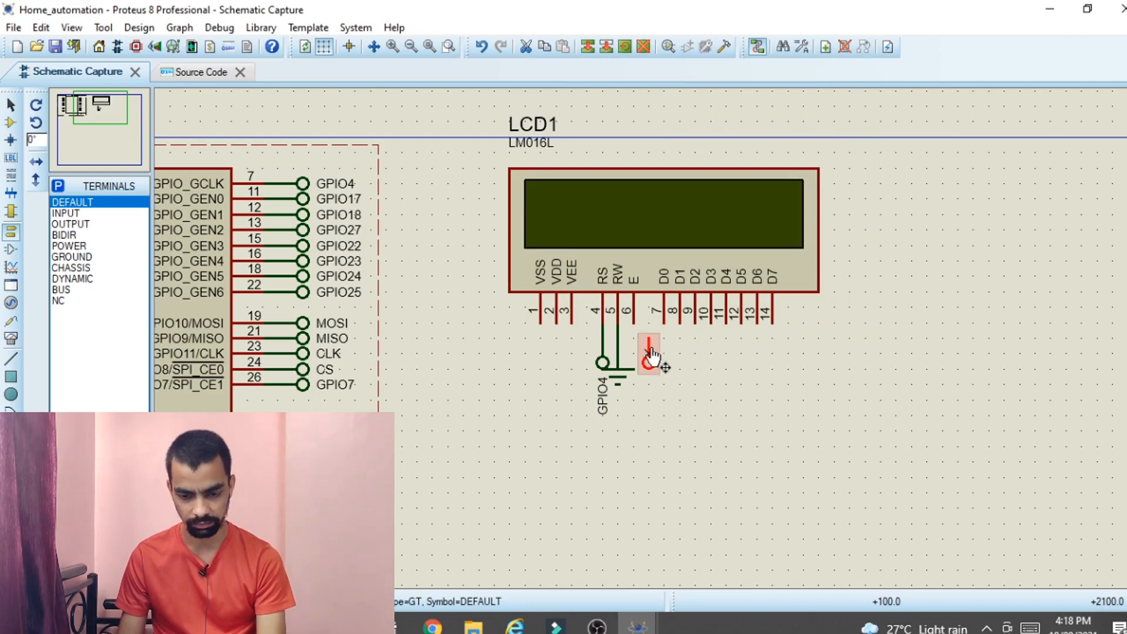
mouse_move(649, 353)
left_mouse_down()
mouse_move(603, 352)
mouse_move(648, 338)
mouse_move(634, 353)
left_mouse_up()
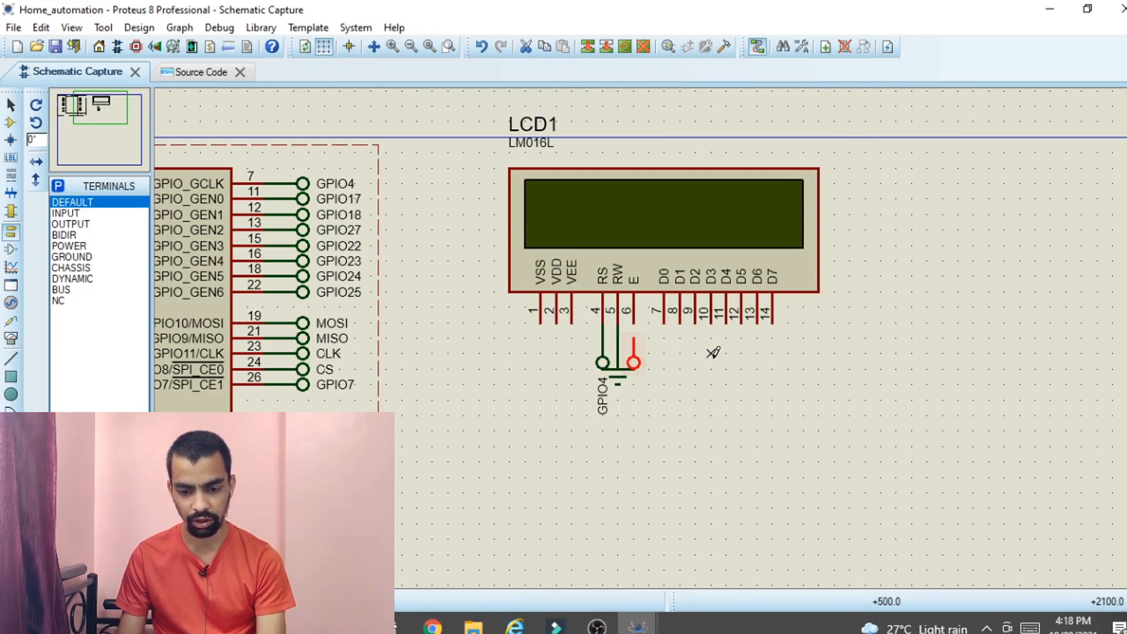
left_click(633, 323)
left_click(634, 338)
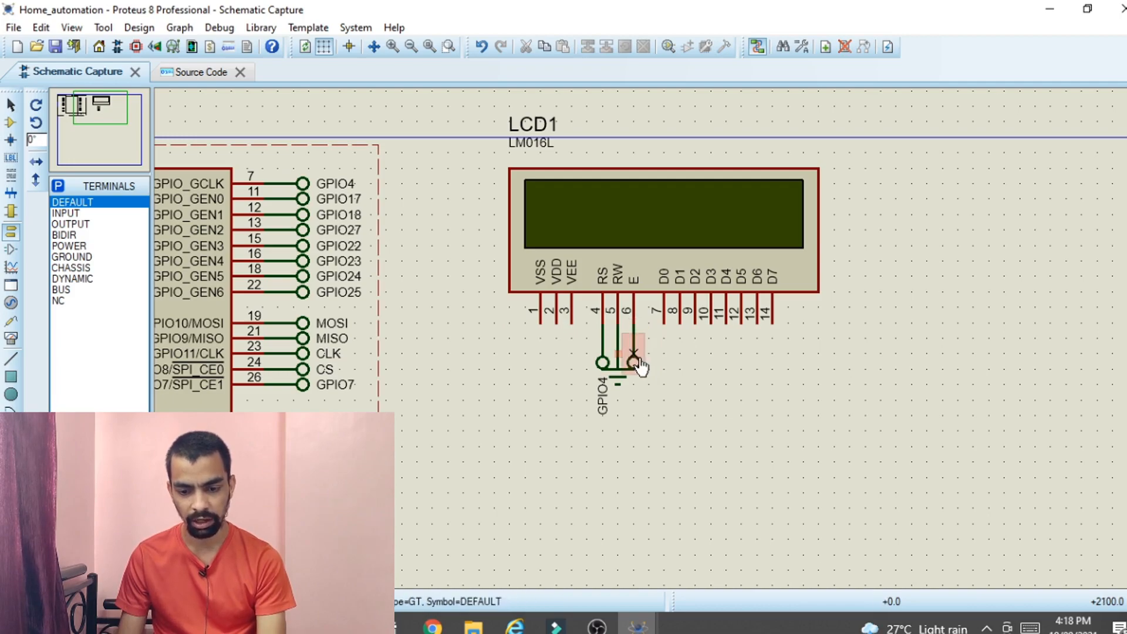
- Label the terminal on the LCD's E pin GPIO17
double_click(640, 359)
type("G")
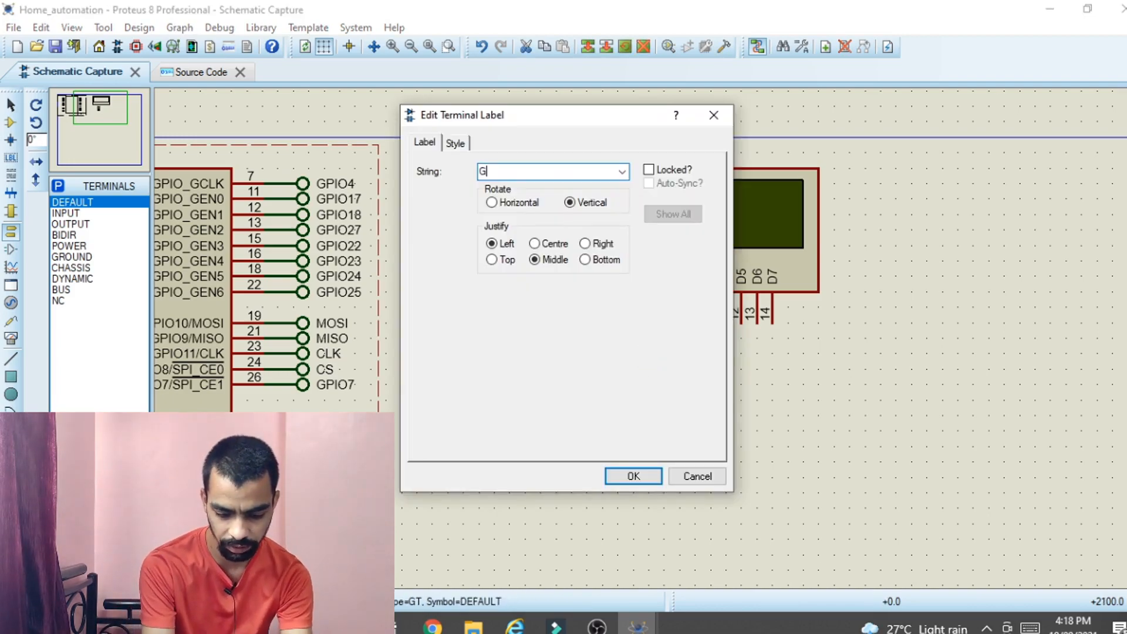
type("PIO")
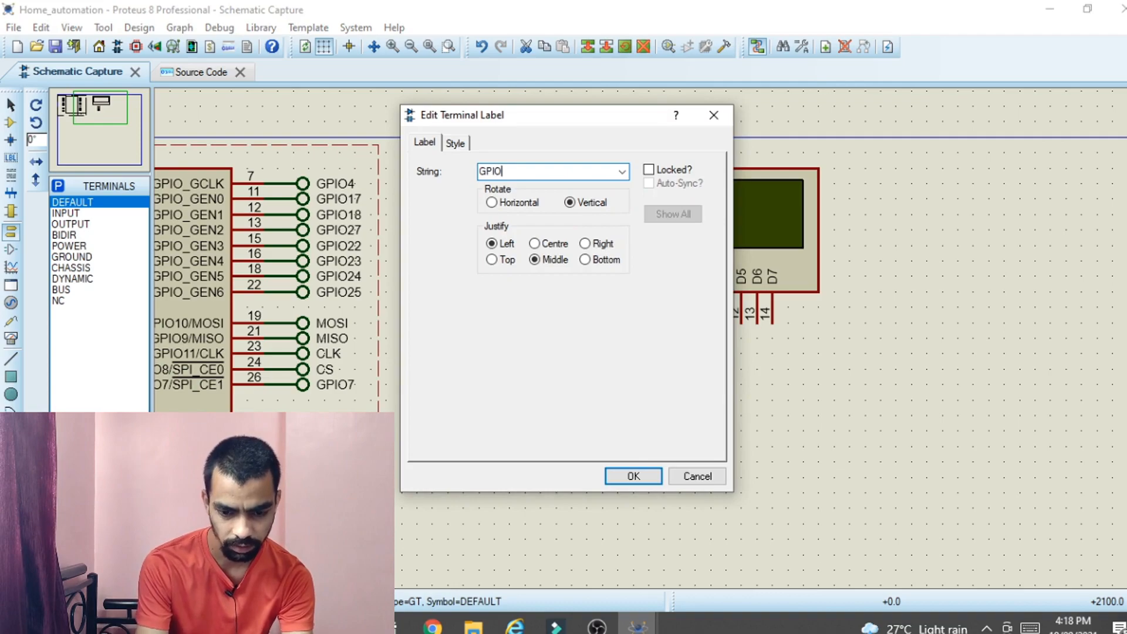
type("17")
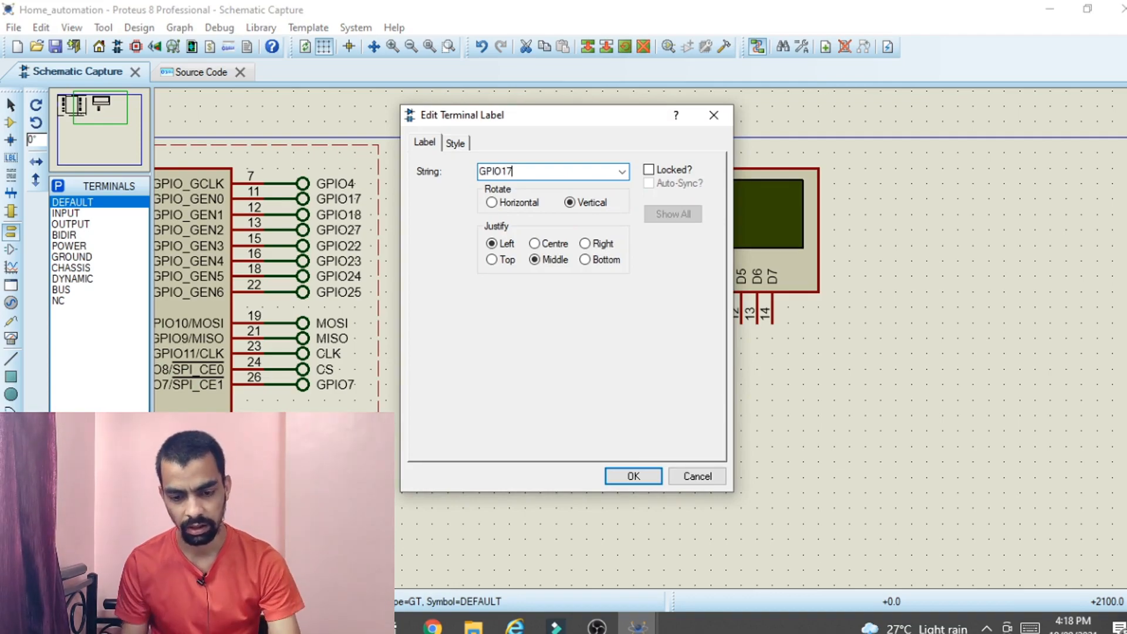
left_click(611, 476)
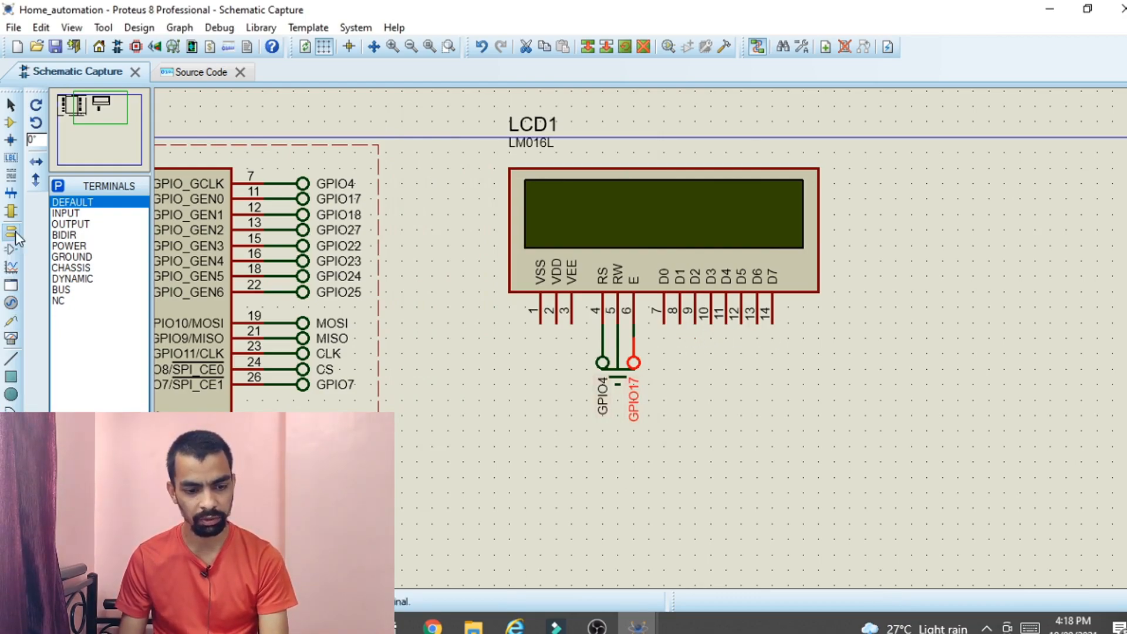
- Place four default terminals, rotate them together anti-clockwise, and align them below the LCD's D4 to D7 pins
left_click(66, 204)
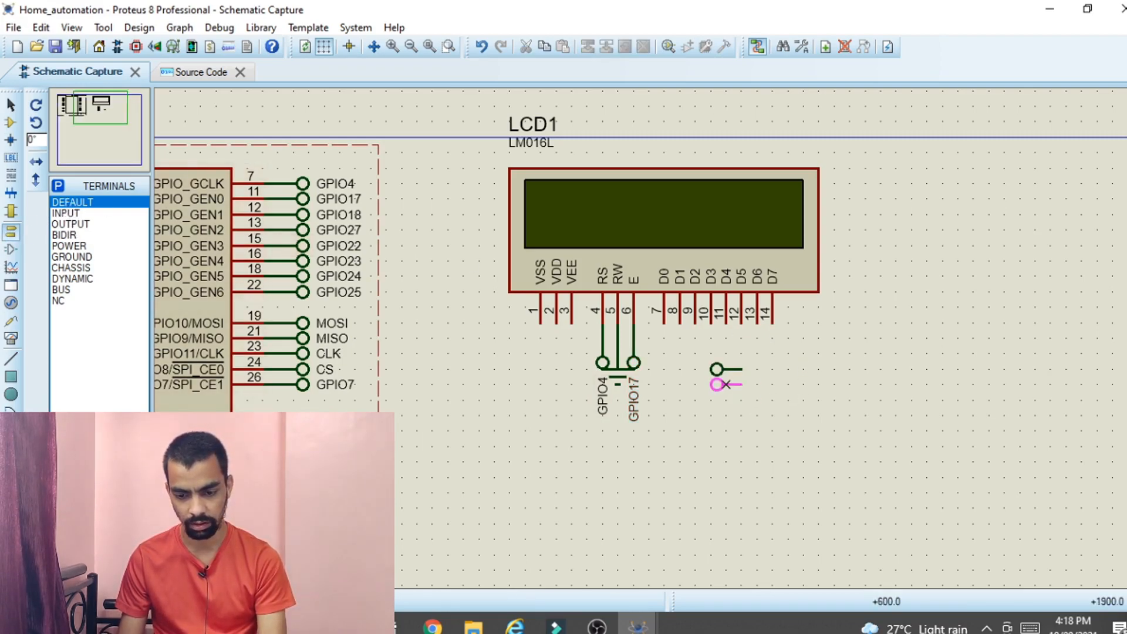
left_click(726, 385)
left_click(725, 399)
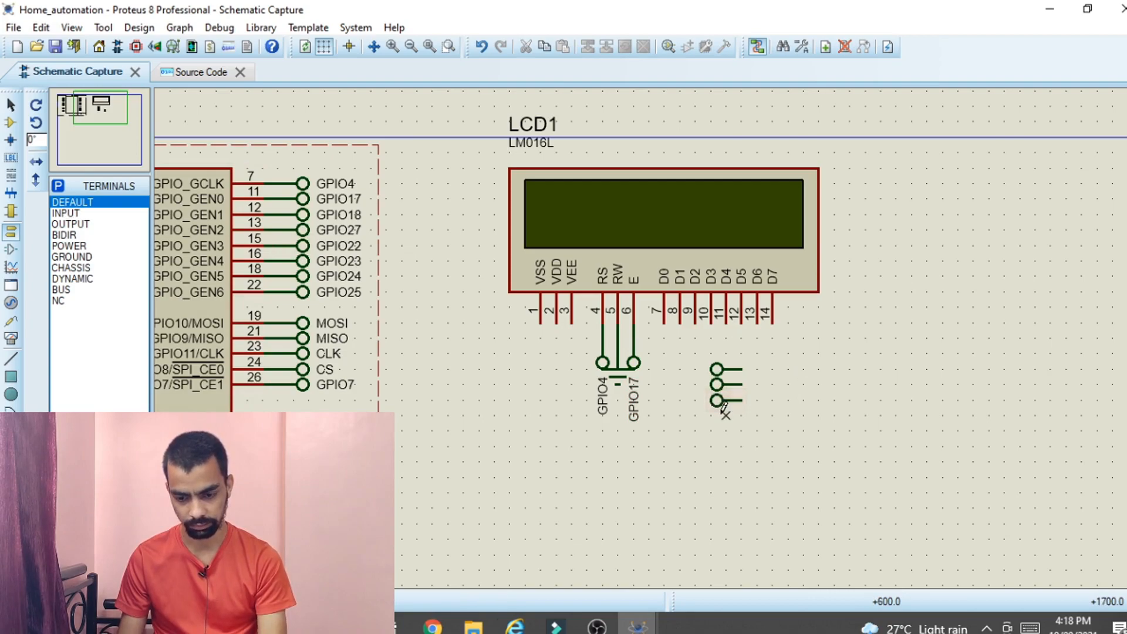
left_click(725, 415)
left_click_drag(711, 354, 771, 446)
right_click(734, 390)
left_click(813, 91)
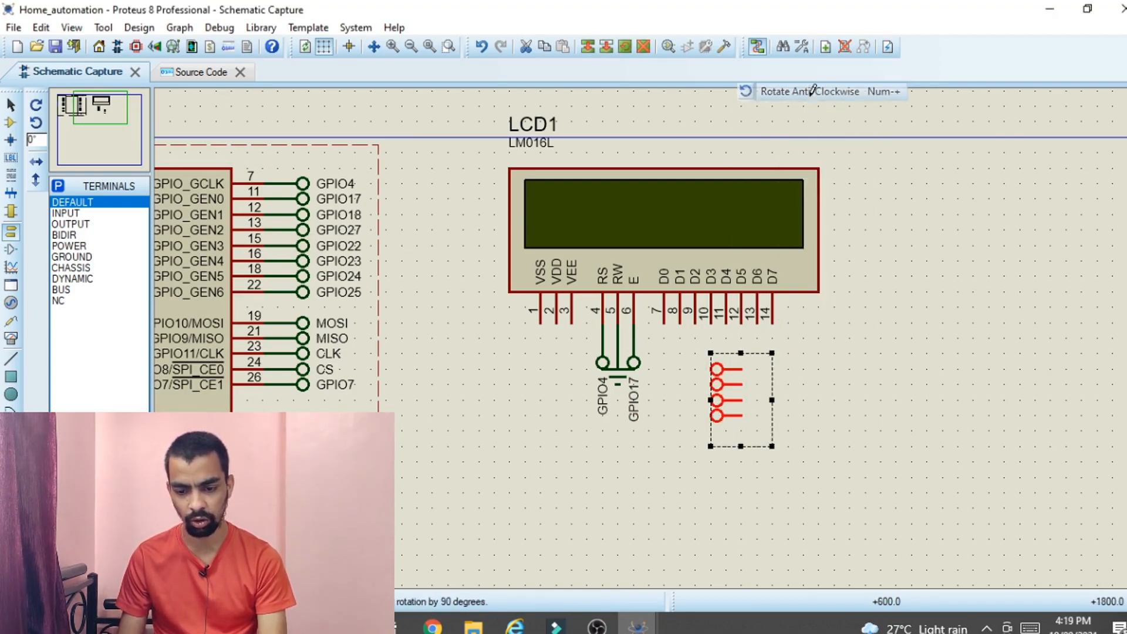
left_click_drag(730, 413, 745, 343)
left_click(832, 382)
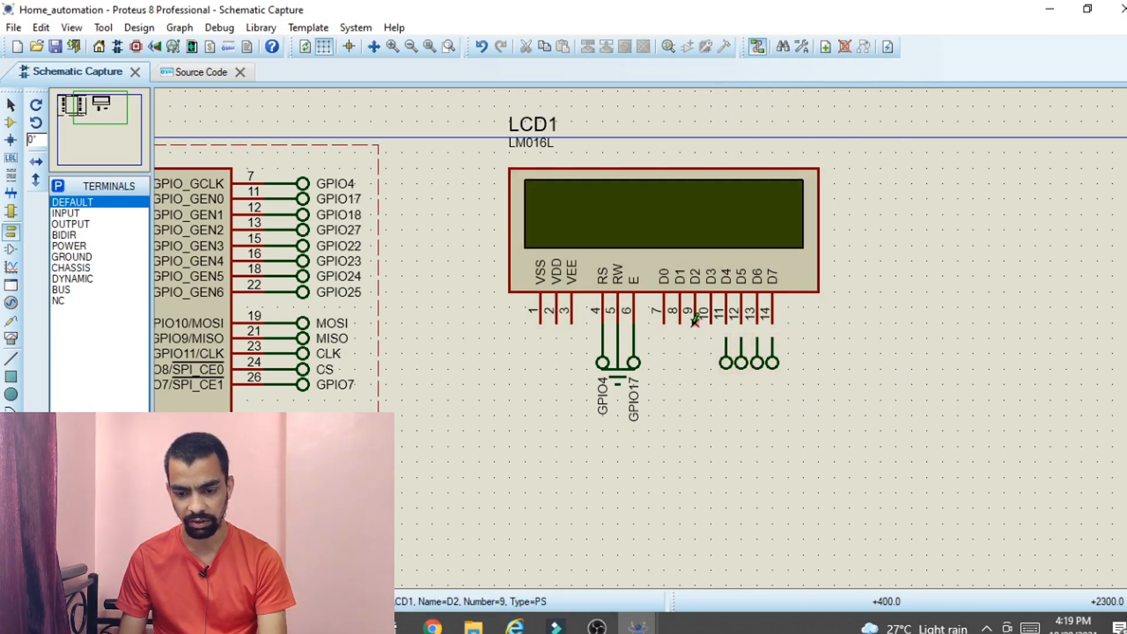
- Wire the LCD's D4, D5, D6 and D7 pins to the four terminals directly below them
left_click(726, 320)
left_click(726, 340)
left_click(742, 320)
left_click(741, 339)
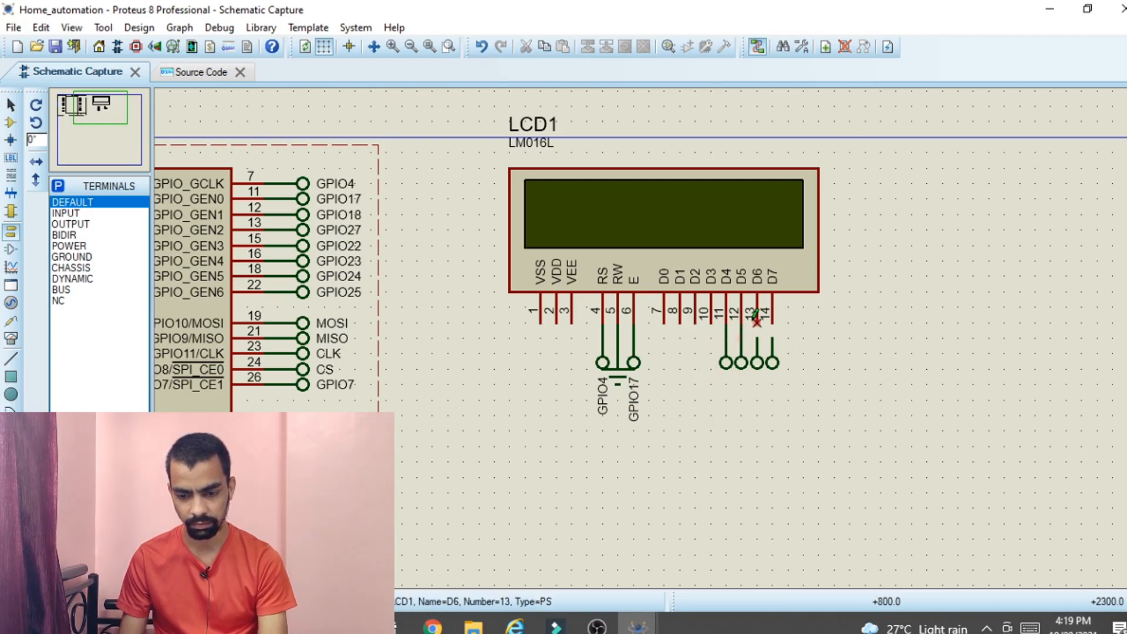
left_click(756, 320)
left_click(756, 339)
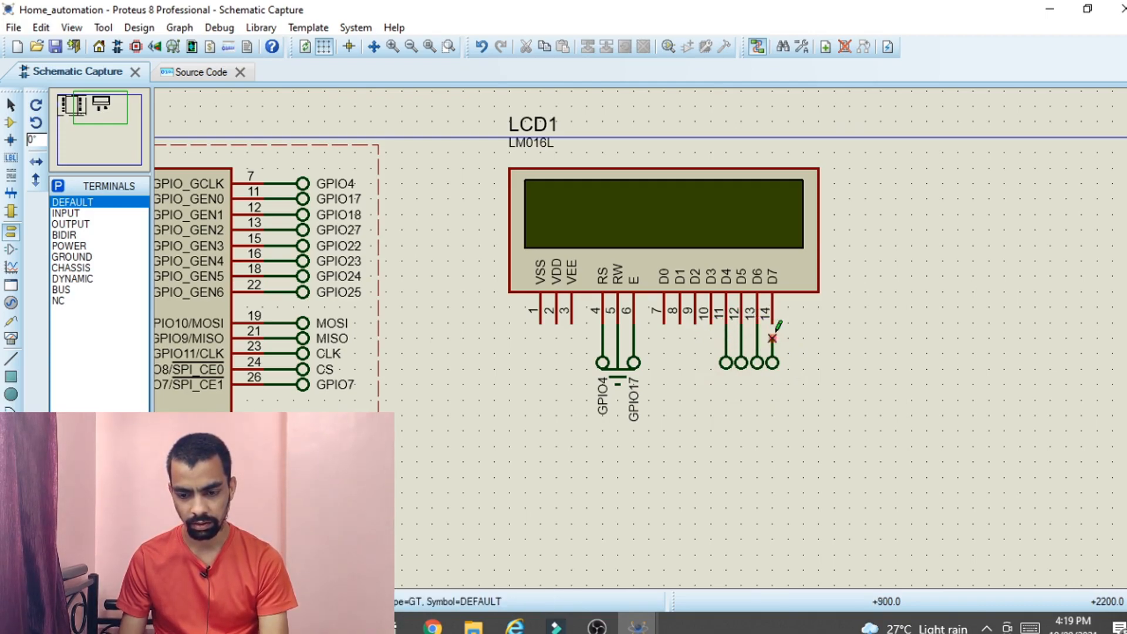
left_click(771, 320)
left_click(772, 339)
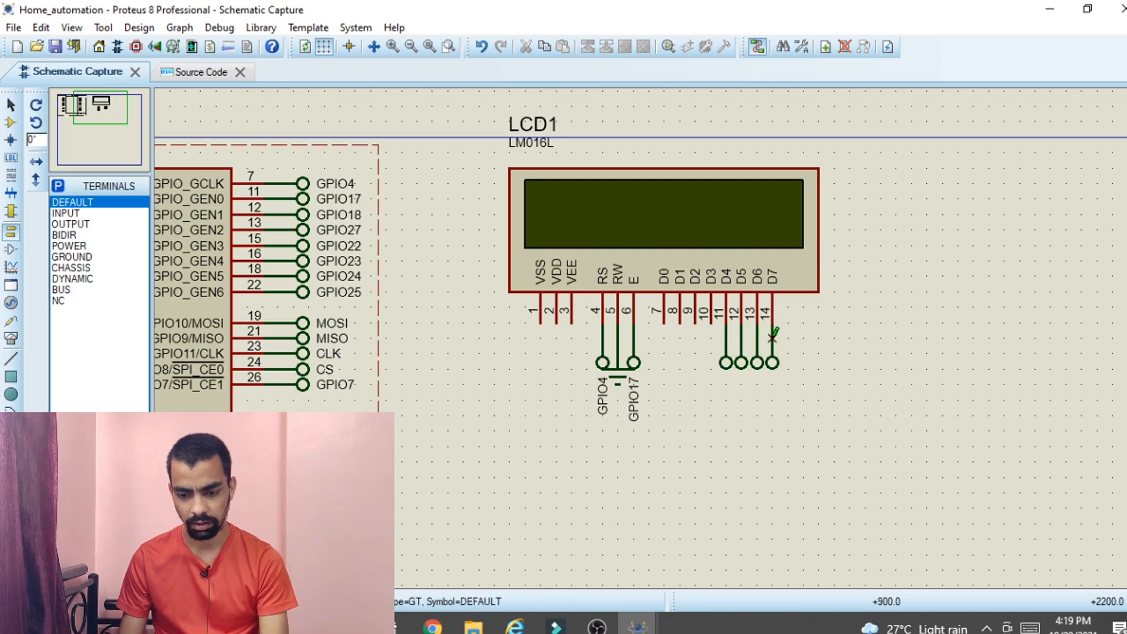
- Label the terminal on the LCD's D4 pin GPIO18 and the one on D5 GPIO27
double_click(728, 365)
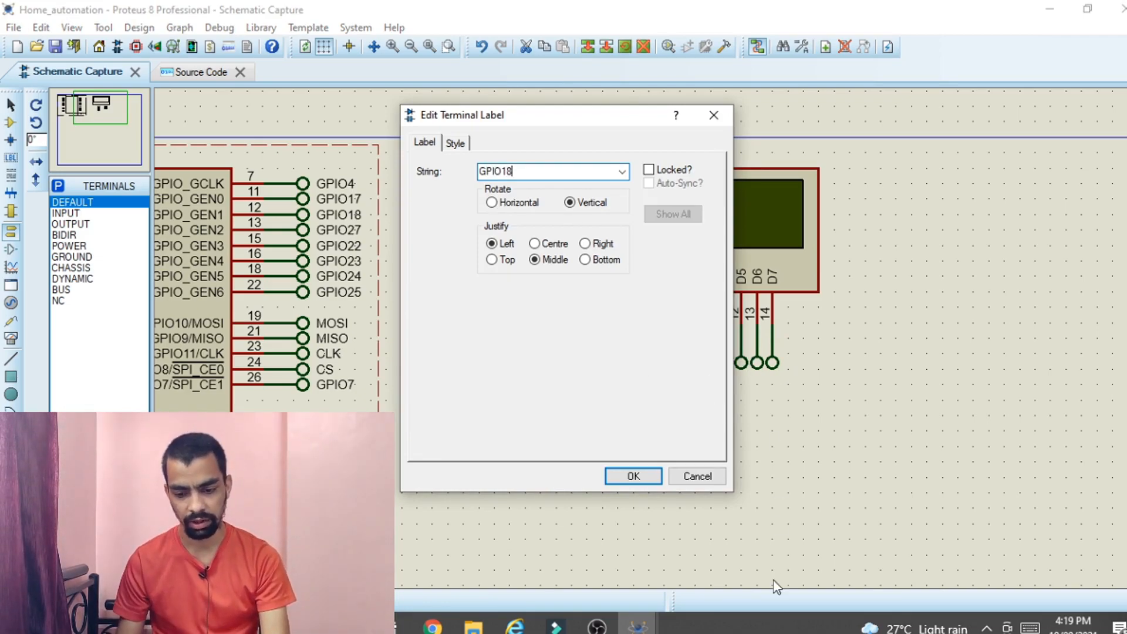
left_click(633, 476)
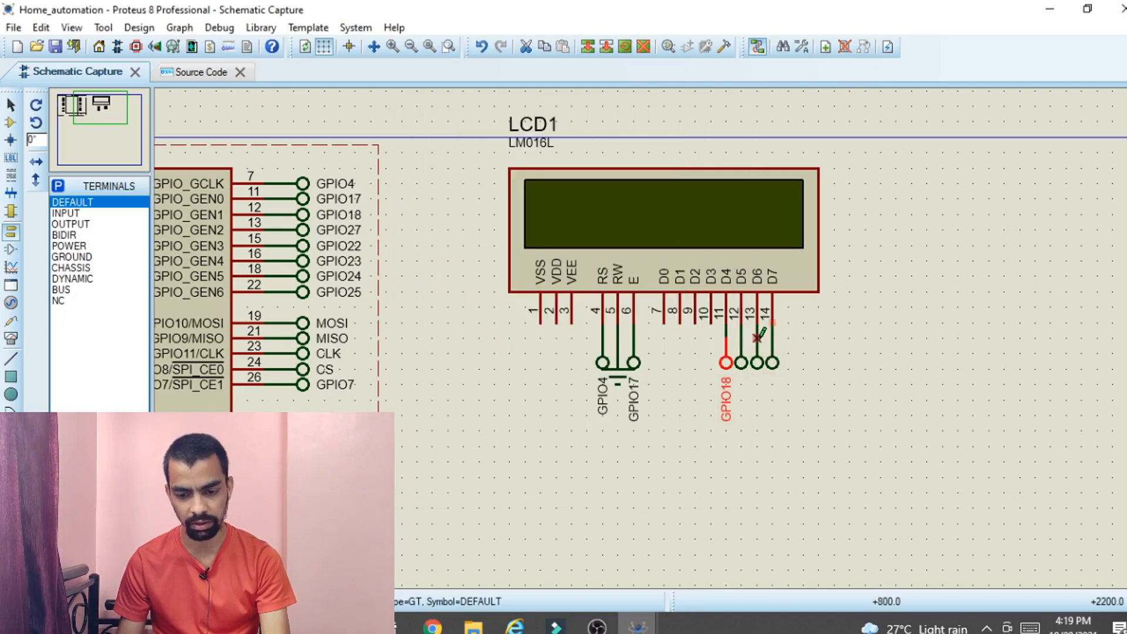
double_click(741, 364)
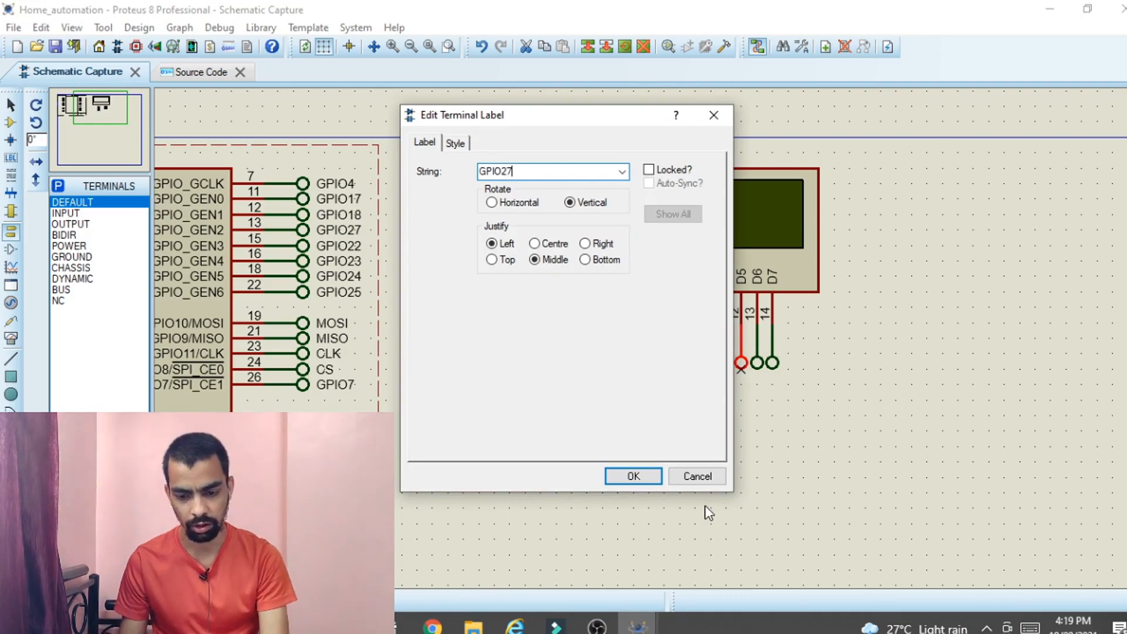
type("GPIO27")
left_click(633, 476)
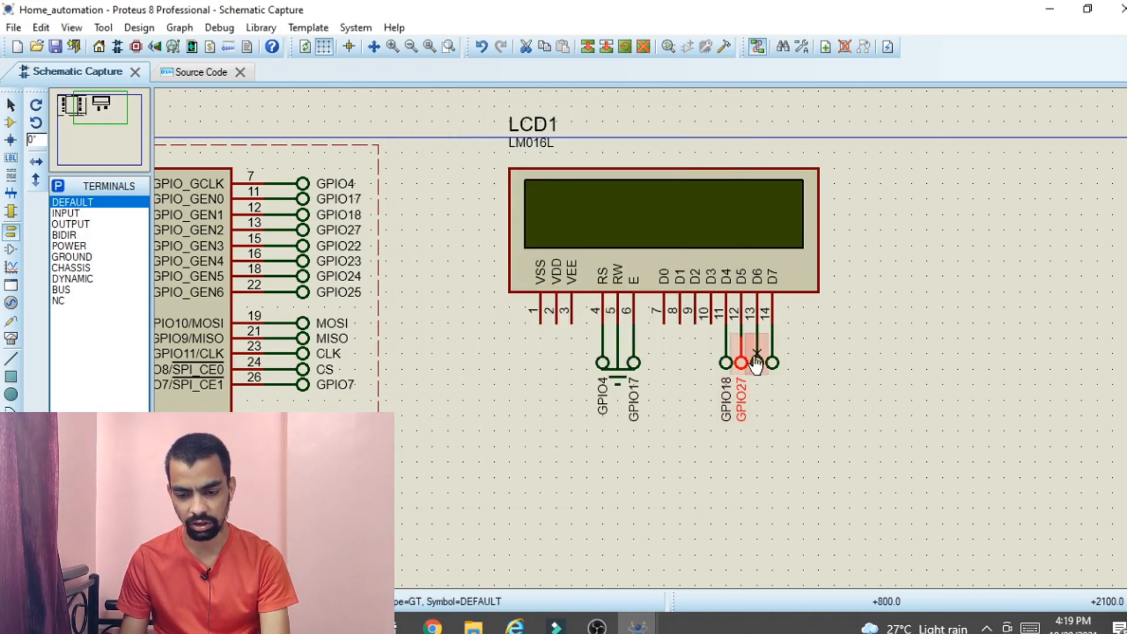
- Label the terminal on the LCD's D6 pin GPIO22 and the one on D7 GPIO23
double_click(757, 363)
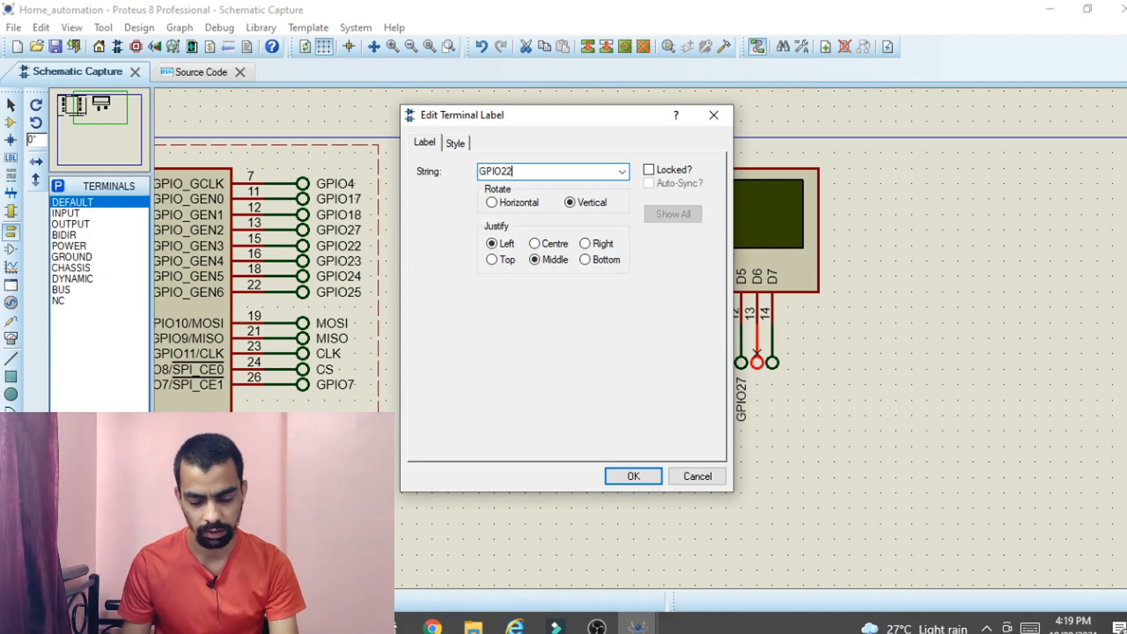
left_click(640, 474)
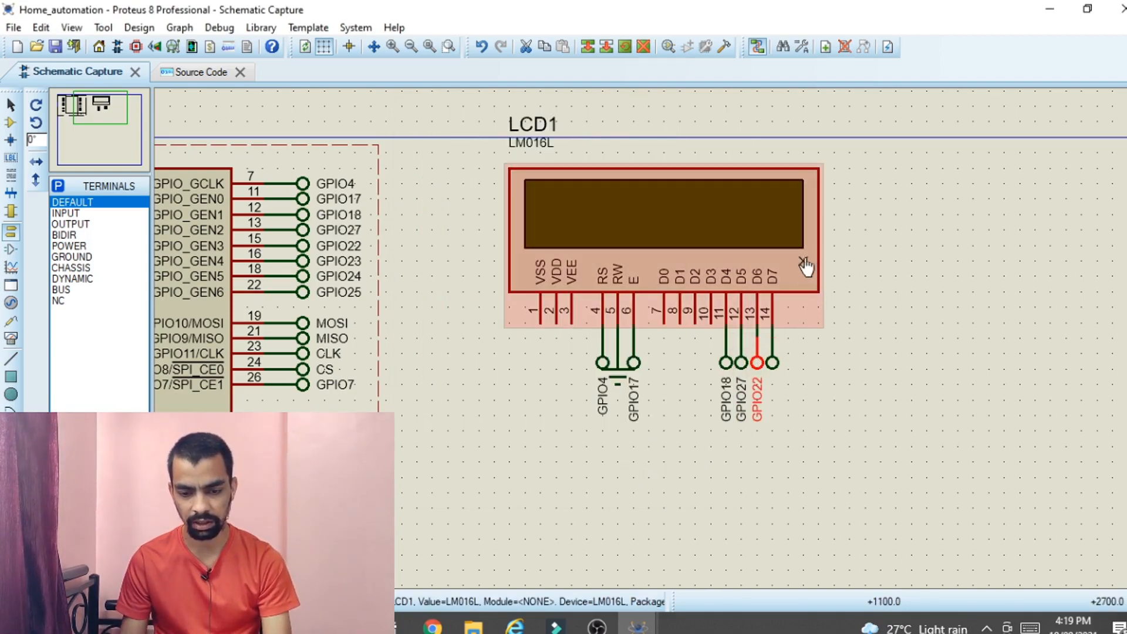
double_click(772, 364)
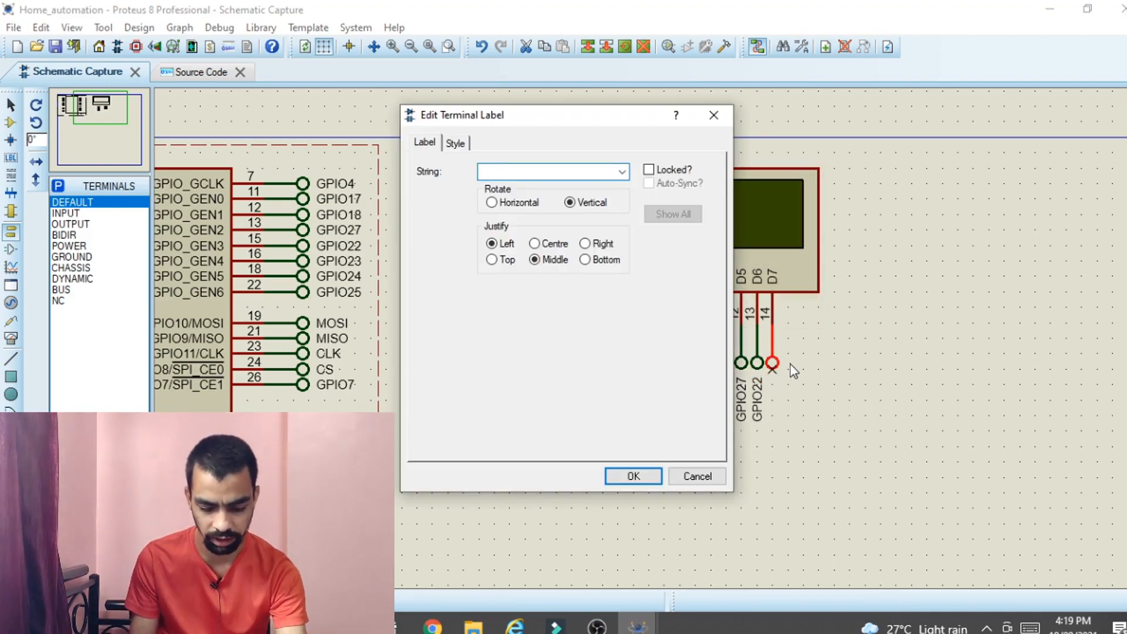
left_click(642, 474)
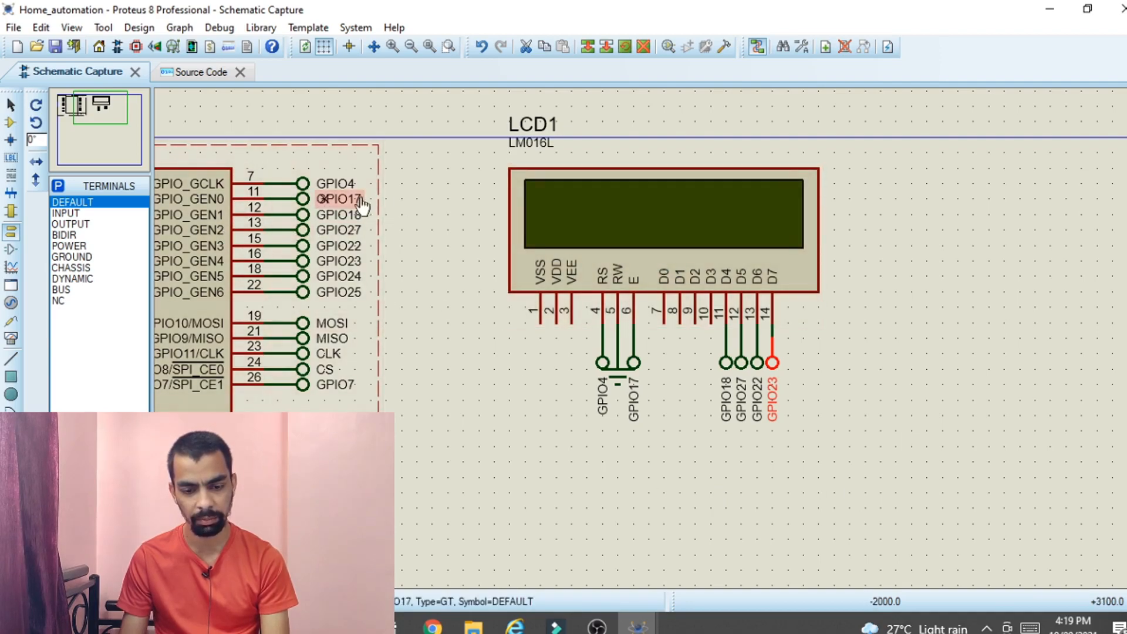
- Search the device library for "pir" and add the PIR SENSOR part to the project's devices
left_click(10, 122)
left_click(58, 186)
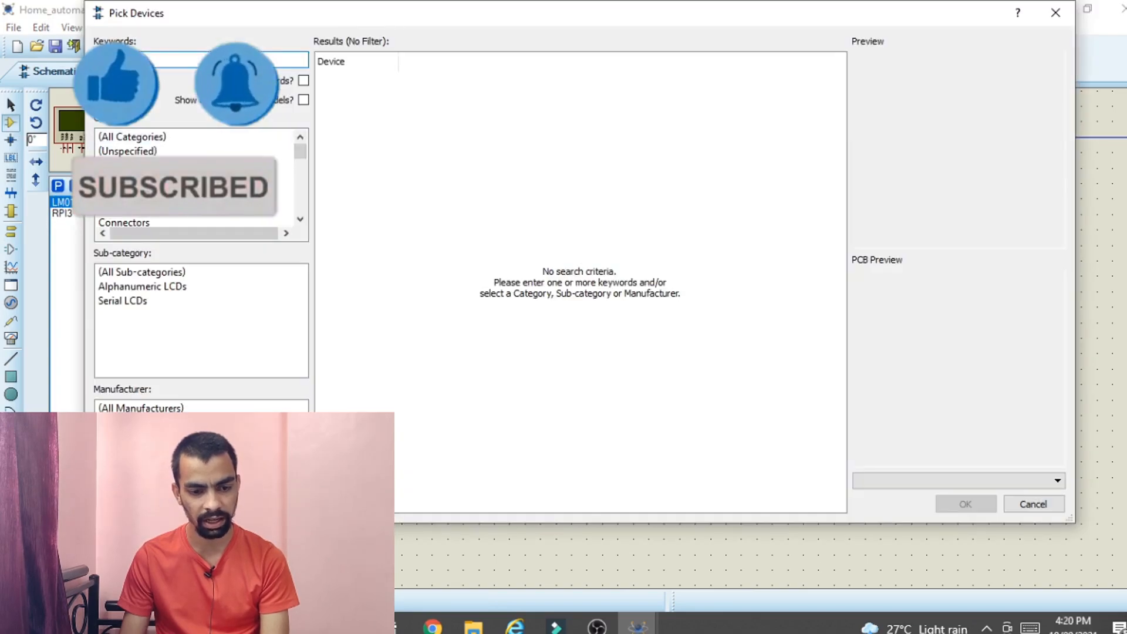
type("pir")
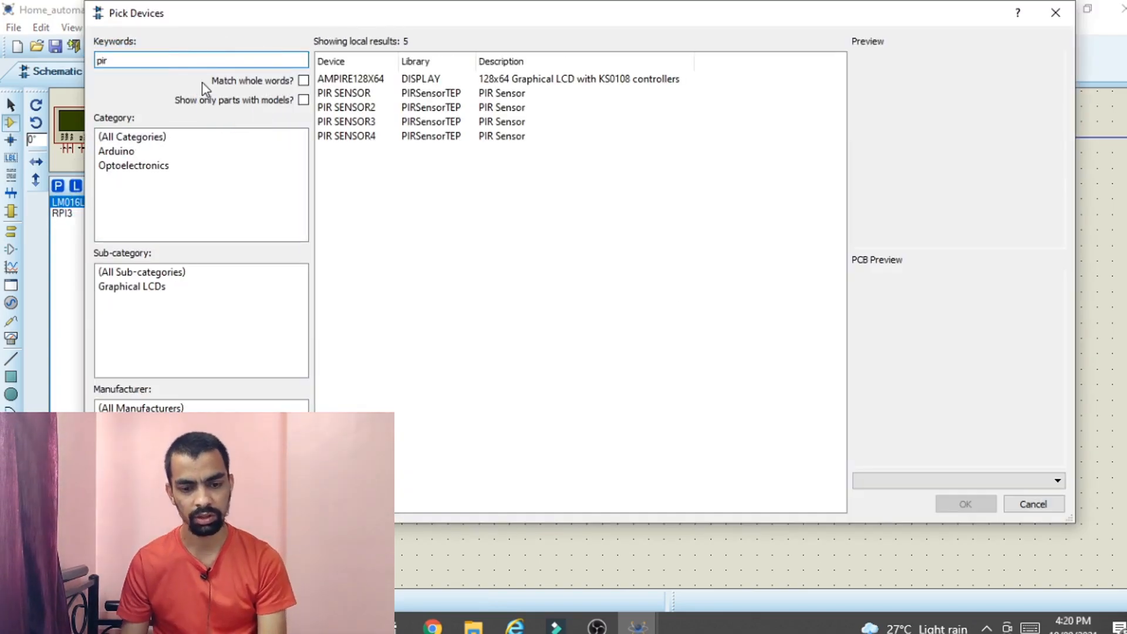
left_click(377, 94)
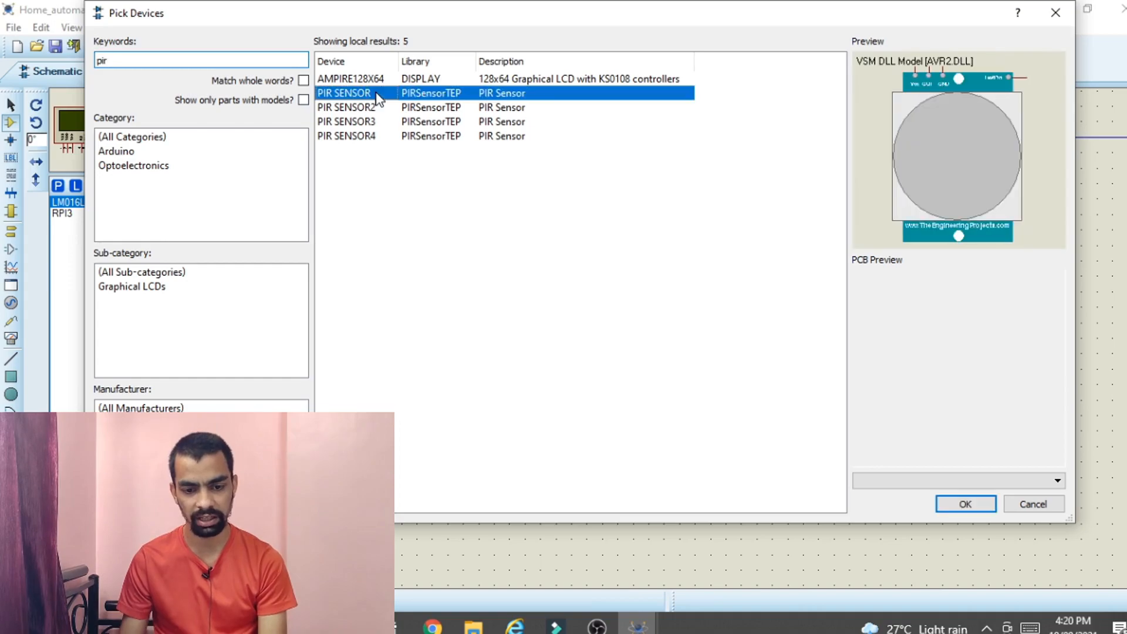
left_click(981, 503)
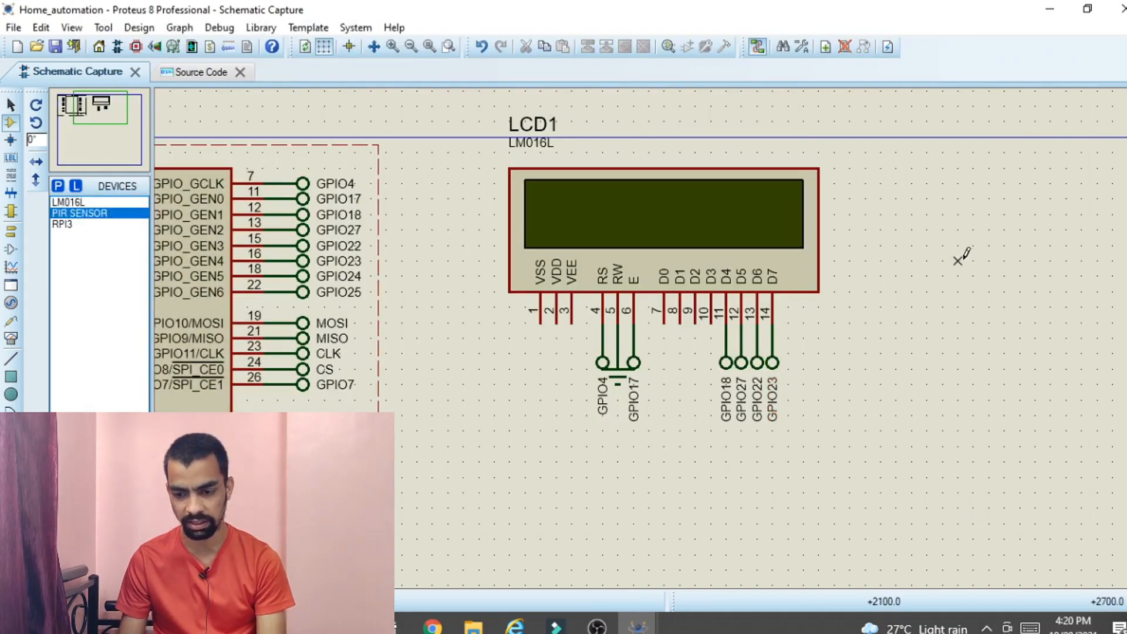
- Place the PIR sensor beside the LCD, rotate it 180 degrees and move it back inside the sheet border
left_click(1050, 277)
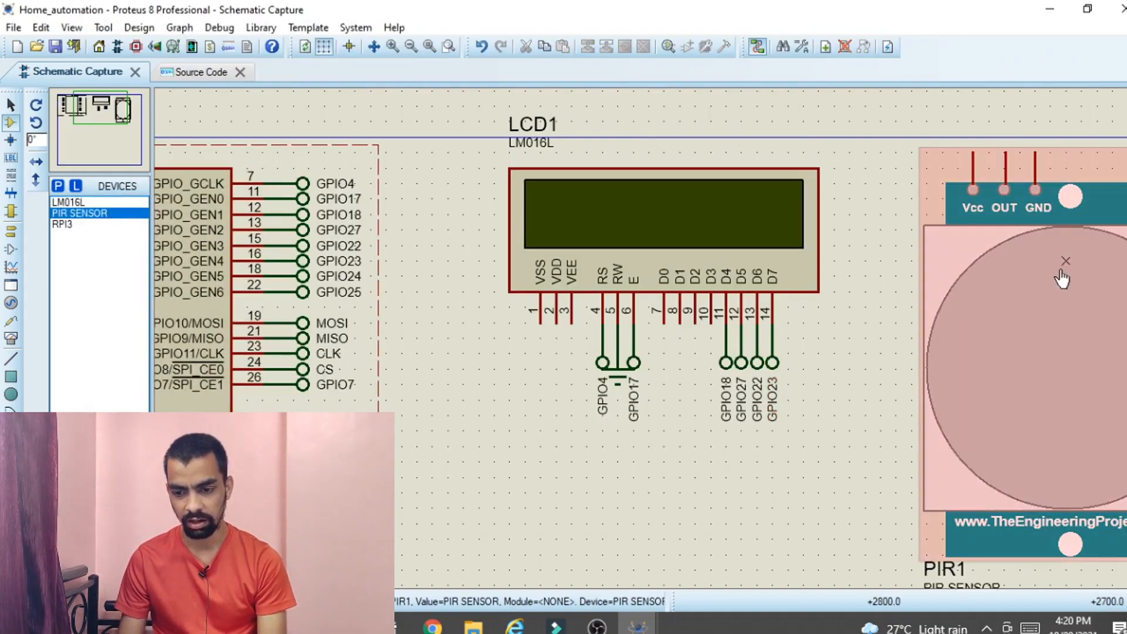
right_click(1050, 281)
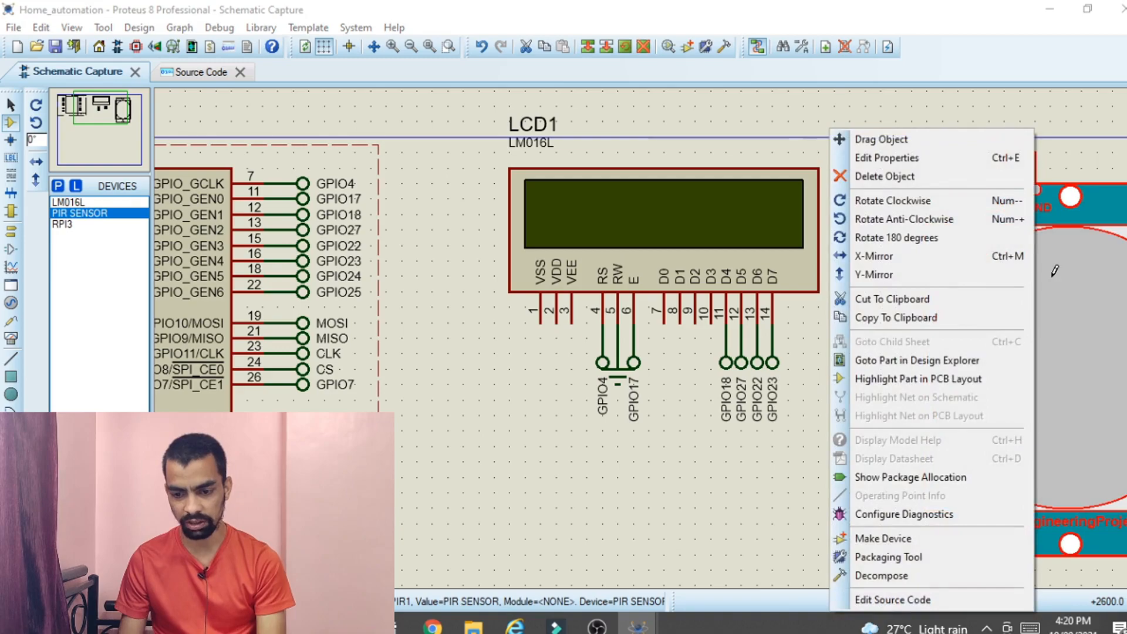
left_click(921, 238)
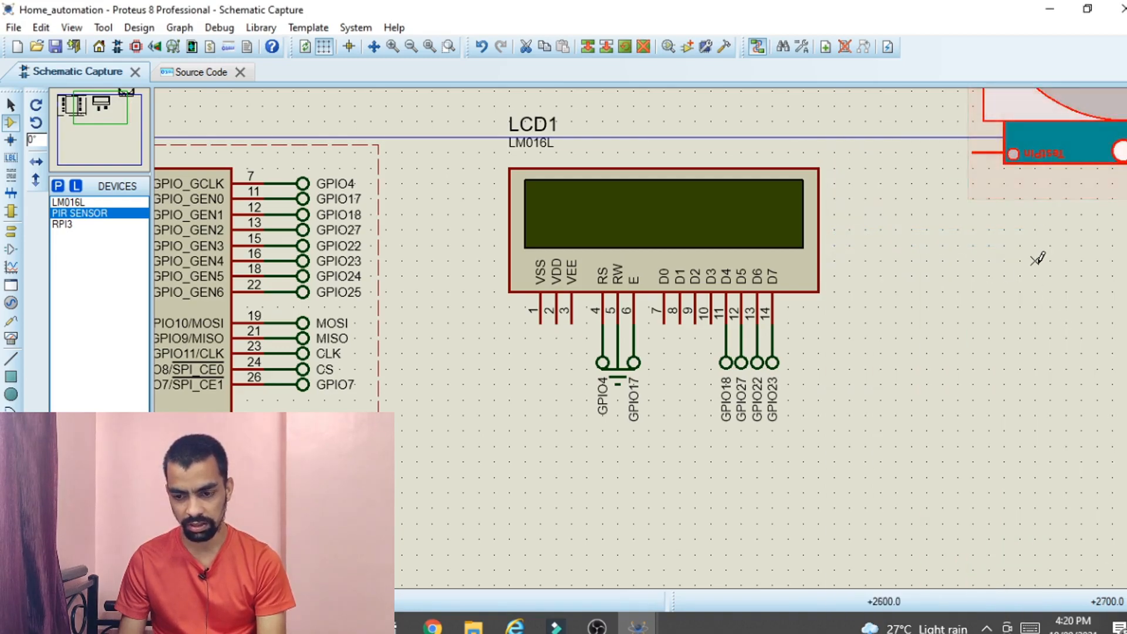
scroll(1037, 258, "down", 2)
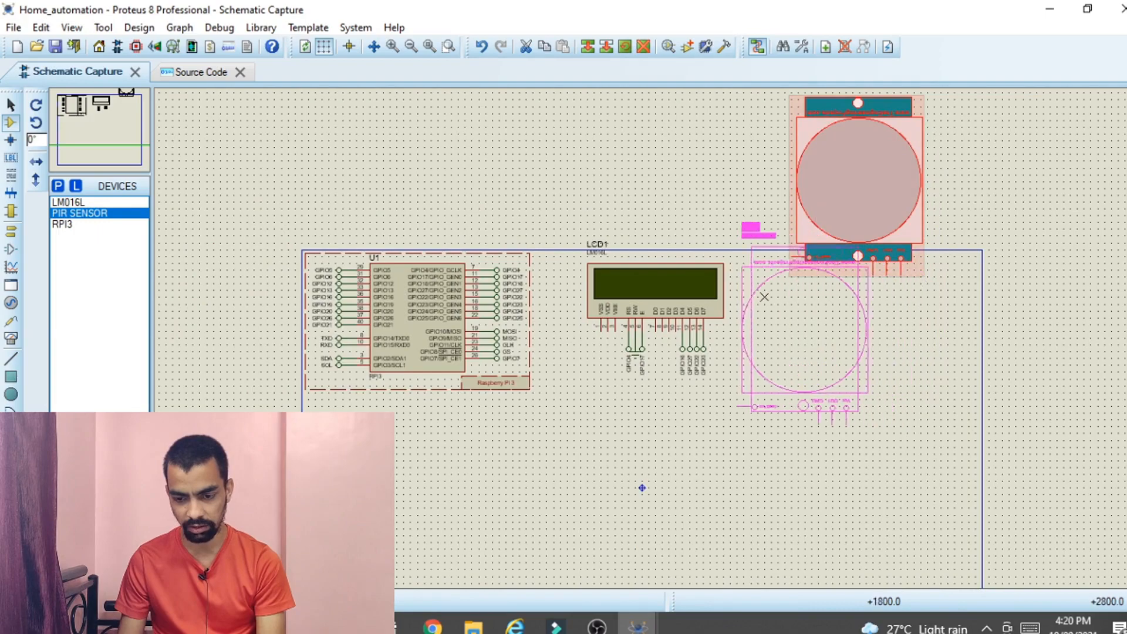
left_click(815, 293)
scroll(845, 493, "up", 1)
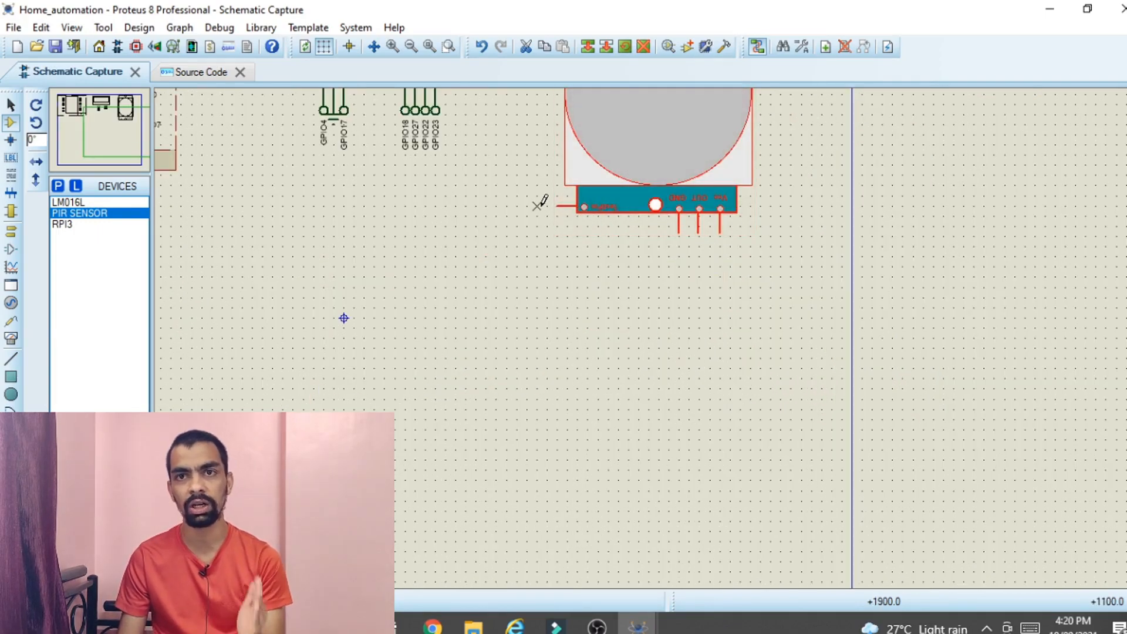
- Add a LOGICSTATE source from the device library, place it beside the PIR sensor and wire it to the TestPin
left_click(9, 122)
left_click(59, 186)
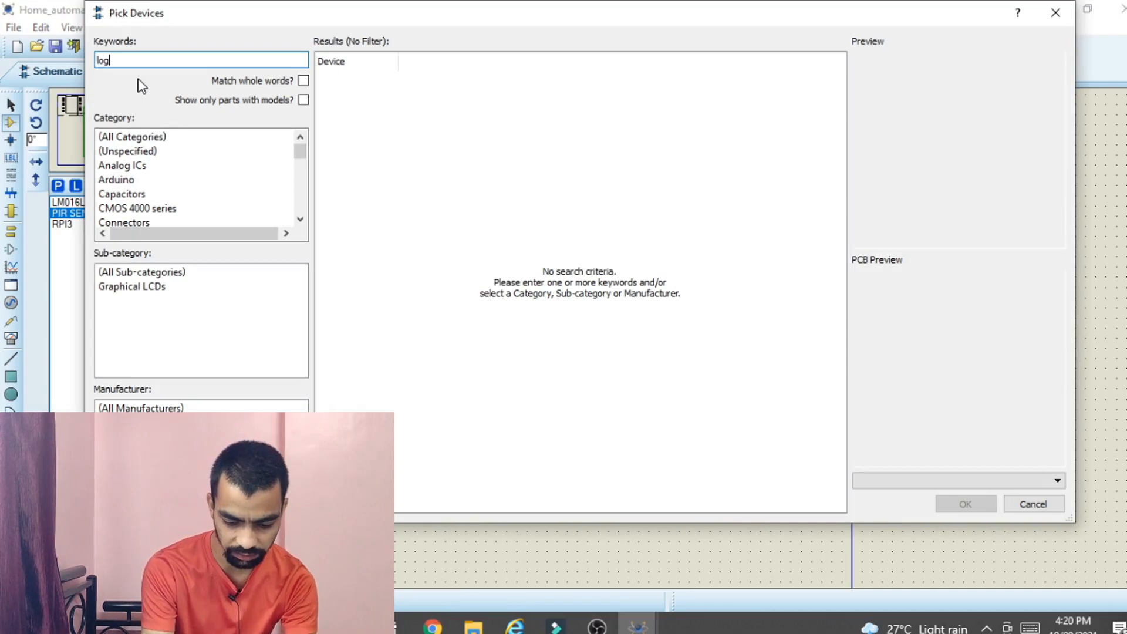
type("logig")
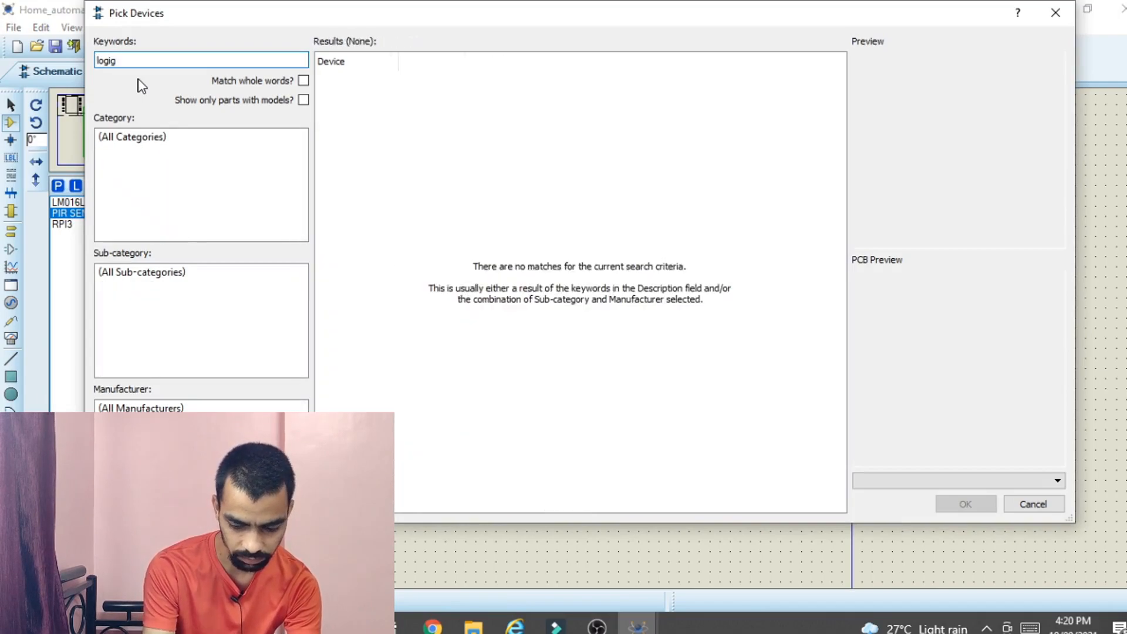
type("s")
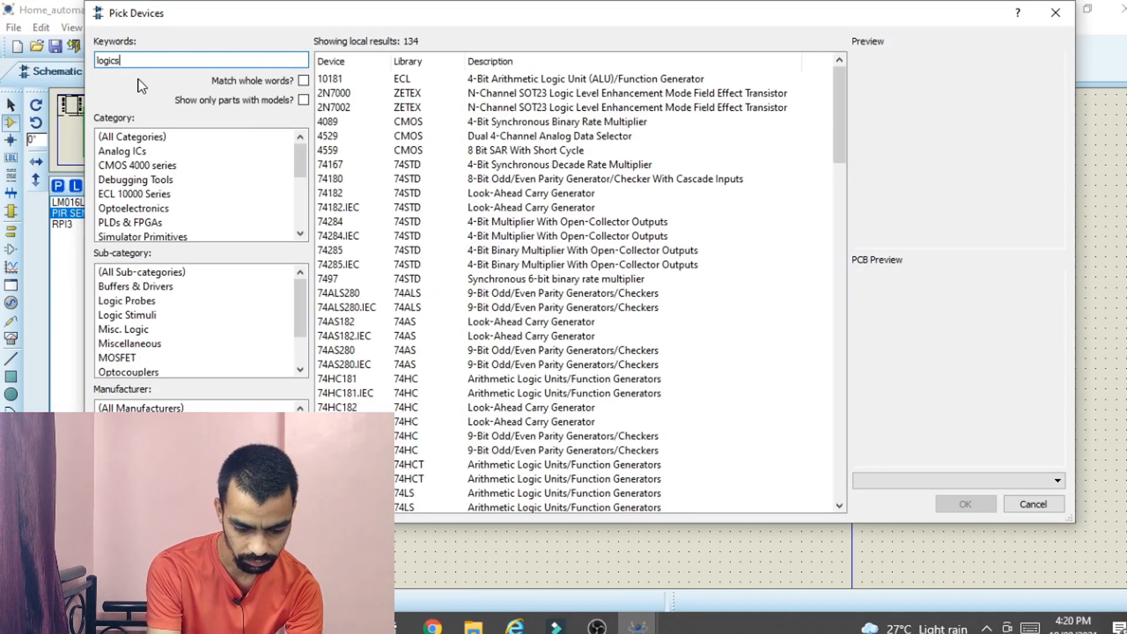
type("tate")
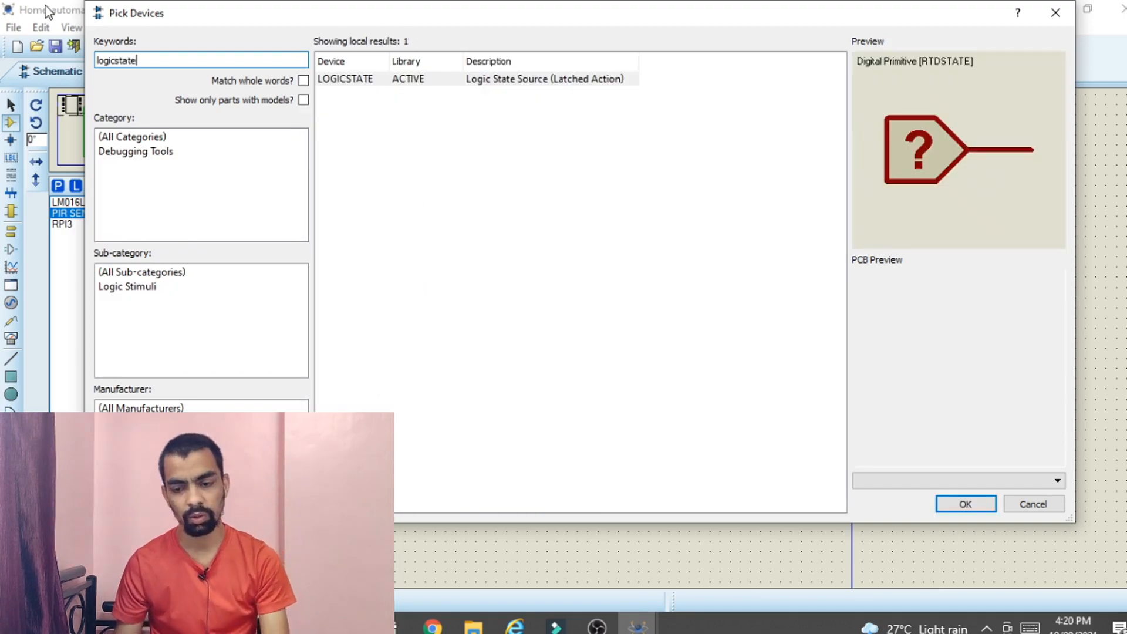
left_click(487, 79)
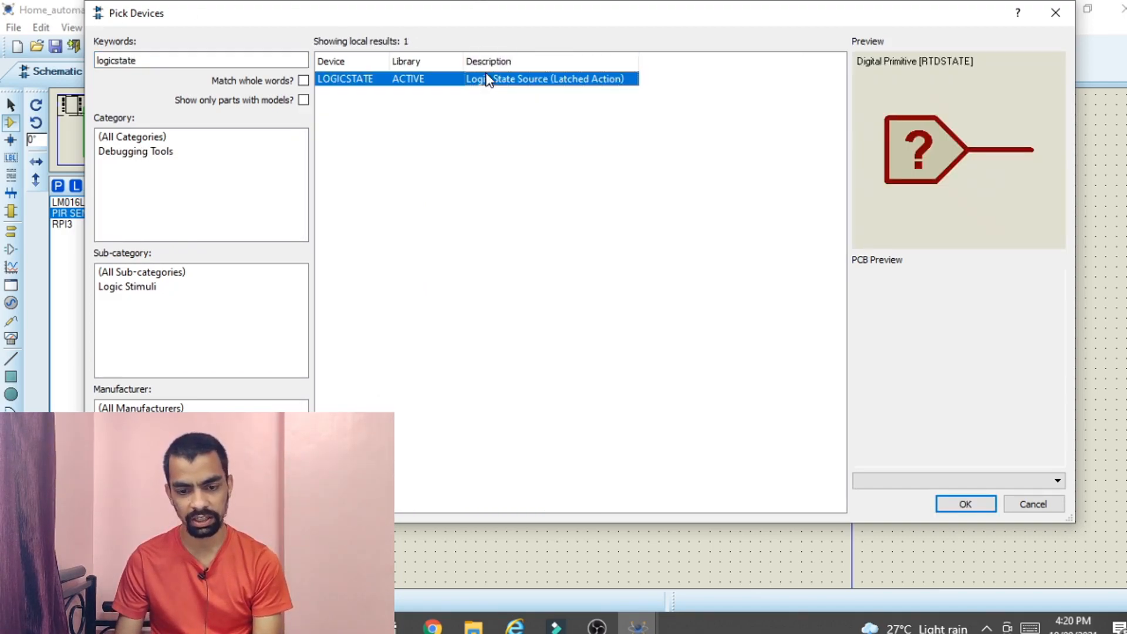
left_click(965, 504)
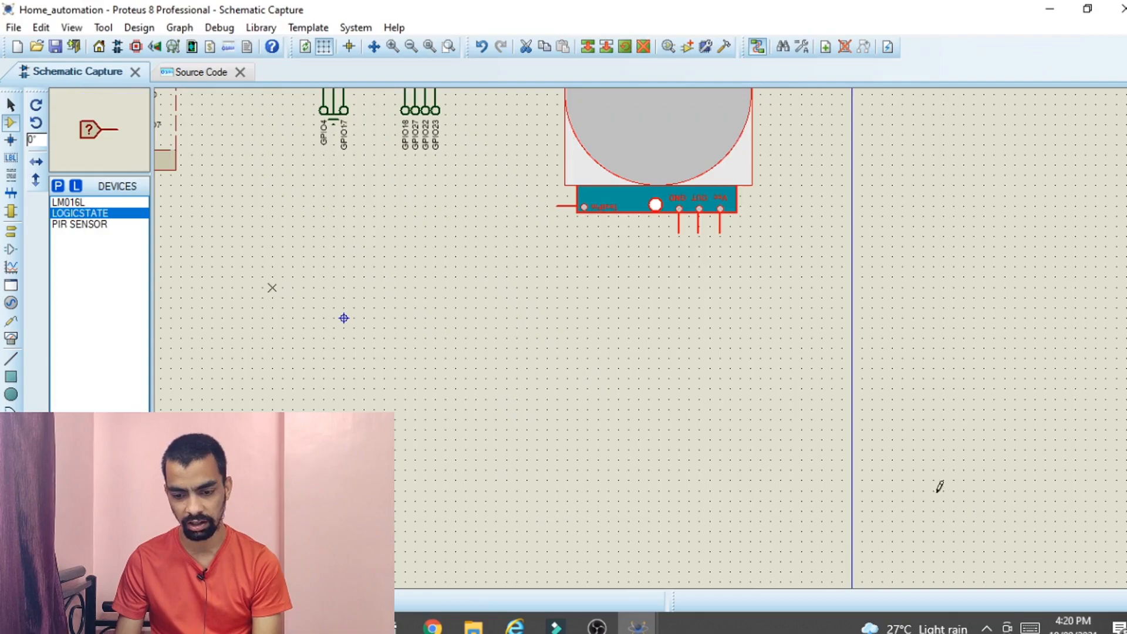
left_click(498, 203)
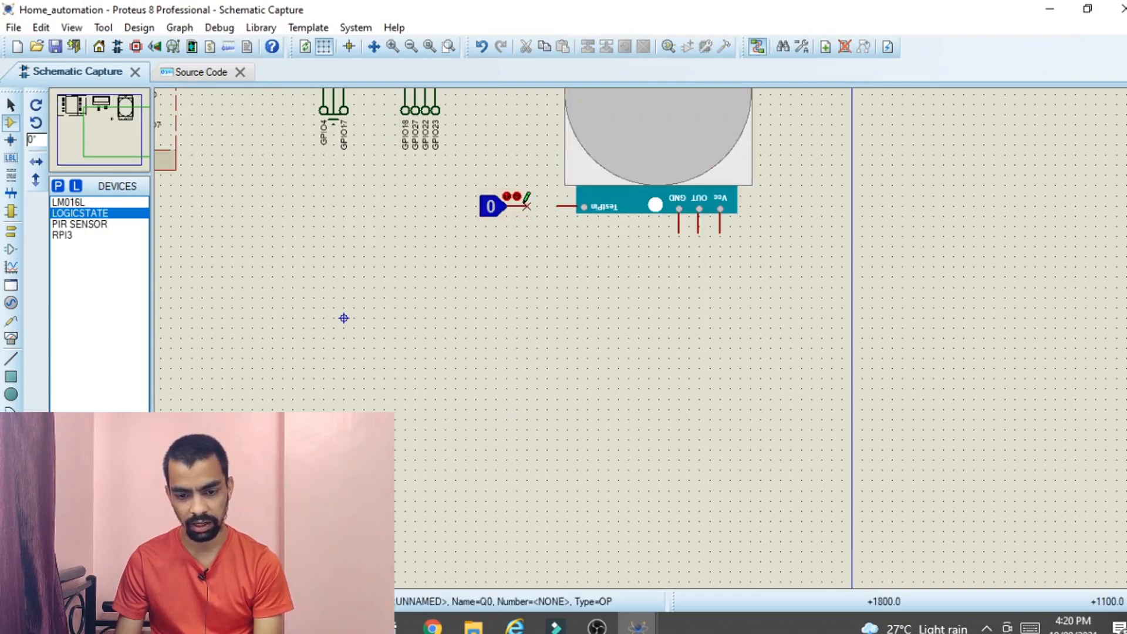
left_click(555, 205)
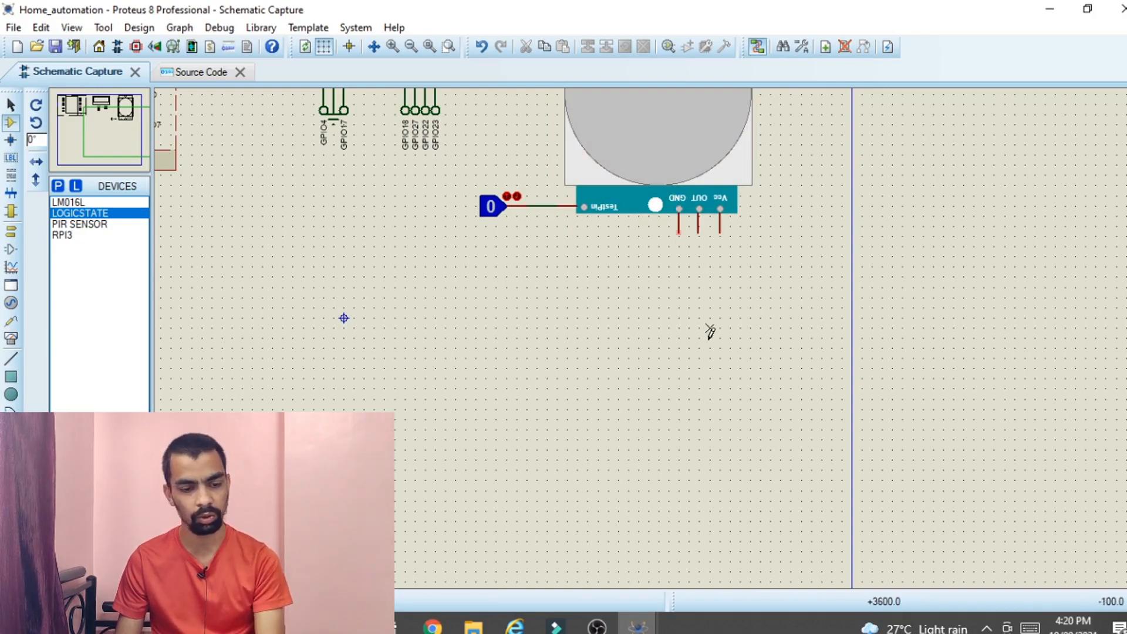
- Place a ground terminal below the PIR sensor's GND pin and wire the two together
left_click(10, 231)
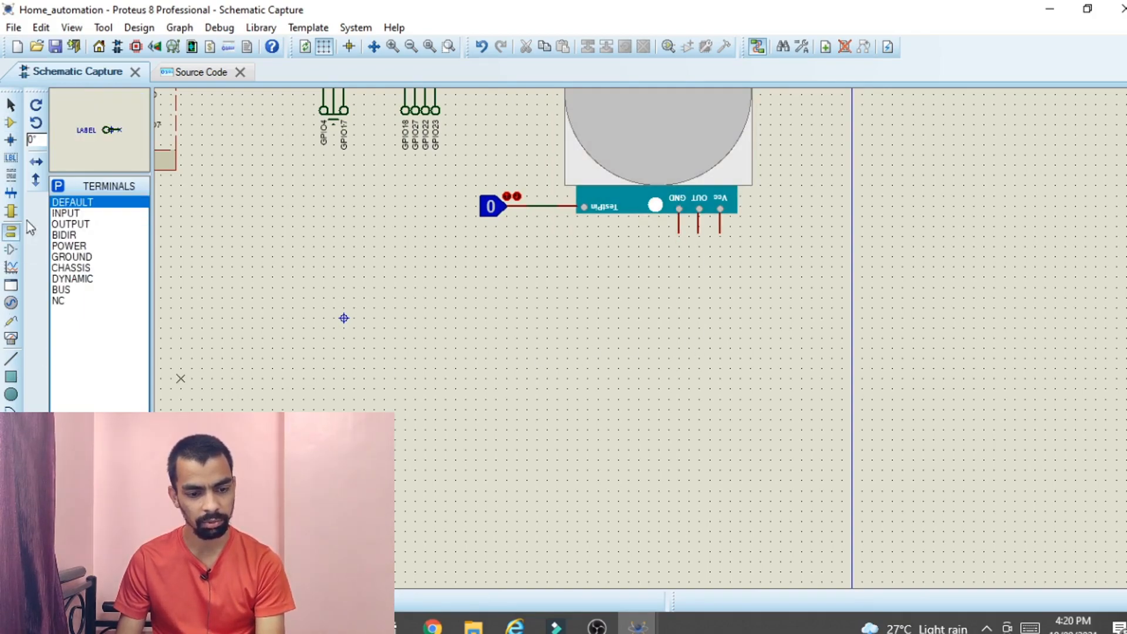
left_click(85, 257)
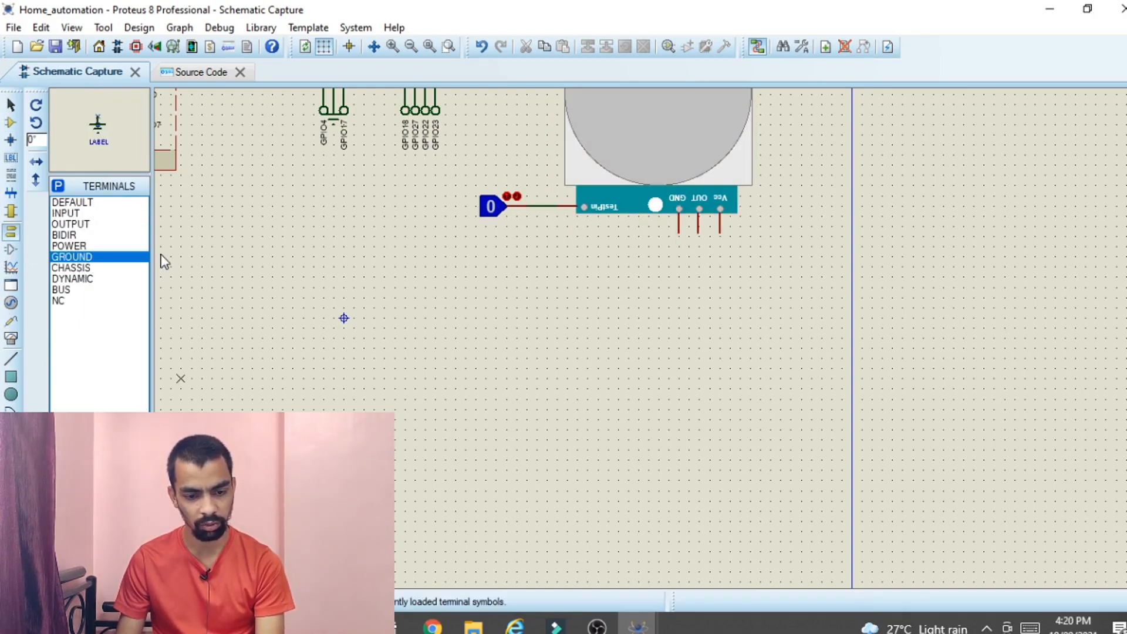
left_click(678, 264)
scroll(668, 245, "up", 2)
left_click(671, 360)
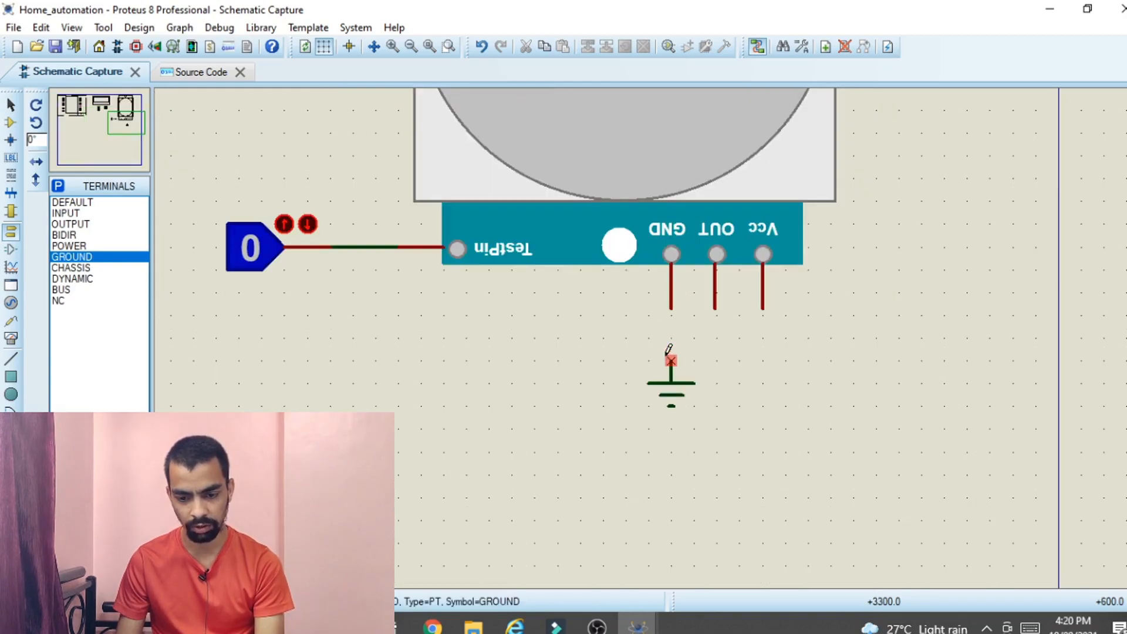
left_click(671, 293)
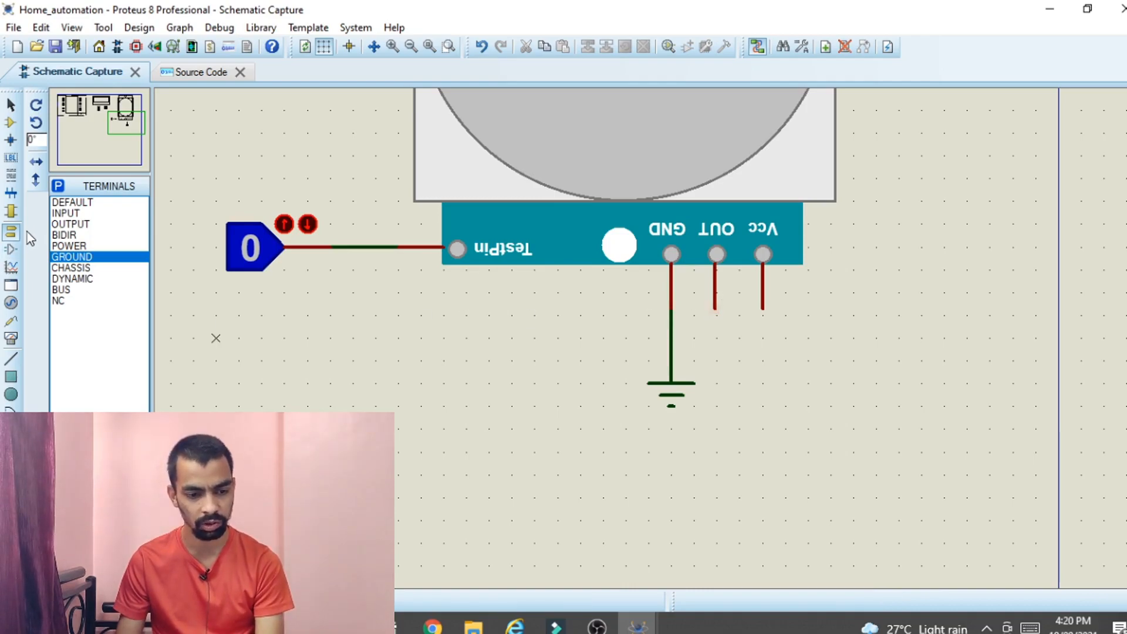
- Place a default terminal below the PIR sensor's OUT pin, rotate it anti-clockwise and wire it to the pin
left_click(10, 231)
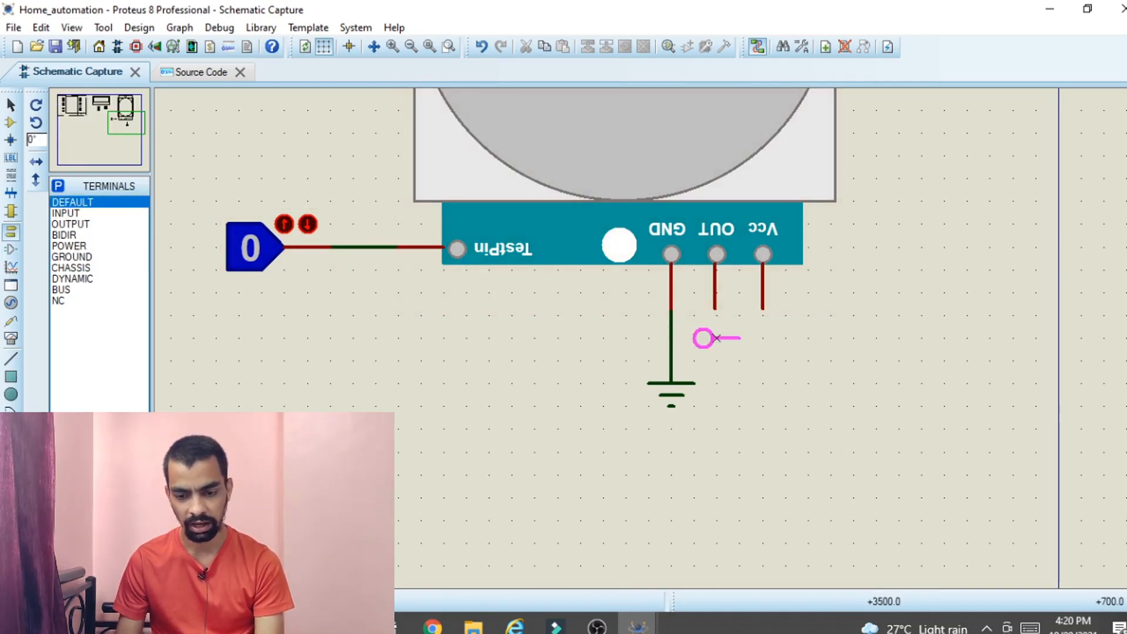
left_click(712, 360)
right_click(716, 357)
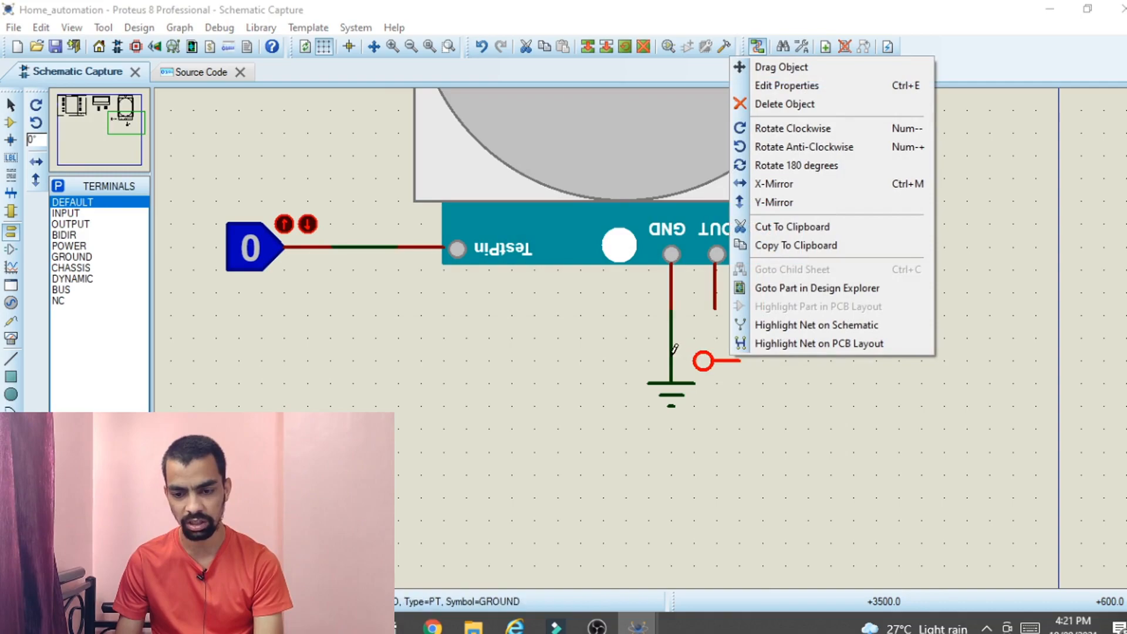
left_click(787, 147)
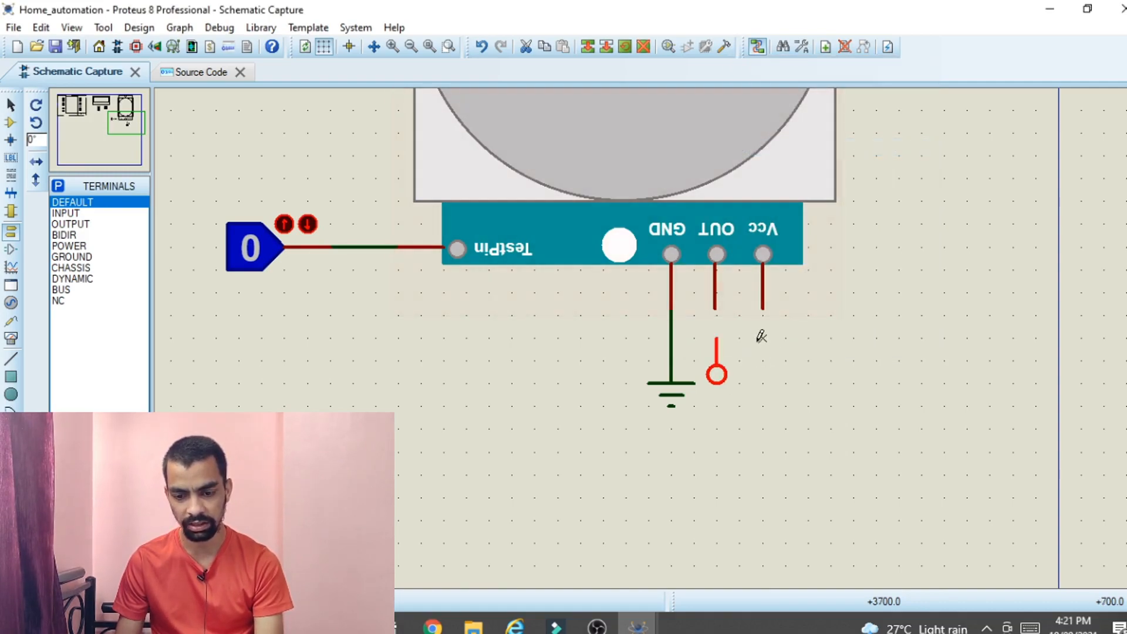
left_click(714, 307)
left_click(716, 340)
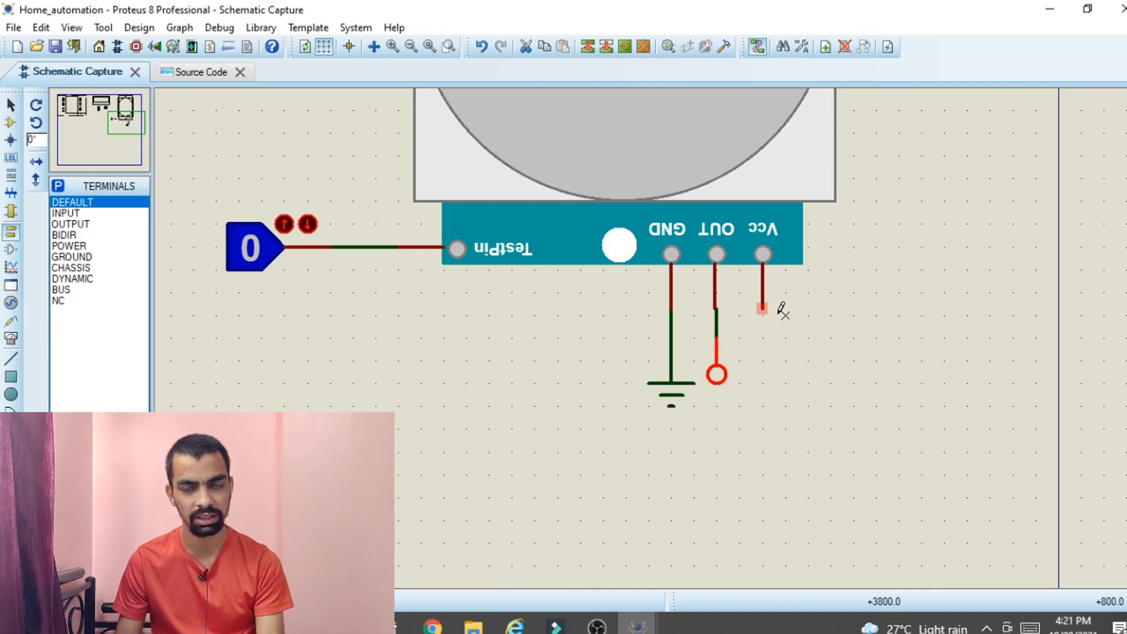
- Place a DC generator beside the PIR sensor's Vcc pin and connect them with a wire routed below the pin
left_click(16, 312)
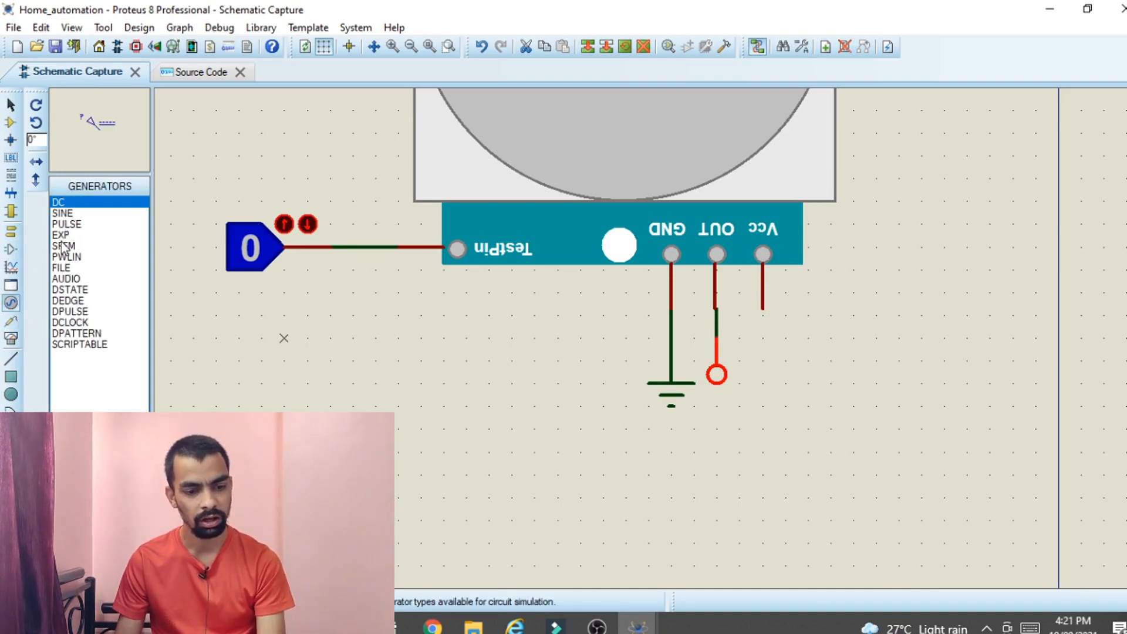
left_click(830, 292)
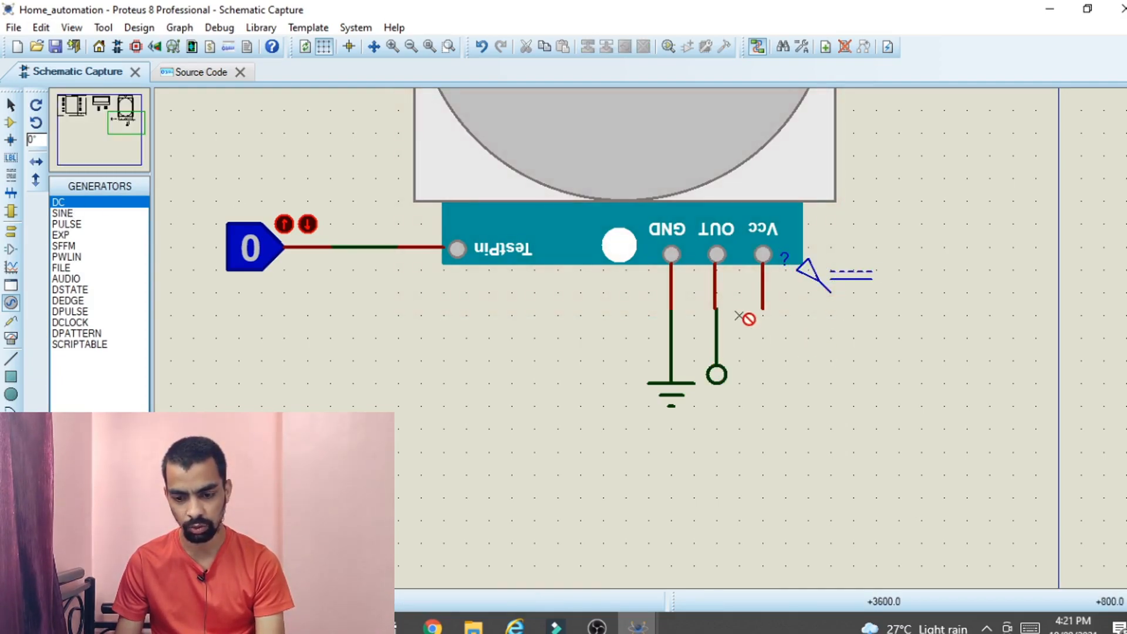
left_click(763, 309)
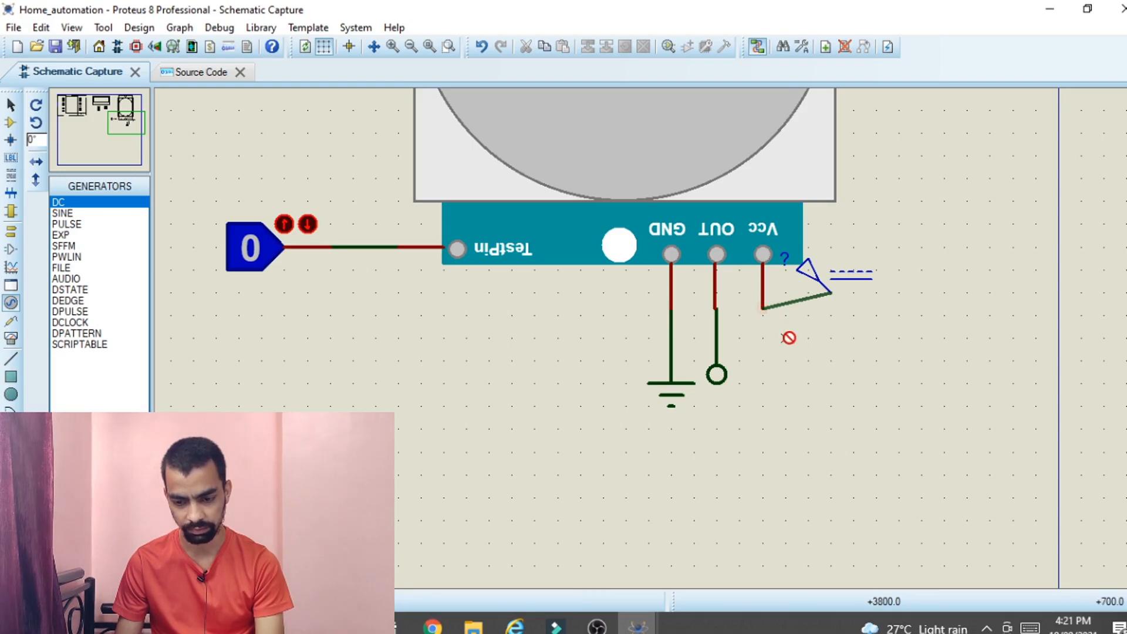
key("Escape")
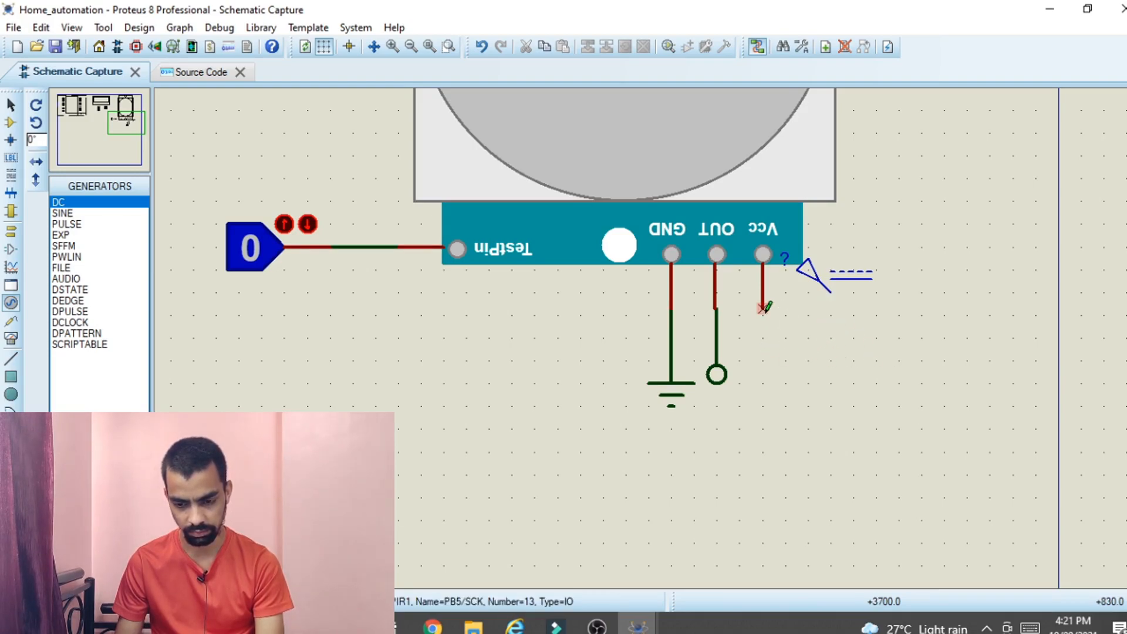
left_click(763, 309)
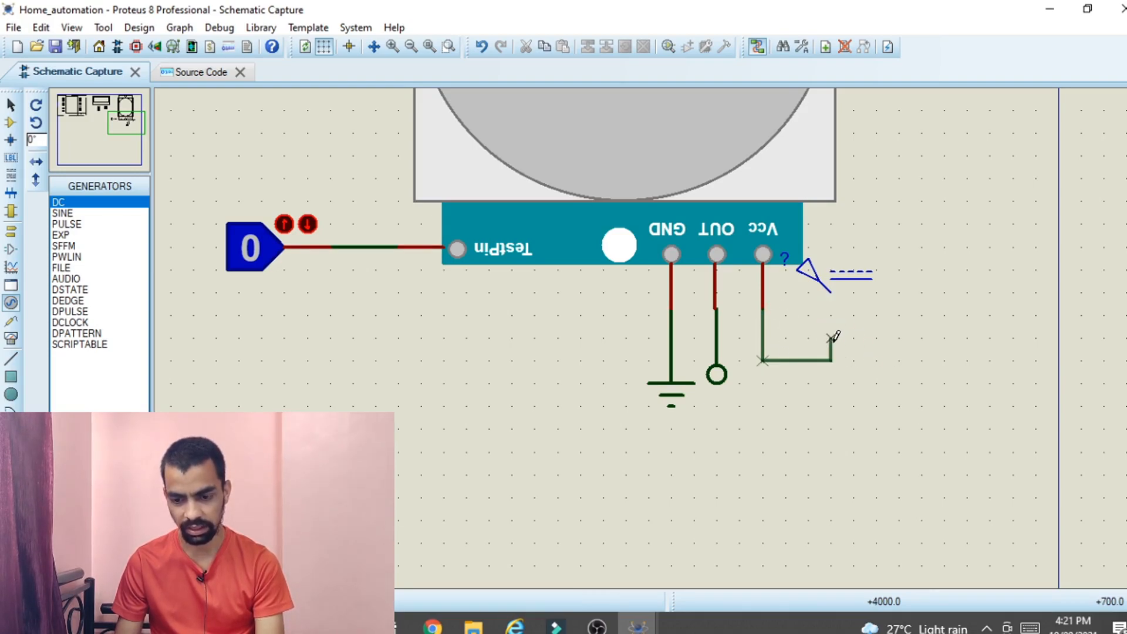
left_click(830, 292)
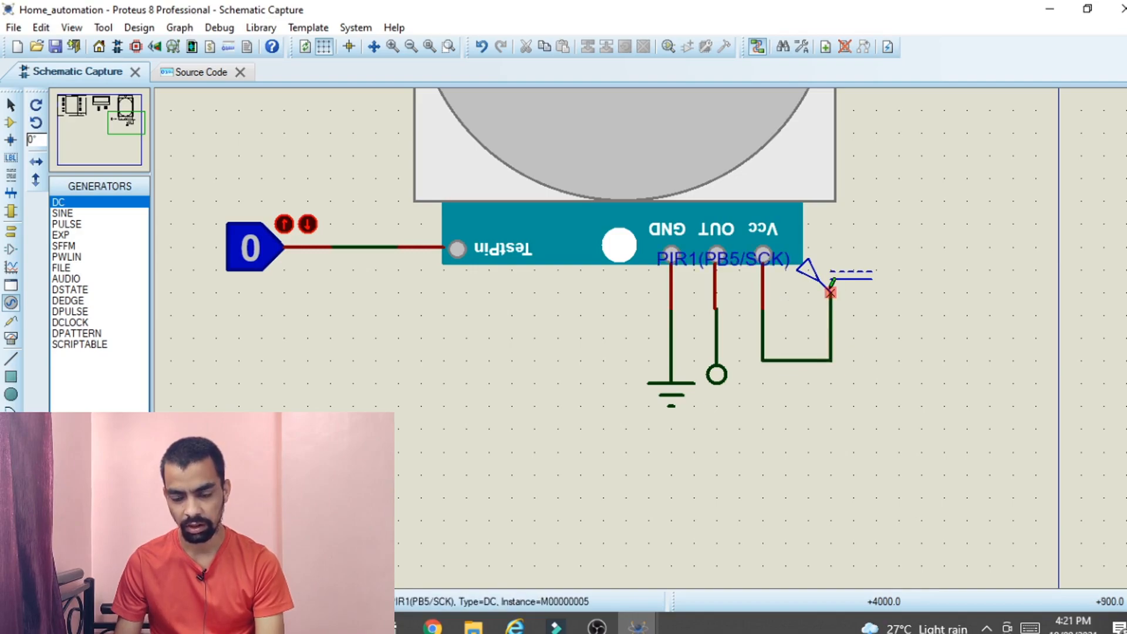
- Set the voltage of the DC generator on the PIR sensor's Vcc pin to 5 volts
double_click(854, 279)
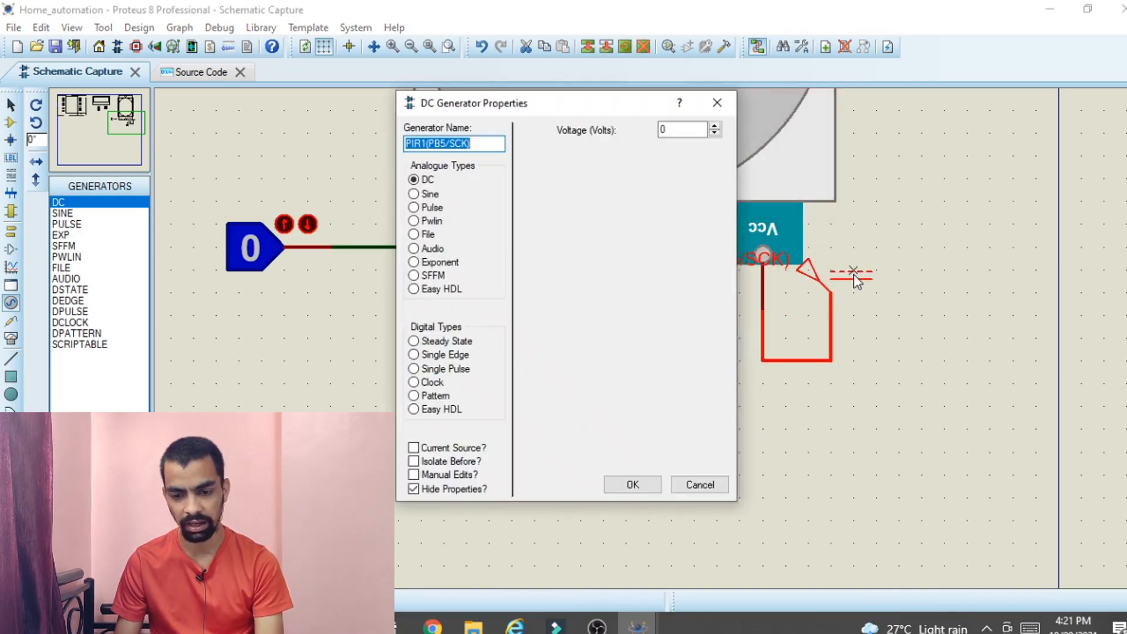
double_click(680, 131)
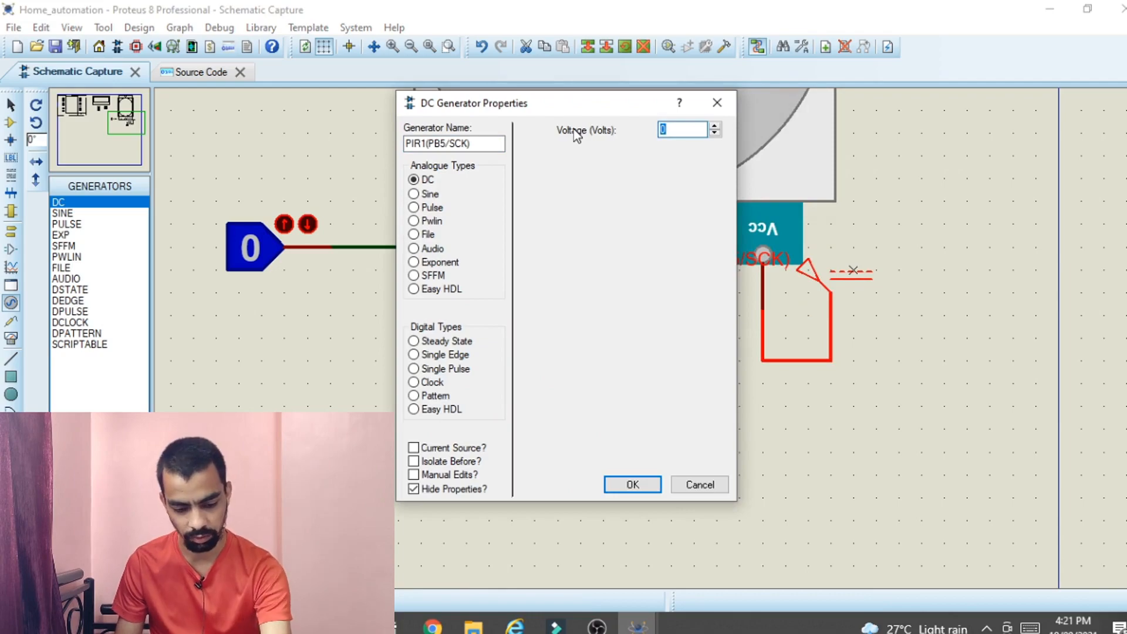
type("5")
left_click(646, 485)
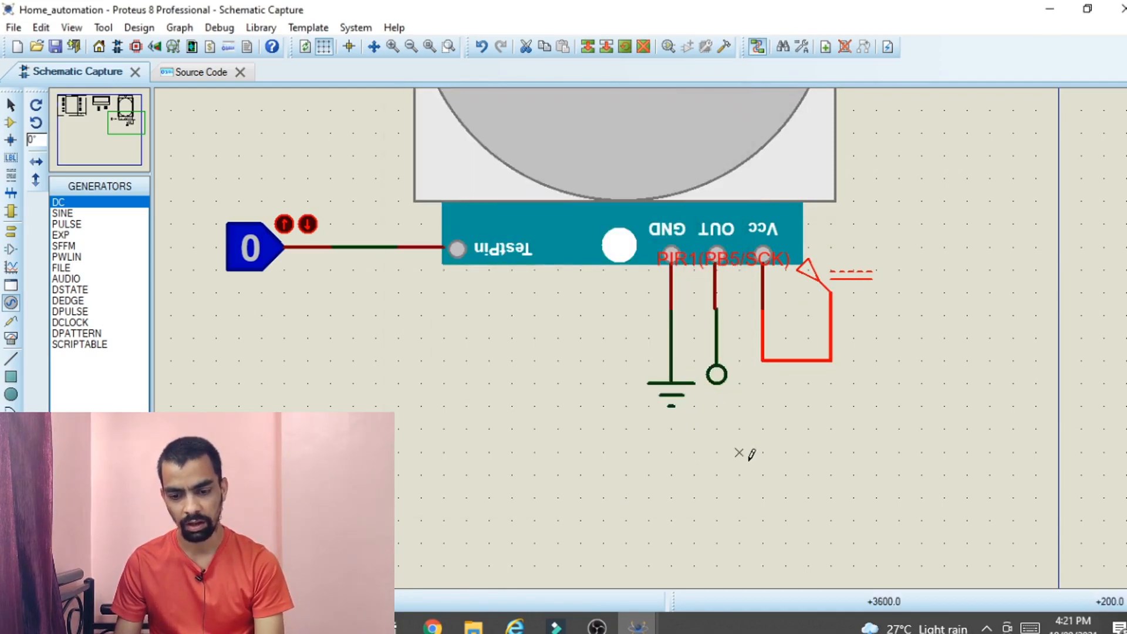
scroll(698, 376, "down", 3)
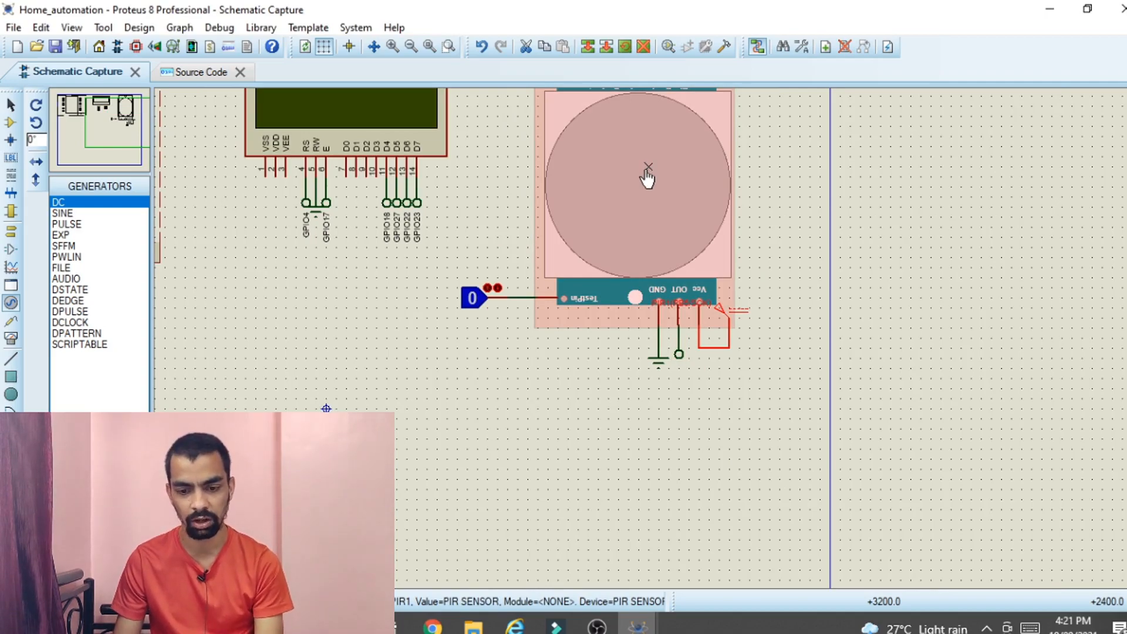
- Load PIRSensorTEP.hex from the PIR Sensor Library for Proteus folder as the PIR sensor's program file
double_click(648, 166)
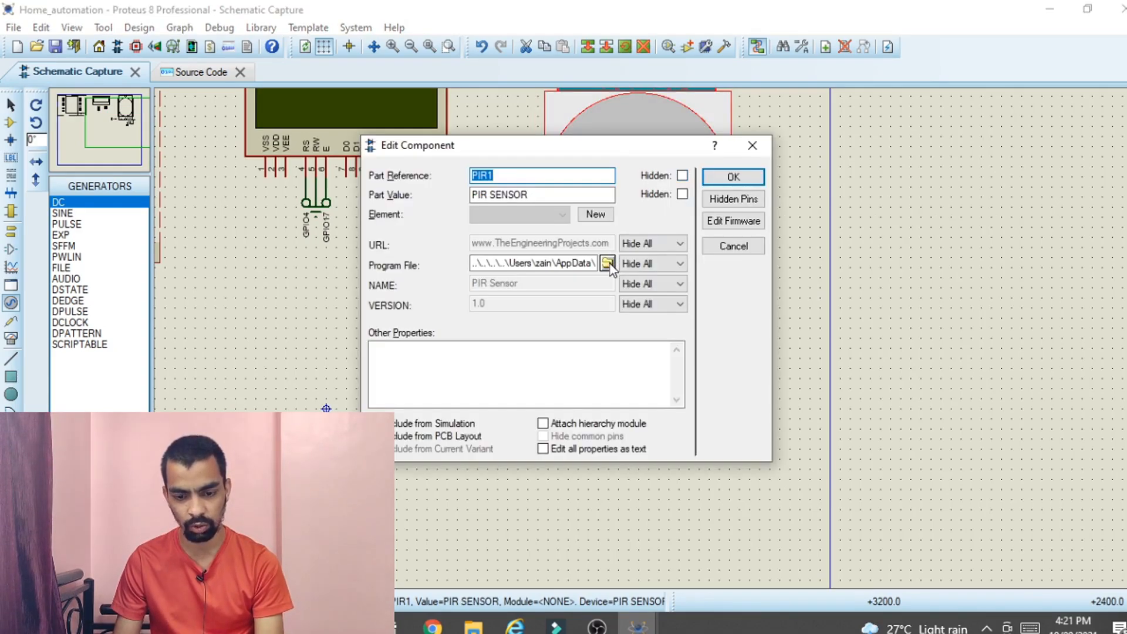
left_click(608, 263)
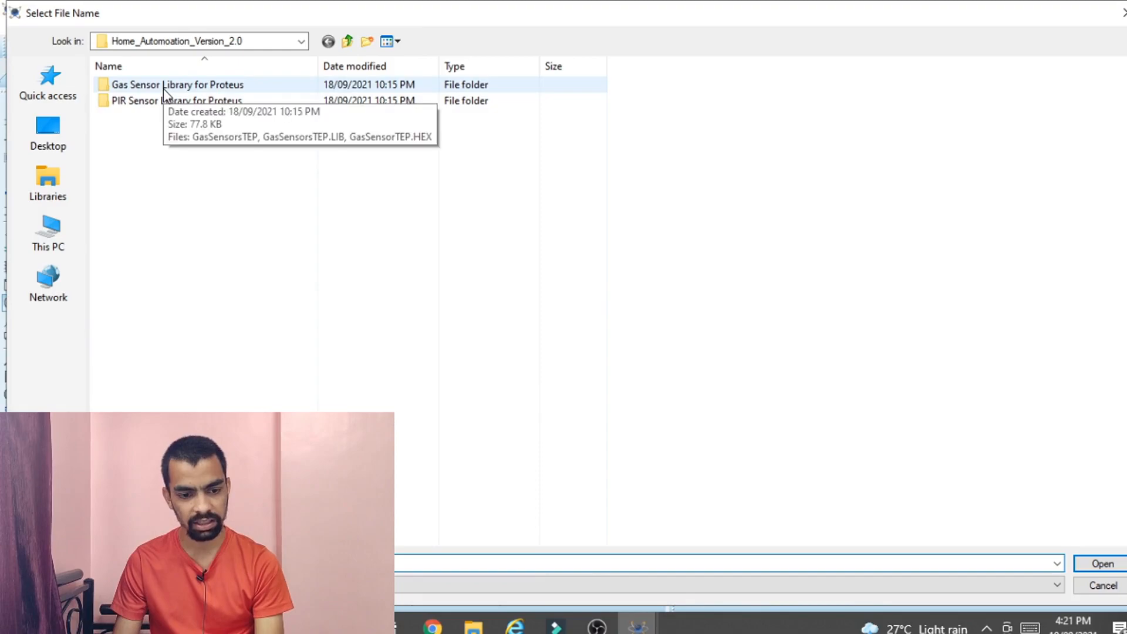
double_click(165, 107)
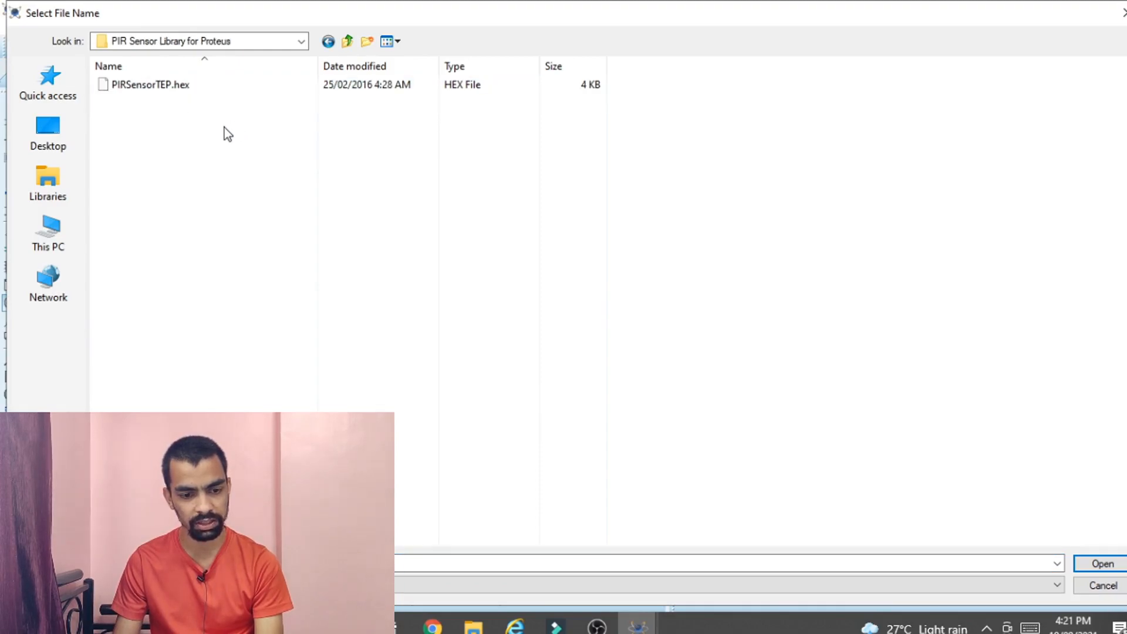
left_click(157, 87)
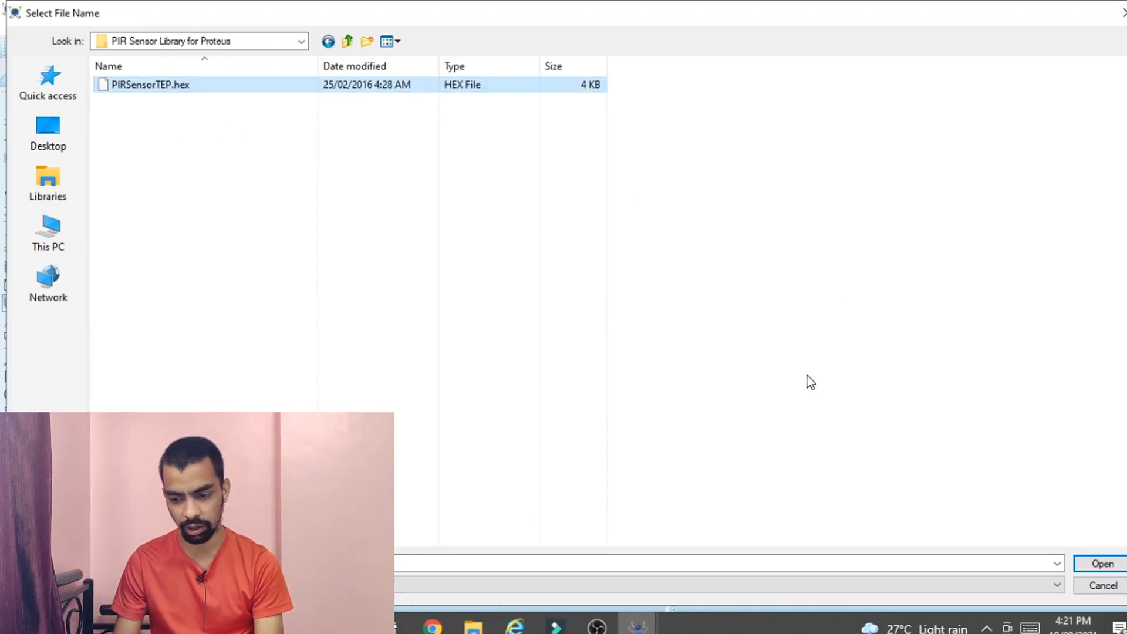
left_click(1103, 564)
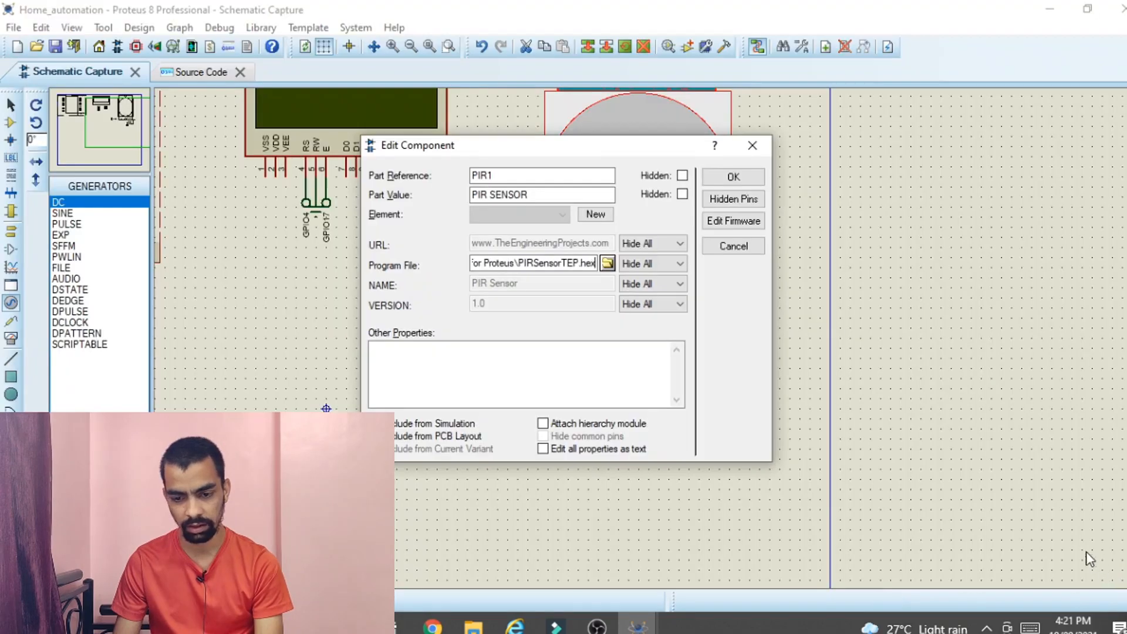
left_click(737, 178)
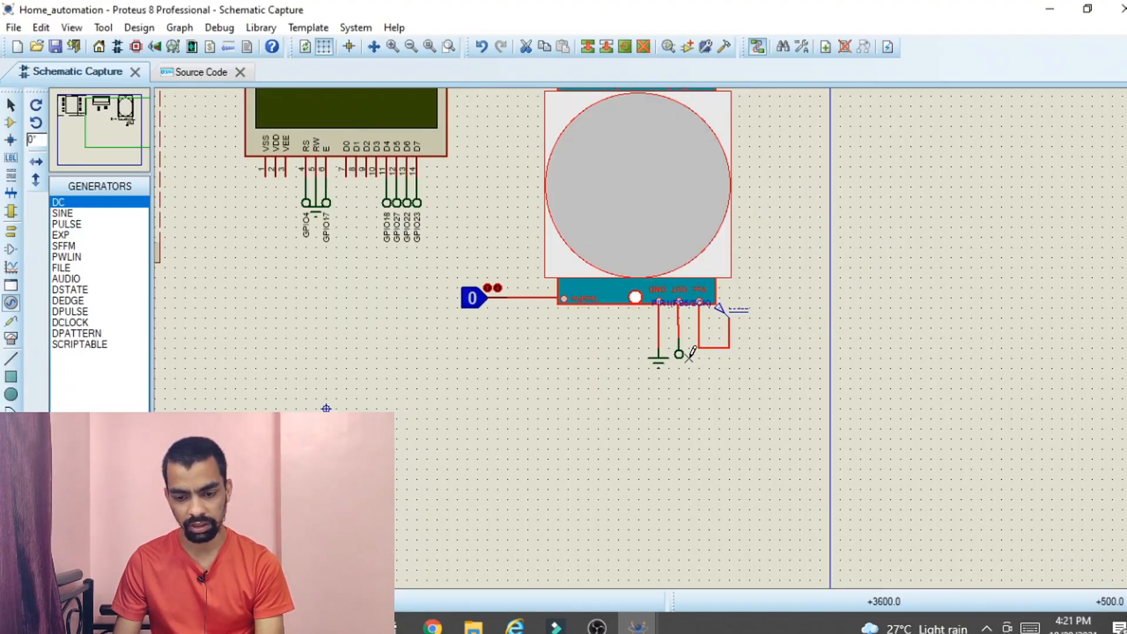
- Label the terminal wired to the PIR sensor's OUT pin as GPIO6
scroll(667, 335, "down", 2)
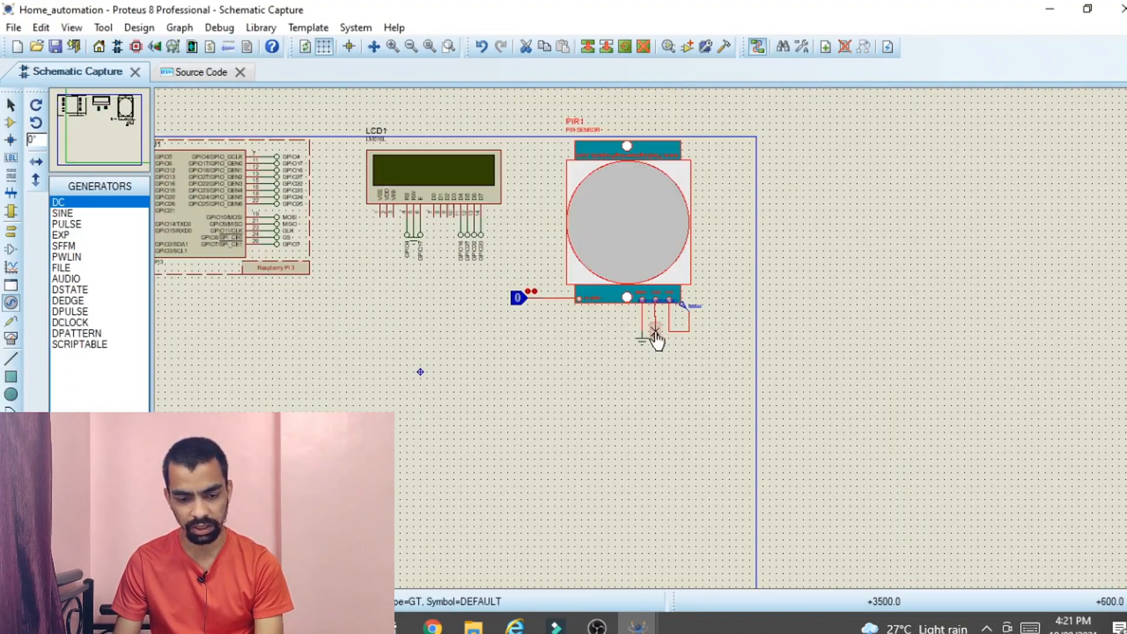
scroll(643, 328, "up", 2)
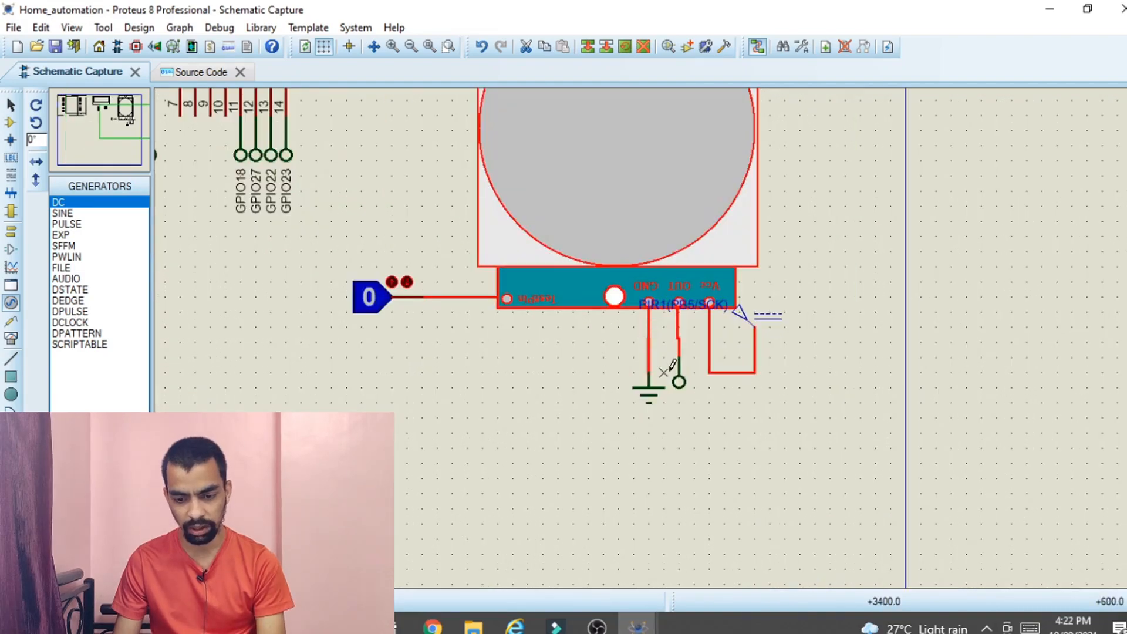
double_click(679, 382)
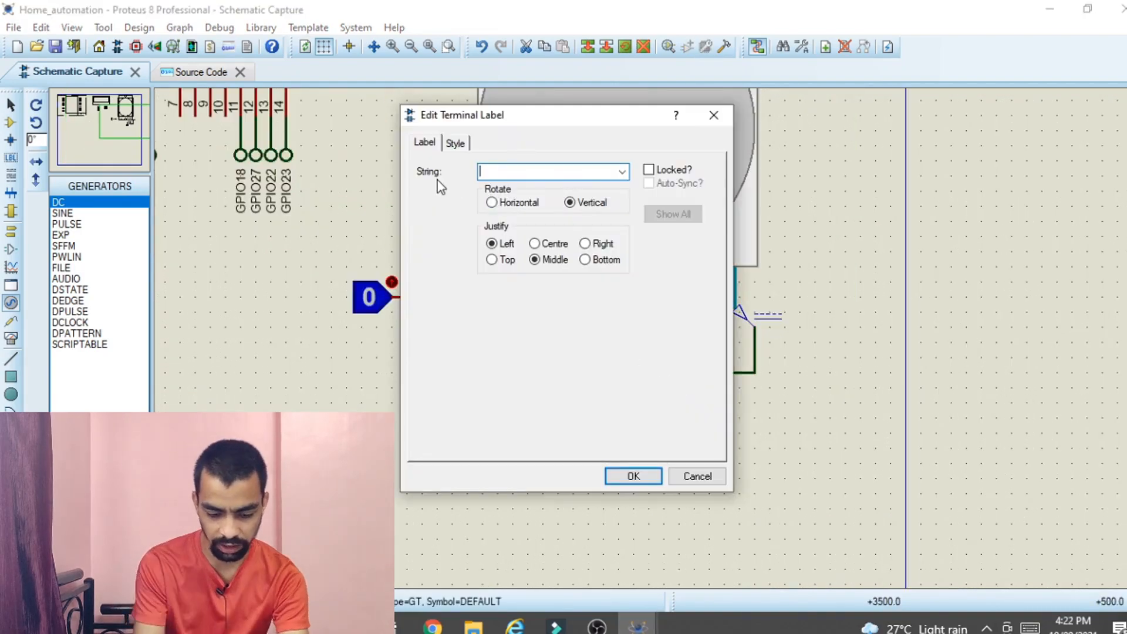
type("GPIO6")
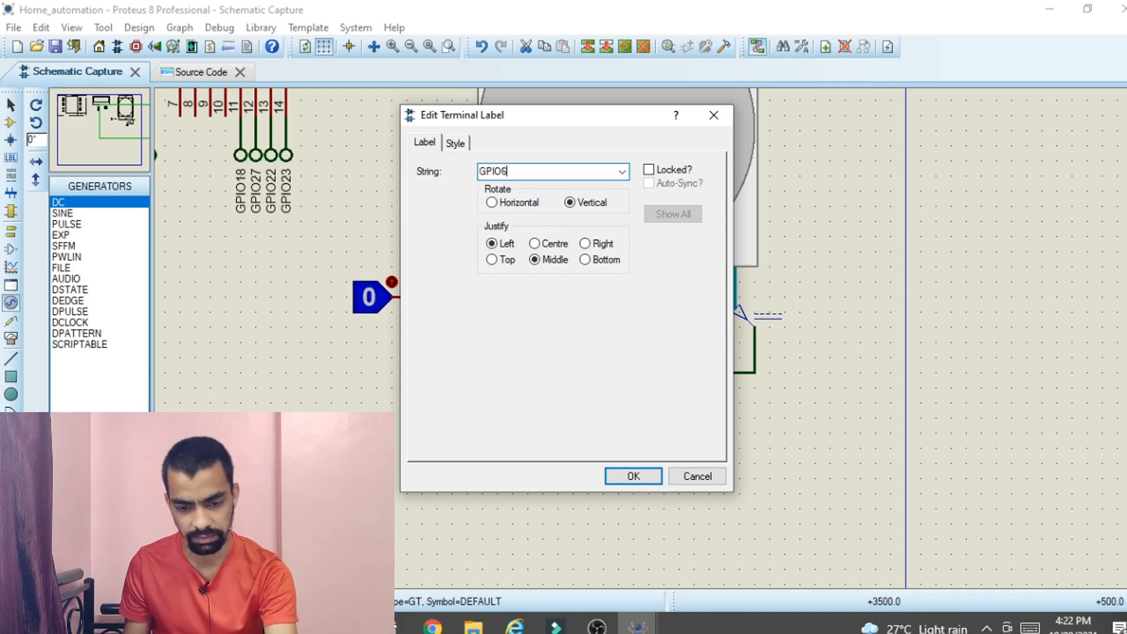
left_click(647, 476)
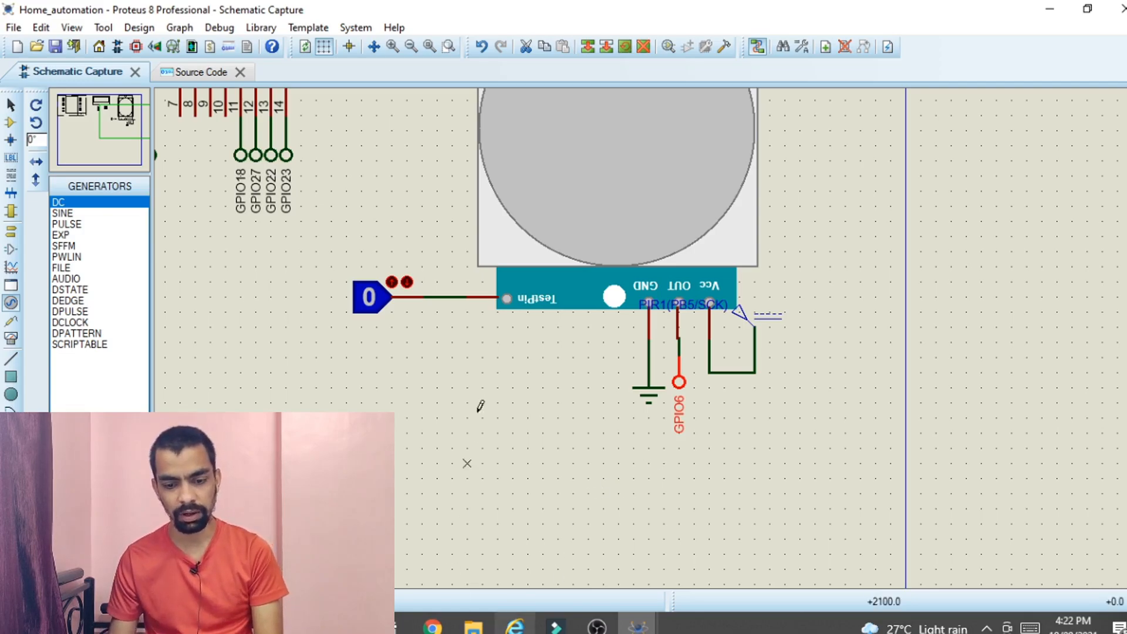
- Find the MQ-2 GAS SENSOR in the device library with the keyword "mq" and place it below the Raspberry Pi 3
scroll(590, 345, "down", 2)
scroll(459, 383, "up", 2)
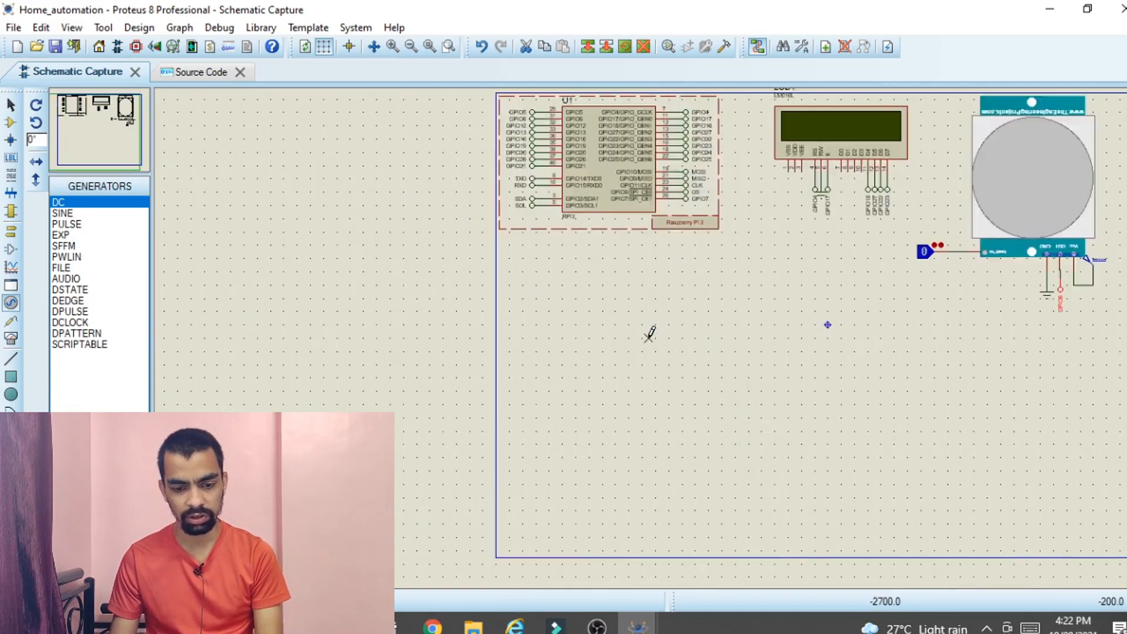
scroll(650, 332, "up", 1)
scroll(811, 242, "down", 1)
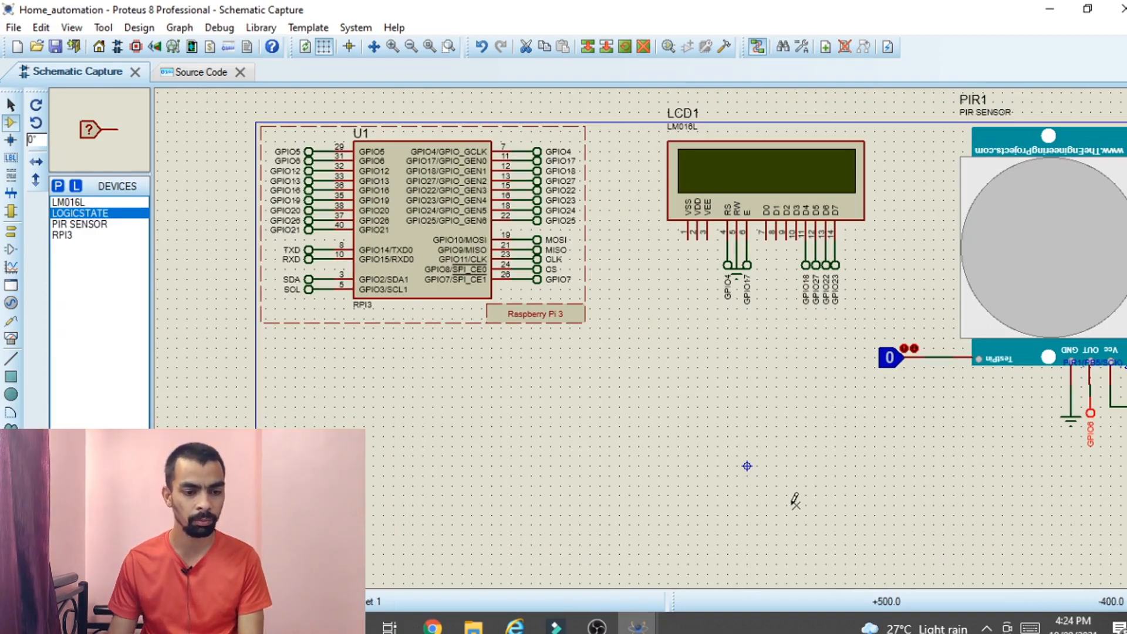
left_click(52, 184)
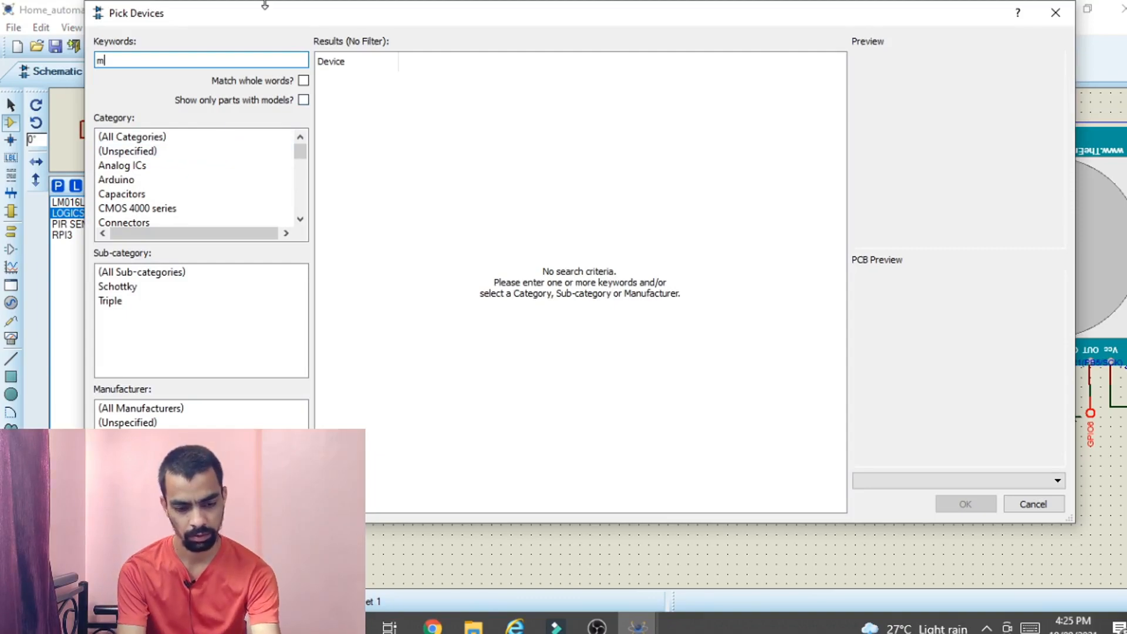
type("mq")
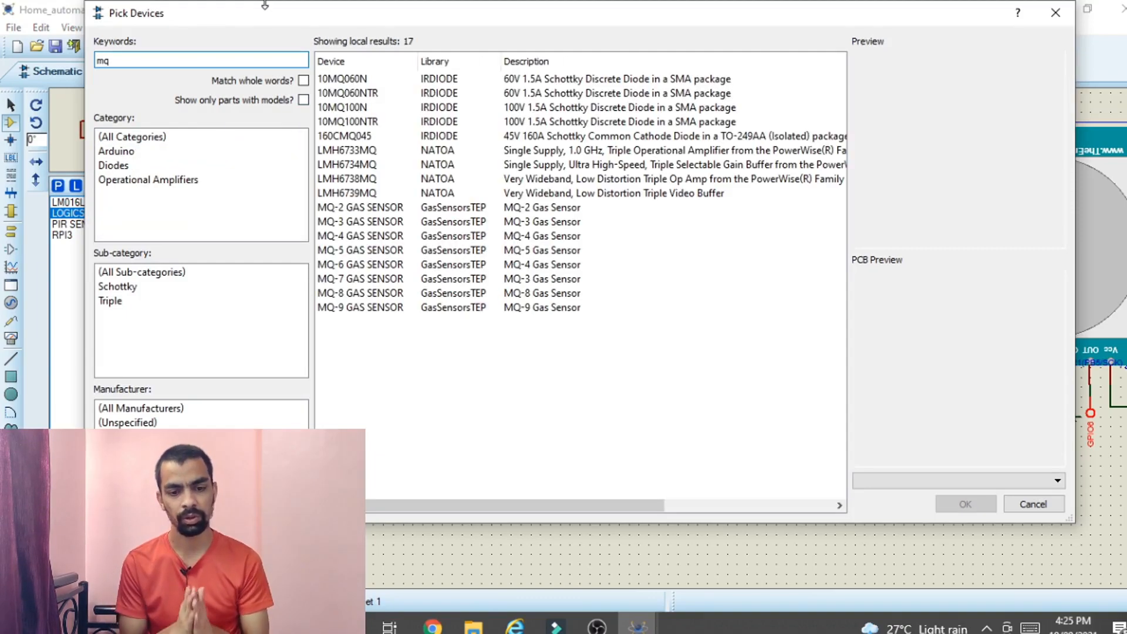
left_click(360, 207)
left_click(964, 504)
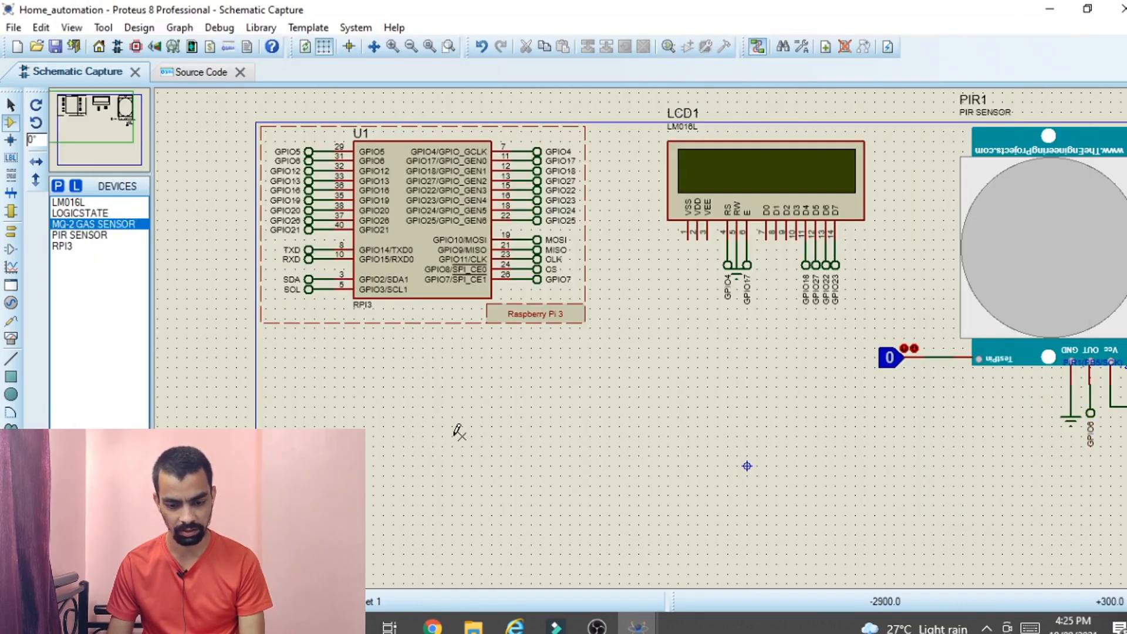
left_click(275, 387)
- Place a LOGICSTATE component beside the MQ-2 gas sensor's TestPin and rotate it 180 degrees
scroll(406, 381, "up", 1)
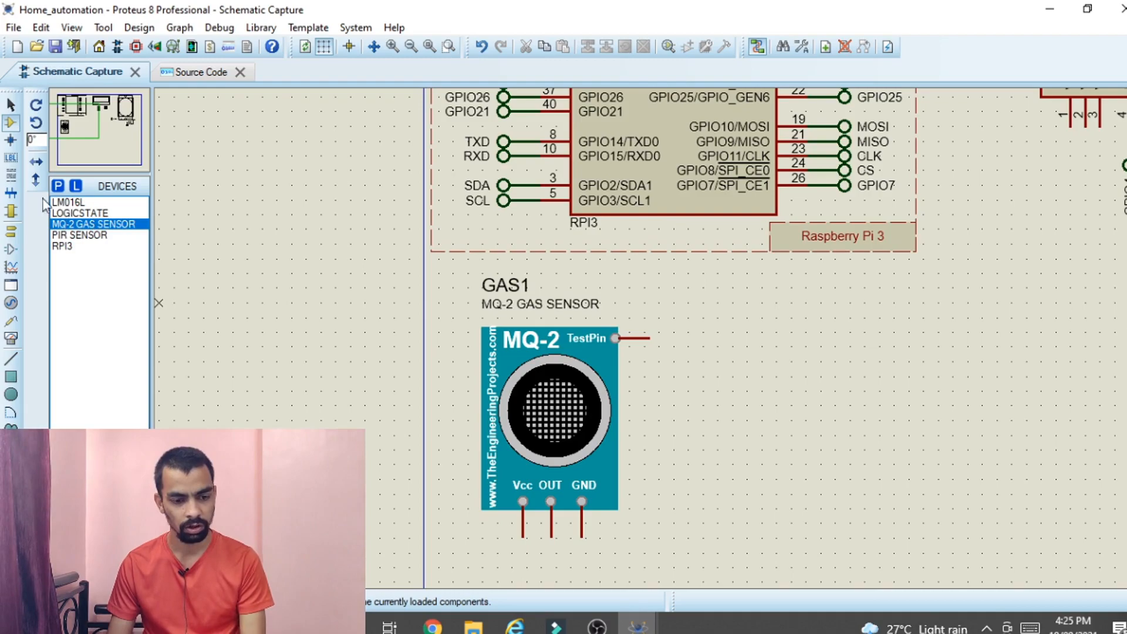
left_click(69, 214)
left_click(687, 339)
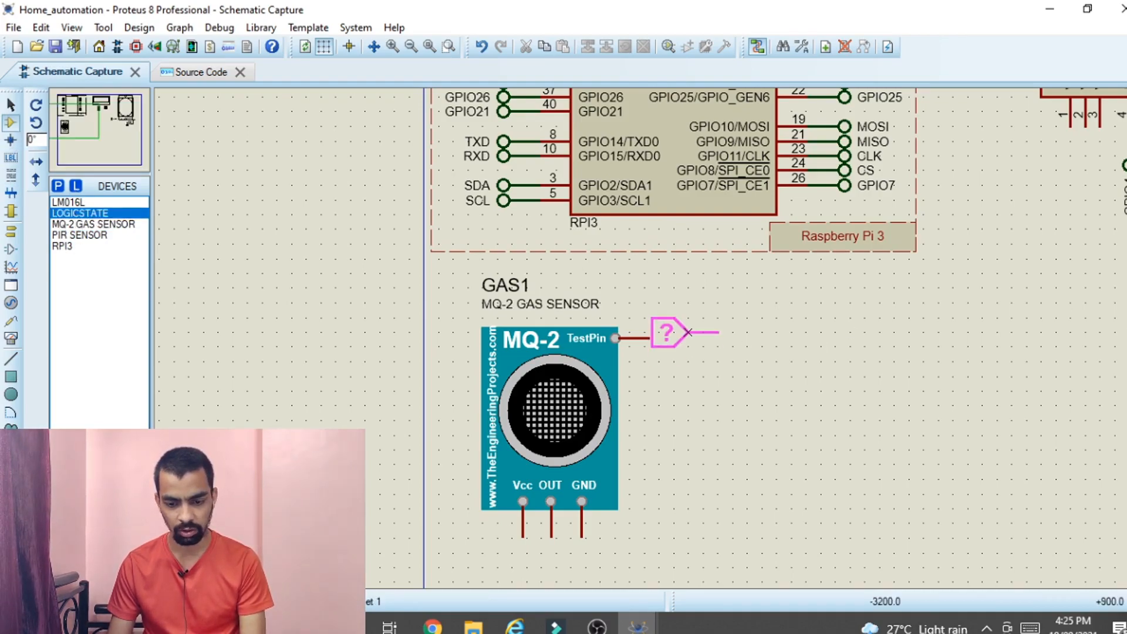
left_click(715, 343)
right_click(715, 342)
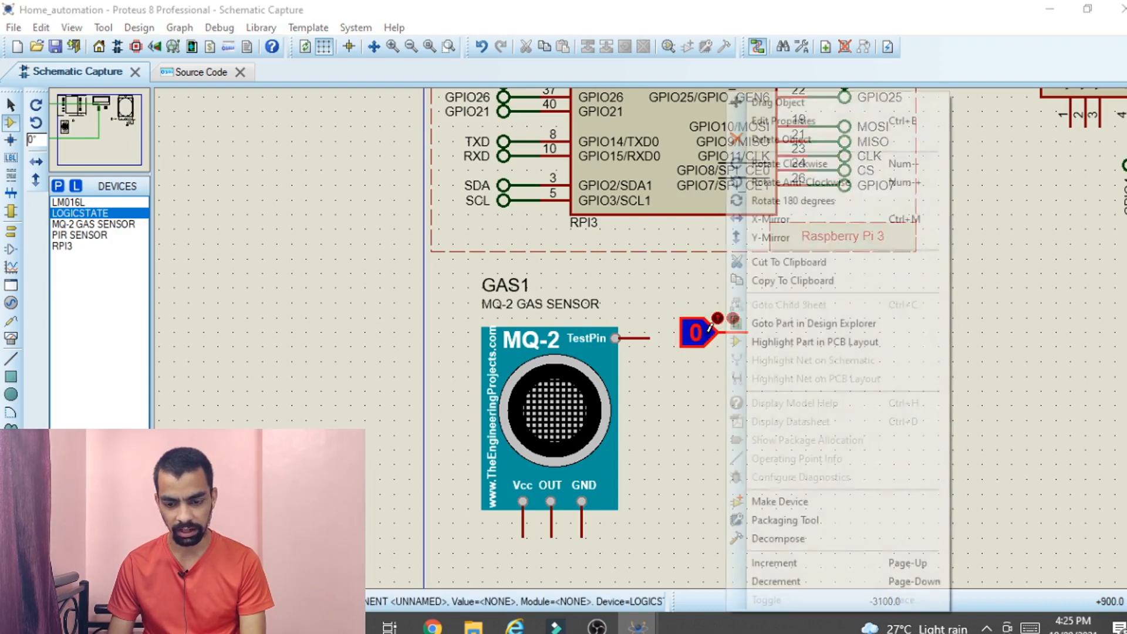
left_click(792, 200)
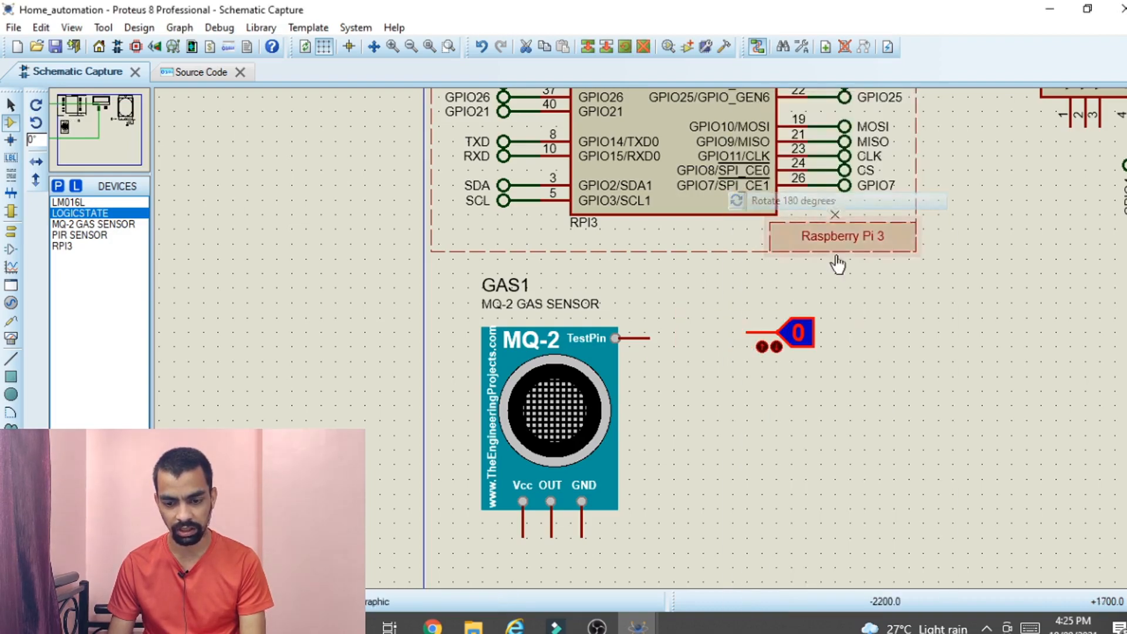
- Move the rotated logic state closer to the MQ-2 sensor's TestPin and wire the two together
left_click_drag(775, 333, 729, 347)
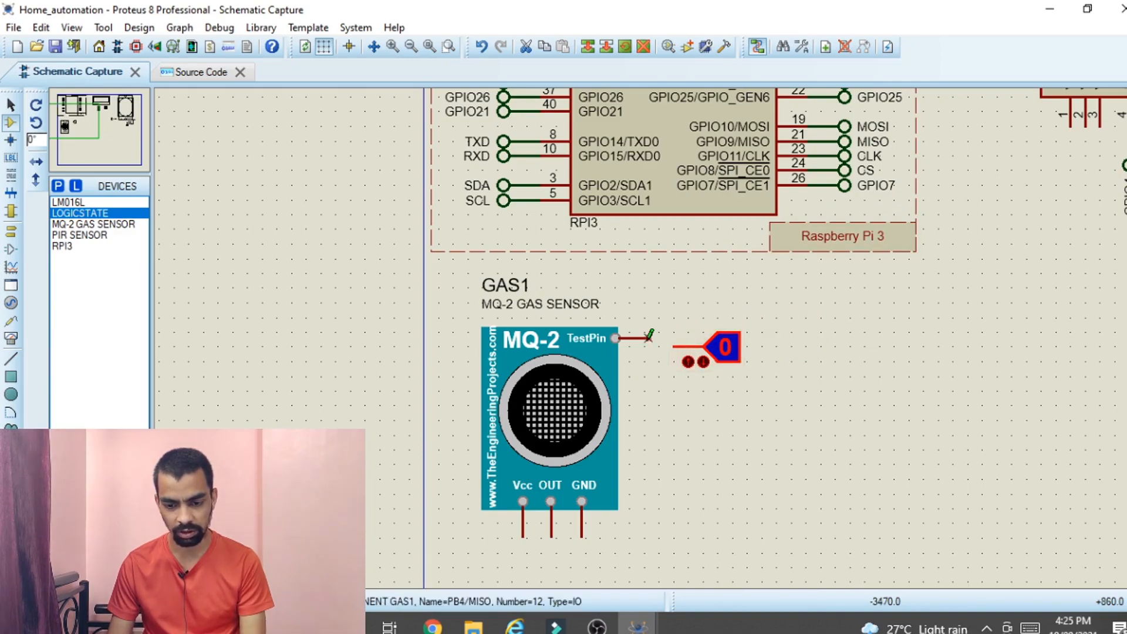
left_click(655, 339)
left_click(674, 348)
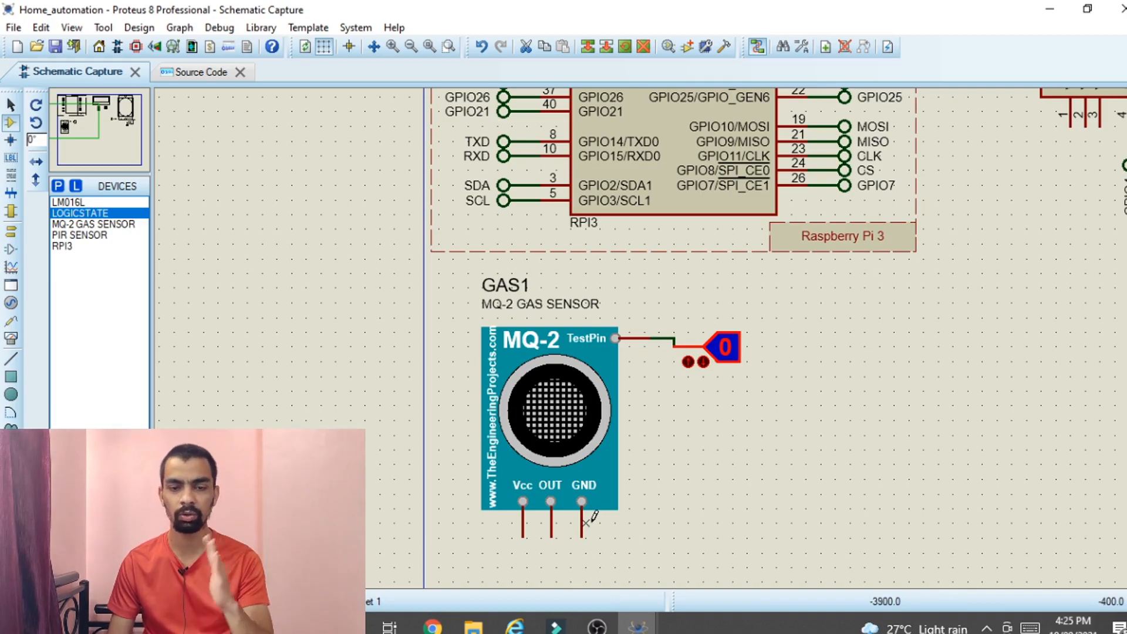
- Place a ground terminal below the MQ-2 sensor's GND pin and wire it to the pin
left_click(10, 232)
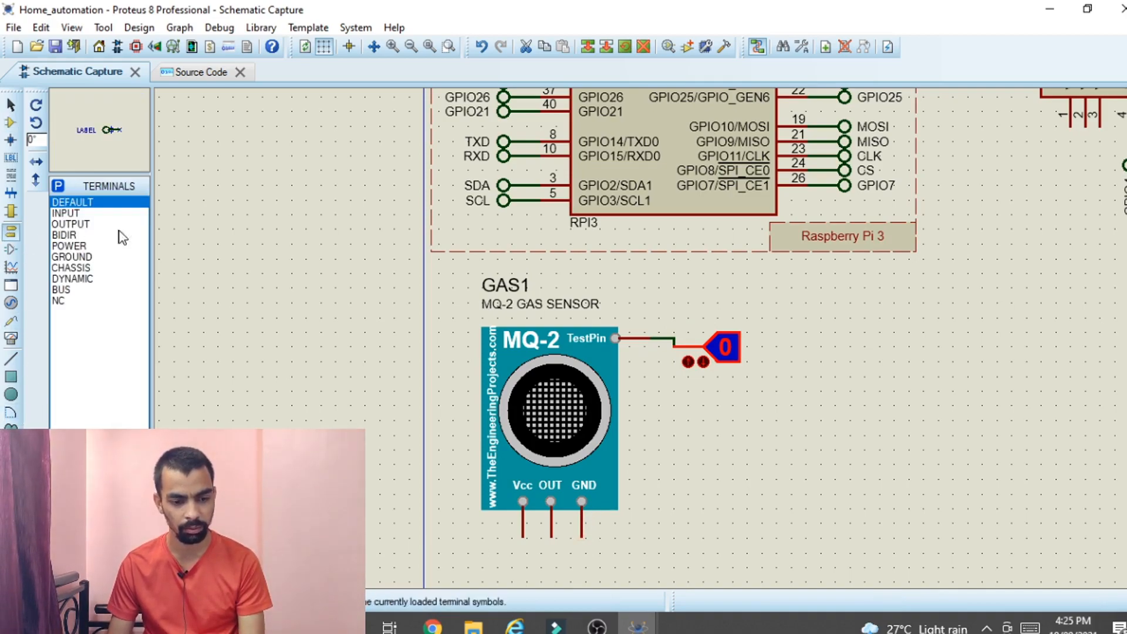
left_click(77, 256)
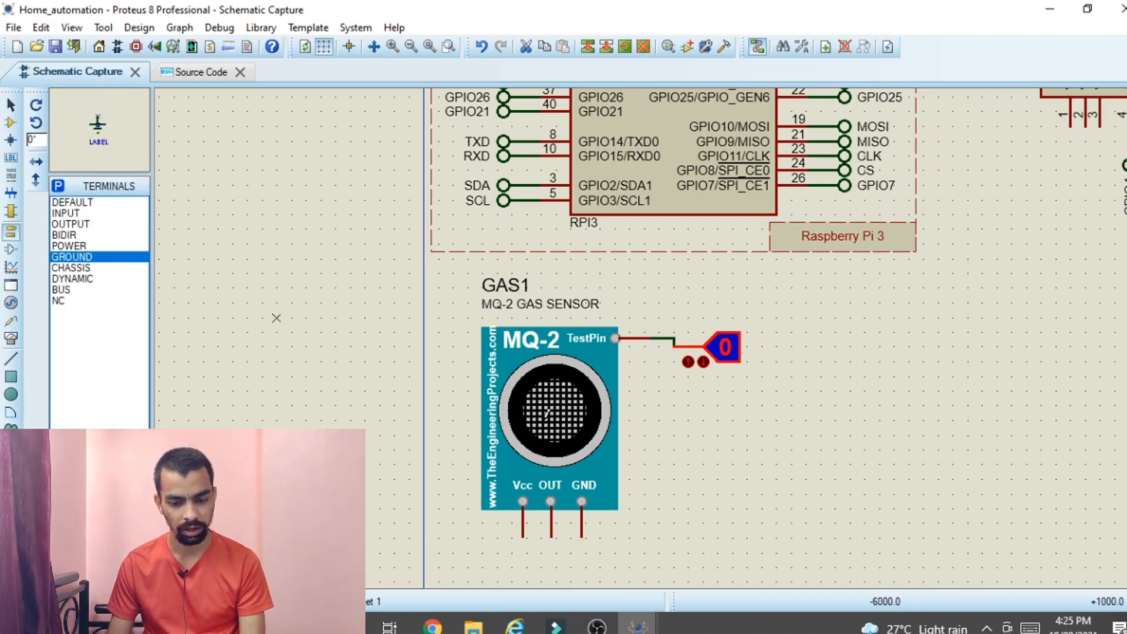
left_click(615, 563)
left_click(614, 554)
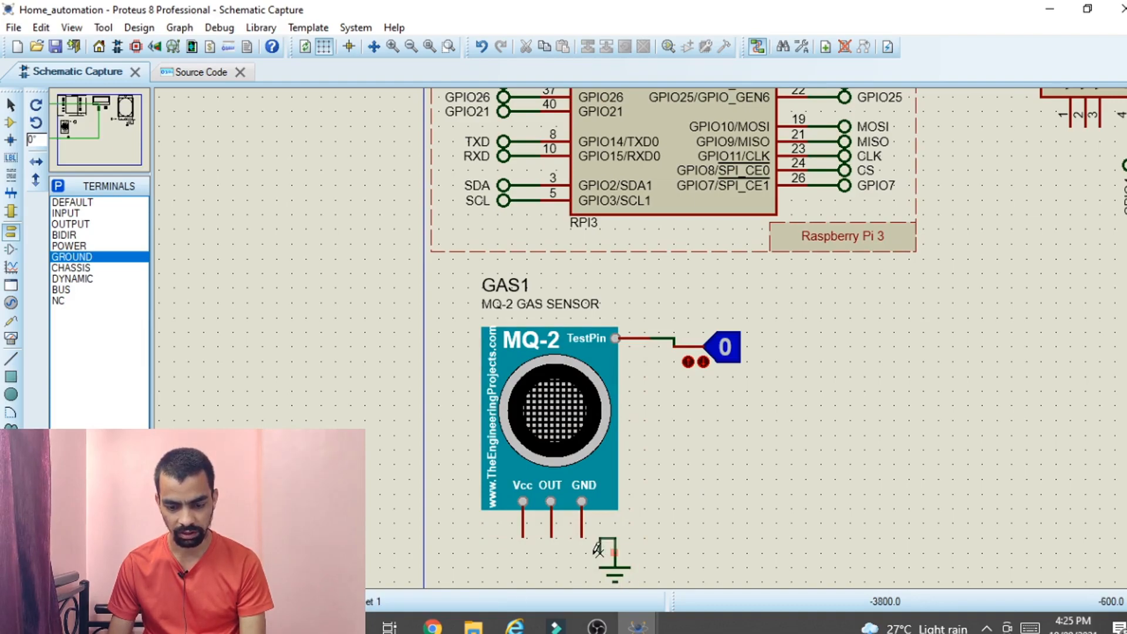
left_click(581, 537)
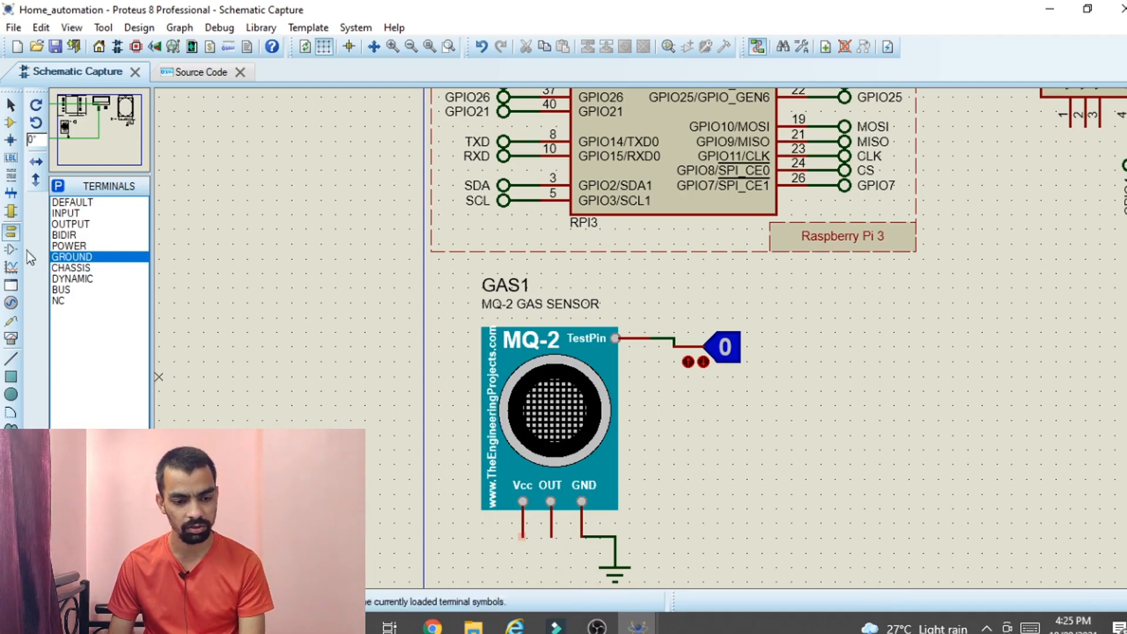
- Place a default terminal below the MQ-2 sensor's OUT pin, rotate it anti-clockwise and wire it to the pin
left_click(70, 202)
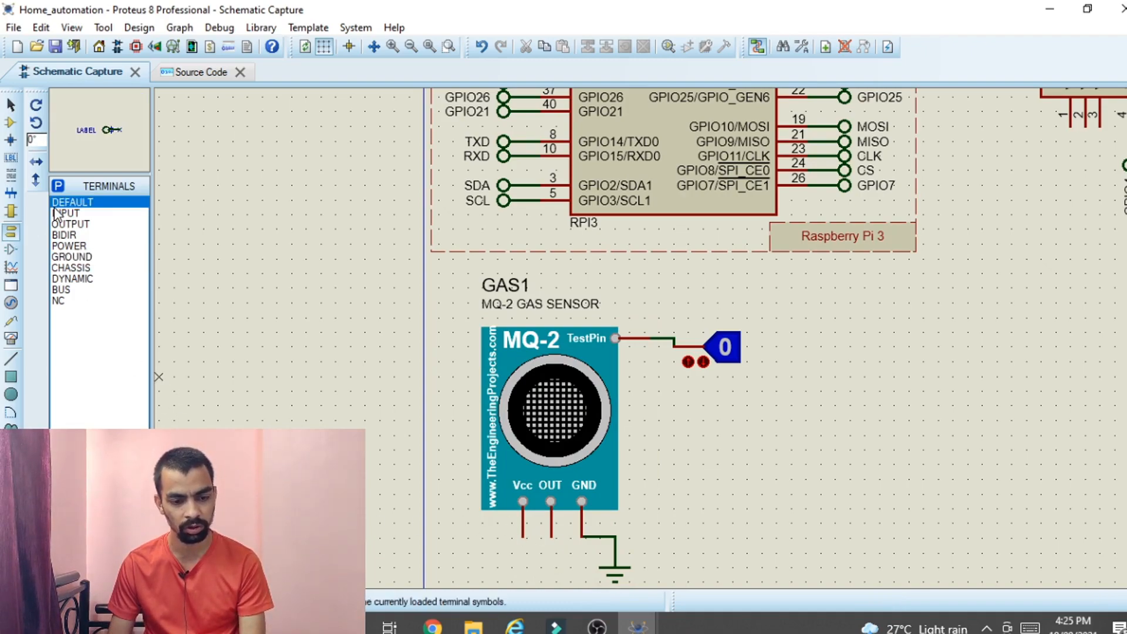
left_click(540, 581)
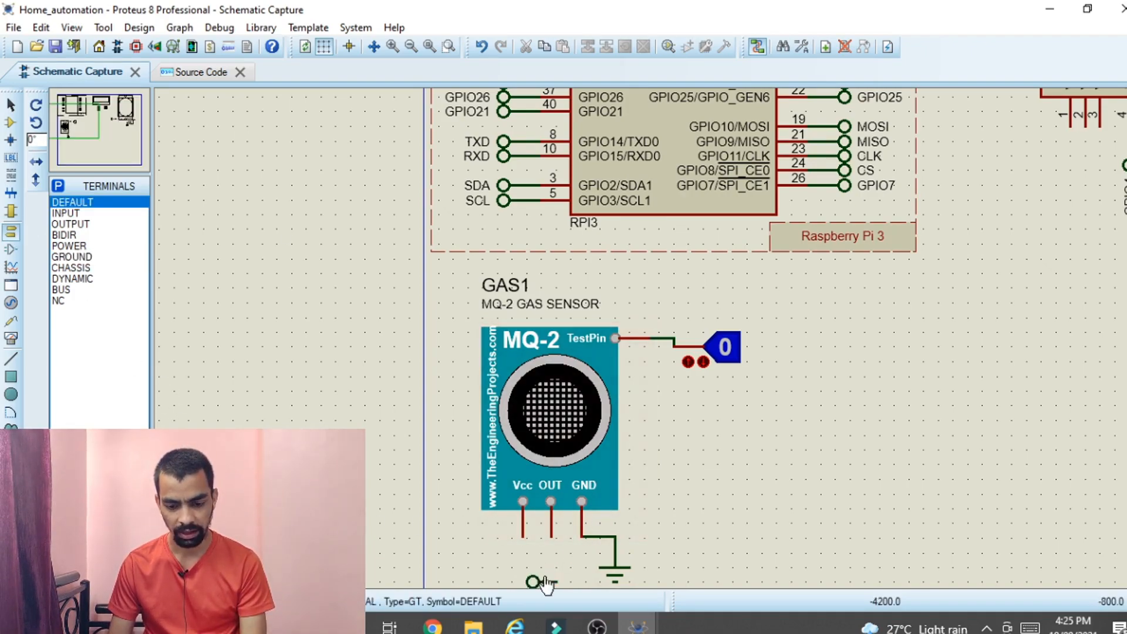
right_click(554, 580)
left_click(644, 358)
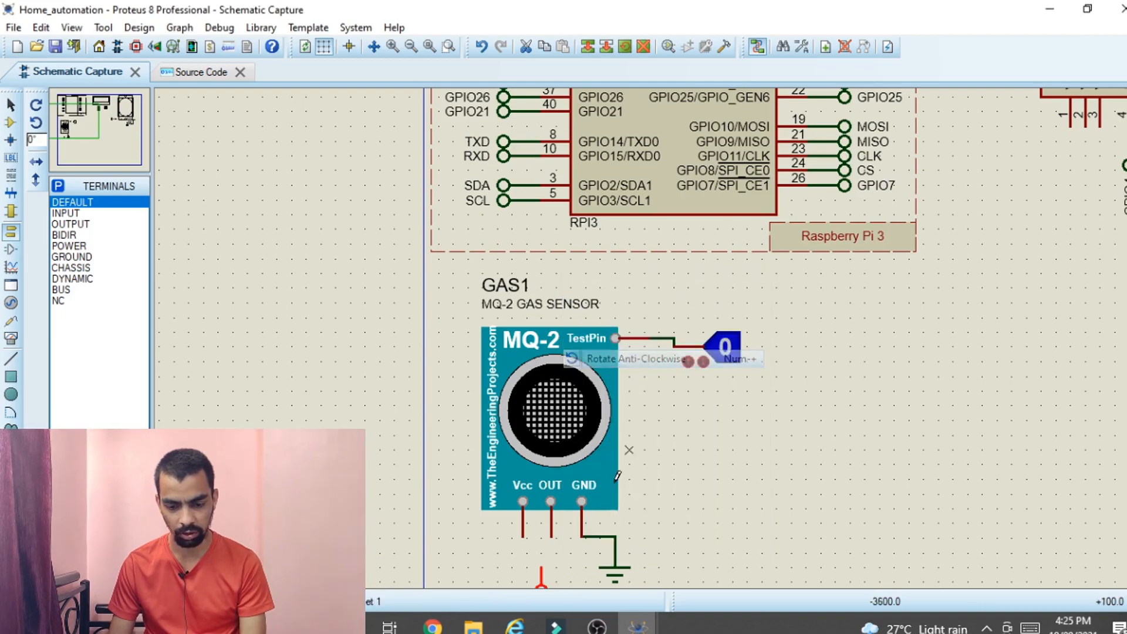
left_click_drag(555, 562, 556, 564)
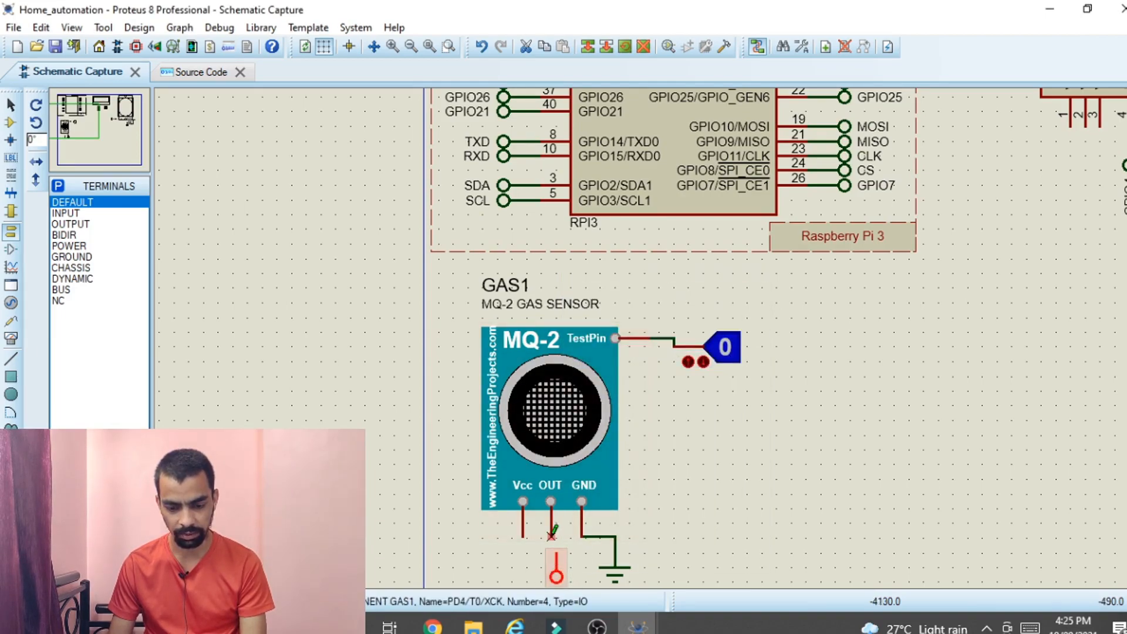
left_click(552, 536)
left_click(556, 555)
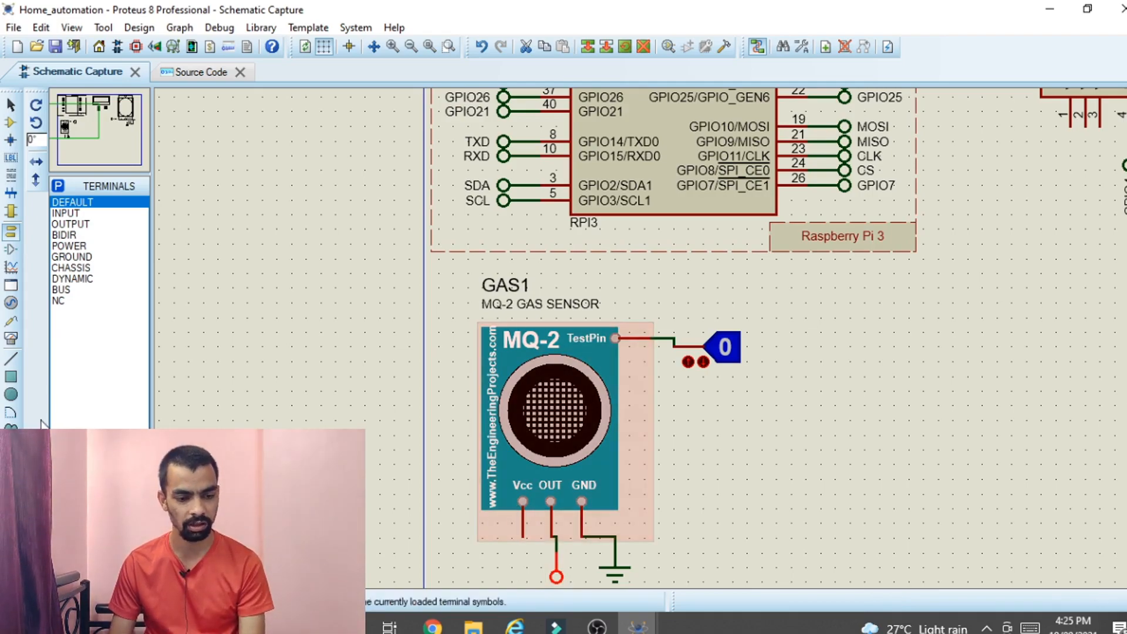
- Place a DC generator beside the MQ-2 sensor's Vcc pin and wire it to that pin
left_click(11, 303)
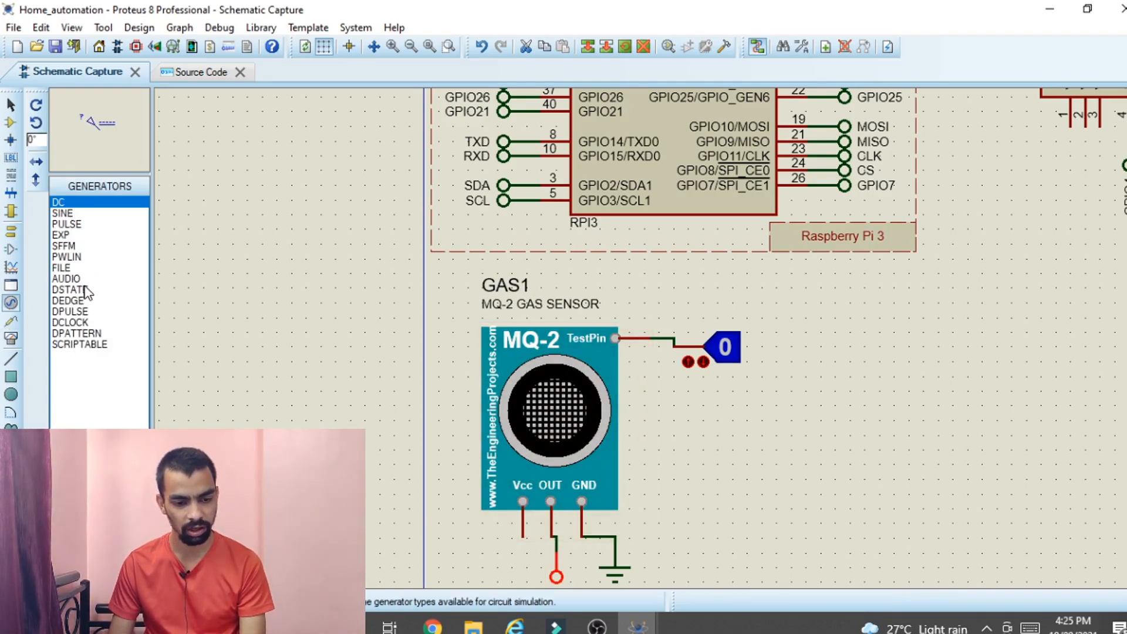
left_click(473, 539)
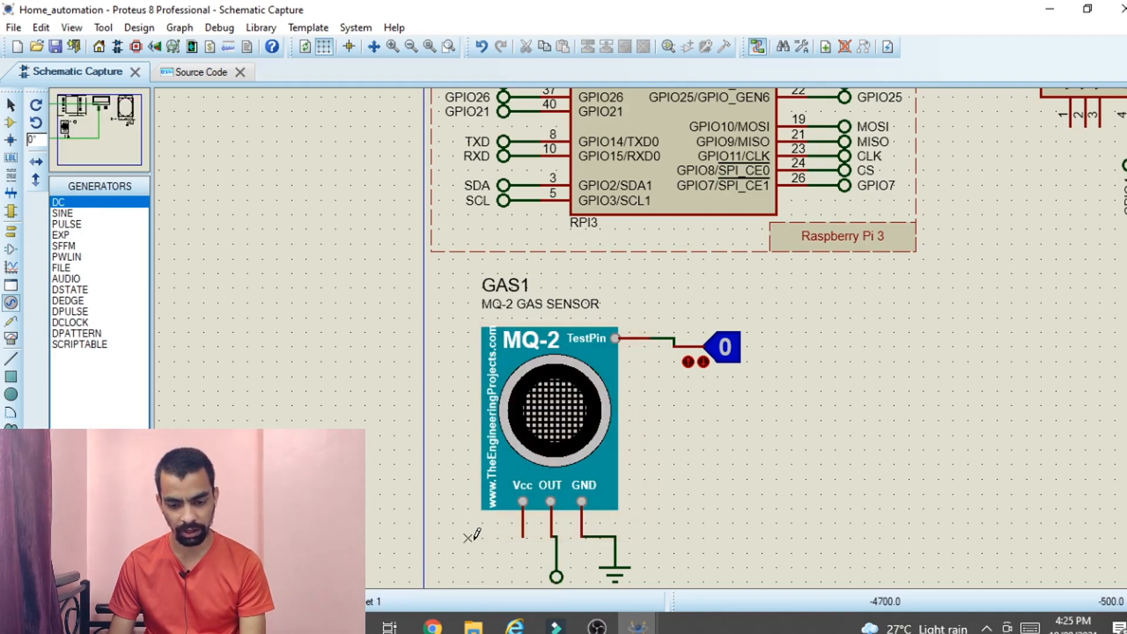
left_click(468, 537)
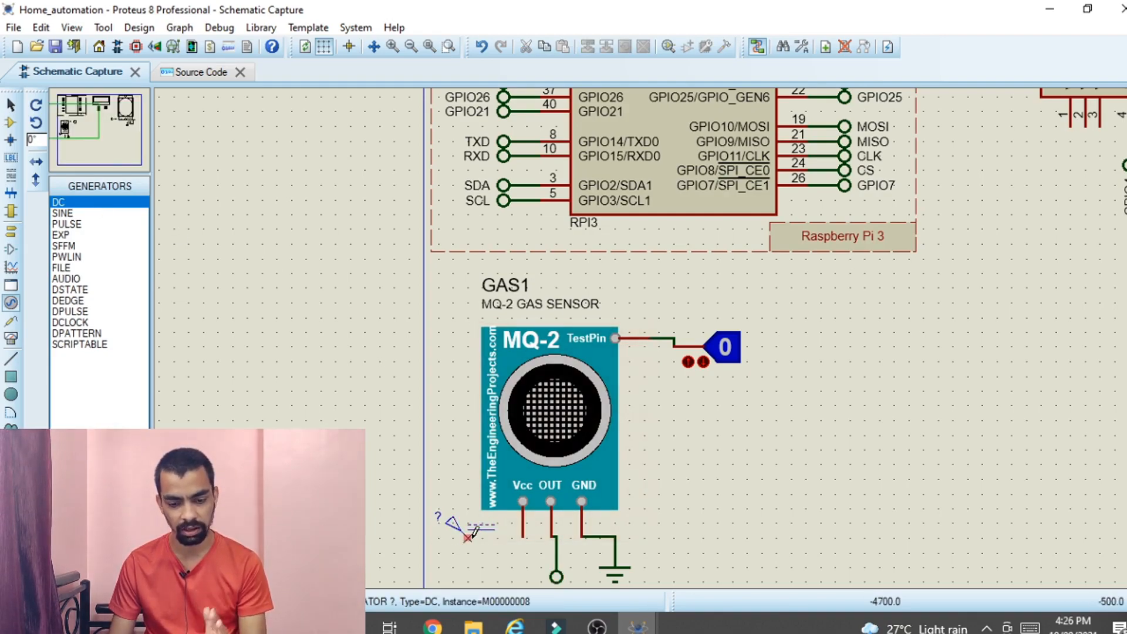
left_click(469, 537)
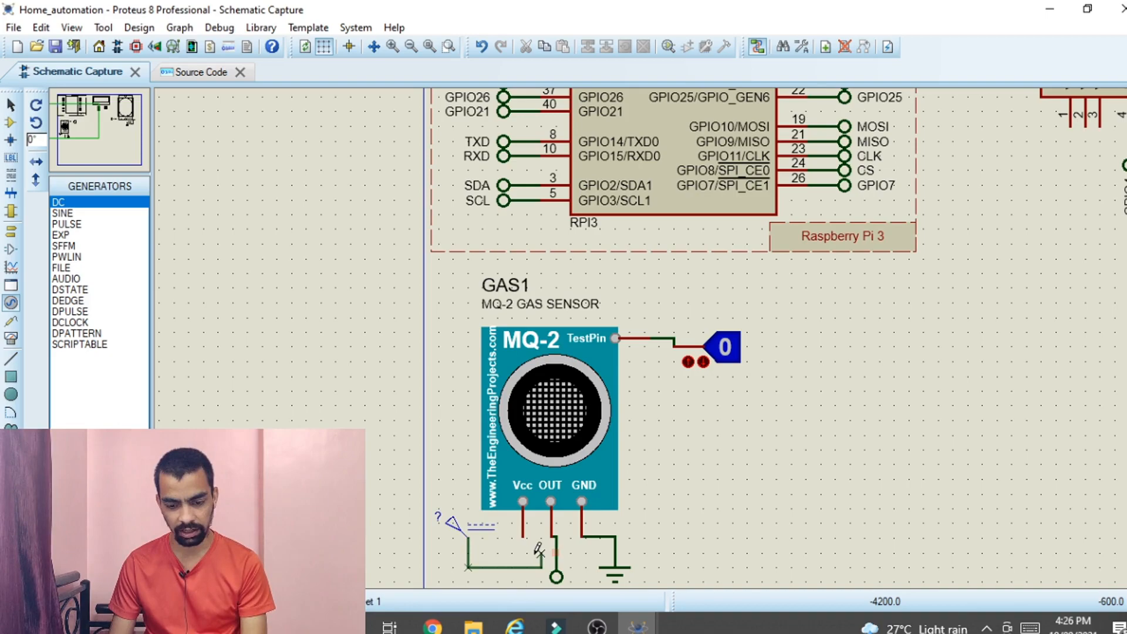
left_click(524, 535)
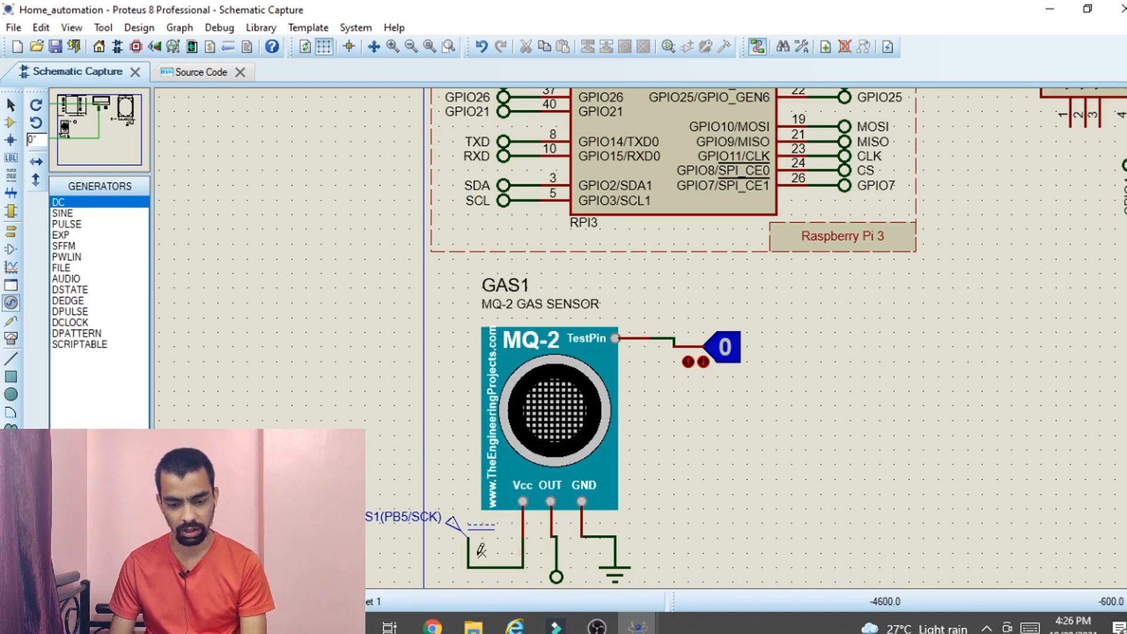
- Set the voltage of the DC generator feeding the MQ-2 sensor's Vcc pin to 3 V
double_click(453, 522)
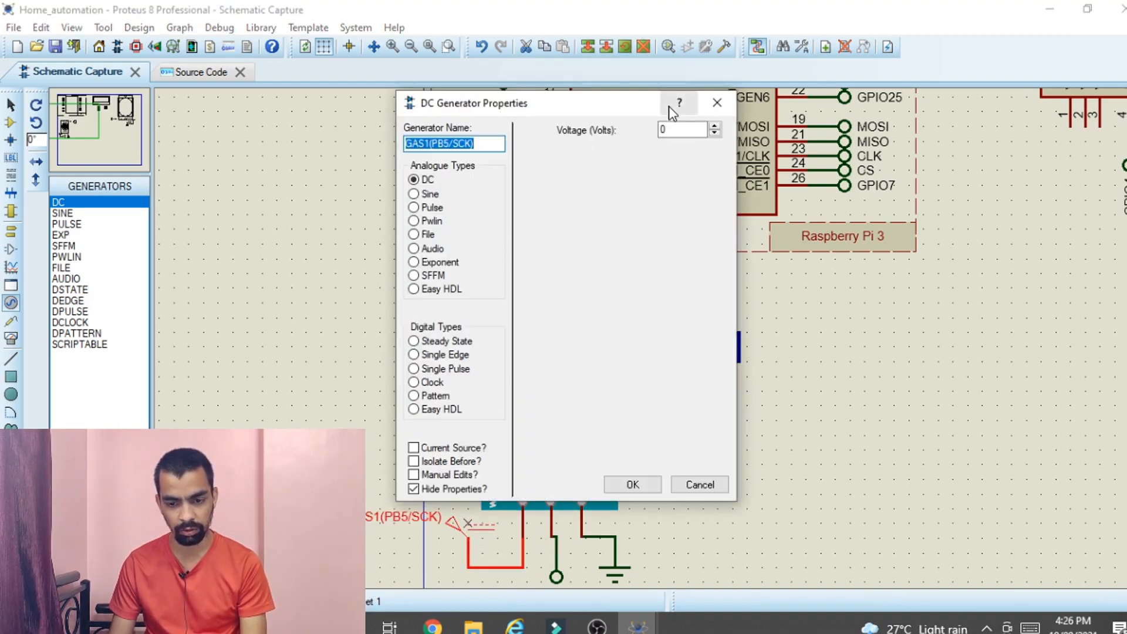
left_click(667, 128)
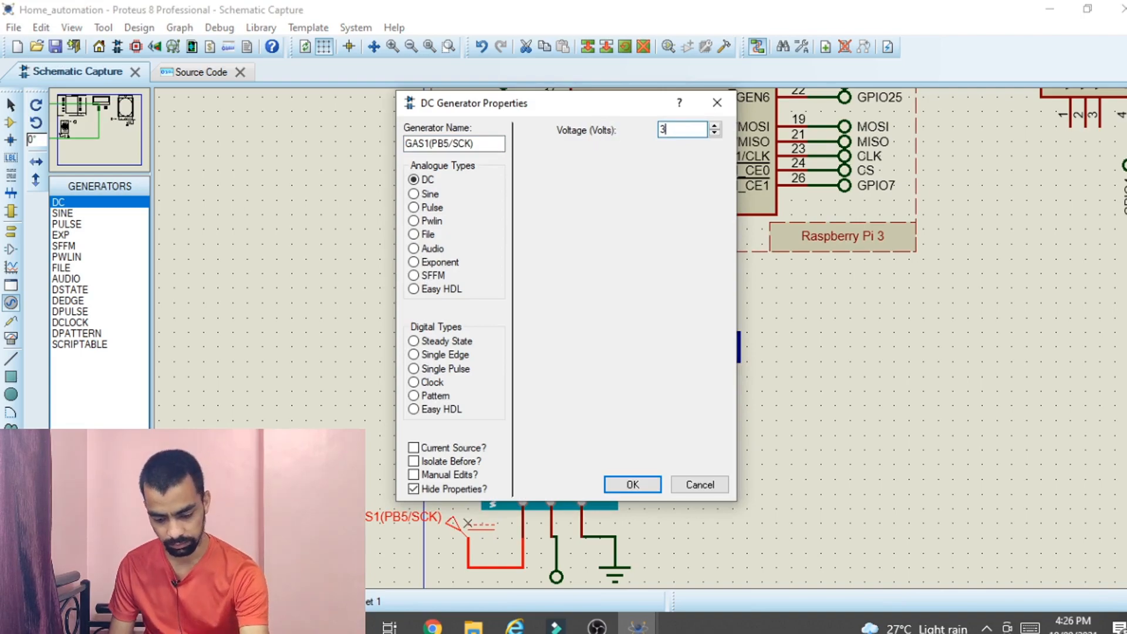
left_click(656, 486)
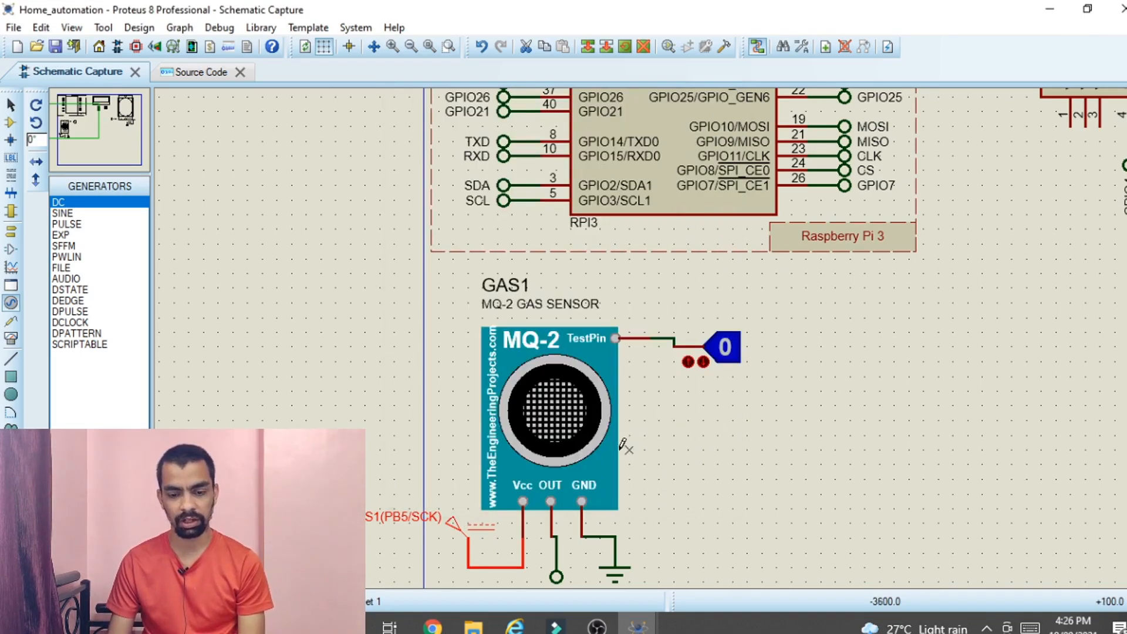
- Assign GasSensorTEP.HEX from the Gas Sensor Library for Proteus folder as the MQ-2 gas sensor's program file
double_click(552, 451)
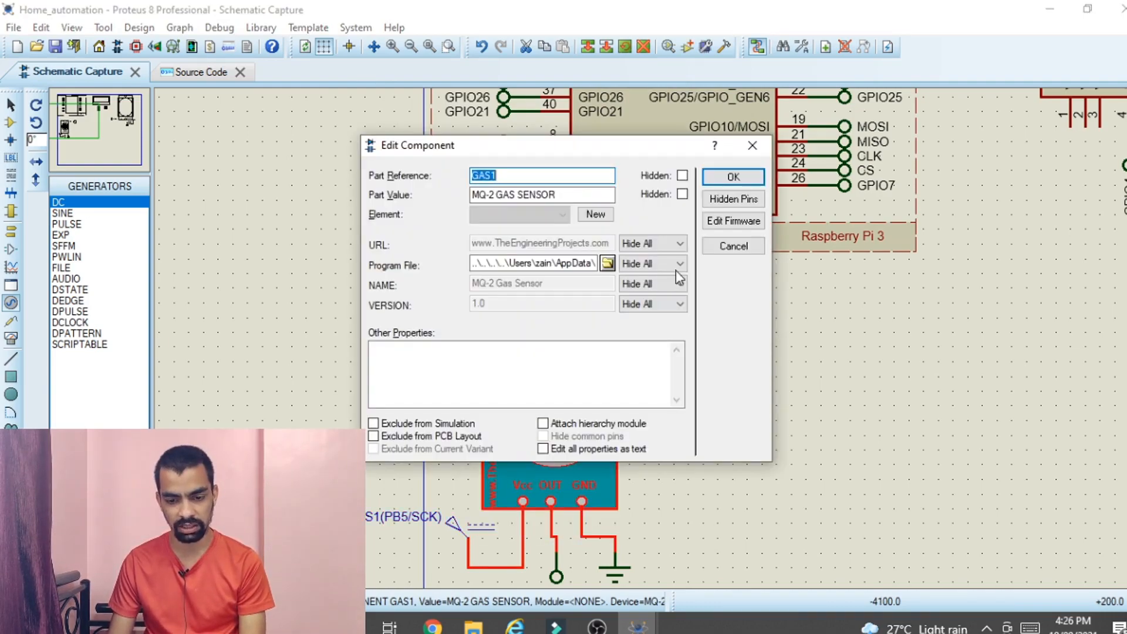
left_click(607, 263)
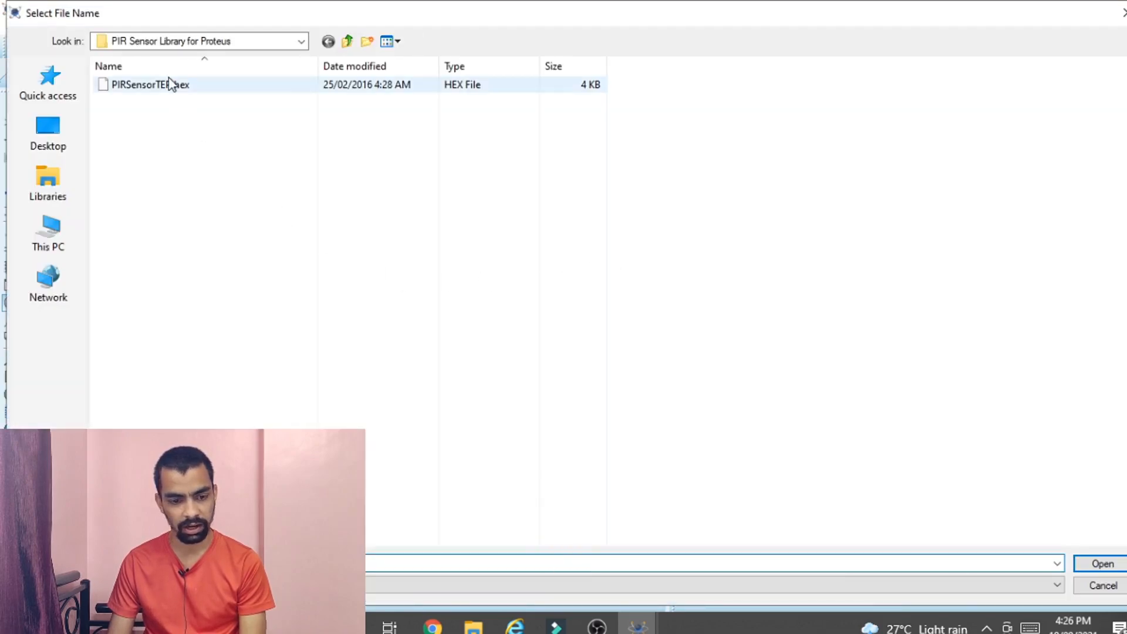
left_click(347, 41)
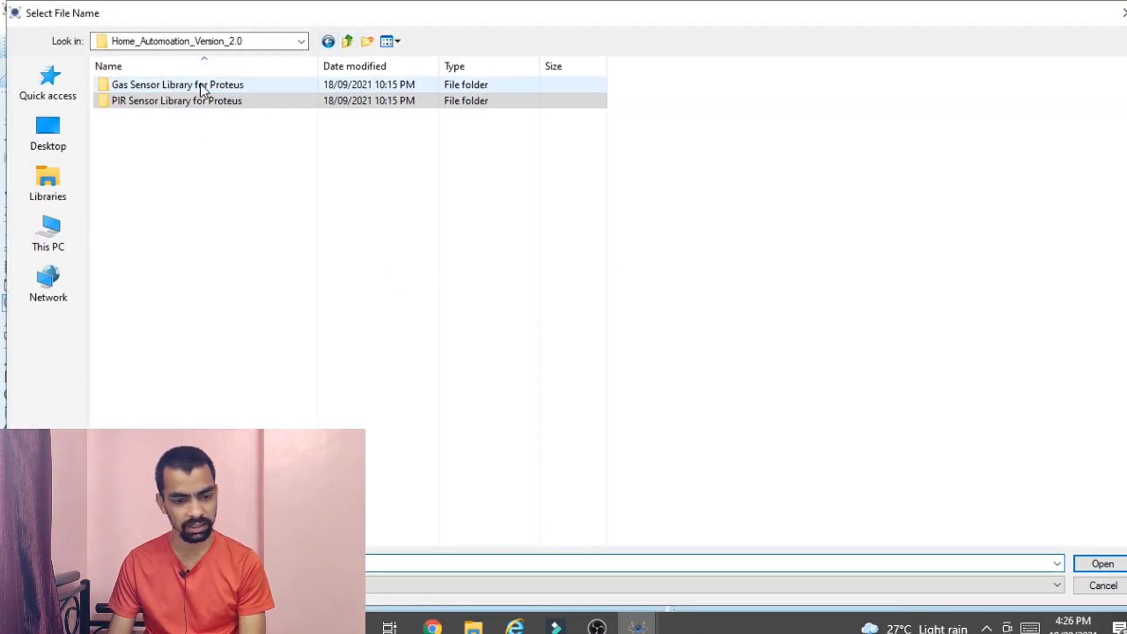
double_click(199, 85)
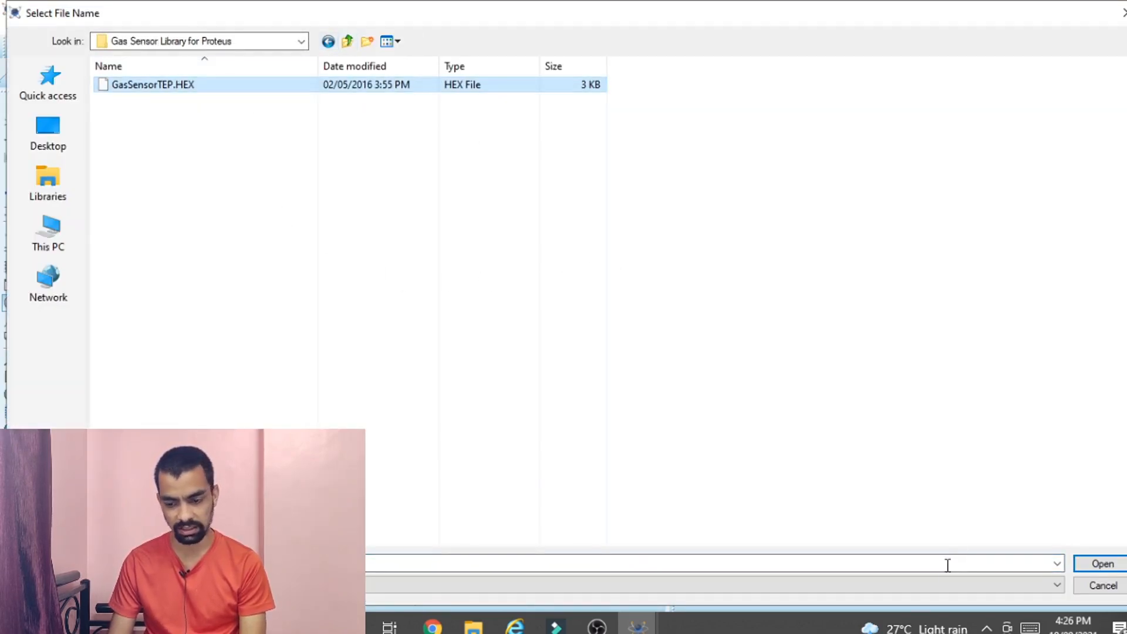
left_click(1101, 563)
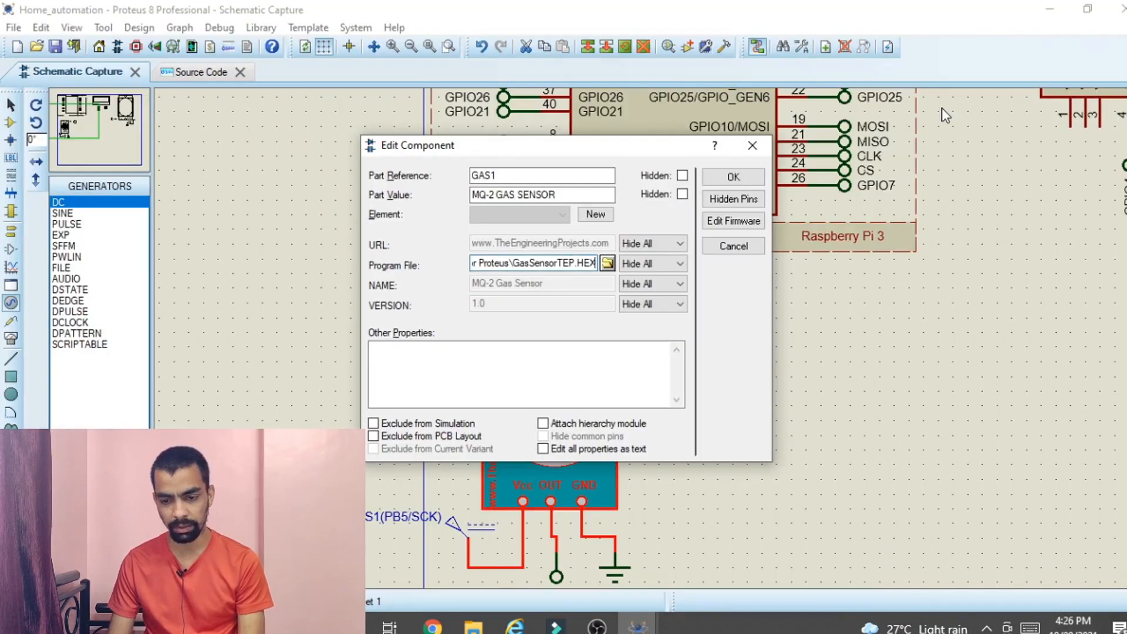
left_click(733, 176)
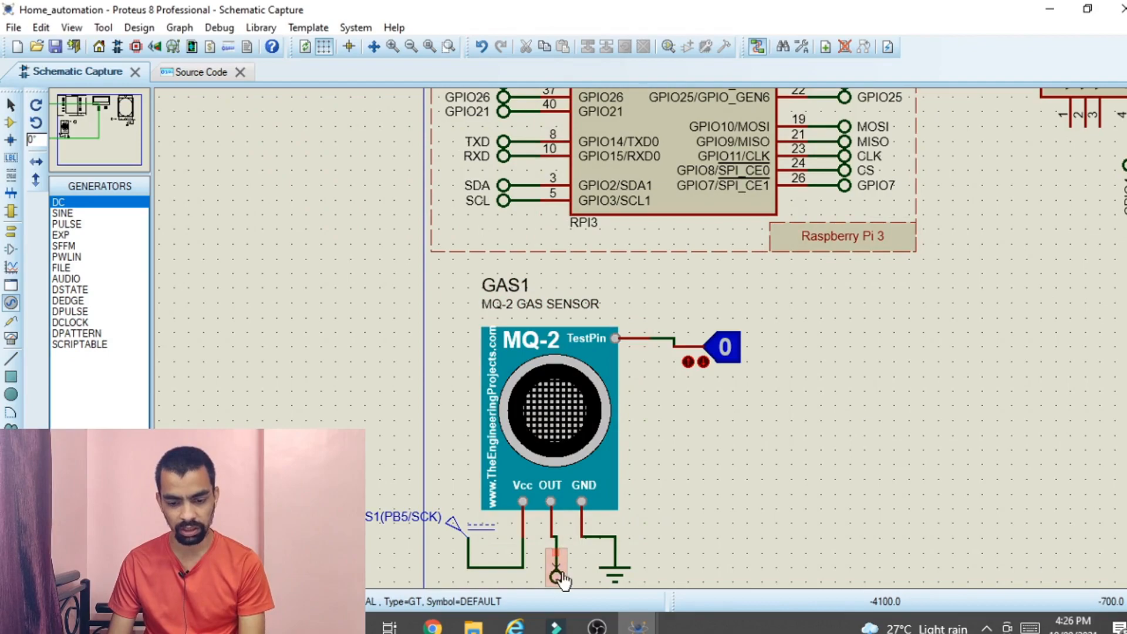
- Label the terminal on the MQ-2 sensor's OUT pin as GPIO5
scroll(644, 337, "down", 1)
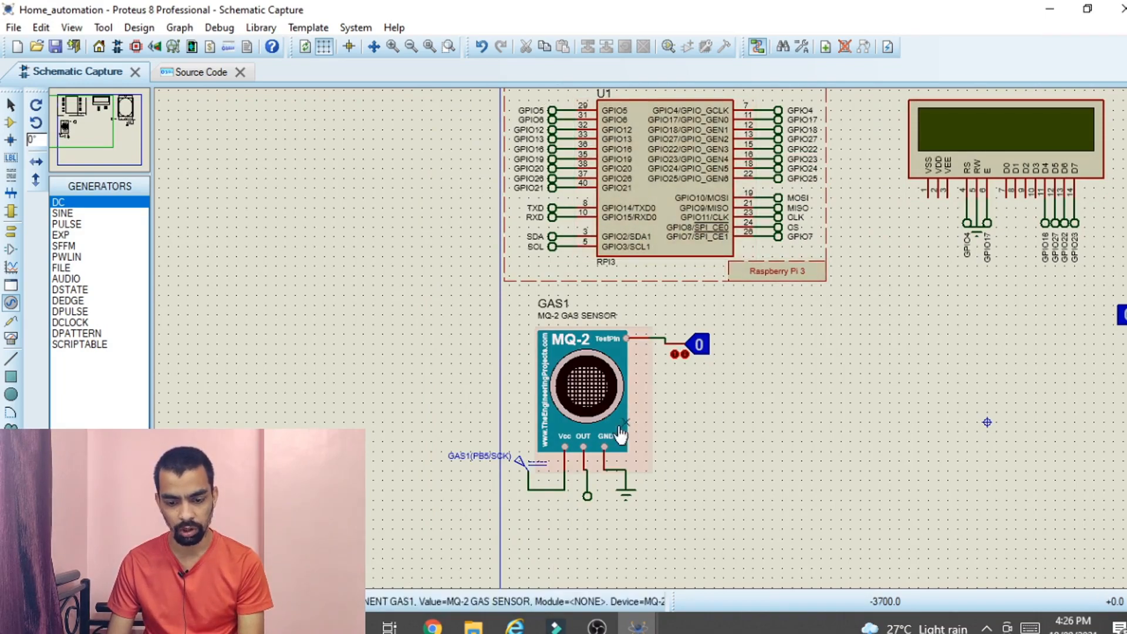
double_click(588, 496)
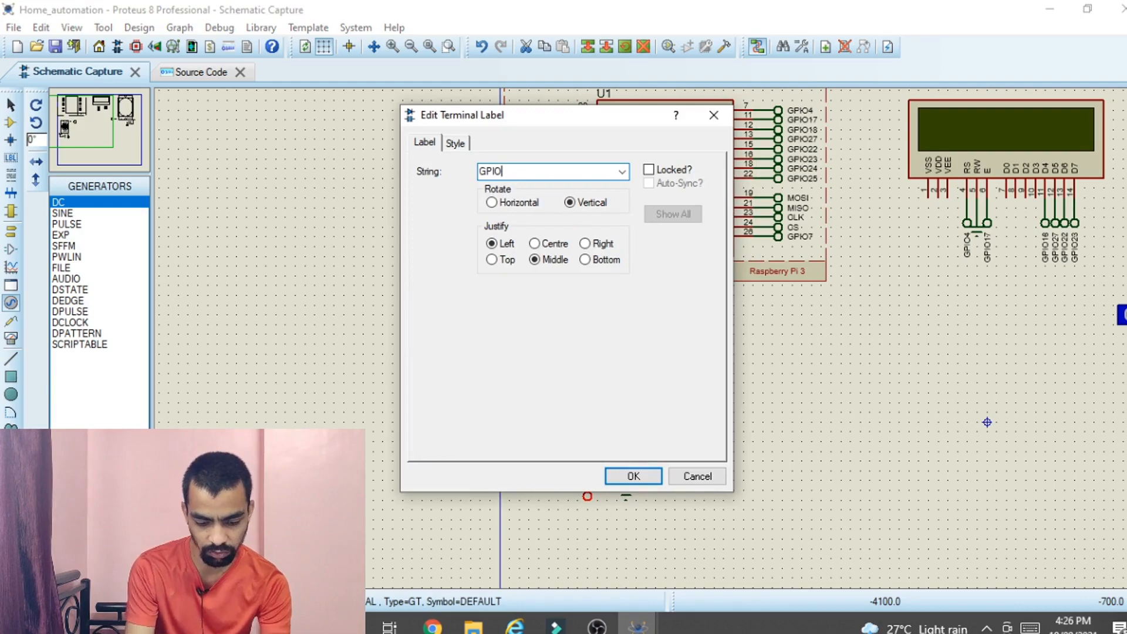
left_click(634, 476)
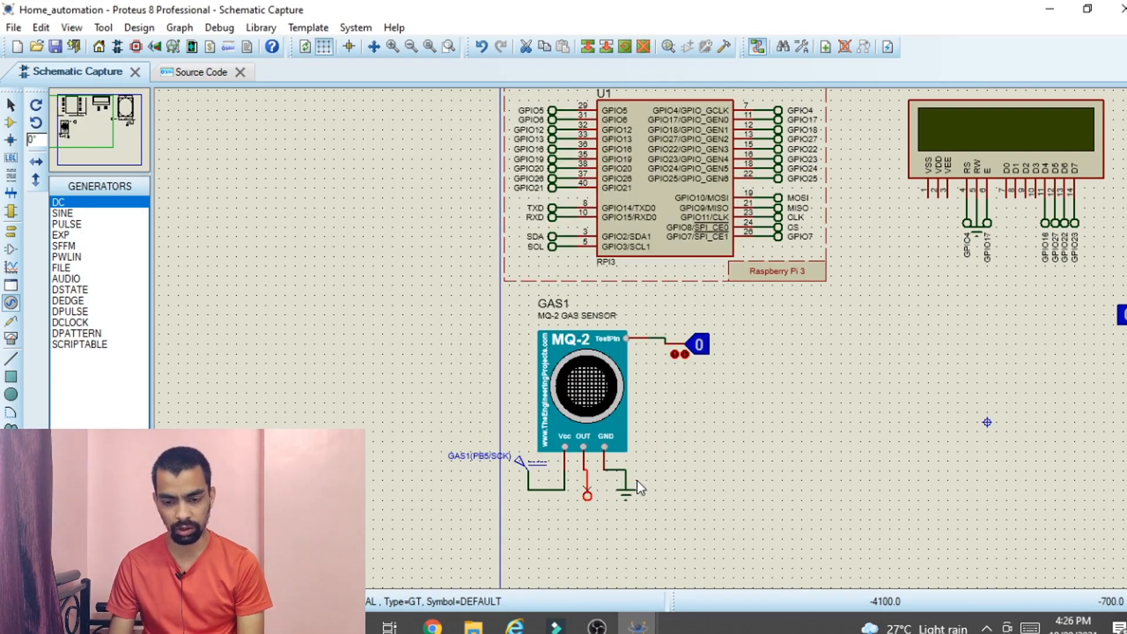
left_click(831, 398)
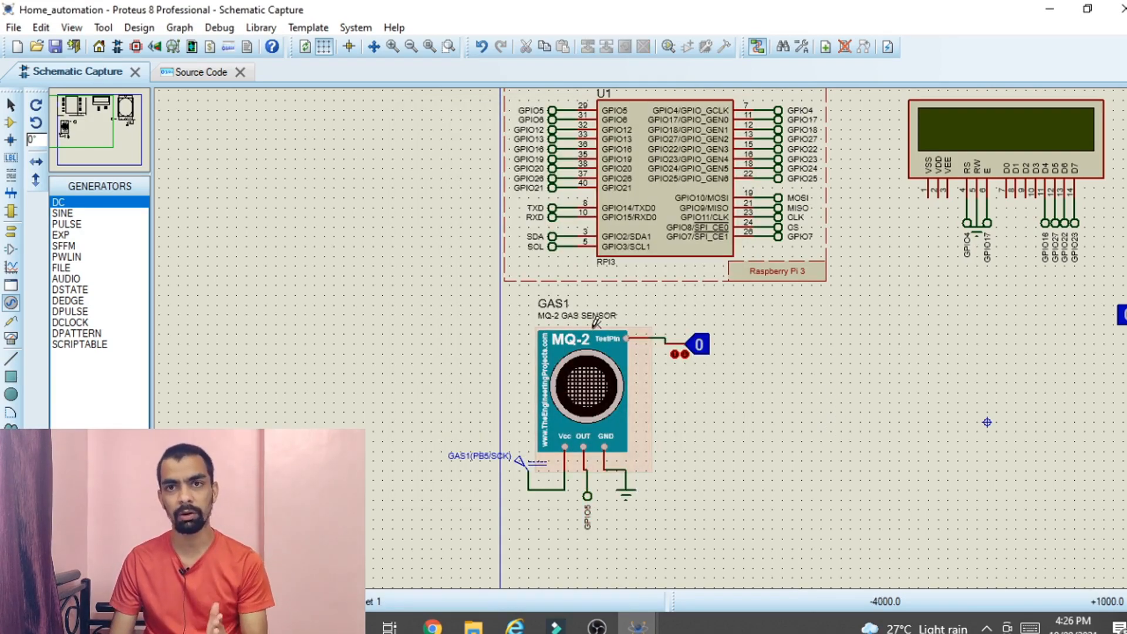
- Find the DC-operated BUZZER from the ACTIVE library and place it in the free area to the right of the MQ-2 sensor
left_click(10, 122)
left_click(58, 186)
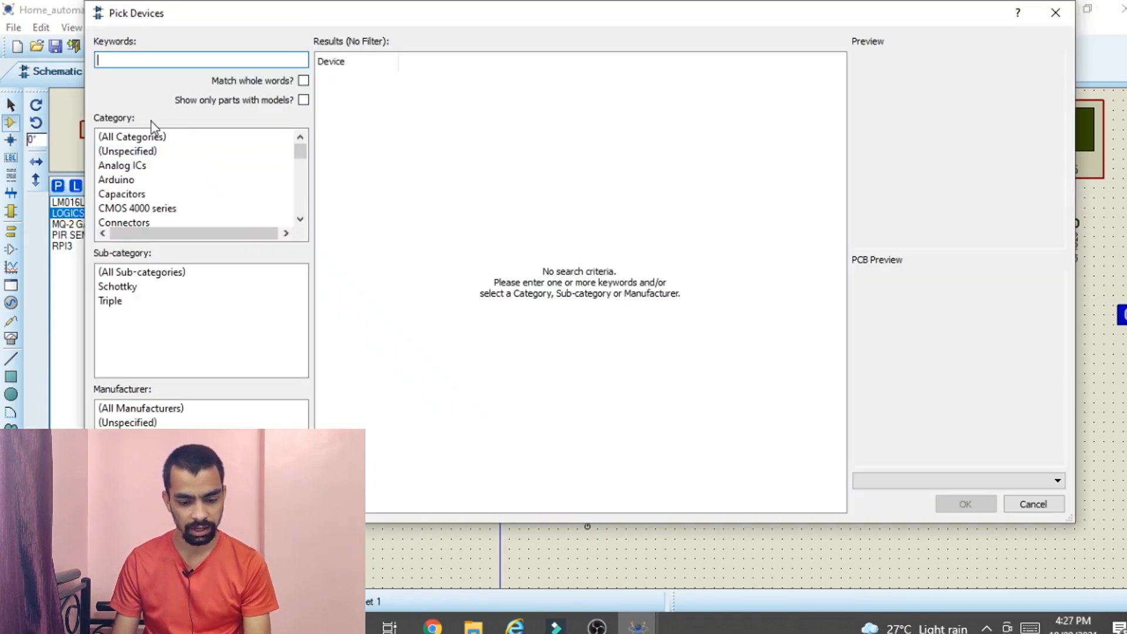
type("buzzer")
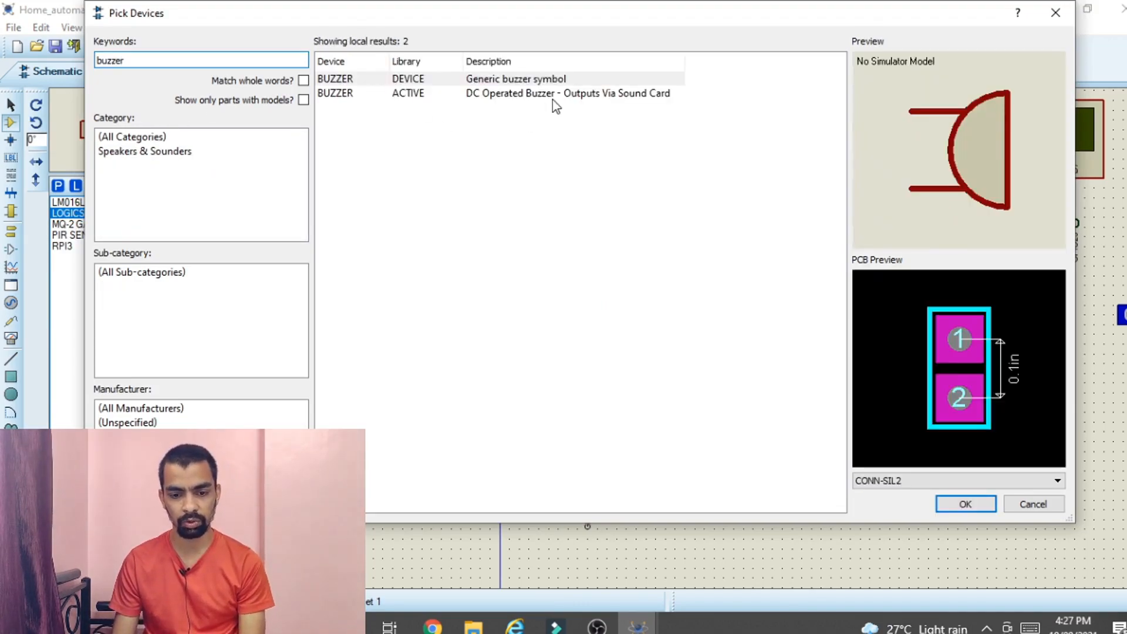
left_click(502, 99)
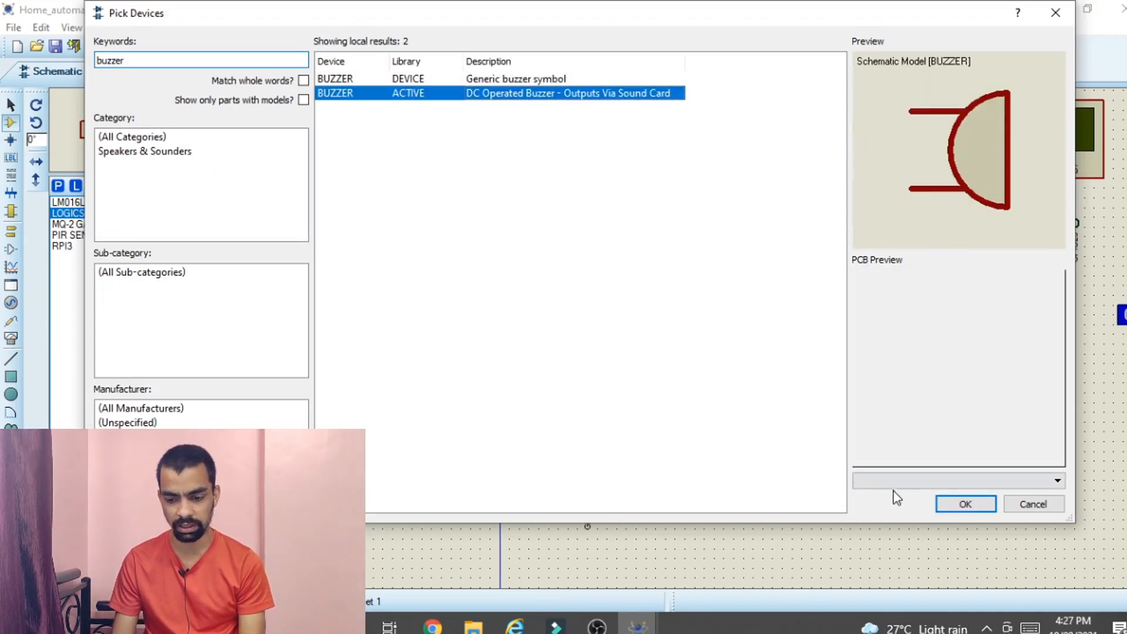
left_click(954, 506)
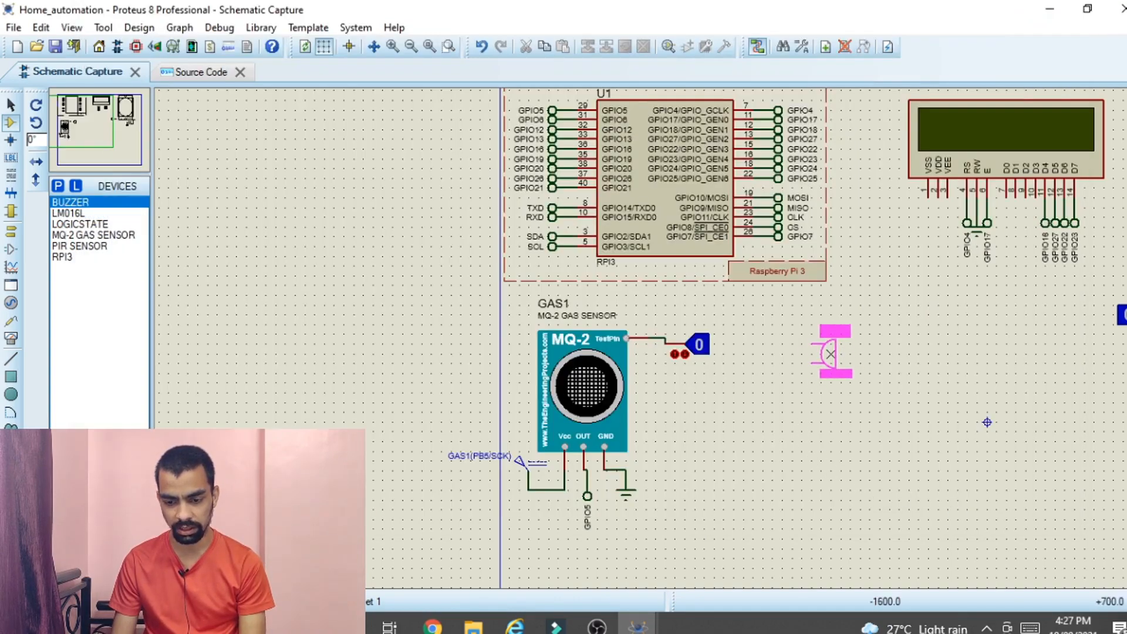
left_click(830, 355)
- Place a DC generator above the buzzer and wire it to the buzzer's upper pin
scroll(833, 354, "up", 2)
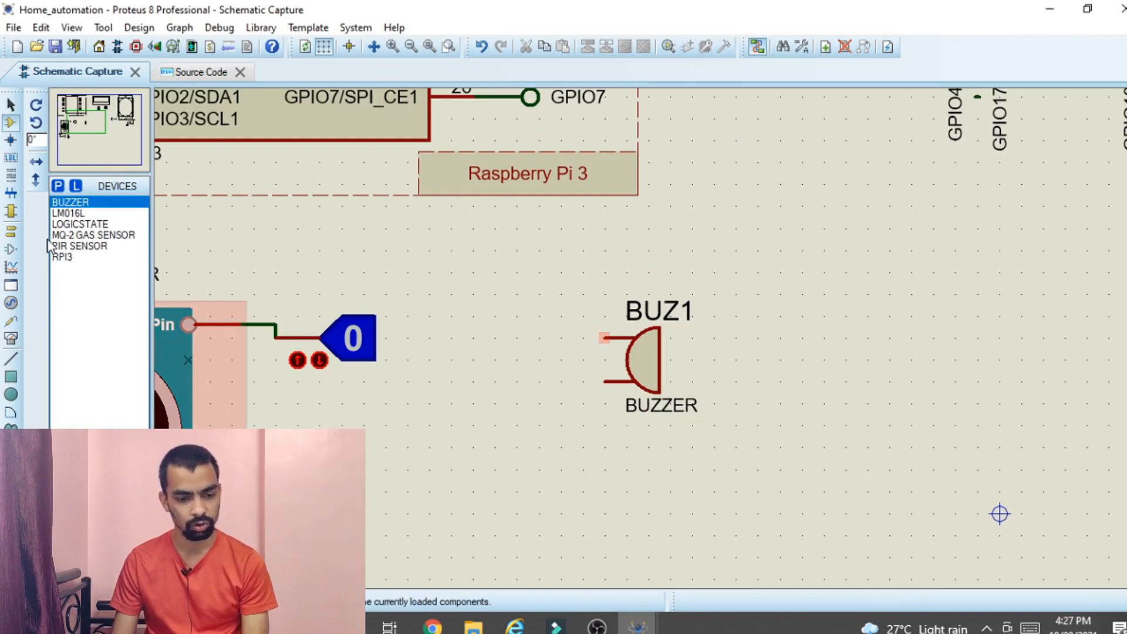
left_click(10, 303)
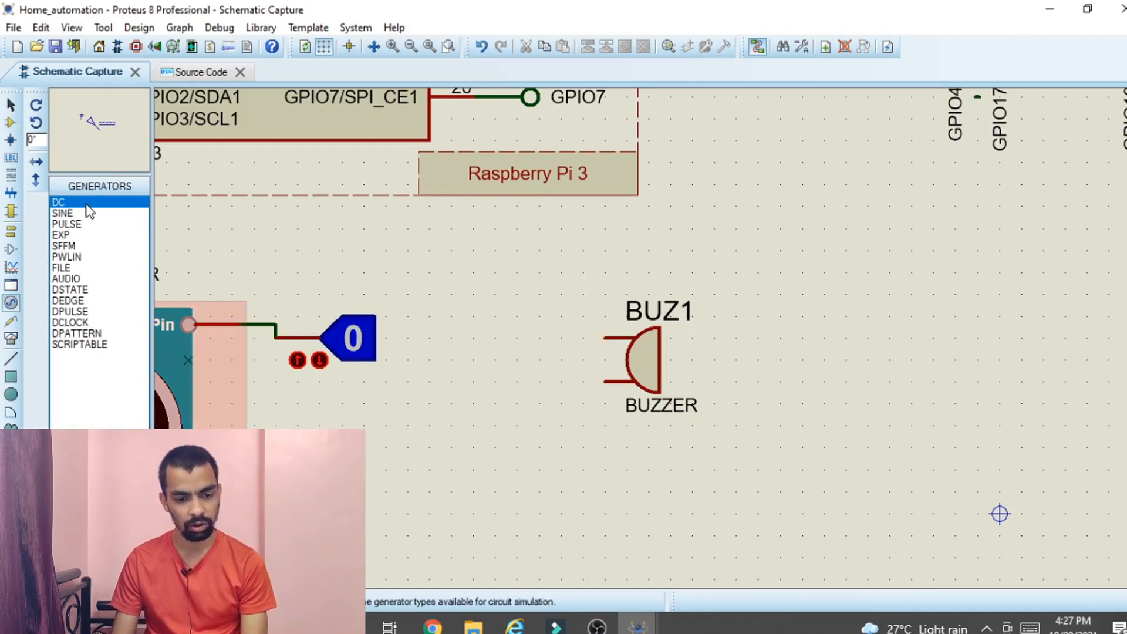
left_click(582, 270)
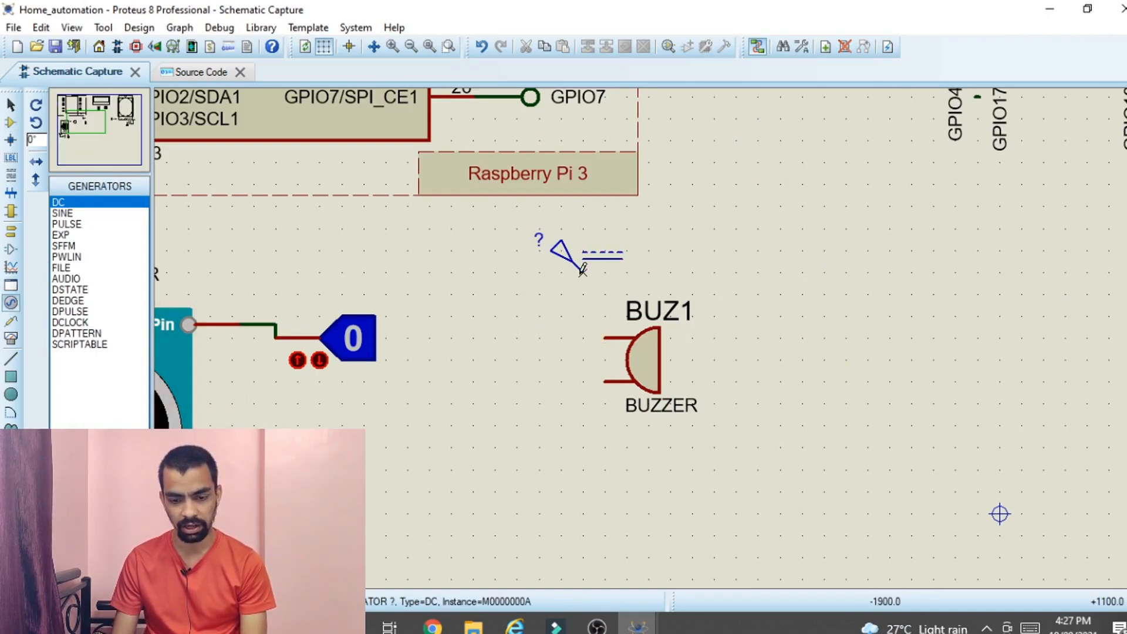
left_click(583, 270)
left_click(600, 336)
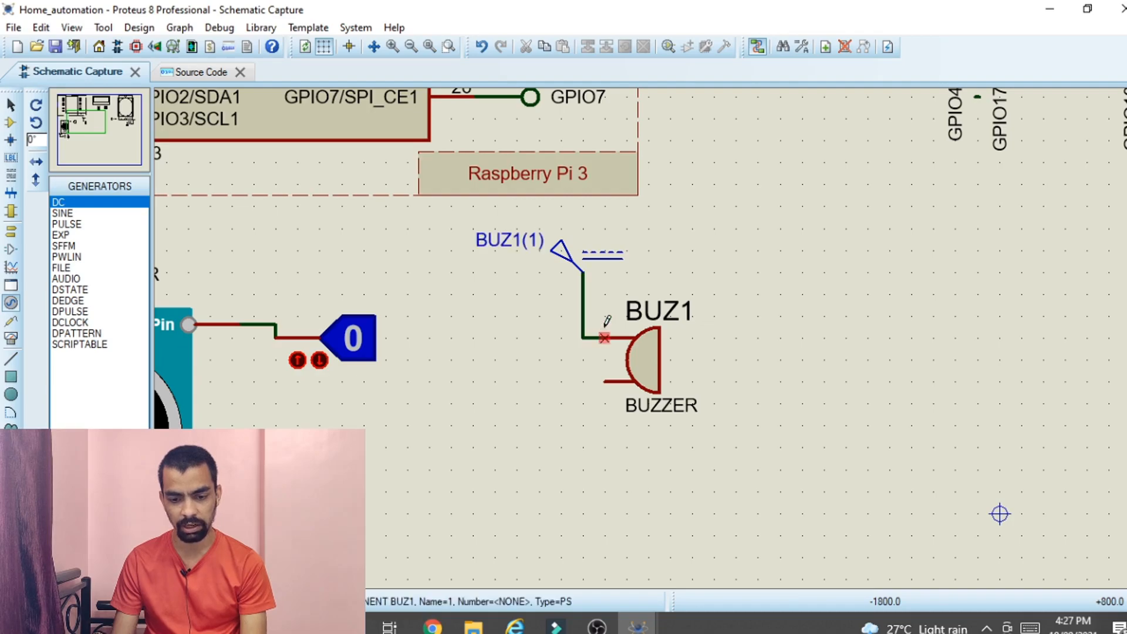
- Set the voltage of the buzzer's DC generator to 5 V
double_click(598, 268)
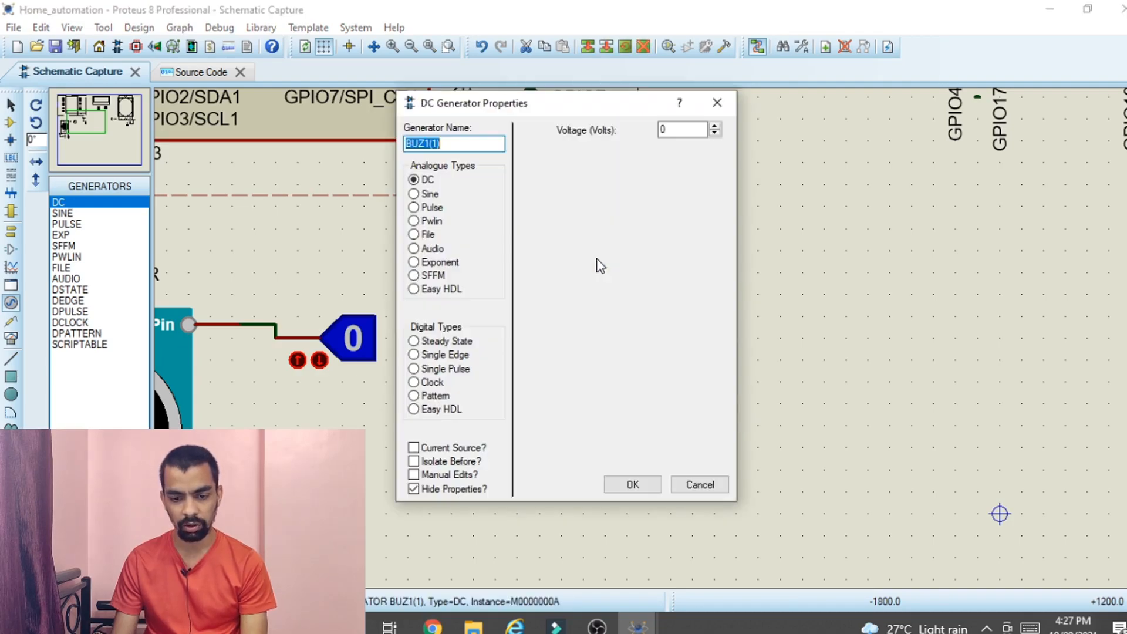
left_click(649, 130)
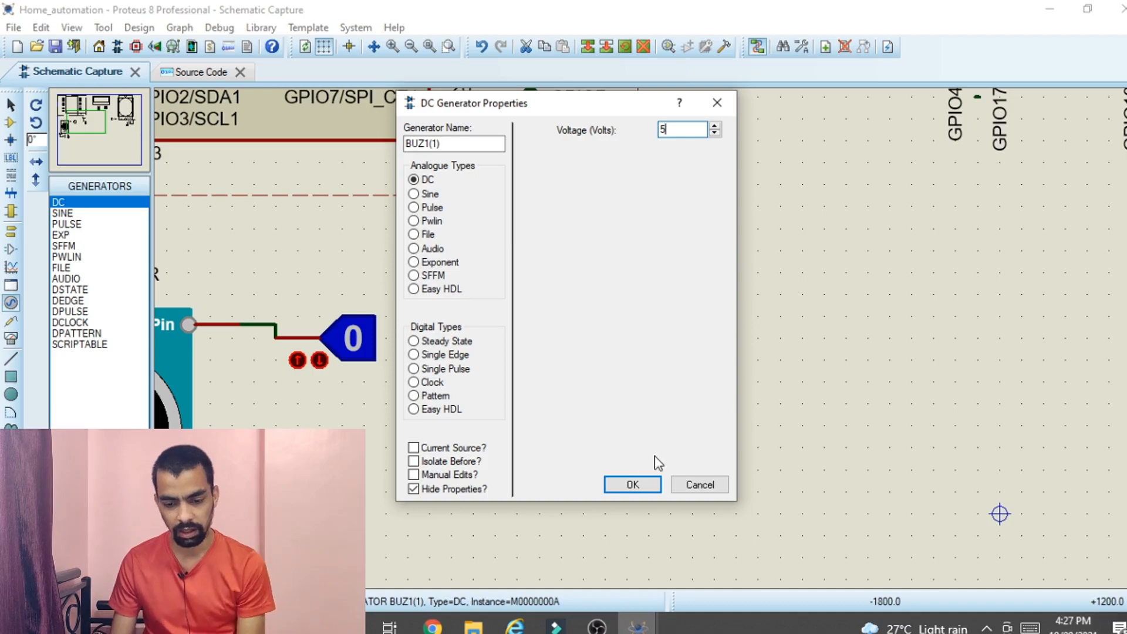
left_click(628, 488)
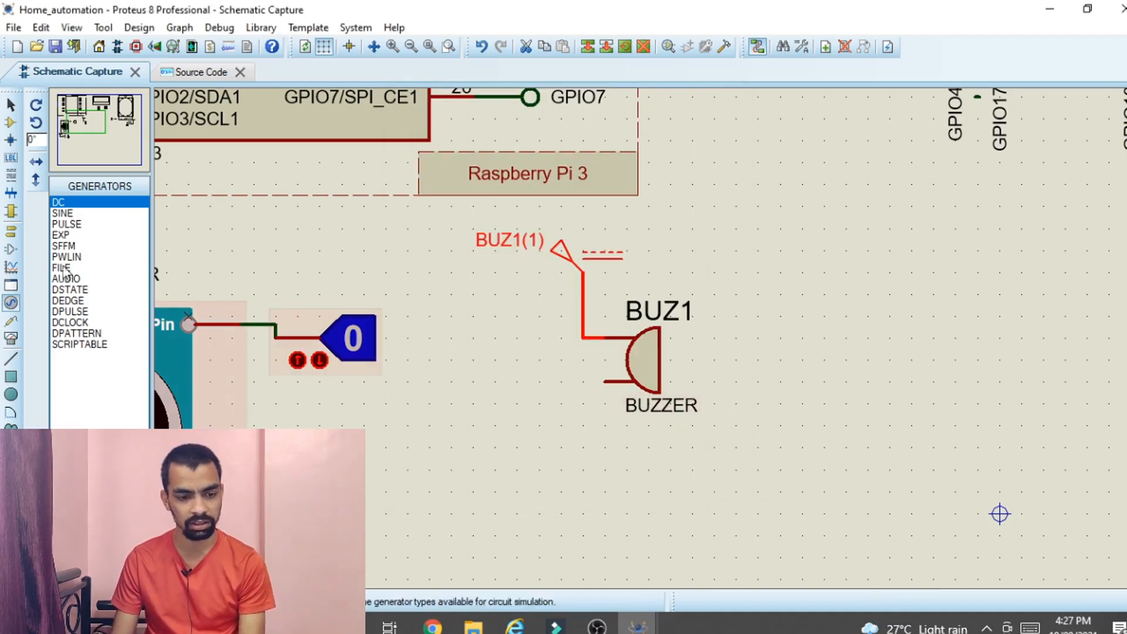
- Add the NPN bipolar transistor primitive below the buzzer and wire its collector to the buzzer's lower pin
left_click(12, 124)
left_click(58, 186)
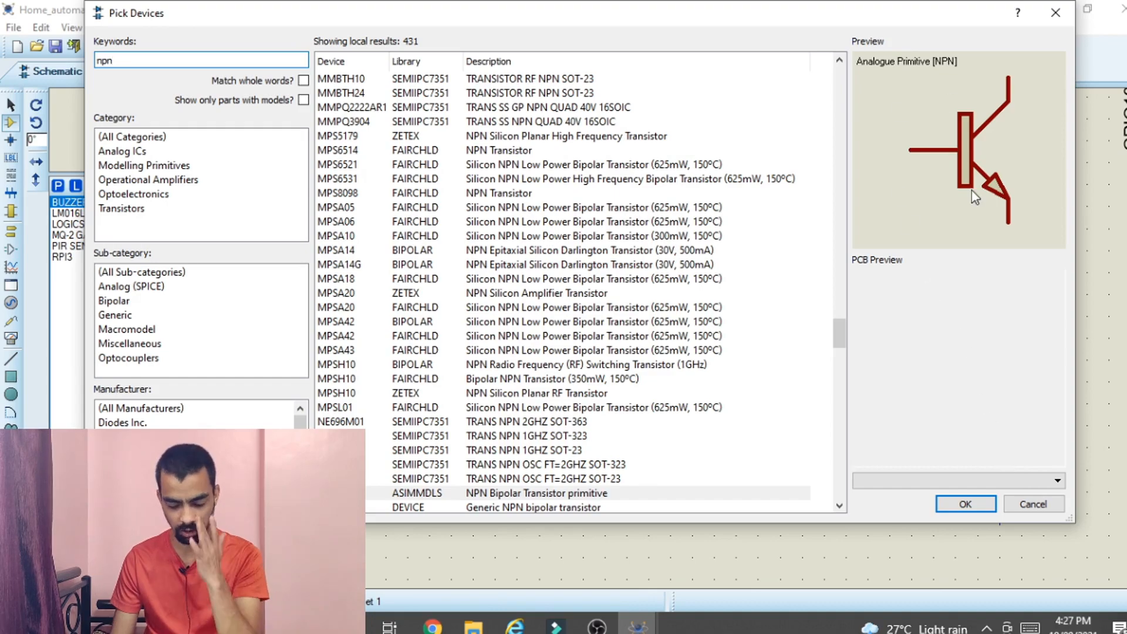
left_click(946, 503)
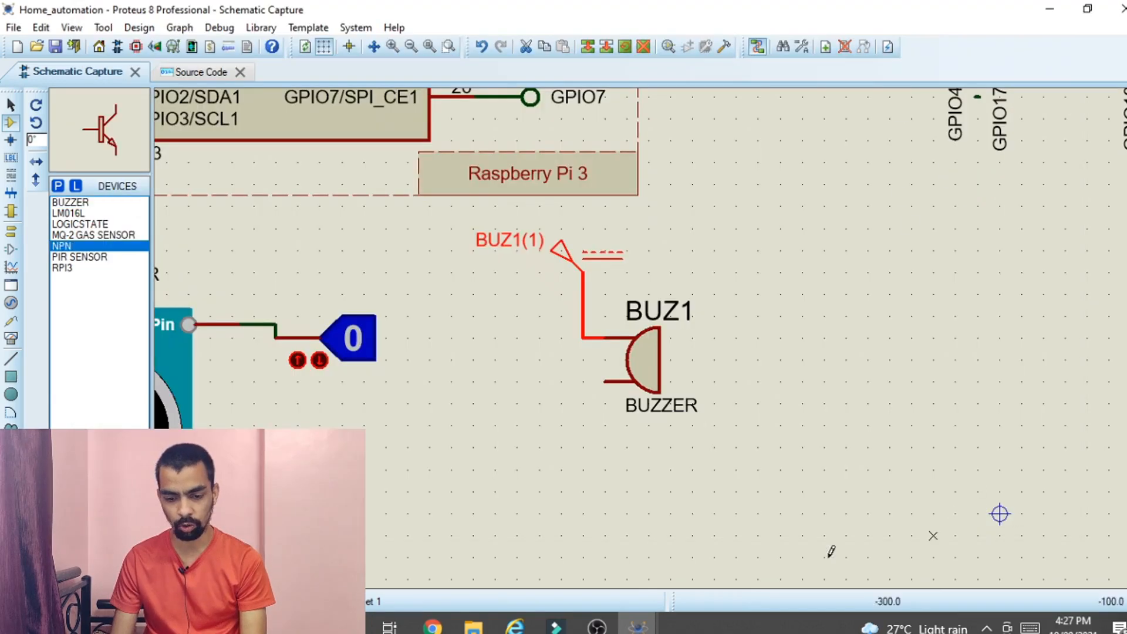
left_click(539, 535)
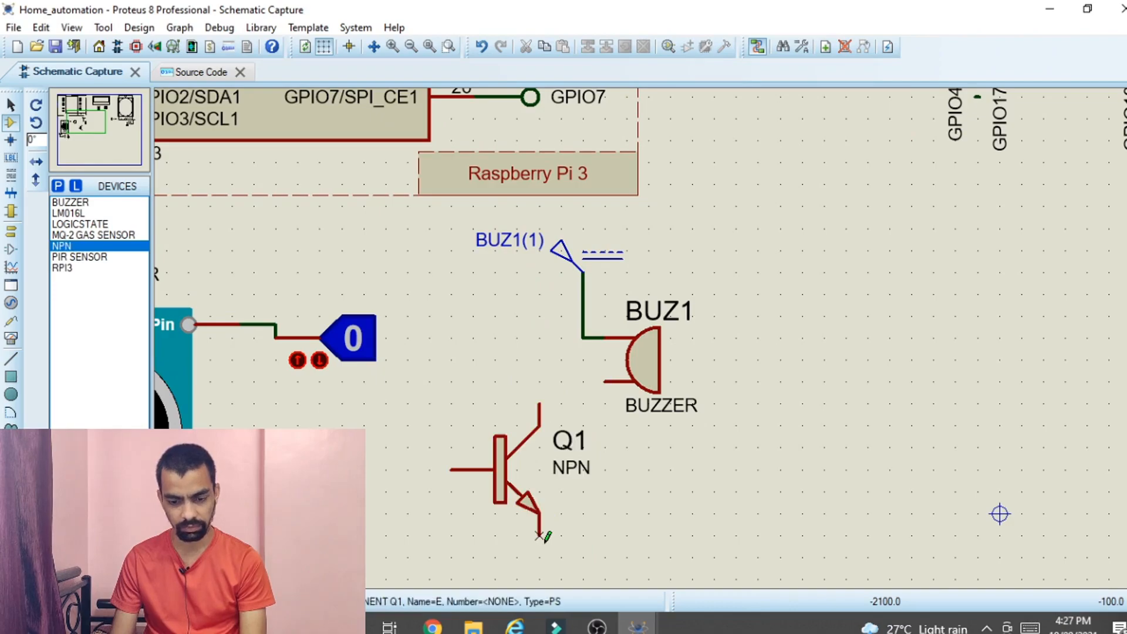
left_click(539, 401)
left_click(604, 382)
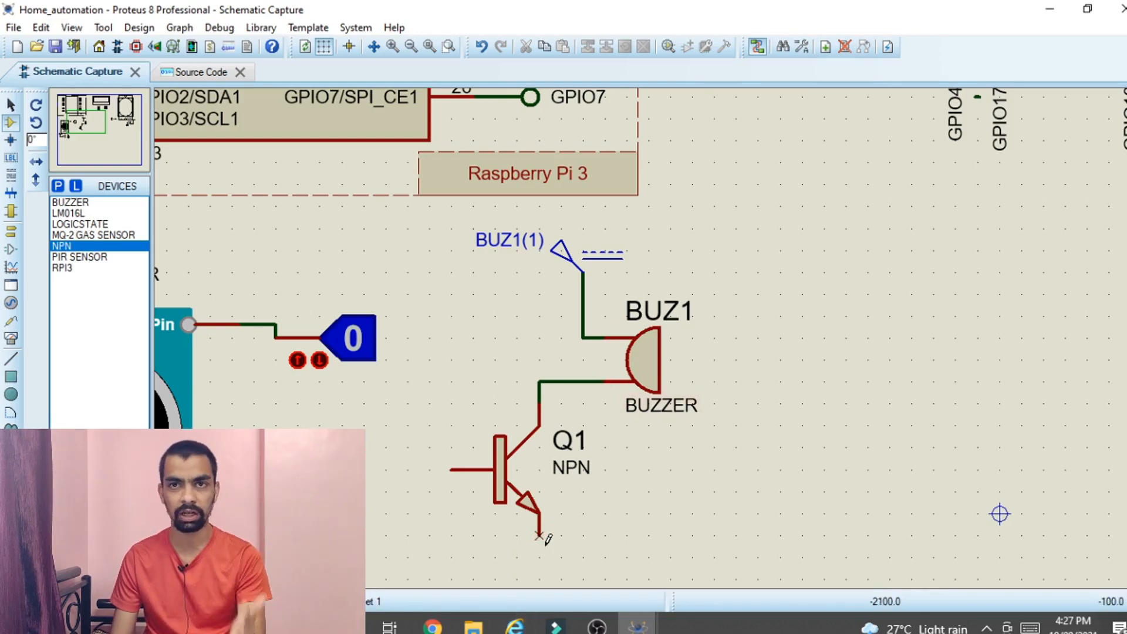
- Place a ground terminal below the NPN transistor and wire it to the transistor's emitter
left_click(11, 233)
left_click(70, 256)
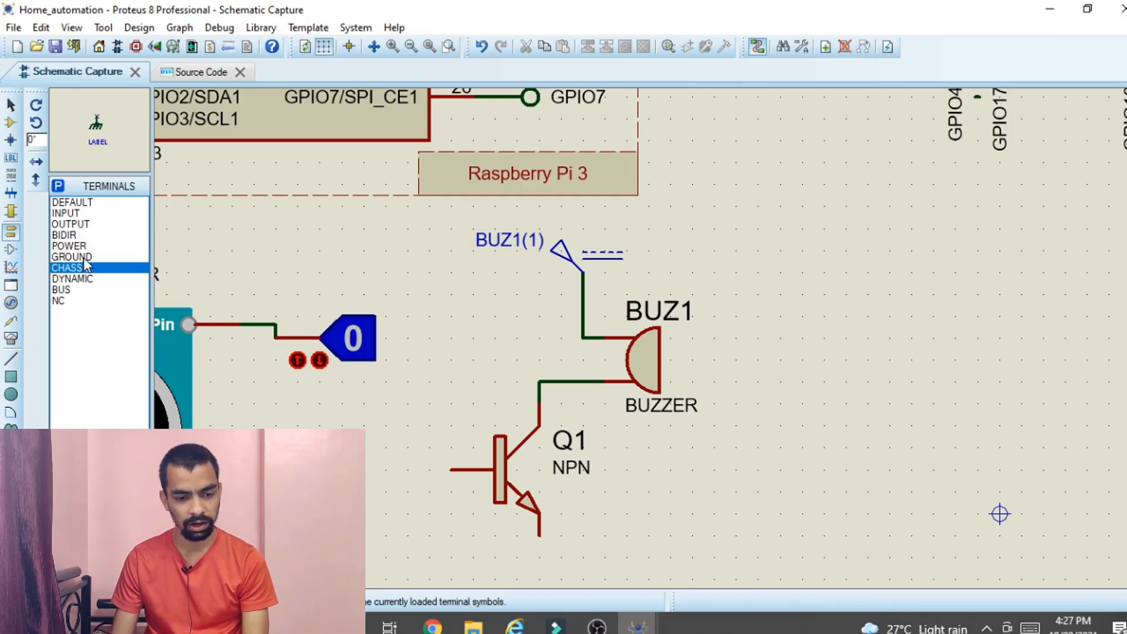
left_click(539, 556)
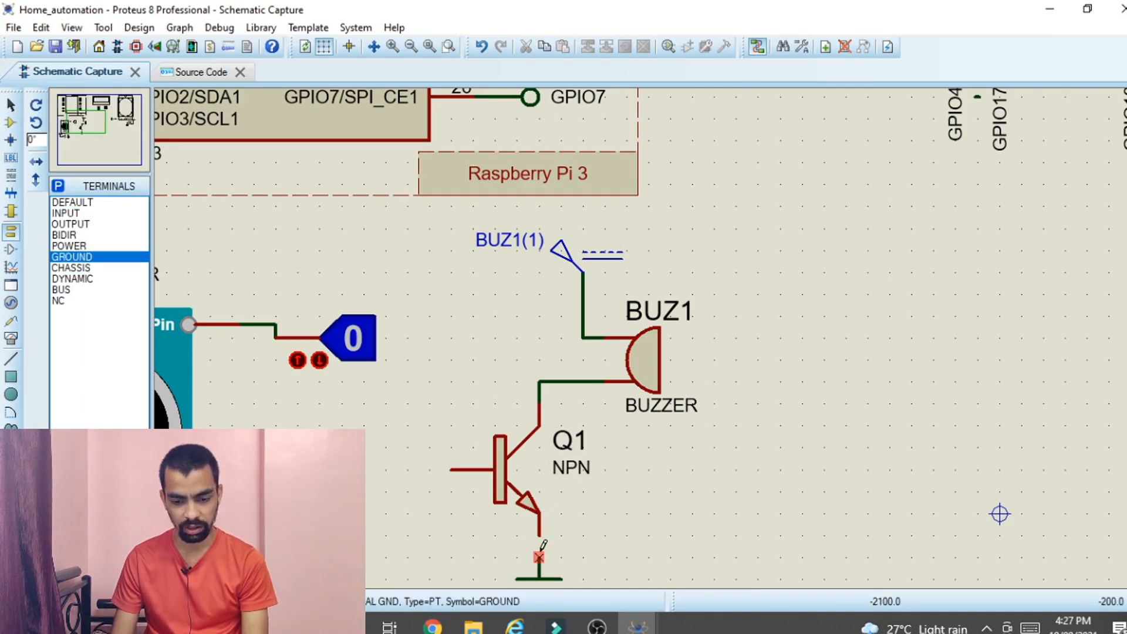
left_click(540, 535)
- Place a default terminal beside the NPN transistor's base and wire the two together
scroll(579, 466, "down", 1)
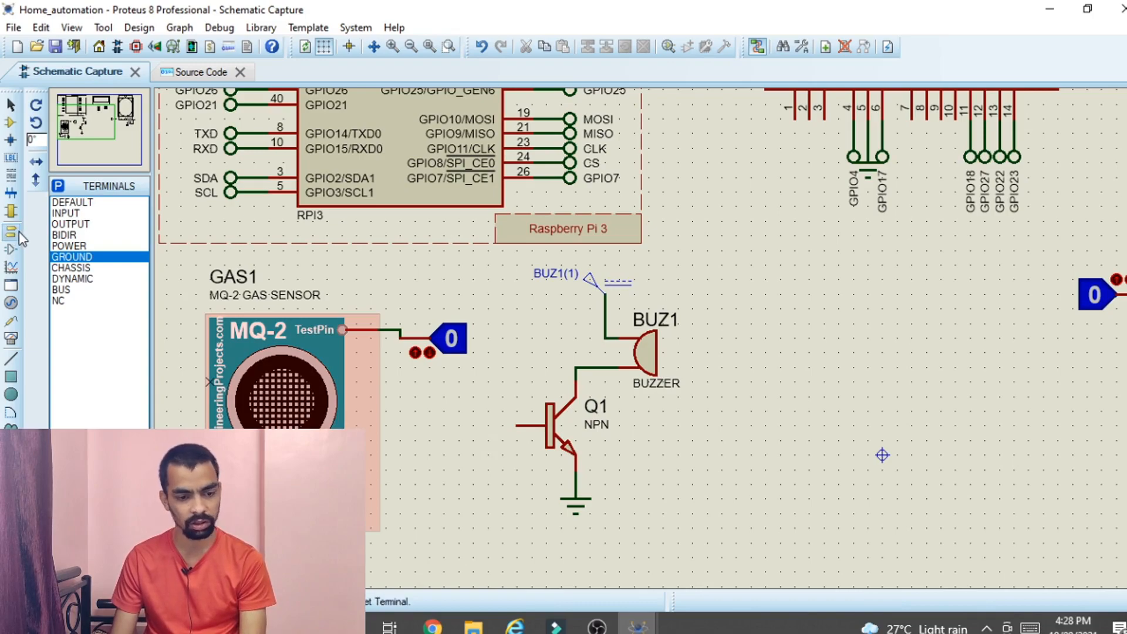
left_click(72, 201)
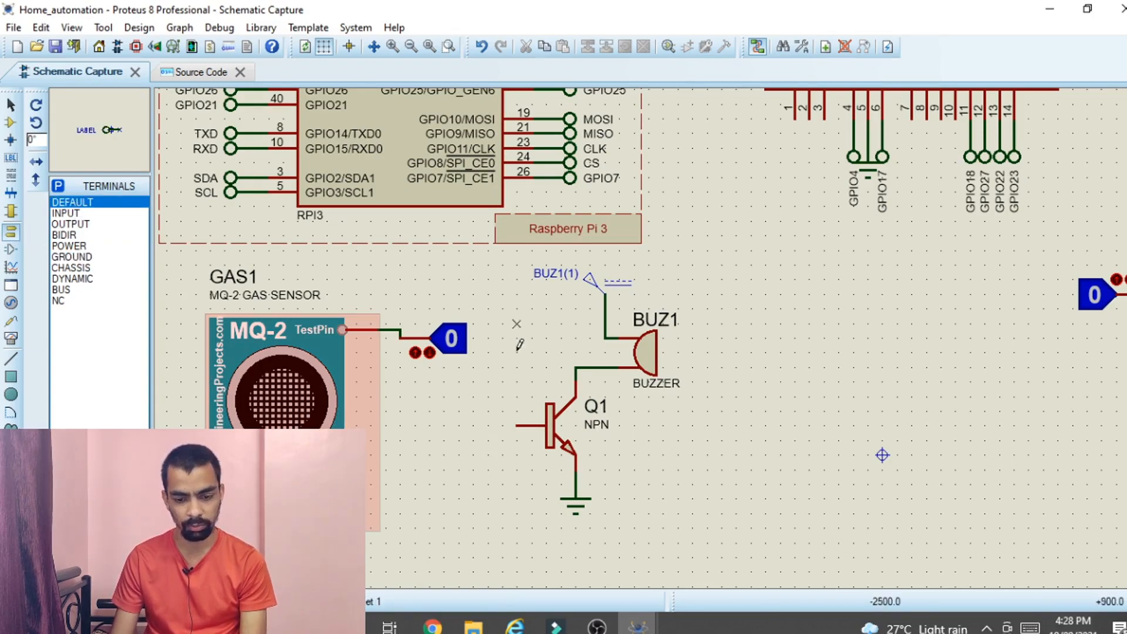
left_click(485, 425)
left_click(488, 425)
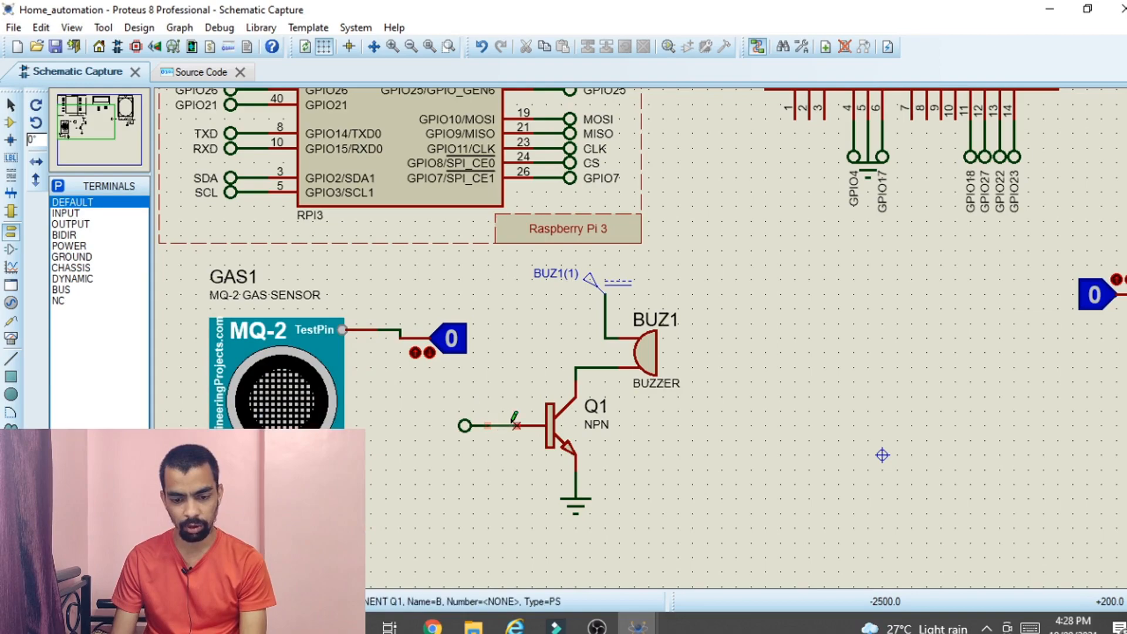
left_click(515, 425)
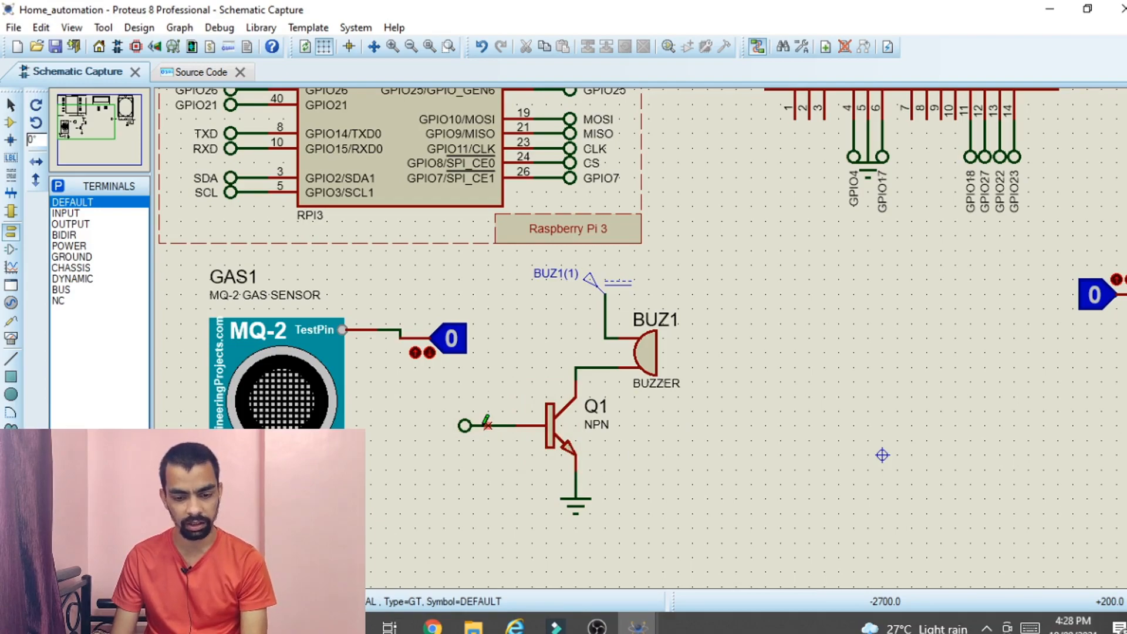
- Label the terminal on the transistor's base GPIO13
double_click(464, 425)
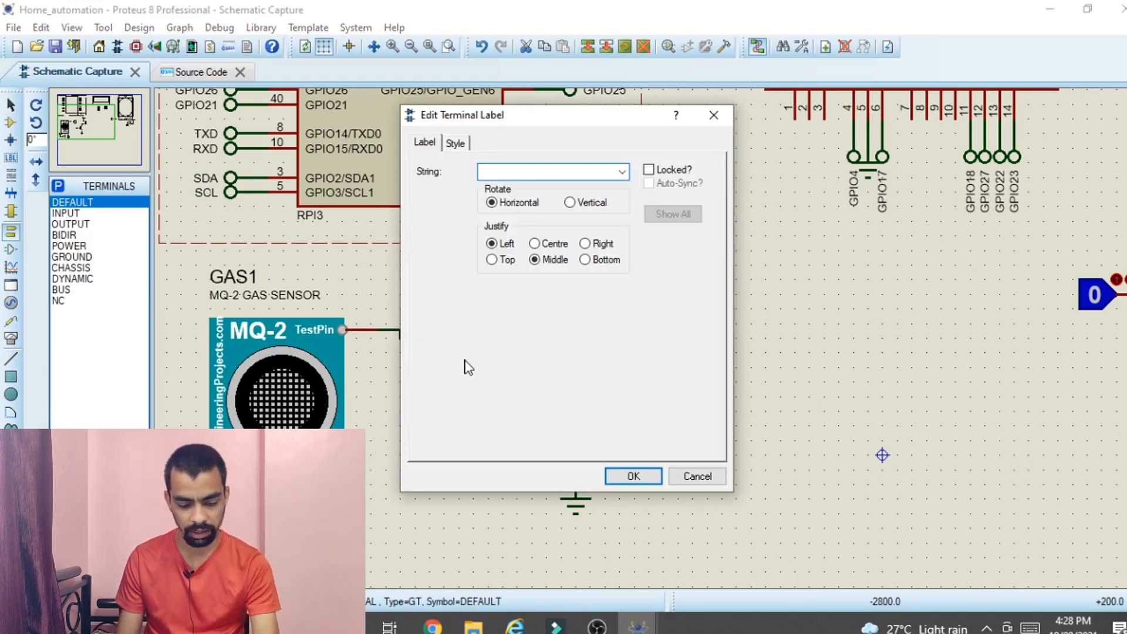
type("GPIO13")
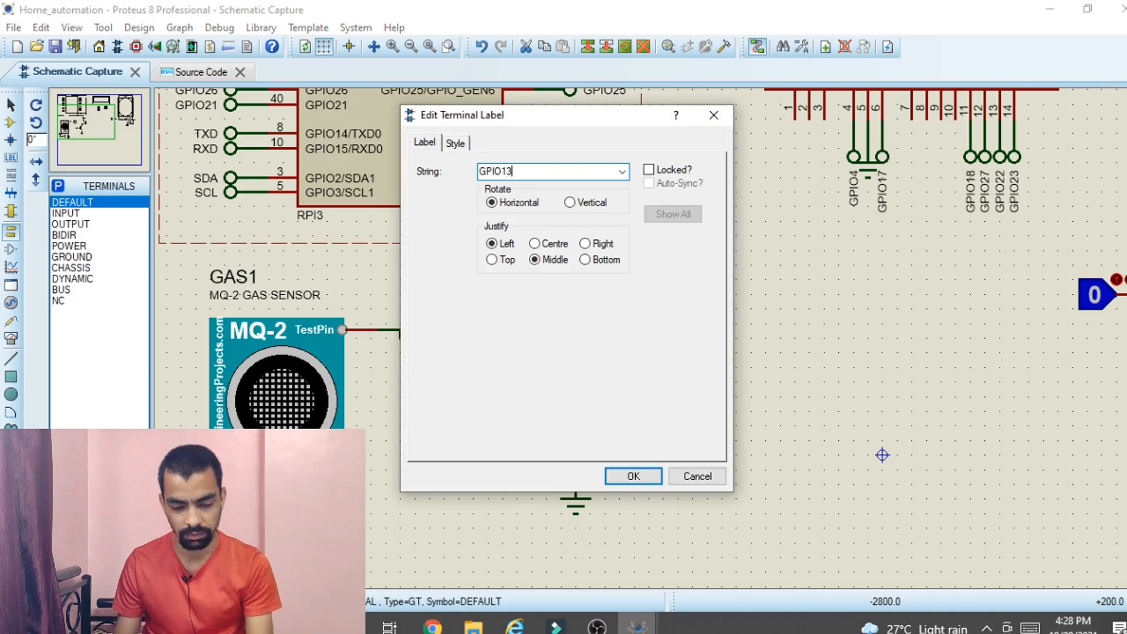
left_click(643, 482)
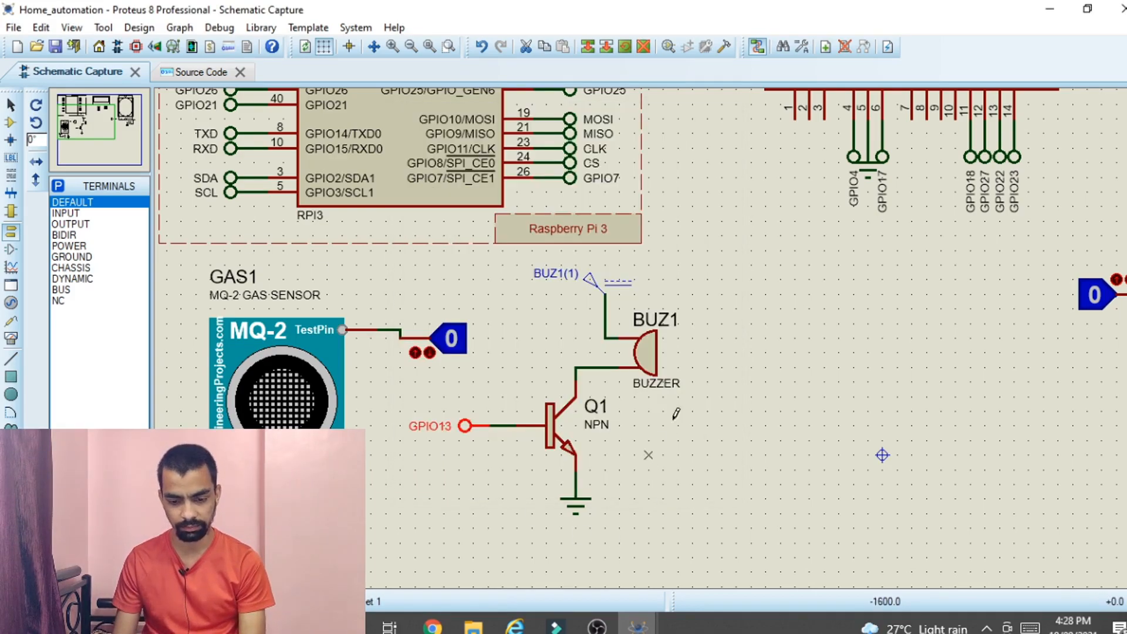
- Place a Virtual Terminal instrument in the free area to the right of the buzzer circuit
scroll(775, 352, "down", 1)
scroll(767, 385, "up", 1)
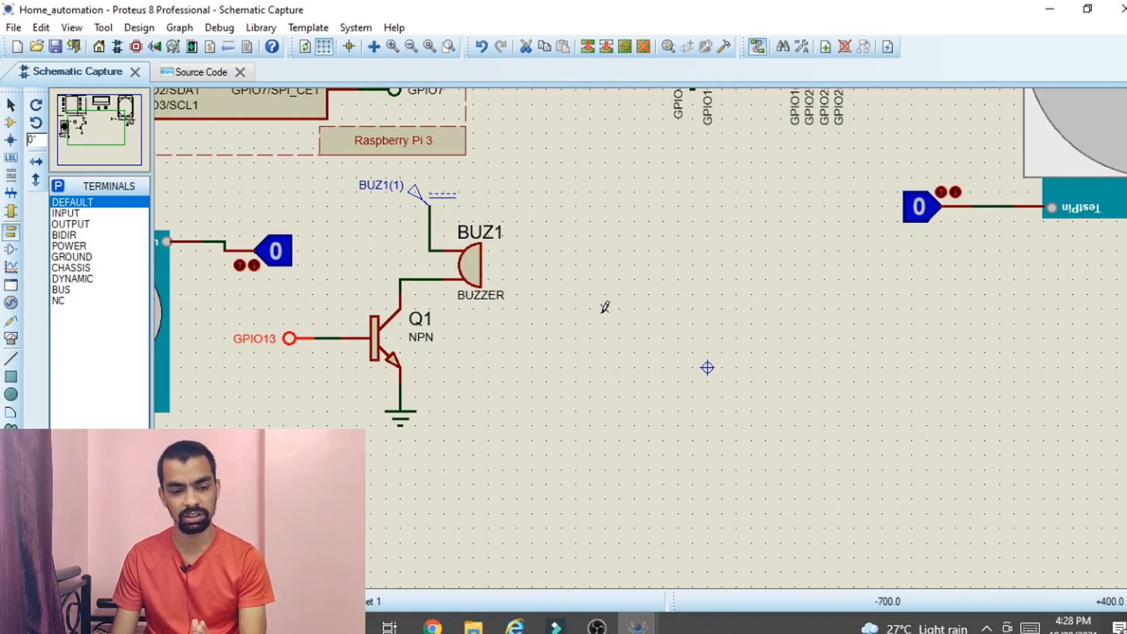
left_click(10, 342)
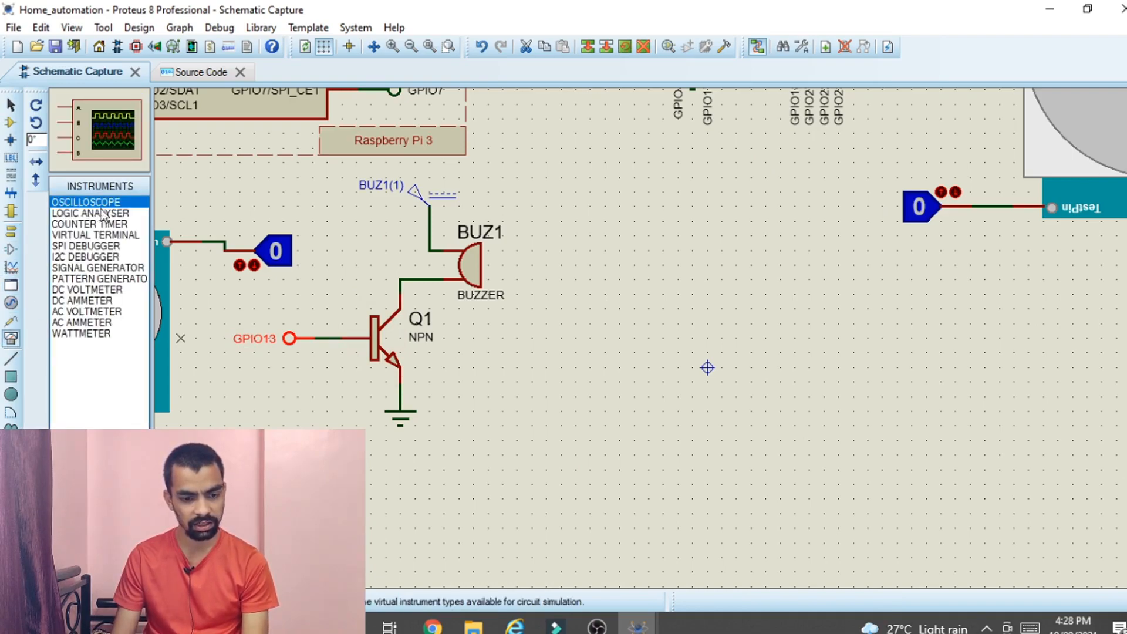
left_click(96, 234)
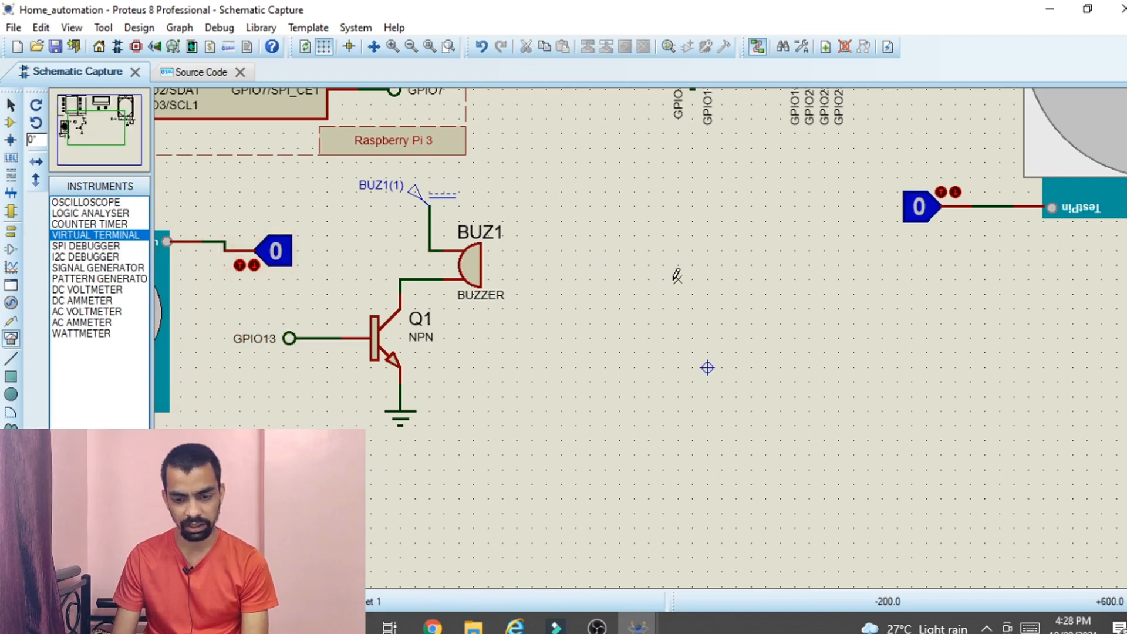
left_click(778, 294)
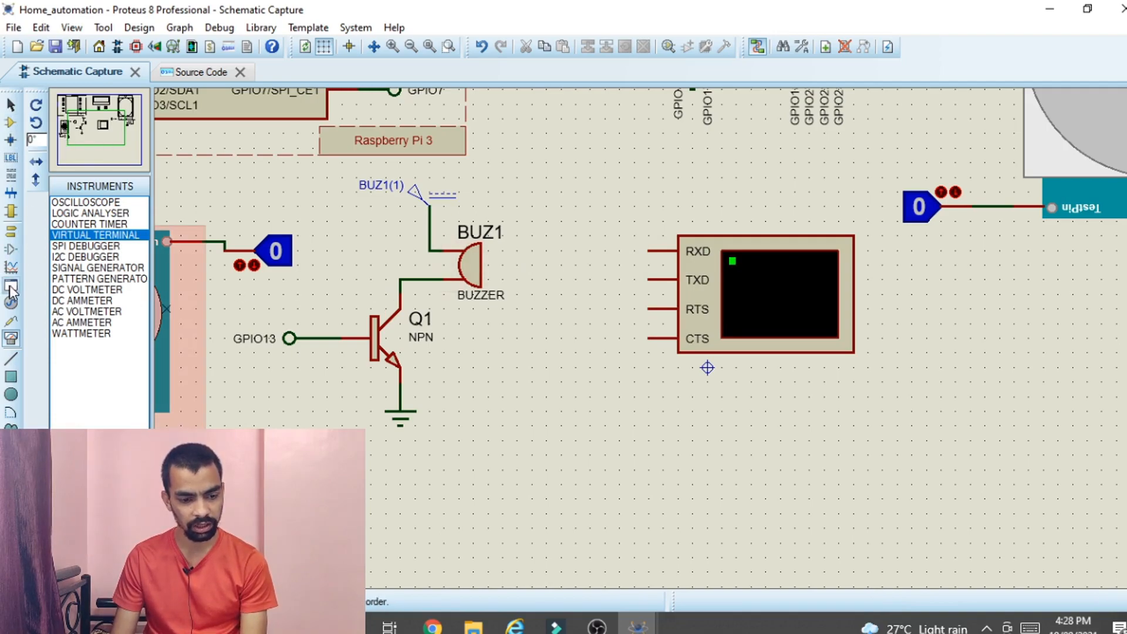
- Add two default terminals beside the virtual terminal and wire them to its RXD and TXD pins
left_click(11, 232)
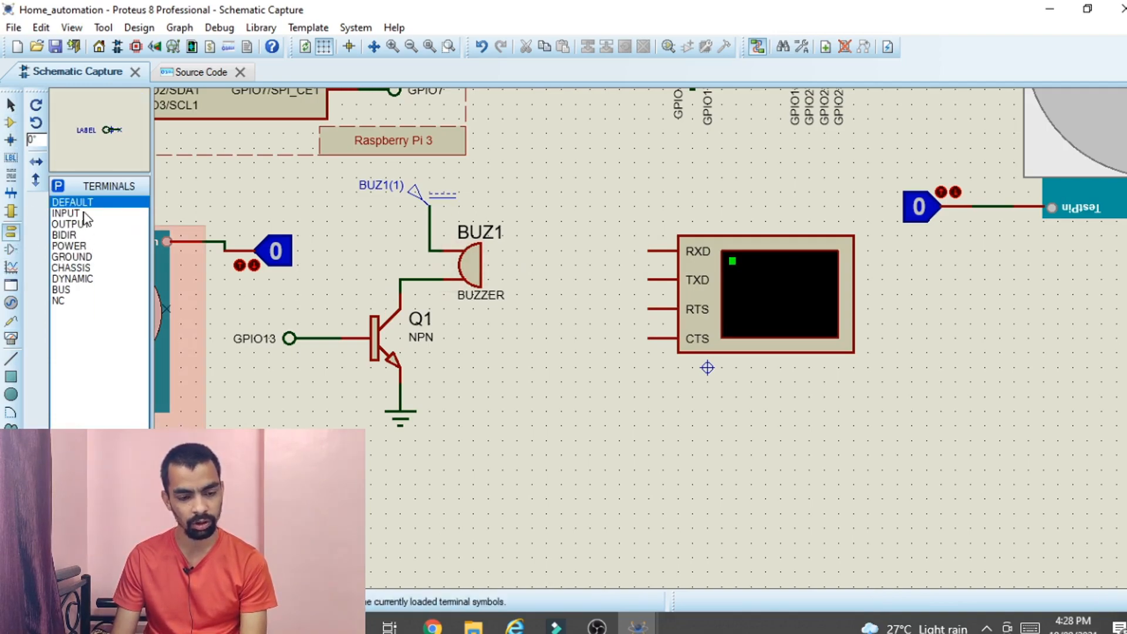
left_click(596, 251)
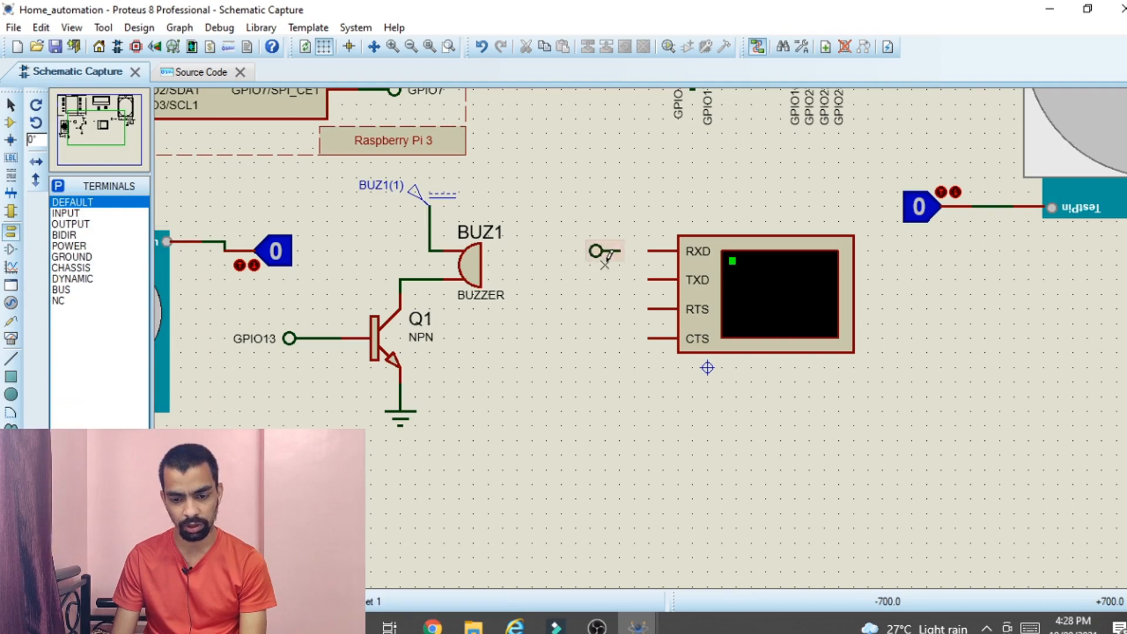
left_click(595, 280)
left_click(620, 251)
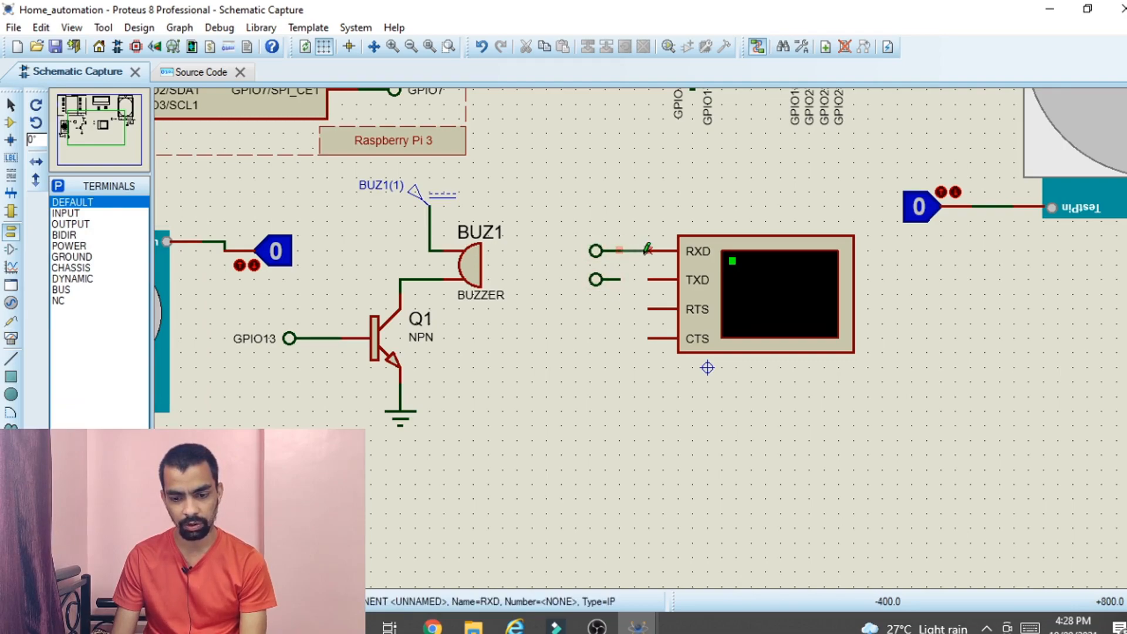
left_click(649, 251)
left_click(620, 279)
left_click(649, 280)
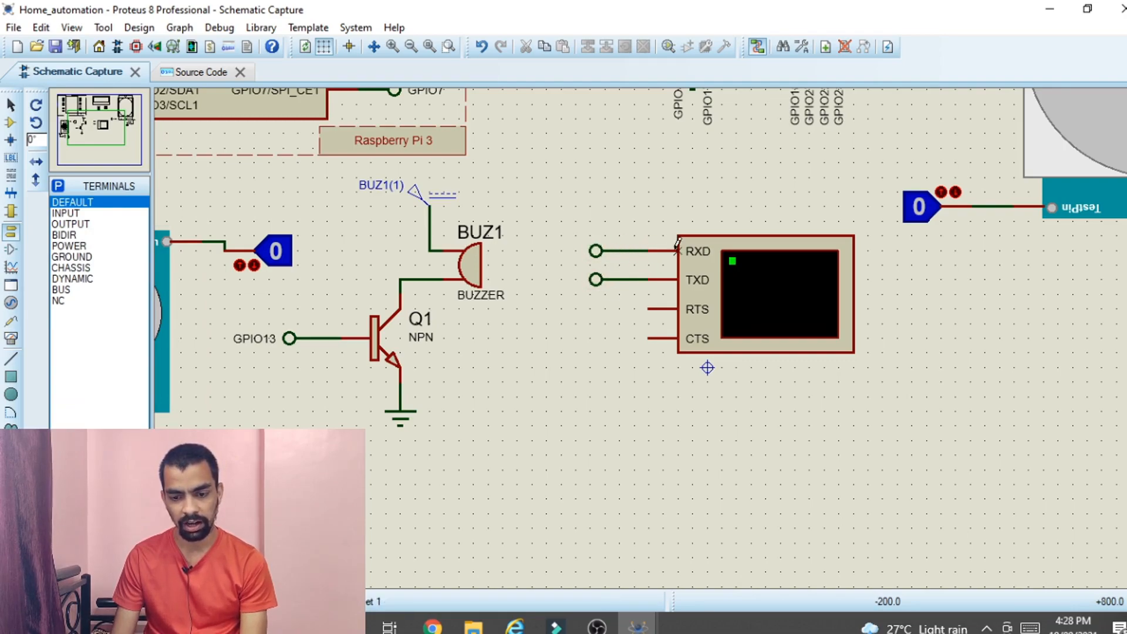
- Cross-label the virtual terminal's connections: TXD for the terminal on its RXD pin and RXD for the one on its TXD pin
double_click(597, 253)
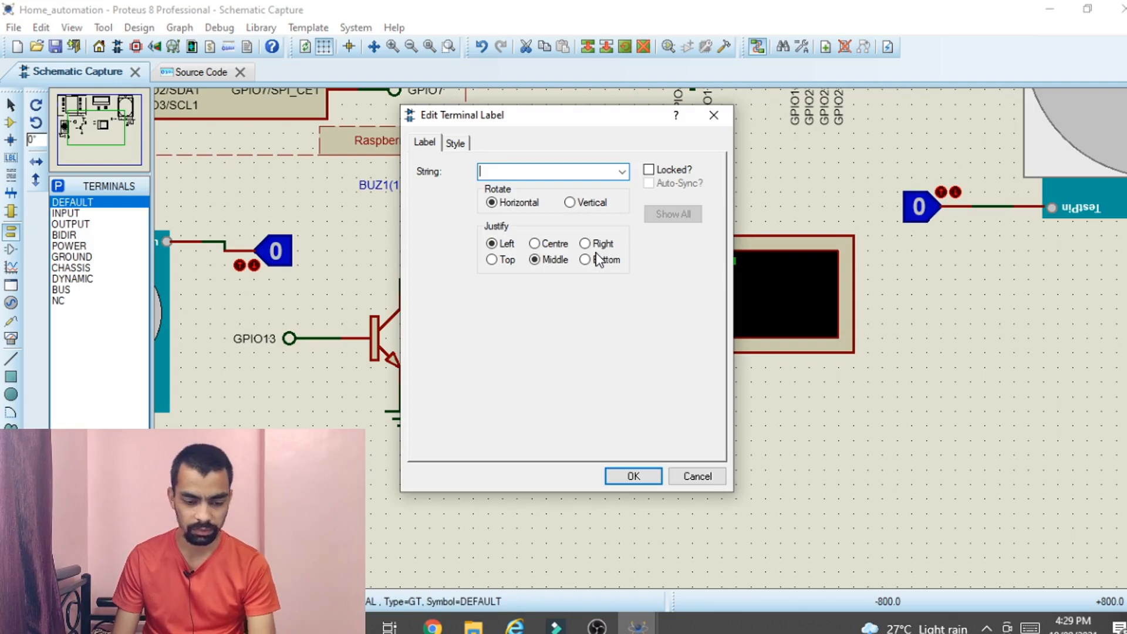
type("TXD")
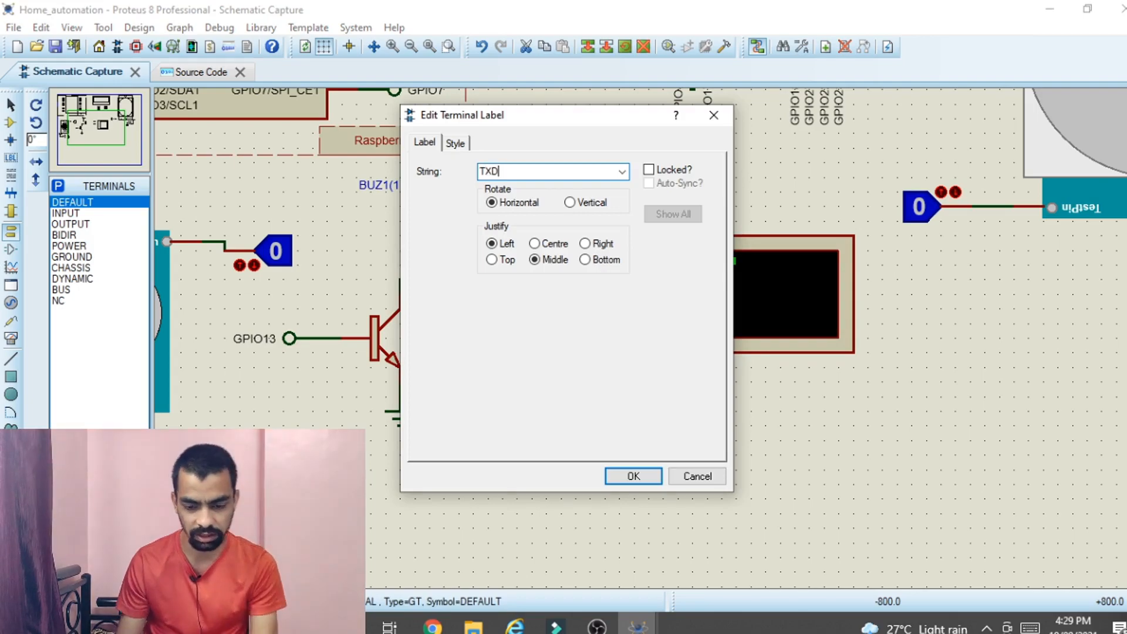
left_click(633, 475)
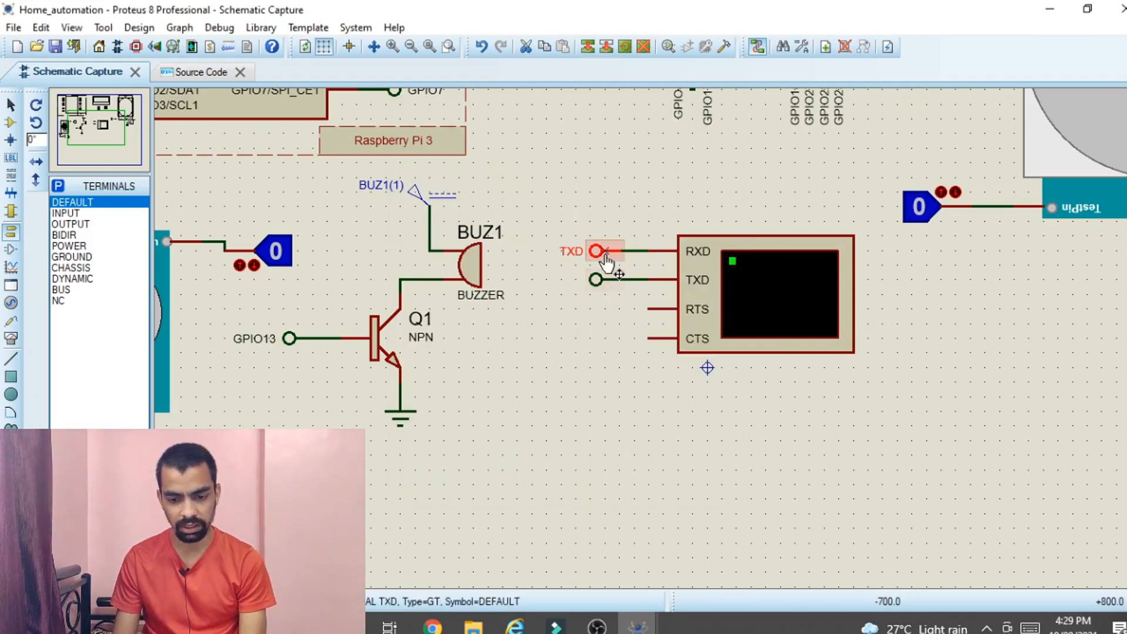
scroll(607, 262, "down", 2)
scroll(365, 236, "up", 3)
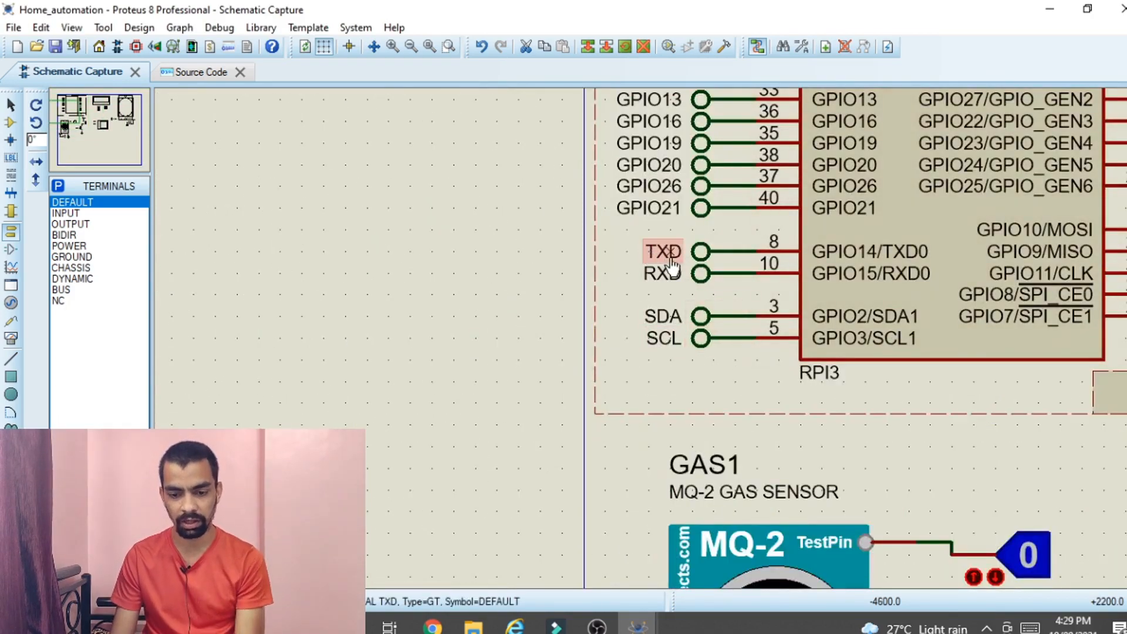
scroll(689, 259, "down", 2)
scroll(706, 263, "up", 3)
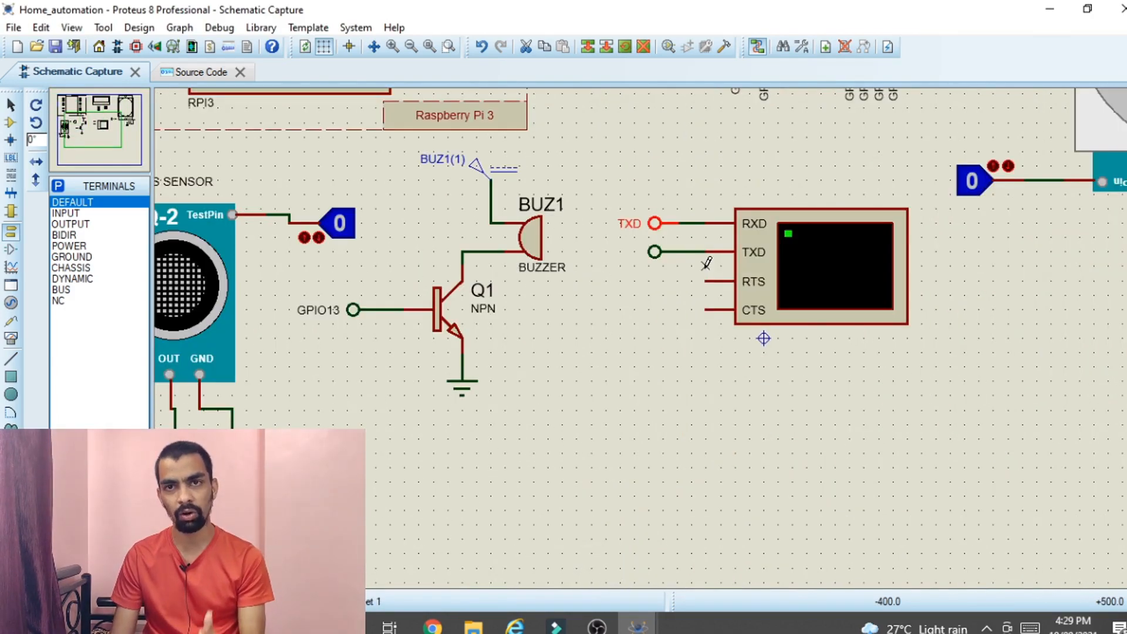
double_click(653, 252)
type("RXD")
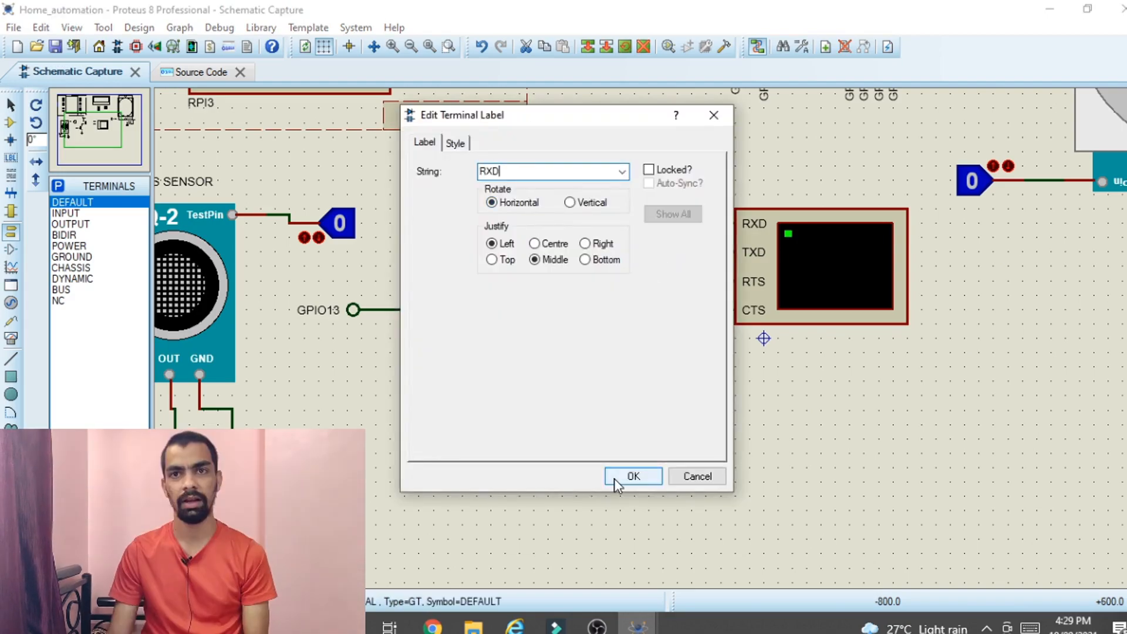
left_click(633, 476)
- Find the MCP3208 A/D converter in the device library and place it in the free area below the buzzer circuit
scroll(638, 337, "down", 1)
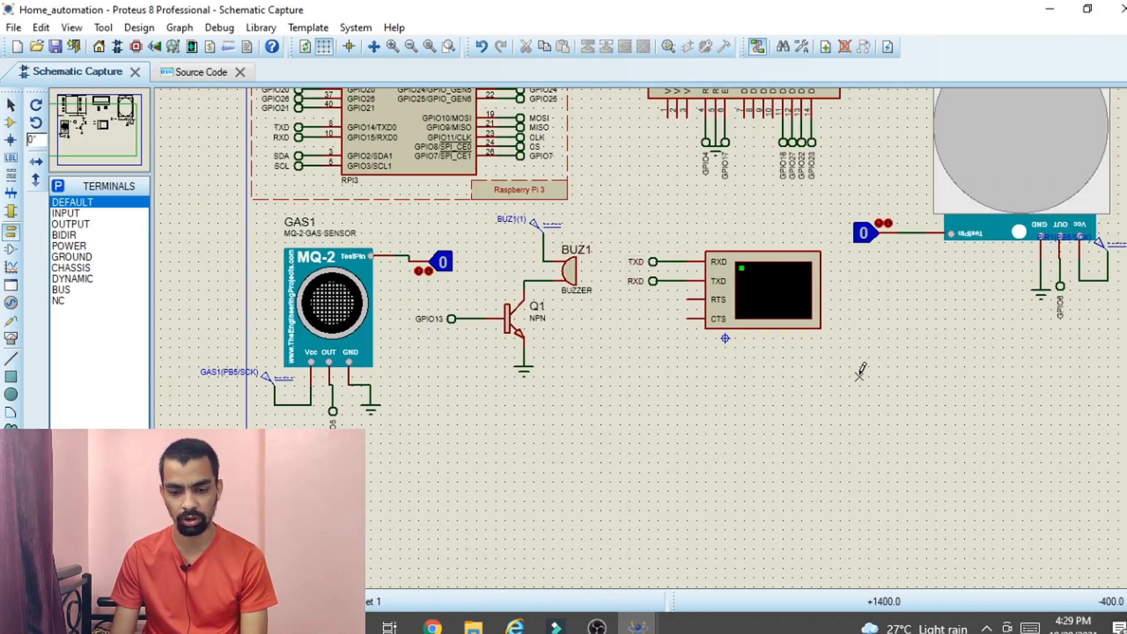
scroll(822, 360, "down", 1)
scroll(815, 355, "up", 1)
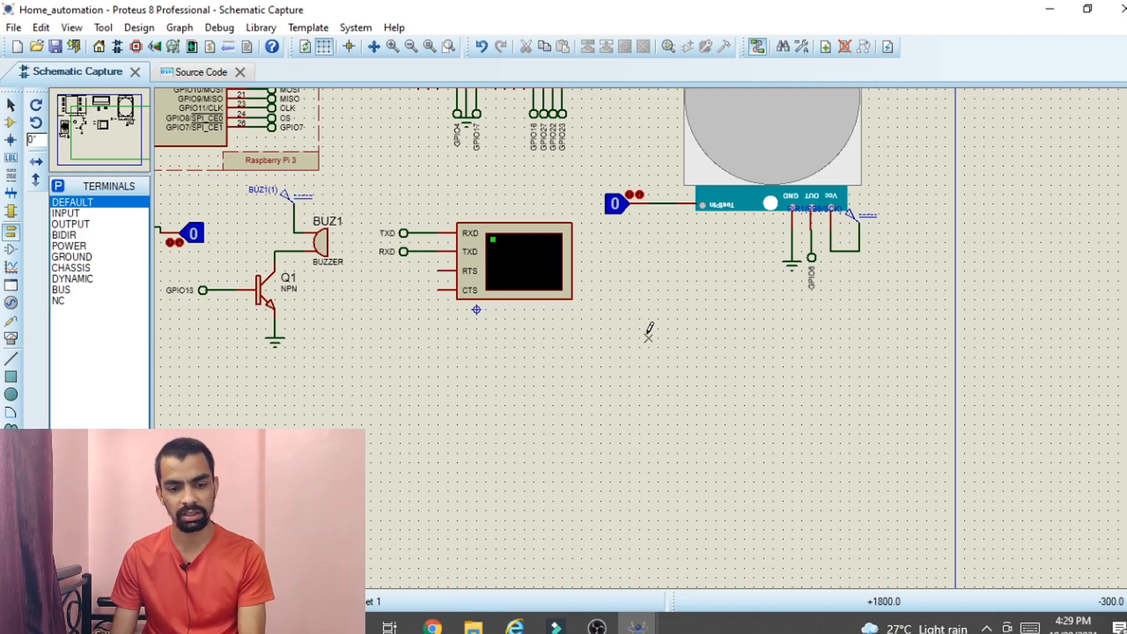
scroll(627, 333, "down", 1)
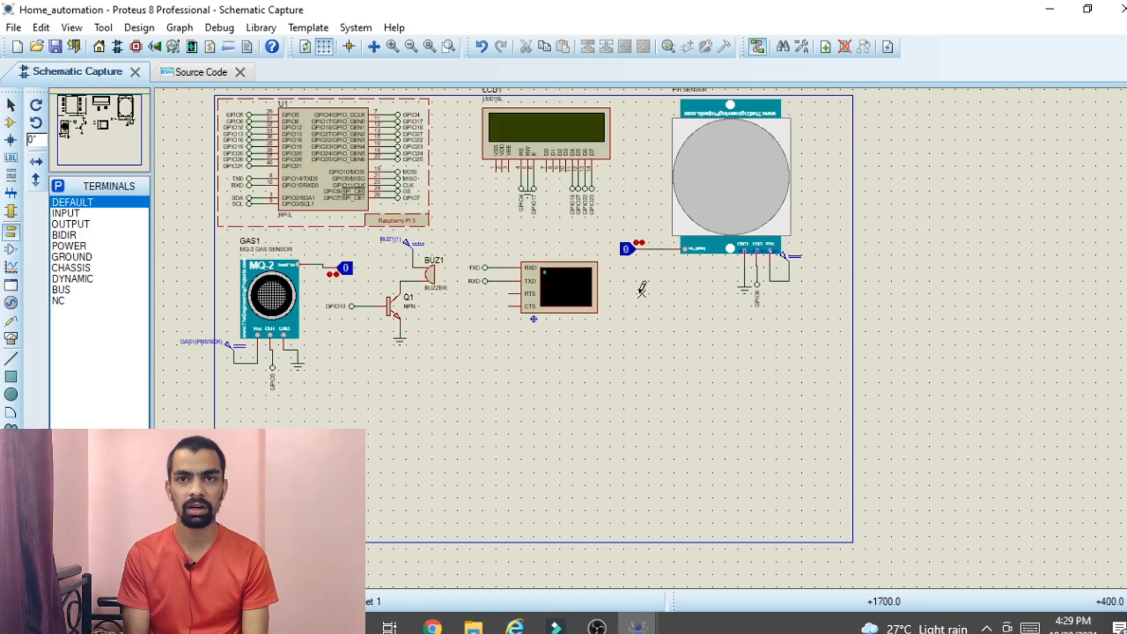
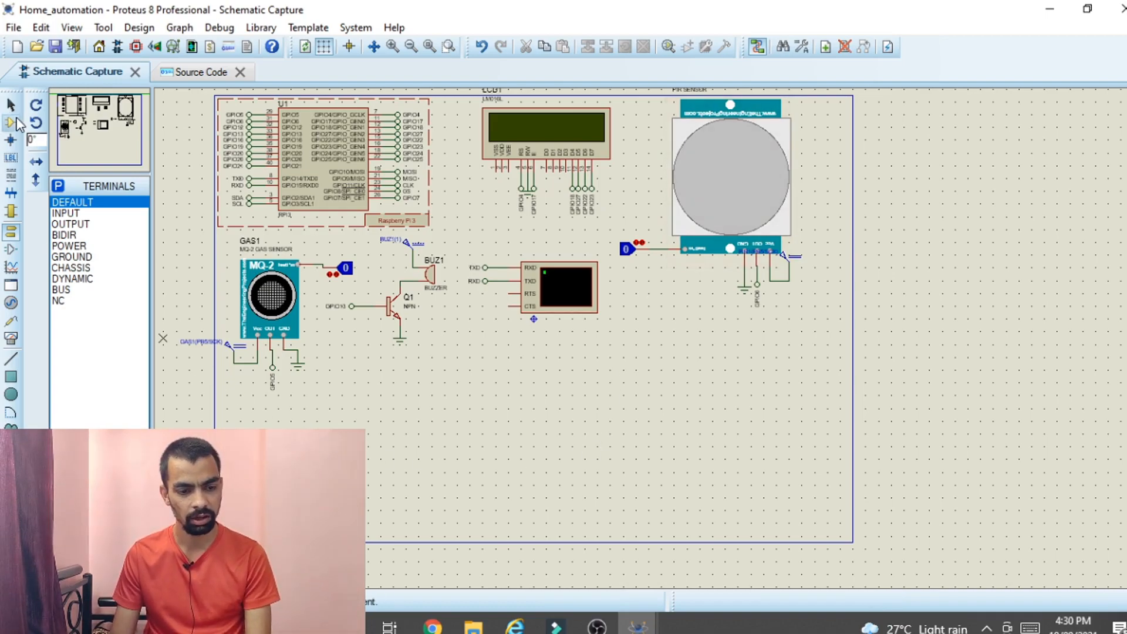
left_click(11, 123)
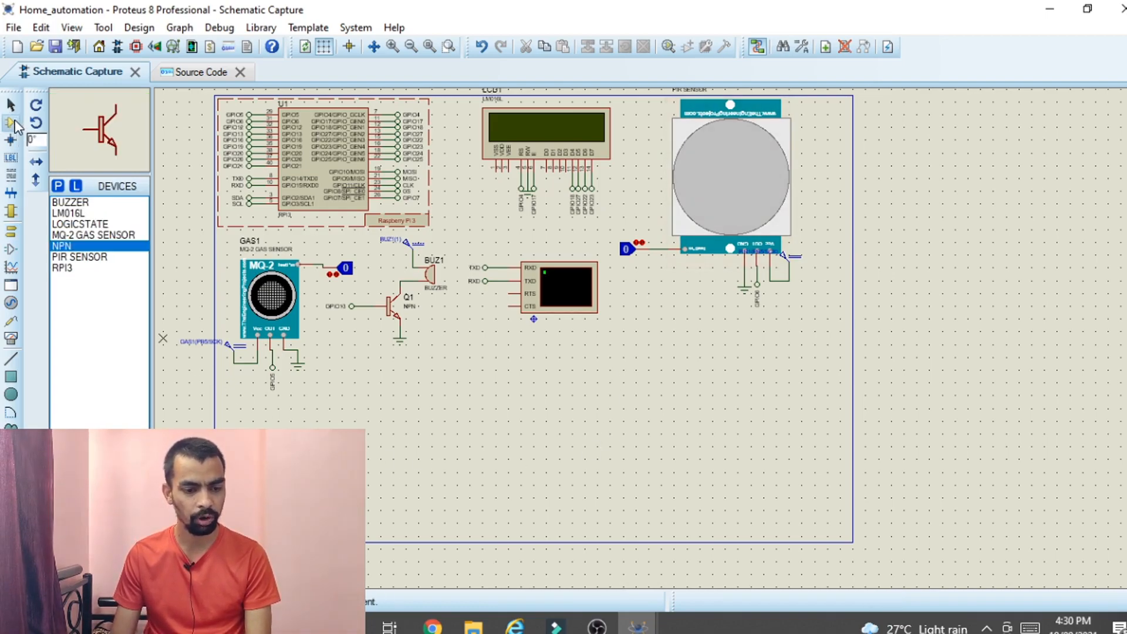
left_click(57, 185)
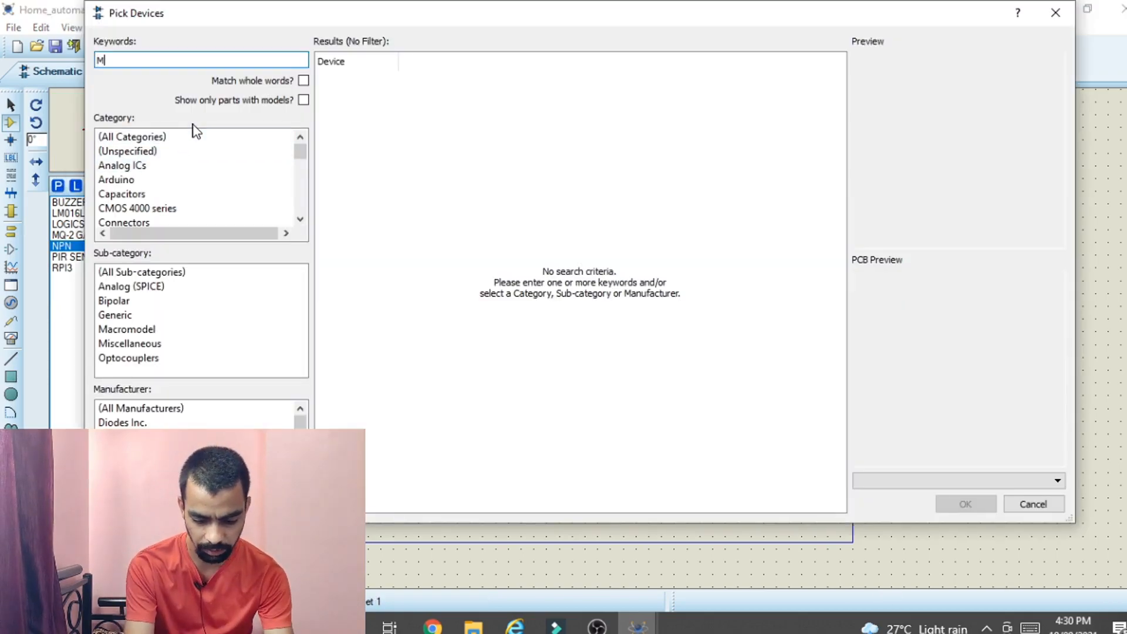
type("MCP3208")
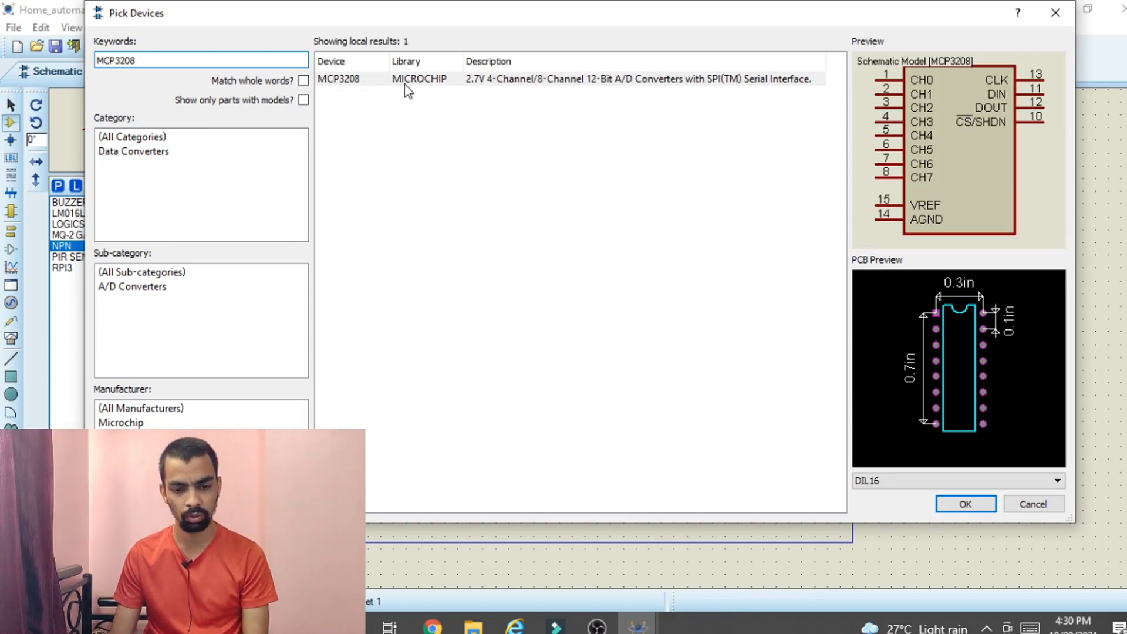
left_click(403, 80)
left_click(966, 503)
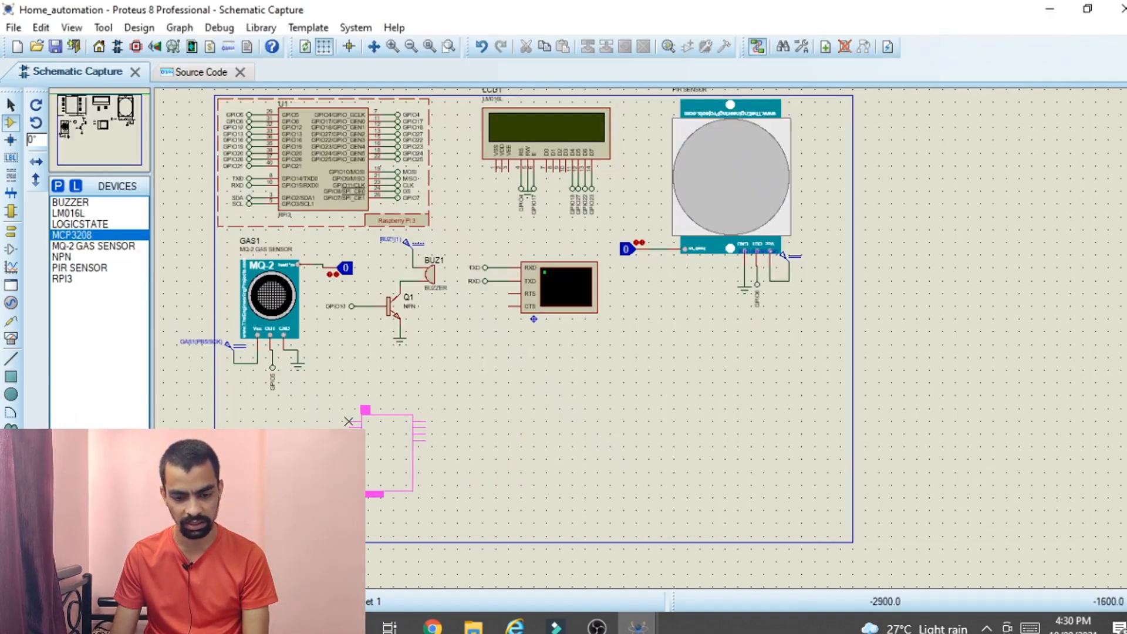
left_click(422, 422)
- Place four default terminals beside the MCP3208's CLK, DIN, DOUT and CS/SHDN pins and select them as a block
scroll(446, 440, "up", 2)
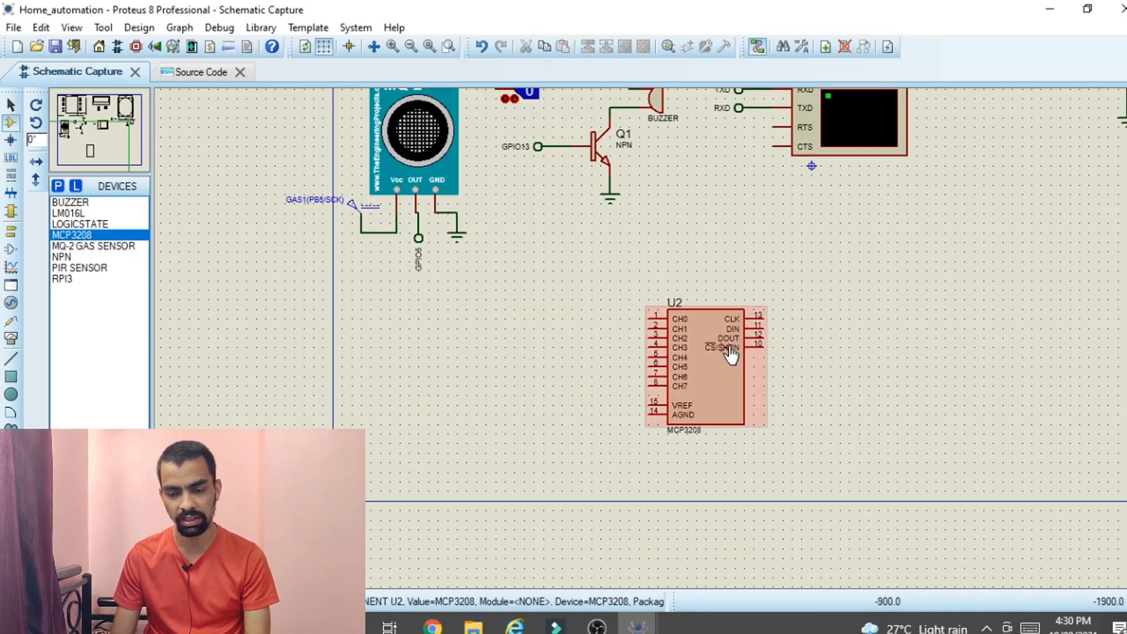
scroll(731, 353, "down", 2)
scroll(640, 191, "up", 2)
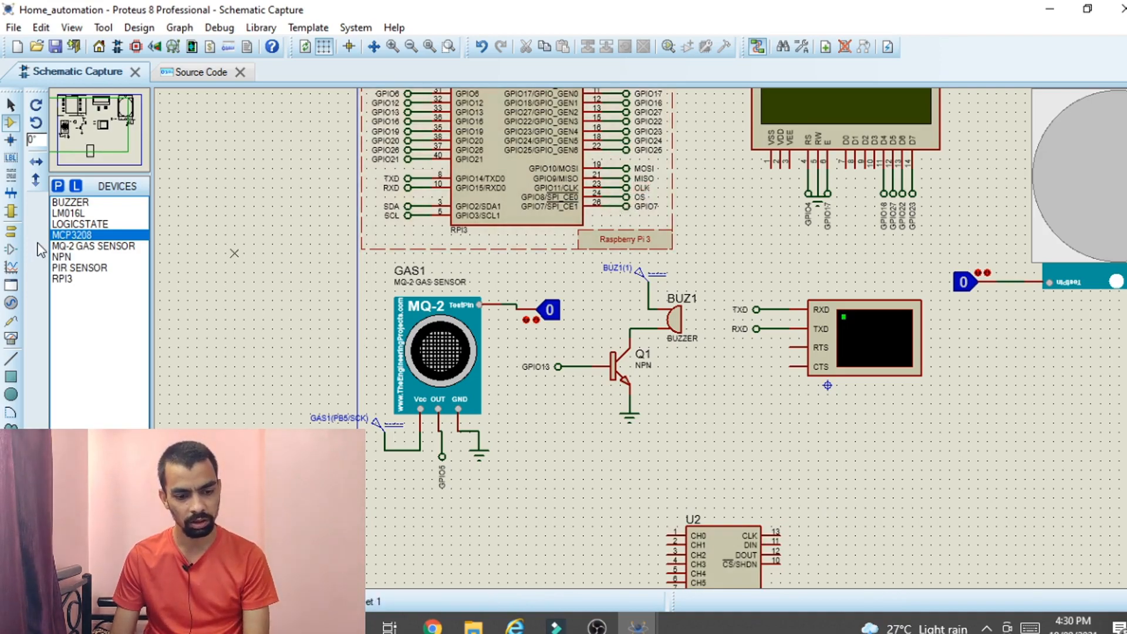
left_click(9, 232)
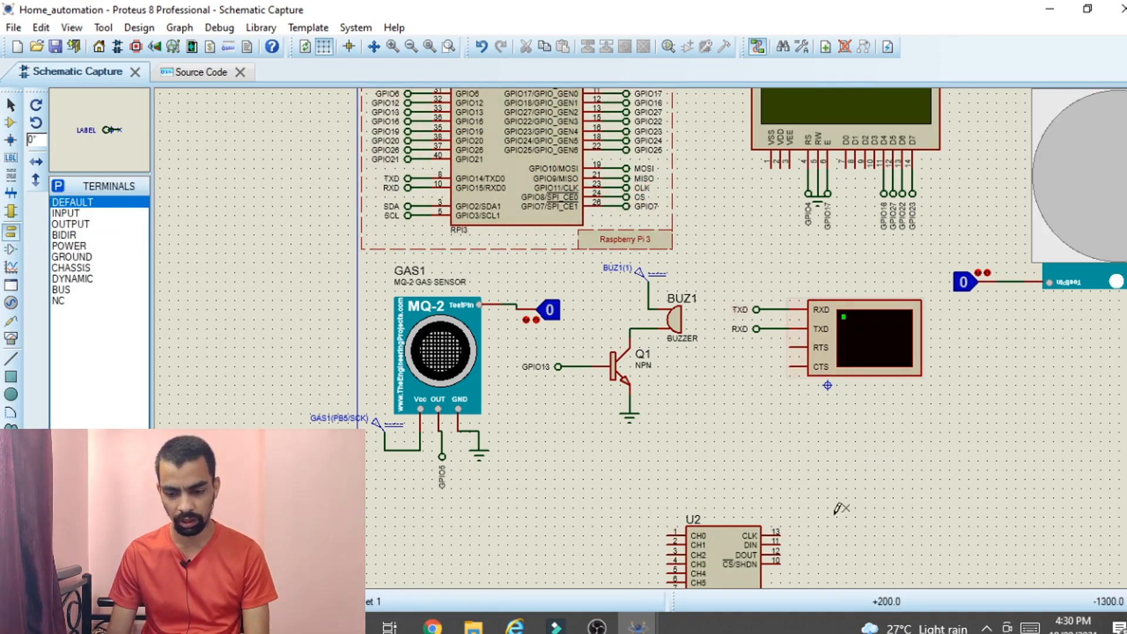
left_click(813, 534)
scroll(813, 534, "up", 2)
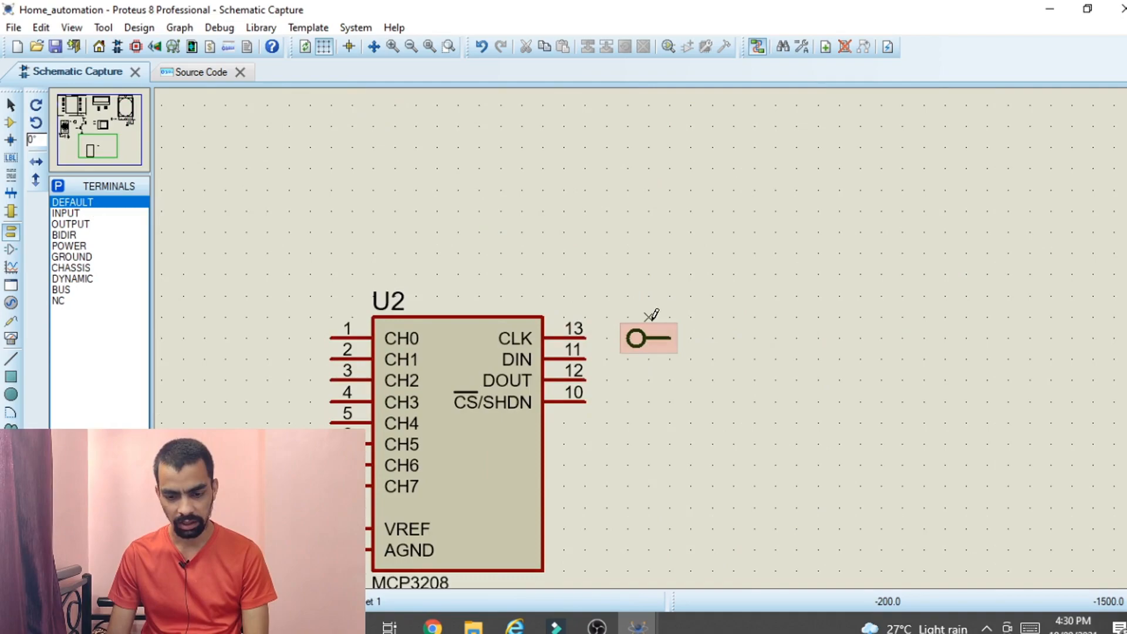
right_click(658, 328)
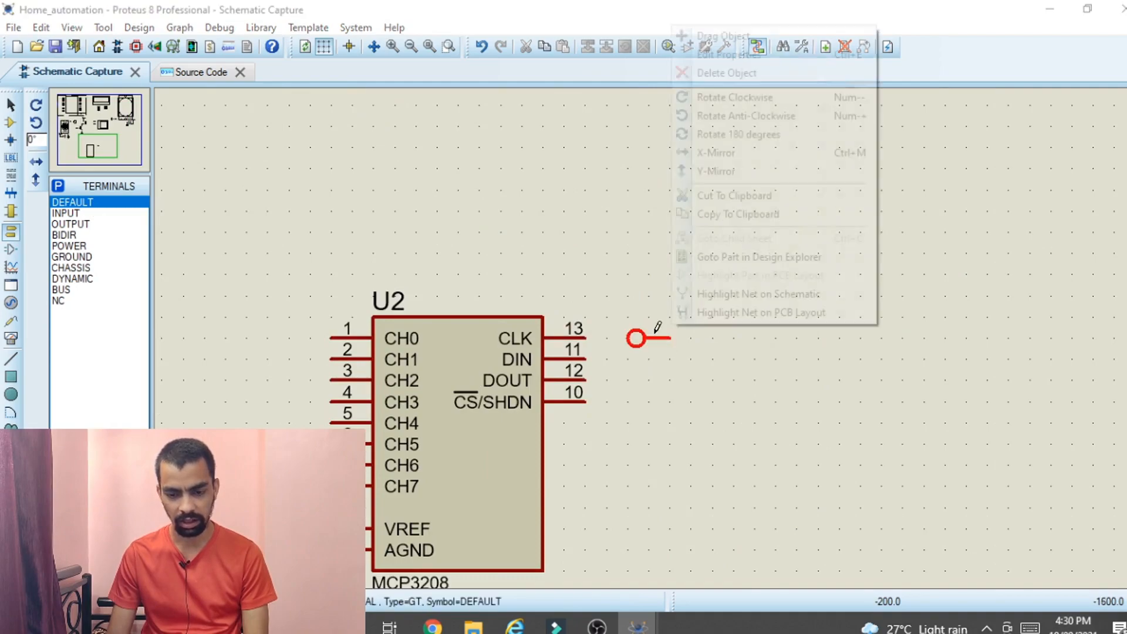
left_click(875, 360)
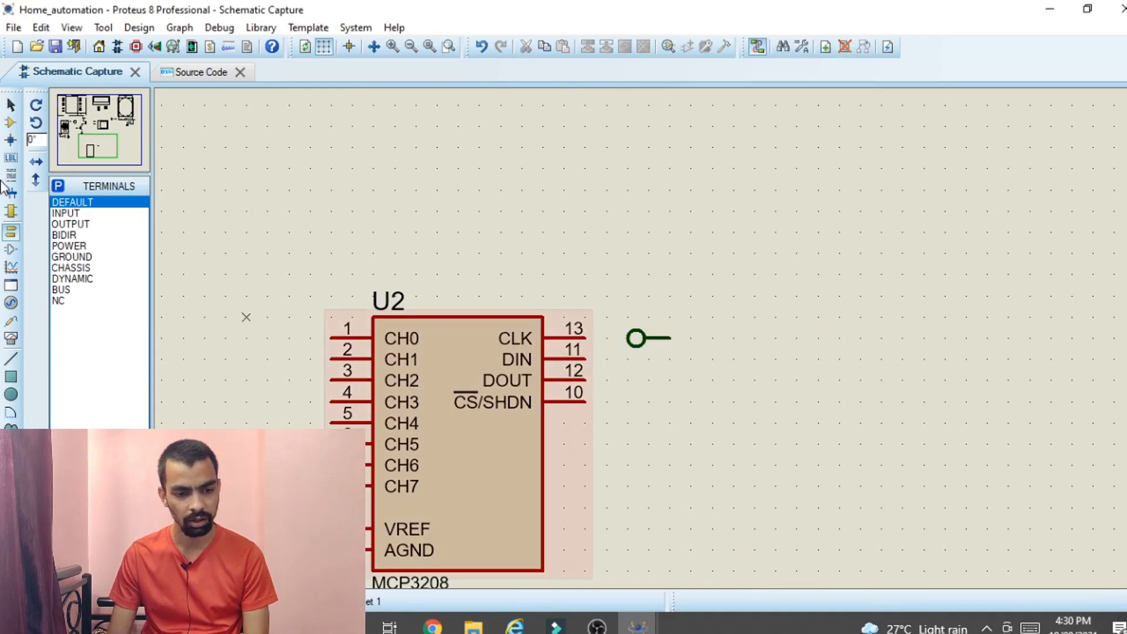
left_click(70, 207)
left_click(648, 358)
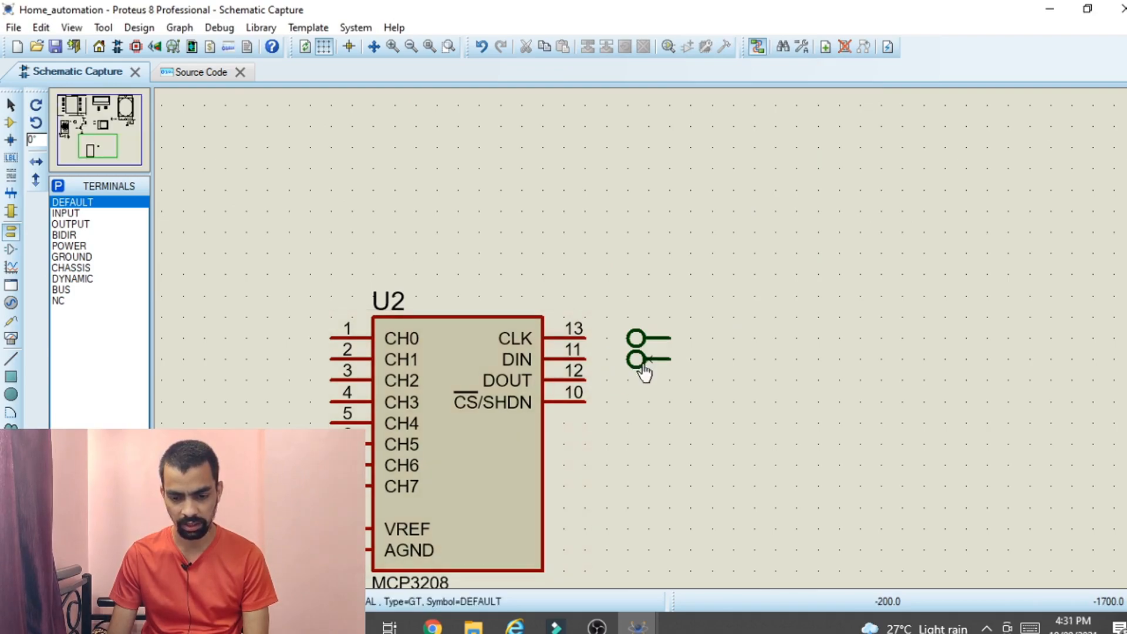
left_click(648, 380)
left_click(648, 402)
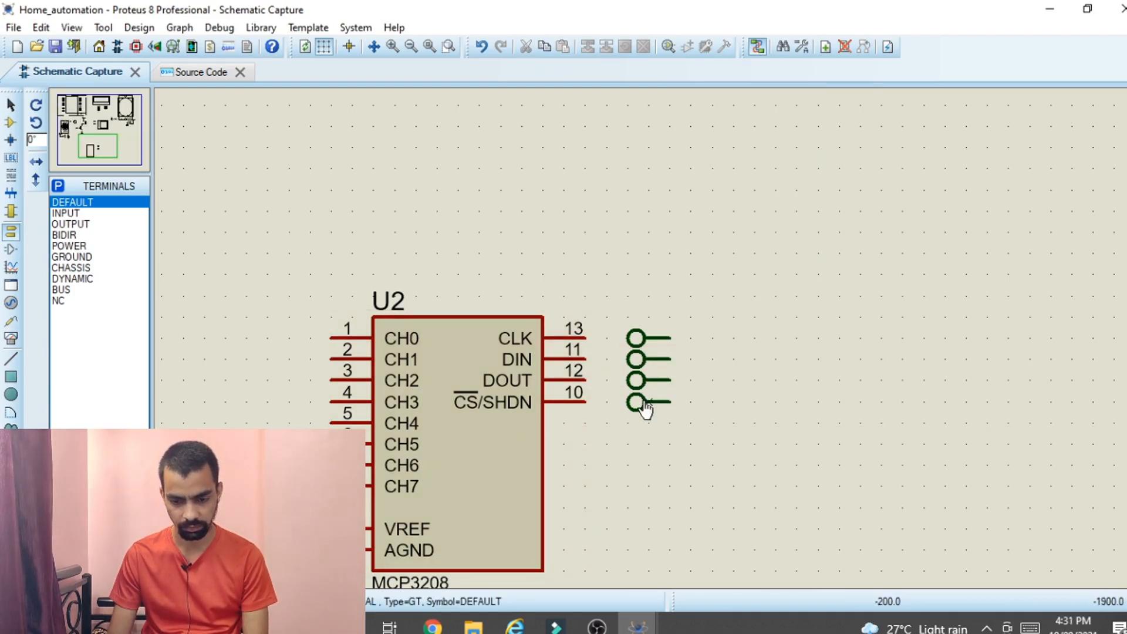
left_click_drag(606, 316, 691, 423)
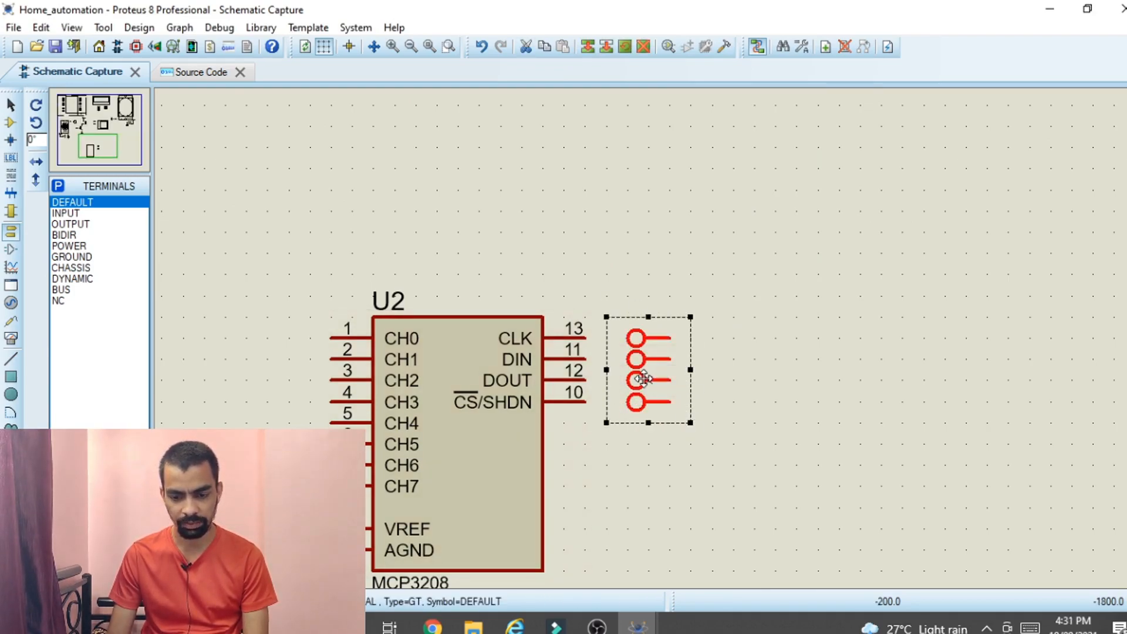
right_click(658, 379)
left_click(756, 75)
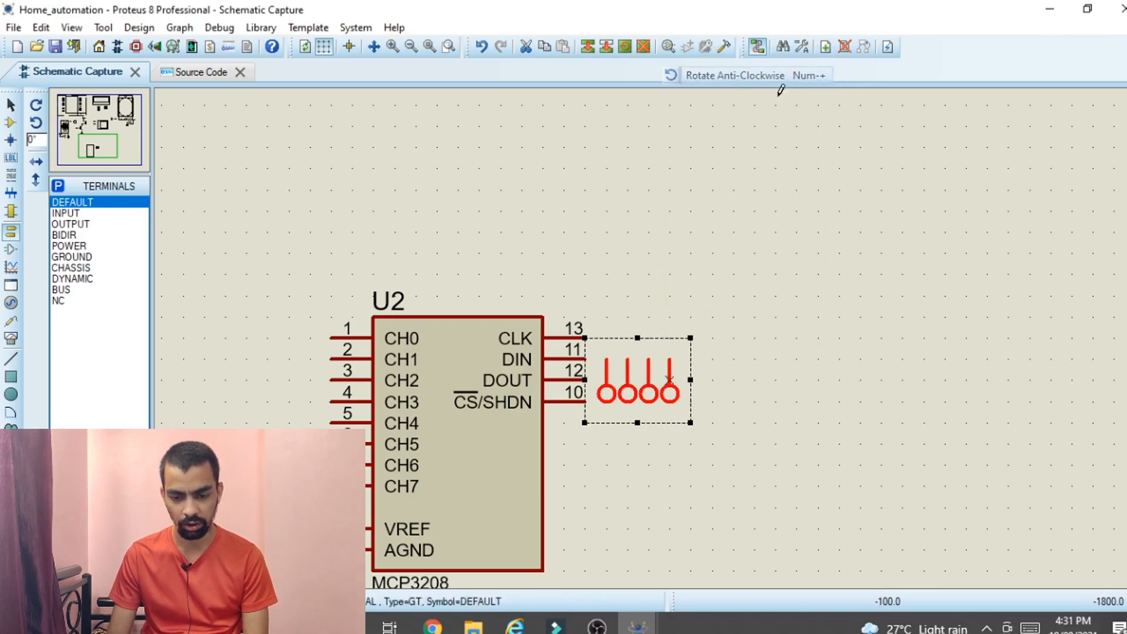
right_click(644, 374)
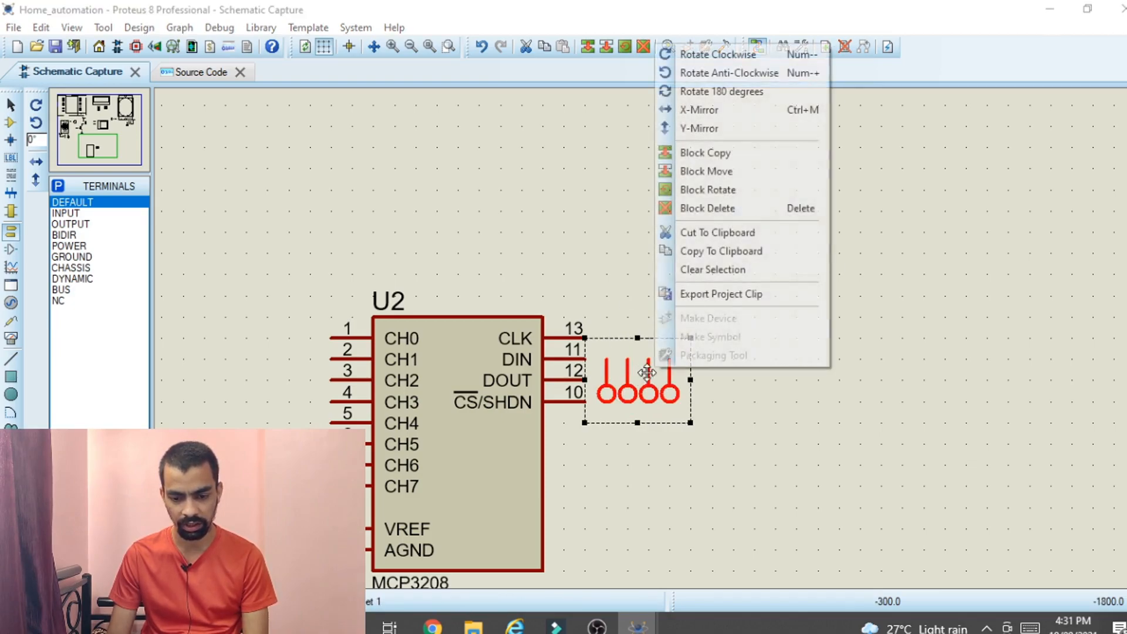
left_click(710, 54)
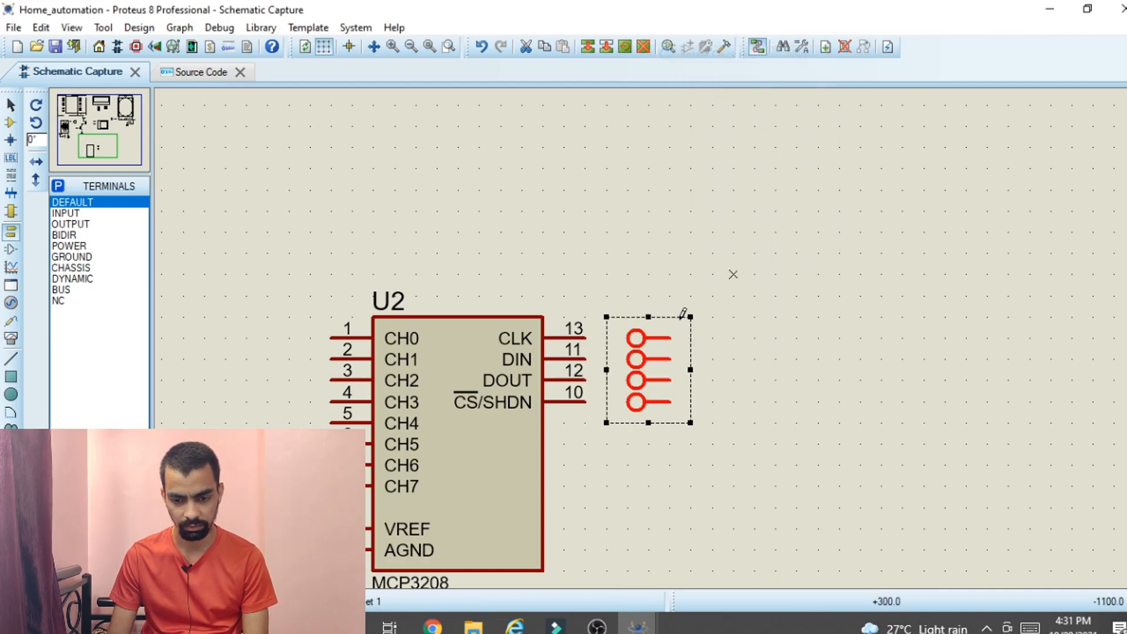
- Rotate the selected four-terminal block 180 degrees and move it closer to the MCP3208's output-side pins
right_click(638, 370)
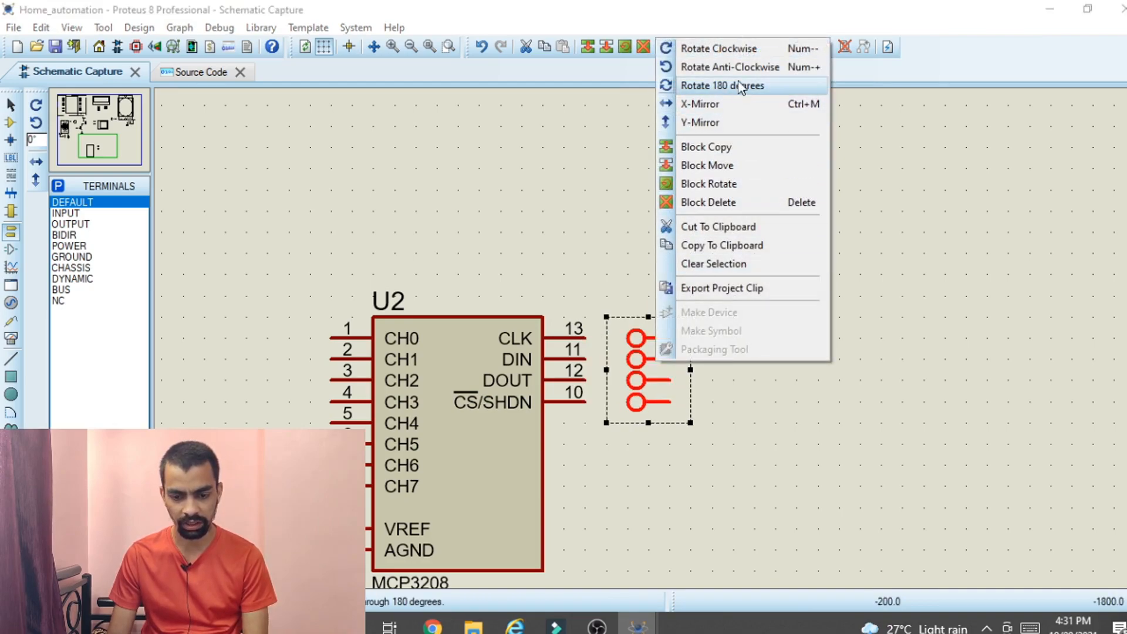
left_click(722, 86)
mouse_move(655, 334)
left_mouse_down()
mouse_move(655, 354)
mouse_move(634, 333)
left_mouse_up()
- Wire the MCP3208's CLK, DIN, DOUT and CS/SHDN pins to the four terminals facing them
left_click(585, 338)
left_click(606, 338)
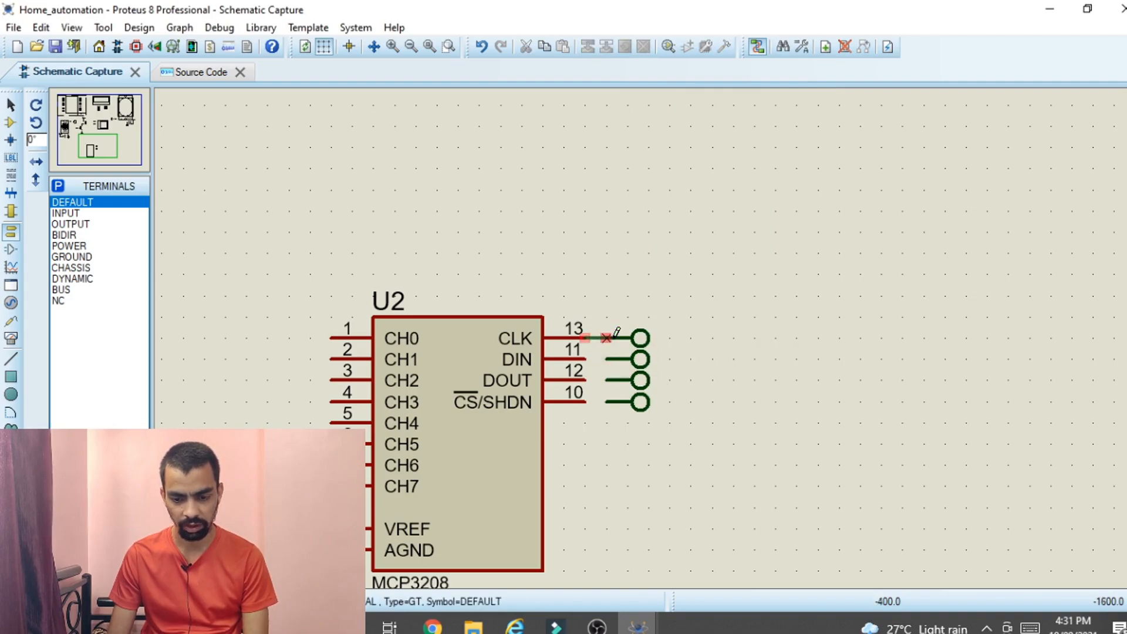
left_click(586, 359)
left_click(606, 360)
left_click(585, 380)
left_click(606, 381)
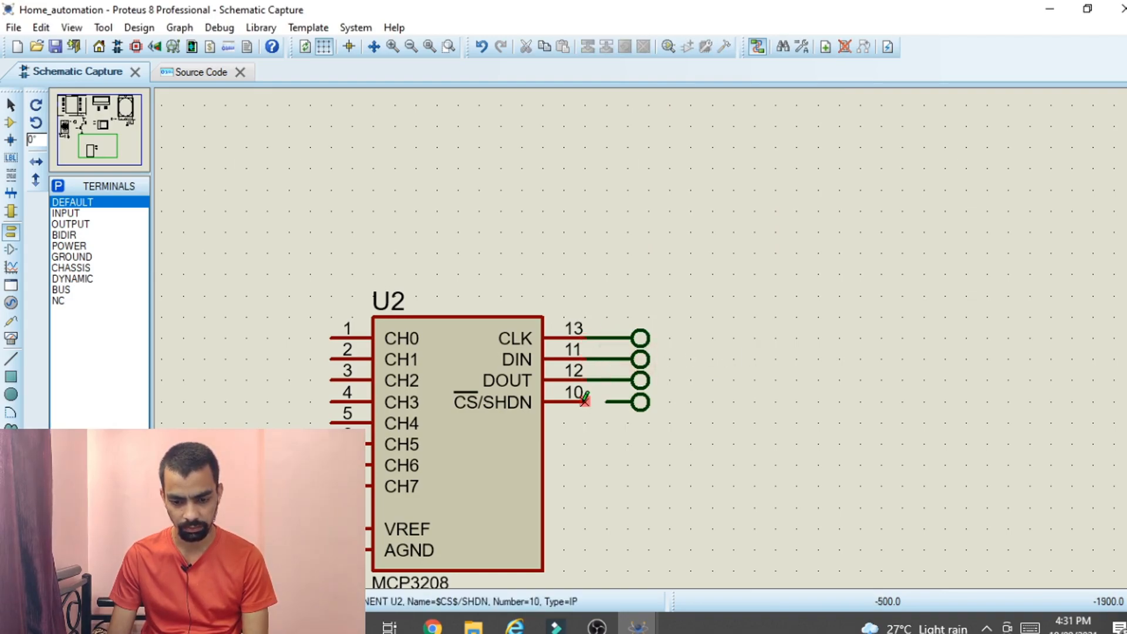
left_click(585, 400)
left_click(605, 402)
- Check the Raspberry Pi's SPI terminal names and label the terminal on the MCP3208's CLK pin CLK
scroll(684, 397, "down", 3)
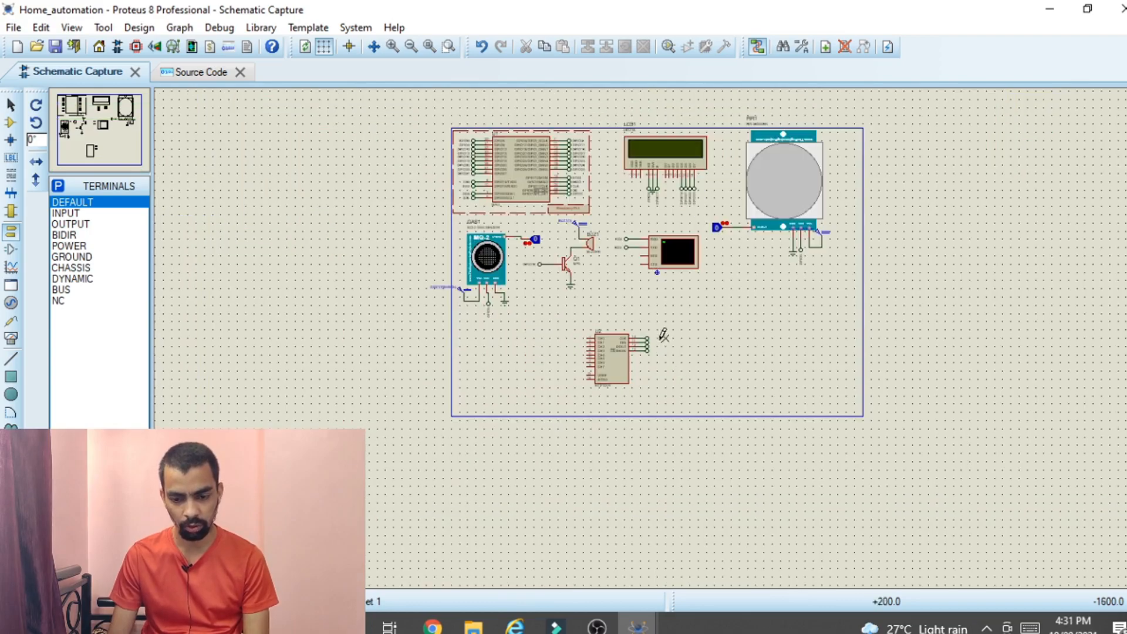
scroll(663, 334, "up", 2)
scroll(650, 329, "down", 1)
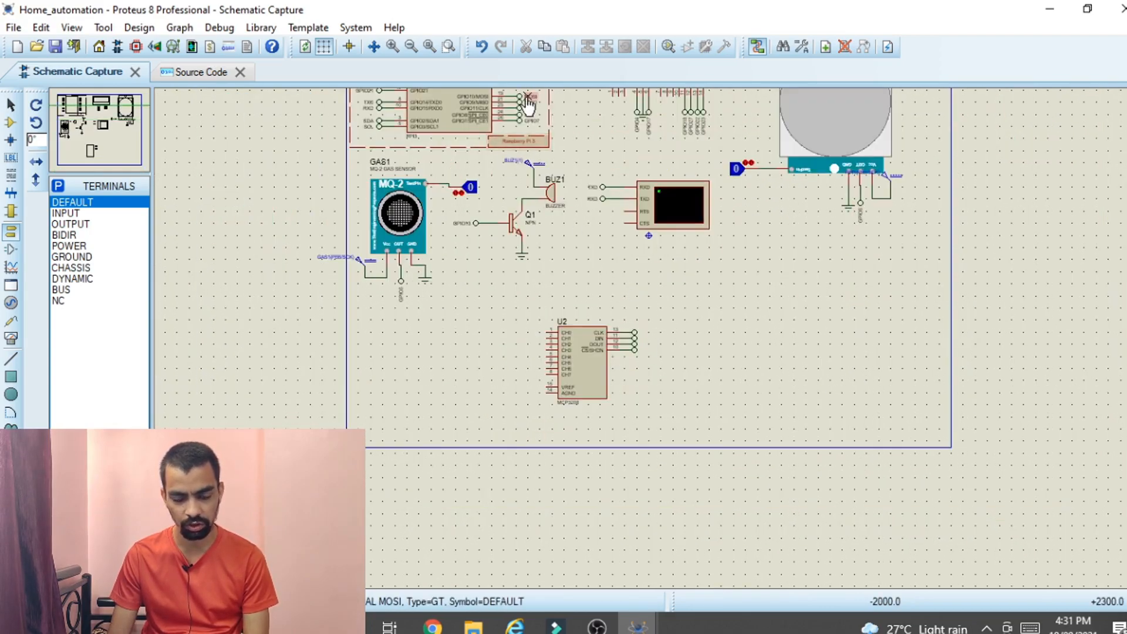
scroll(528, 111, "up", 4)
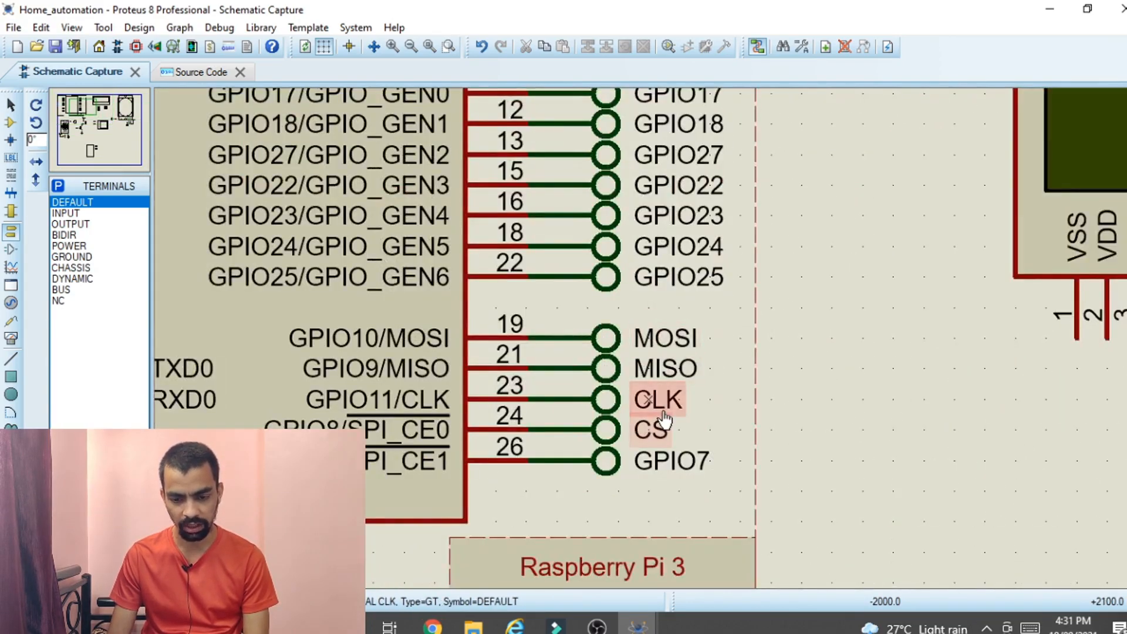
scroll(646, 403, "down", 5)
scroll(717, 467, "up", 4)
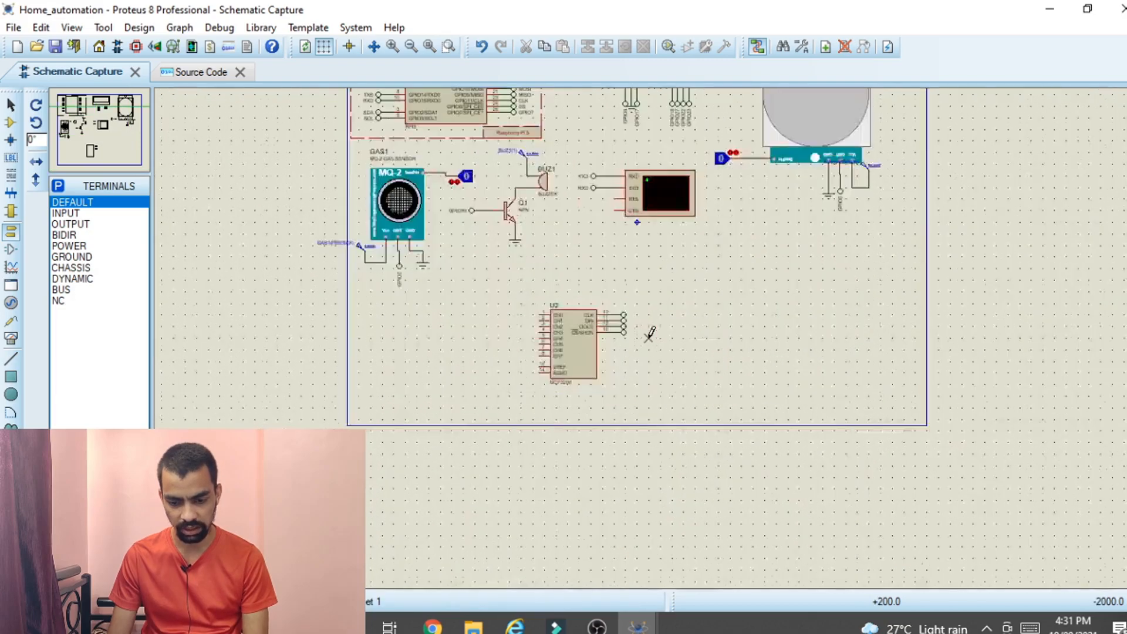
double_click(592, 286)
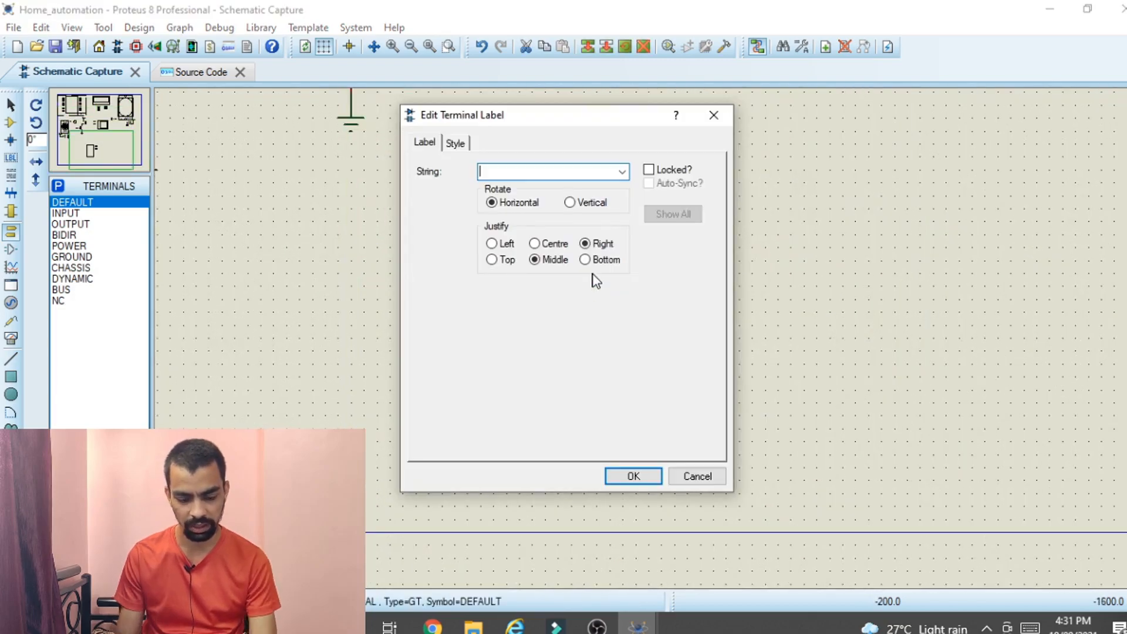
type("CLK")
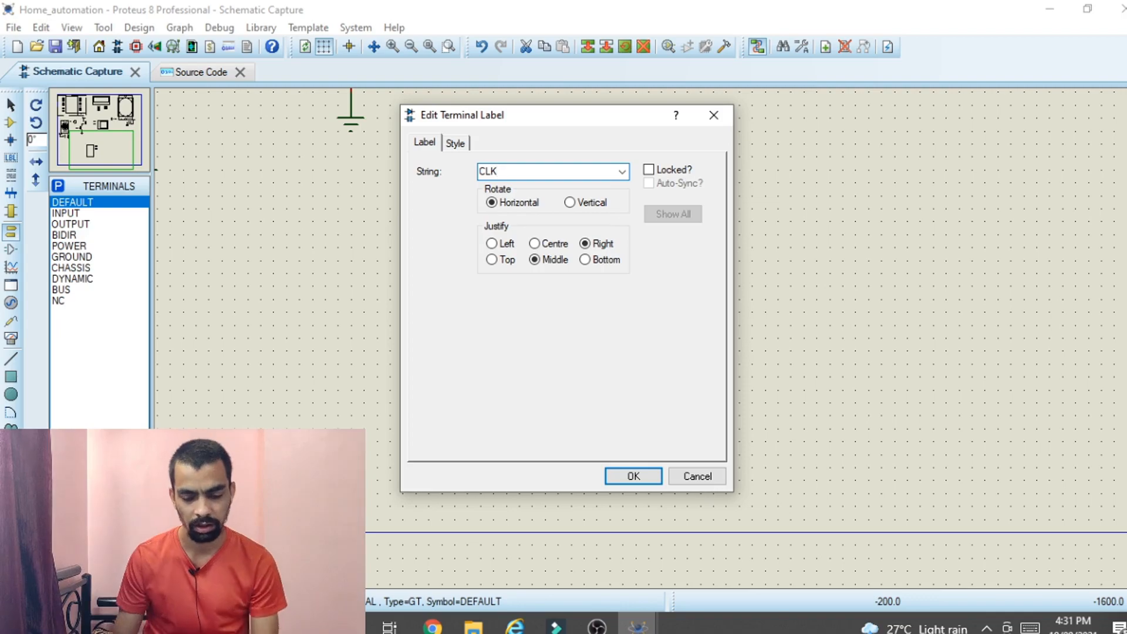
left_click(631, 480)
scroll(649, 340, "down", 1)
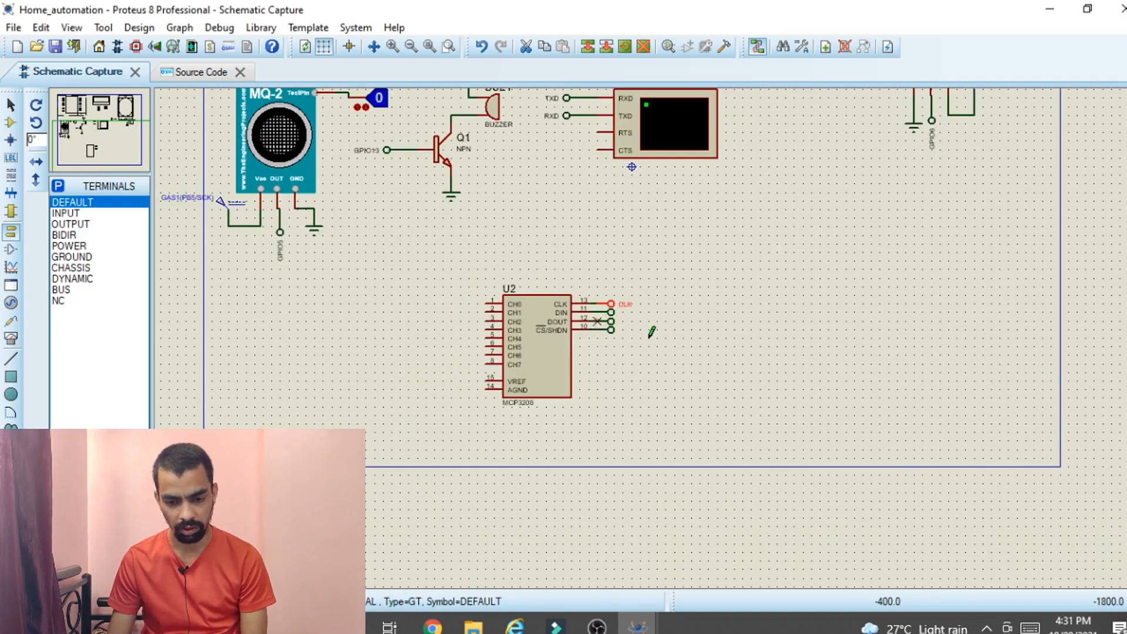
- Check the Raspberry Pi's SPI terminal names and label the terminal on the MCP3208's DIN pin MOSI
scroll(593, 314, "up", 2)
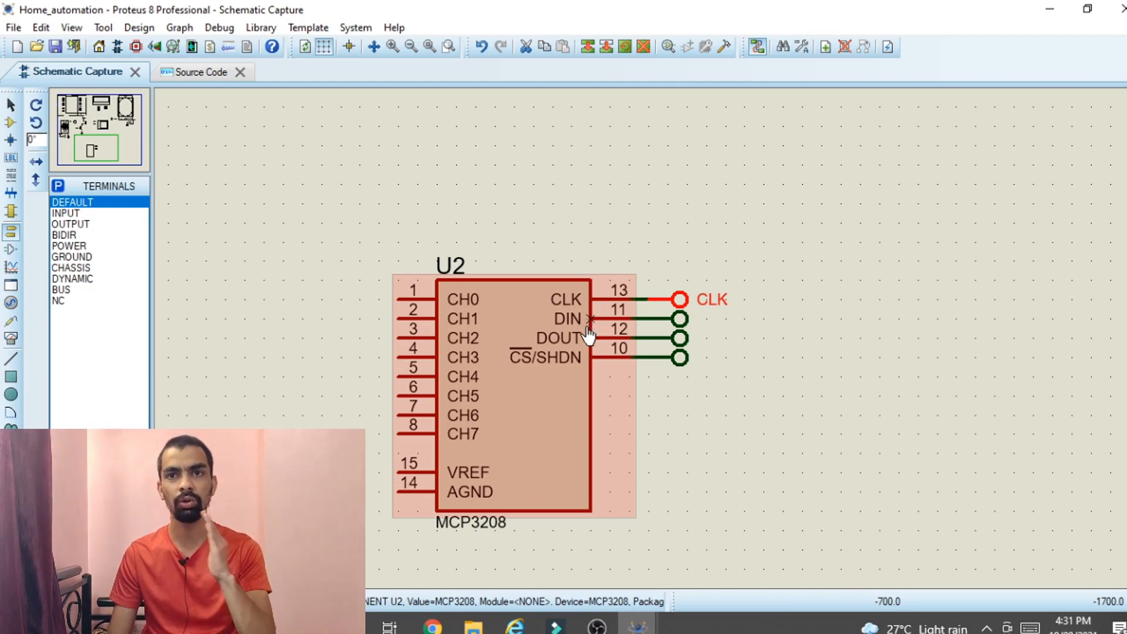
scroll(650, 346, "down", 3)
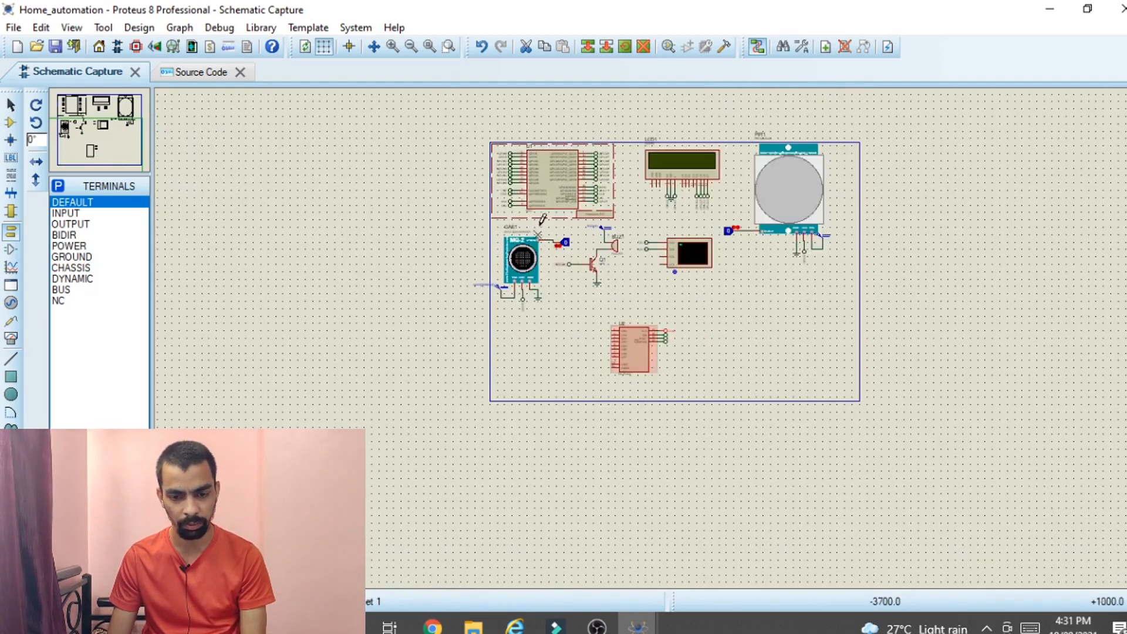
scroll(651, 334, "up", 2)
scroll(651, 332, "up", 3)
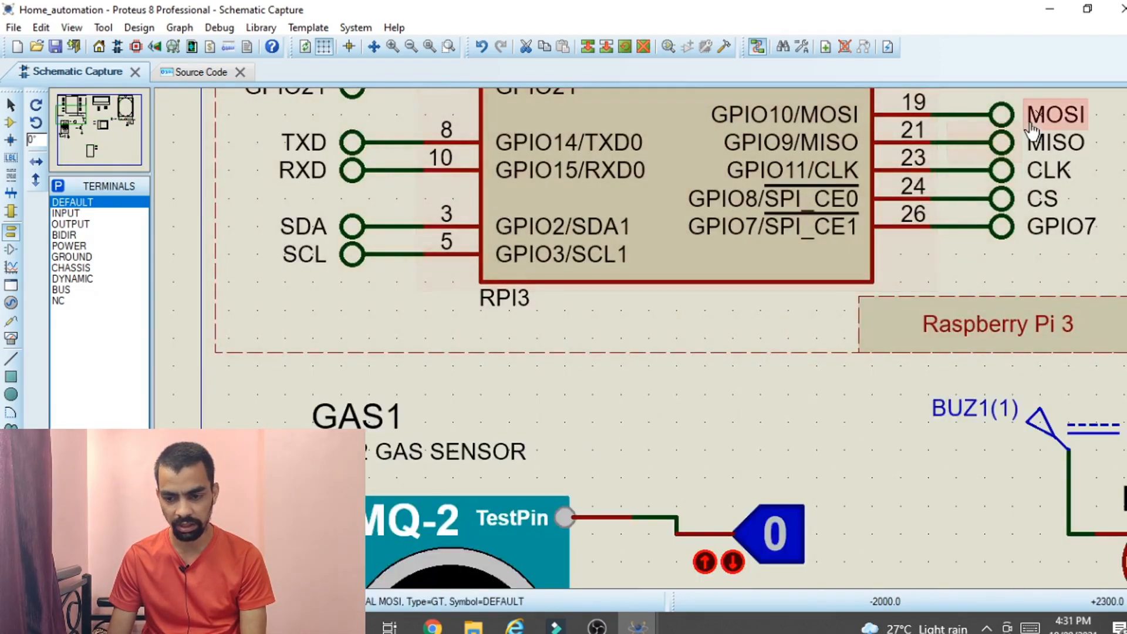
scroll(1039, 121, "down", 3)
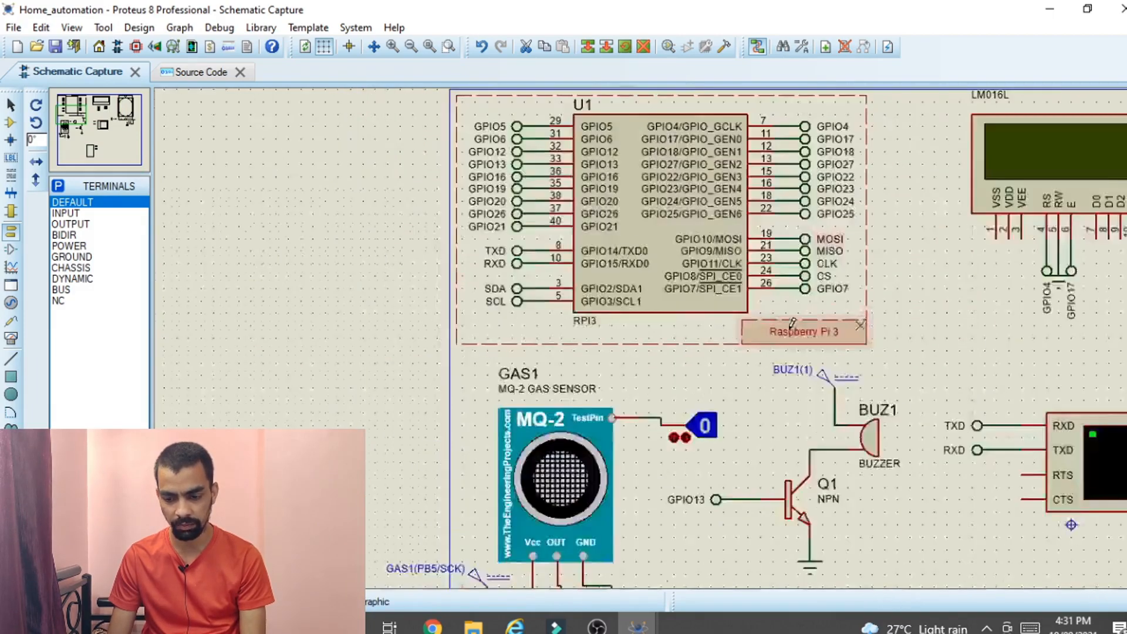
scroll(699, 323, "up", 2)
scroll(699, 322, "up", 2)
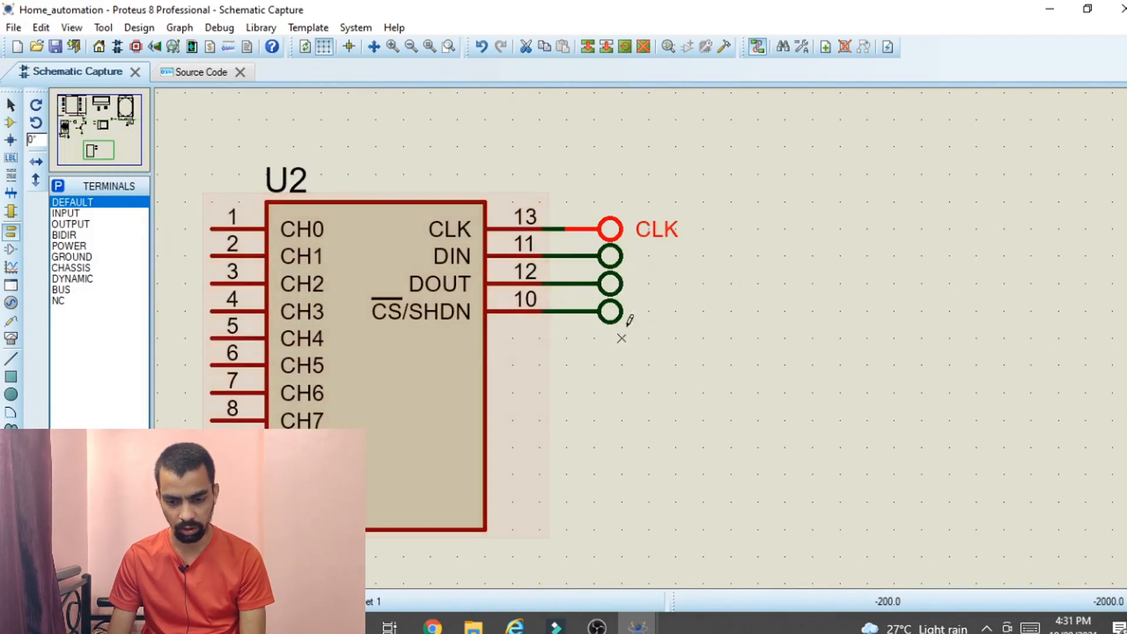
double_click(610, 257)
type("M")
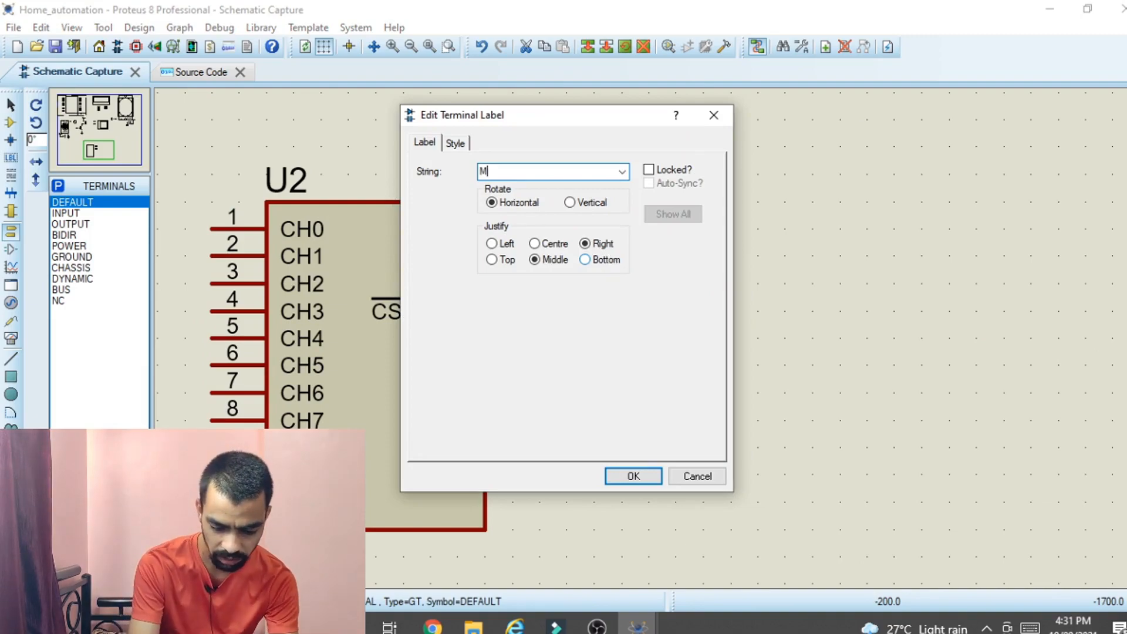
type("OSI")
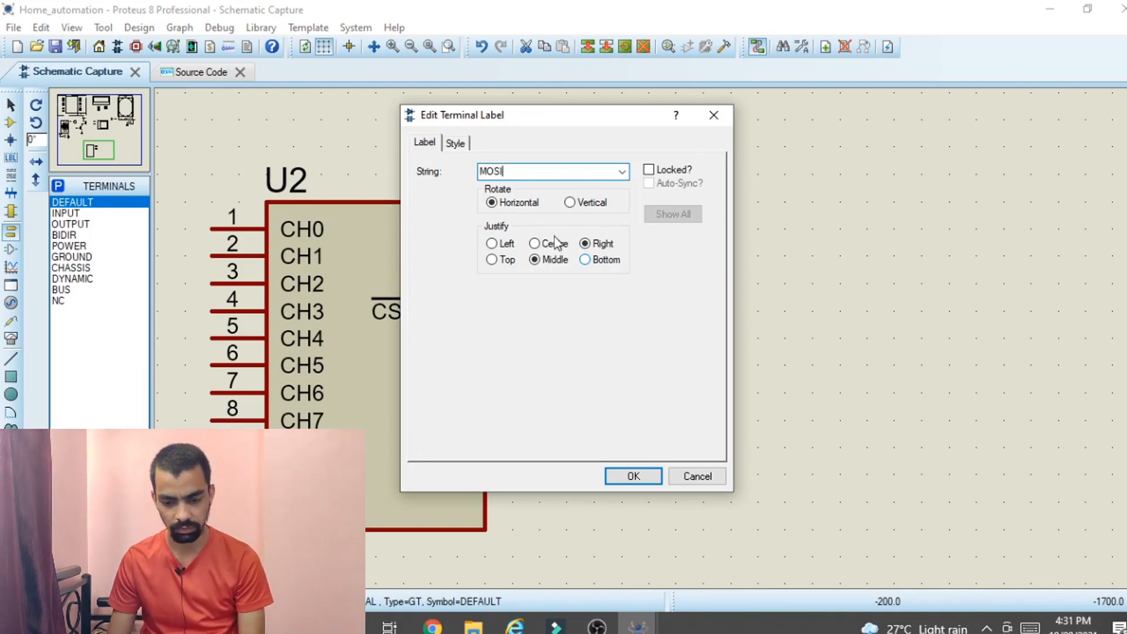
left_click(639, 473)
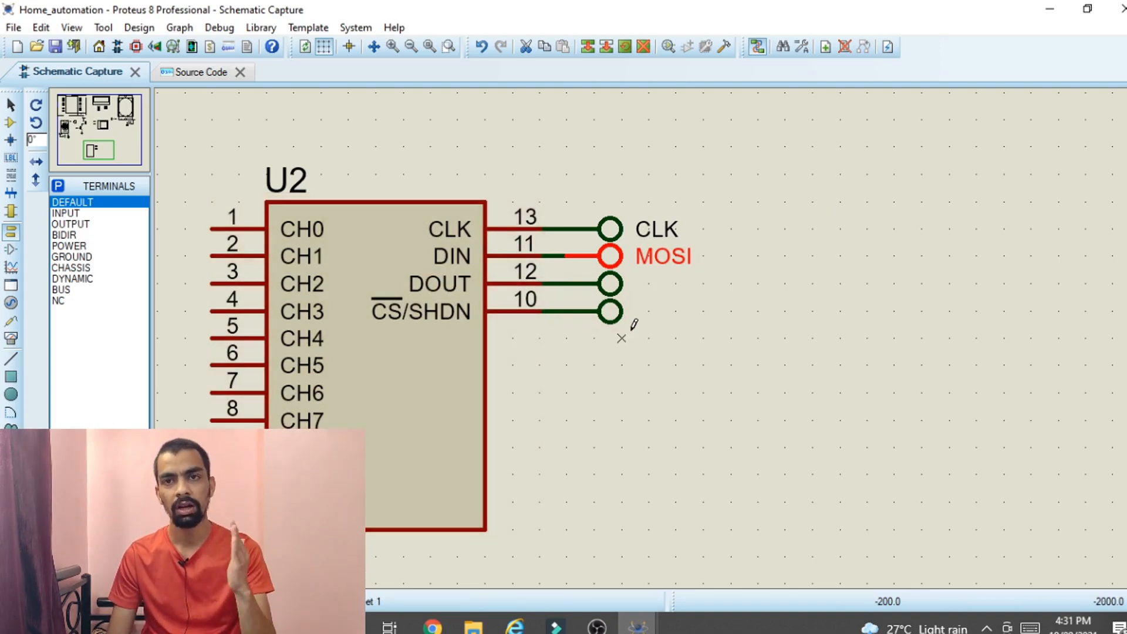
- Check the Raspberry Pi's SPI terminal names and label the terminal on the MCP3208's DOUT pin MISO
scroll(638, 329, "down", 3)
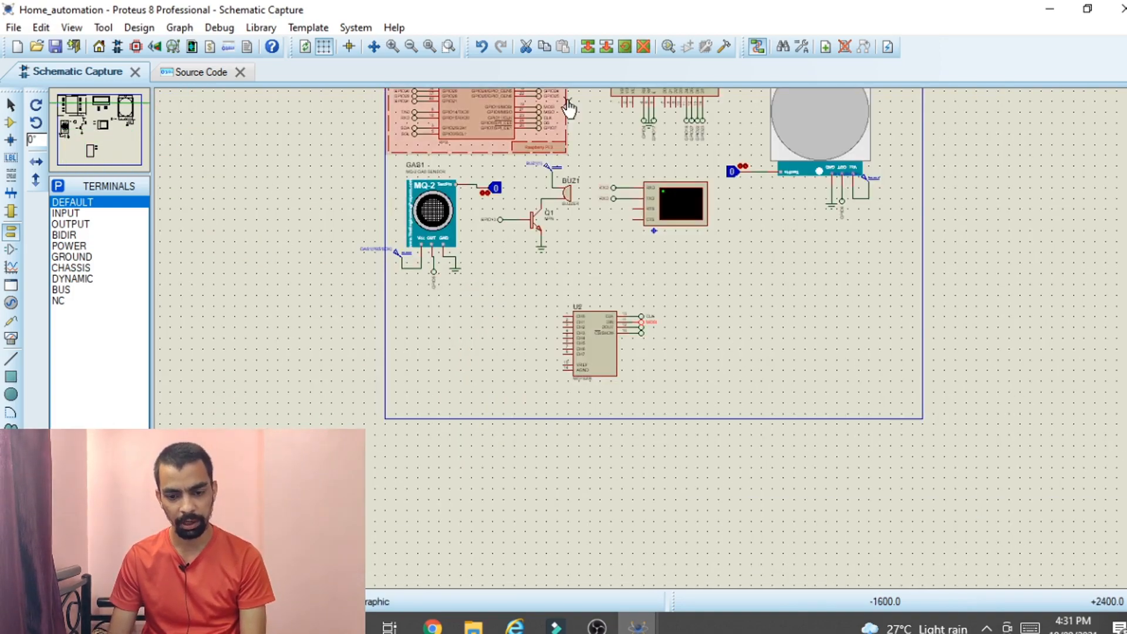
scroll(568, 108, "up", 3)
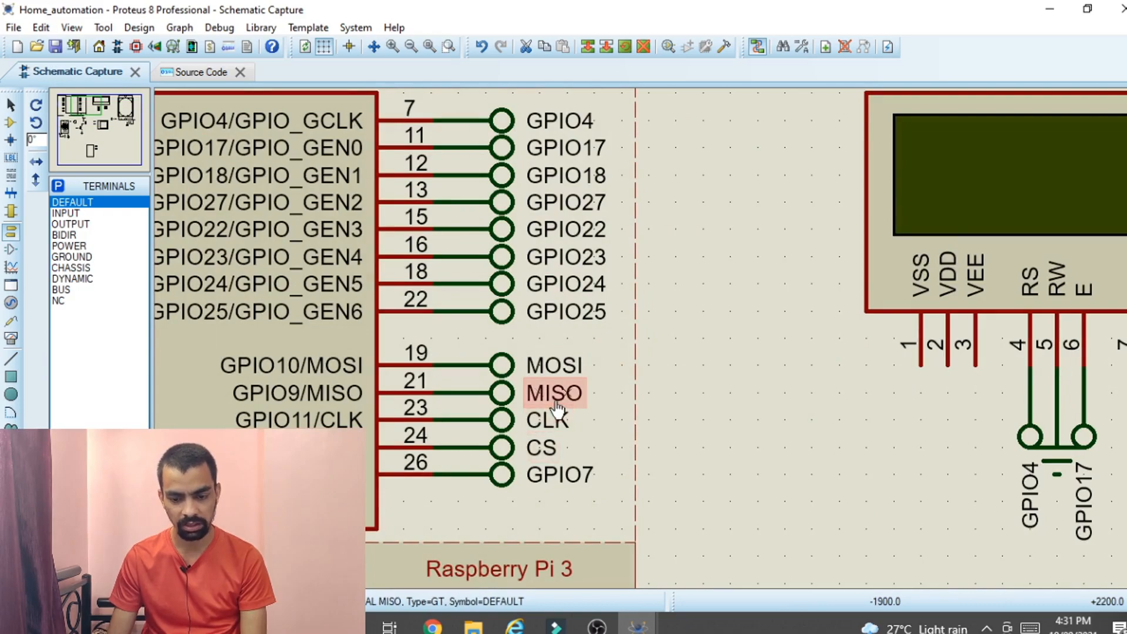
scroll(543, 405, "down", 2)
scroll(692, 405, "down", 3)
scroll(611, 307, "up", 5)
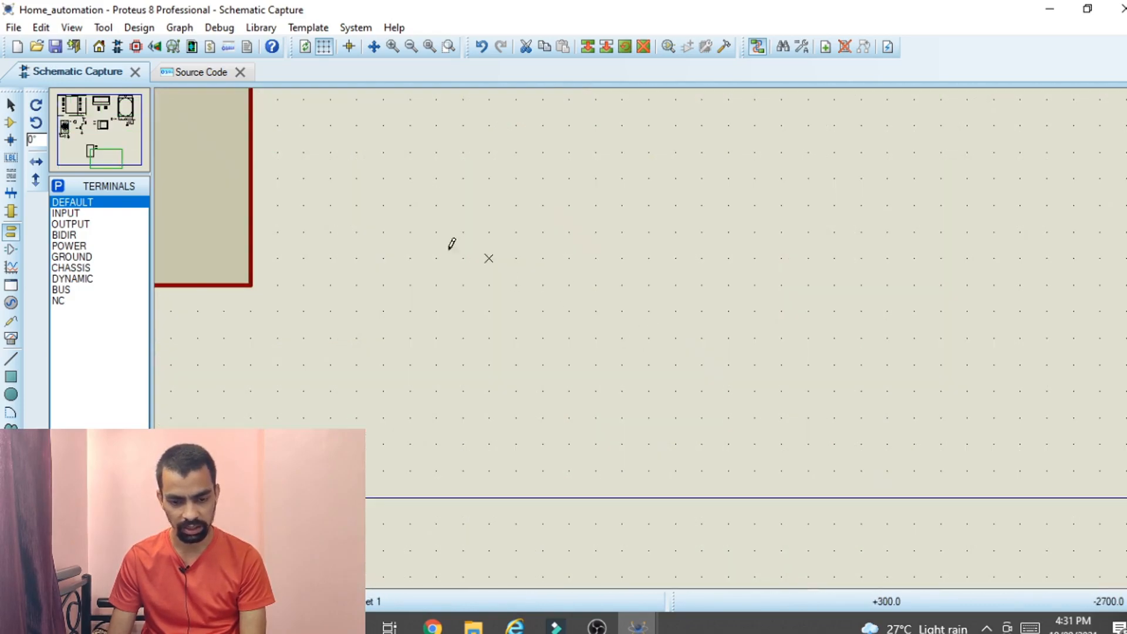
double_click(475, 145)
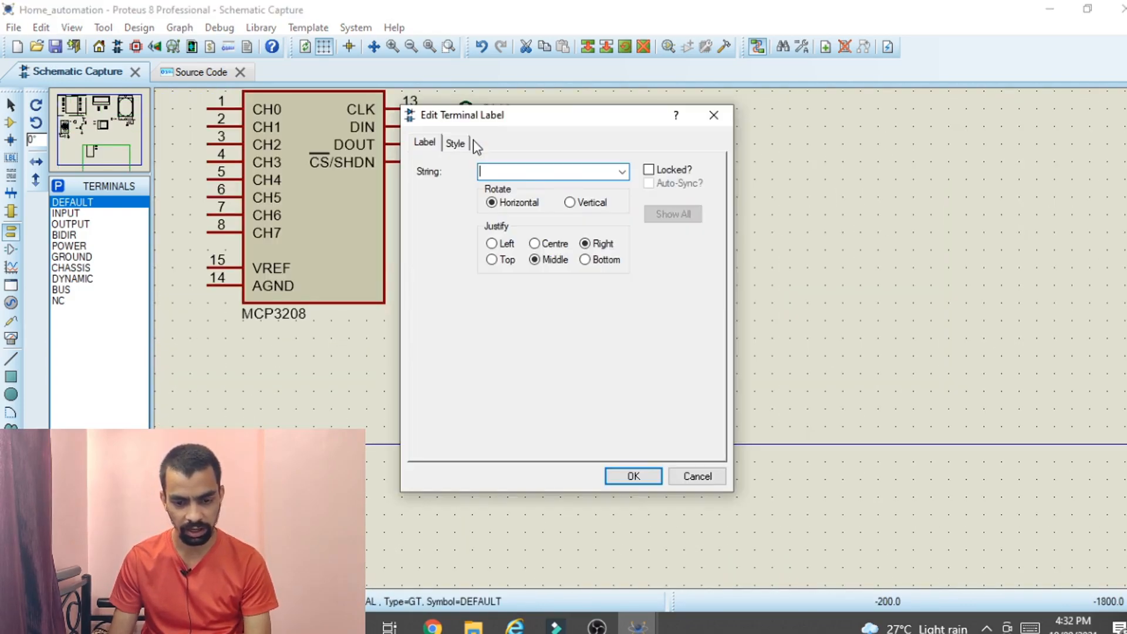
type("MISO")
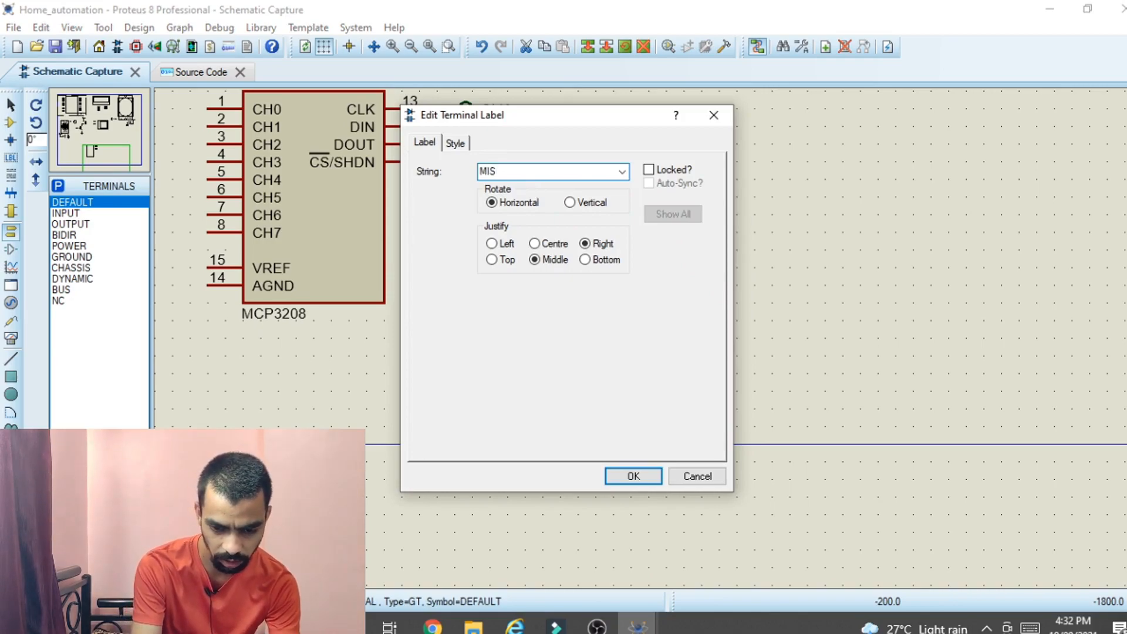
left_click(649, 482)
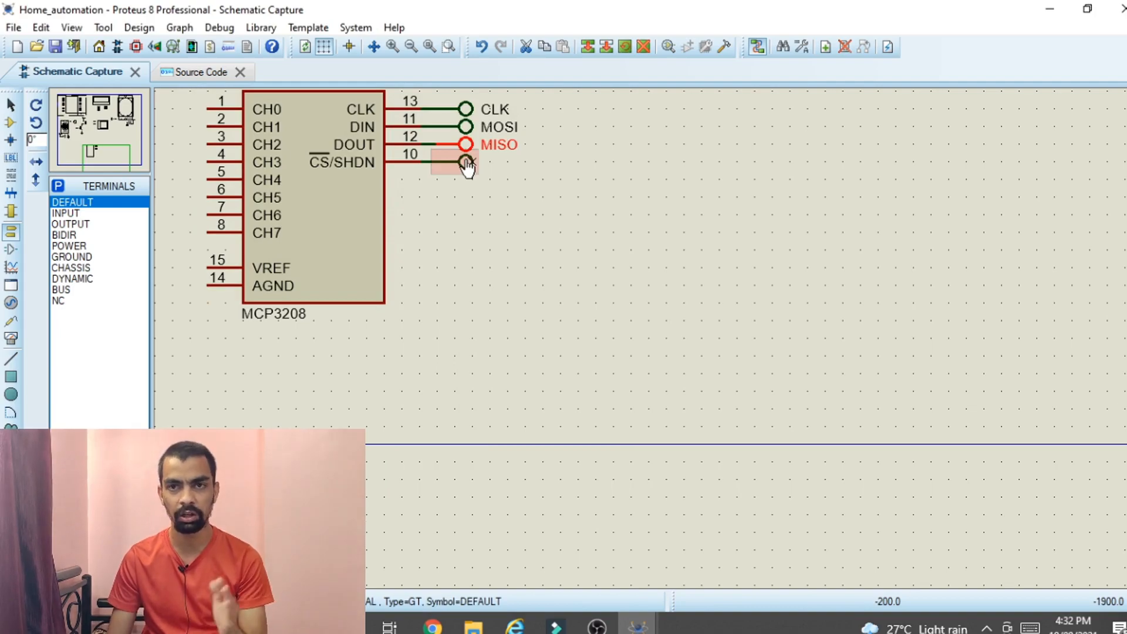
- Label the terminal on the MCP3208's CS/SHDN pin CS
double_click(467, 163)
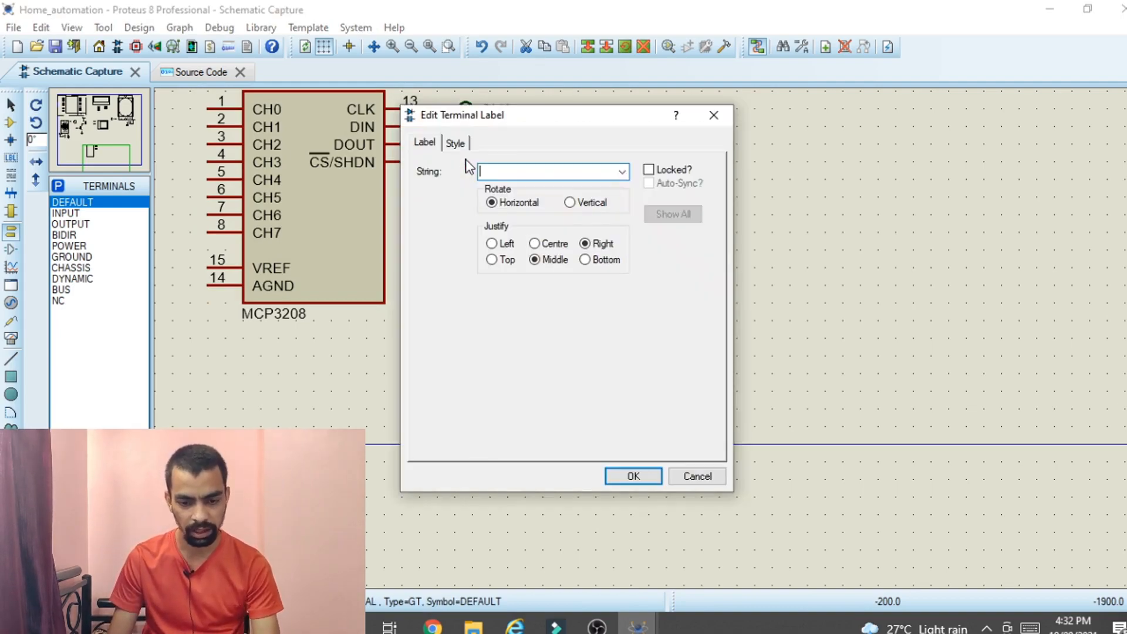
type("CS")
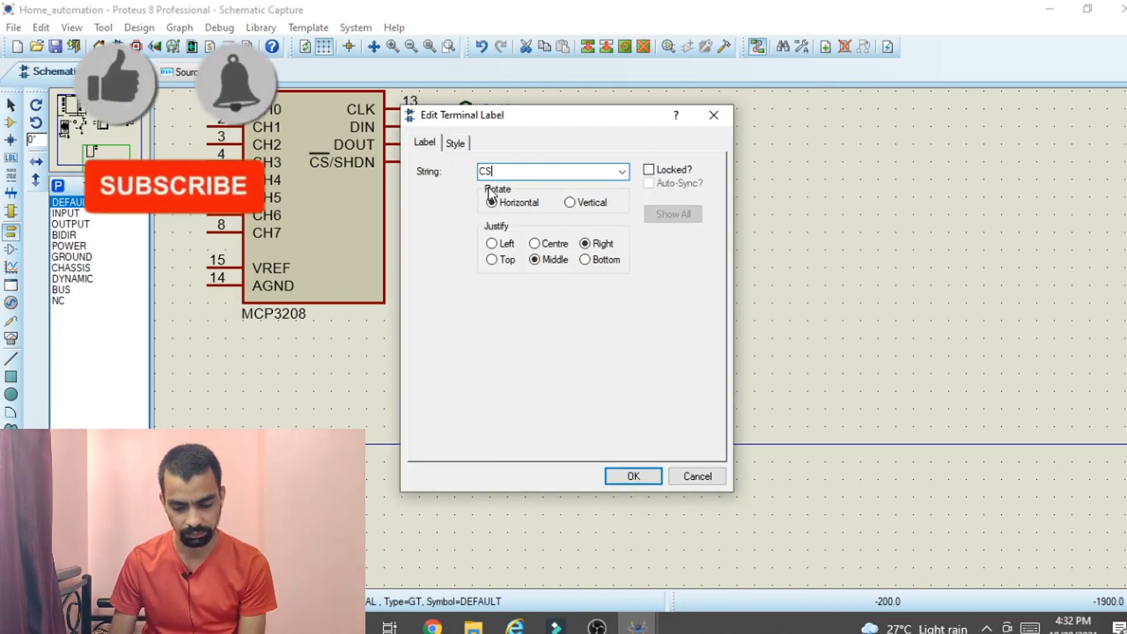
left_click(646, 476)
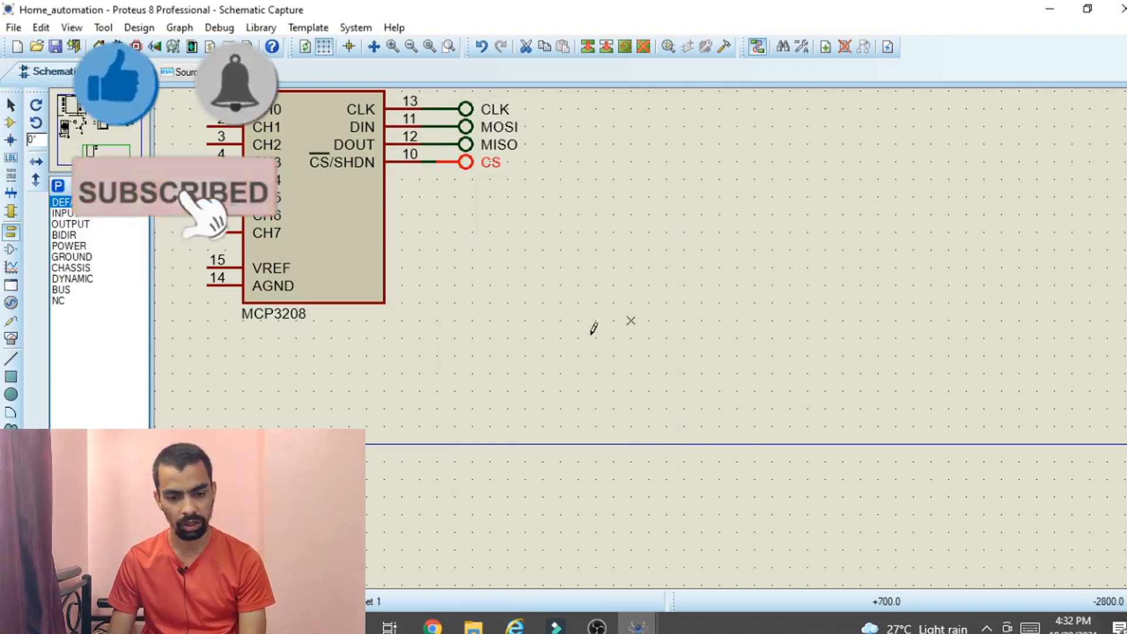
- Place a DC generator beside the MCP3208's channel pins and wire it to the VREF pin
scroll(188, 286, "down", 1)
scroll(360, 287, "up", 2)
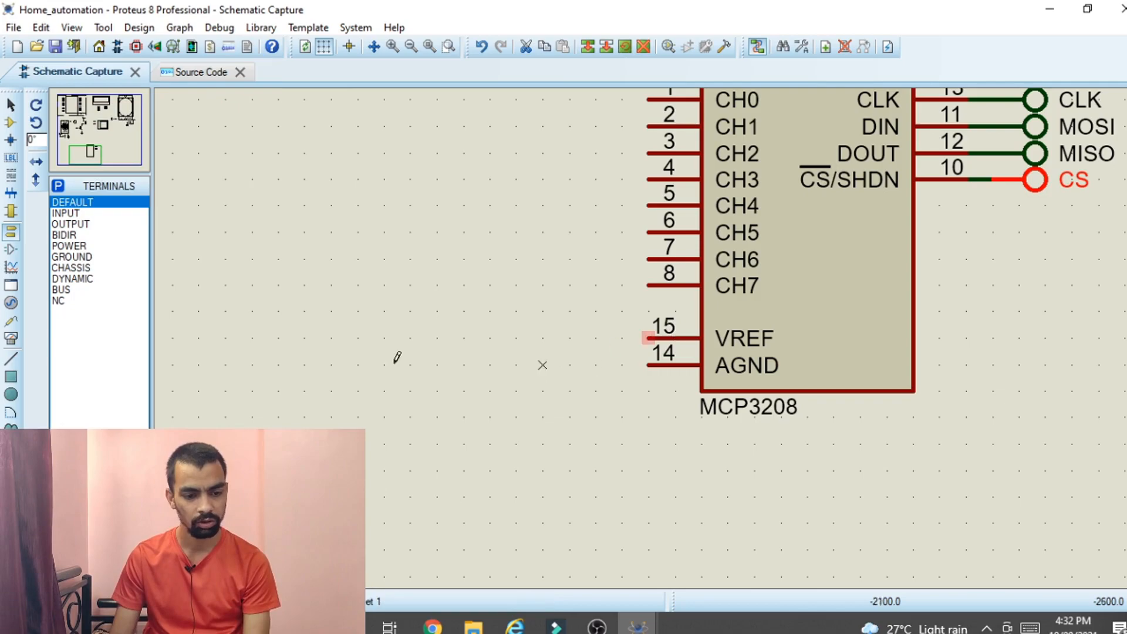
left_click(10, 303)
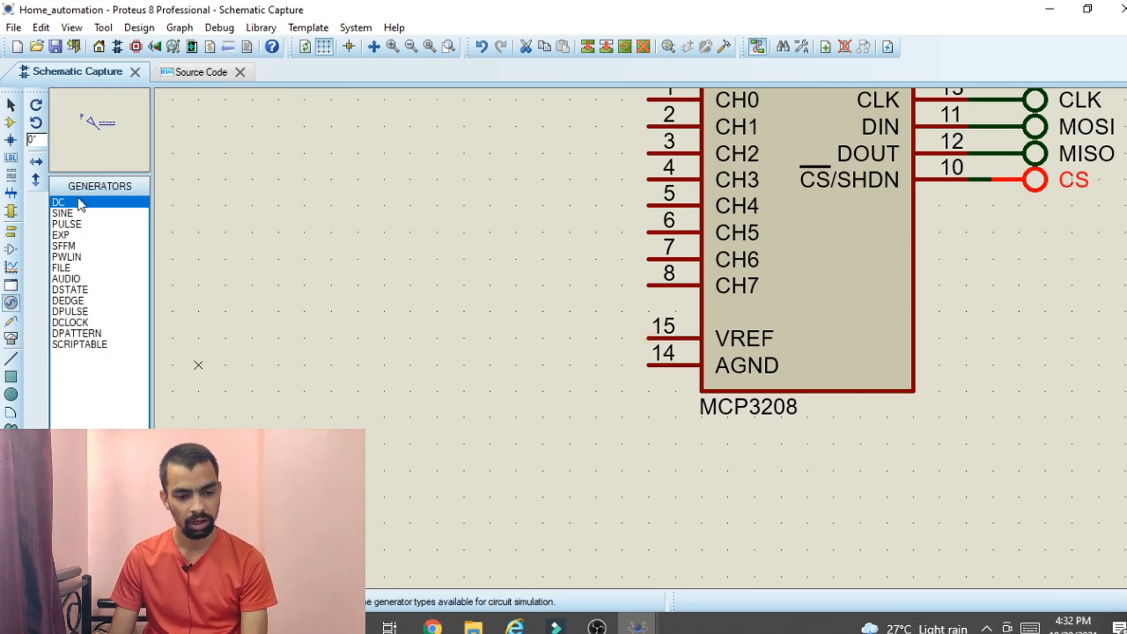
left_click(598, 310)
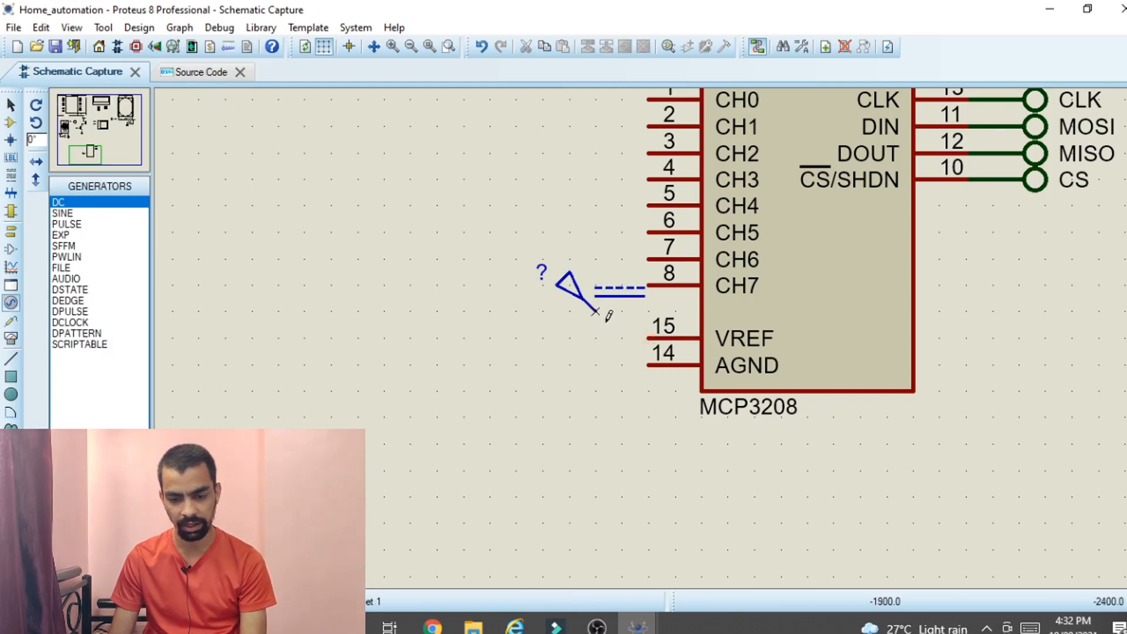
left_click(596, 309)
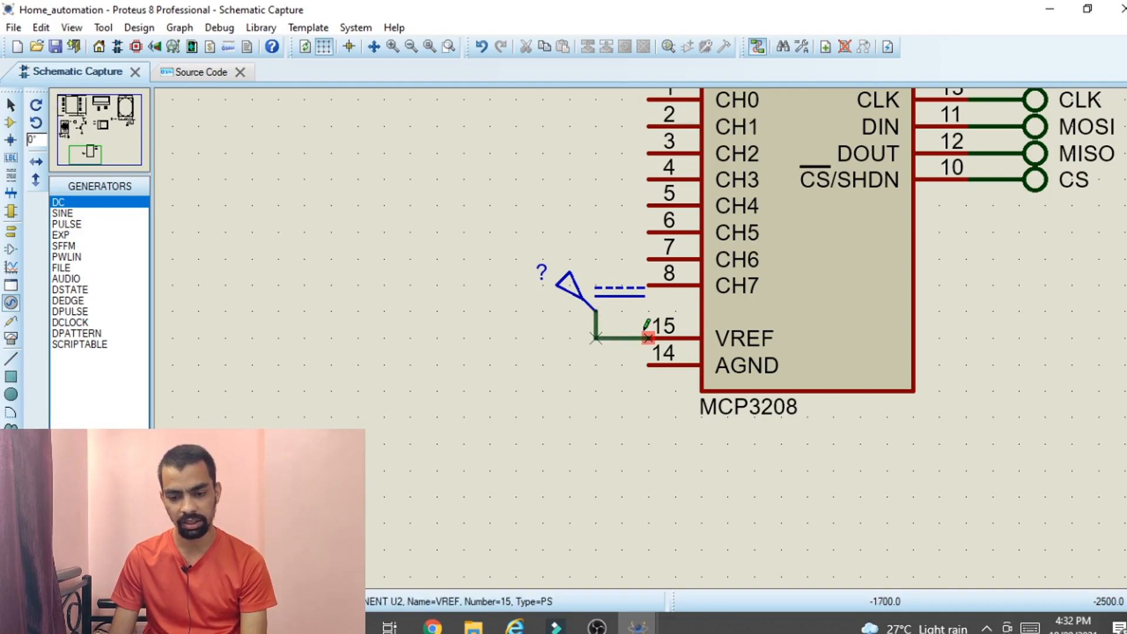
left_click(647, 337)
- Set the voltage of the DC generator on the MCP3208's VREF pin to 3.3 V
double_click(620, 293)
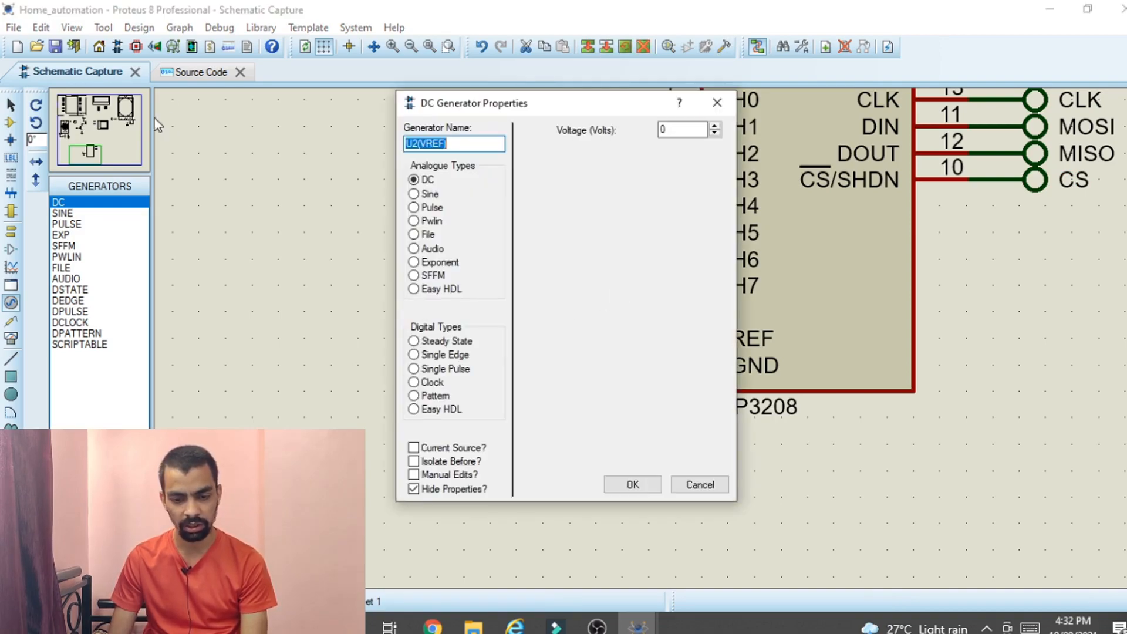
double_click(669, 130)
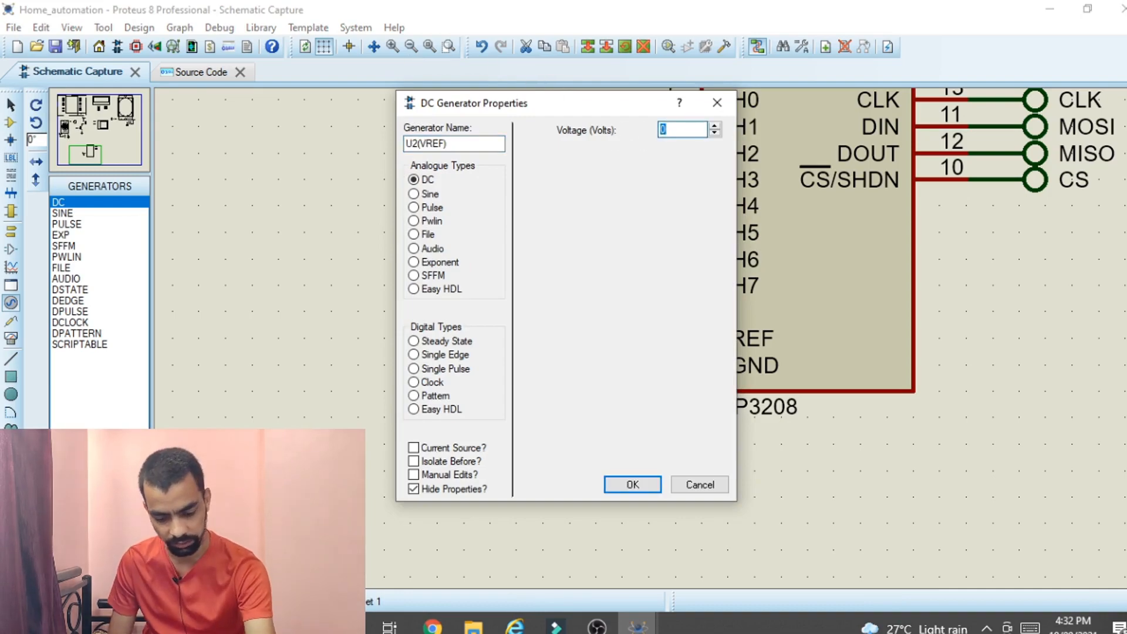
type("3.3")
left_click(631, 487)
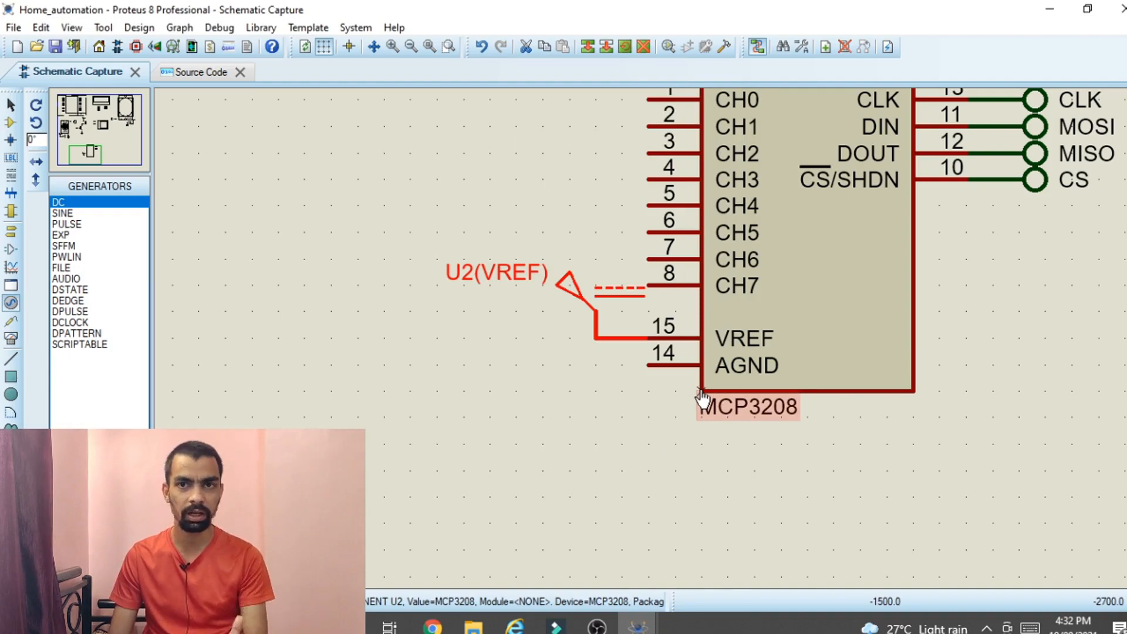
- Place a ground terminal below the VREF generator and wire it to the MCP3208's AGND pin
left_click(10, 231)
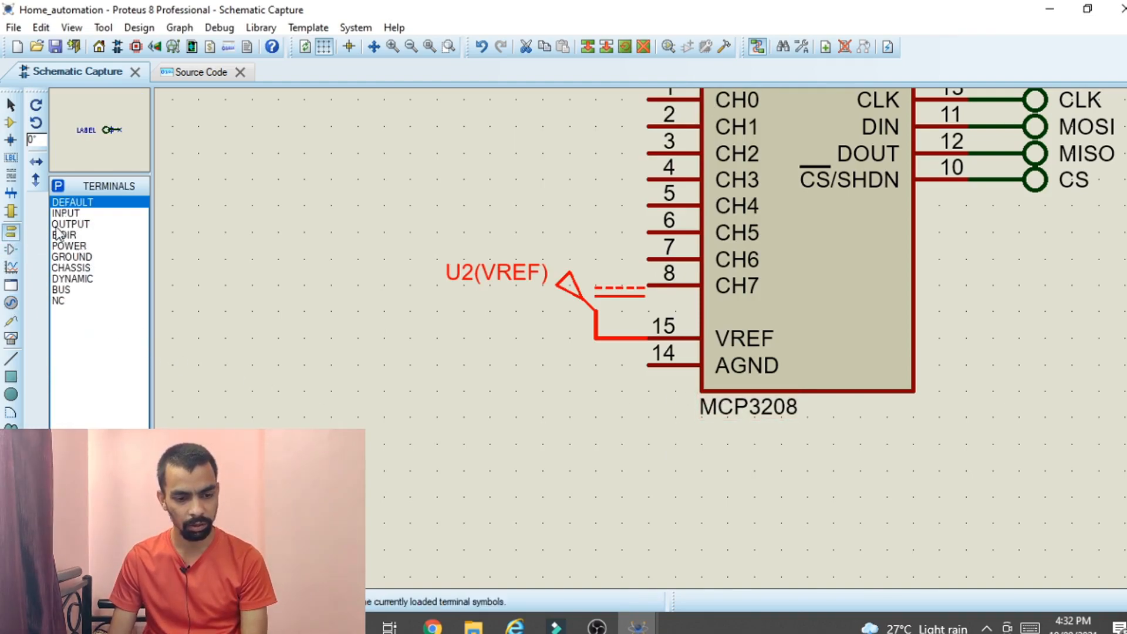
left_click(71, 257)
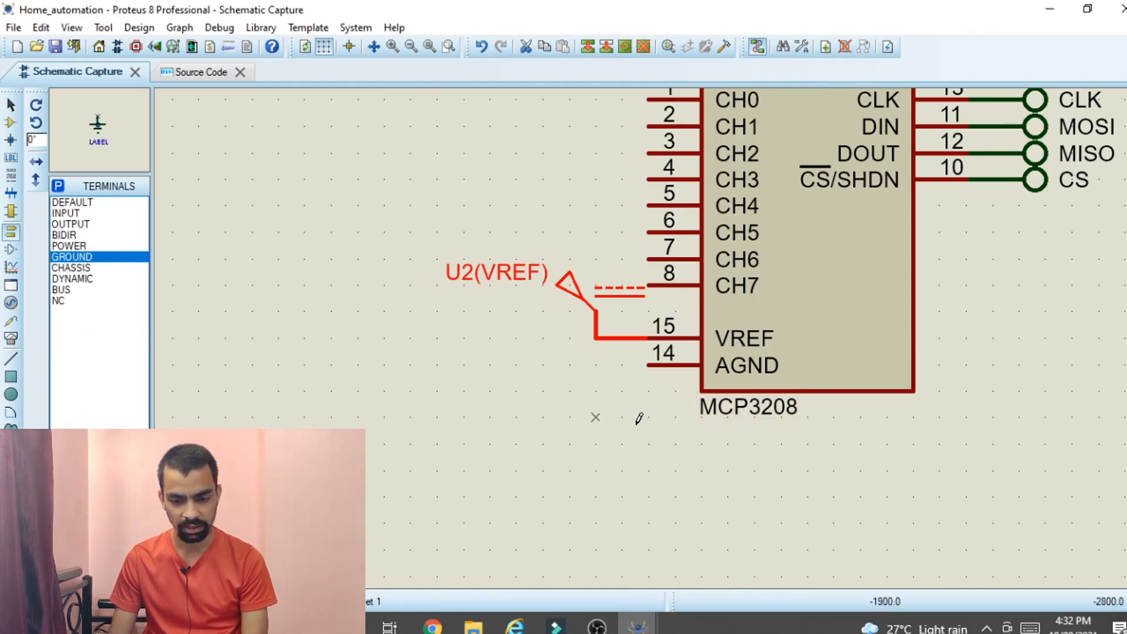
left_click(604, 414)
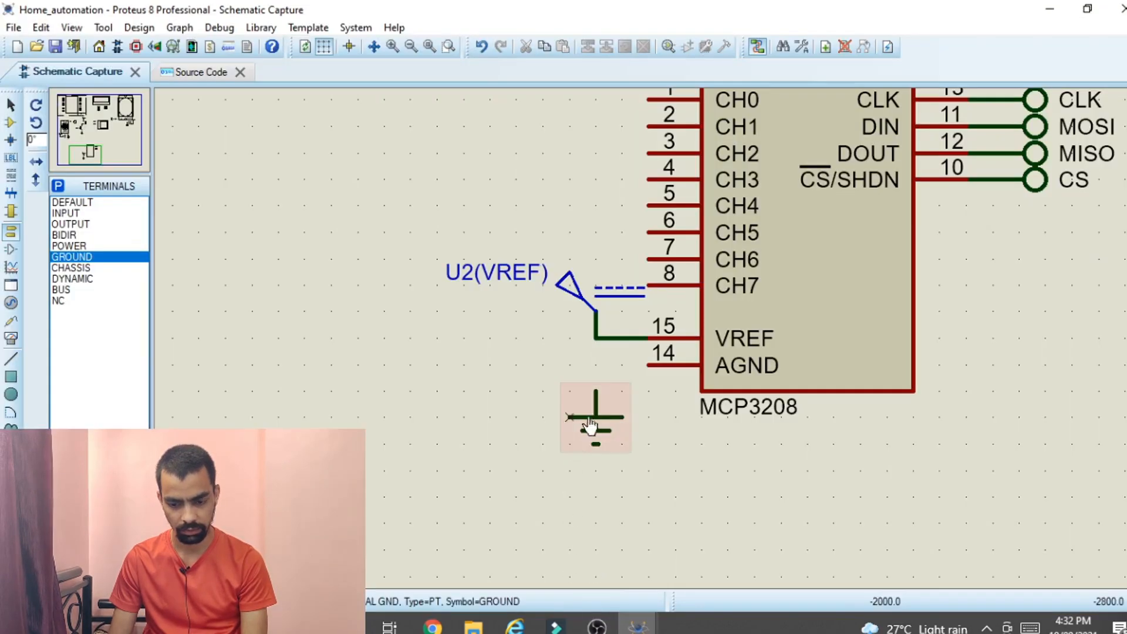
left_click(595, 390)
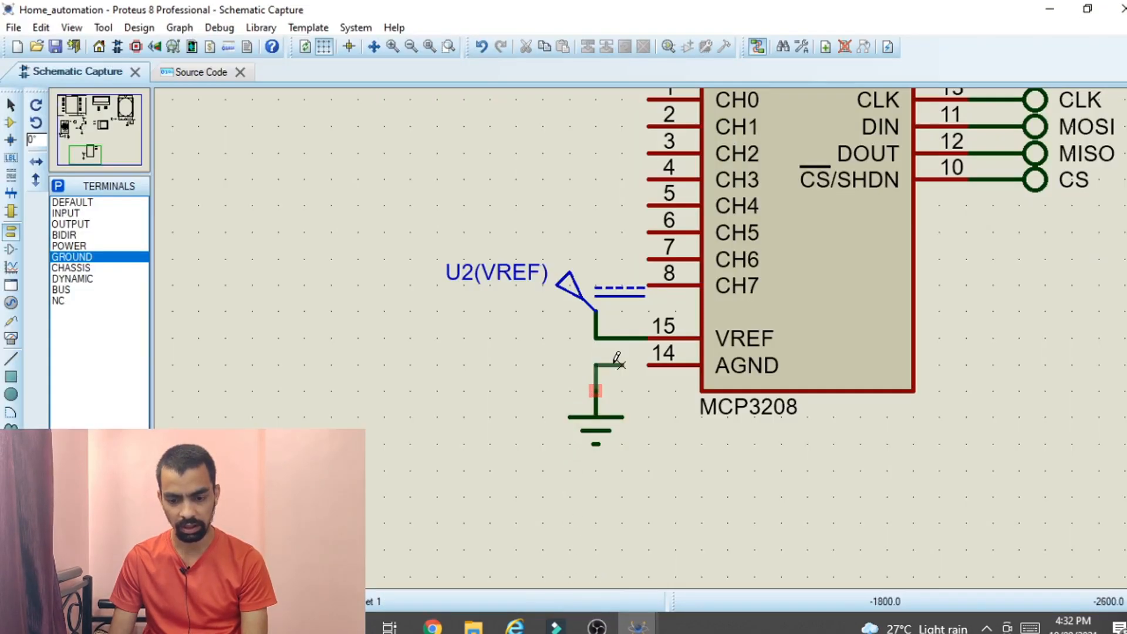
left_click(649, 365)
- Find the LM35 temperature sensor in the device library and place it beside the MCP3208's channel pins
scroll(691, 455, "down", 3)
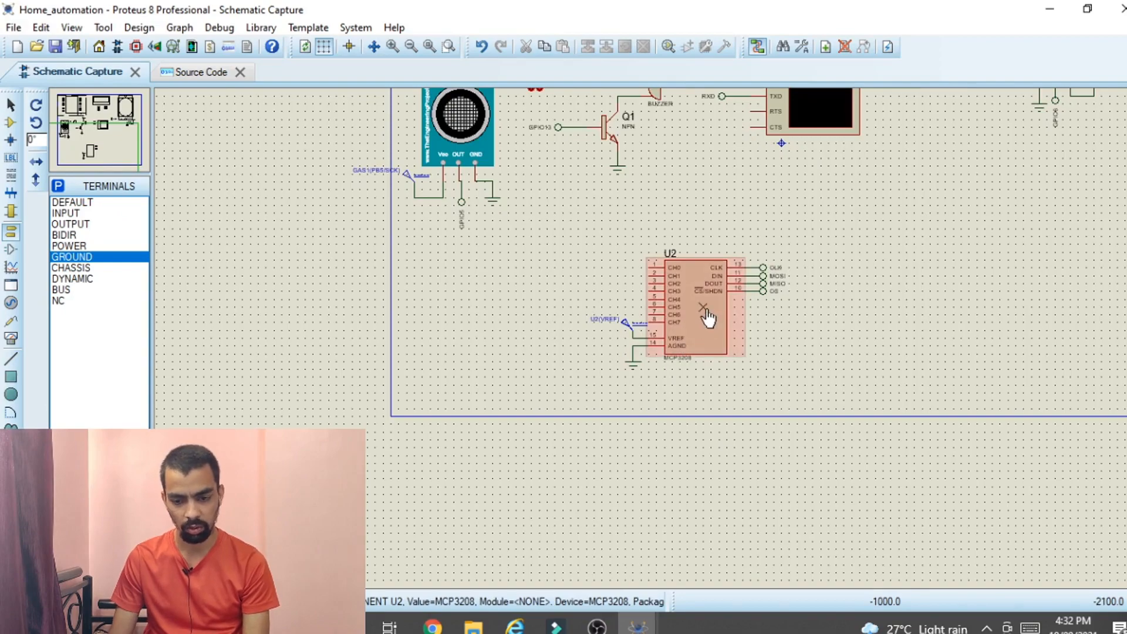
scroll(705, 311, "up", 2)
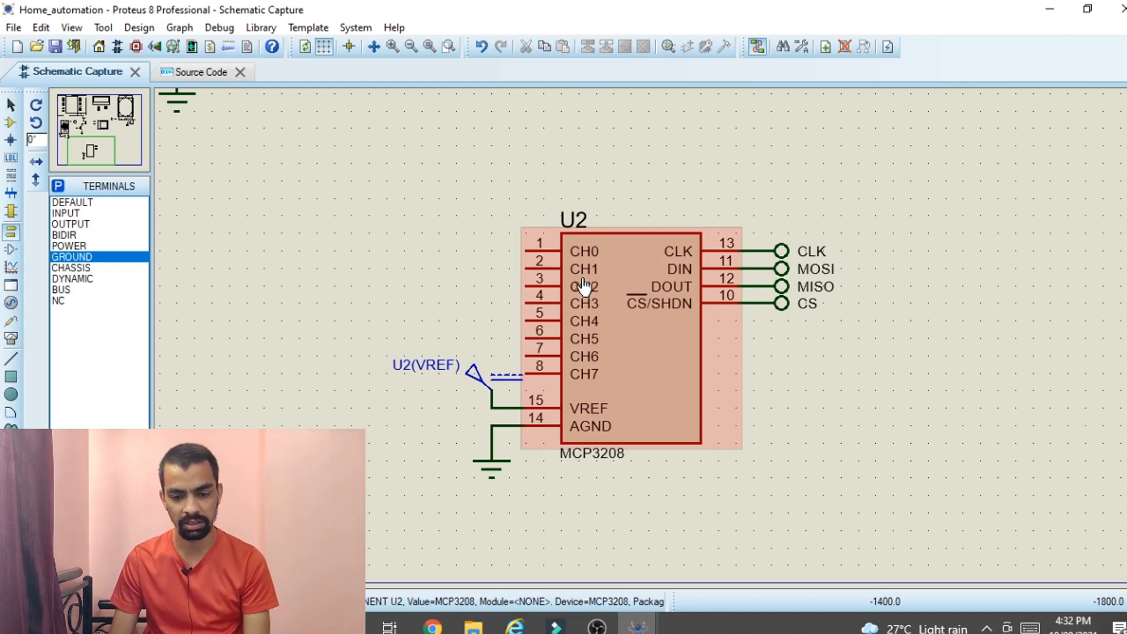
scroll(605, 305, "down", 1)
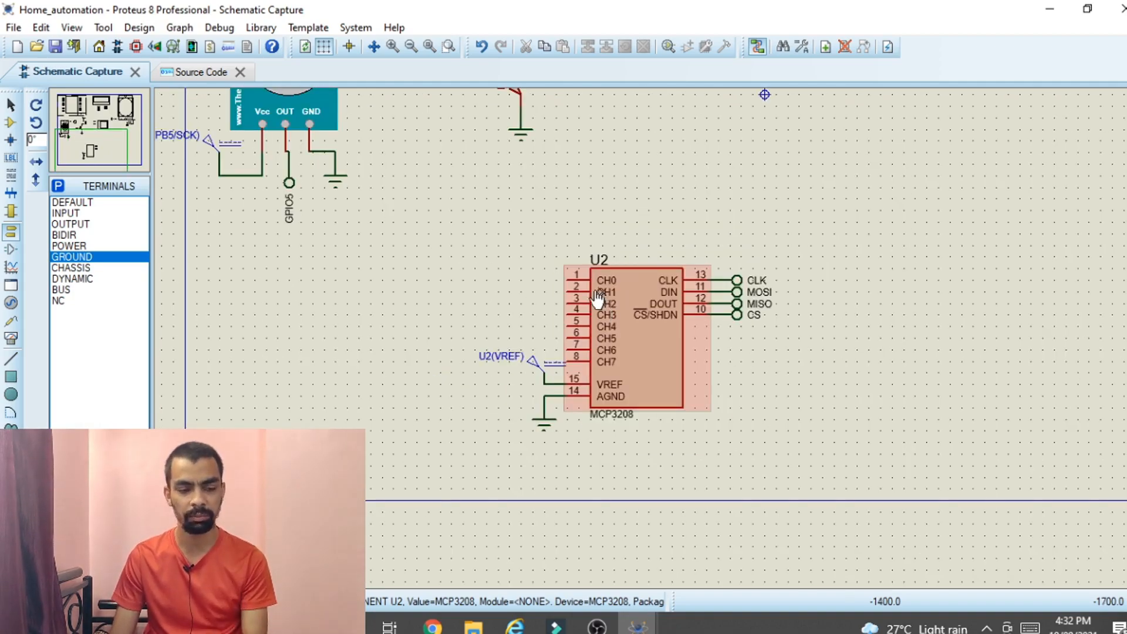
left_click(13, 122)
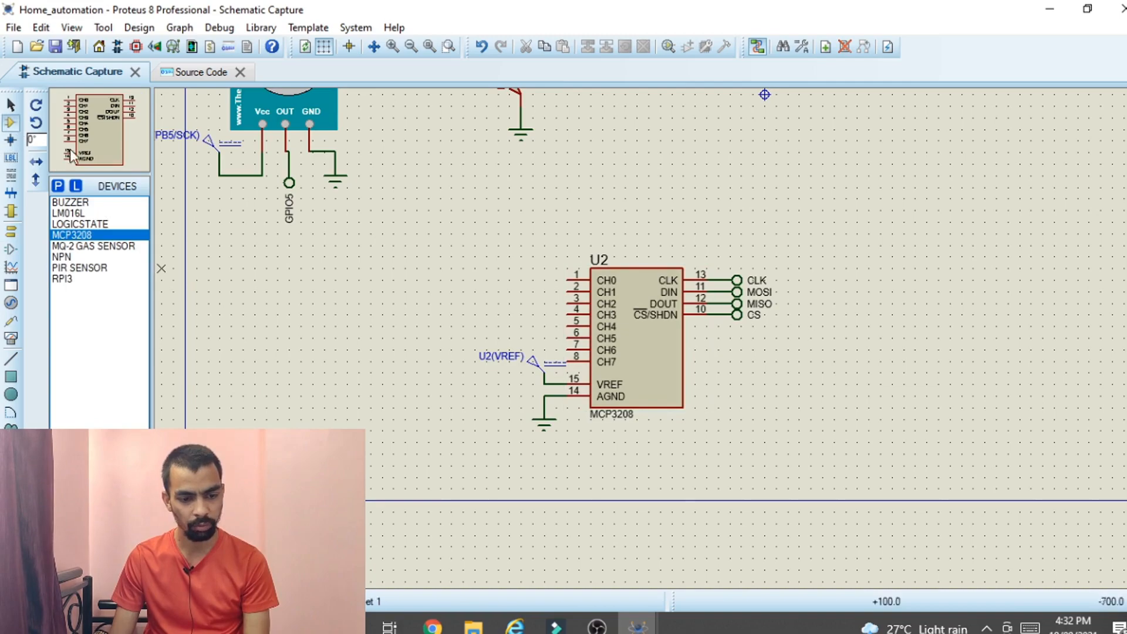
left_click(57, 186)
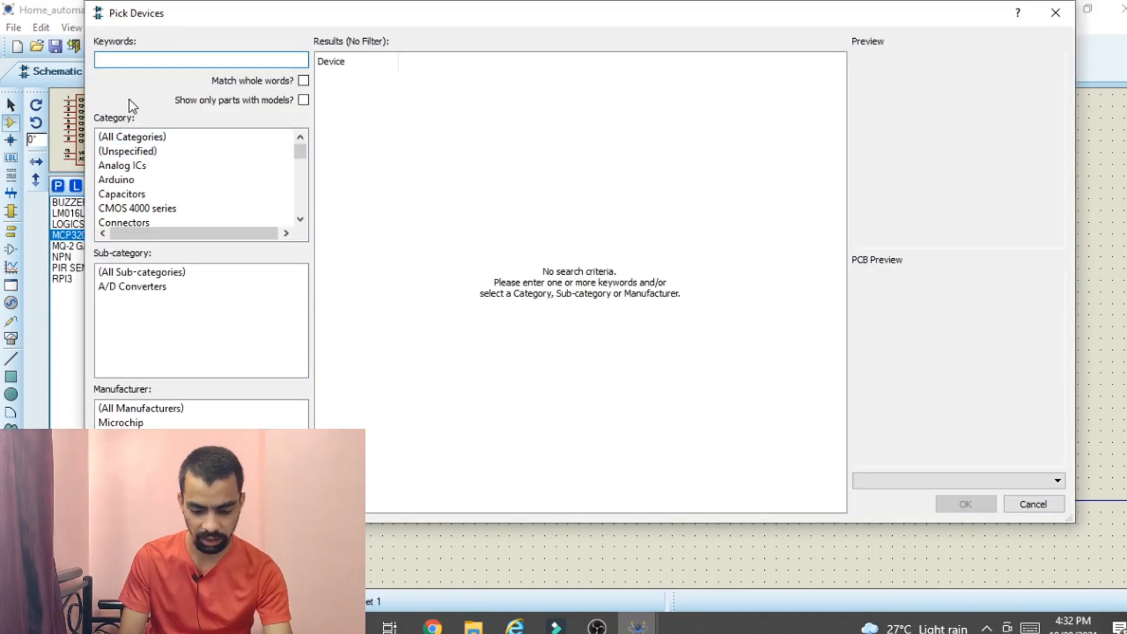
type("lm35")
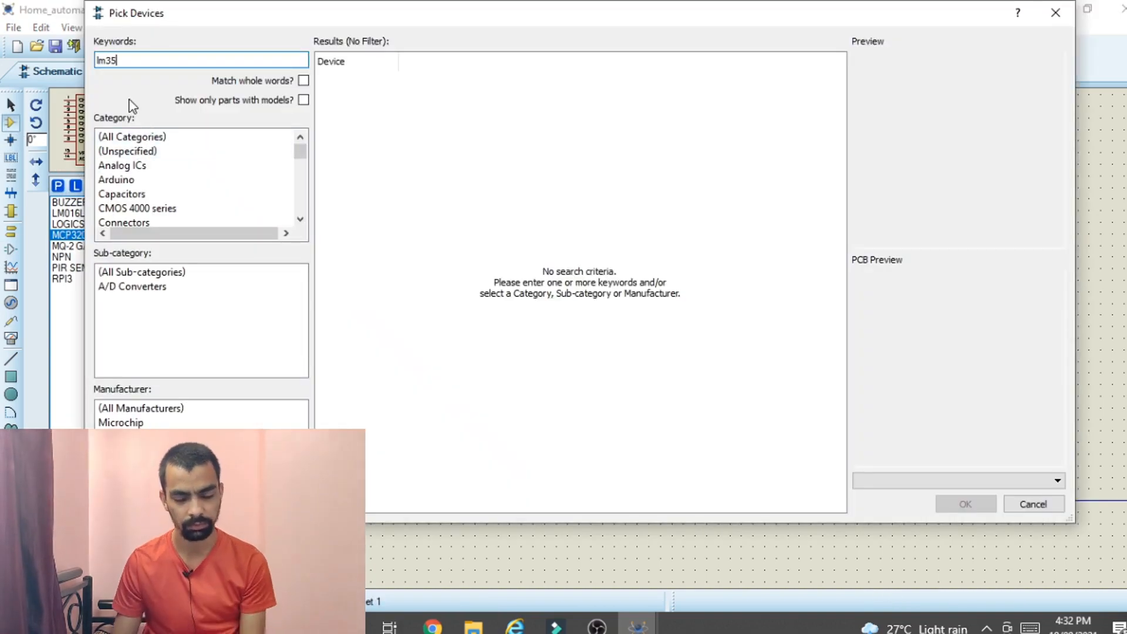
left_click(517, 80)
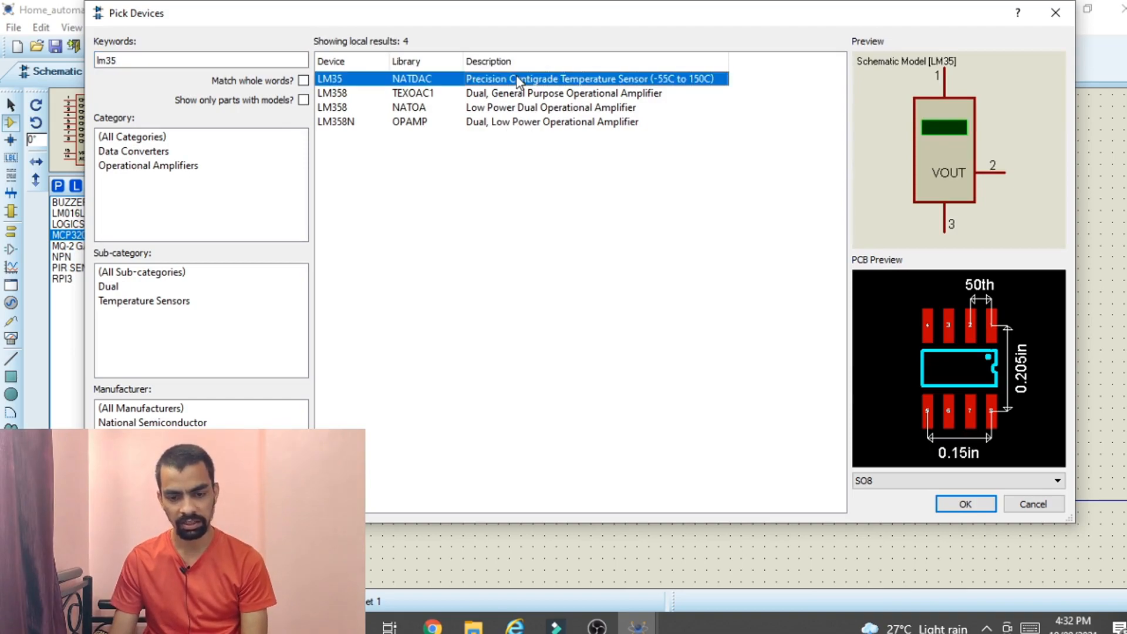
left_click(956, 510)
left_click(480, 260)
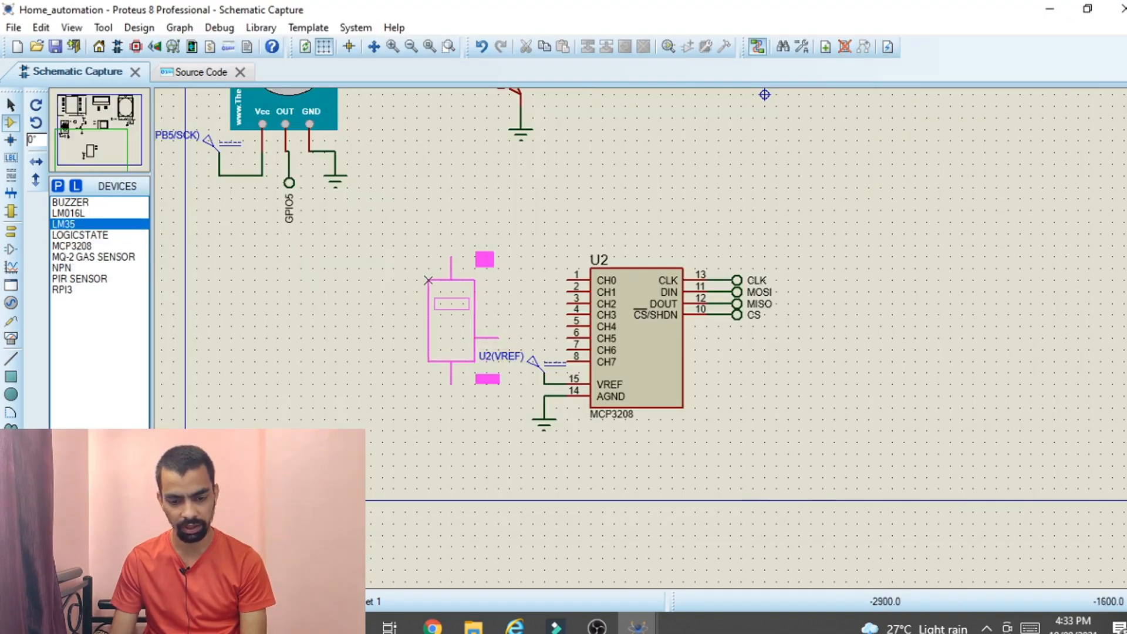
left_click(339, 288)
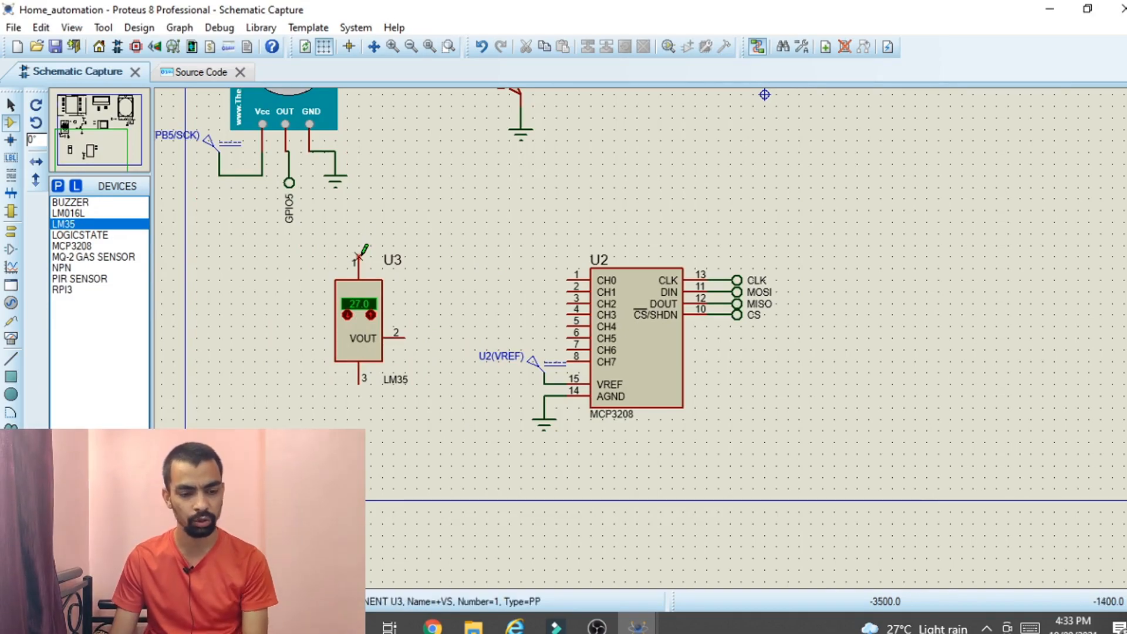
- Place a DC generator above the LM35 and wire it to the sensor's supply pin 1
left_click(11, 302)
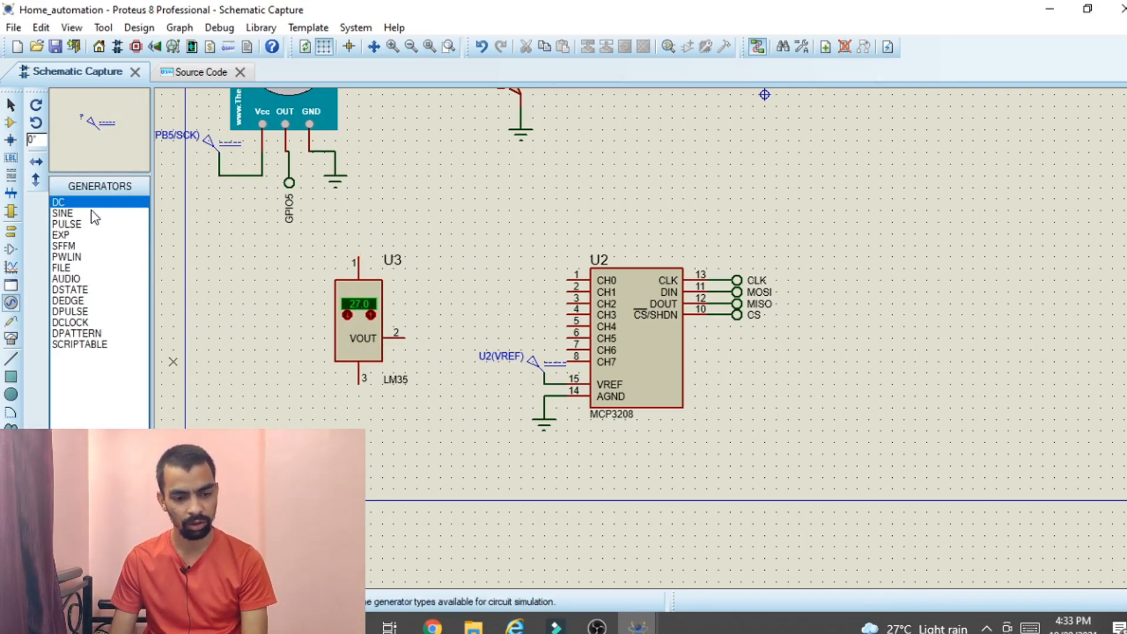
left_click(351, 230)
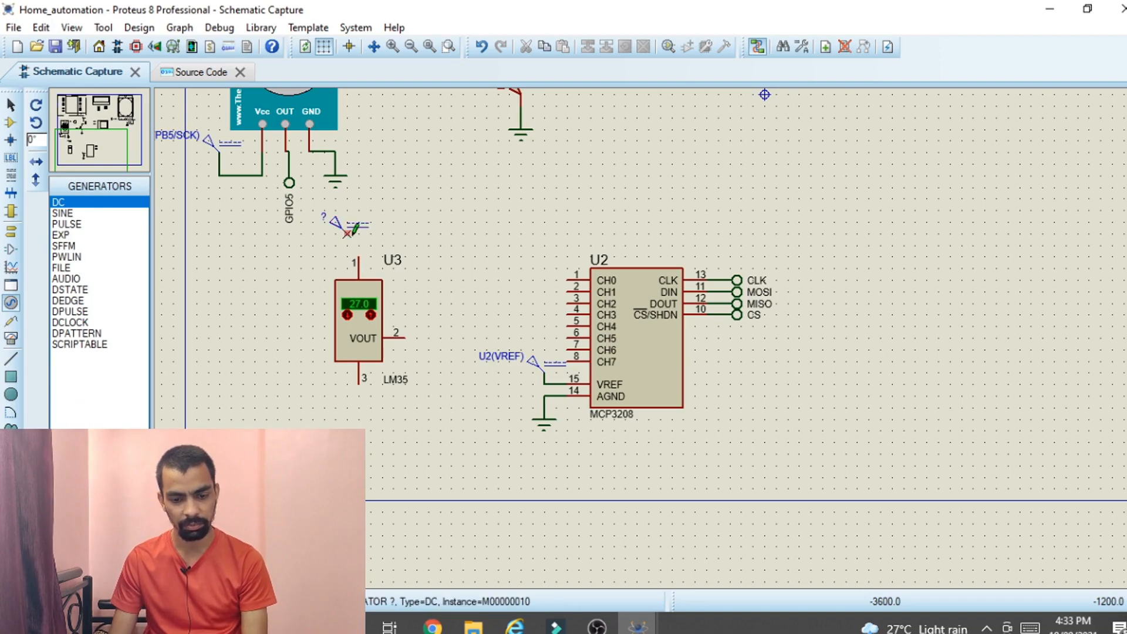
left_click(350, 235)
left_click(358, 257)
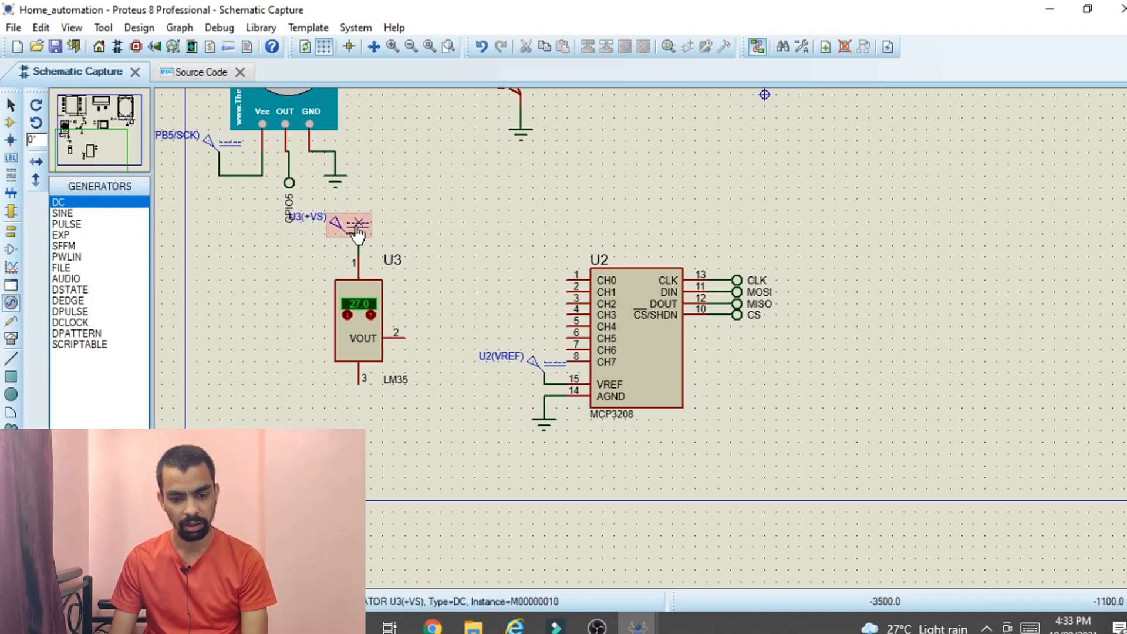
- Set the voltage of the DC generator on the LM35's supply pin to 3.3 V
double_click(357, 233)
double_click(675, 129)
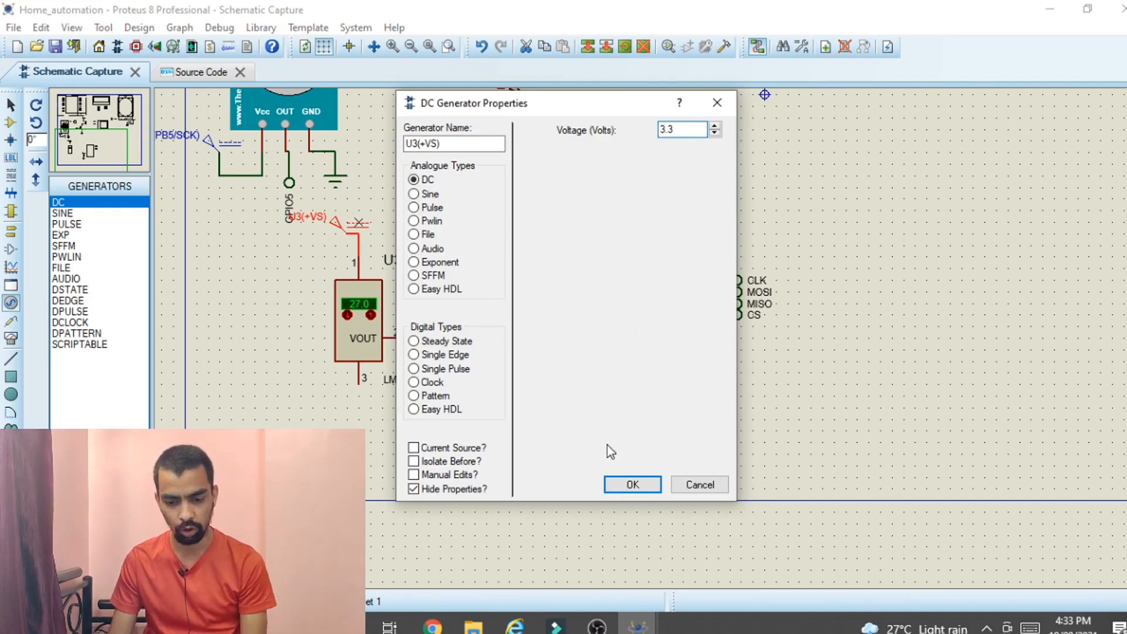
left_click(630, 483)
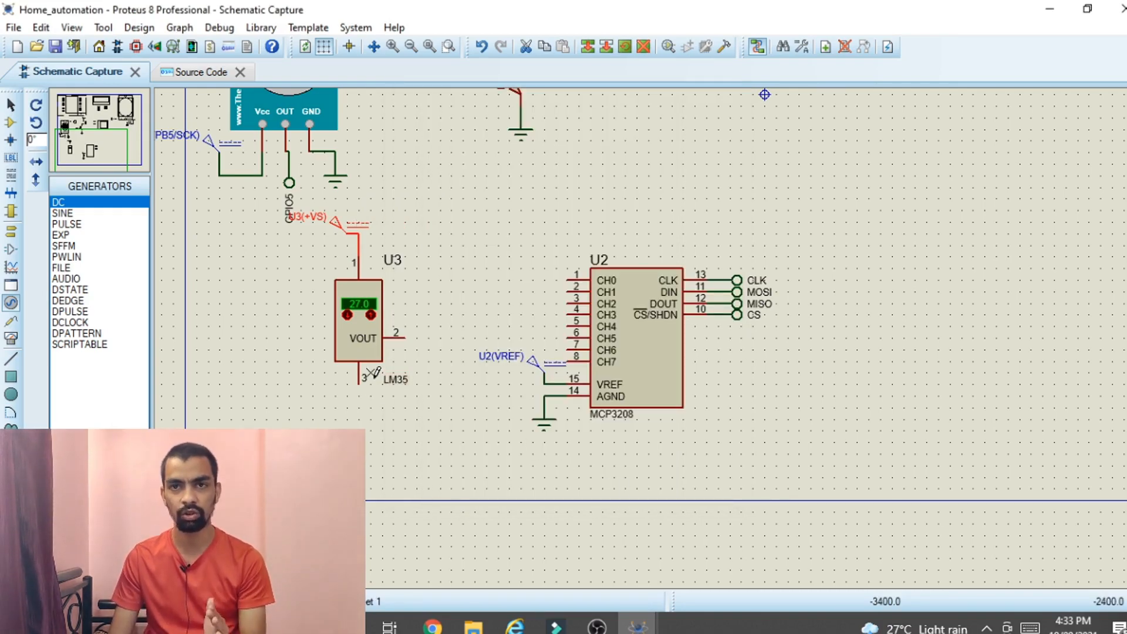
- Place a ground terminal below the LM35 and wire it to the sensor's pin 3
left_click(18, 230)
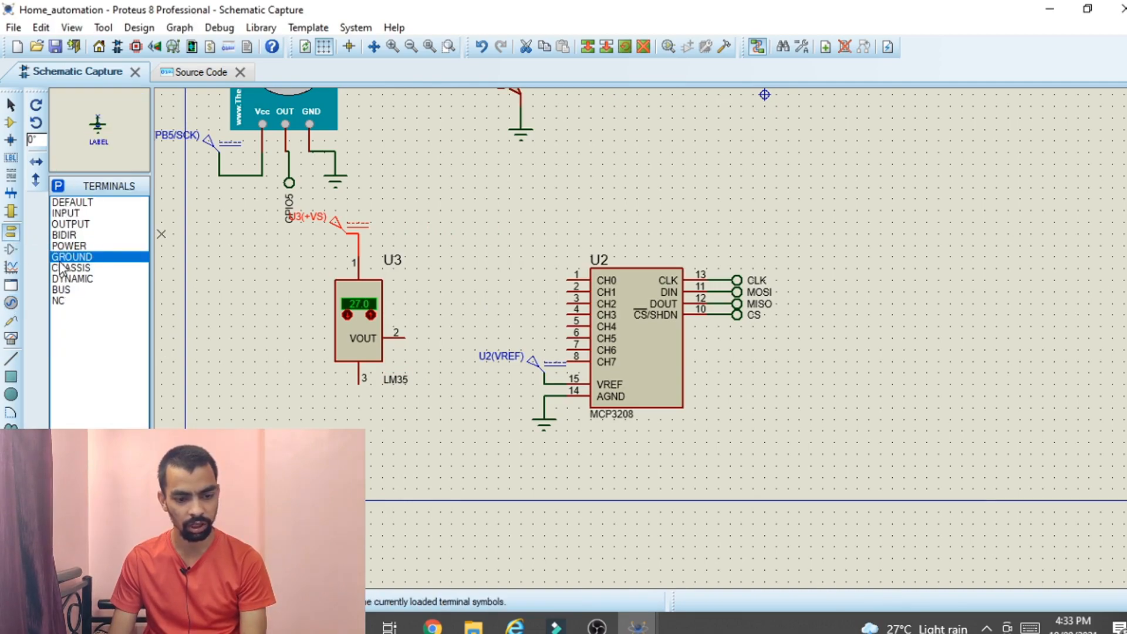
left_click(359, 419)
left_click(358, 419)
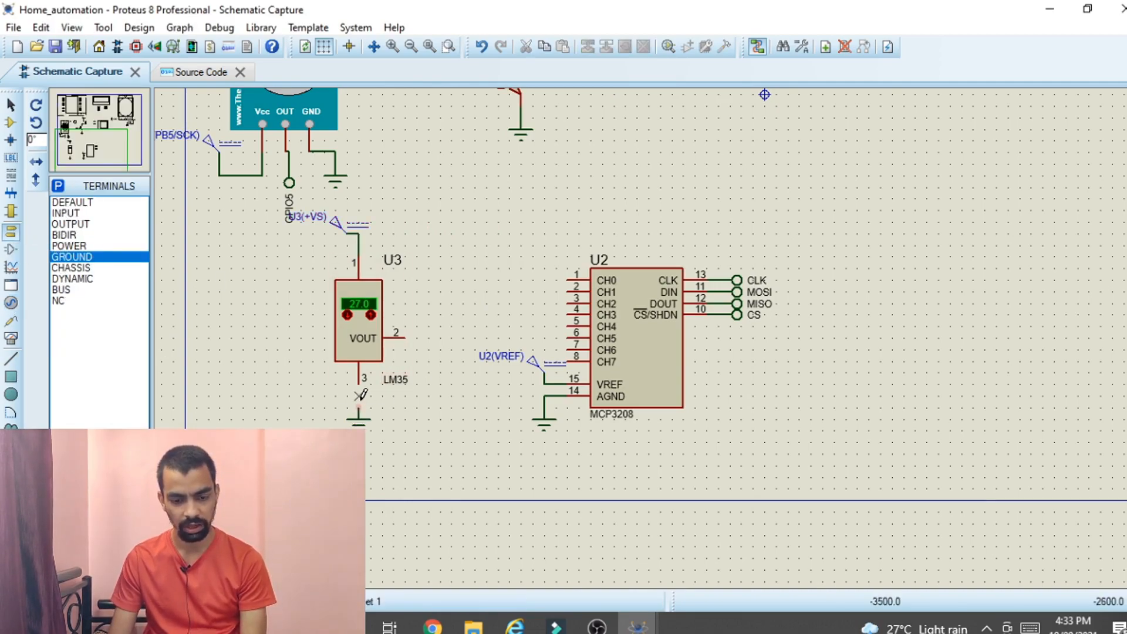
left_click(359, 409)
left_click(359, 379)
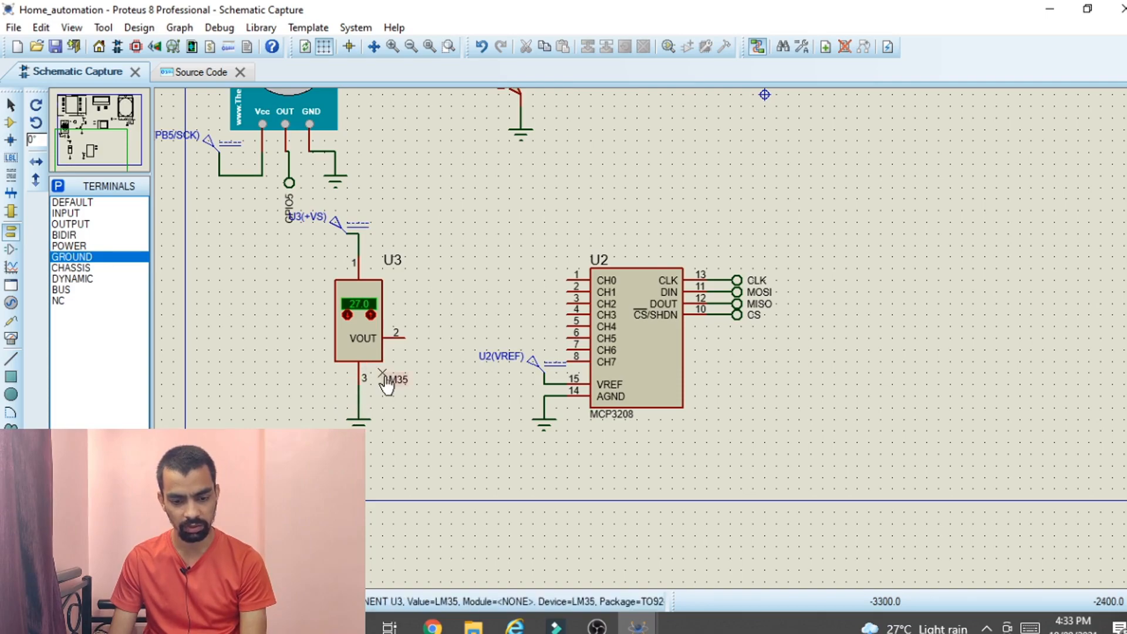
- Place a default terminal beside the LM35, rotate it 180 degrees and wire it to the VOUT pin
scroll(389, 378, "up", 1)
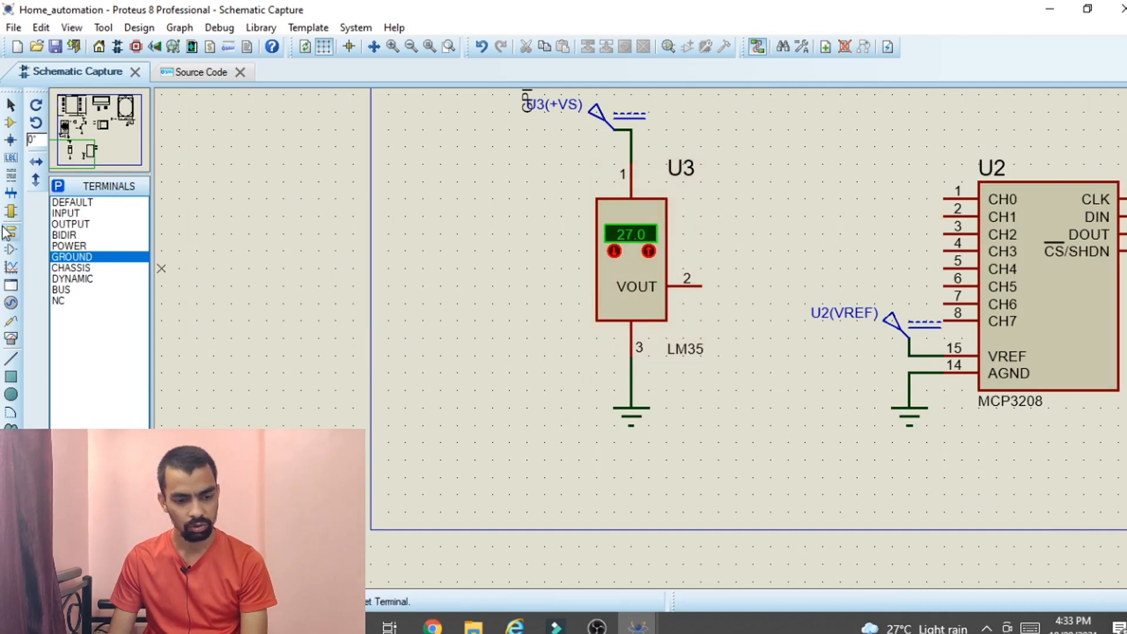
left_click(73, 202)
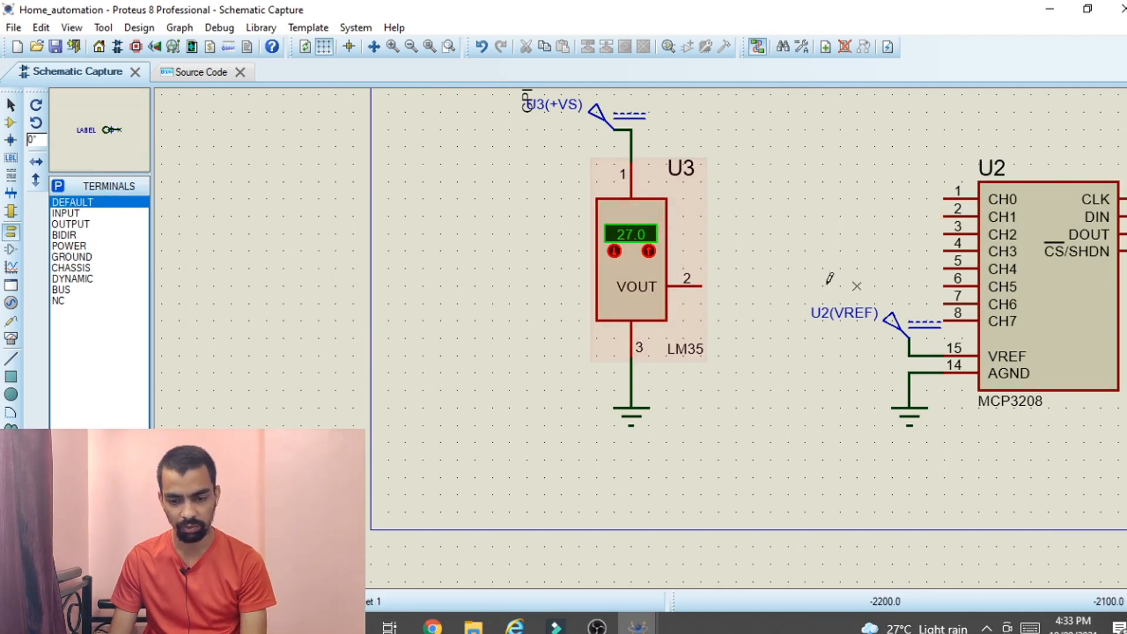
left_click(744, 287)
right_click(761, 286)
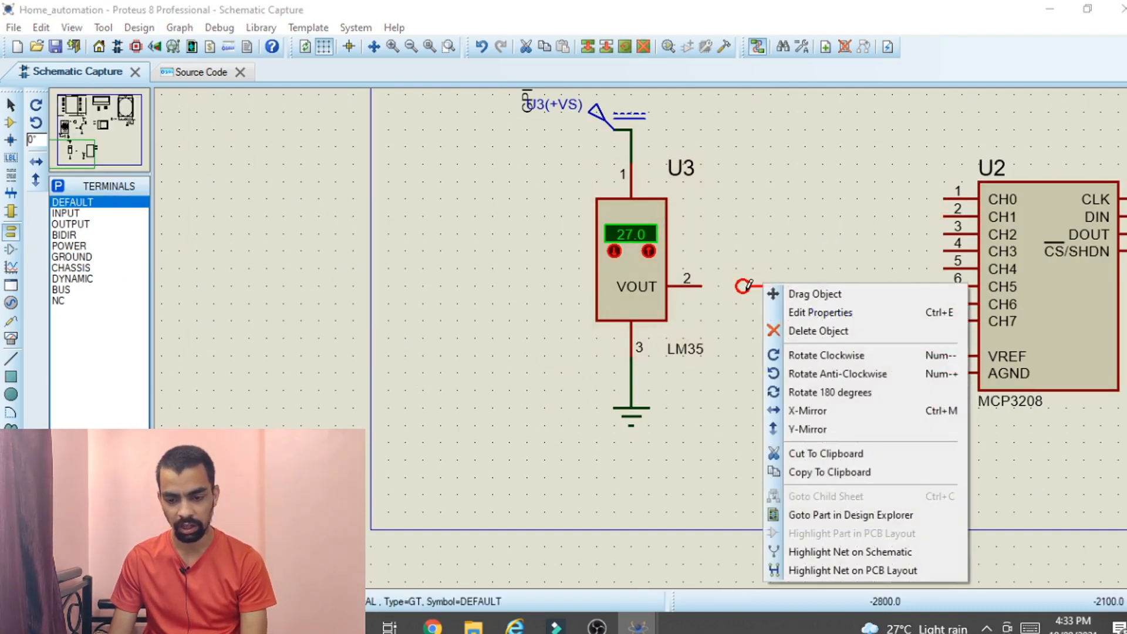
left_click(808, 392)
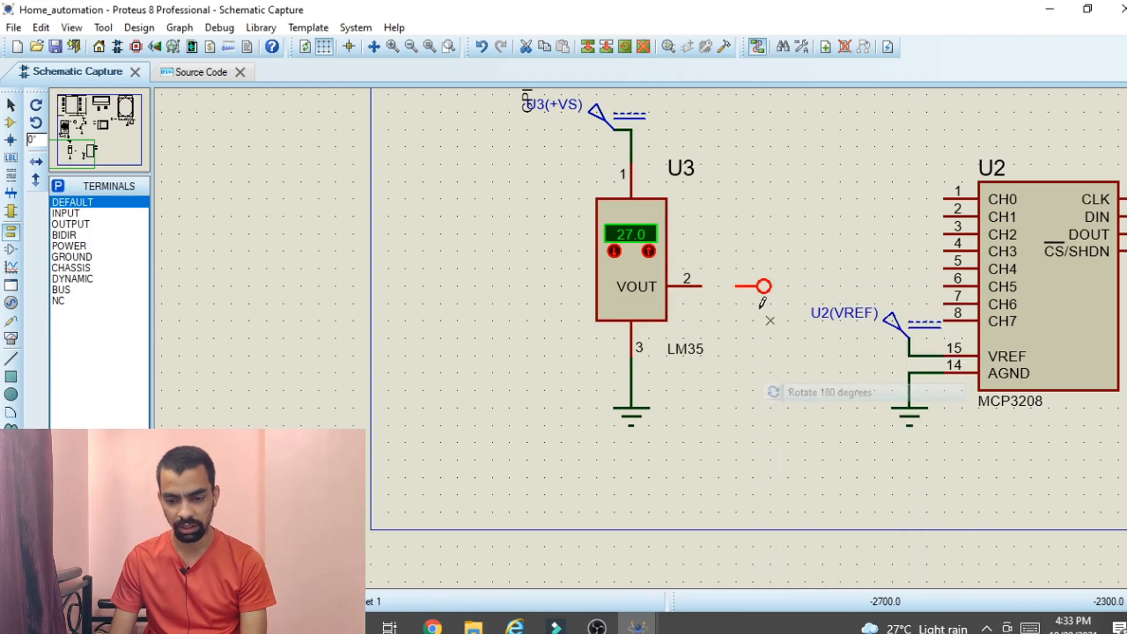
left_click(700, 286)
left_click(755, 286)
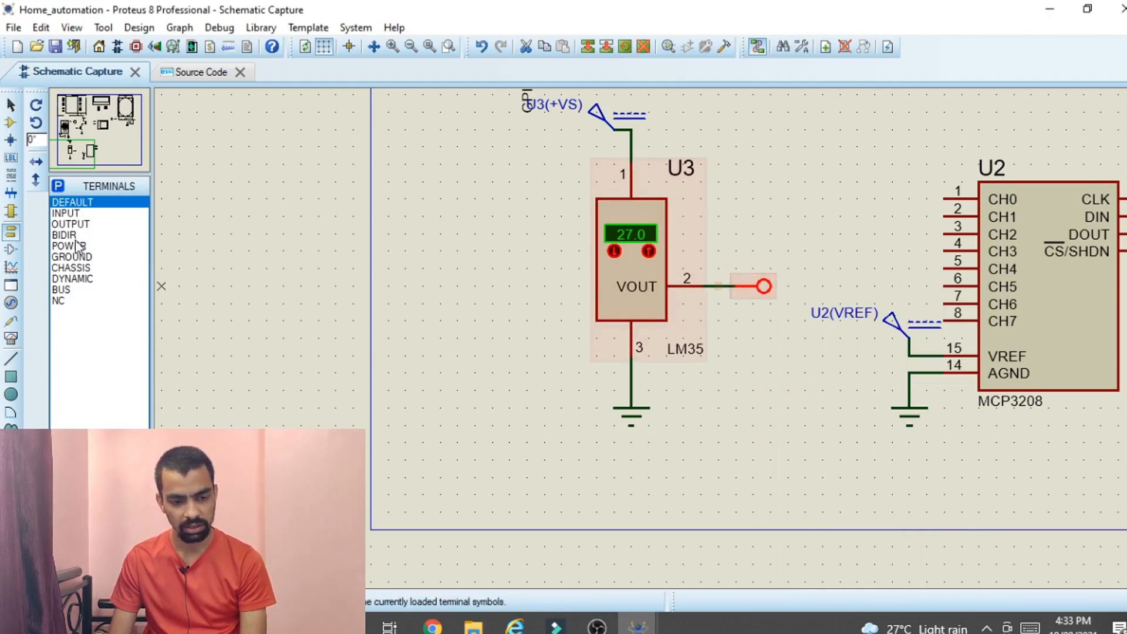
- Place another default terminal beside the MCP3208 and wire it to the CH1 pin
left_click(75, 203)
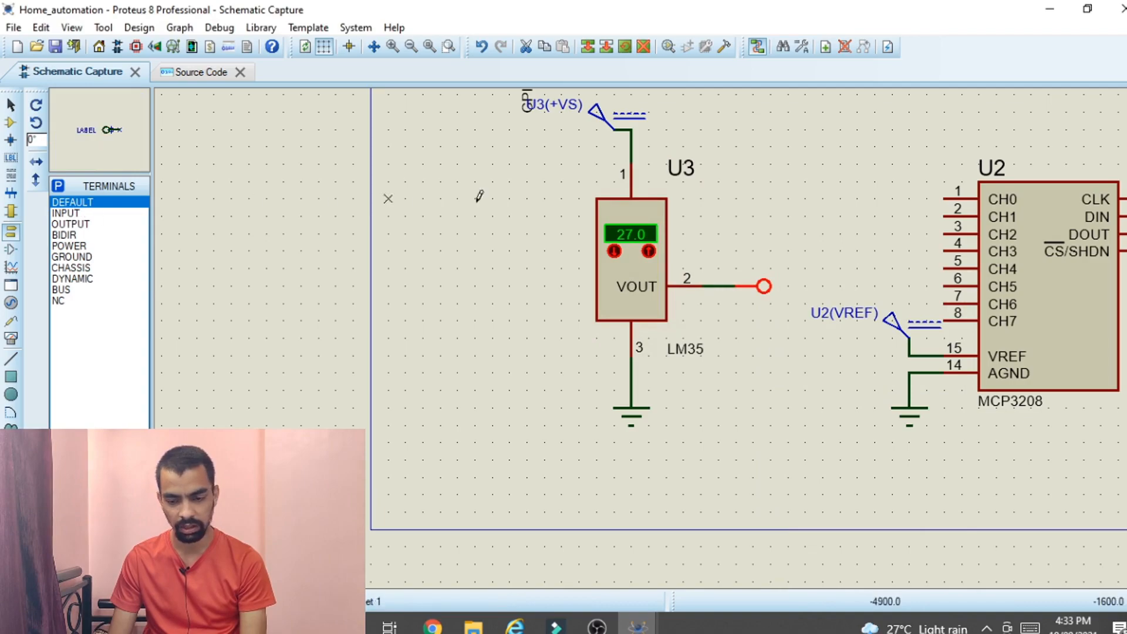
left_click(921, 223)
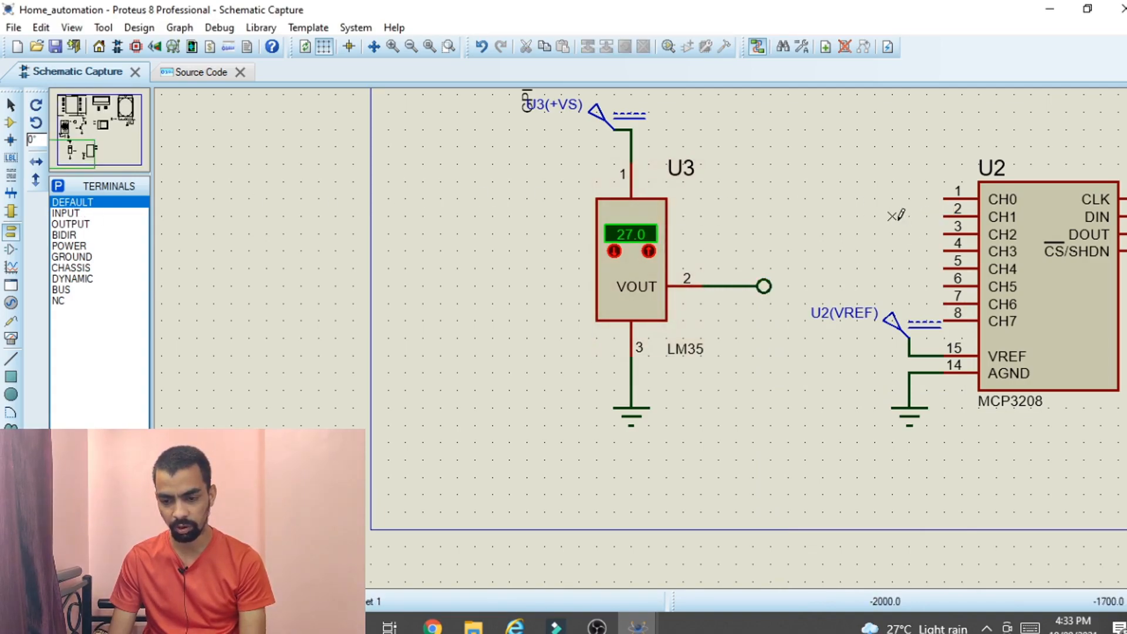
left_click(891, 216)
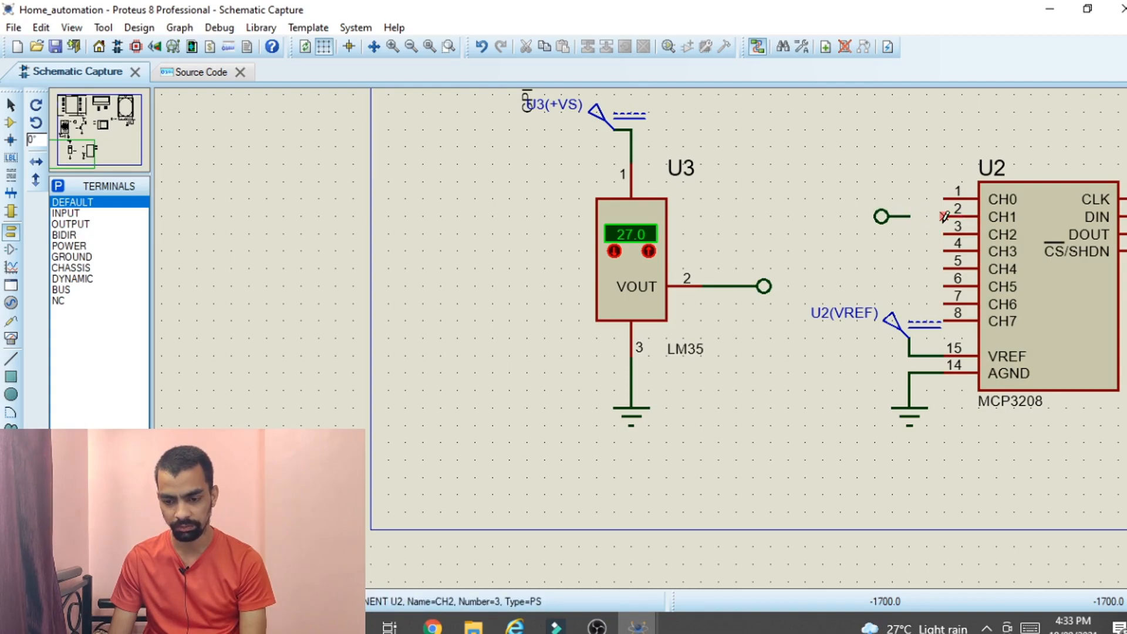
left_click(944, 217)
left_click(881, 216)
- Label both the CH1 terminal and the LM35's VOUT terminal "temp"
double_click(882, 218)
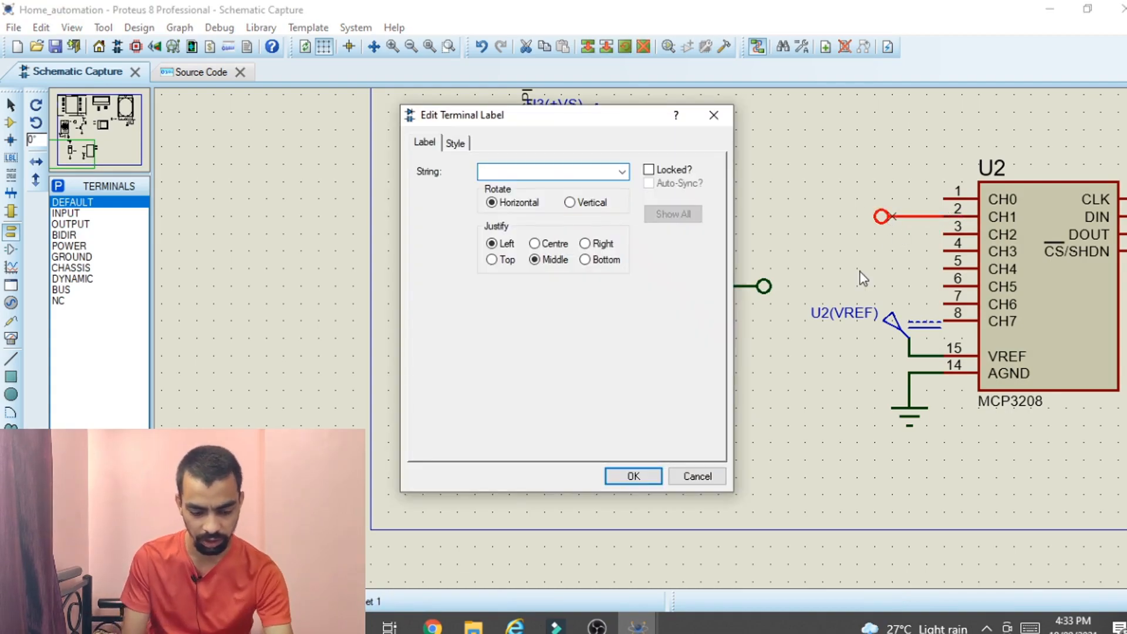
type("temp")
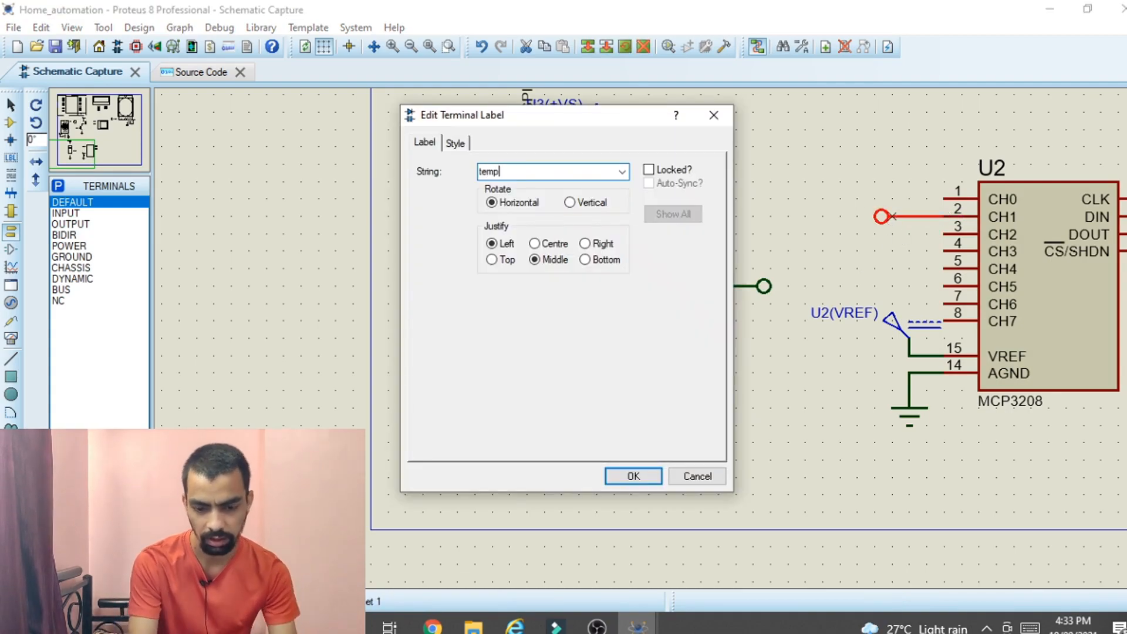
left_click(631, 476)
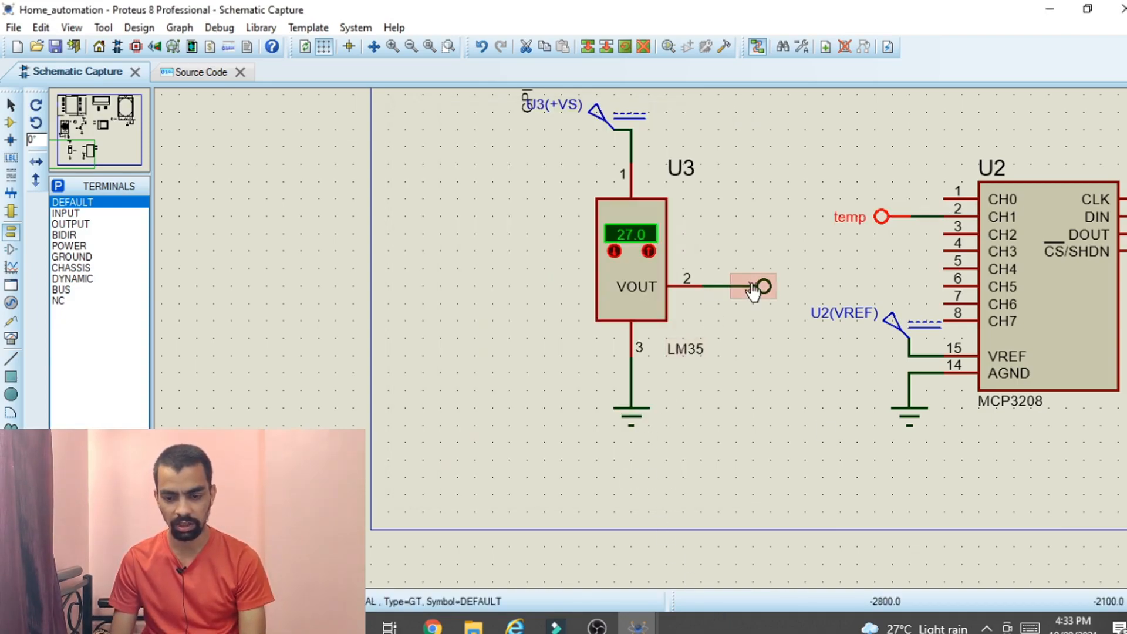
left_click(754, 287)
double_click(758, 287)
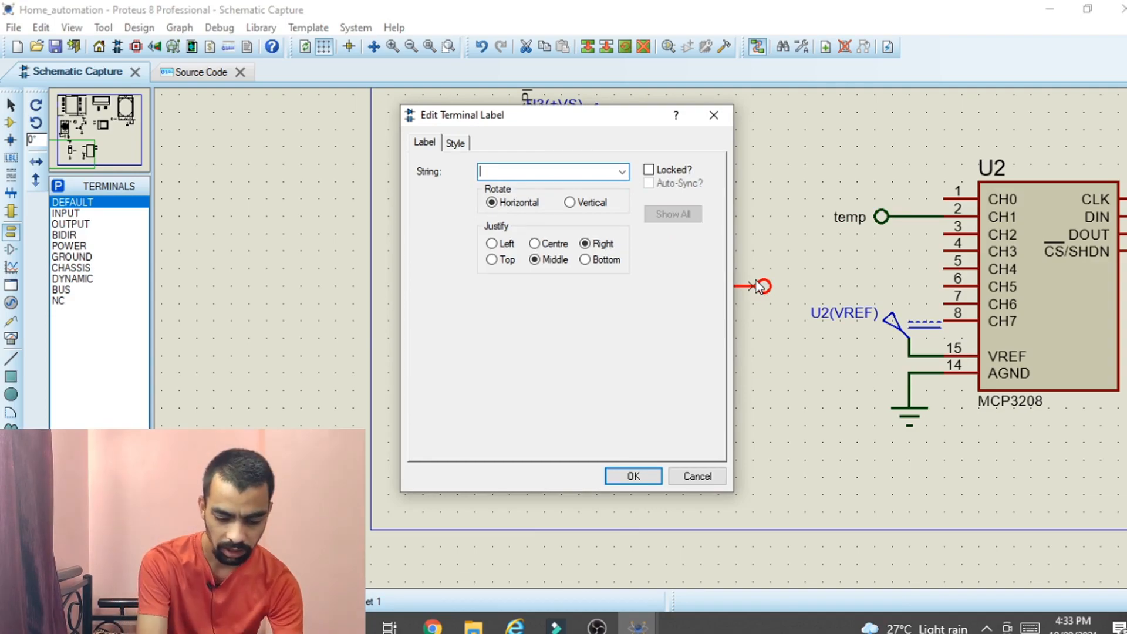
type("temp")
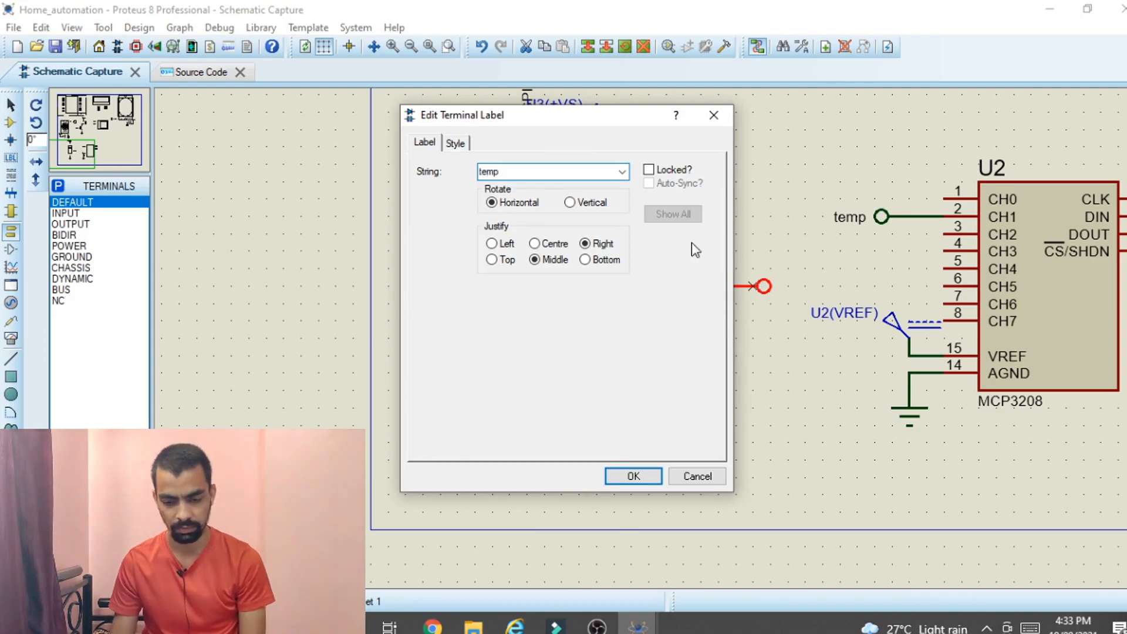
left_click(633, 474)
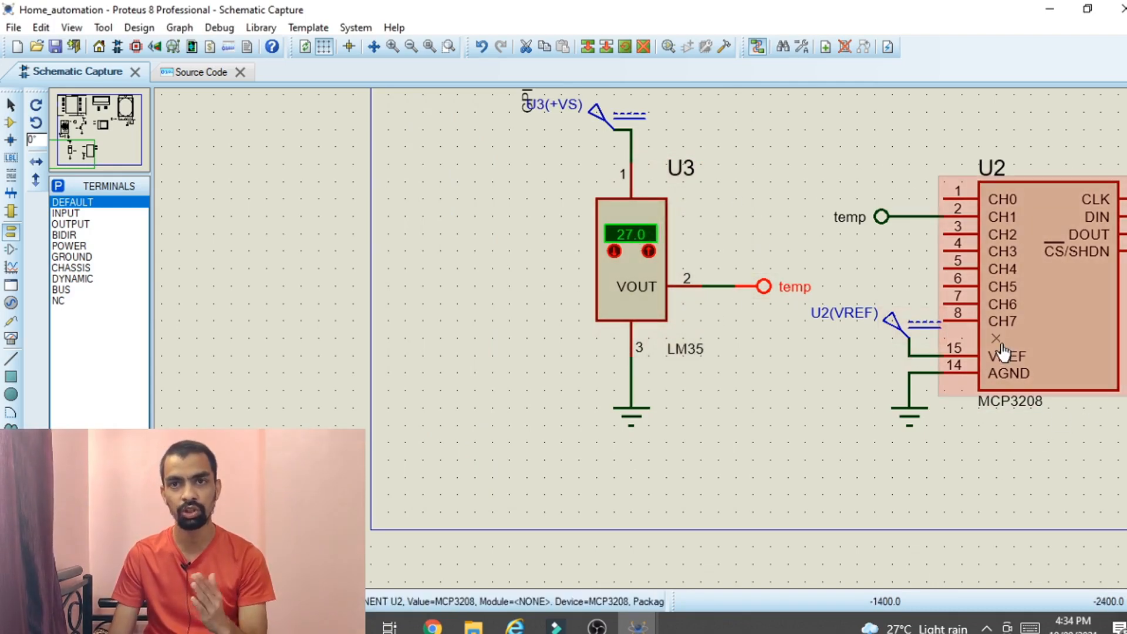
- Find the TORCH_LDR light sensor in the device library by searching for ldr and place it in the free area beside the LM35
scroll(1002, 352, "down", 1)
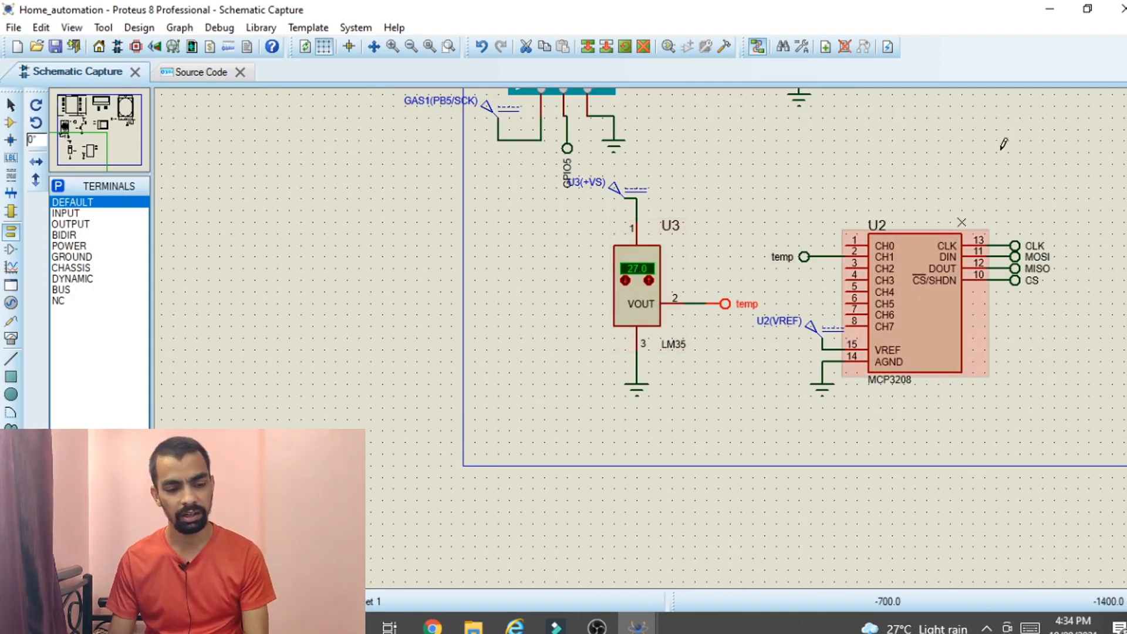
left_click(15, 121)
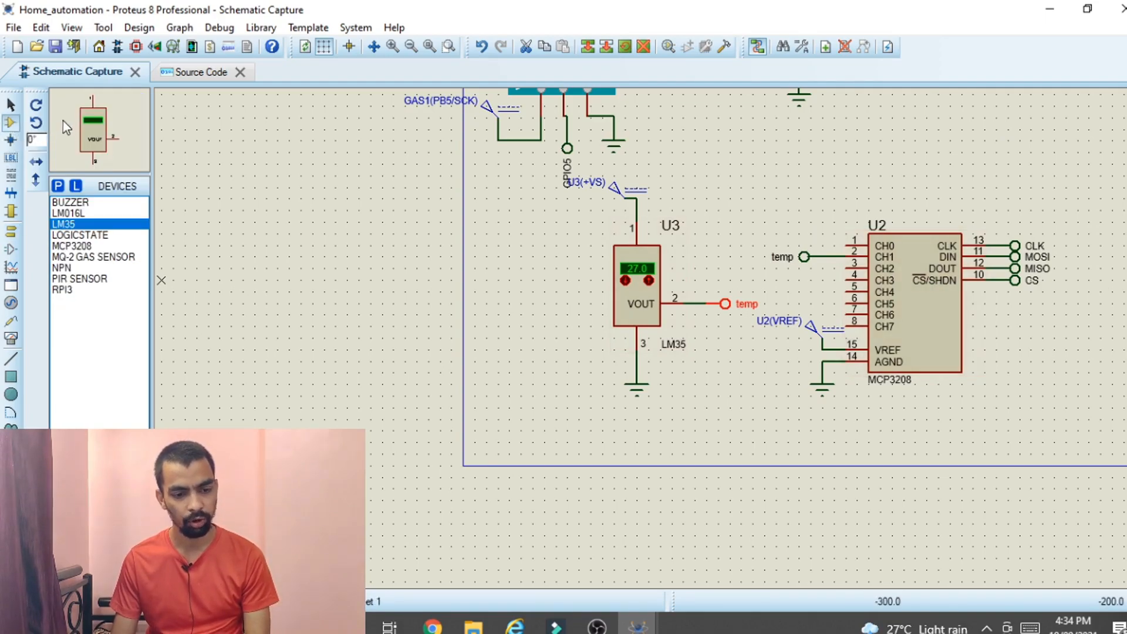
left_click(58, 186)
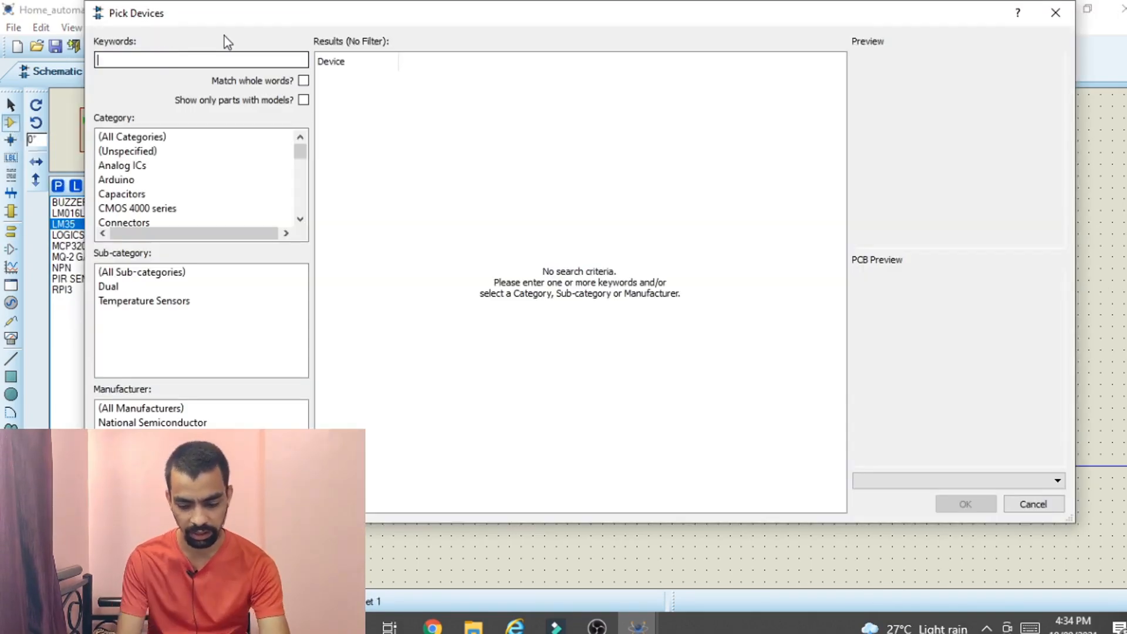
type("ldr")
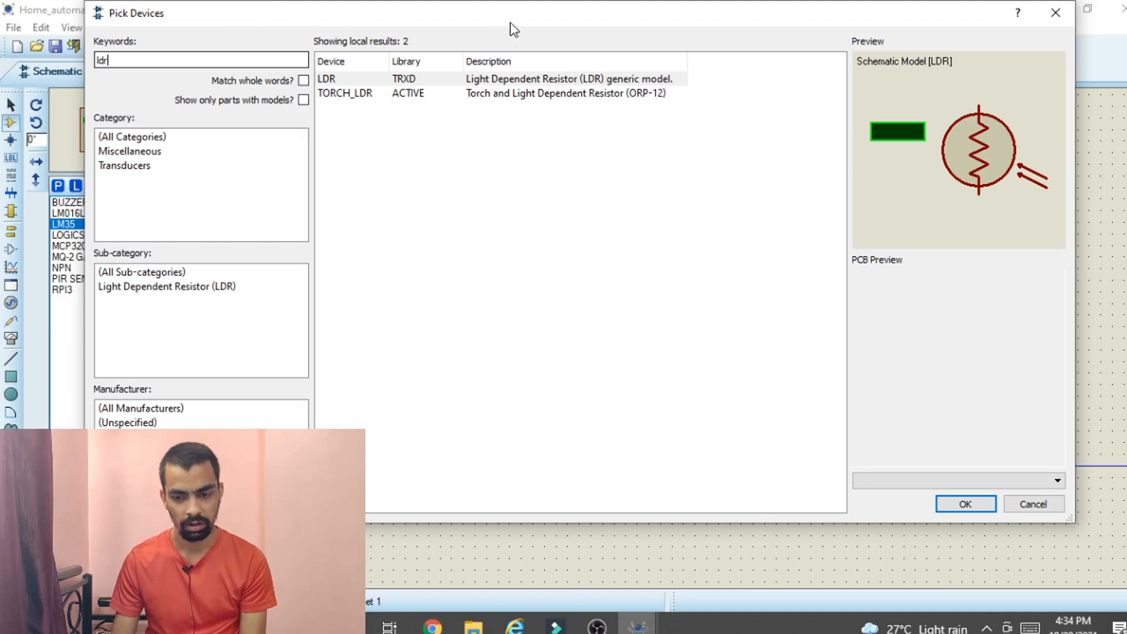
left_click(493, 81)
left_click(585, 94)
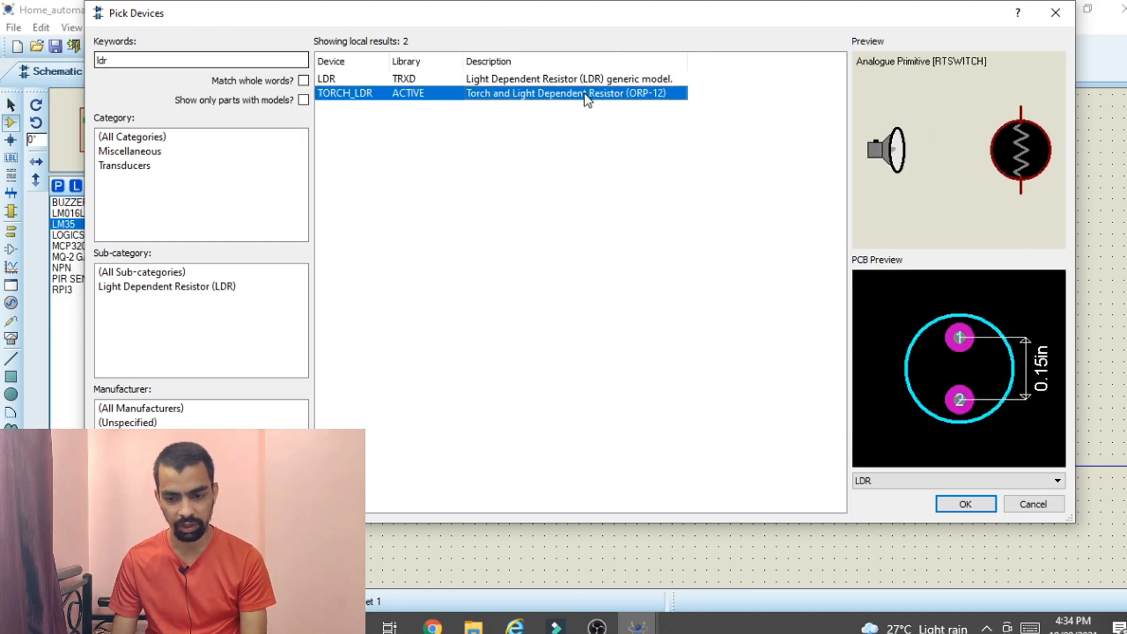
left_click(965, 503)
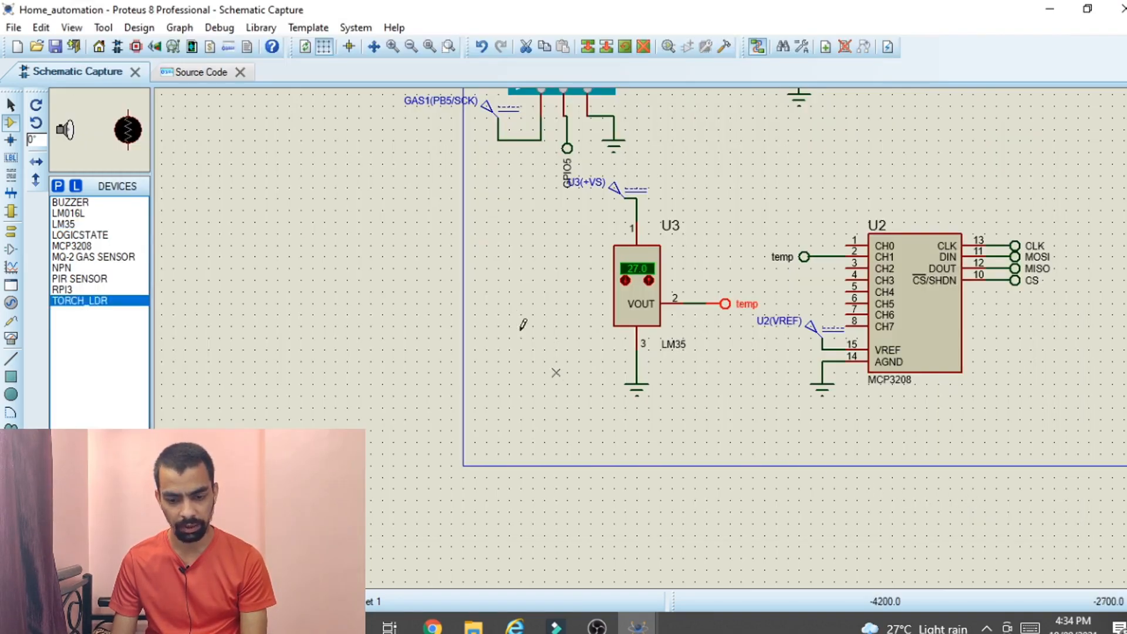
left_click(394, 277)
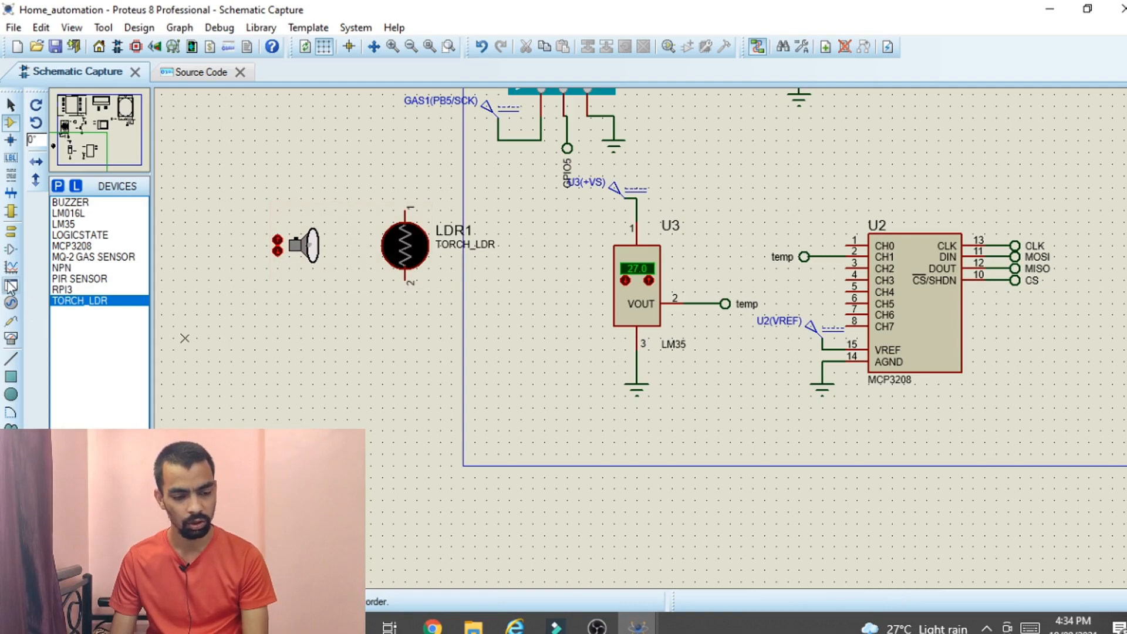
- Place a DC generator above the torch LDR and wire it to the LDR's pin 1
left_click(11, 302)
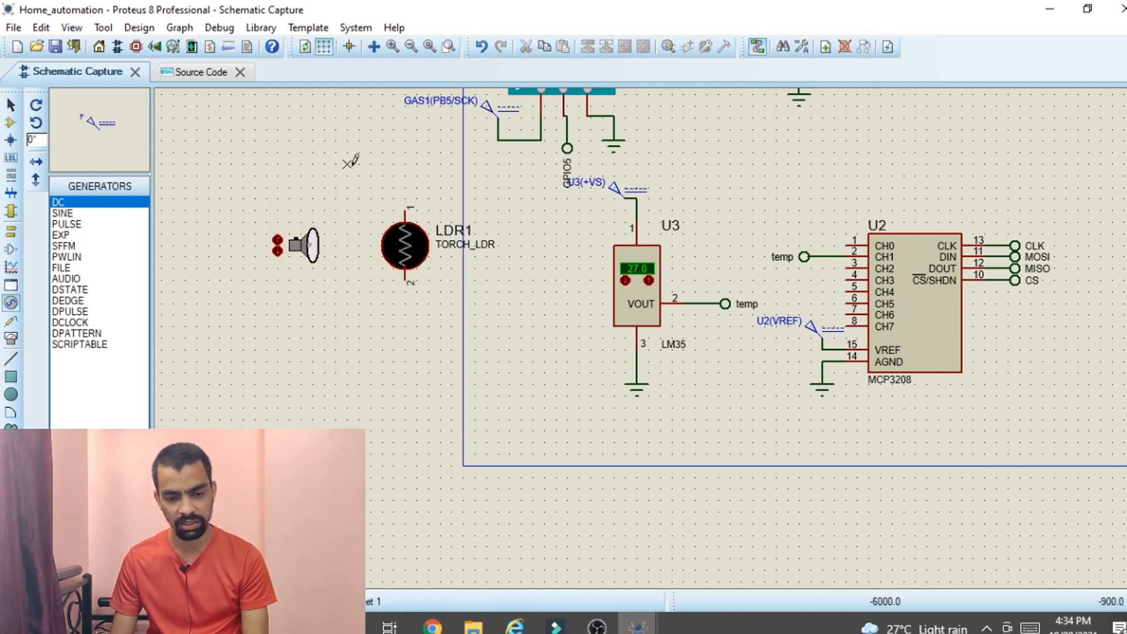
left_click(404, 162)
left_click(404, 158)
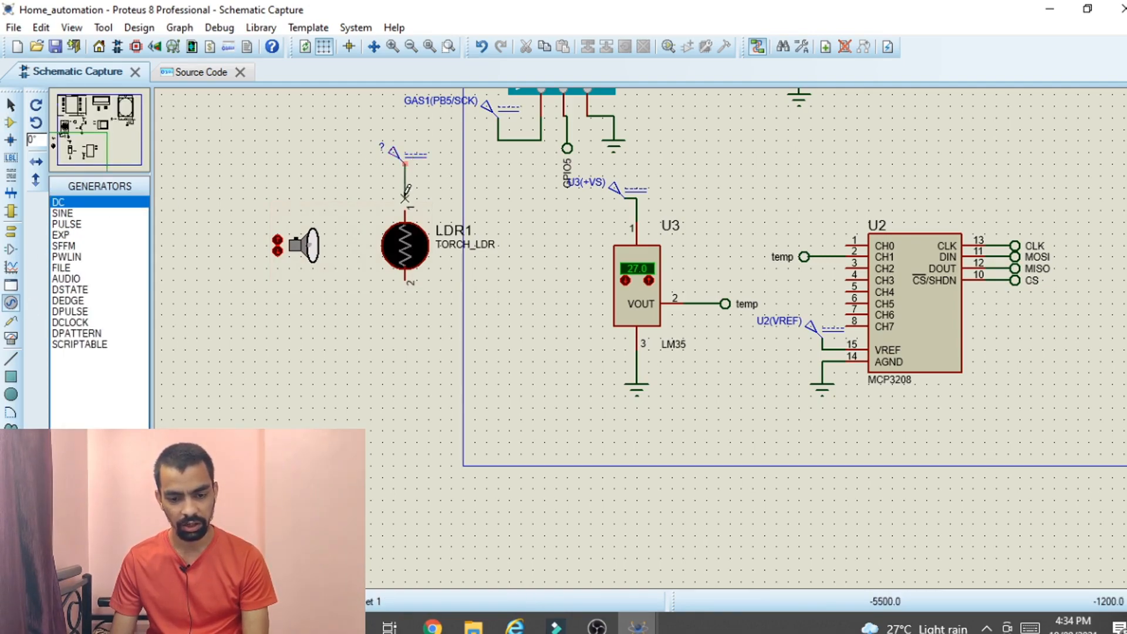
left_click(405, 206)
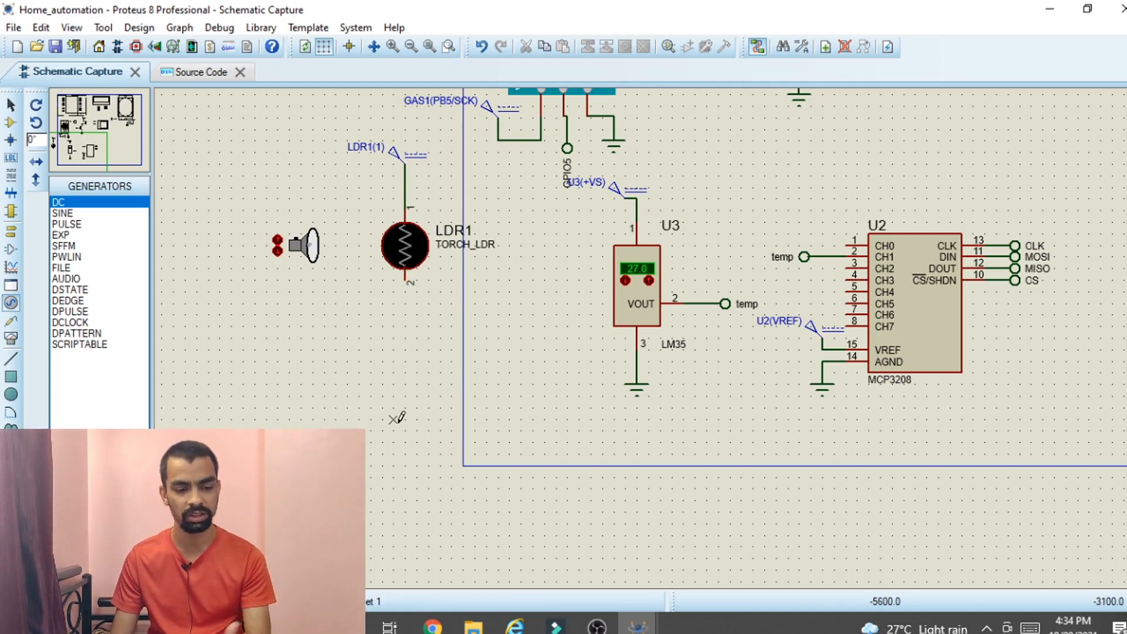
- Find the analog primitive RESISTOR in the device library and place it below the torch LDR
left_click(11, 122)
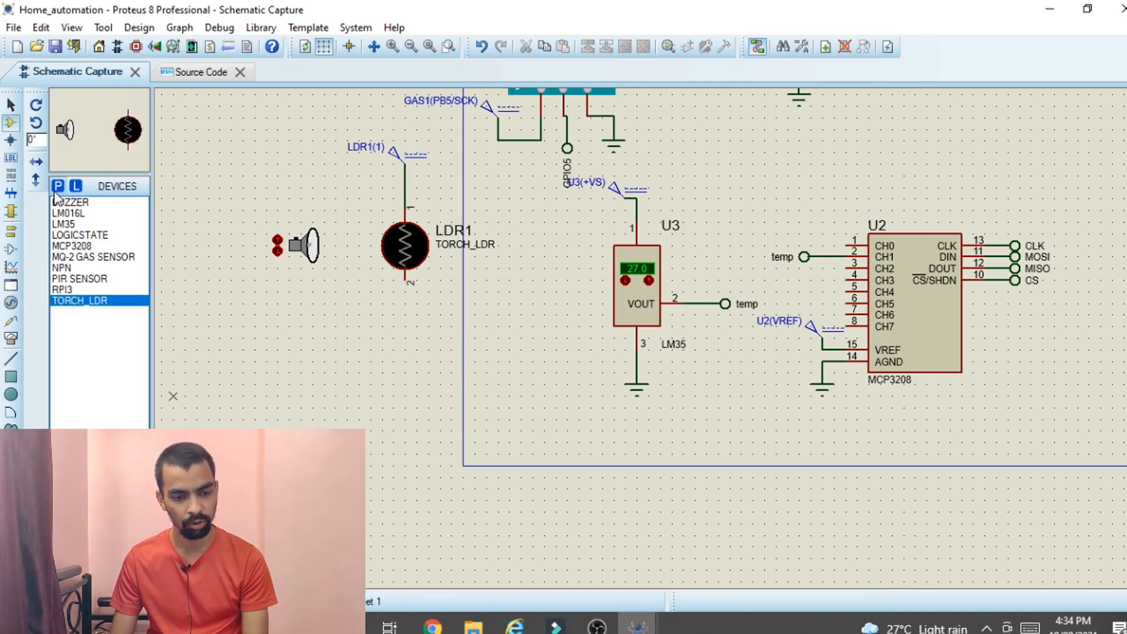
left_click(57, 186)
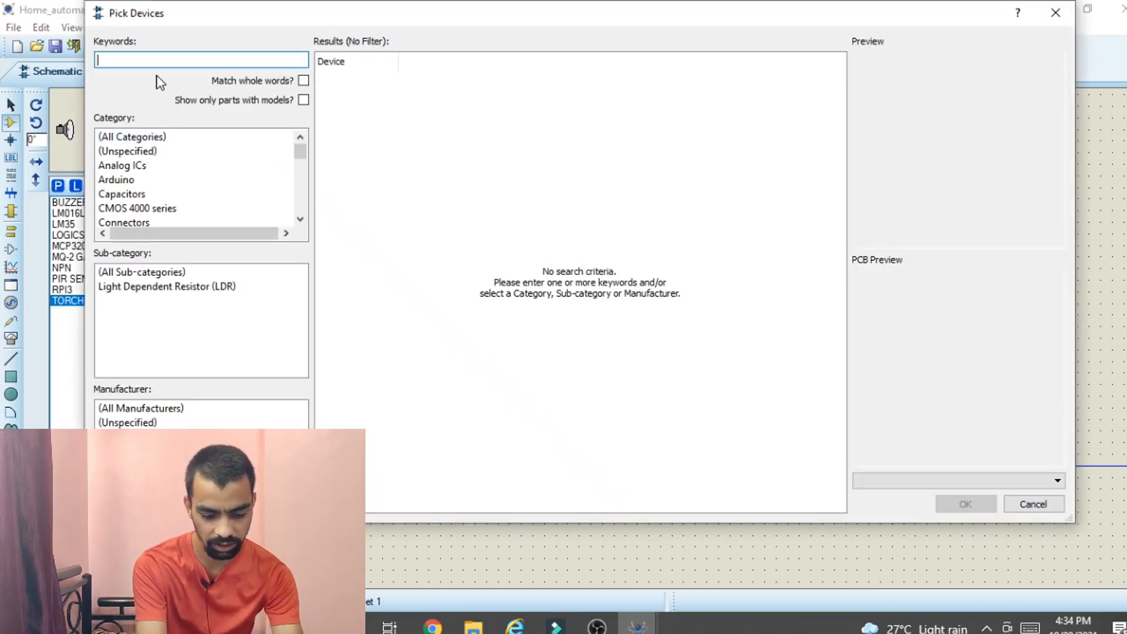
type("resi")
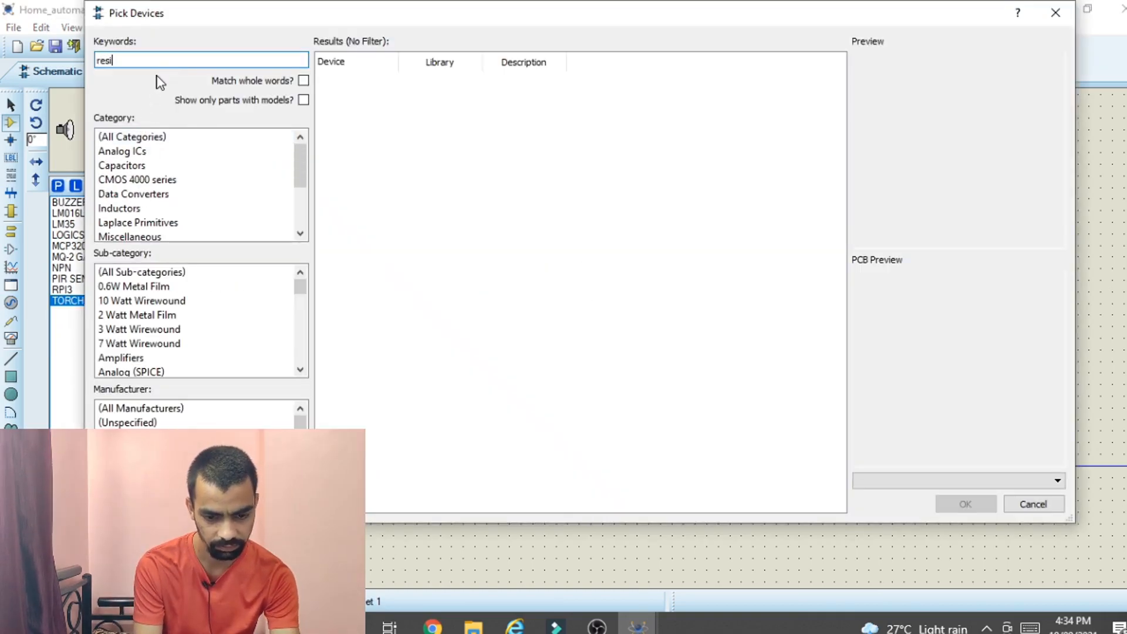
type("stor")
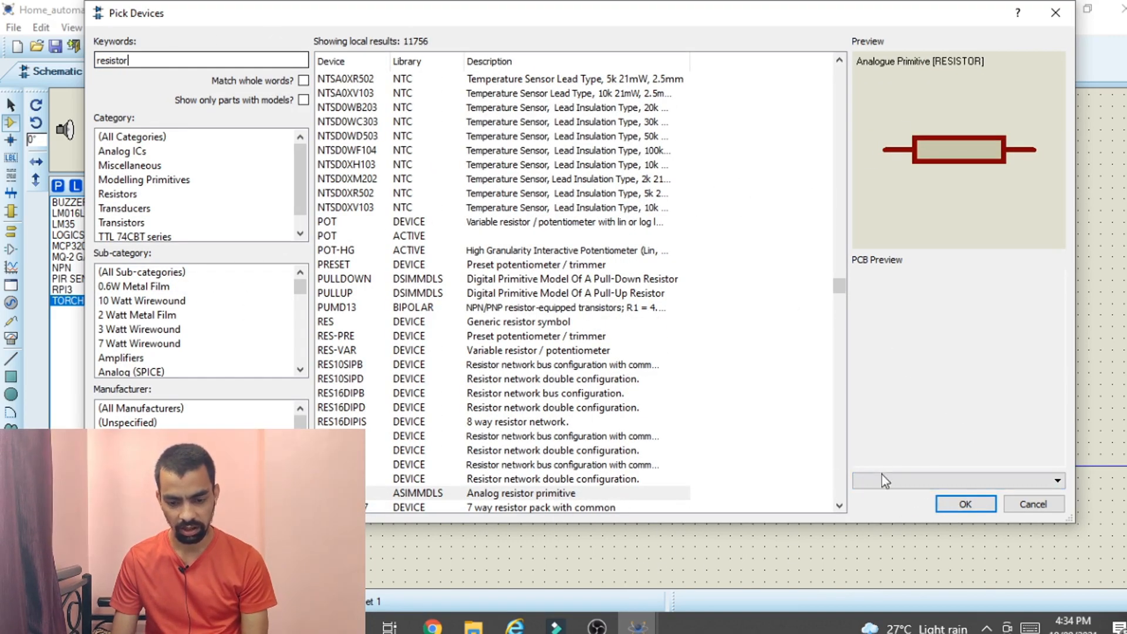
left_click(970, 506)
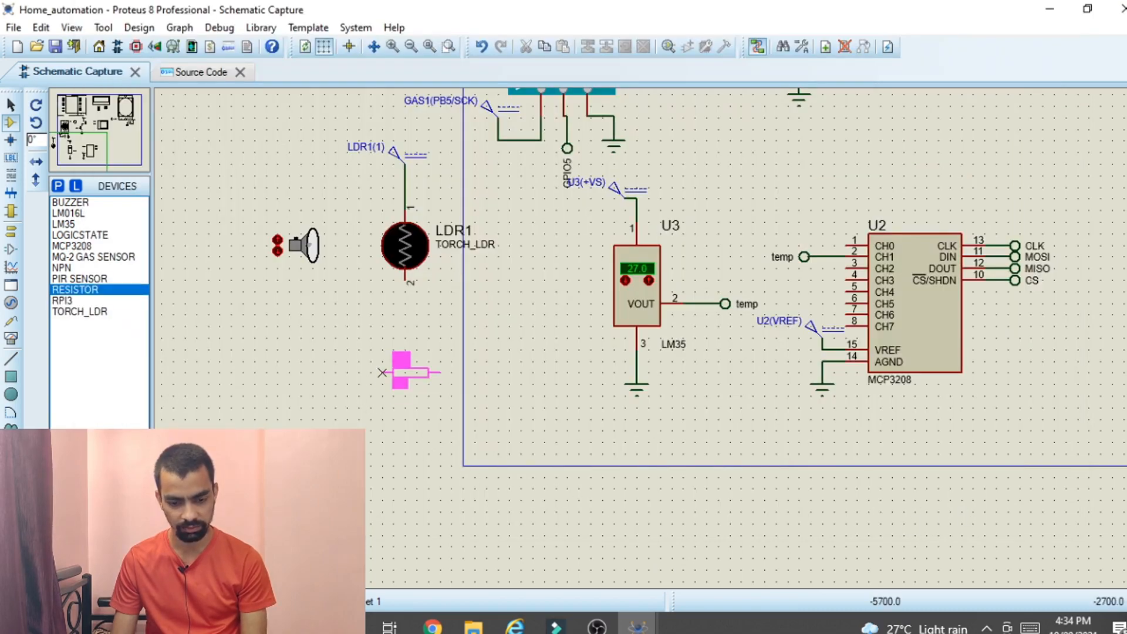
left_click(387, 371)
- Rotate the resistor to vertical, align it under the torch LDR and connect it to the LDR's pin 2
right_click(417, 372)
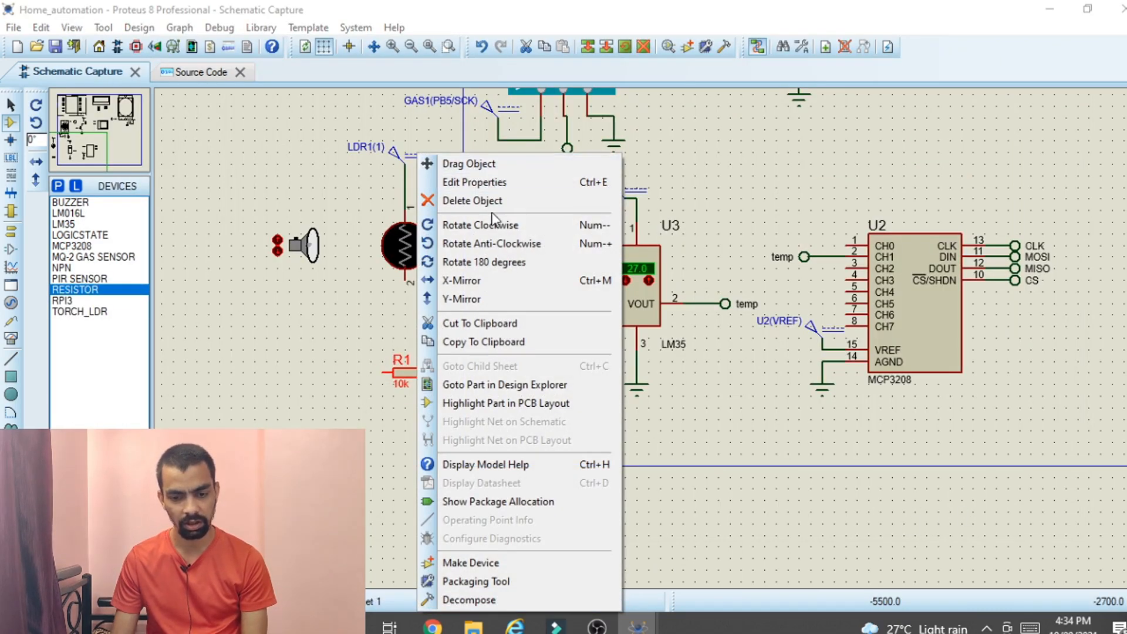
left_click(494, 234)
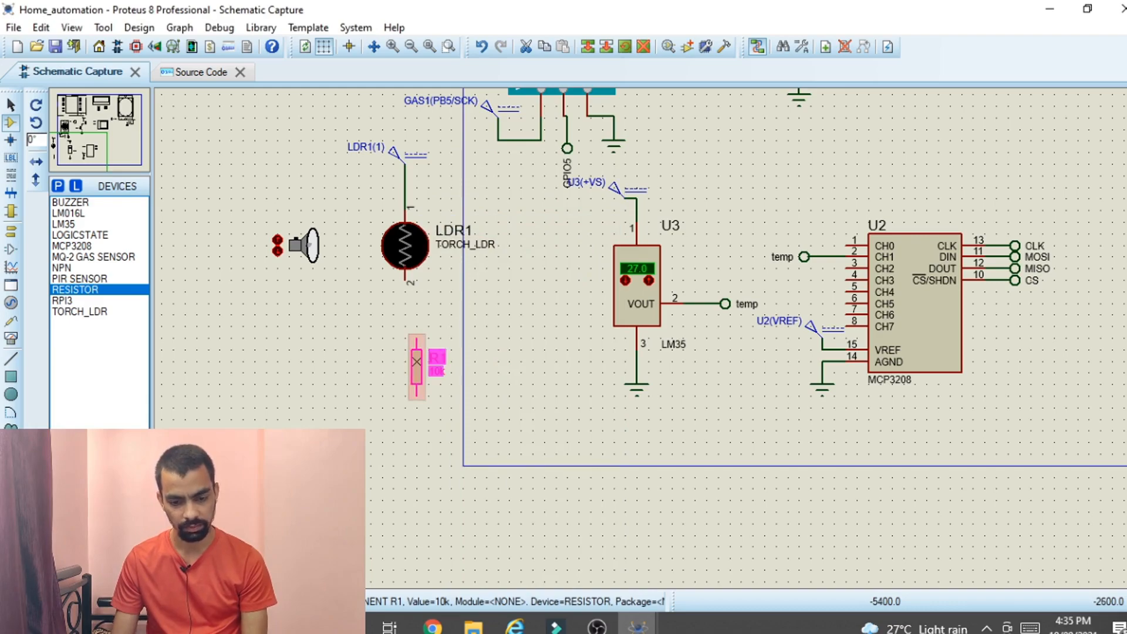
left_click(405, 284)
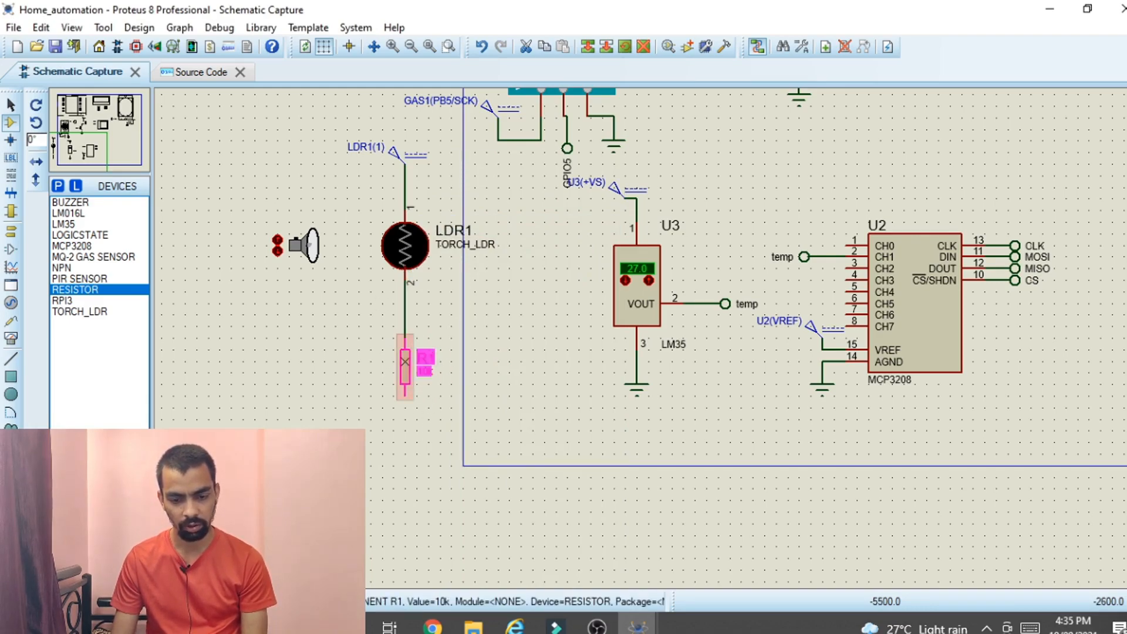
- Set the resistance of the resistor below the torch LDR to 1k ohms
double_click(406, 364)
key("BackSpace")
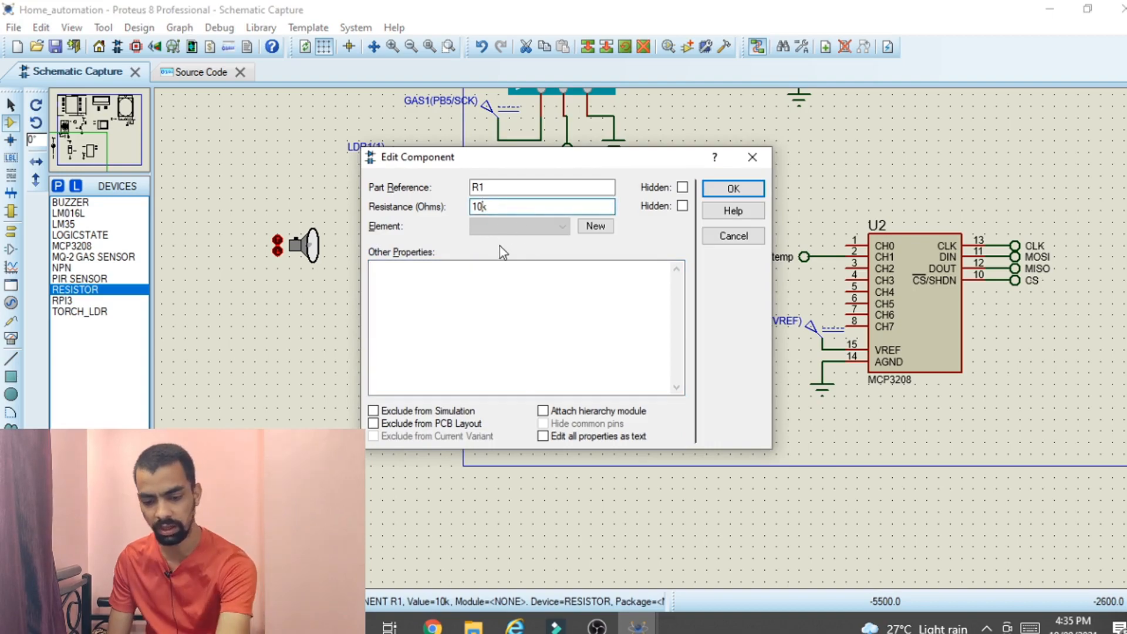
left_click(710, 188)
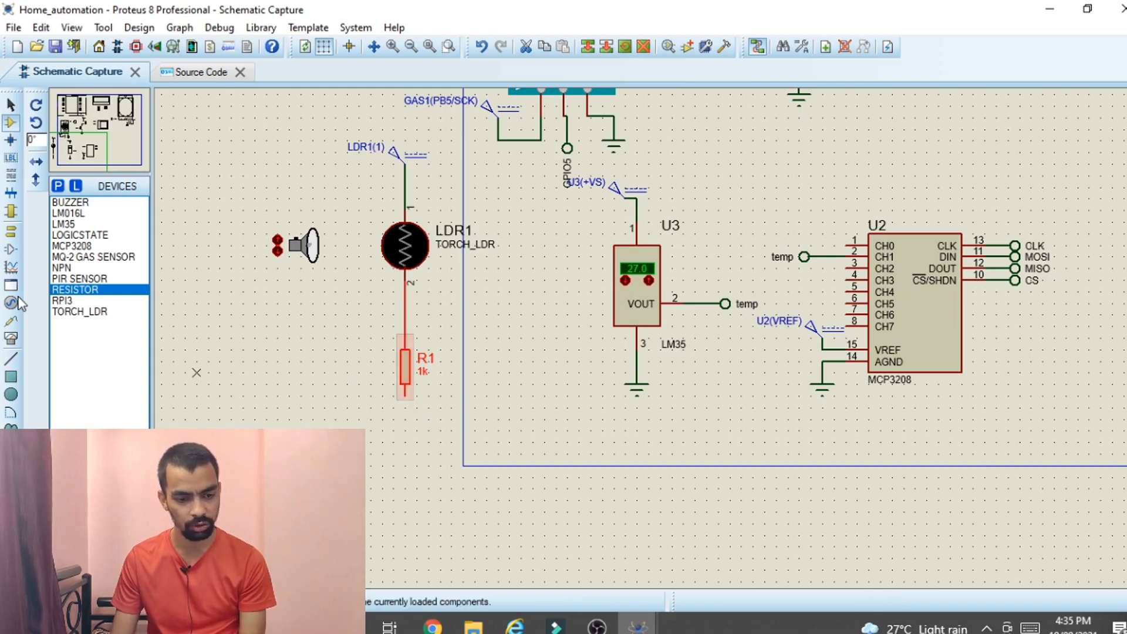
- Place a ground terminal below resistor R1 and connect it to the resistor's lower end
left_click(11, 233)
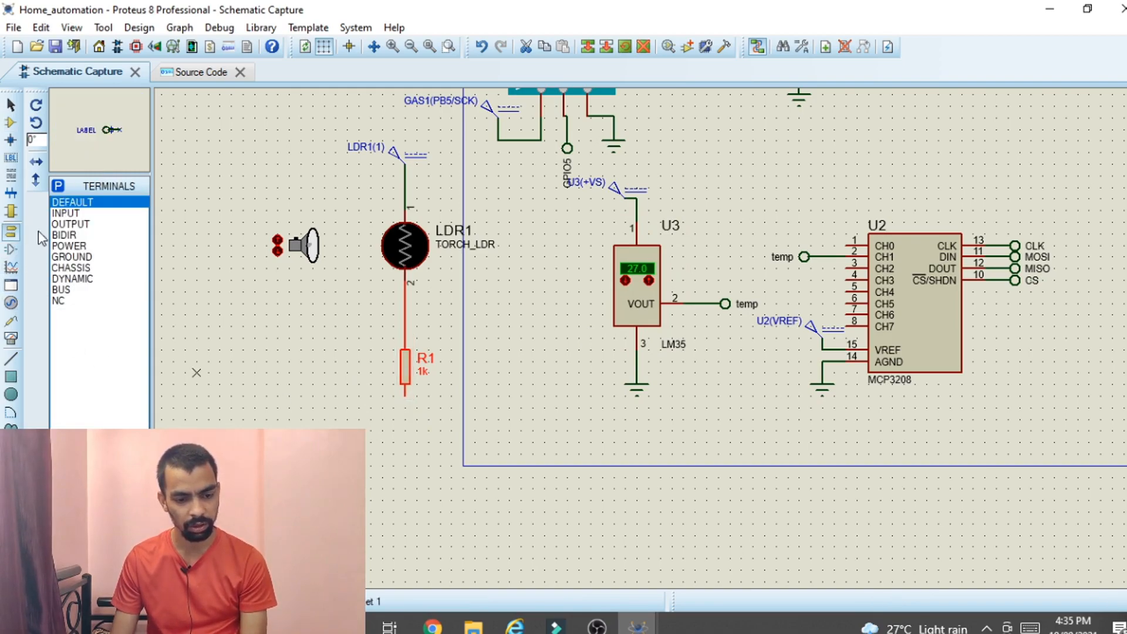
left_click(70, 256)
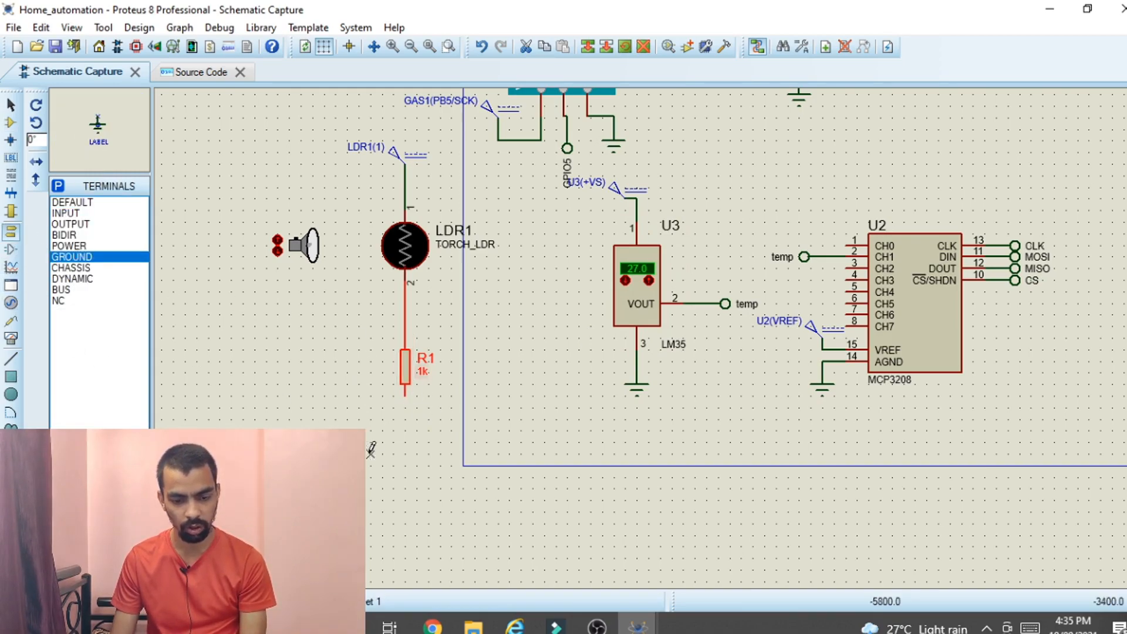
left_click(404, 430)
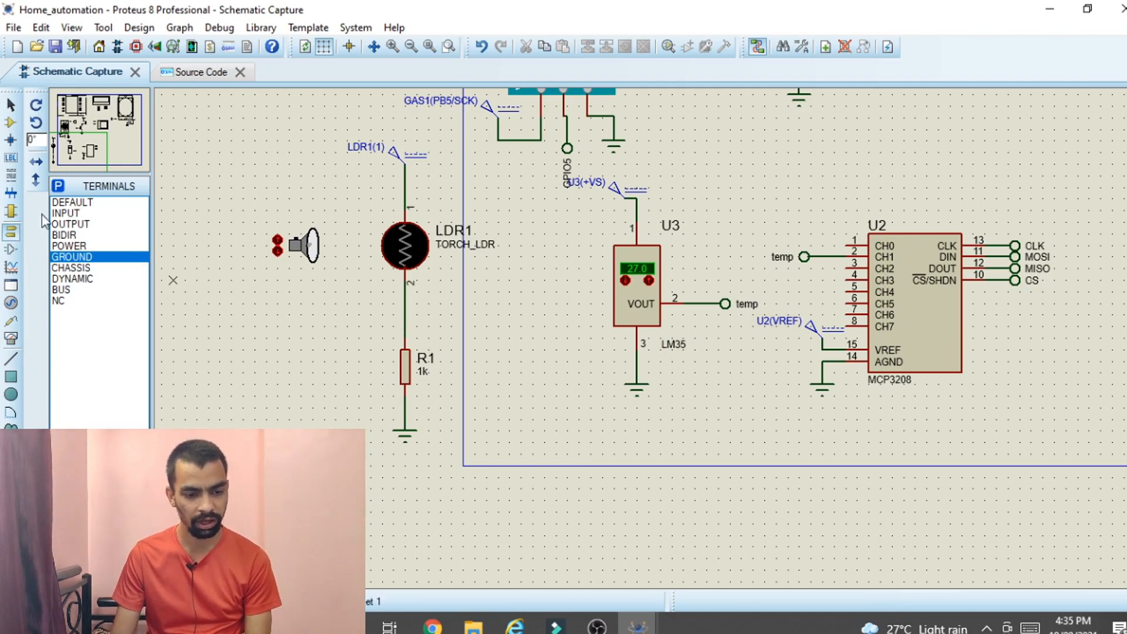
- Place one default terminal beside the wire between the LDR and R1 and another at the MCP3208's CH0 pin
left_click(70, 202)
left_click(421, 315)
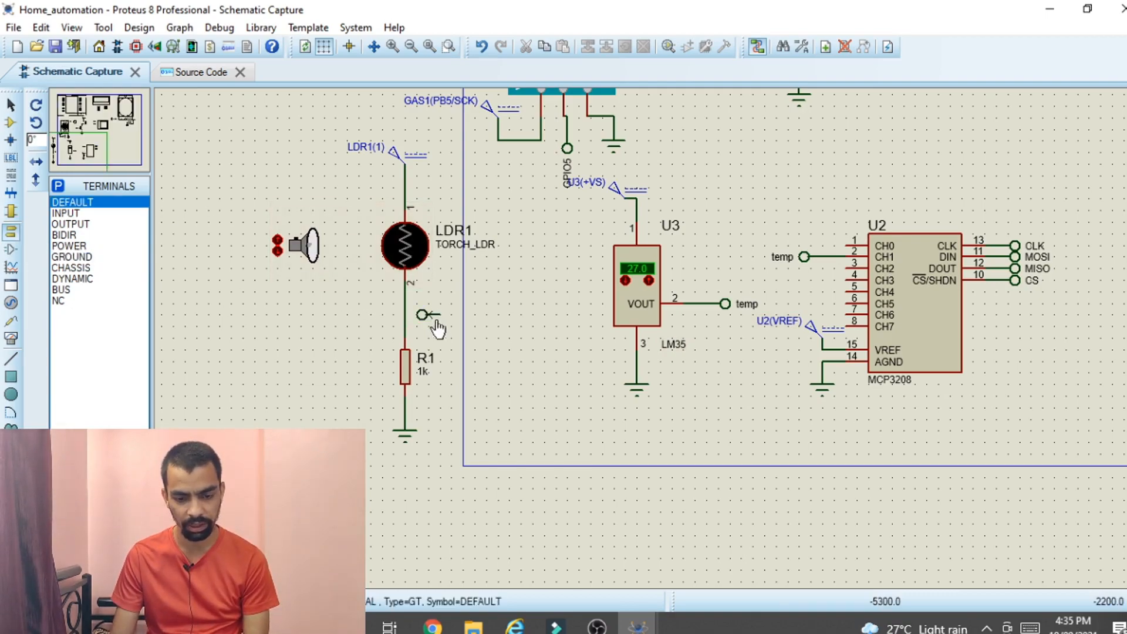
left_click(822, 241)
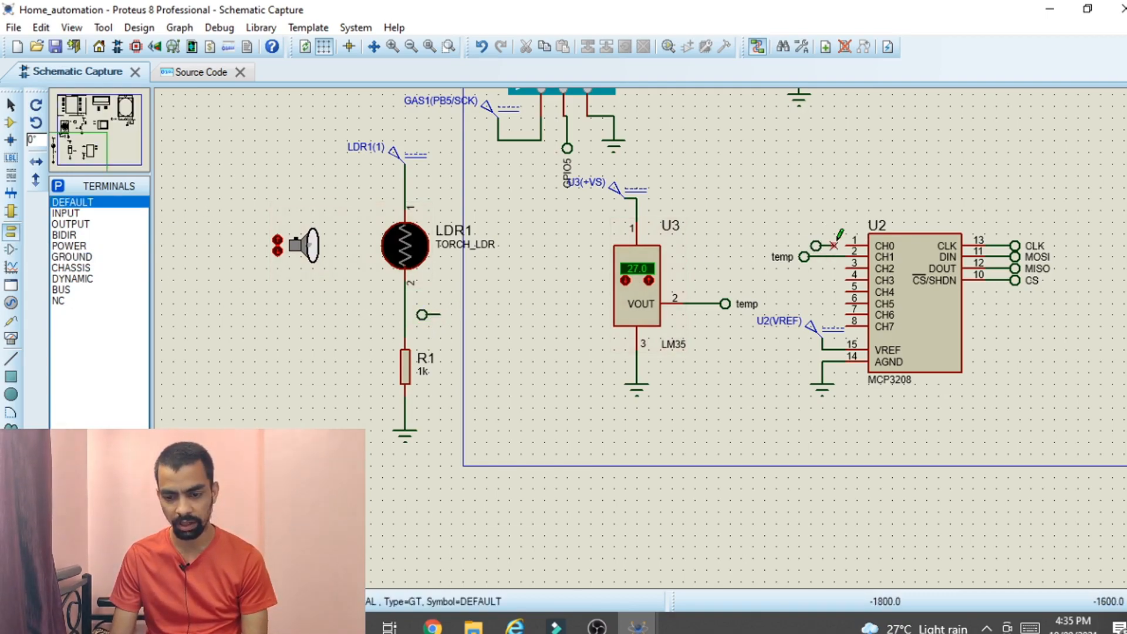
- Label the terminal at the MCP3208's CH0 pin as ldr
scroll(845, 246, "up", 2)
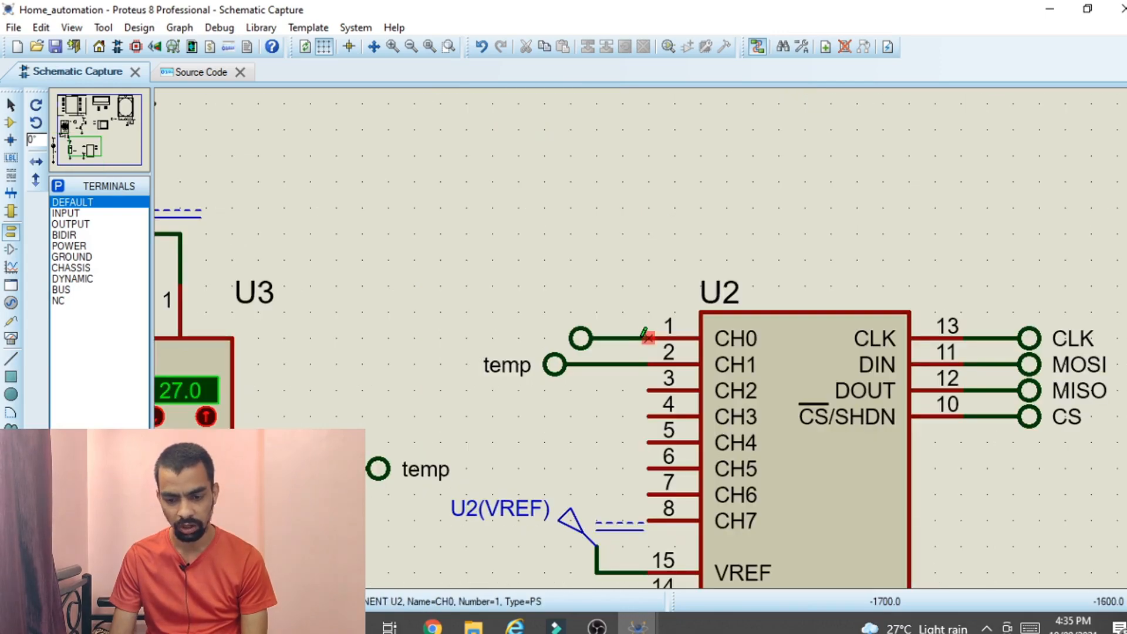
double_click(580, 328)
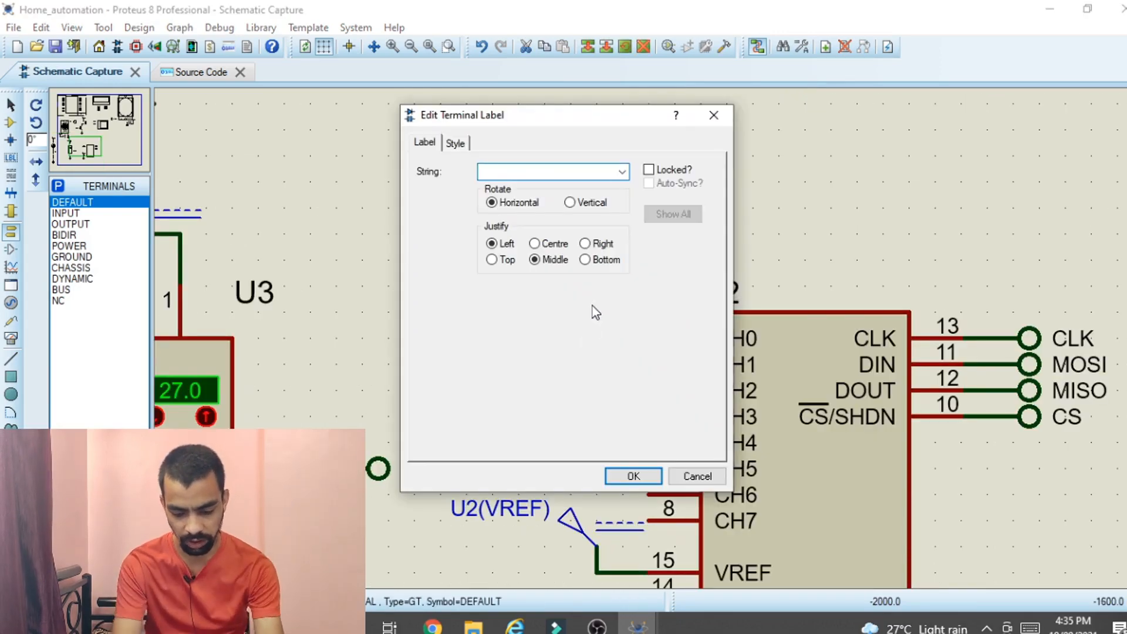
type("ldr")
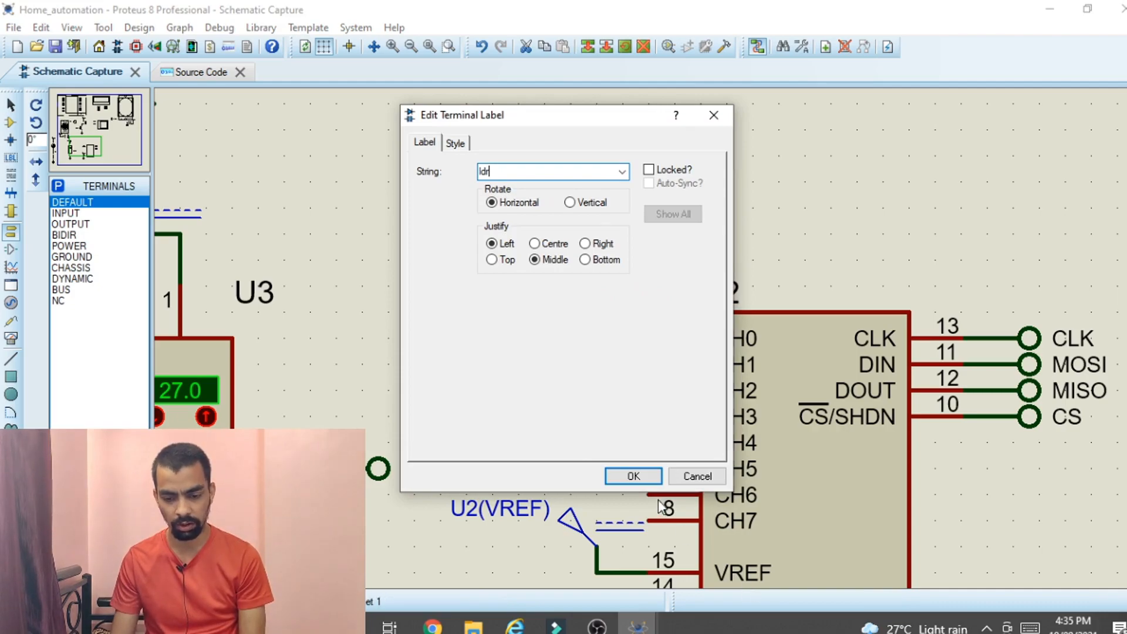
left_click(632, 476)
- Rotate the terminal beside the torch LDR by 180 degrees and wire it to the junction between the LDR and R1
scroll(458, 387, "down", 3)
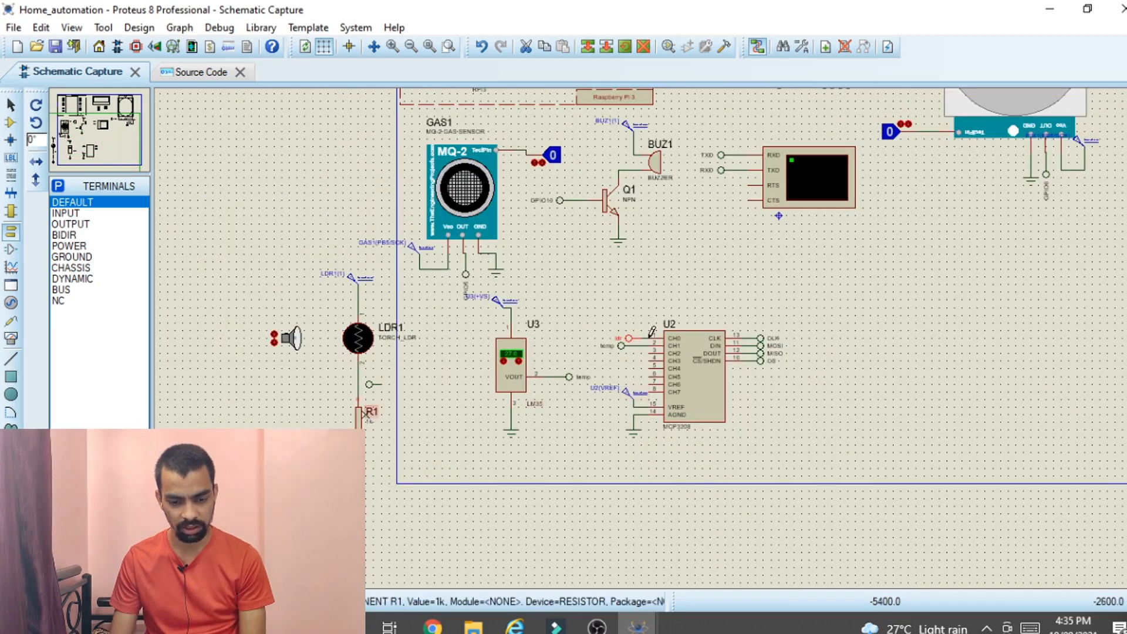
scroll(361, 382, "up", 2)
right_click(675, 262)
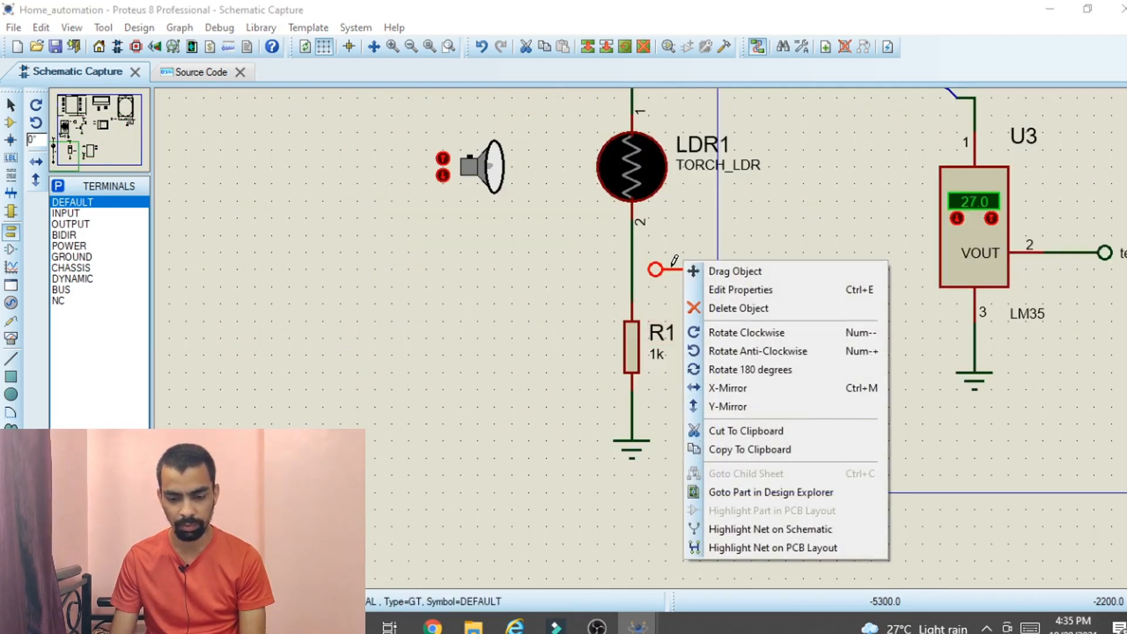
left_click(763, 371)
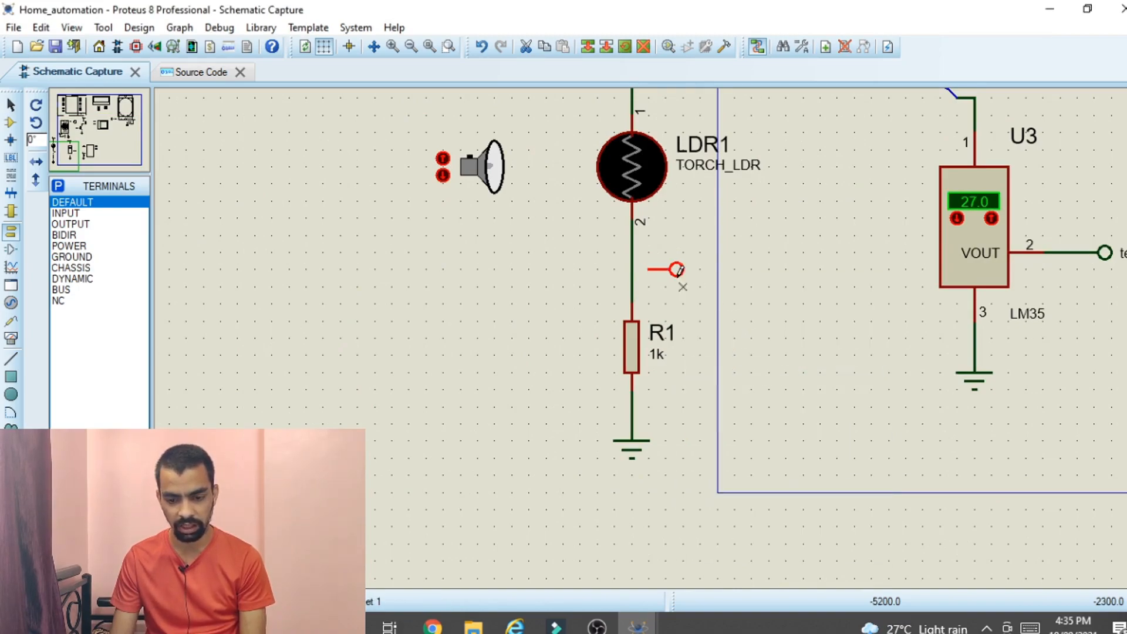
left_click(636, 268)
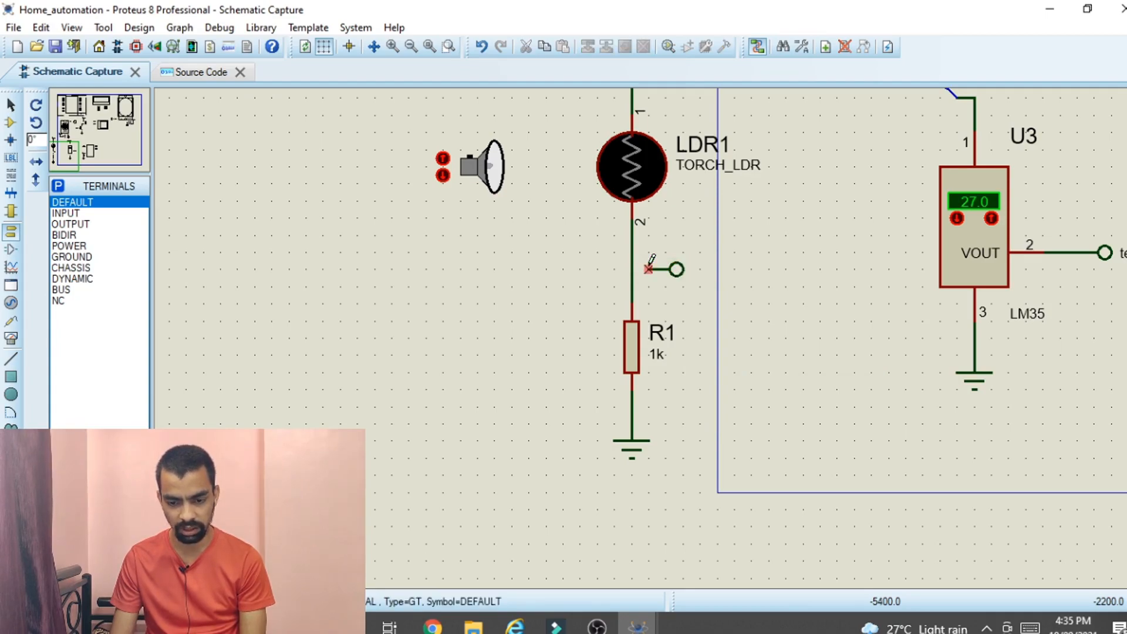
left_click(646, 267)
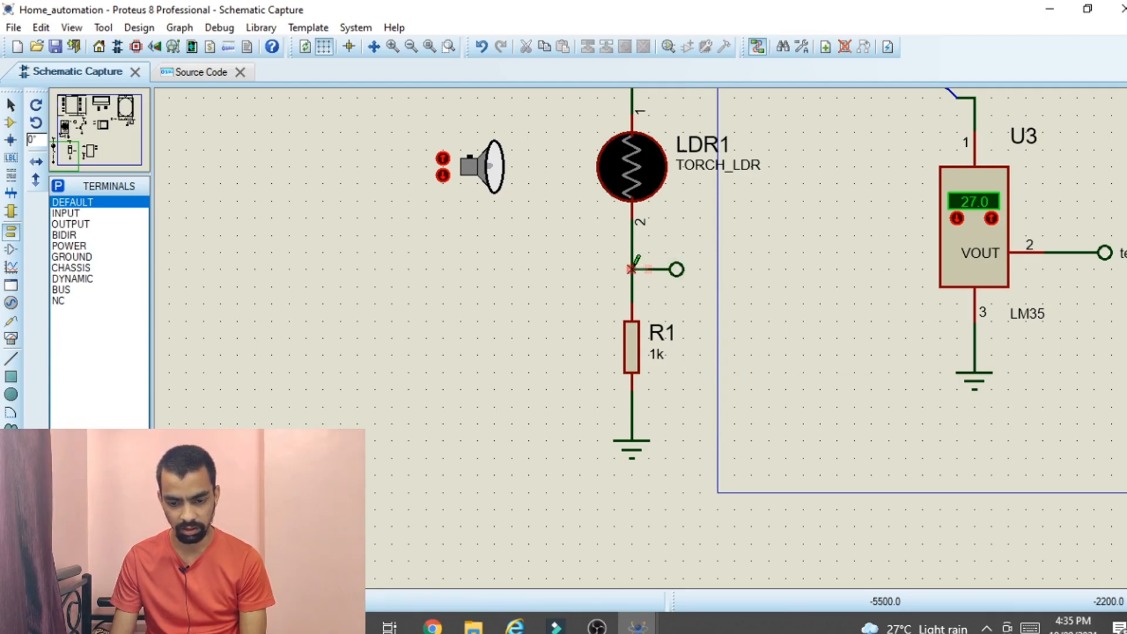
- Label the terminal at the LDR and R1 junction as ldr
double_click(677, 273)
type("ld")
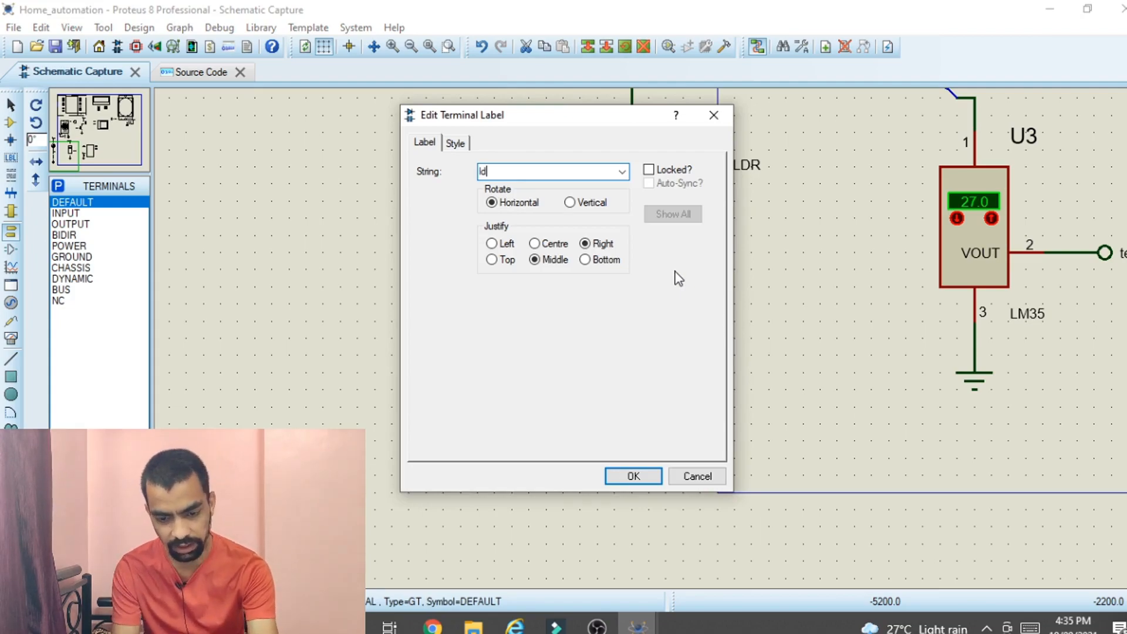
type("r")
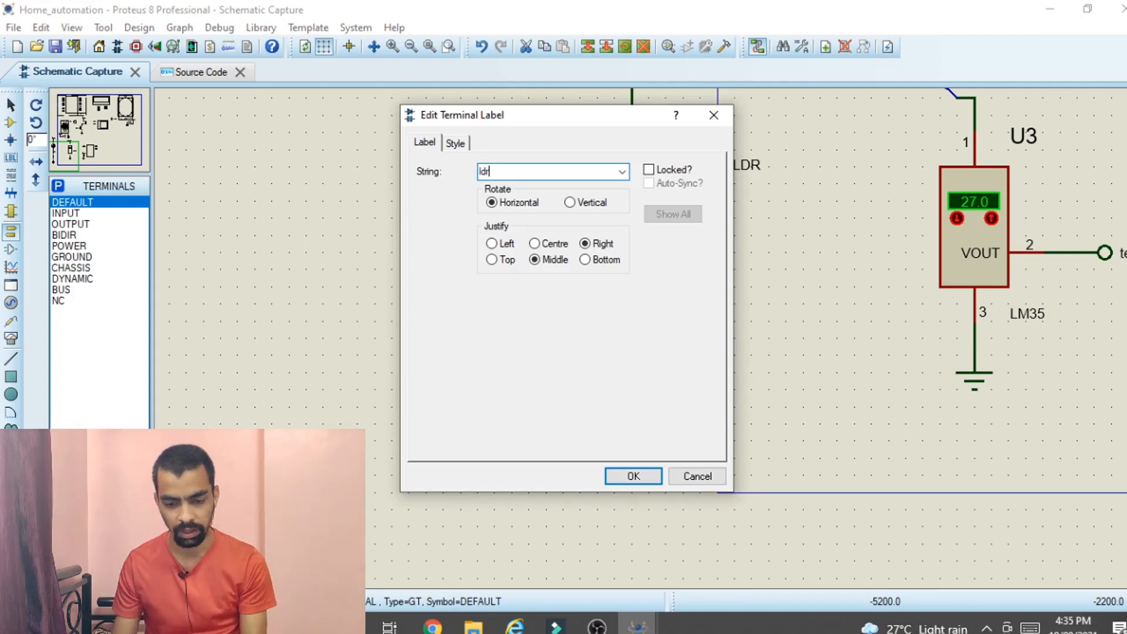
left_click(627, 480)
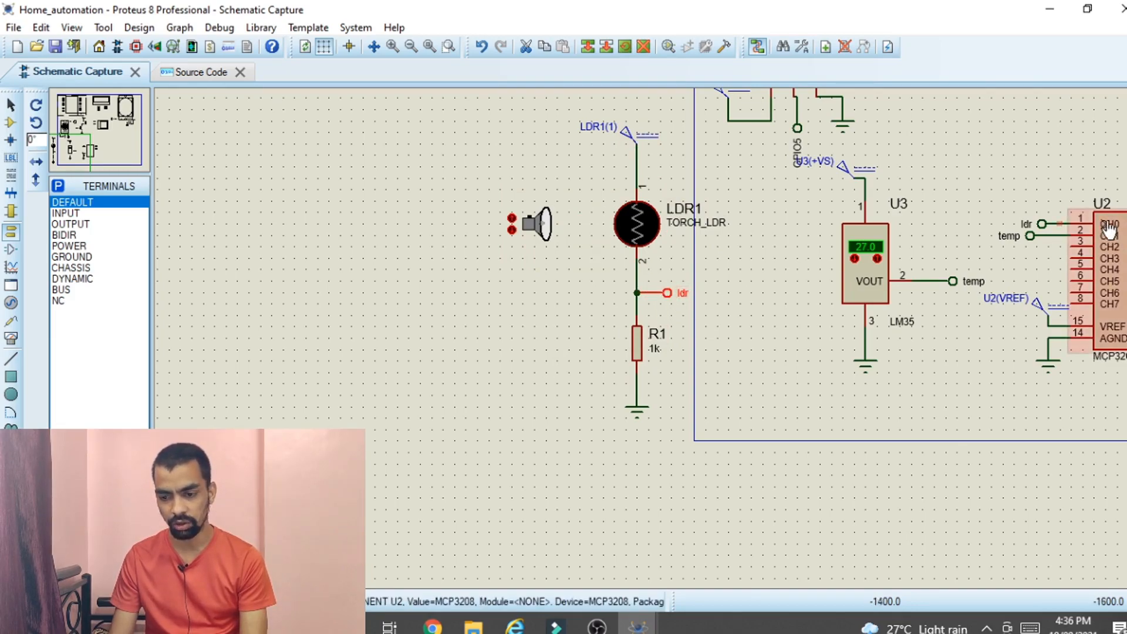
- Search the device library for relay, pick the animated RELAY model and place it in the free area beside the MCP3208
scroll(965, 282, "down", 1)
scroll(1019, 286, "up", 1)
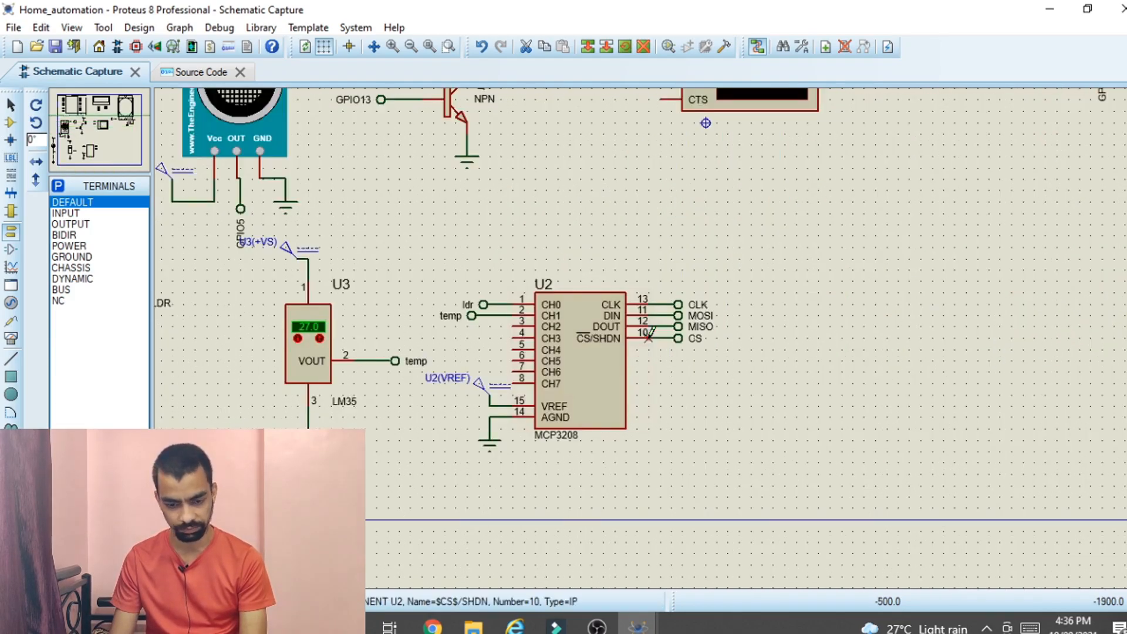
scroll(646, 336, "down", 1)
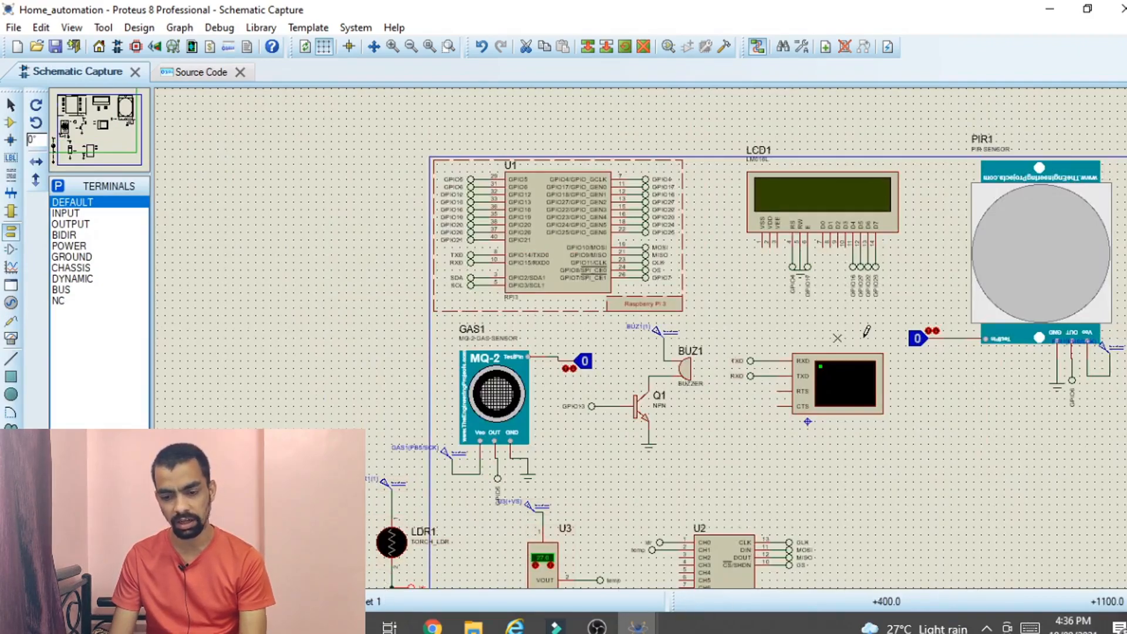
scroll(898, 442, "up", 1)
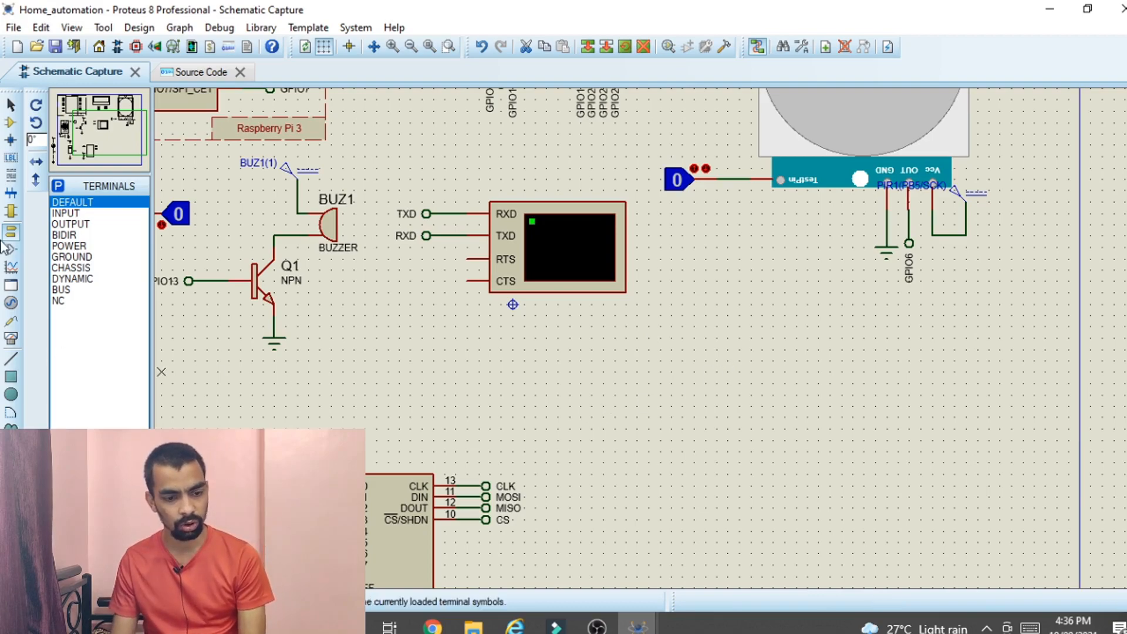
left_click(13, 119)
left_click(59, 187)
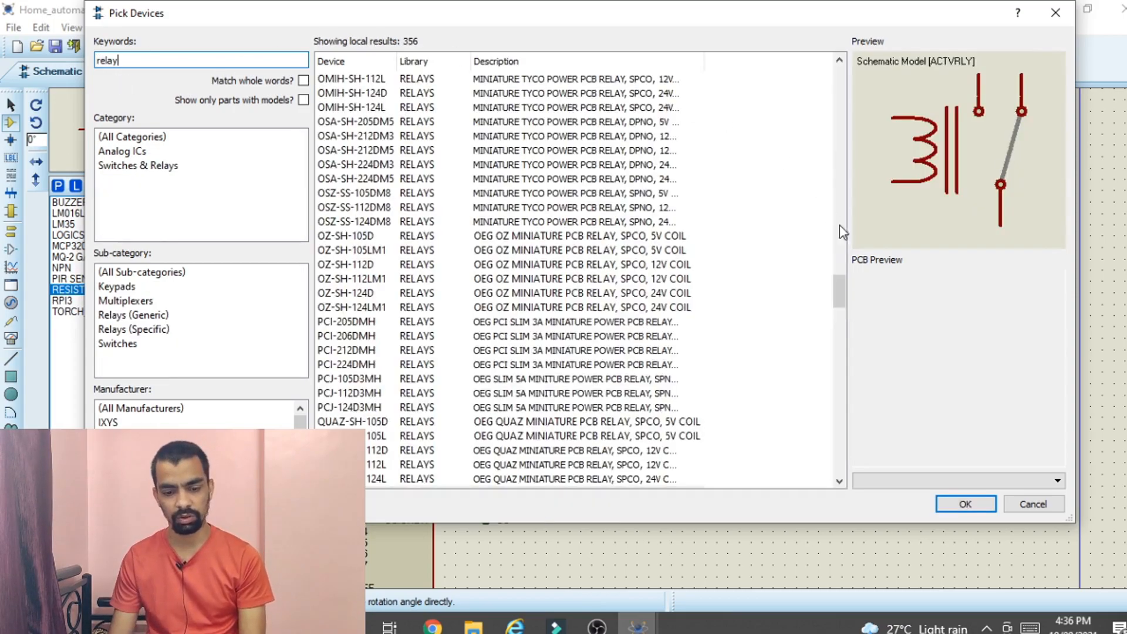
left_click(540, 493)
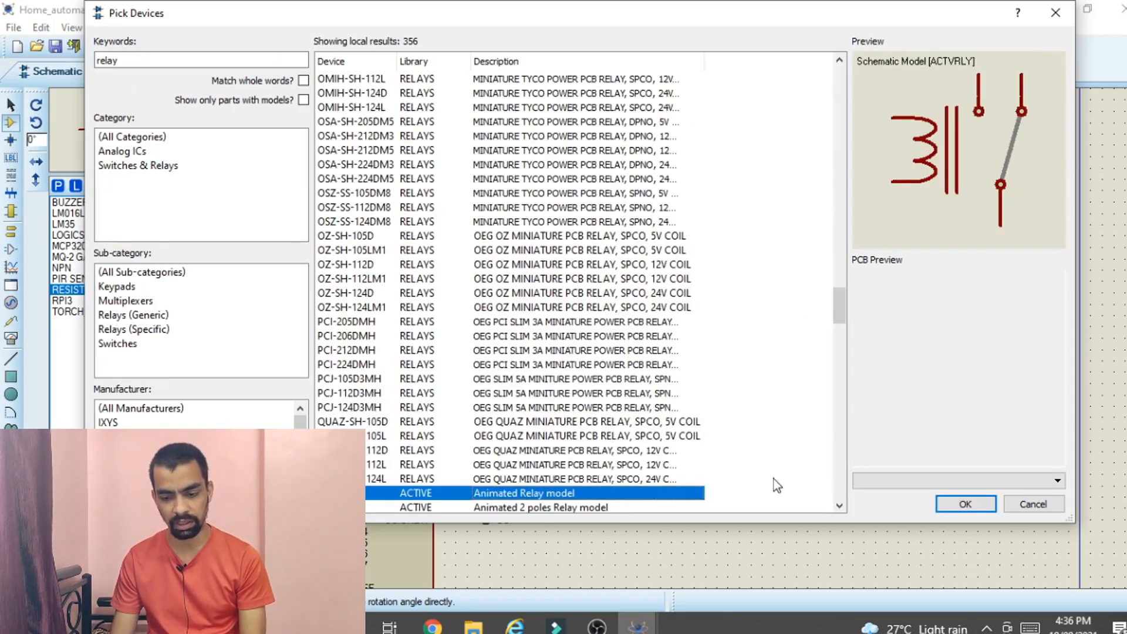
left_click(980, 508)
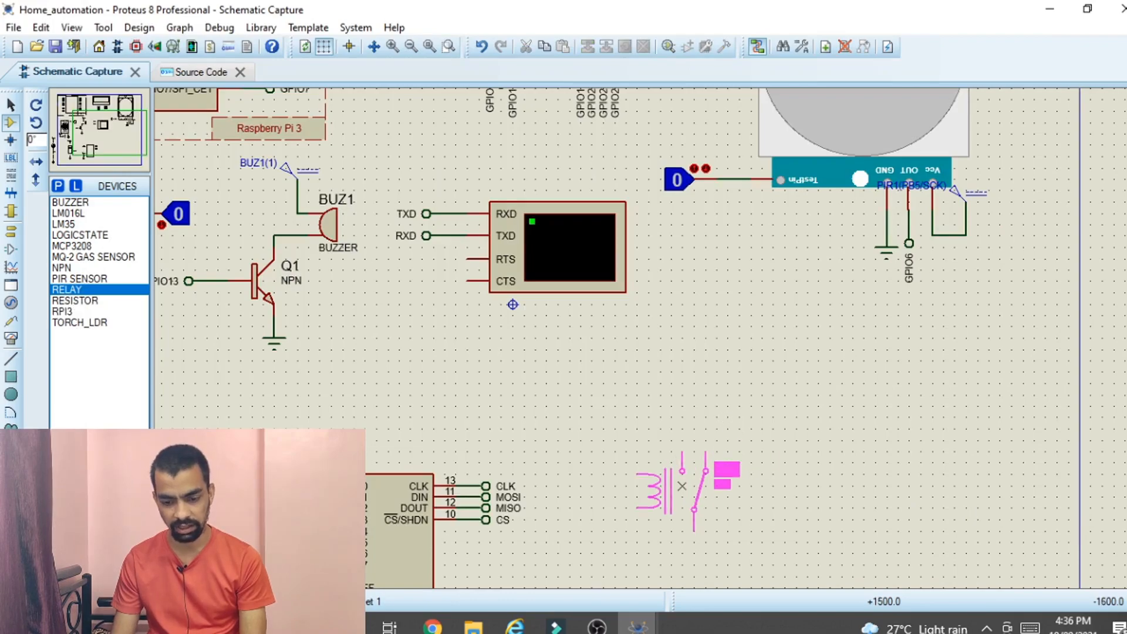
left_click(681, 486)
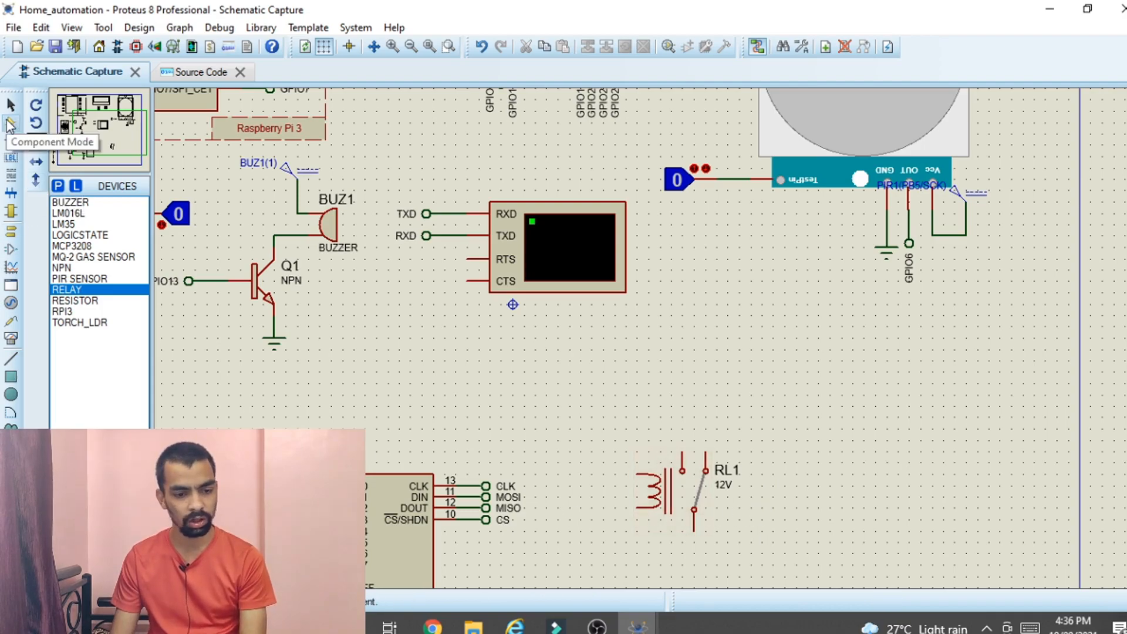
- Search the device library for dc motor, pick the simple MOTOR from the ACTIVE library and place it beside relay RL1
left_click(57, 187)
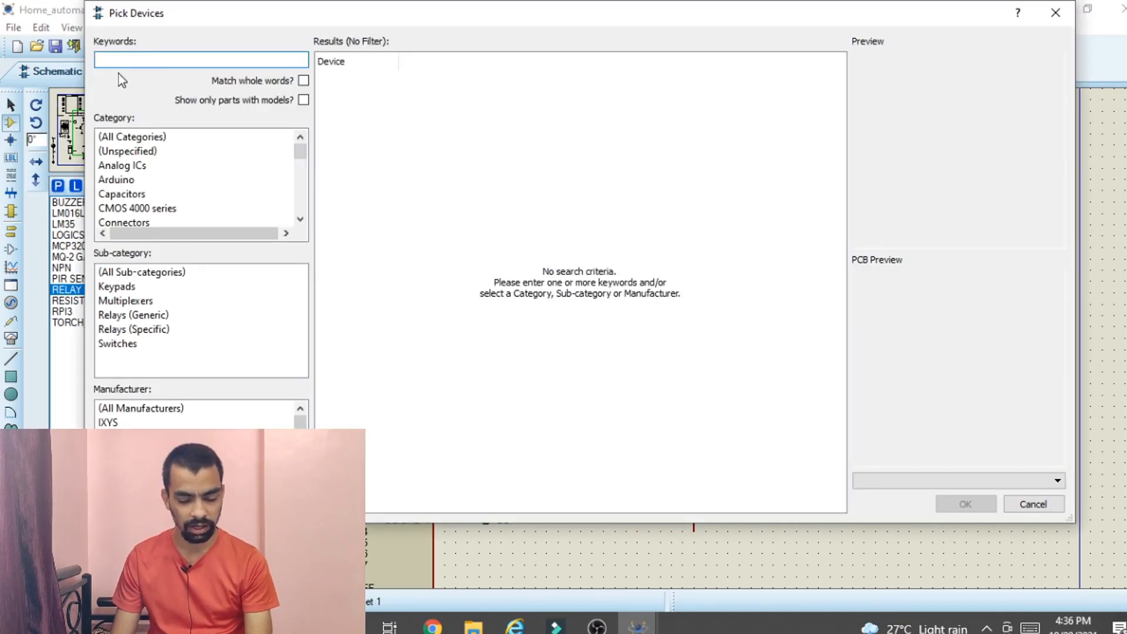
type("dc m")
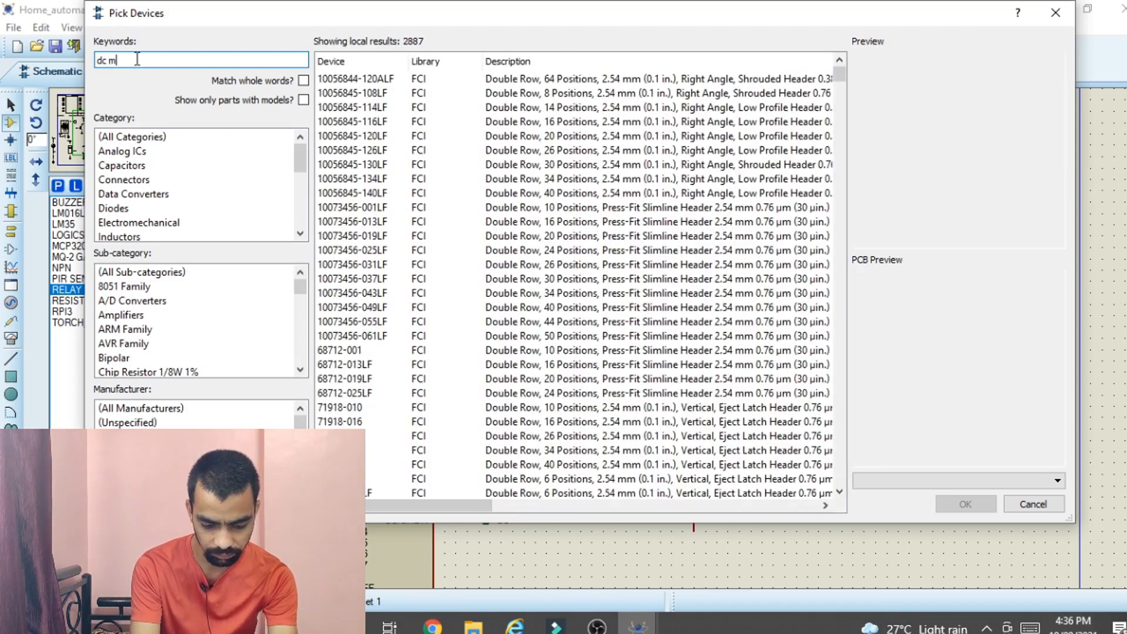
type("otor")
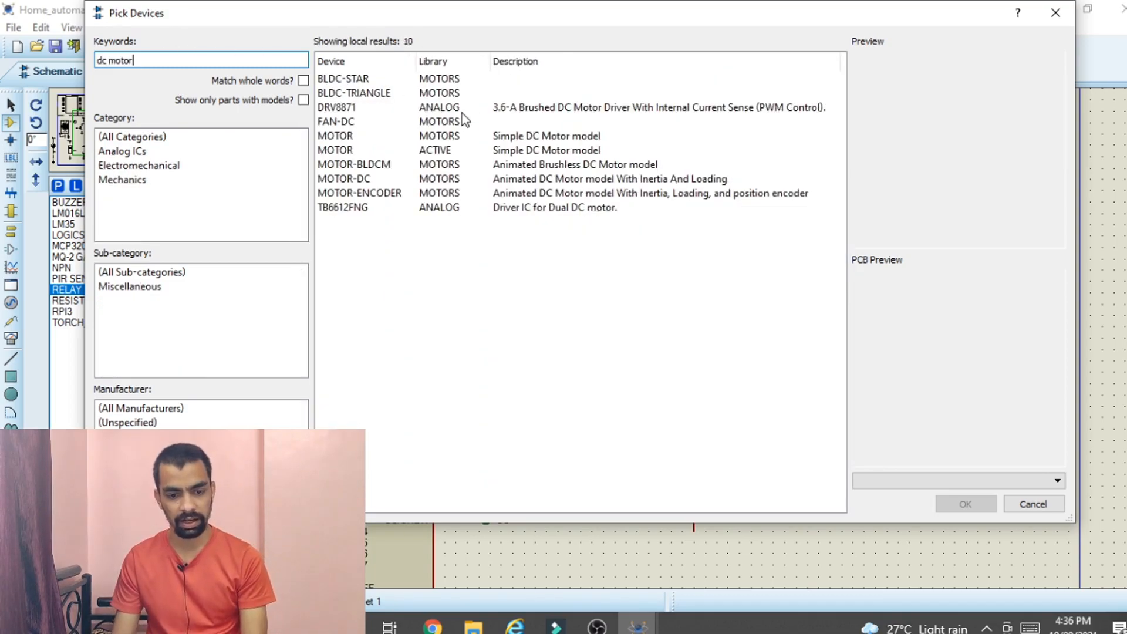
left_click(435, 150)
left_click(966, 504)
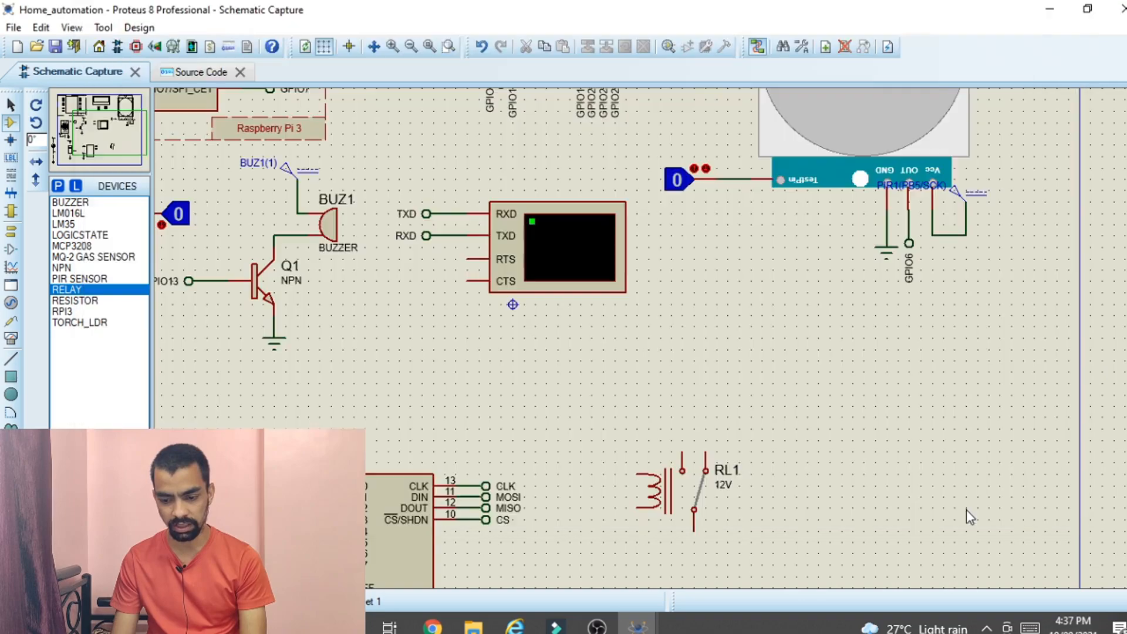
left_click(798, 481)
left_click(773, 497)
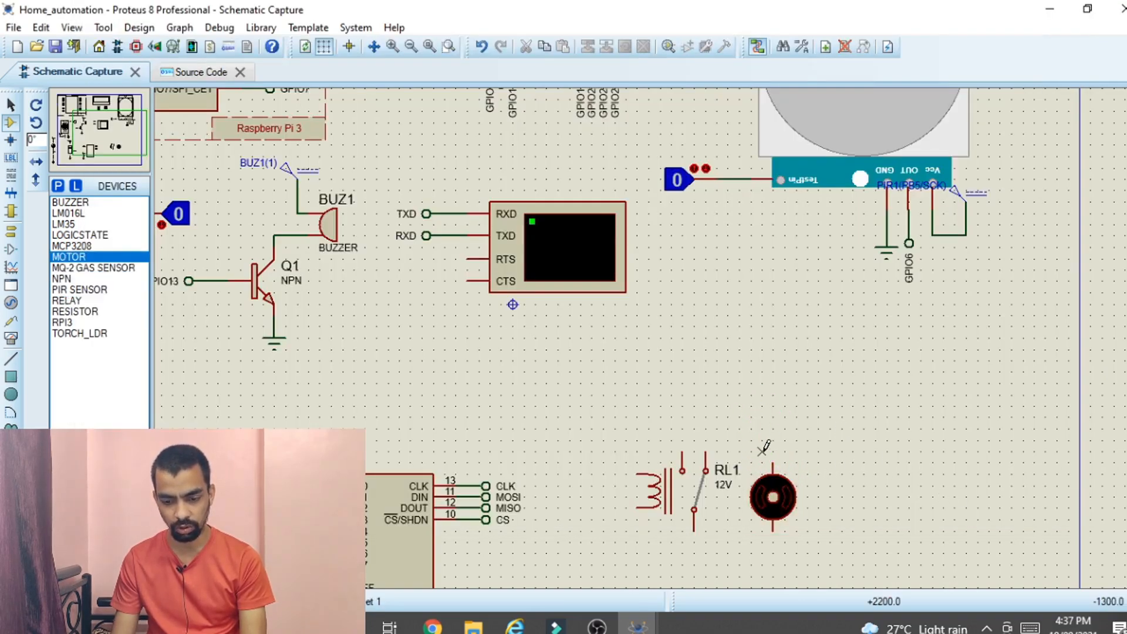
- Wire the open switch contact of relay RL1 to the motor's upper pin, routing the wire above both parts
key("F6")
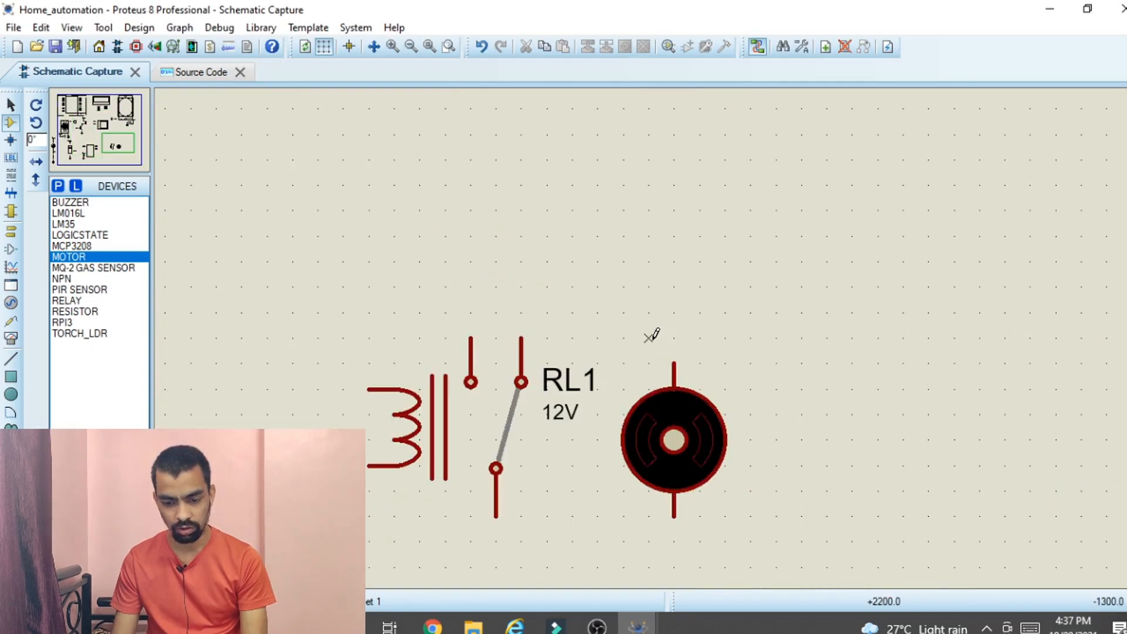
left_click(470, 337)
left_click(470, 287)
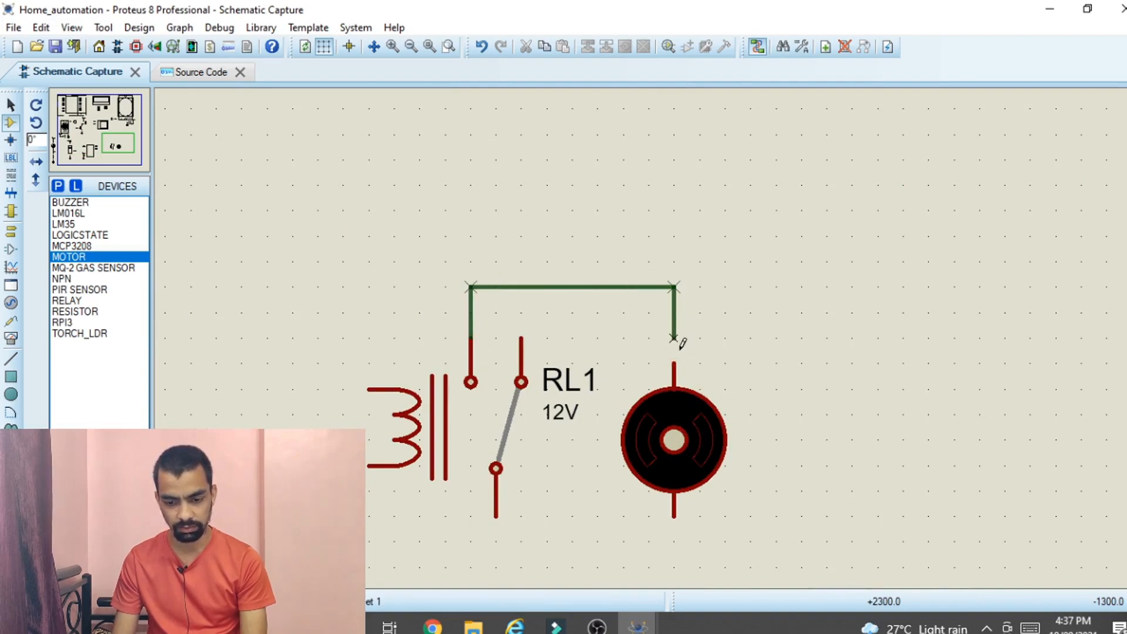
left_click(673, 359)
scroll(669, 515, "down", 1)
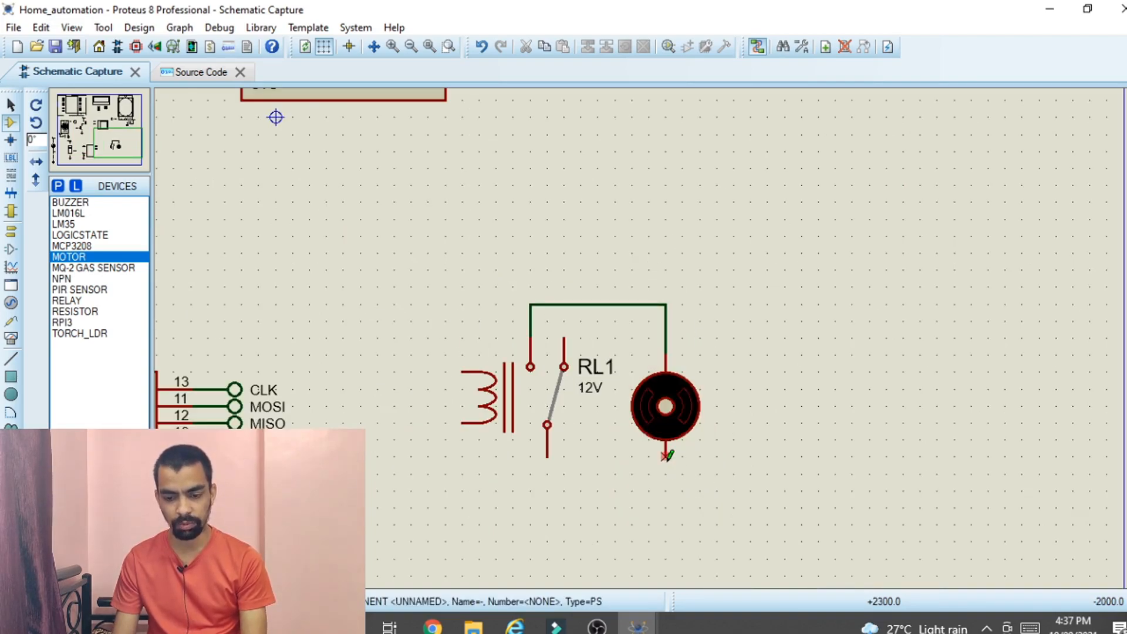
- Place a ground terminal directly below the motor's lower pin
left_click(10, 230)
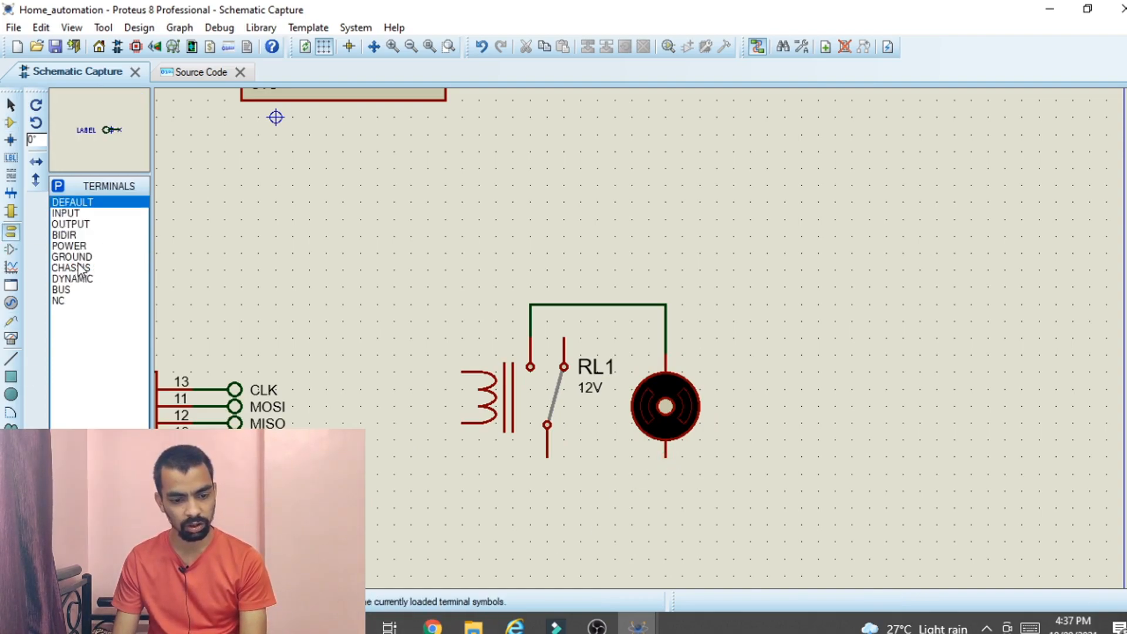
left_click(78, 267)
left_click(76, 247)
left_click(83, 257)
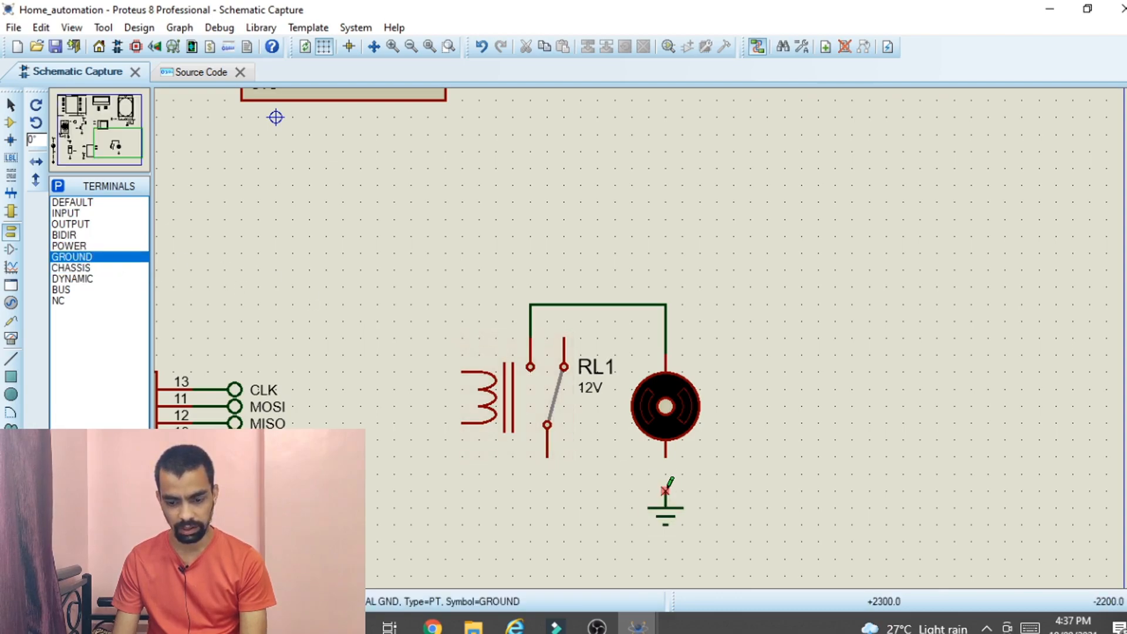
- Wire the ground terminal to the motor's lower pin
left_click(666, 489)
left_click(665, 456)
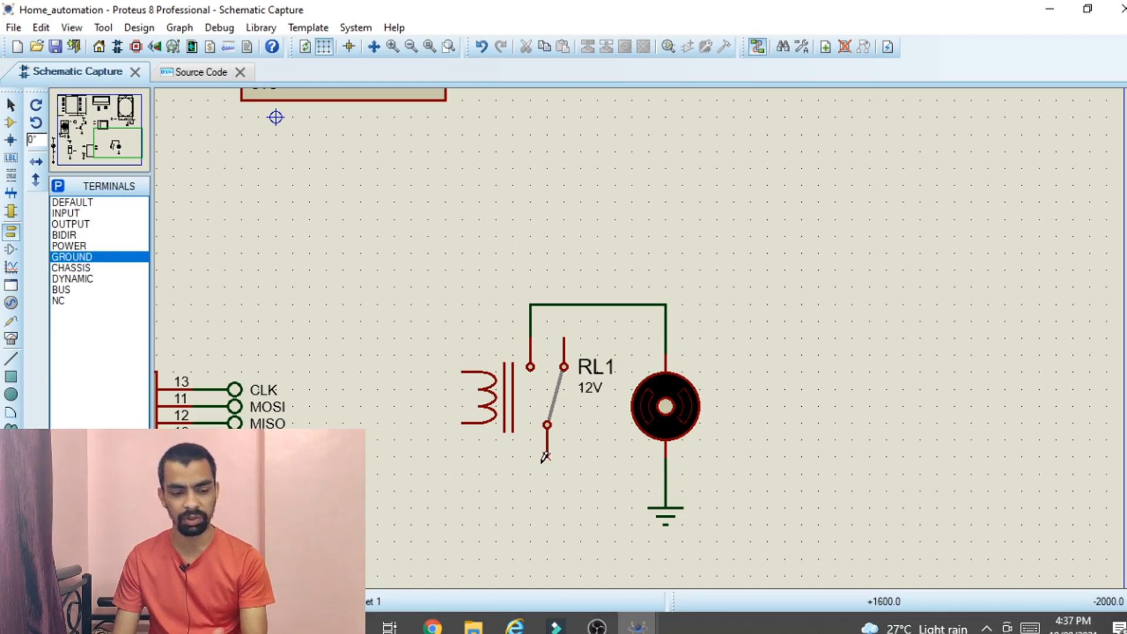
- Place a DC generator between relay RL1 and the motor and wire it to the relay's common contact
left_click(11, 302)
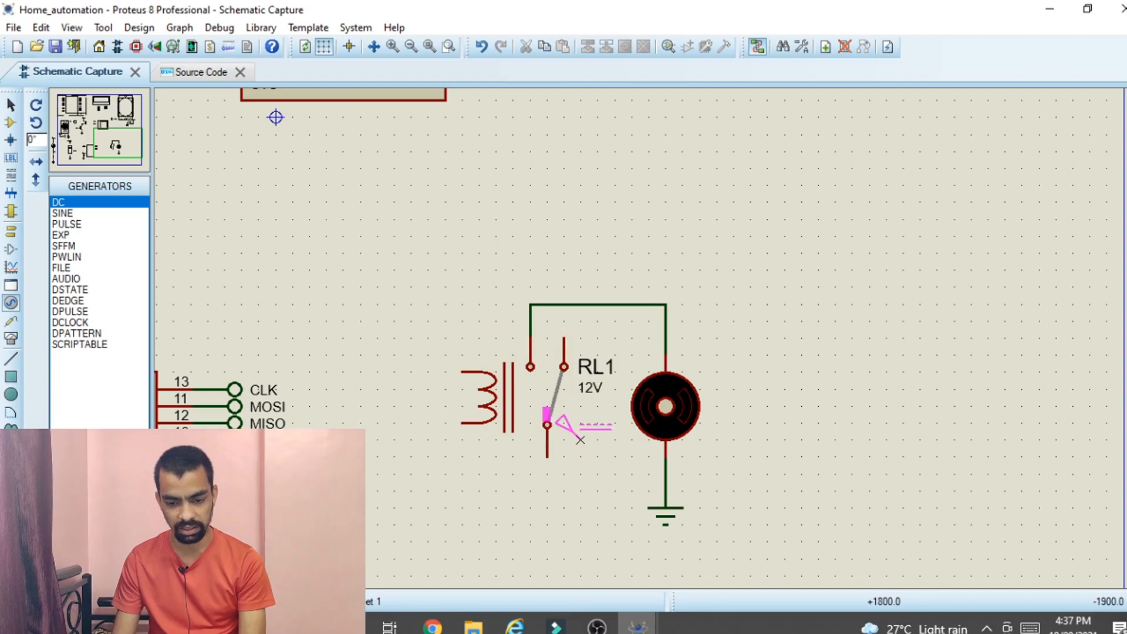
left_click(565, 424)
left_click(581, 439)
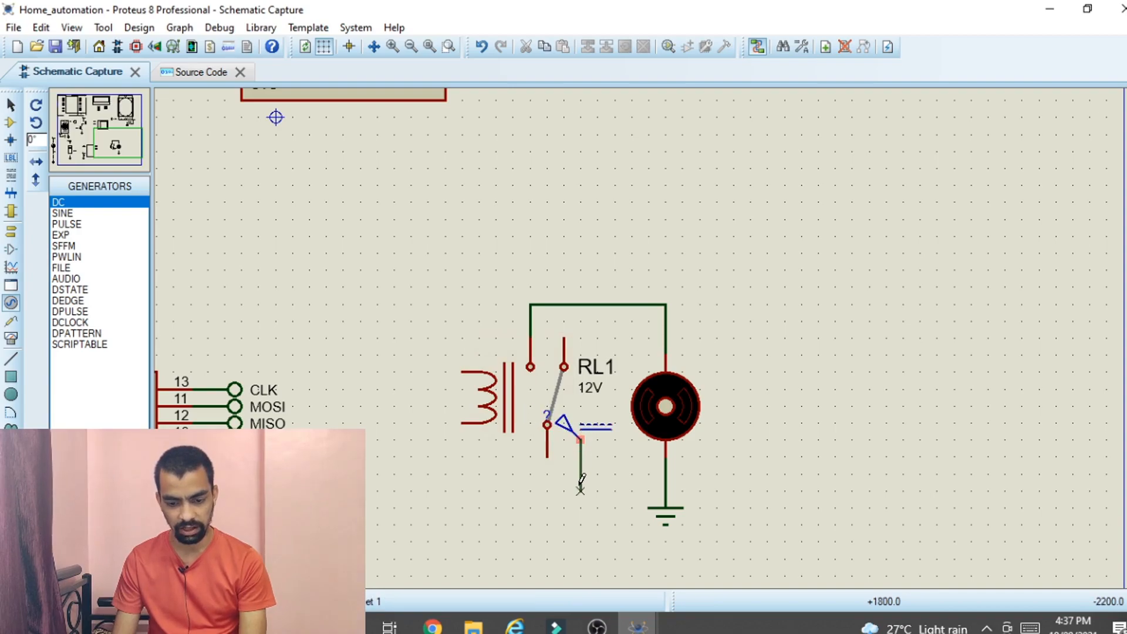
left_click(547, 457)
- Set the voltage of the DC generator at the relay's common contact to 12 V
double_click(592, 431)
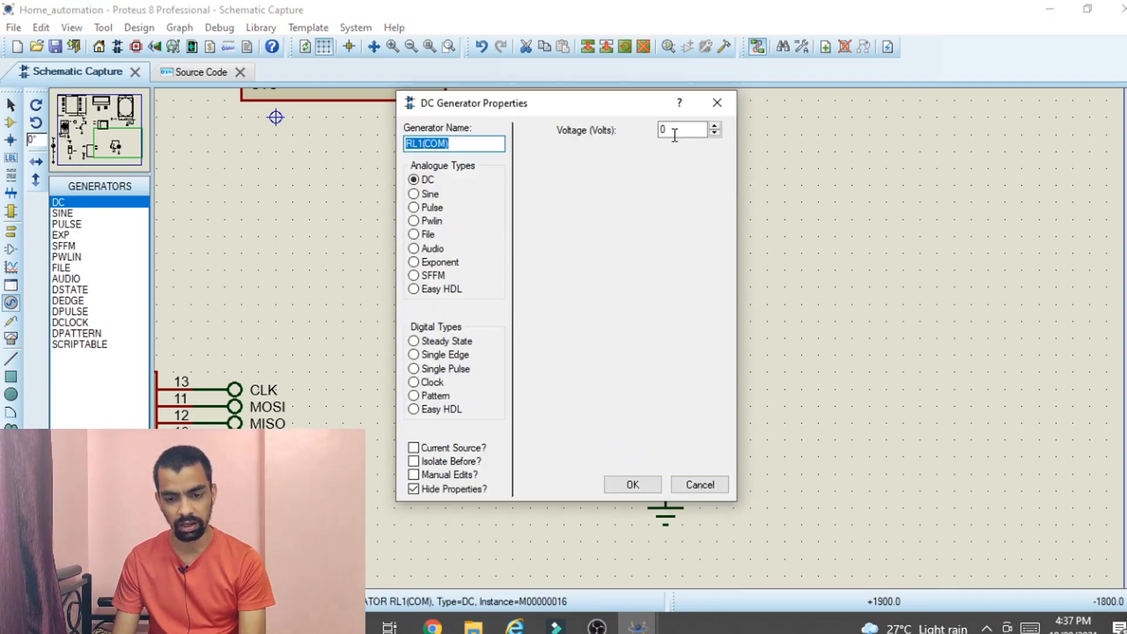
double_click(674, 132)
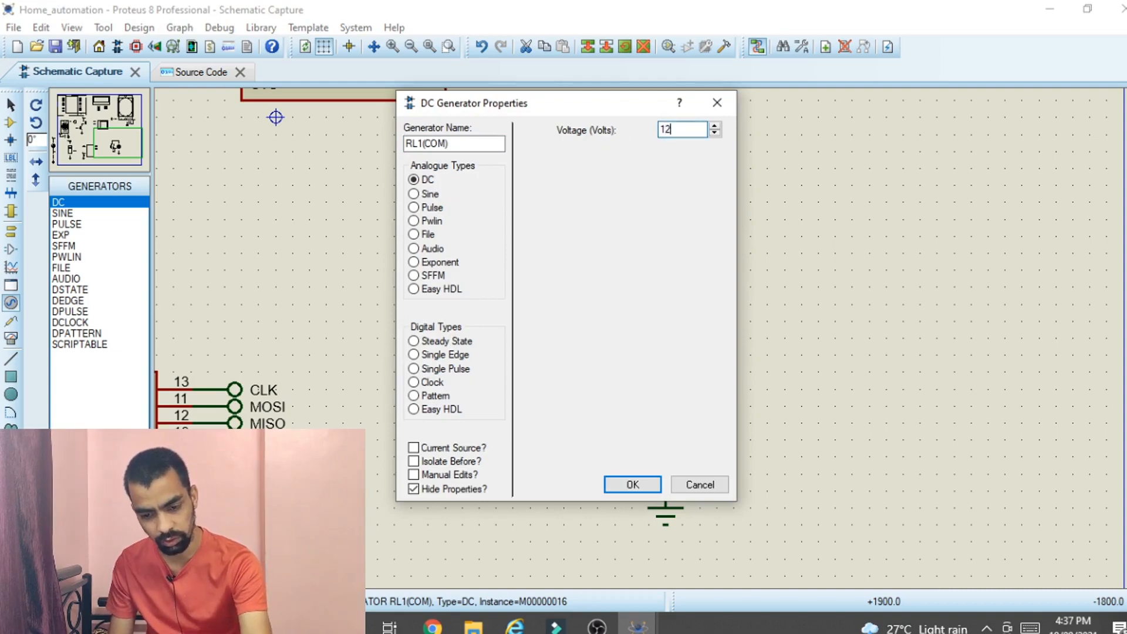
key("Return")
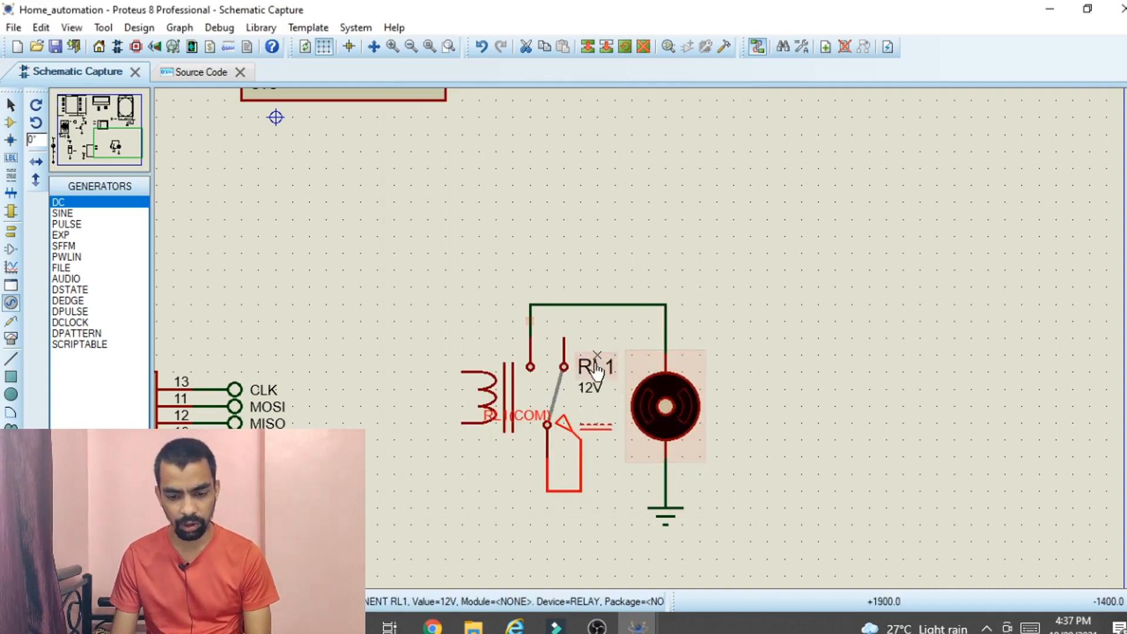
- Move relay RL1 slightly down and away from the motor, and connect a default terminal to its upper coil pin
left_click(555, 390)
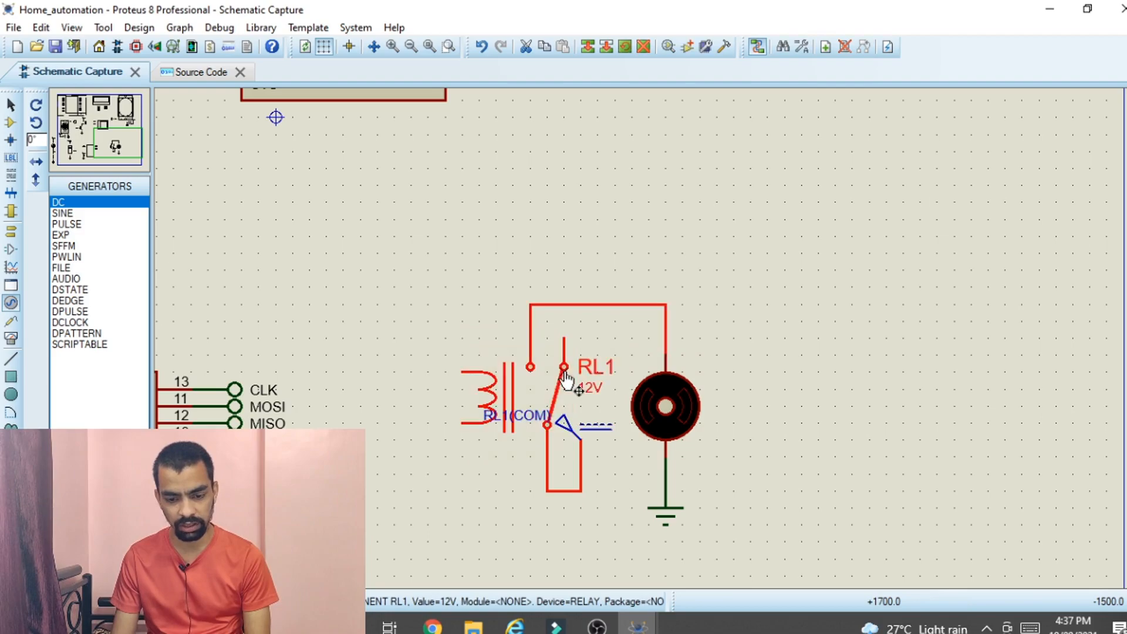
left_click_drag(555, 391, 543, 398)
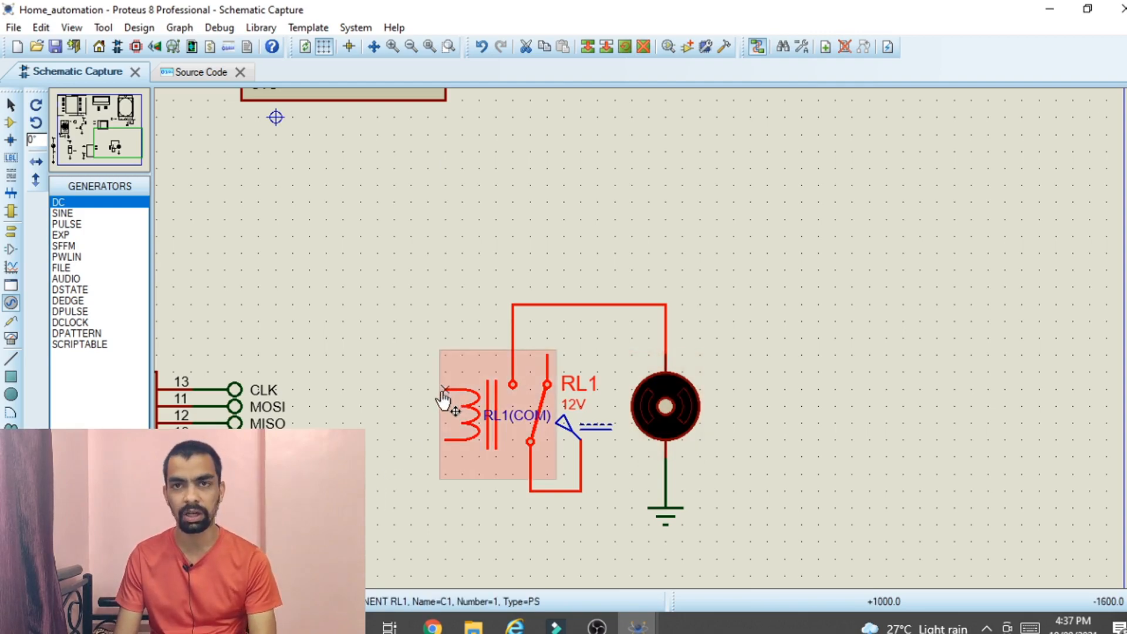
left_click(10, 233)
left_click(71, 202)
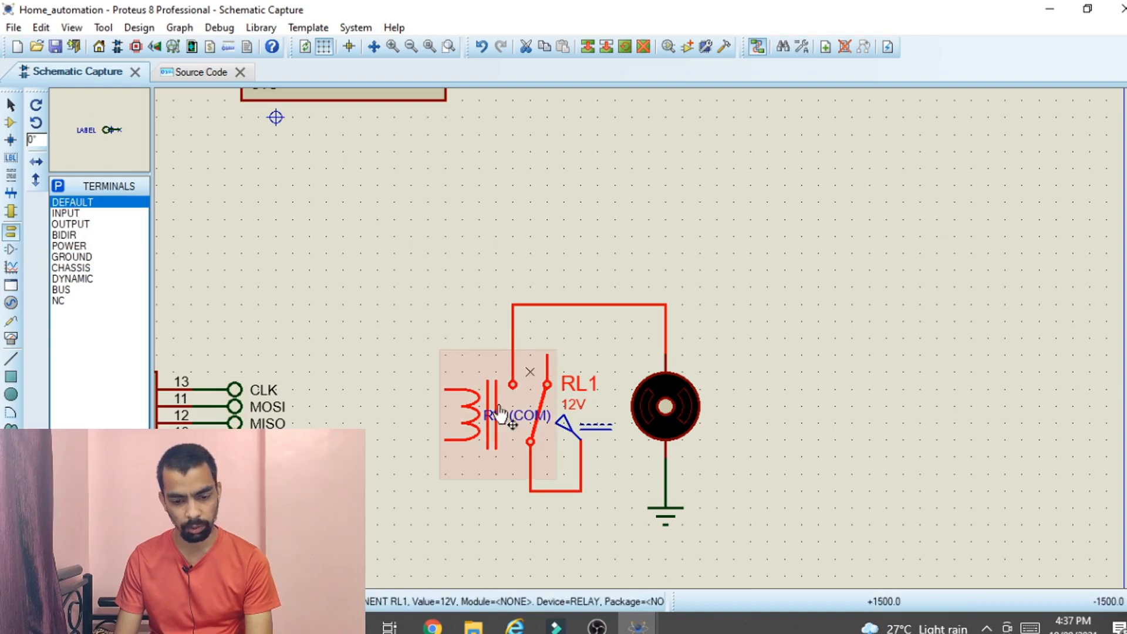
left_click(412, 400)
left_click(412, 390)
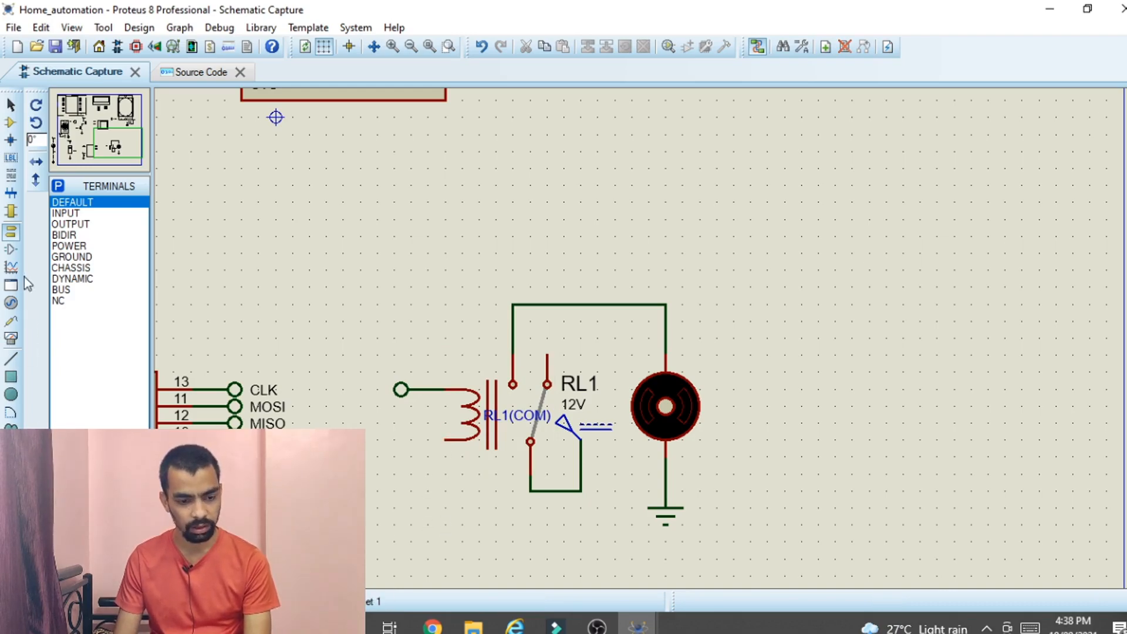
- Place a ground terminal below the relay coil and wire it to the lower coil pin
left_click(71, 257)
left_click(428, 457)
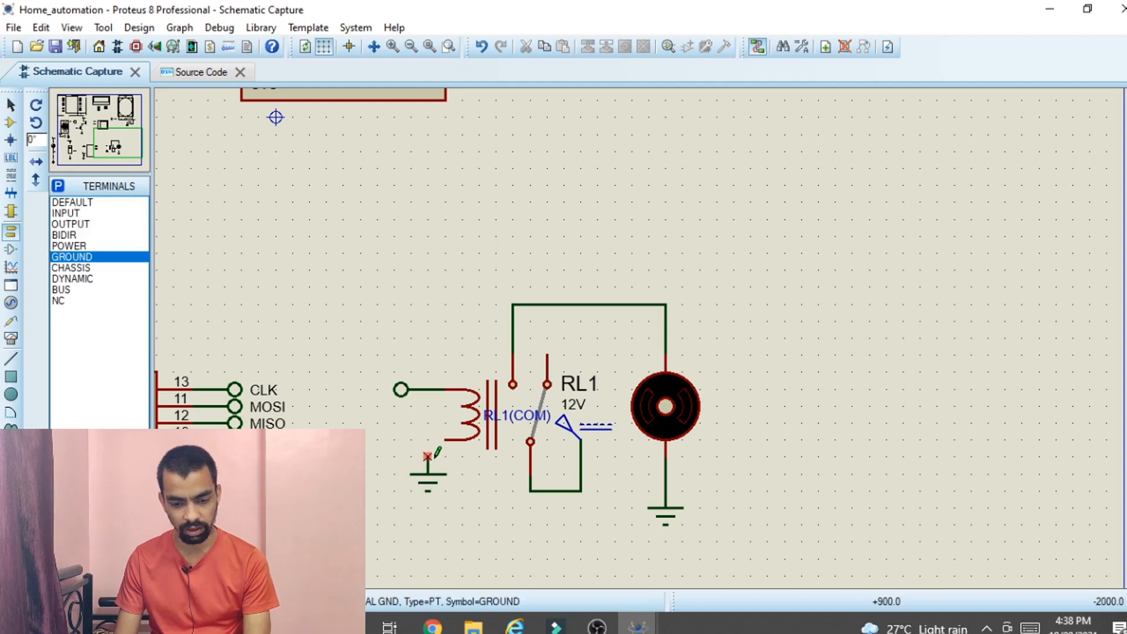
left_click(435, 443)
left_click(428, 457)
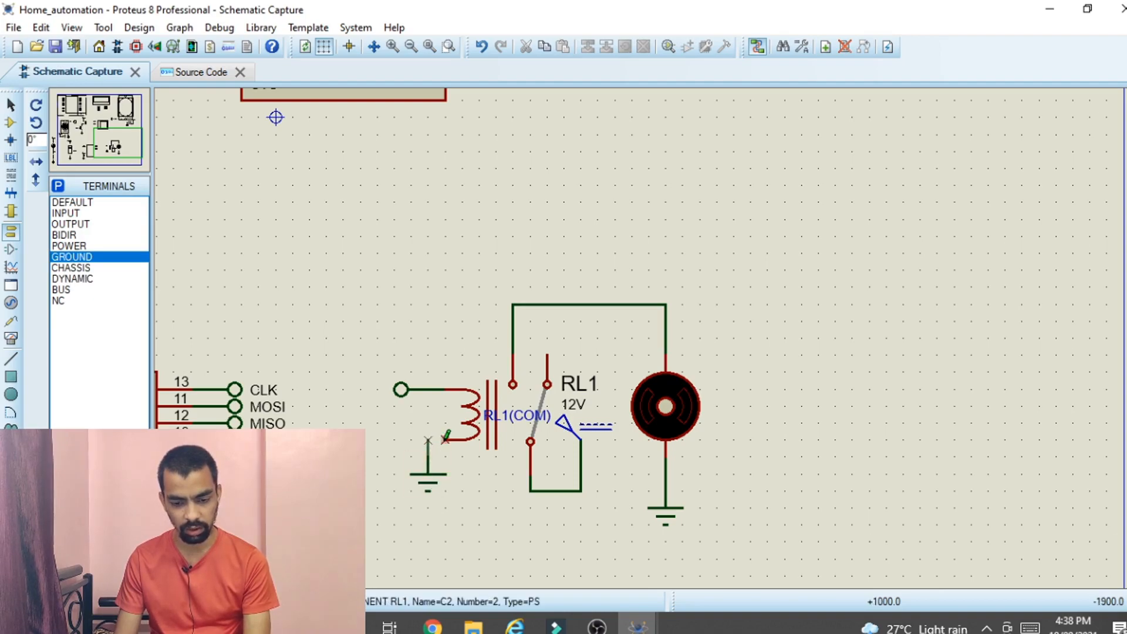
- Change the component value of relay RL1 to 5V
double_click(482, 401)
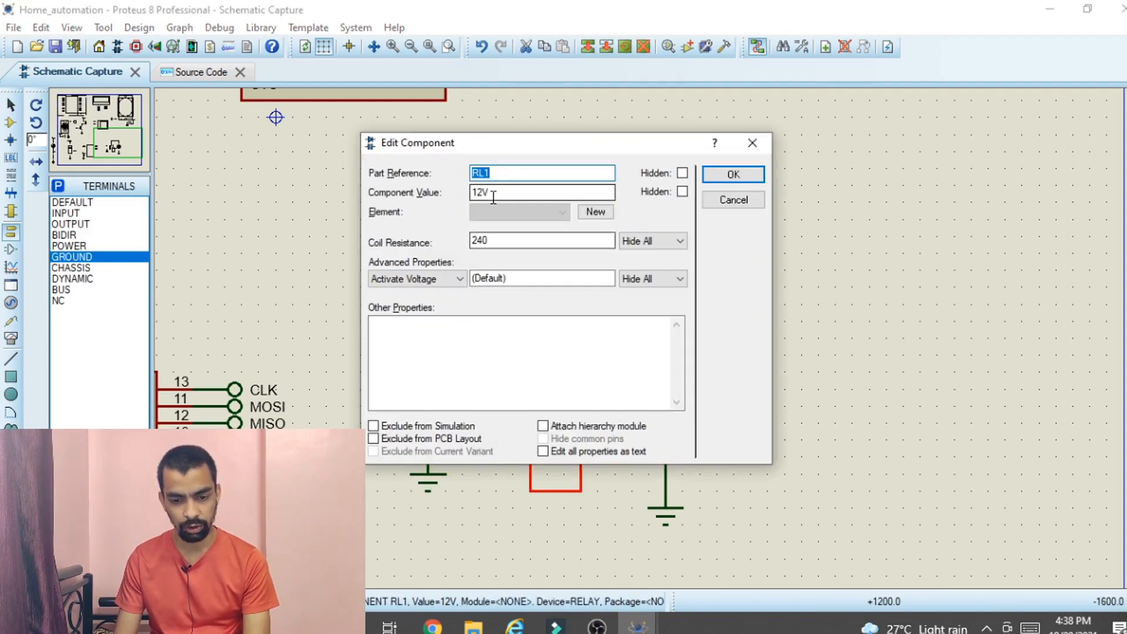
left_click_drag(485, 192, 470, 192)
key("BackSpace")
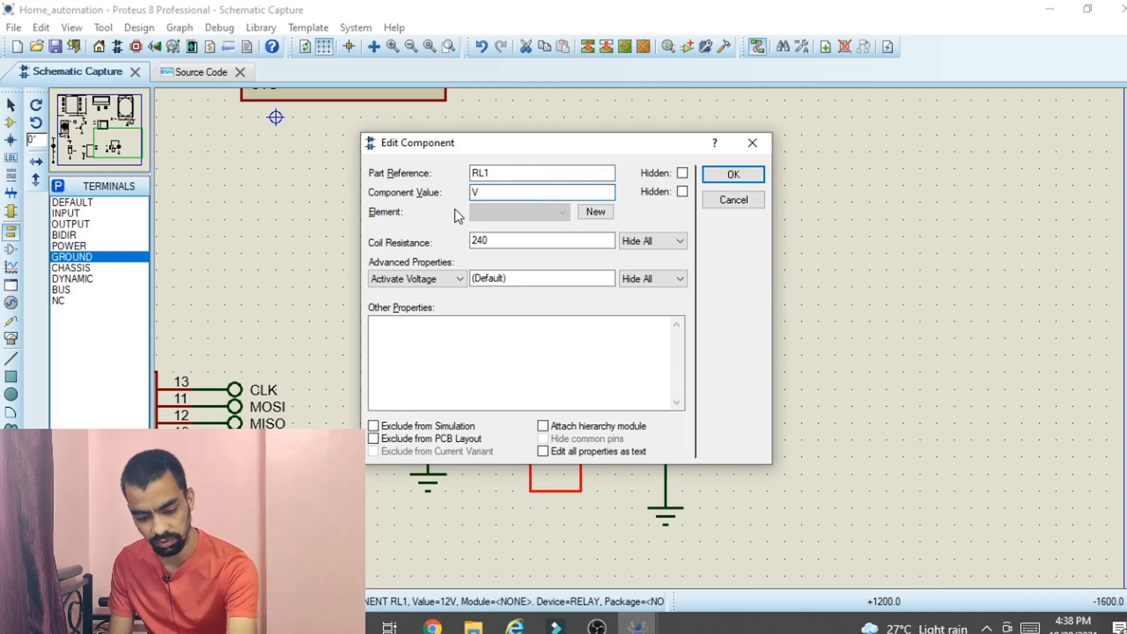
type("5")
left_click(732, 175)
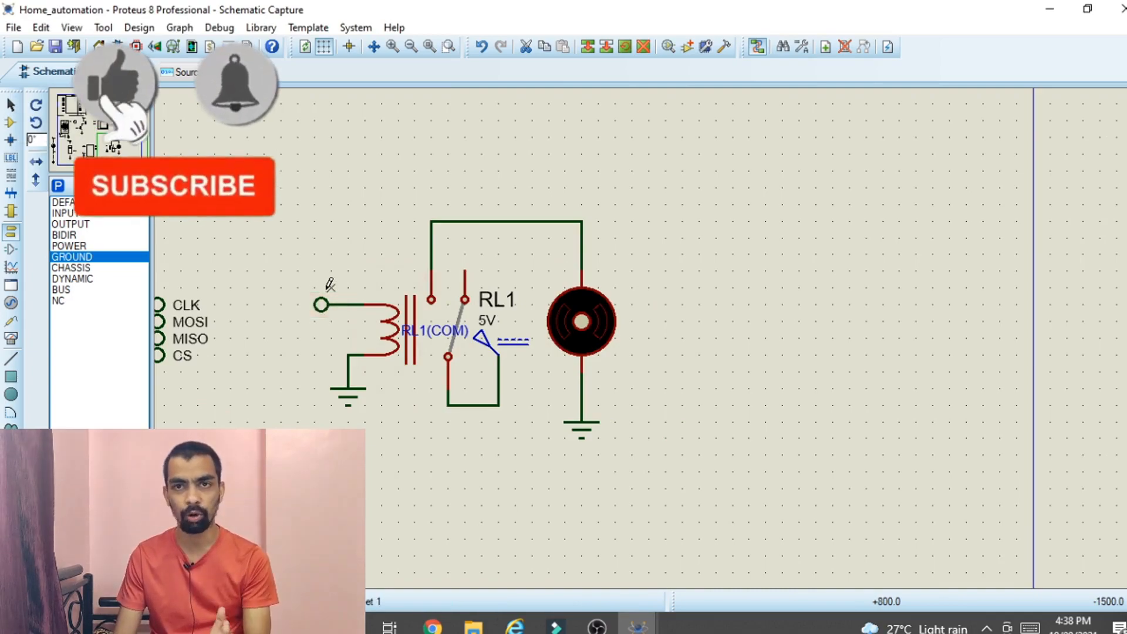
key("F7")
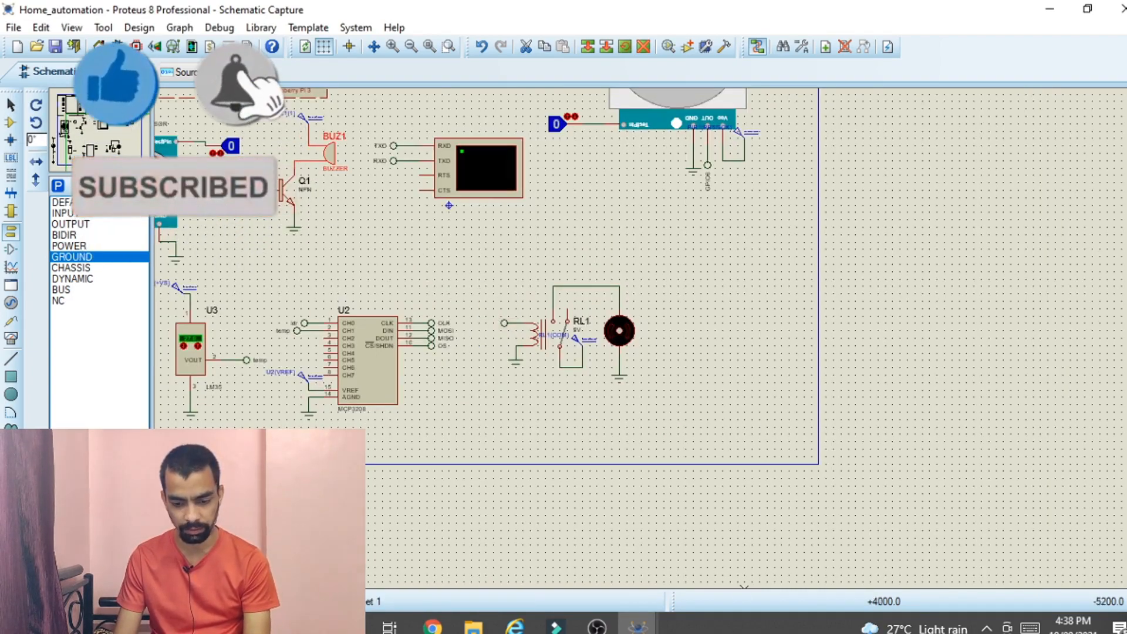
key("F6")
key("F6")
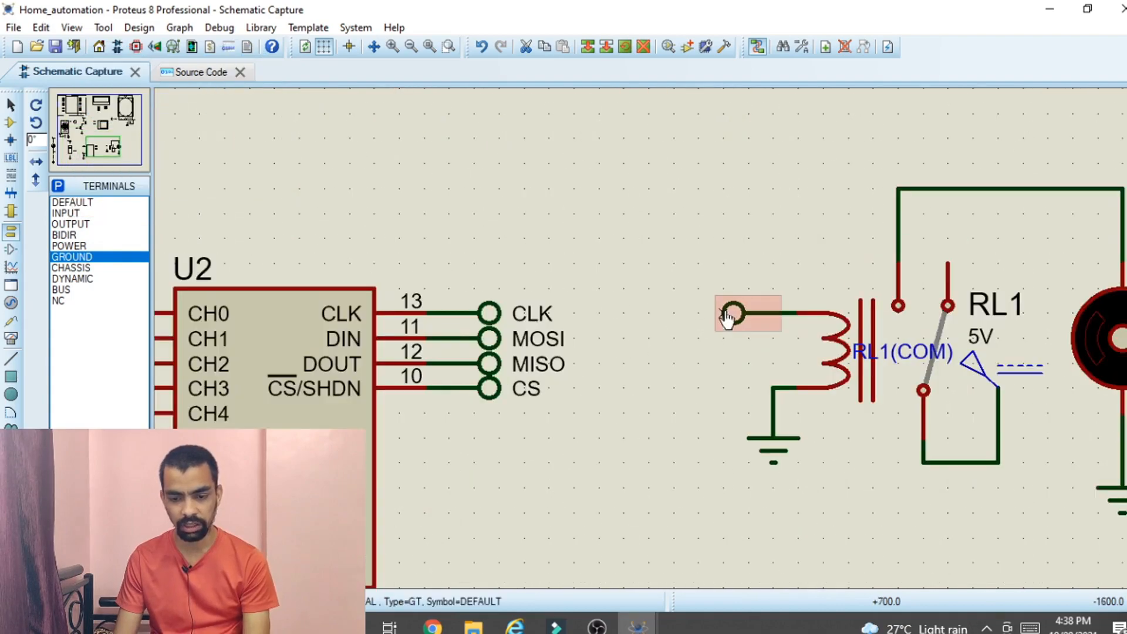
- Label the terminal on relay RL1's coil as GPIO24
key("F7")
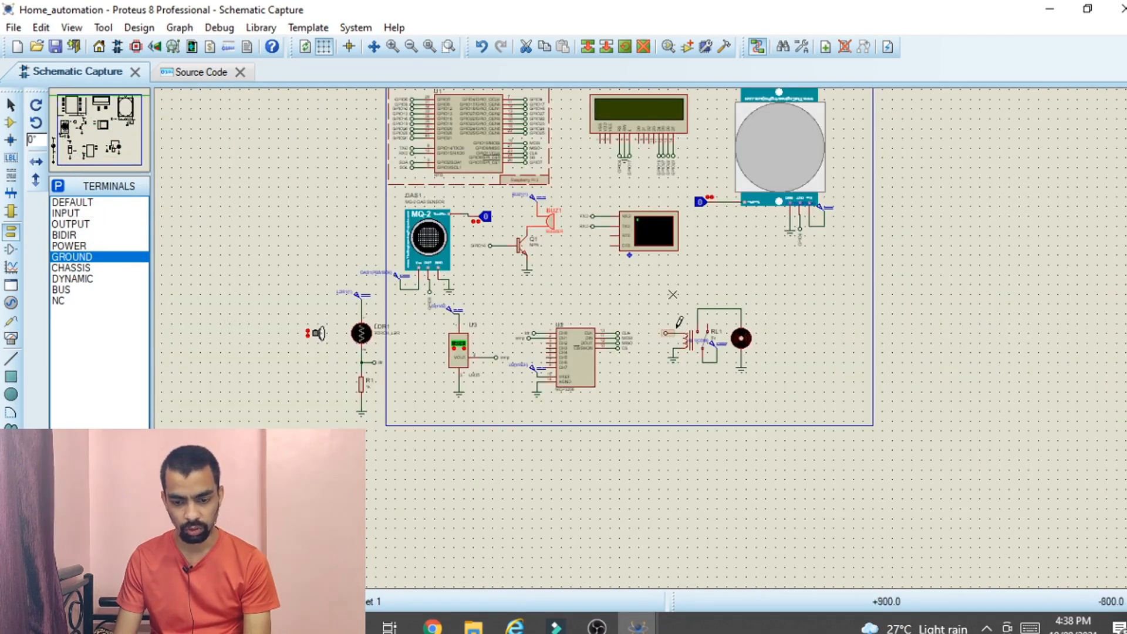
key("F6")
key("F6")
double_click(598, 368)
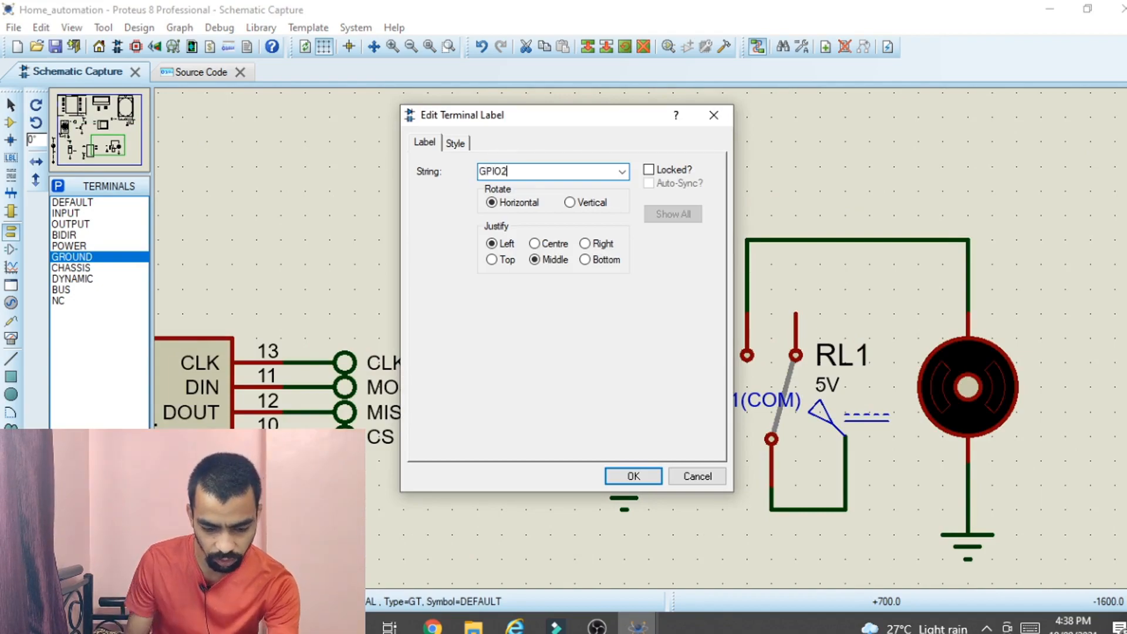
left_click(633, 476)
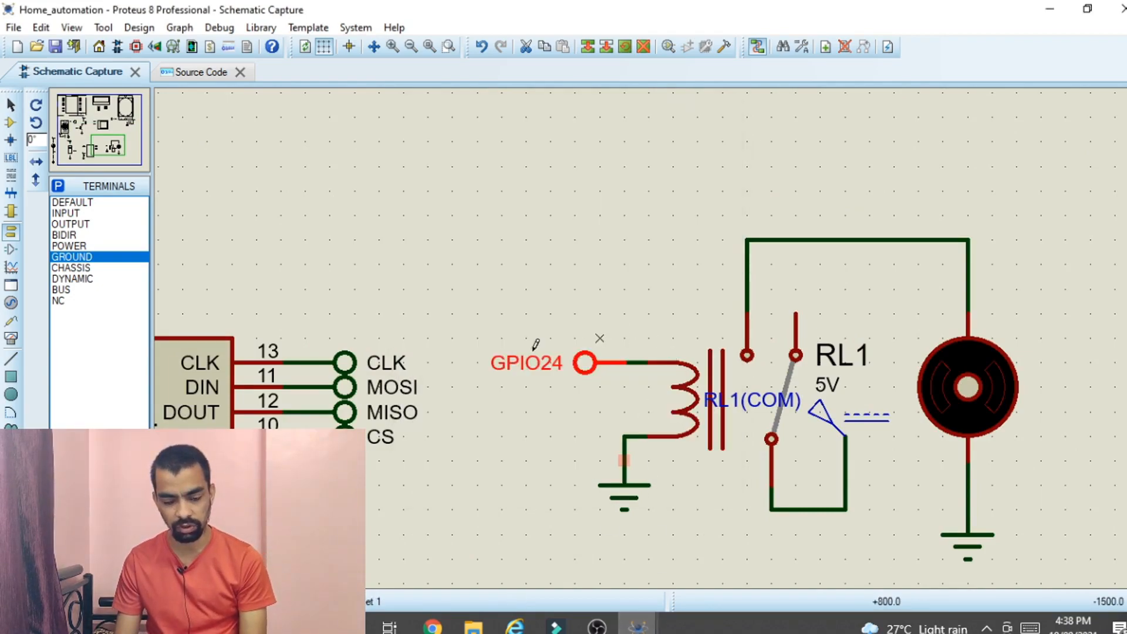
- Find the LED-RED device with the keywords "red led" and place one beside the motor
scroll(567, 351, "down", 4)
scroll(488, 136, "up", 3)
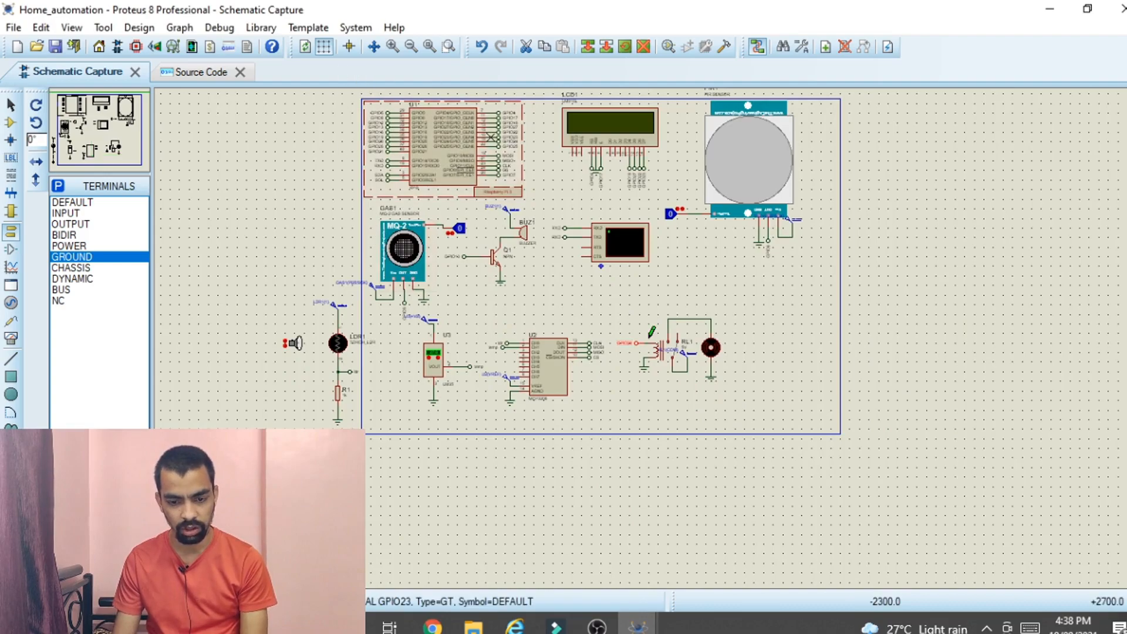
scroll(649, 336, "up", 2)
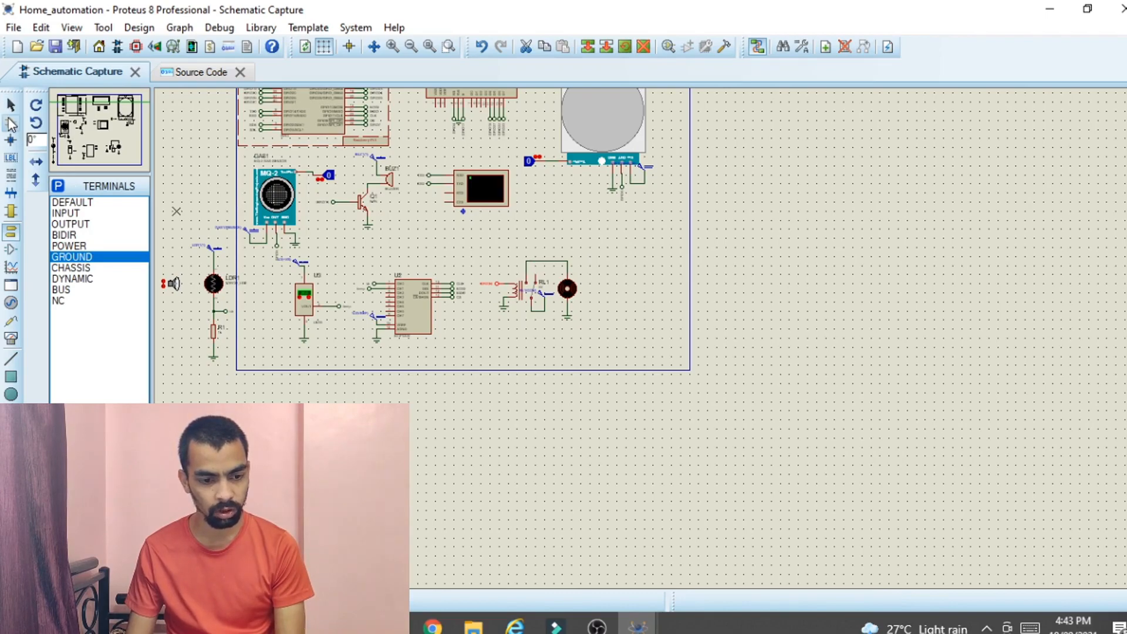
left_click(11, 123)
left_click(57, 185)
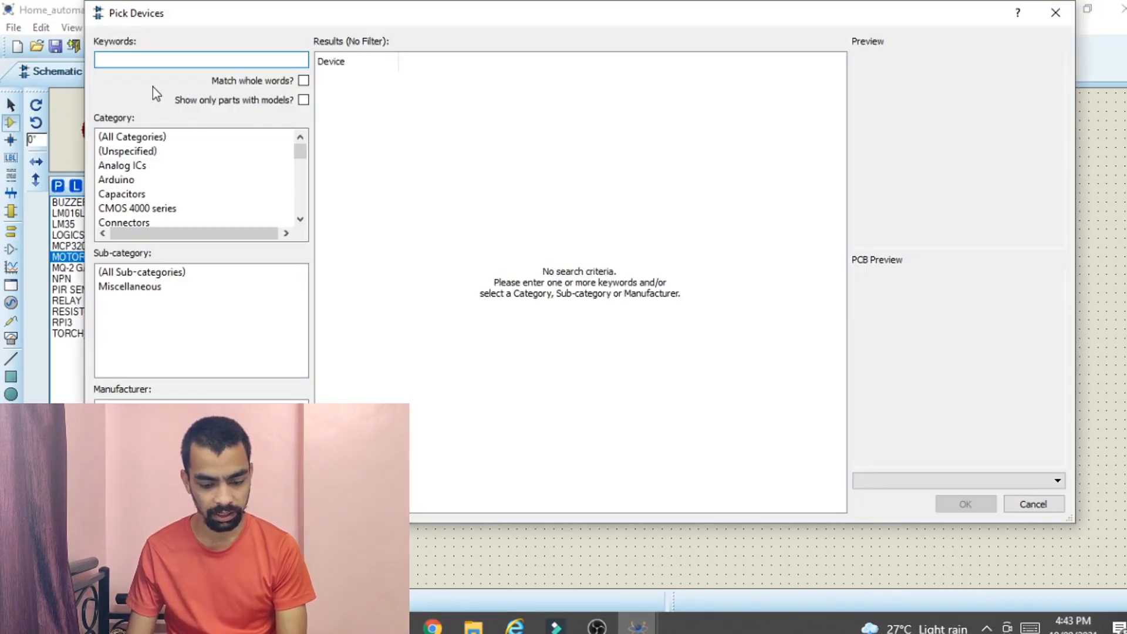
type("red led")
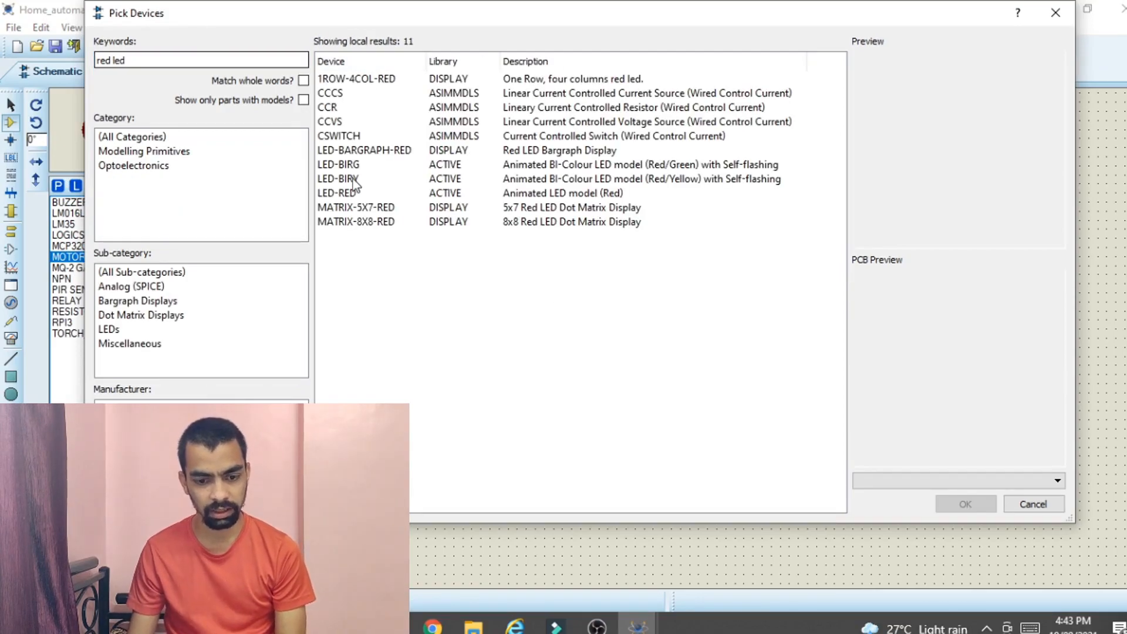
left_click(357, 179)
left_click(364, 192)
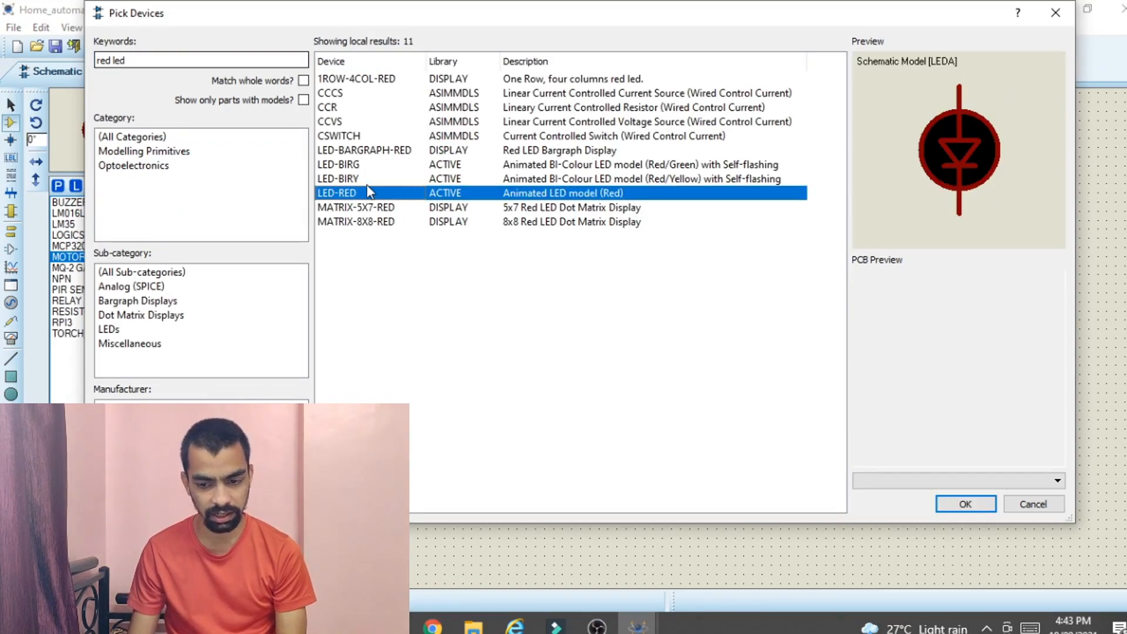
left_click(968, 503)
left_click(629, 279)
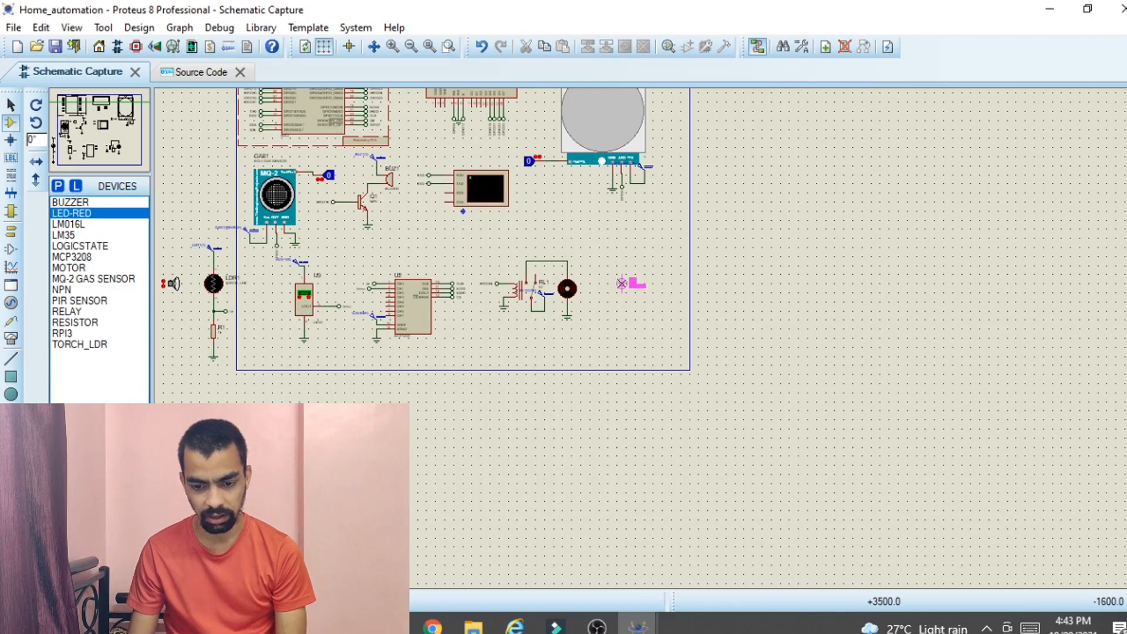
left_click(608, 284)
- Place a DEFAULT terminal above the red LED and wire it to the LED's upper pin
scroll(611, 292, "up", 4)
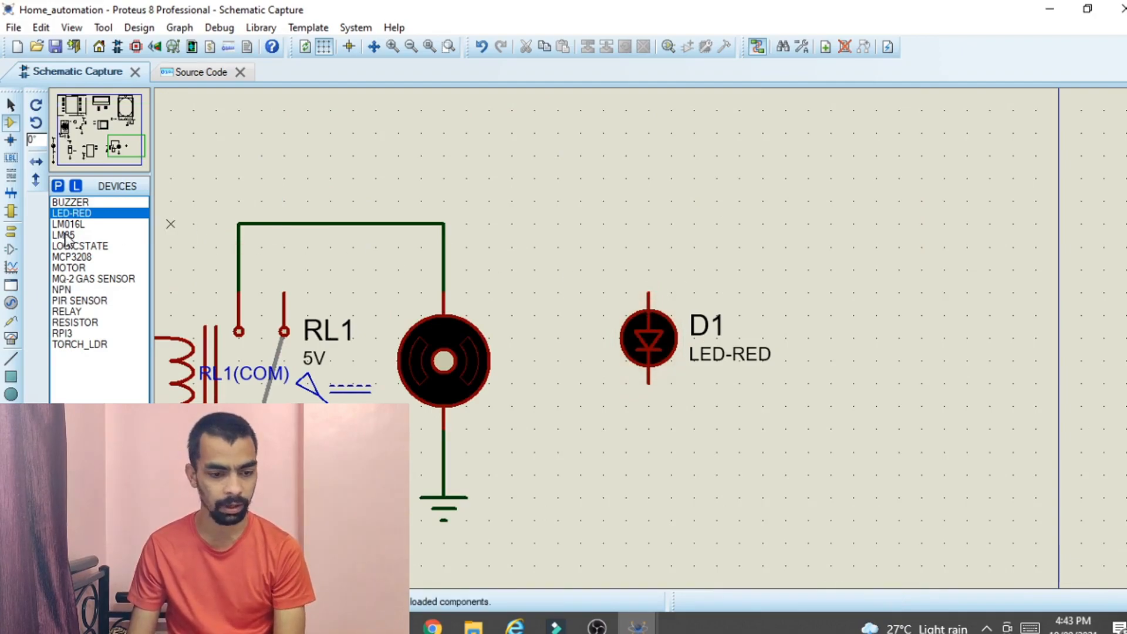
left_click(11, 232)
left_click(70, 202)
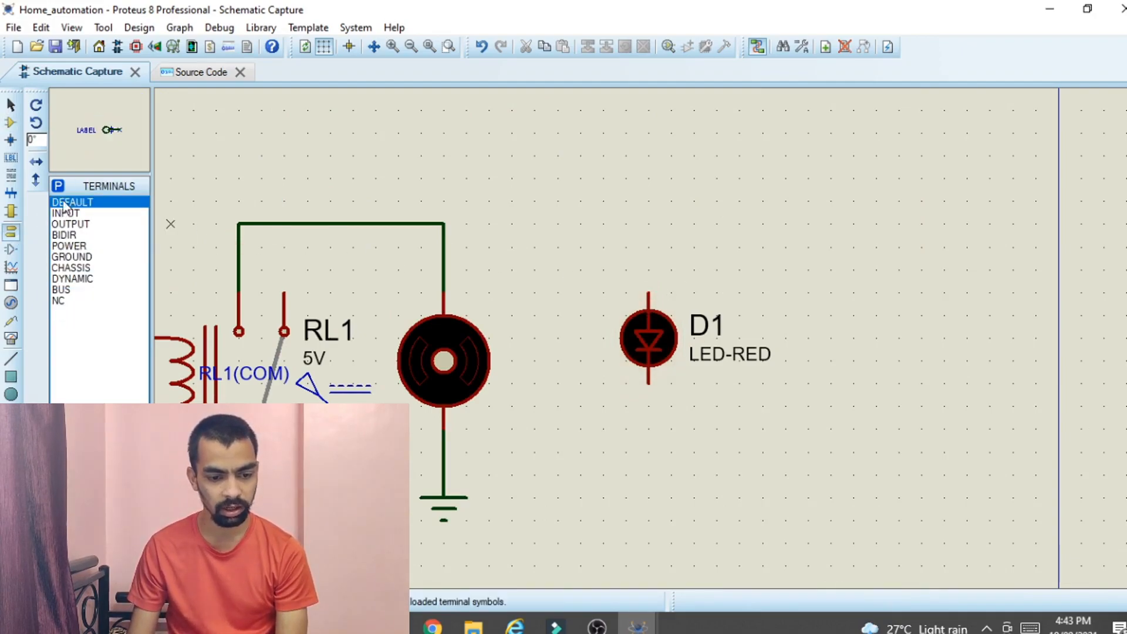
left_click(625, 246)
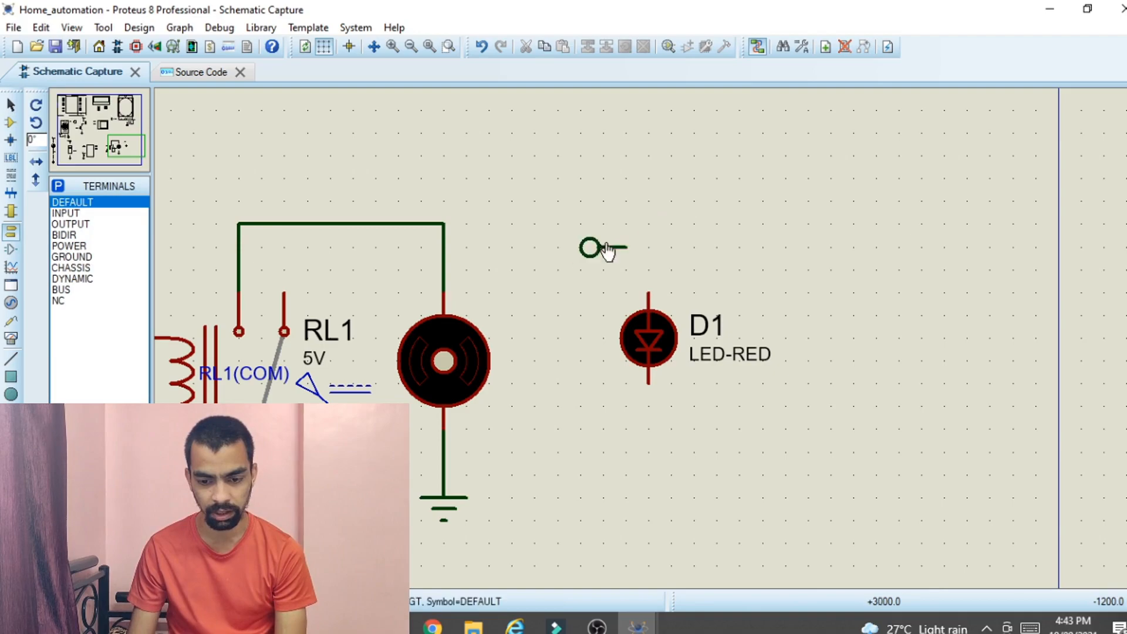
left_click(625, 247)
left_click(648, 294)
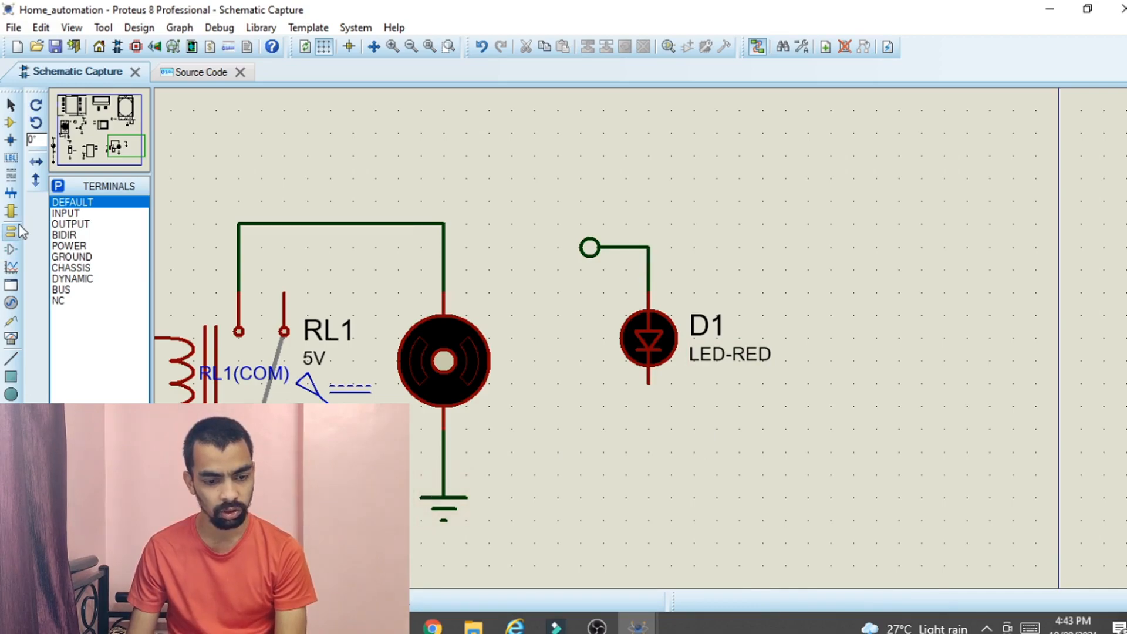
- Place a GROUND terminal below the red LED and wire it to the LED's lower pin
left_click(77, 257)
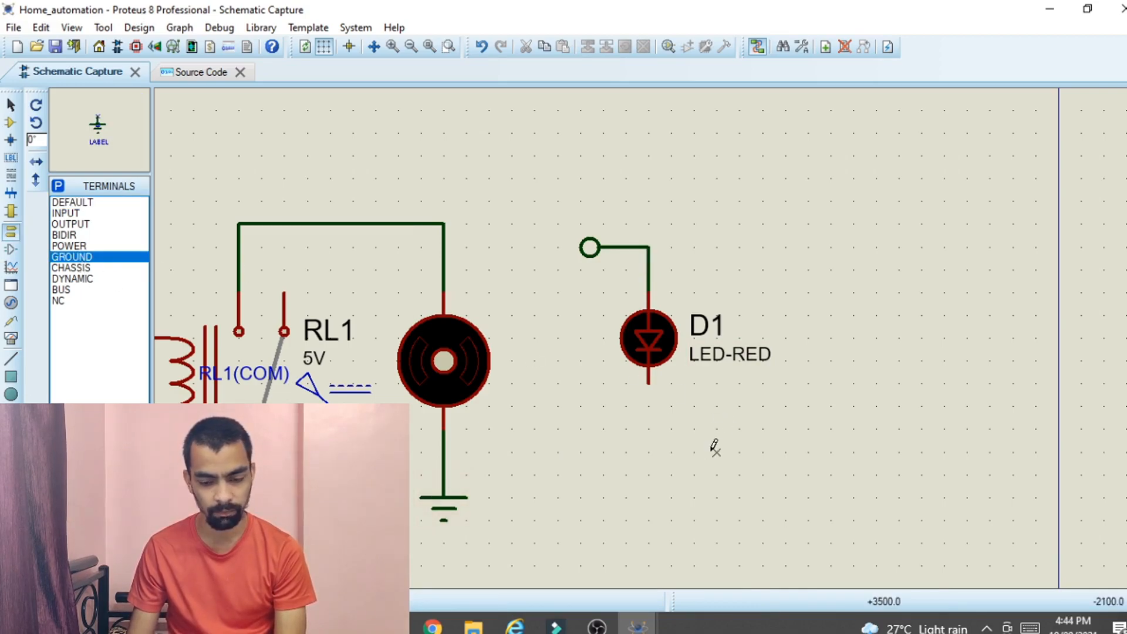
double_click(649, 430)
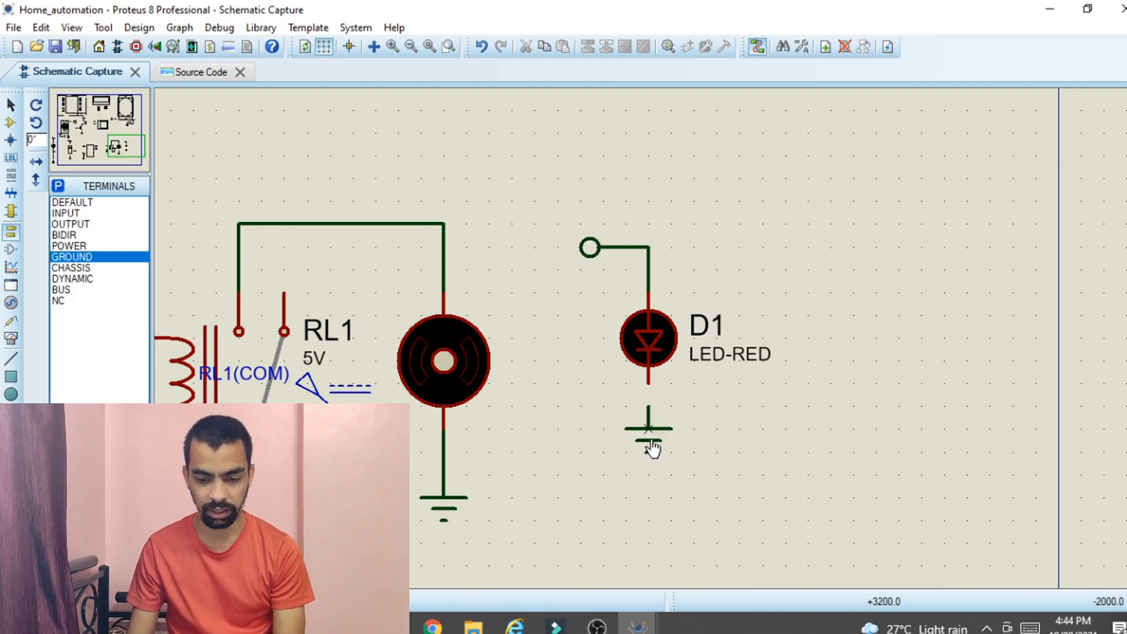
left_click(649, 406)
left_click(649, 382)
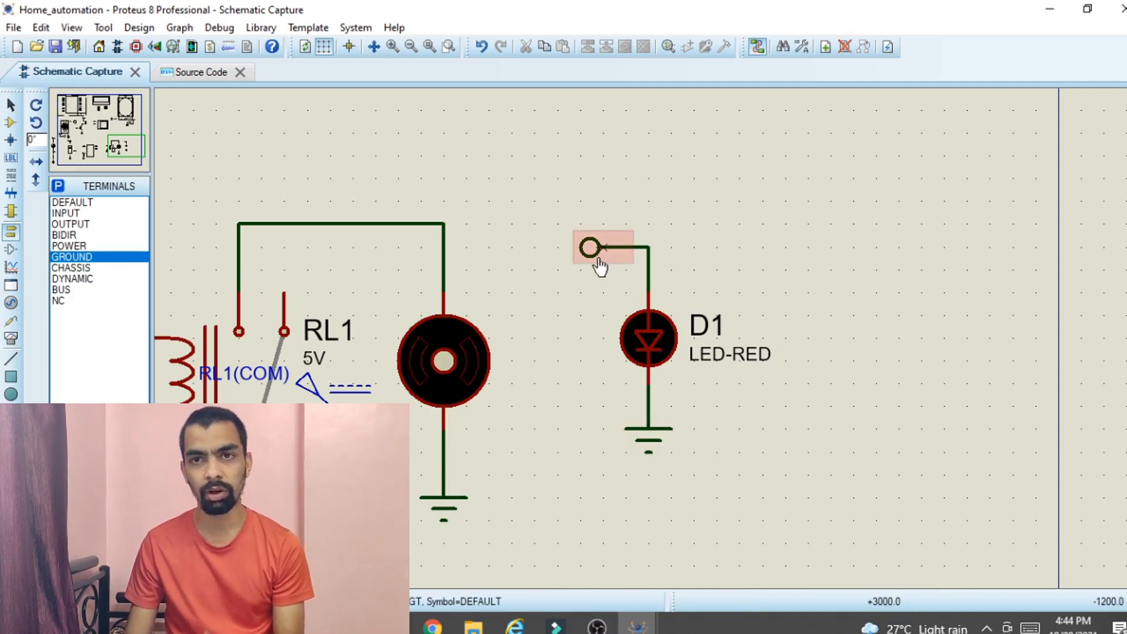
- Check the Raspberry Pi's GPIO labels and label the red LED's input terminal GPIO12
scroll(648, 339, "down", 3)
scroll(649, 320, "up", 2)
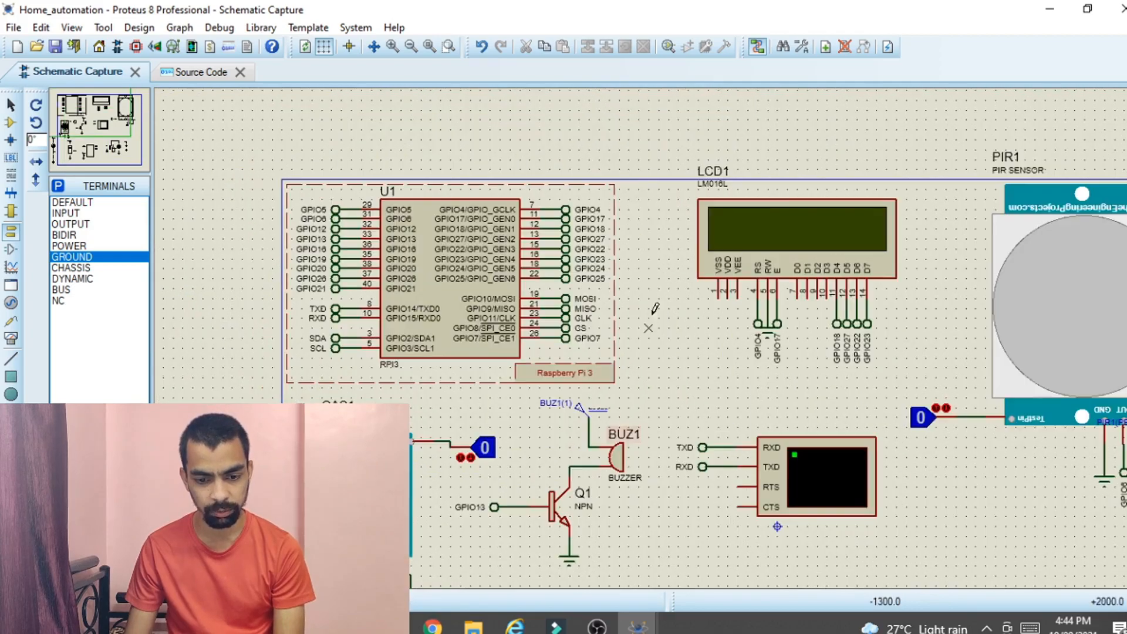
scroll(601, 325, "down", 1)
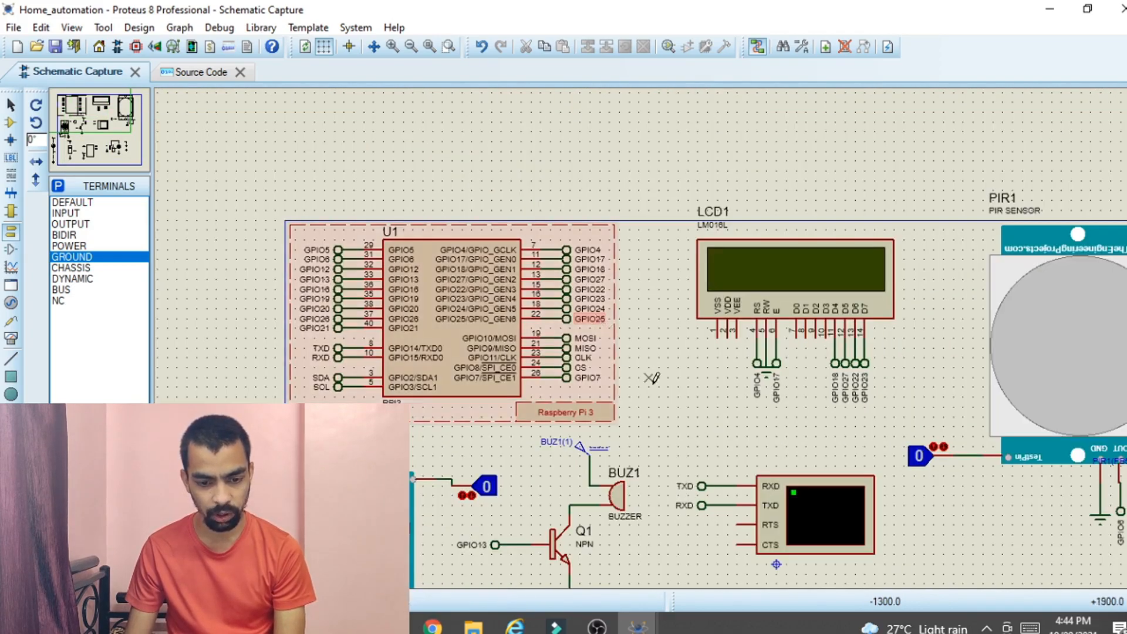
scroll(650, 334, "down", 3)
scroll(652, 330, "up", 3)
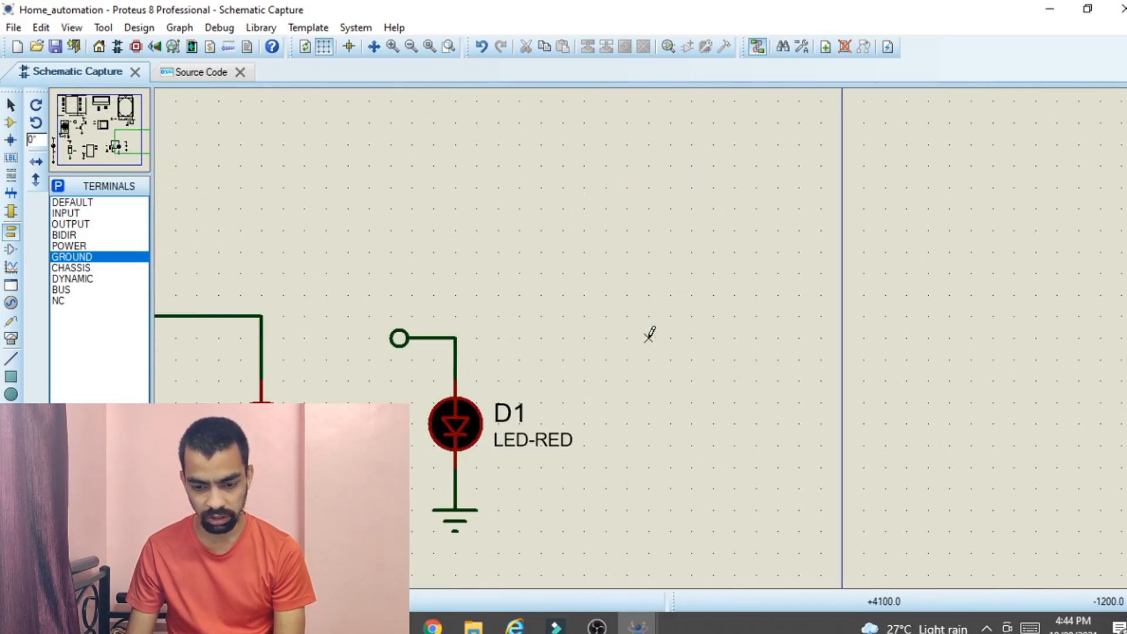
double_click(405, 349)
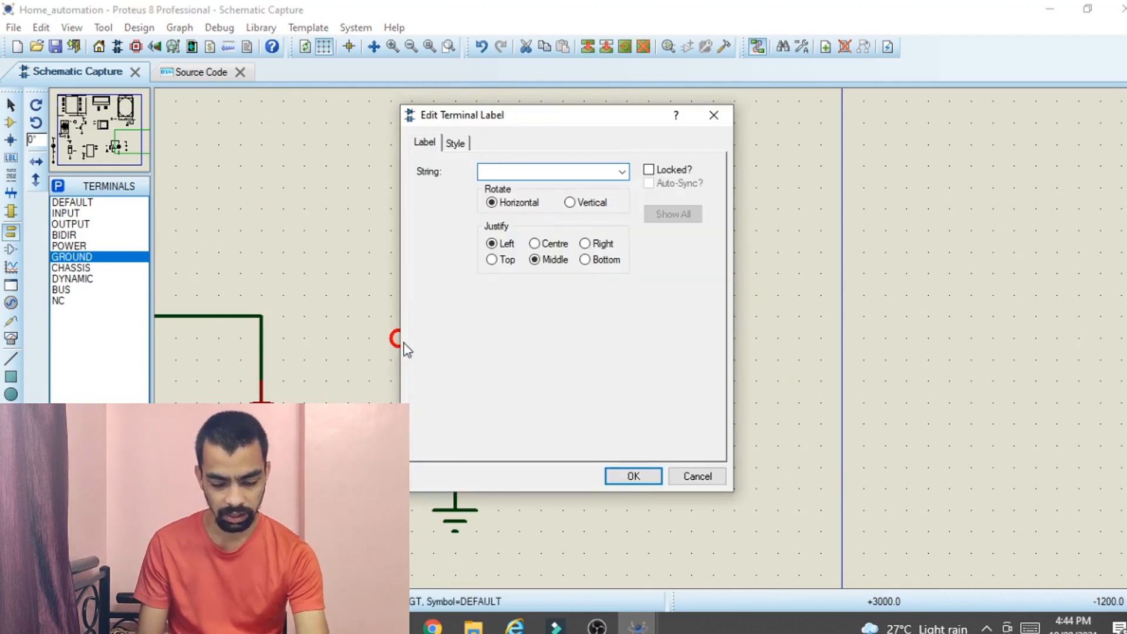
type("GPIO12")
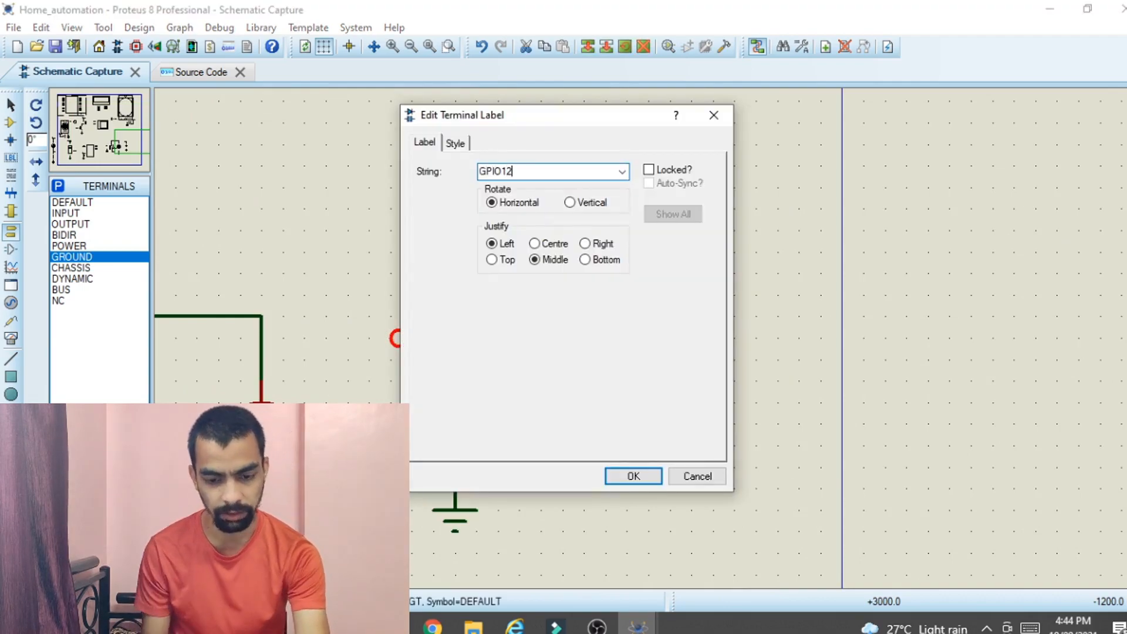
left_click(633, 476)
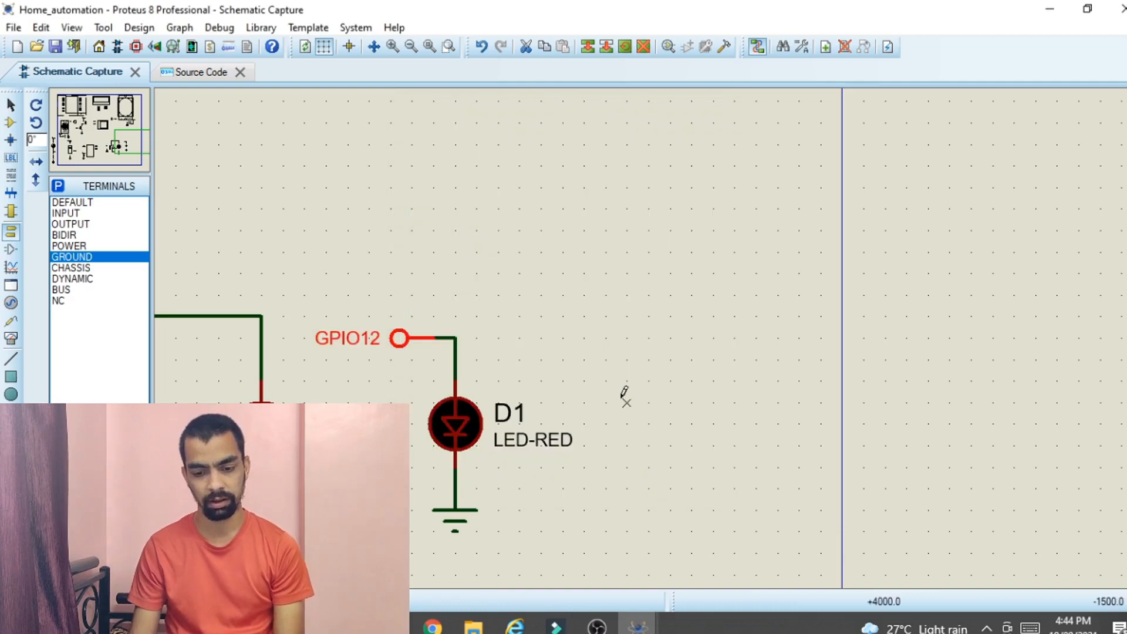
left_click(605, 380)
- Draw a PIN-style 2D graphics box around the red LED circuit, enclosing its GPIO12 terminal and ground
scroll(636, 339, "down", 2)
scroll(598, 315, "down", 1)
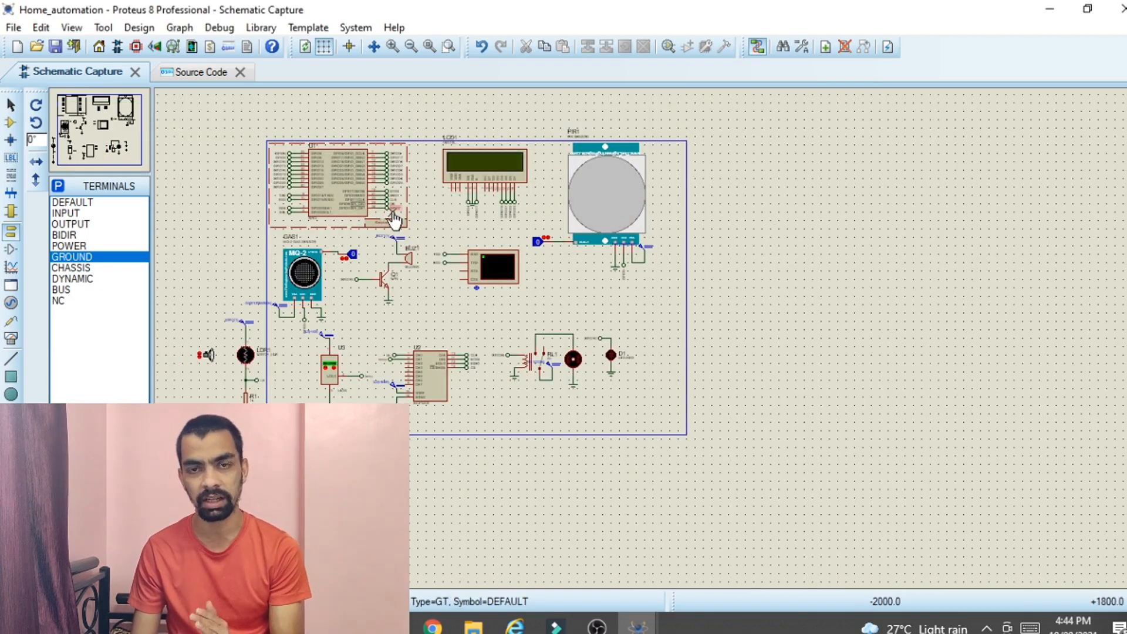
left_click(289, 163)
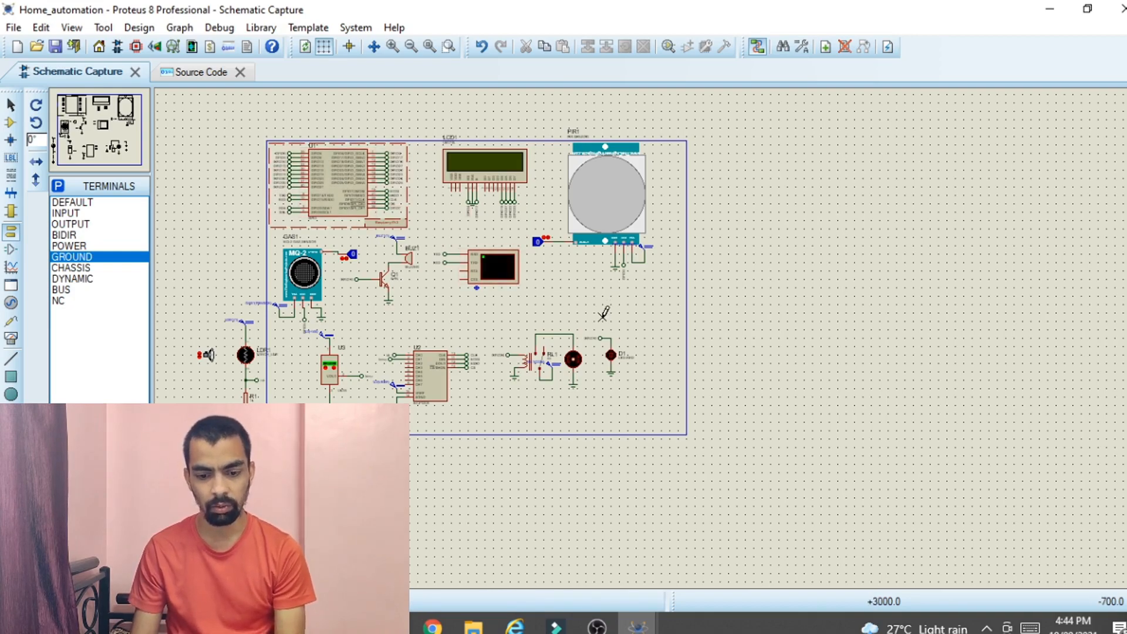
scroll(649, 330, "up", 5)
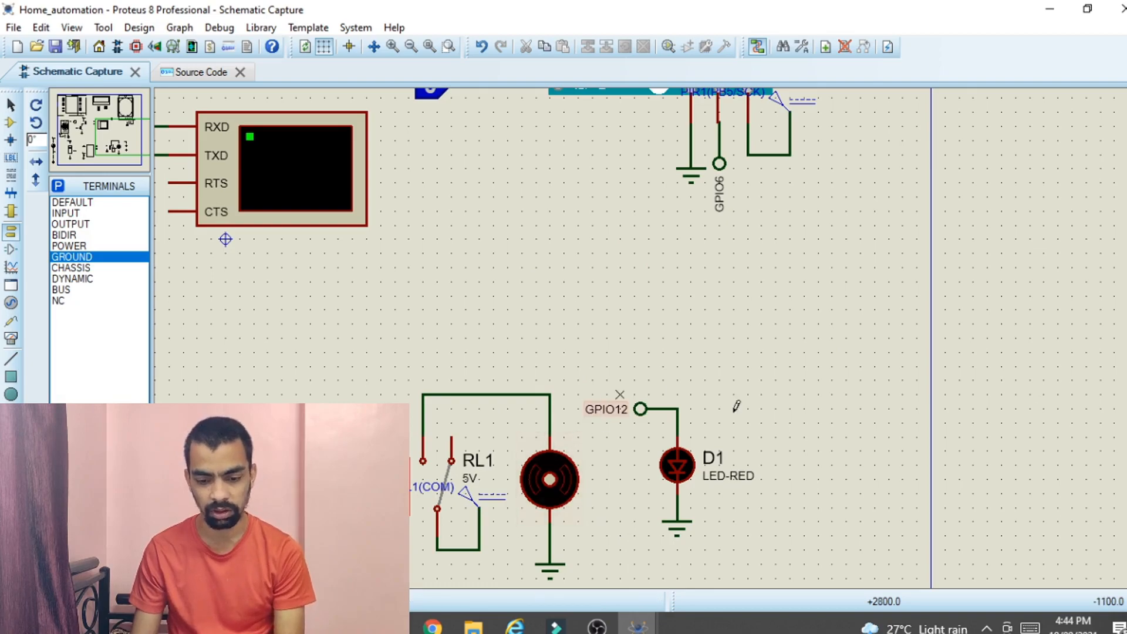
left_click(11, 377)
left_click(59, 213)
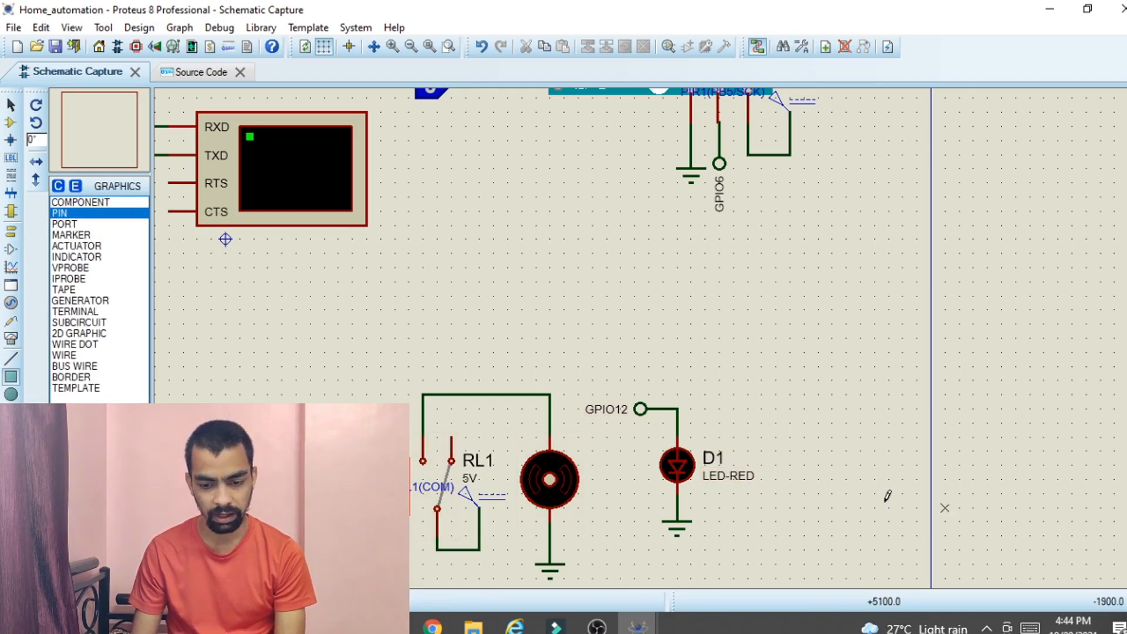
mouse_move(578, 367)
left_mouse_down()
mouse_move(735, 393)
mouse_move(775, 577)
left_mouse_up()
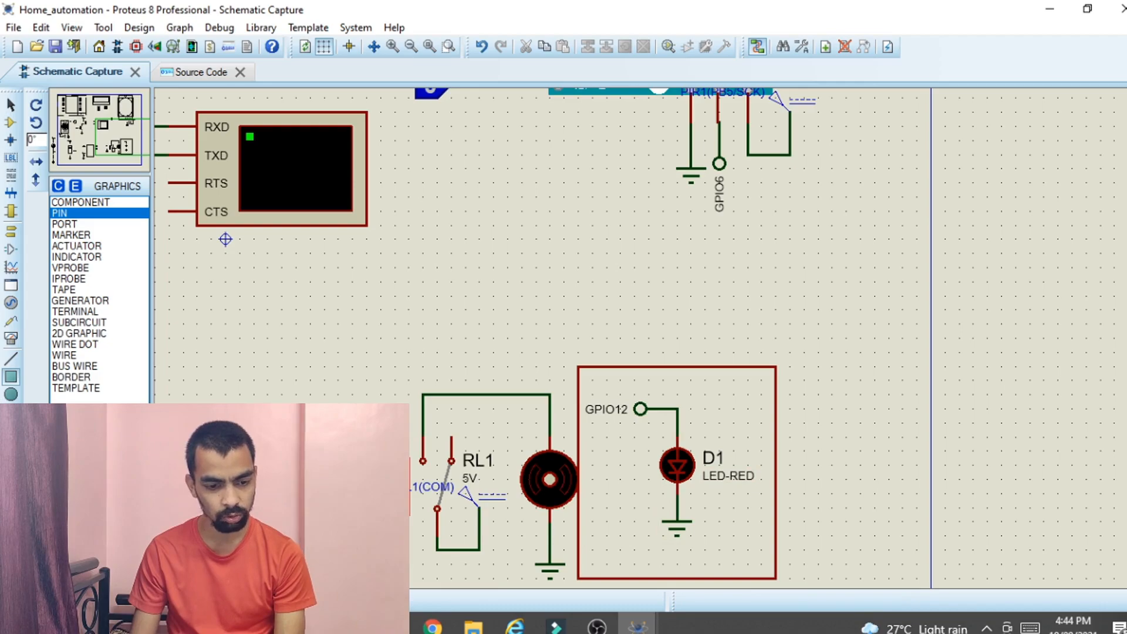
- Add the 2D graphics text "Bulb Circuit" with a 0.17in height and position it inside the lower edge of the red LED's box
left_click(11, 447)
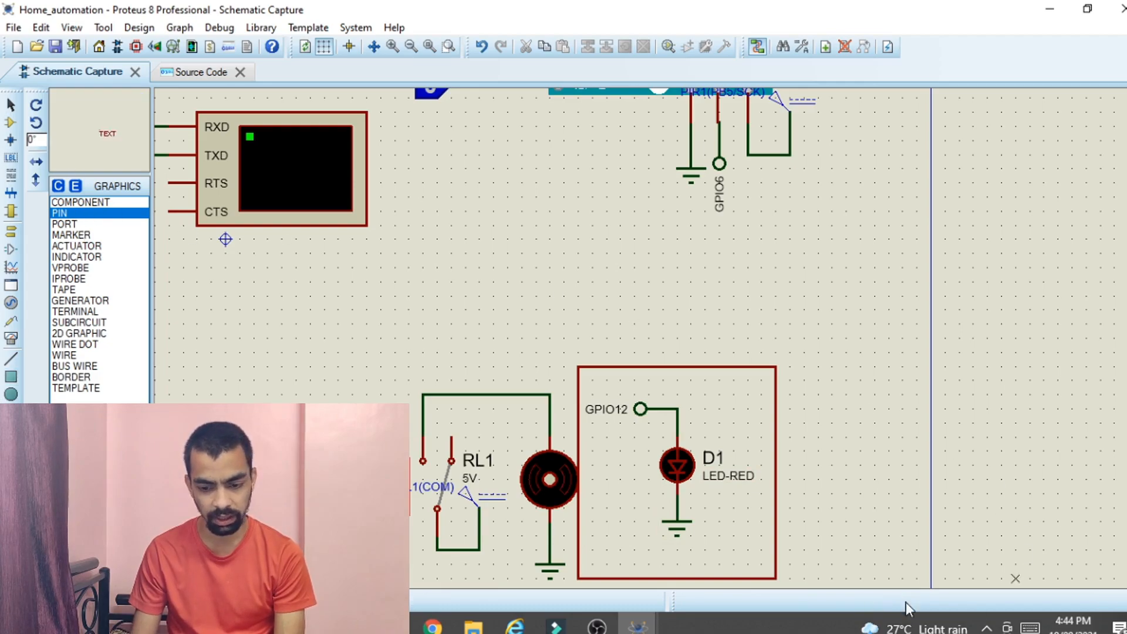
left_click(735, 563)
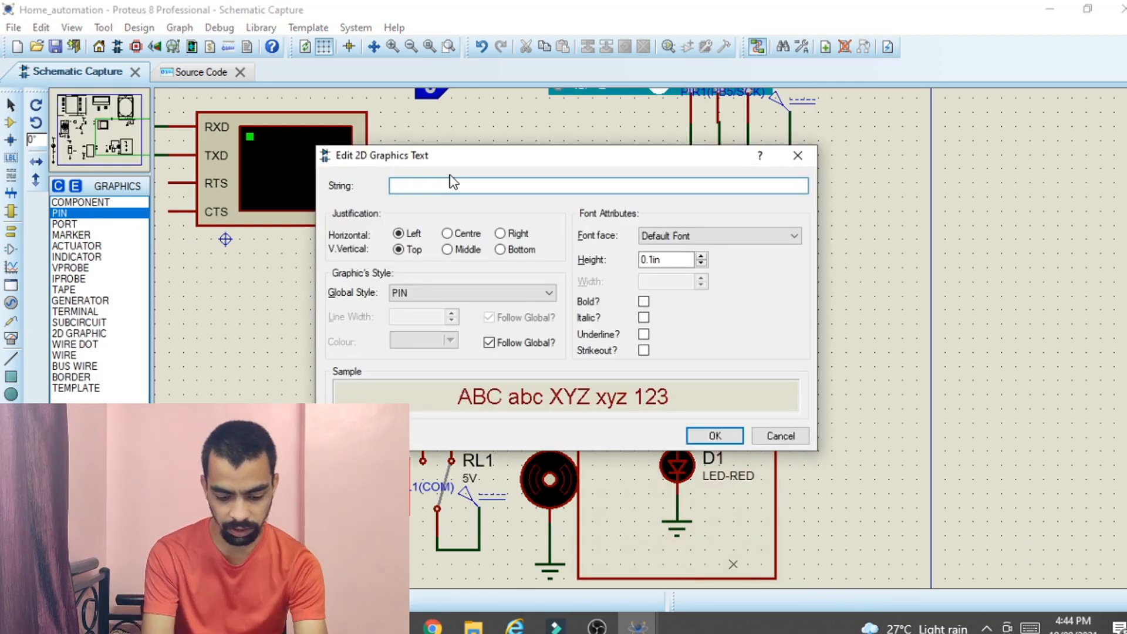
type("Bulb C")
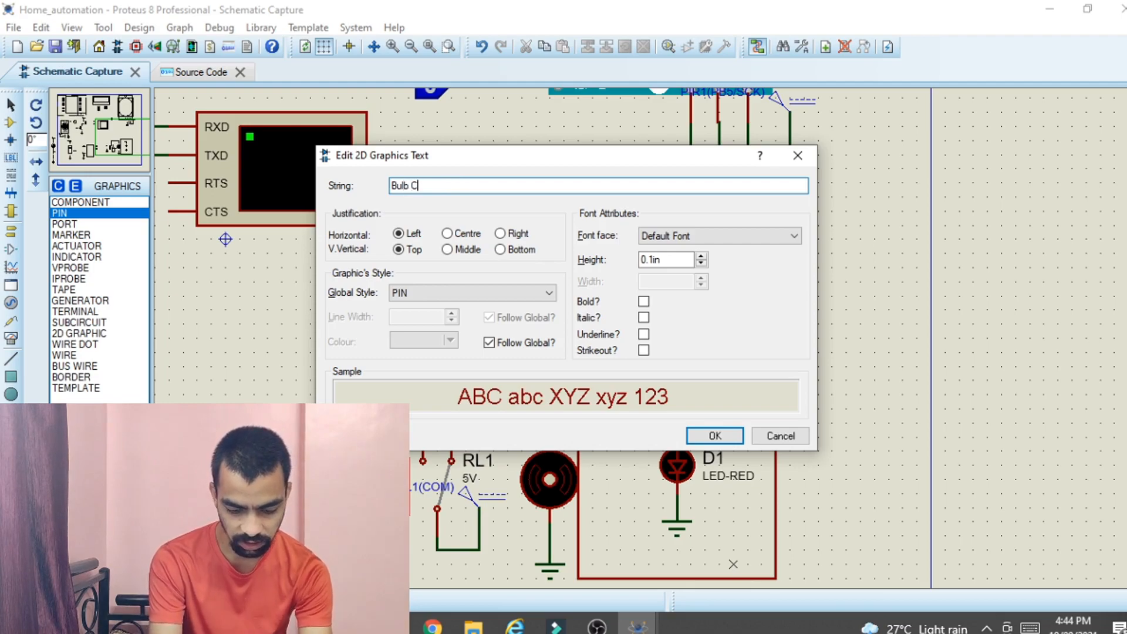
type("ircy")
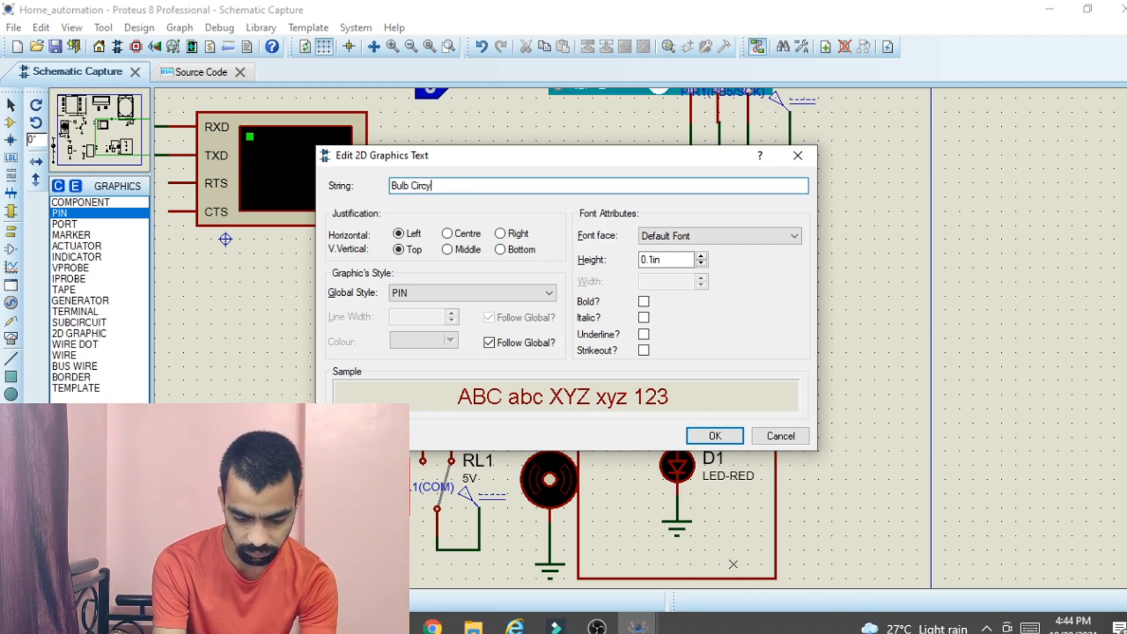
type("=u")
key("BackSpace")
key("BackSpace")
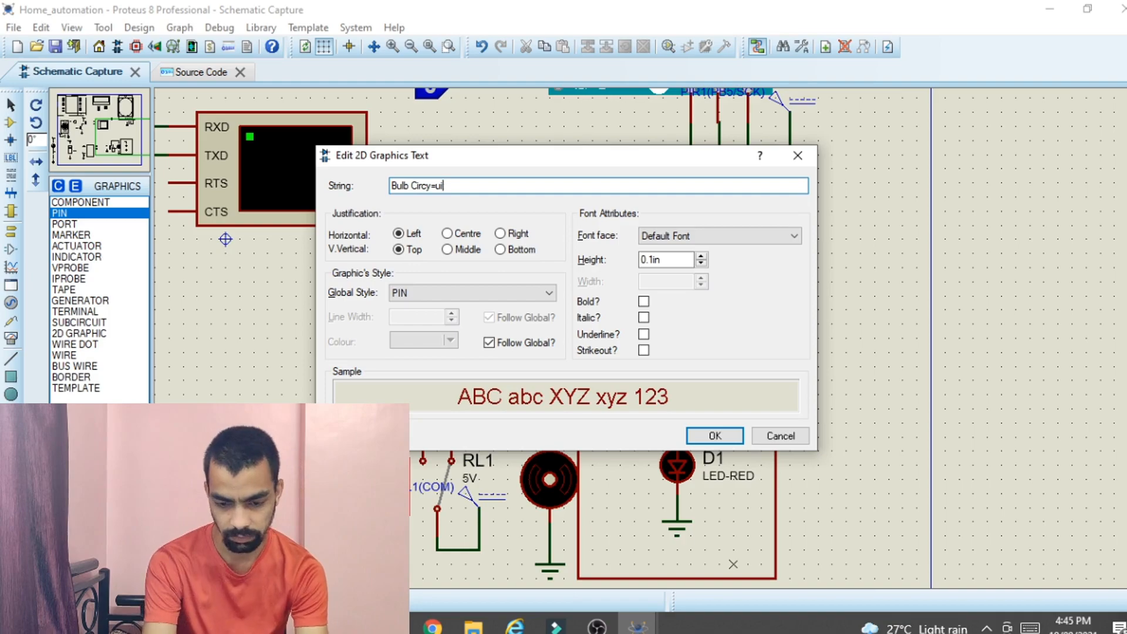
type("i")
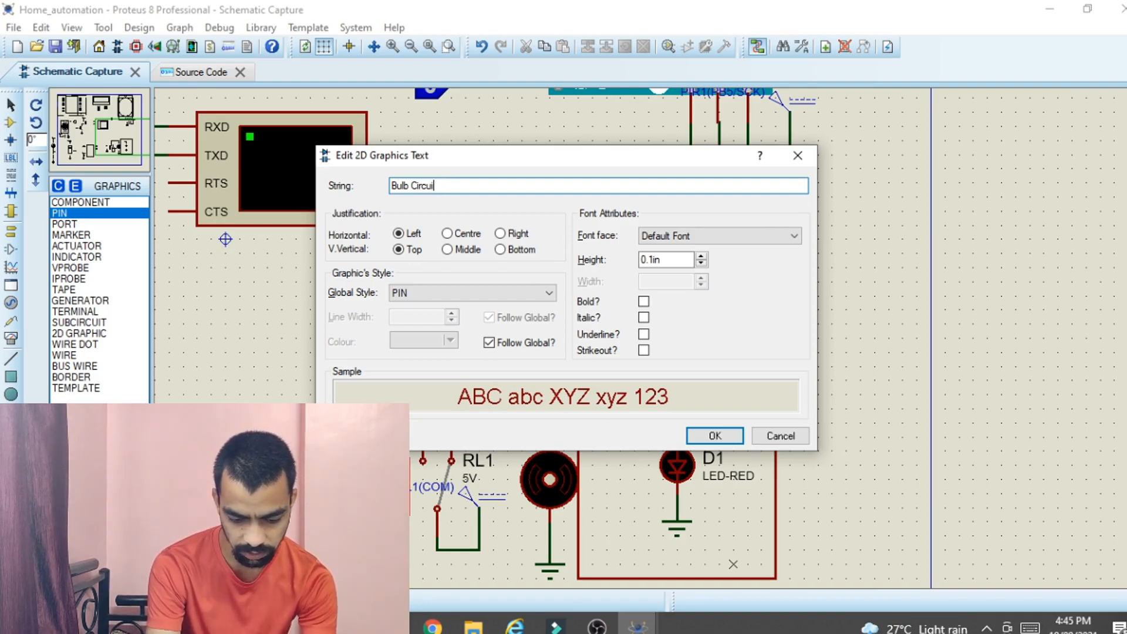
type("t")
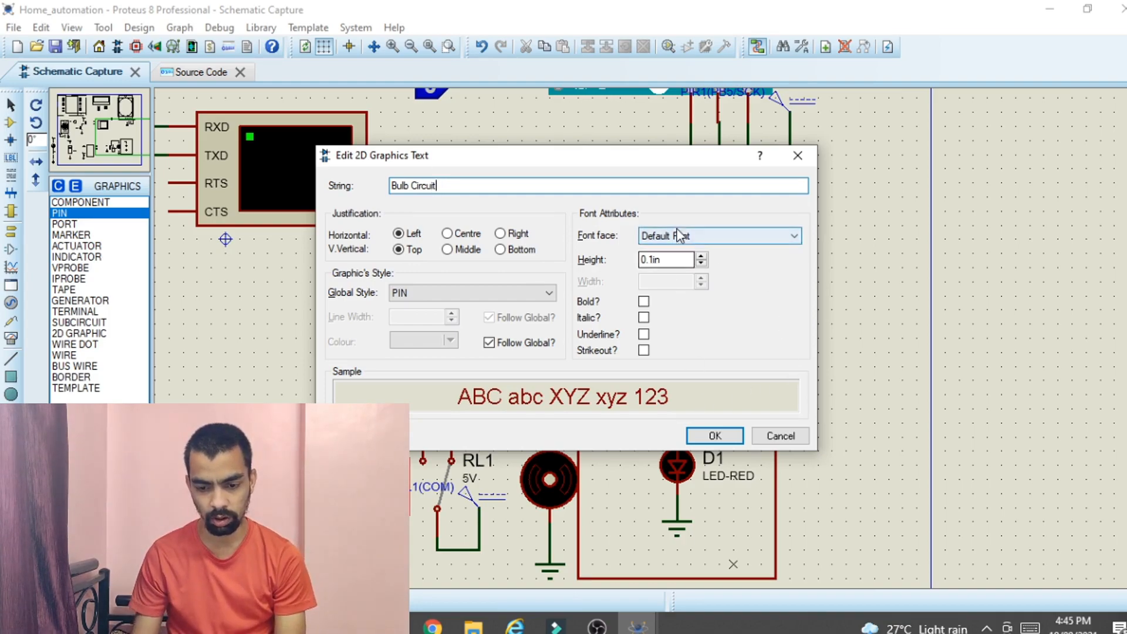
left_click(700, 256)
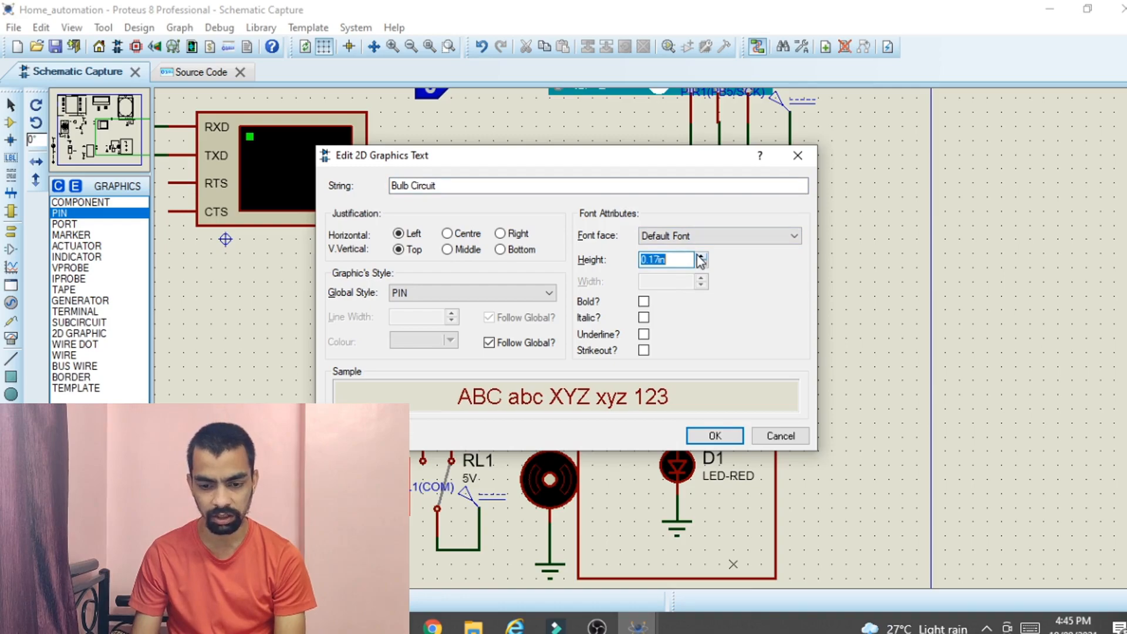
left_click(714, 435)
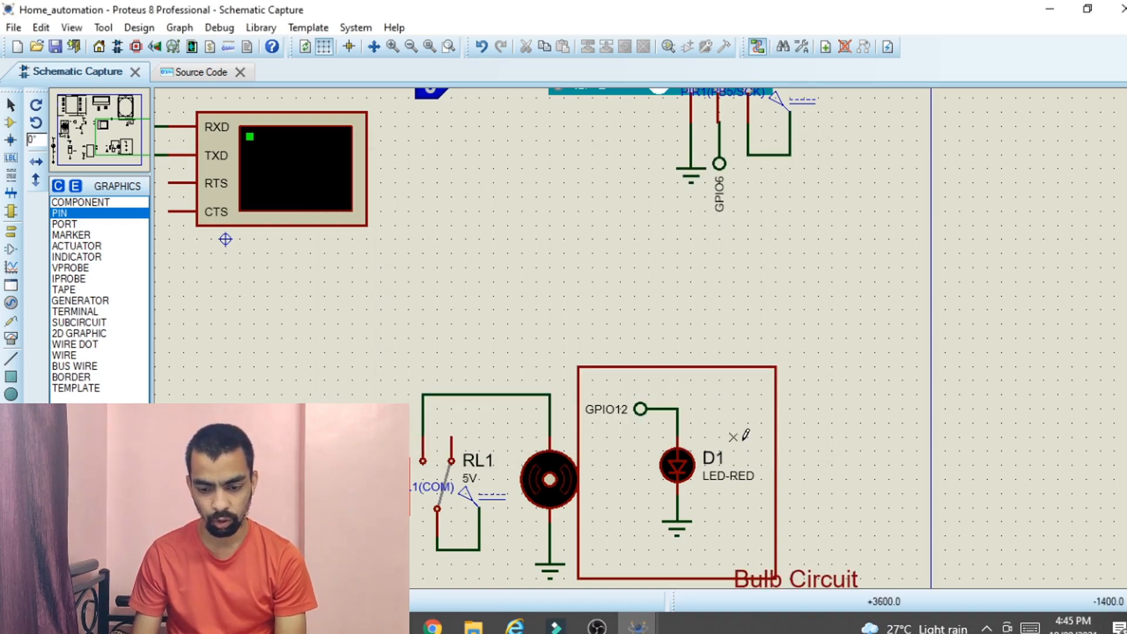
left_click(10, 105)
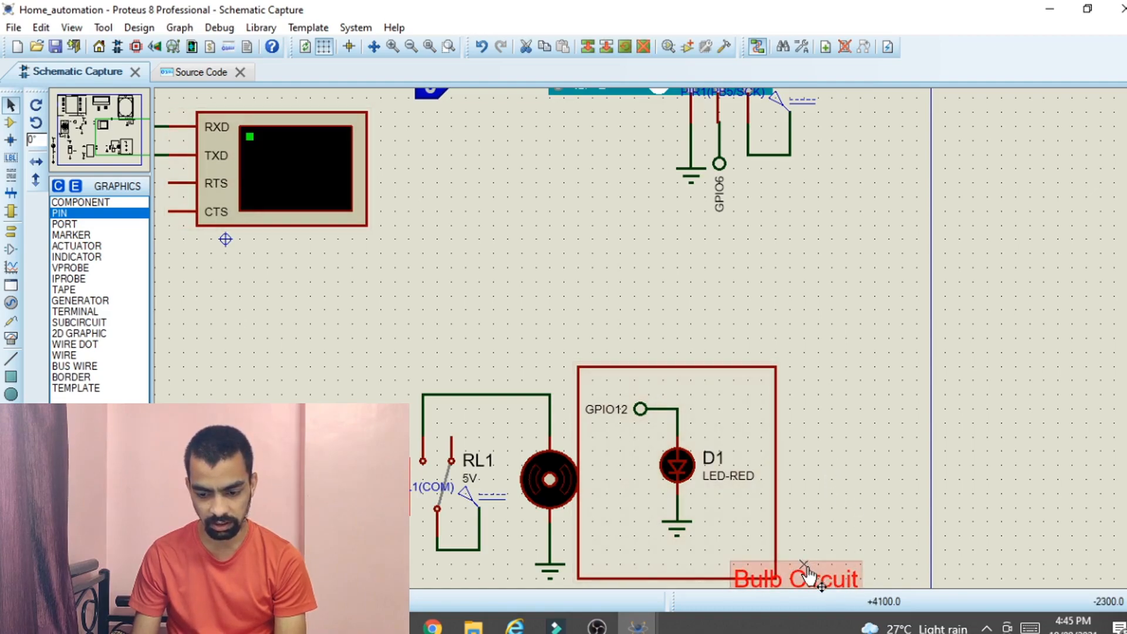
left_click_drag(804, 564, 687, 562)
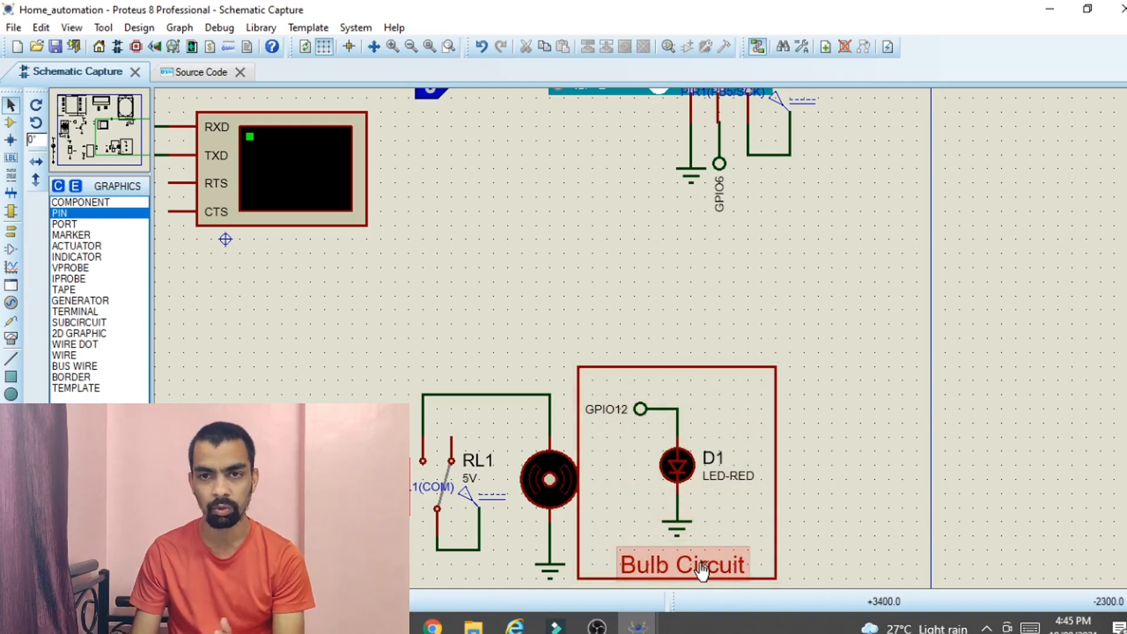
- Set the operating voltage of buzzer BUZ1 to 5V
scroll(501, 410, "down", 2)
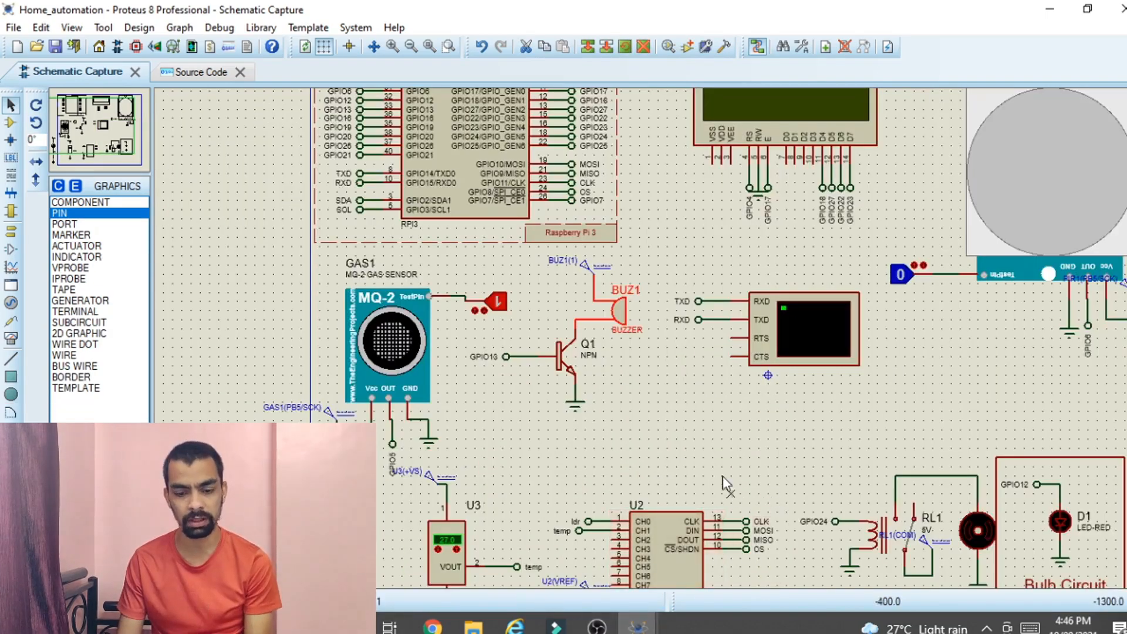
double_click(616, 323)
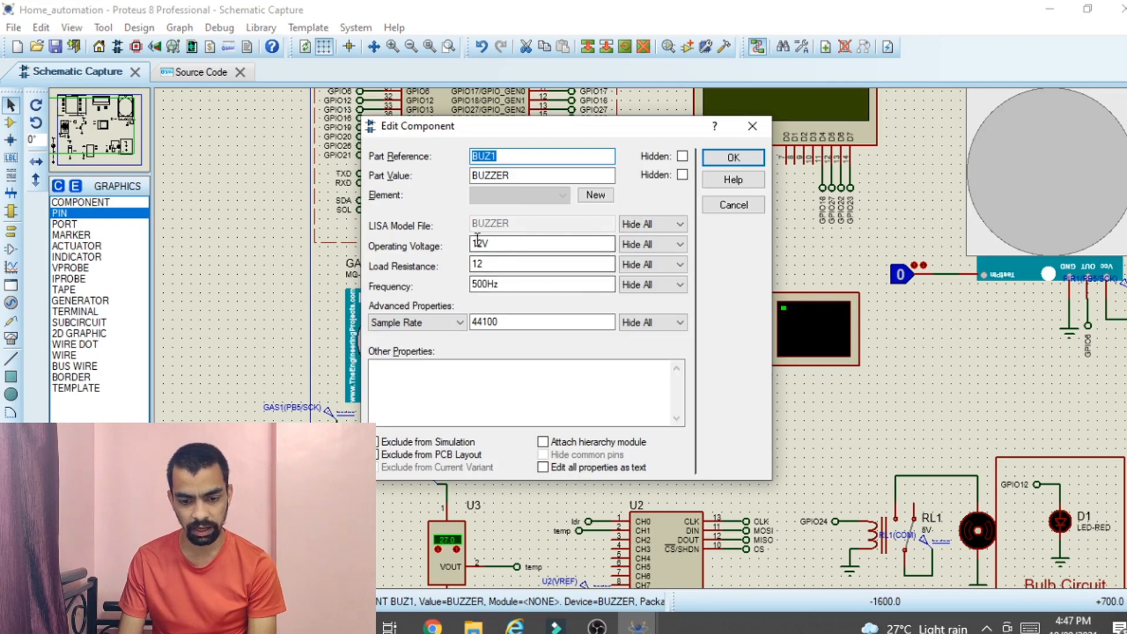
double_click(486, 244)
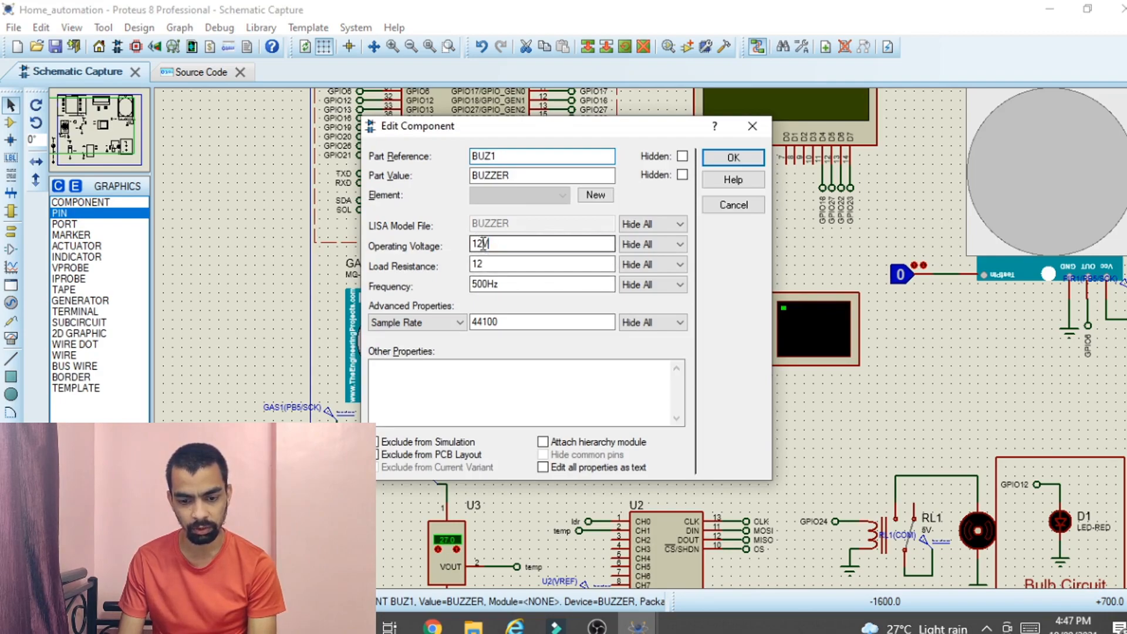
left_click(480, 244)
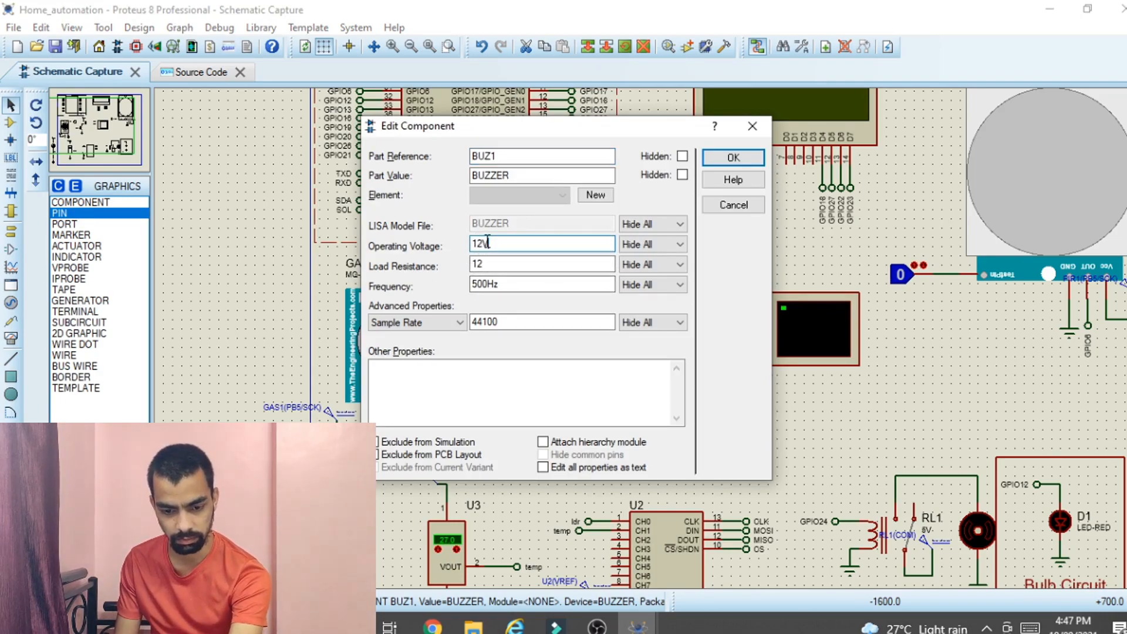
key("BackSpace")
key("BackSpace")
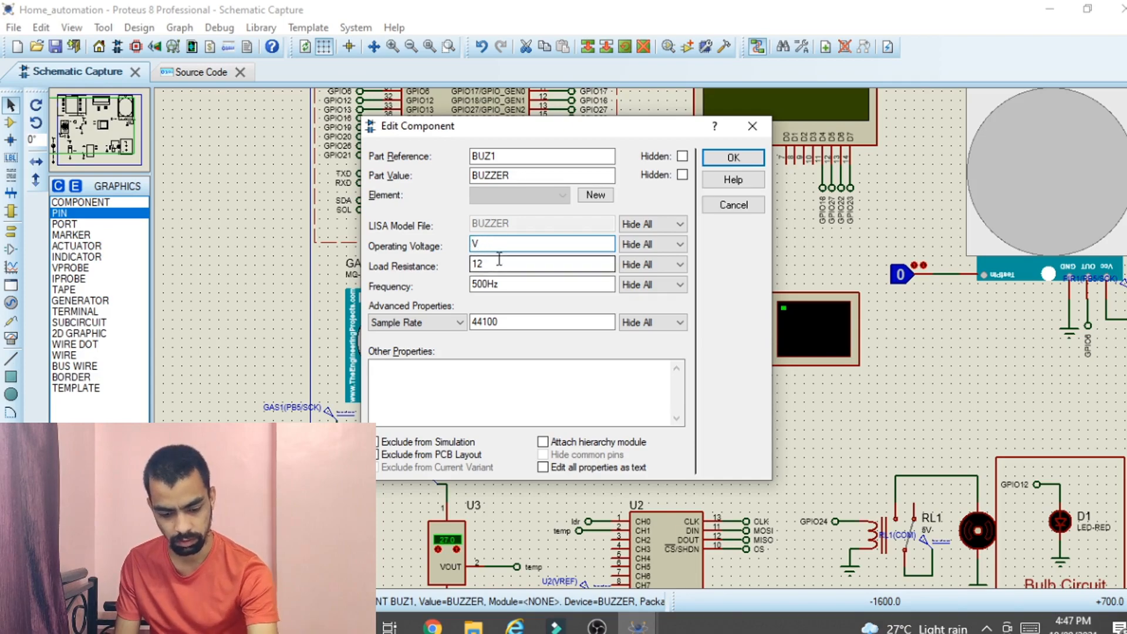
type("5")
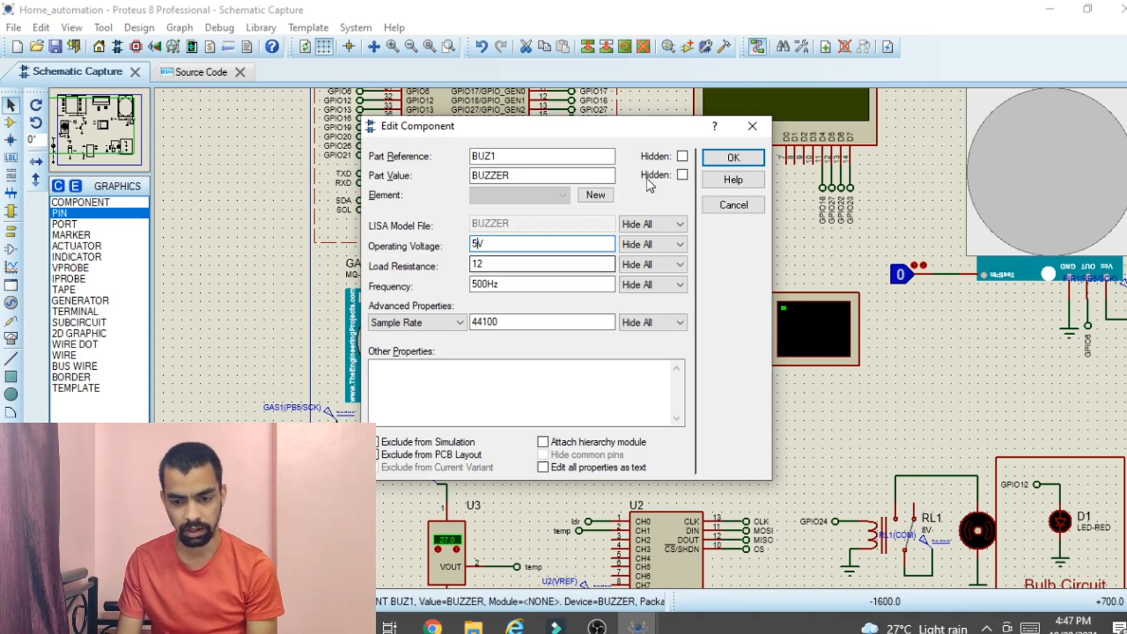
left_click(728, 158)
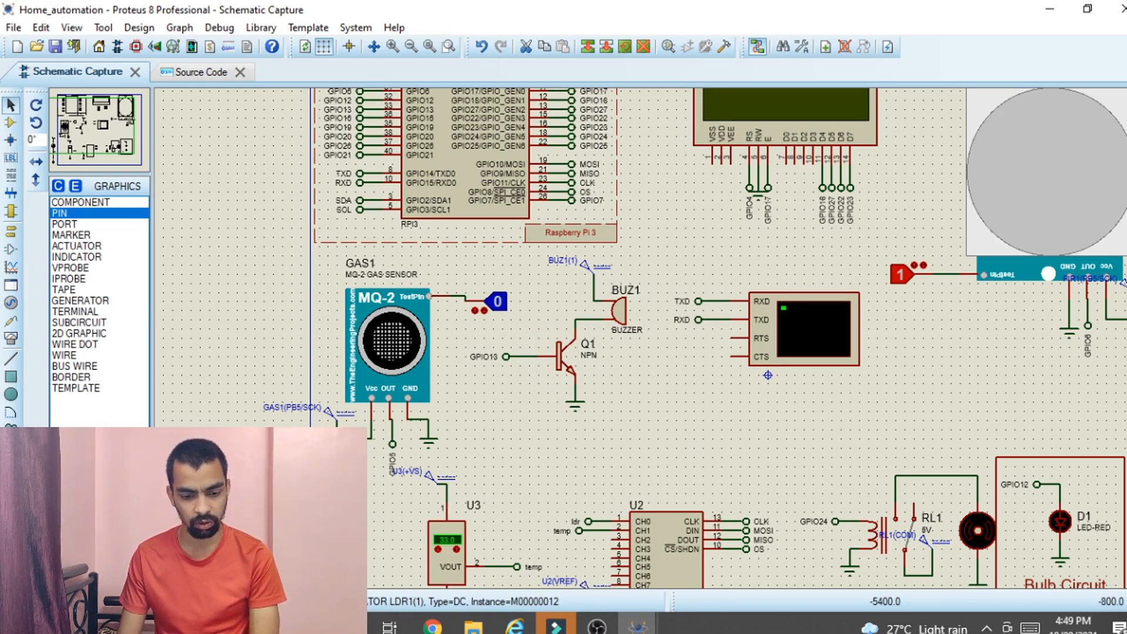
- Set the voltage of the LDR1(1) DC generator to 3.3 volts
double_click(270, 449)
left_click_drag(682, 126, 579, 123)
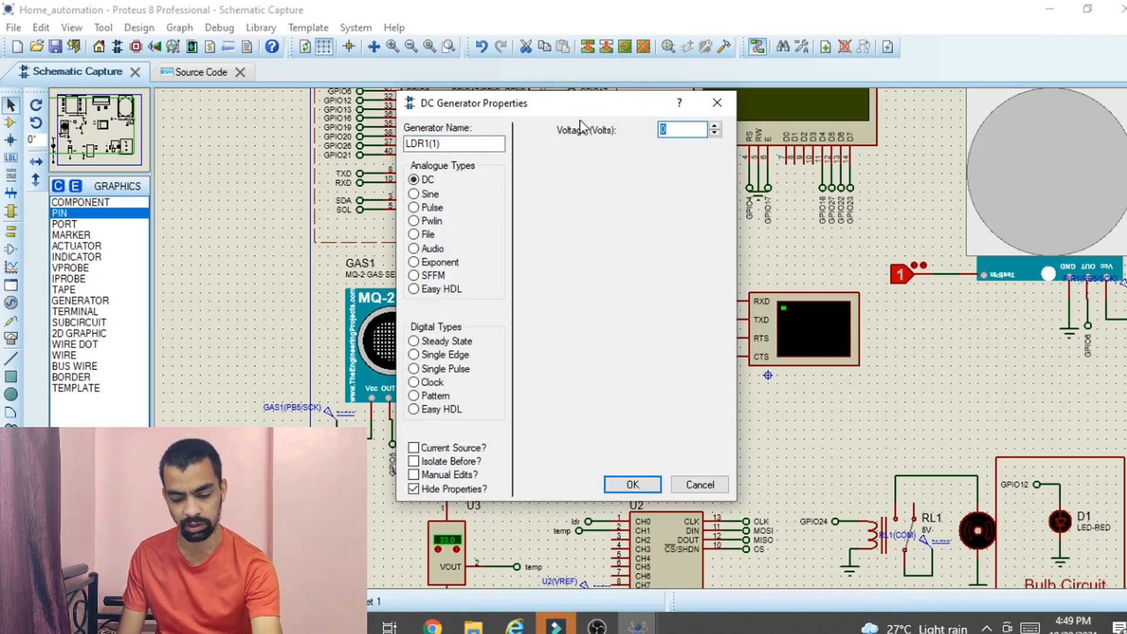
type("3.3")
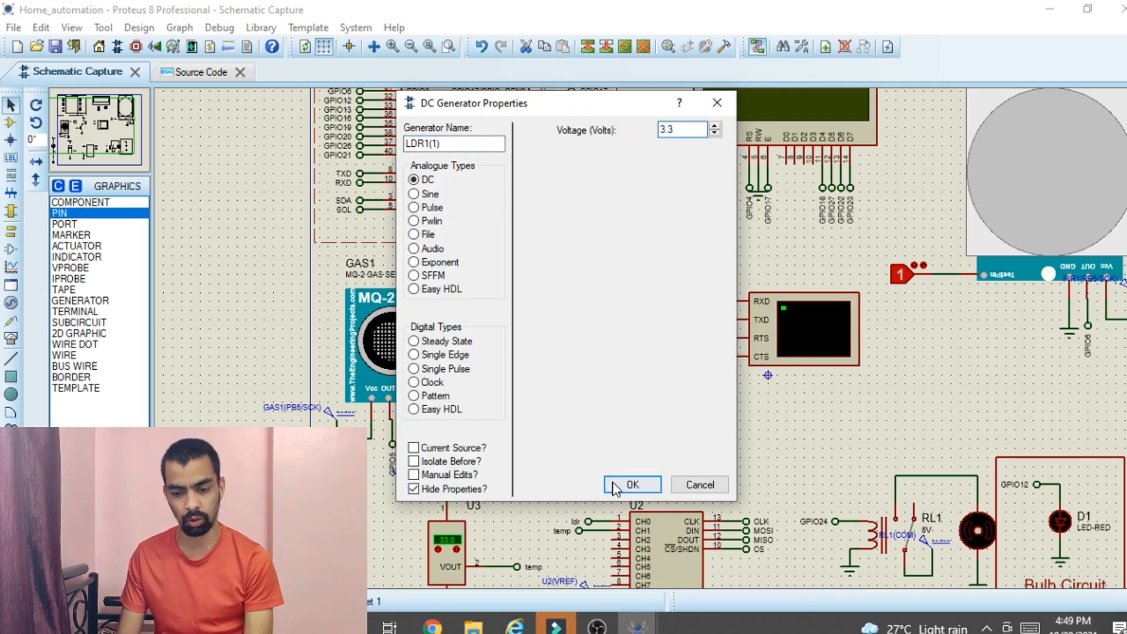
left_click(632, 484)
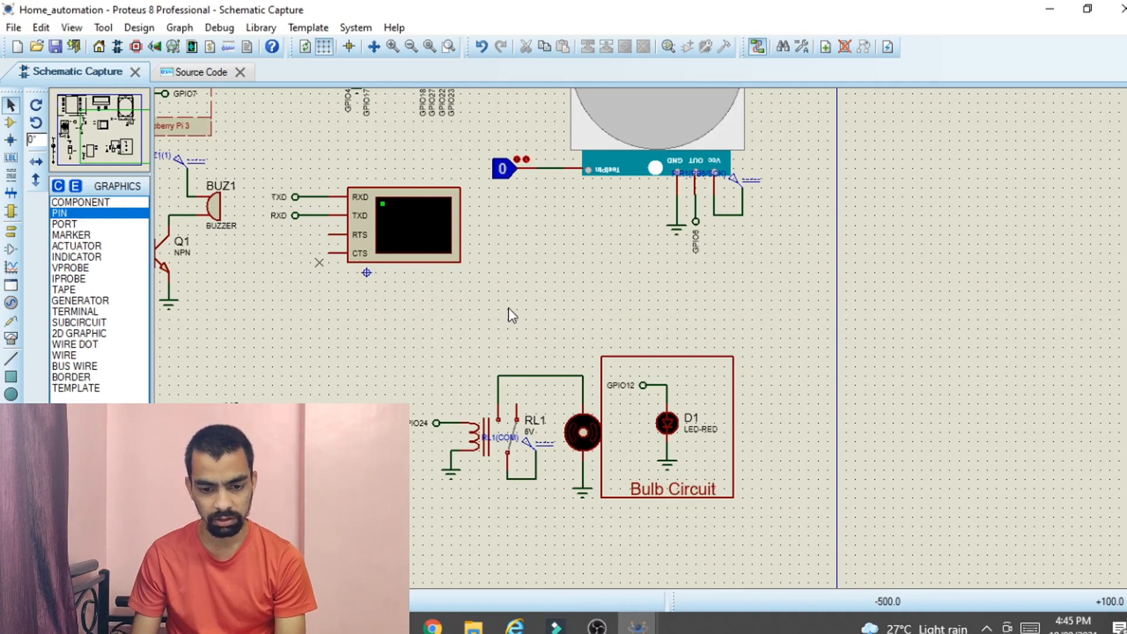
- View the whole schematic, then switch to the Home_Automation_Version_2.0 project and examine its boxed and titled circuit sections
scroll(508, 308, "down", 3)
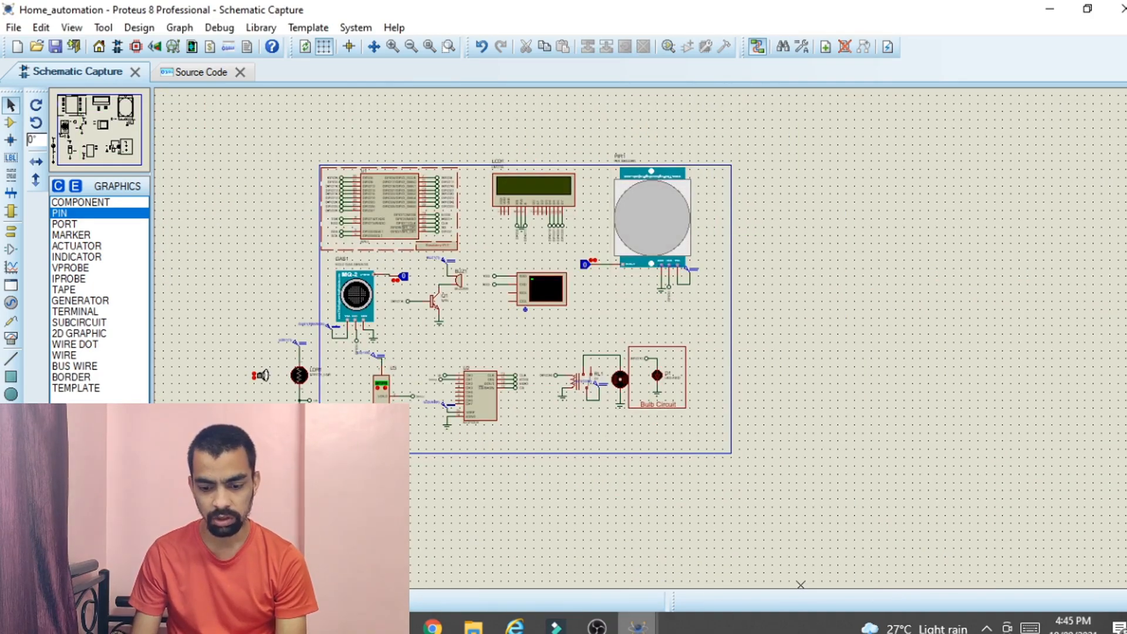
mouse_move(637, 626)
left_click(599, 579)
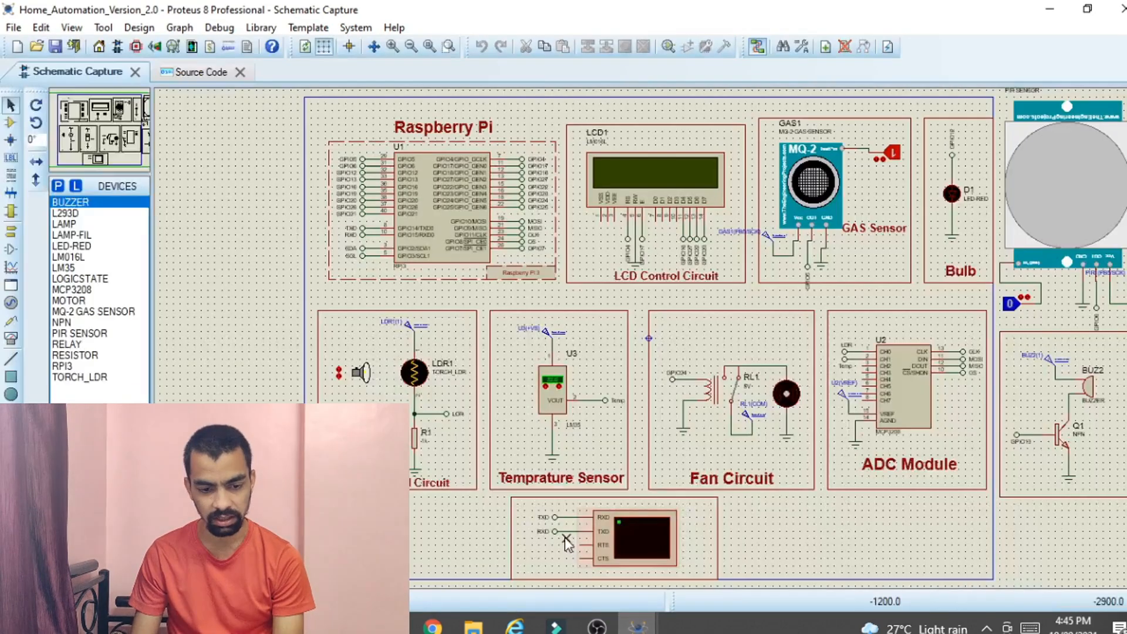
scroll(1069, 552, "right", 2)
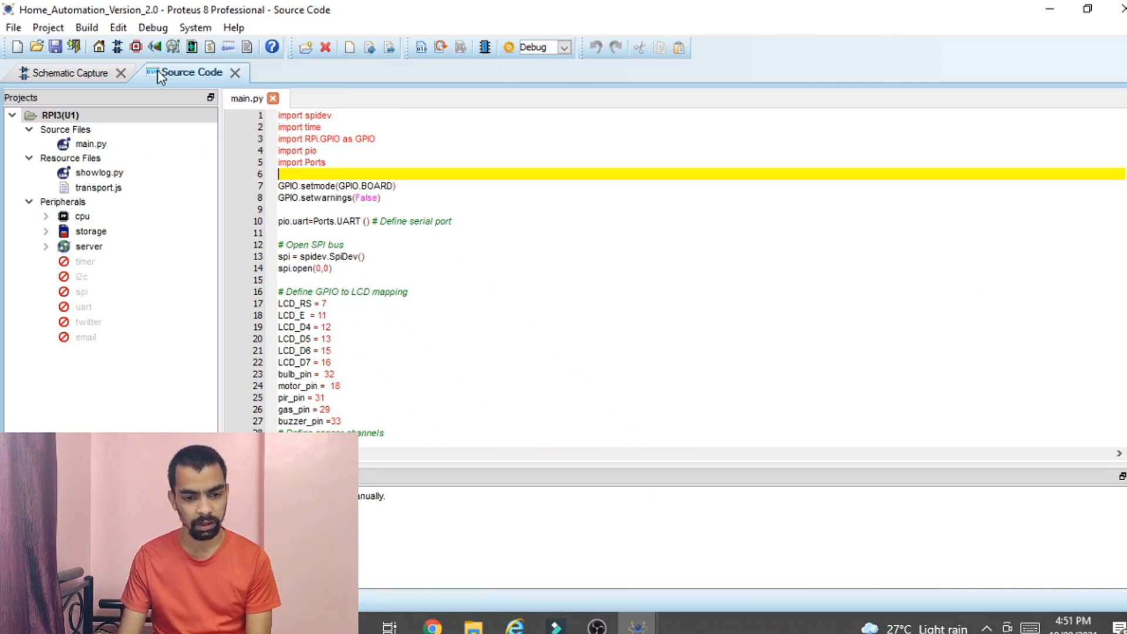
- Examine the import statements at the start of main.py in the project's source code, from spidev to Ports
left_click(365, 126)
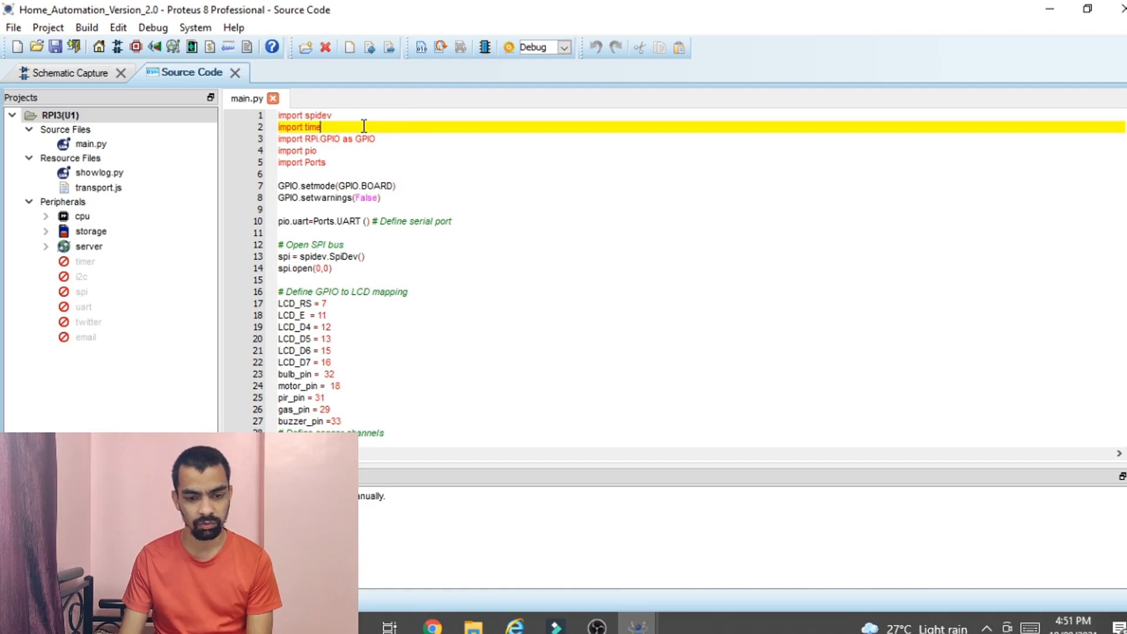
left_click(370, 114)
key("shift+Home")
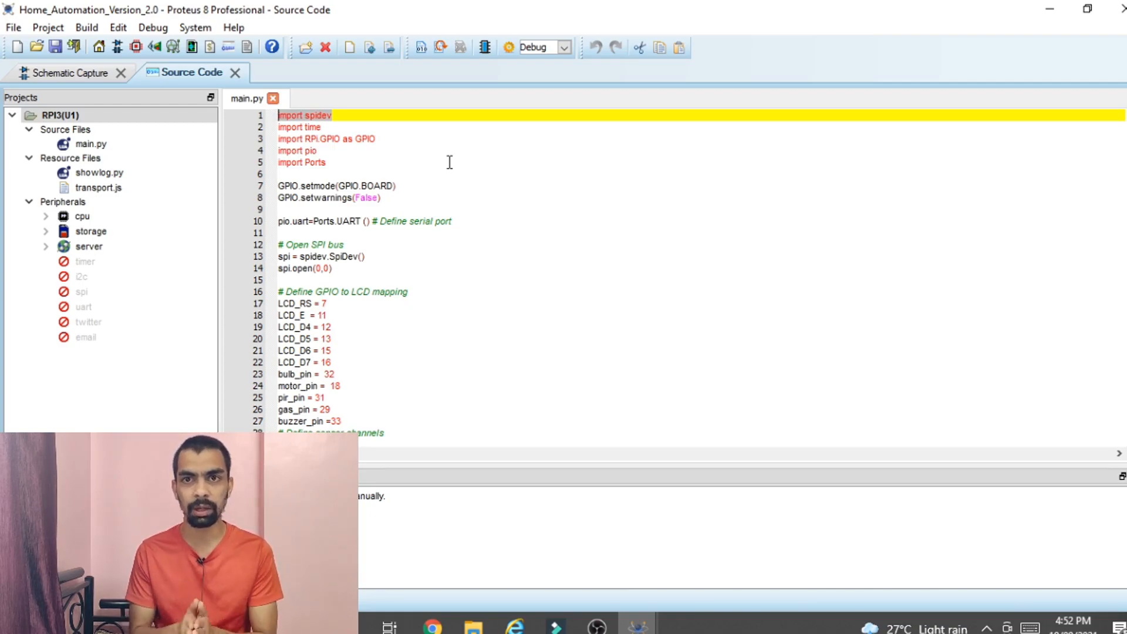
left_click(381, 126)
left_click(347, 116)
left_click_drag(347, 116, 238, 117)
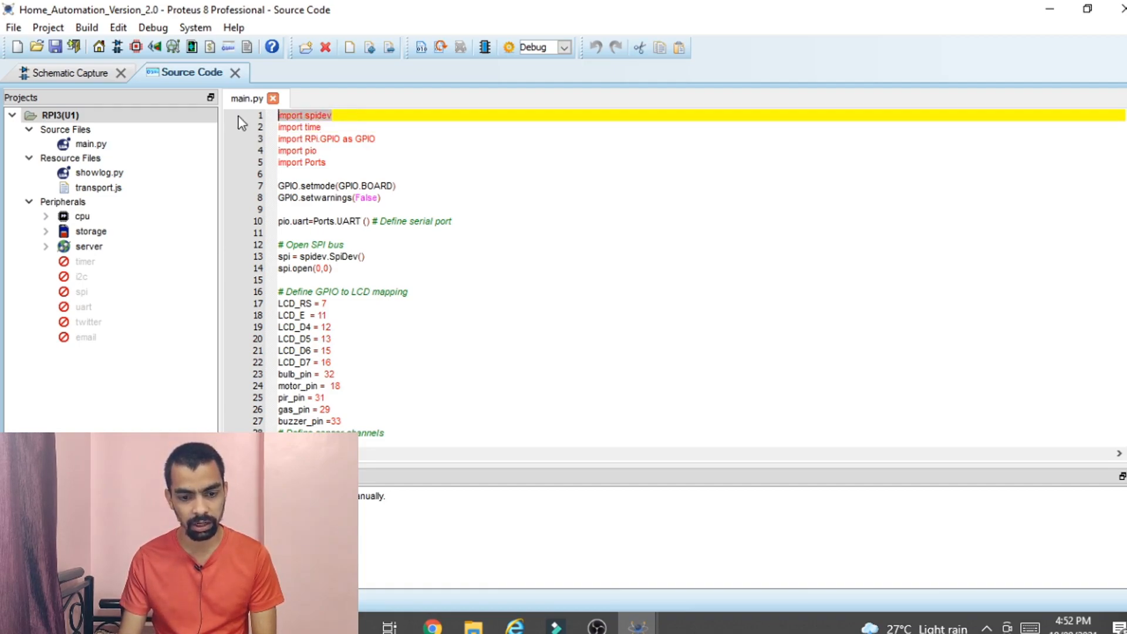
left_click(302, 128)
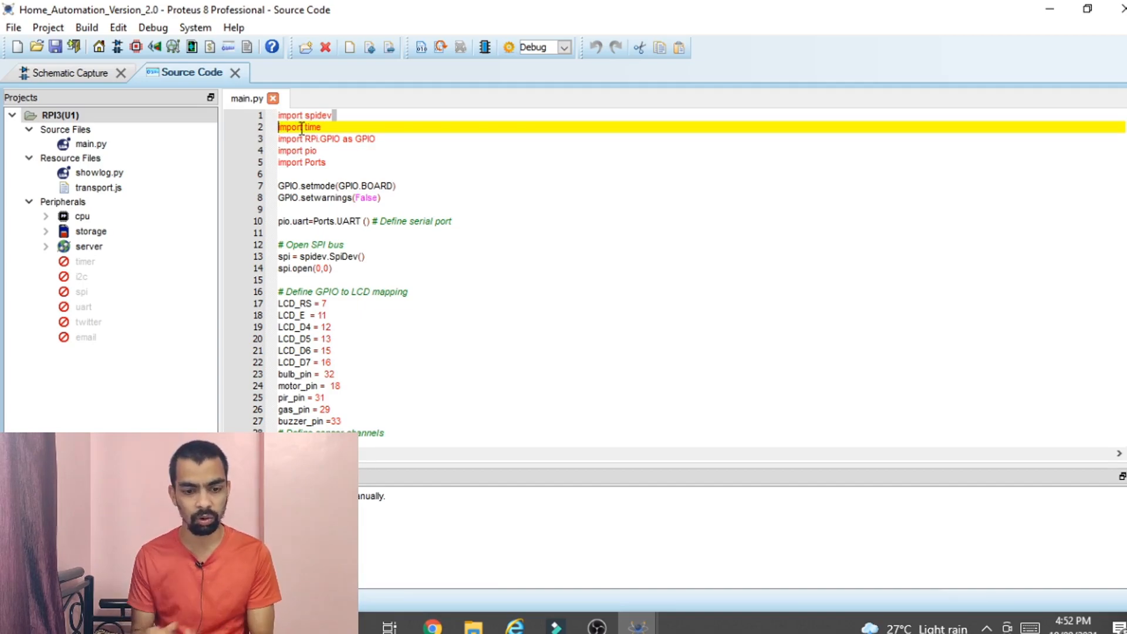
left_click_drag(354, 130, 59, 120)
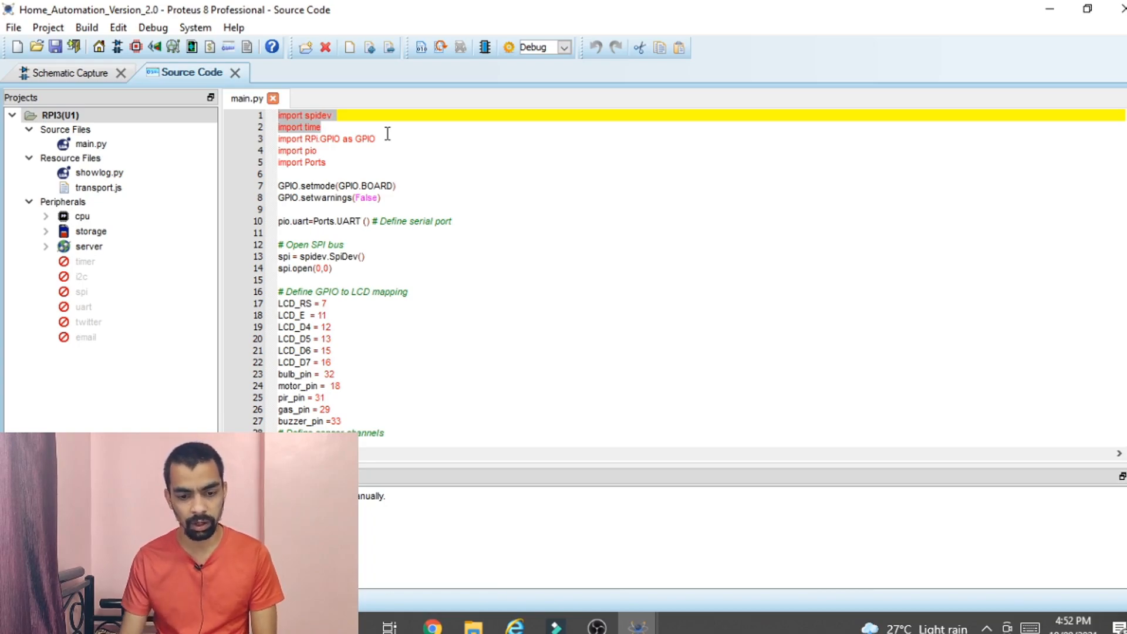
left_click_drag(322, 147, 213, 154)
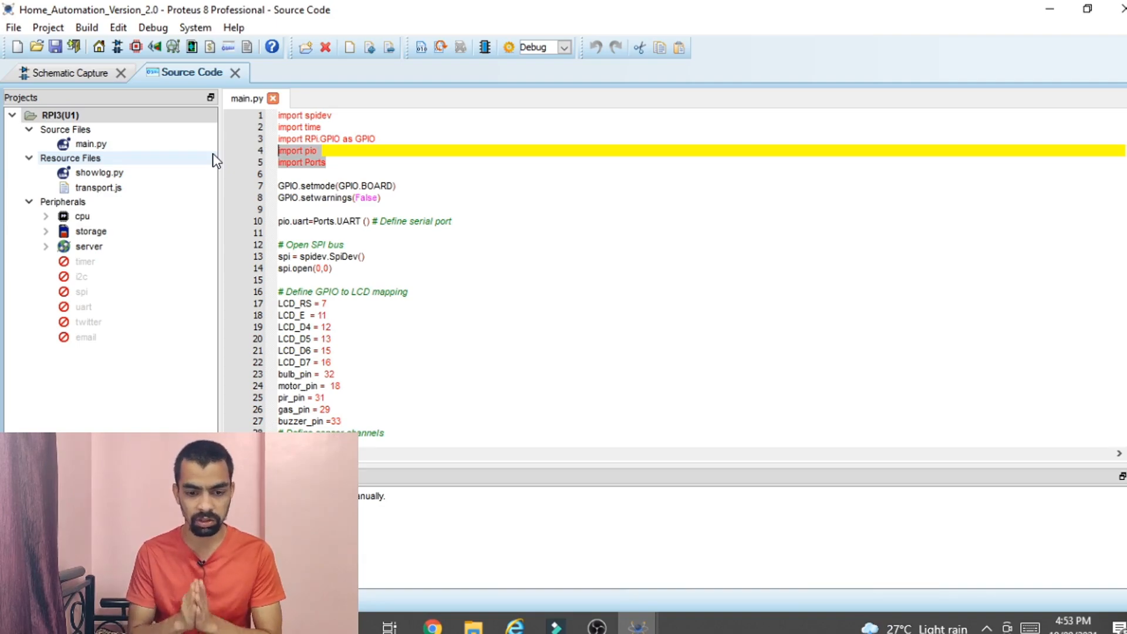
- Examine the GPIO mode, serial port definition and SPI bus opening lines in main.py
left_click(432, 187)
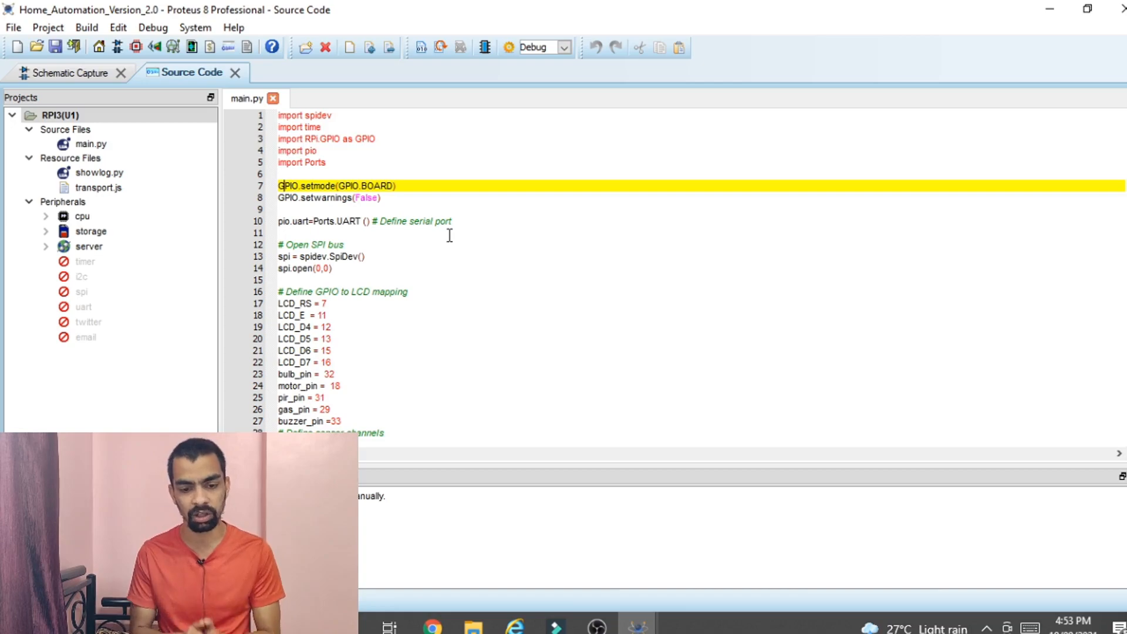
left_click_drag(464, 225, 160, 227)
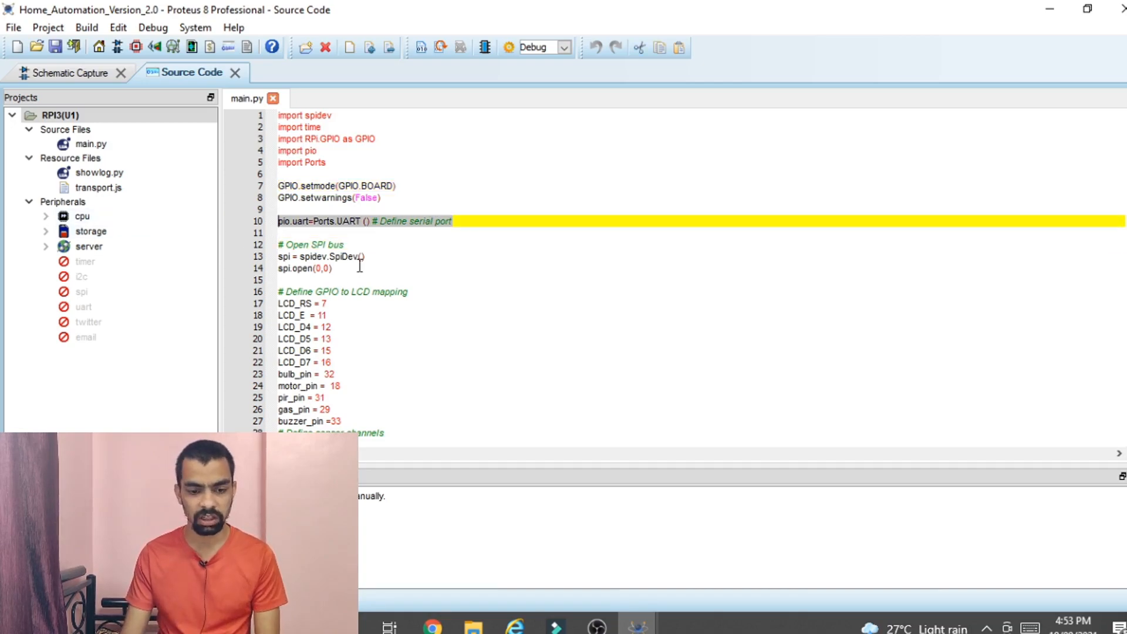
left_click_drag(378, 256, 218, 256)
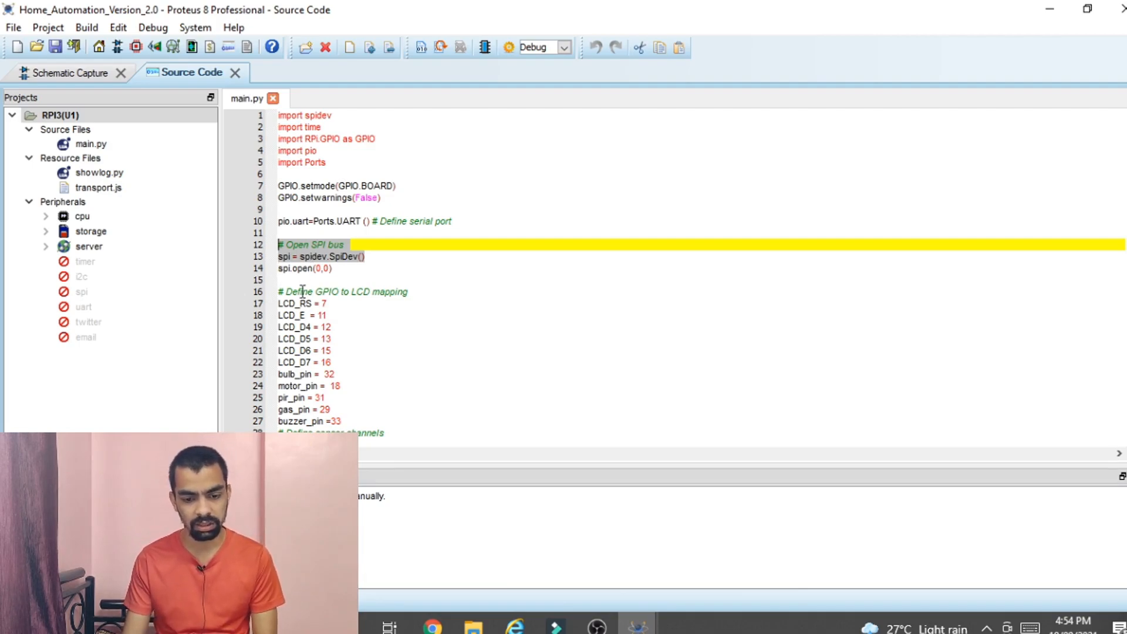
left_click(290, 269)
type(".")
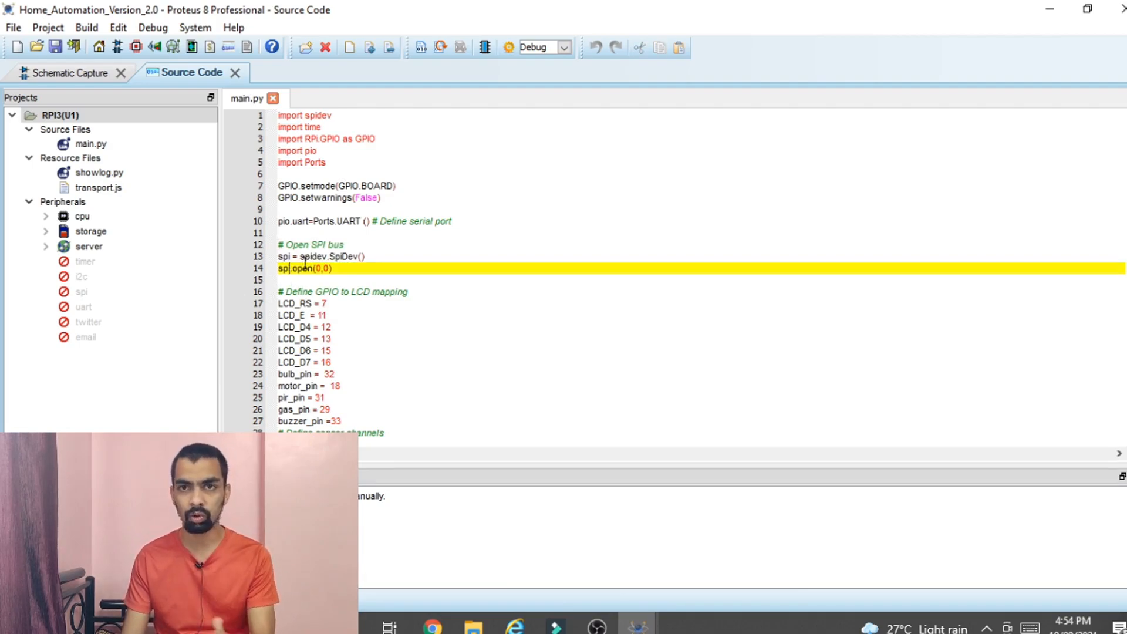
left_click_drag(384, 268, 250, 270)
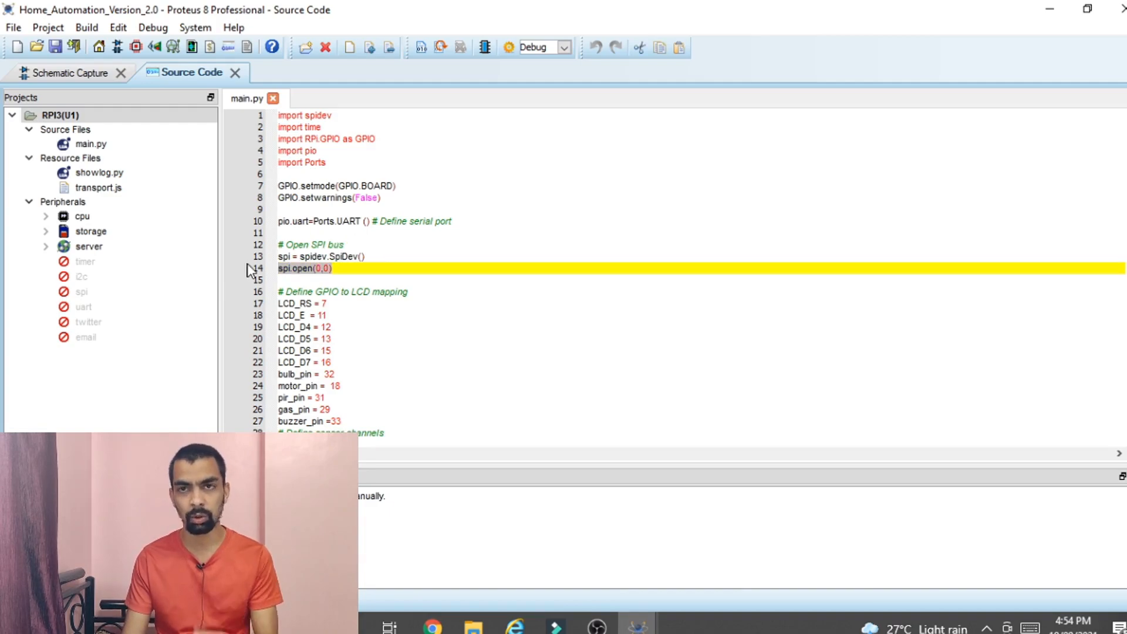
- Compare the LCD_RS pin definition in main.py with the LCD's RS terminal and the Raspberry Pi's matching pin in the schematic
scroll(370, 276, "down", 2)
left_click(362, 231)
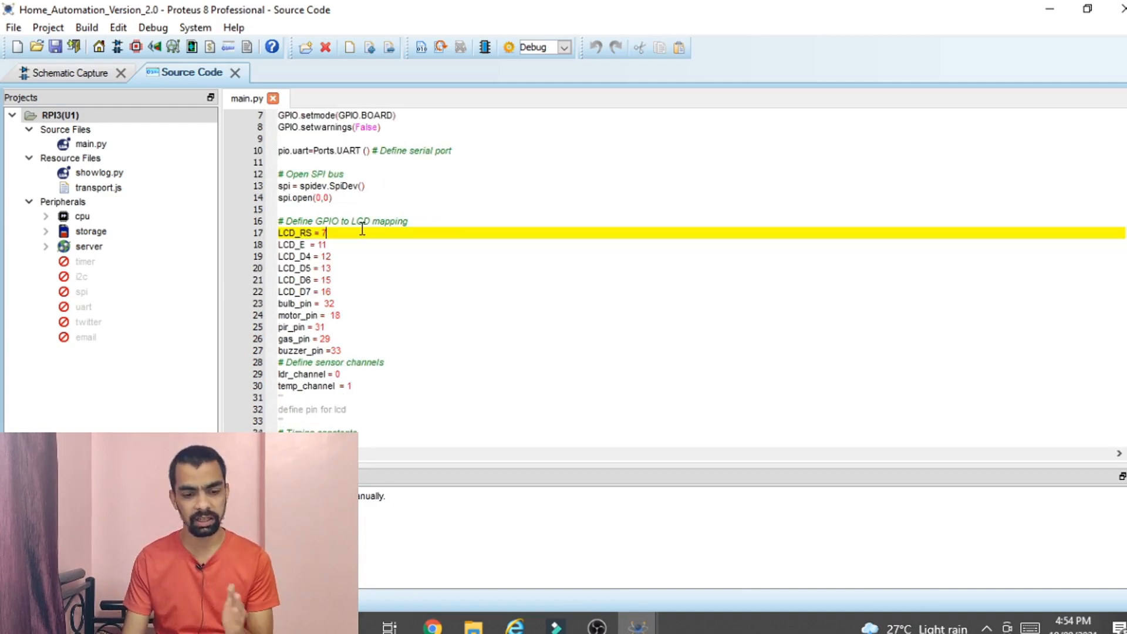
left_click(53, 72)
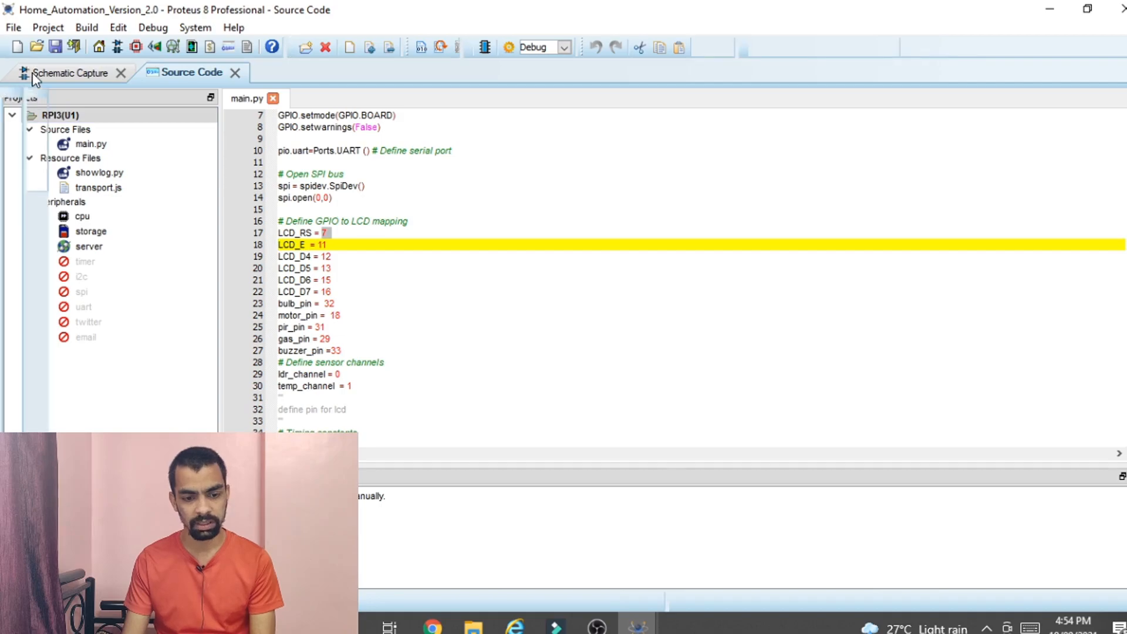
scroll(634, 236, "up", 2)
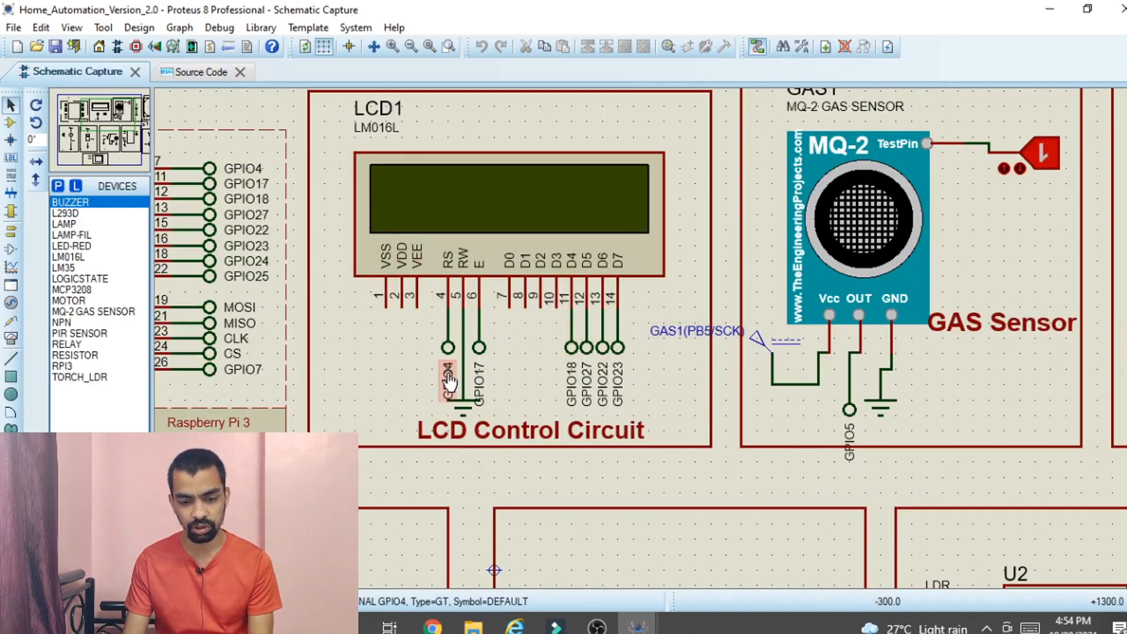
scroll(298, 272, "down", 3)
scroll(405, 255, "up", 3)
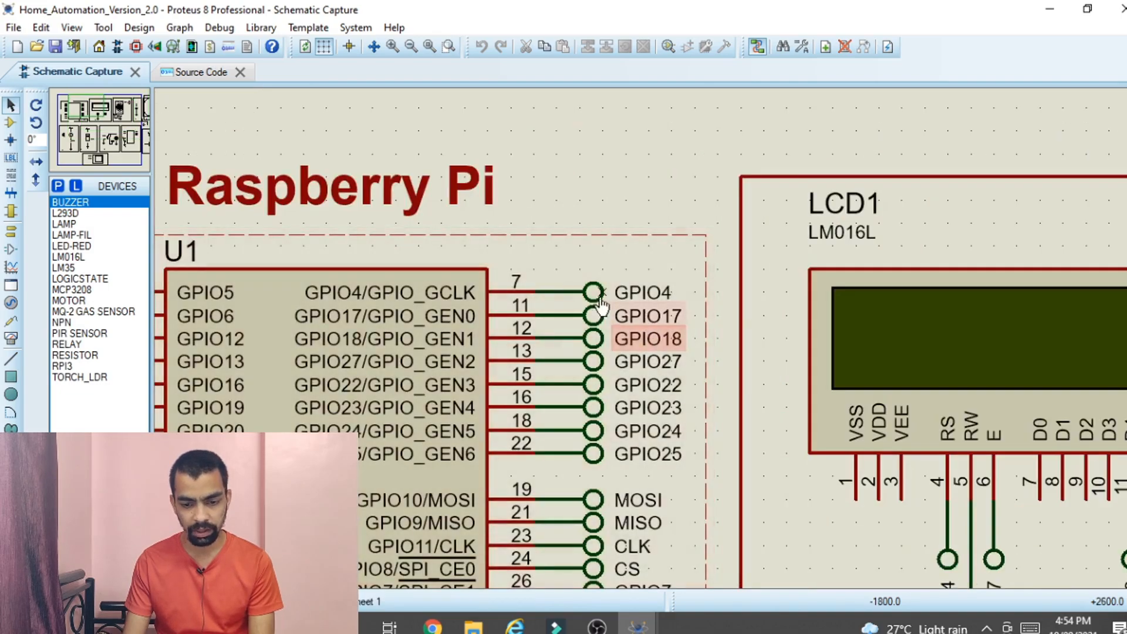
- Examine the remaining GPIO to LCD mapping lines in main.py, from LCD_RS down to LCD_D7
left_click(196, 73)
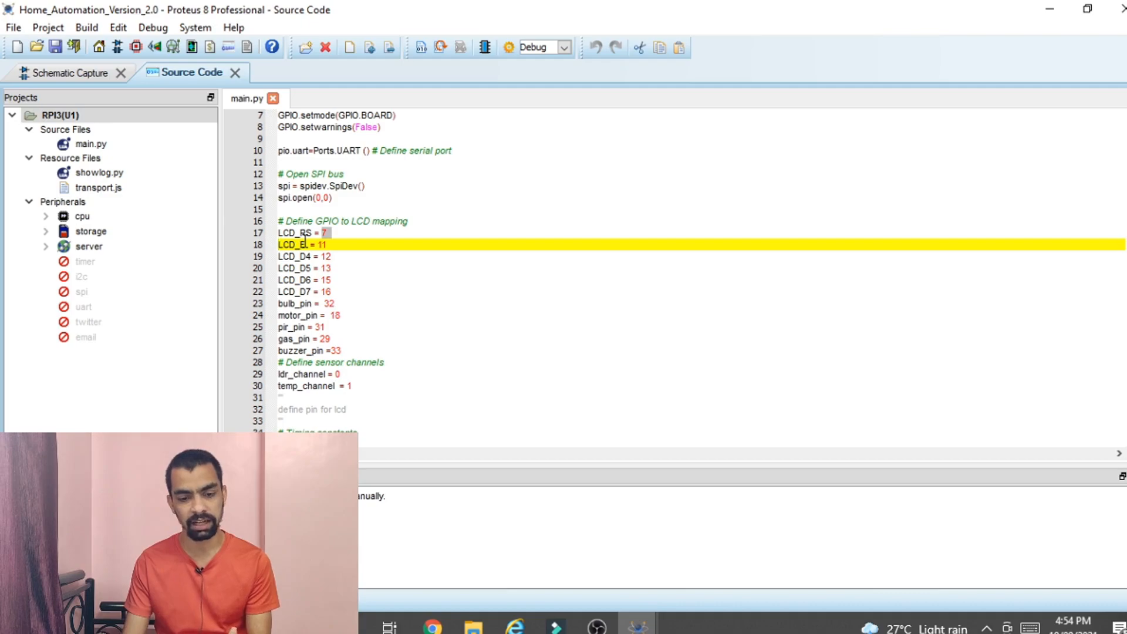
left_click(339, 234)
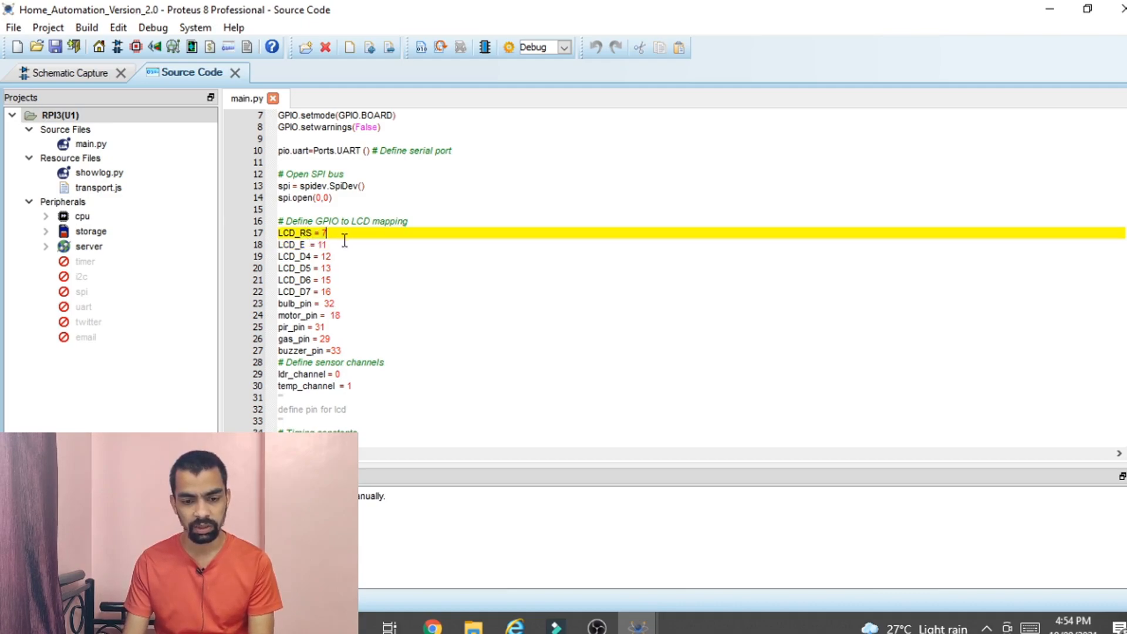
left_click_drag(337, 245, 247, 247)
left_click_drag(343, 260, 259, 244)
left_click_drag(364, 293, 266, 291)
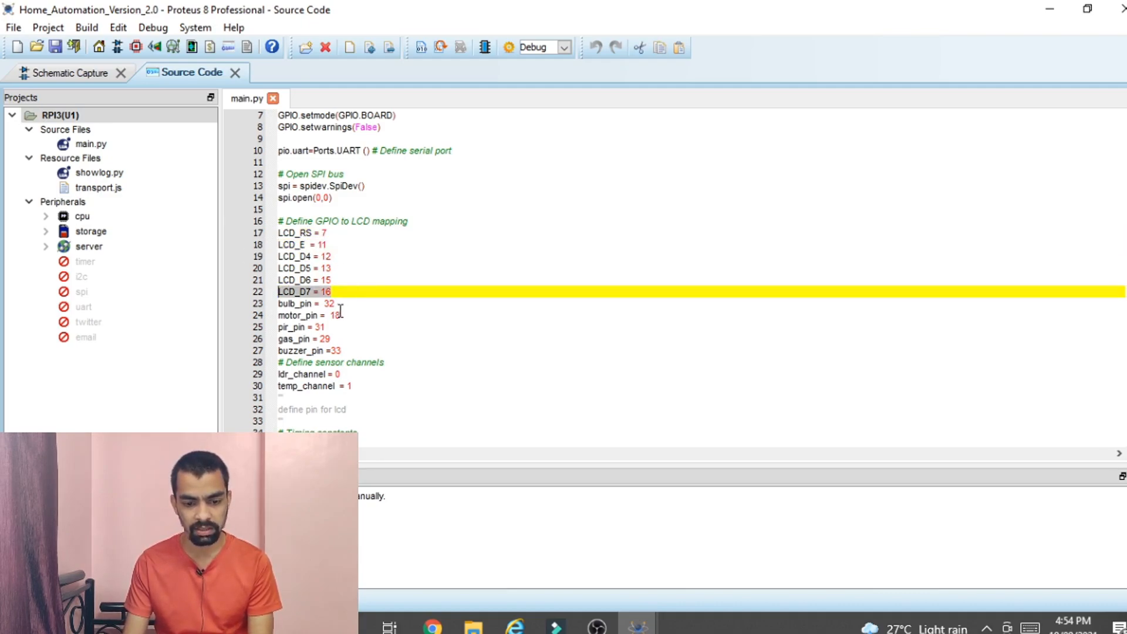
- Compare the bulb_pin definition in main.py with the Bulb circuit's terminal and the Raspberry Pi's pin numbers in the schematic
left_click(306, 304)
left_click_drag(368, 303, 278, 303)
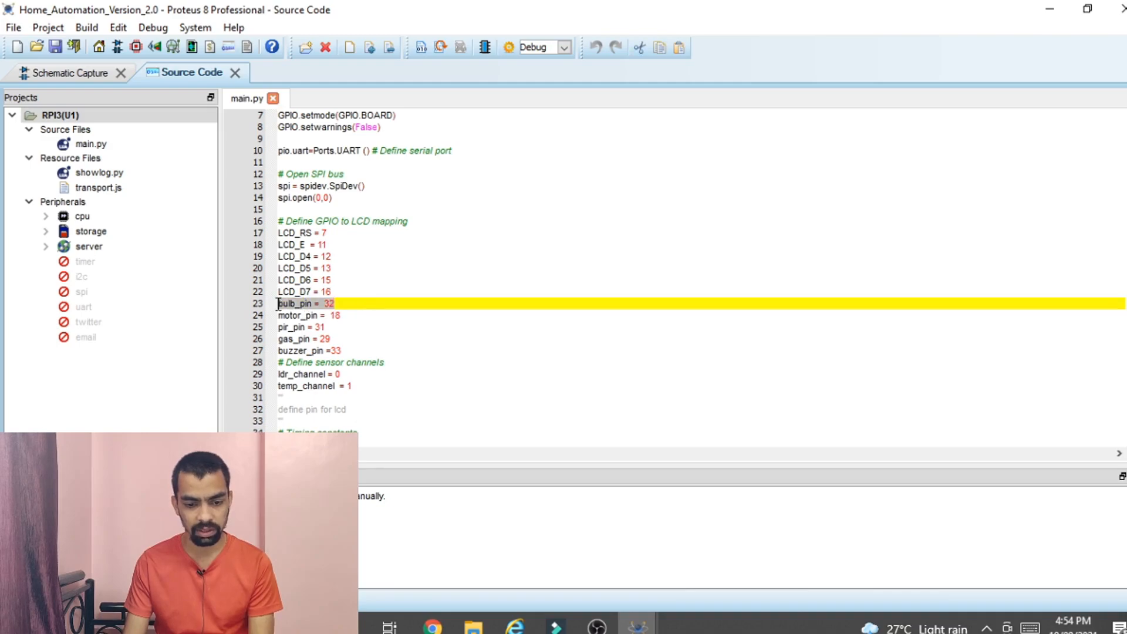
left_click(30, 68)
scroll(602, 326, "down", 3)
scroll(602, 326, "up", 3)
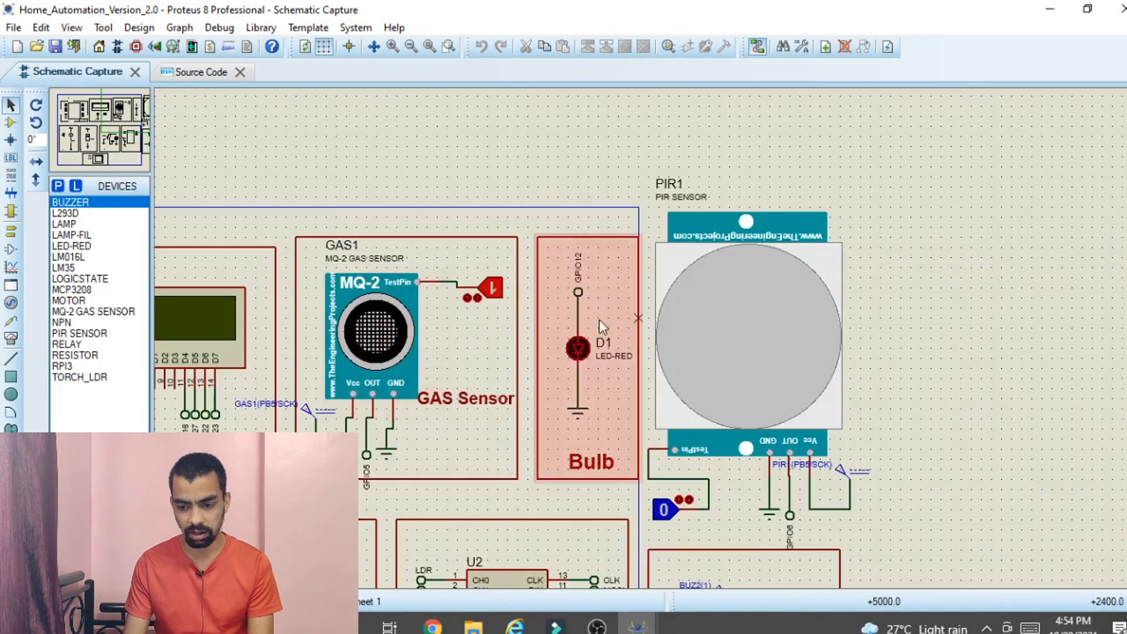
scroll(602, 326, "up", 1)
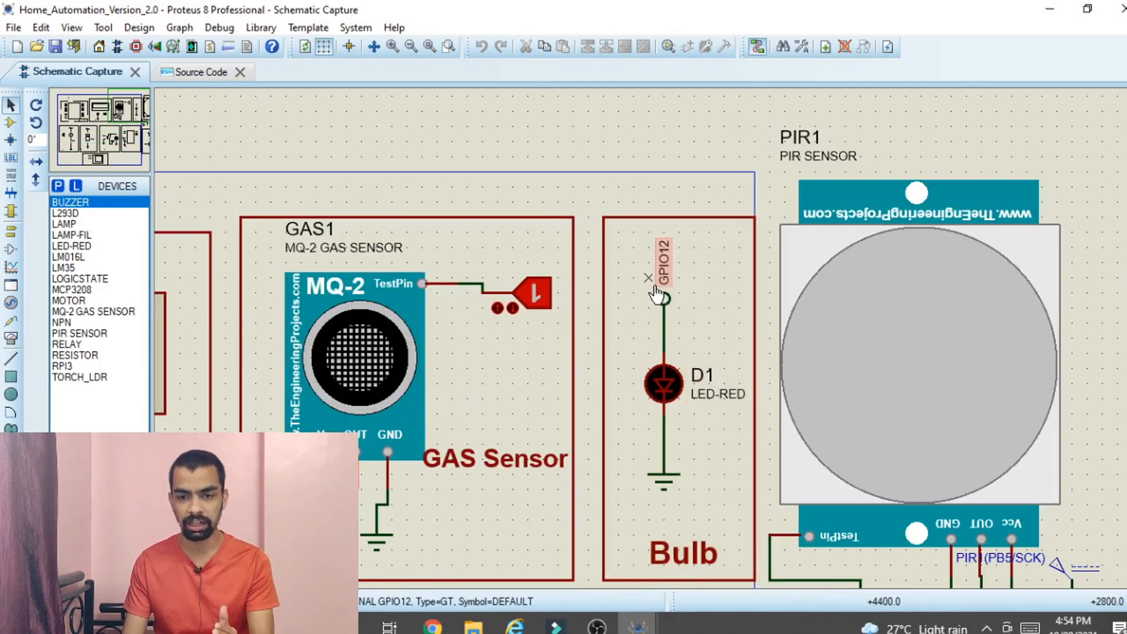
scroll(665, 276, "down", 3)
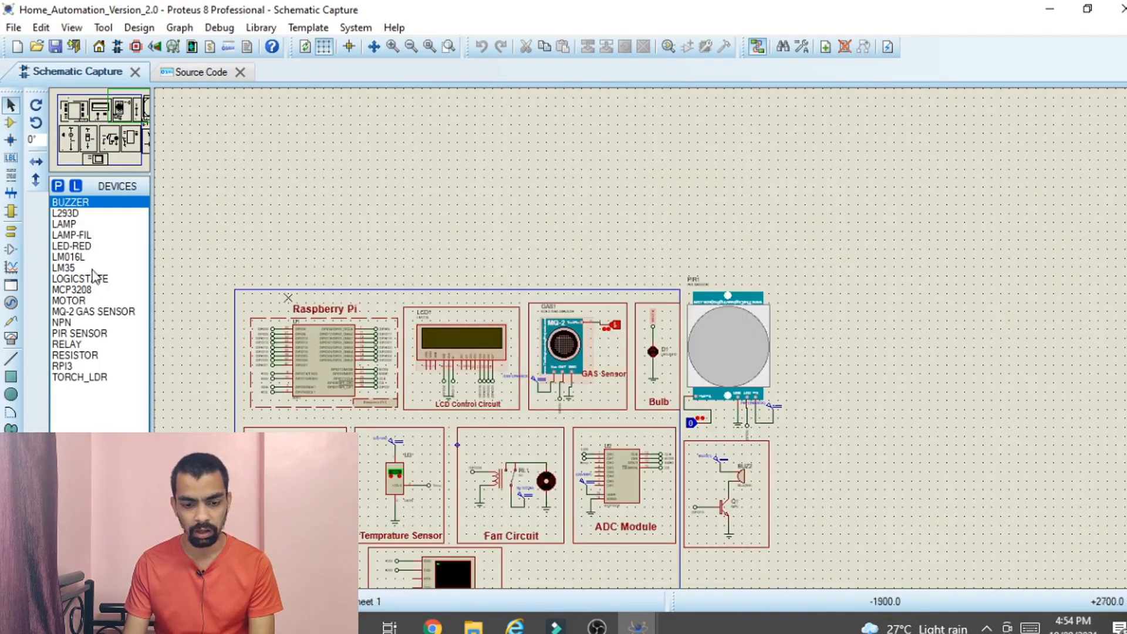
scroll(657, 331, "up", 3)
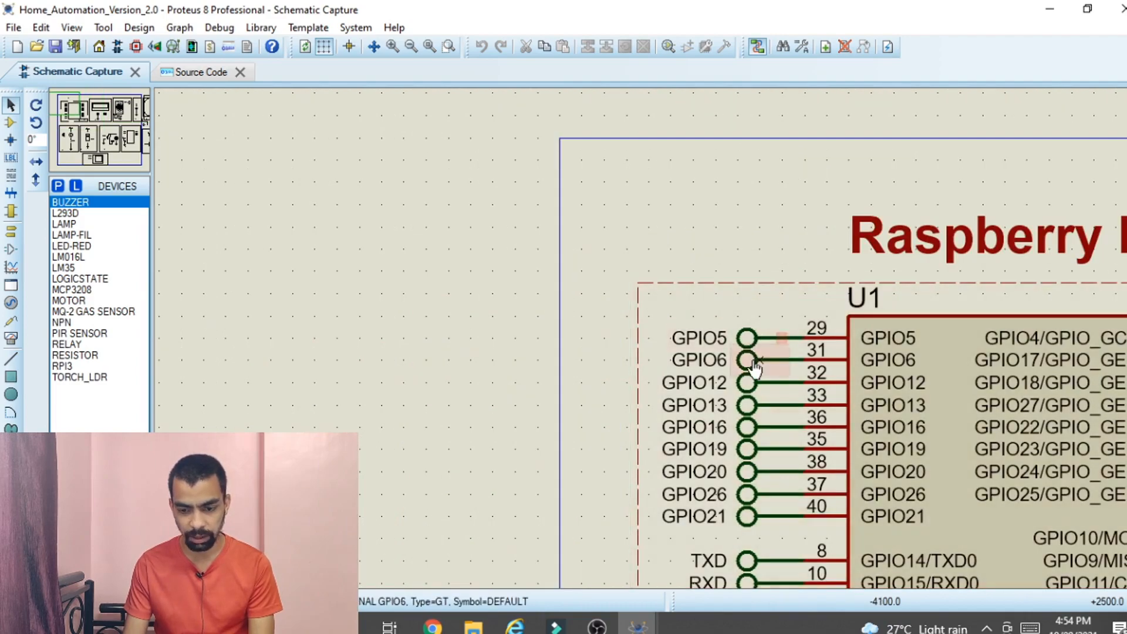
- Review the whole block of pin definitions in main.py, from LCD_RS to buzzer_pin
left_click(167, 72)
left_click(341, 303)
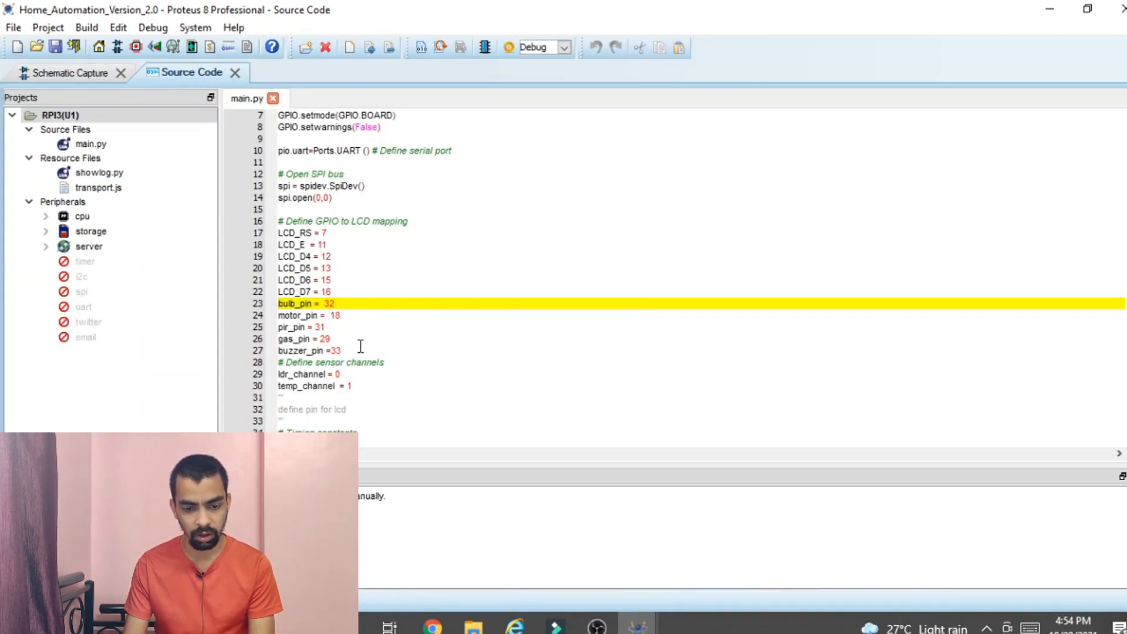
left_click_drag(360, 348, 186, 239)
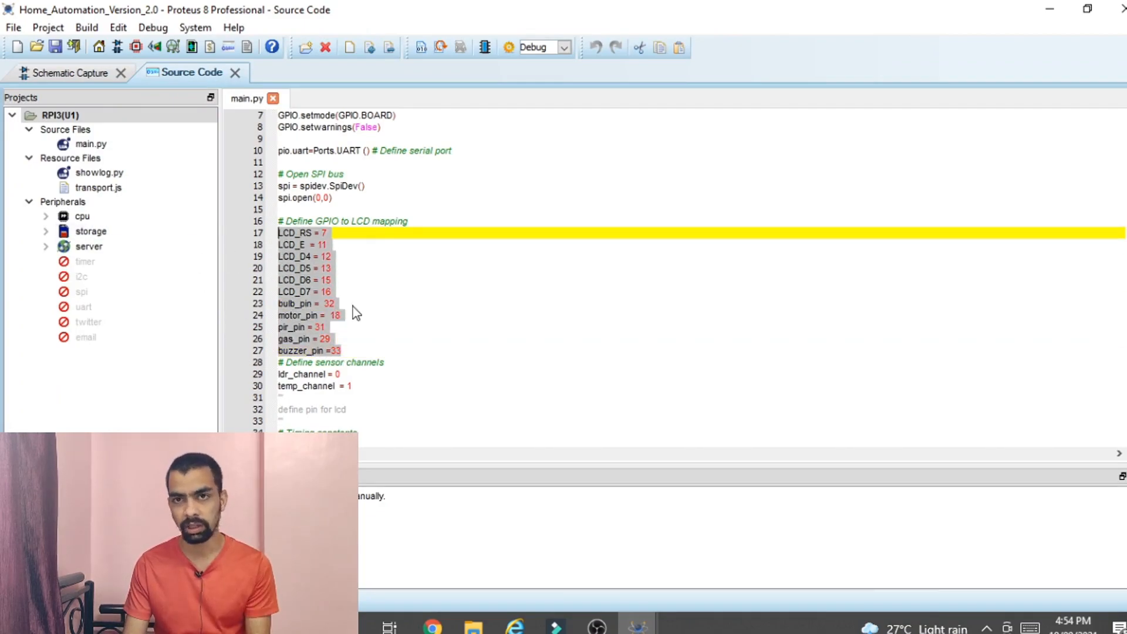
- Examine the ldr_channel and temp_channel definitions under the sensor channels comment in main.py
scroll(357, 322, "down", 3)
left_click(319, 276)
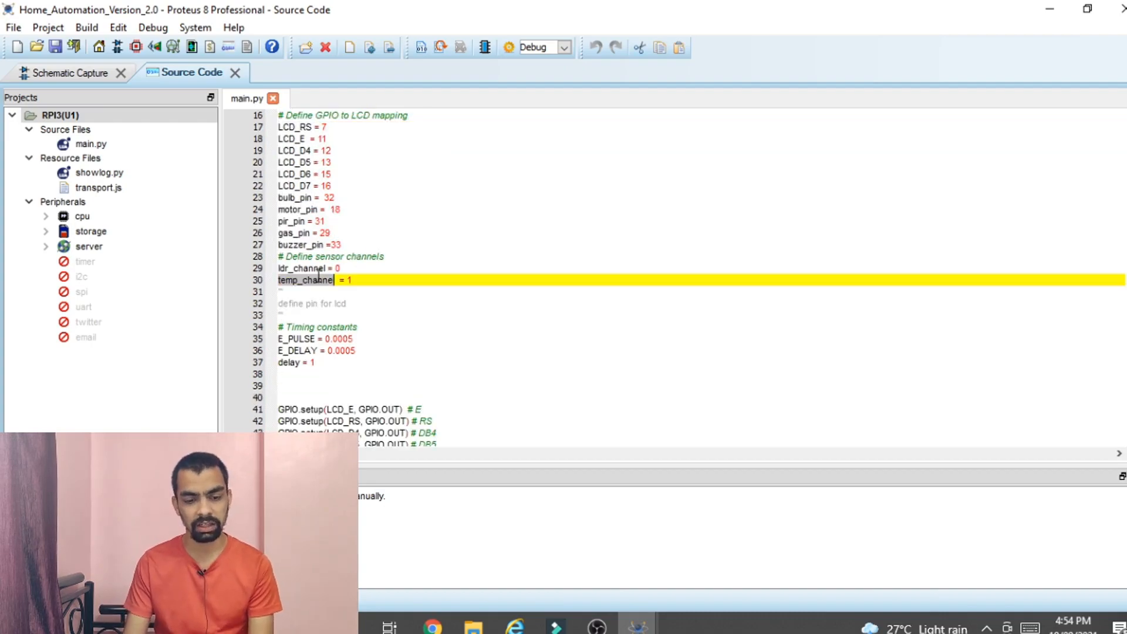
double_click(316, 269)
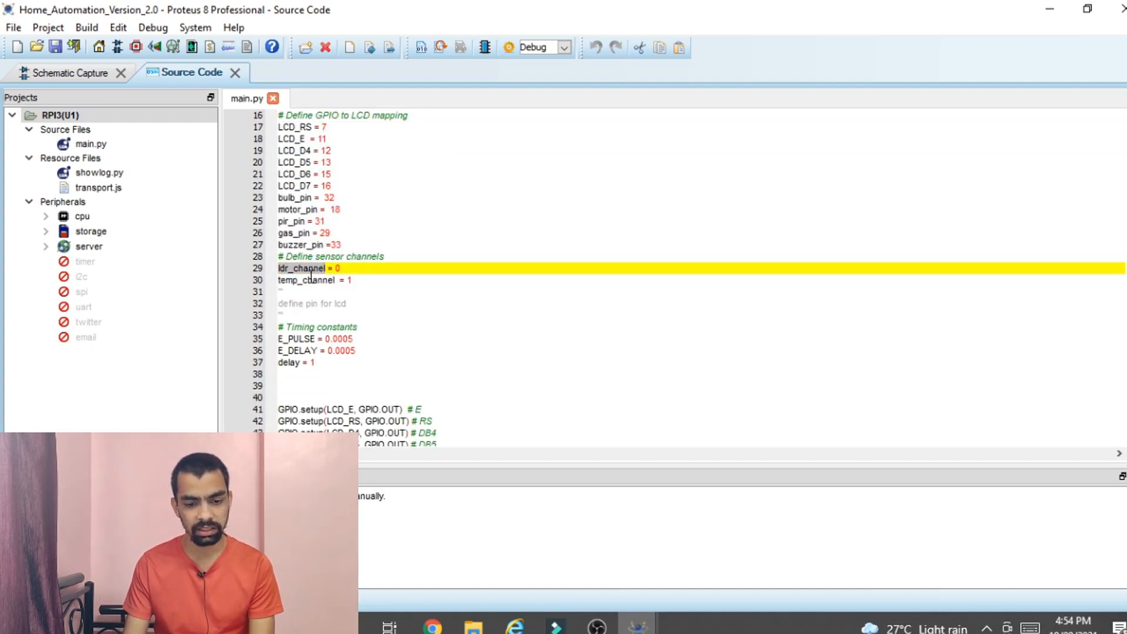
left_click(333, 270)
left_click(306, 281)
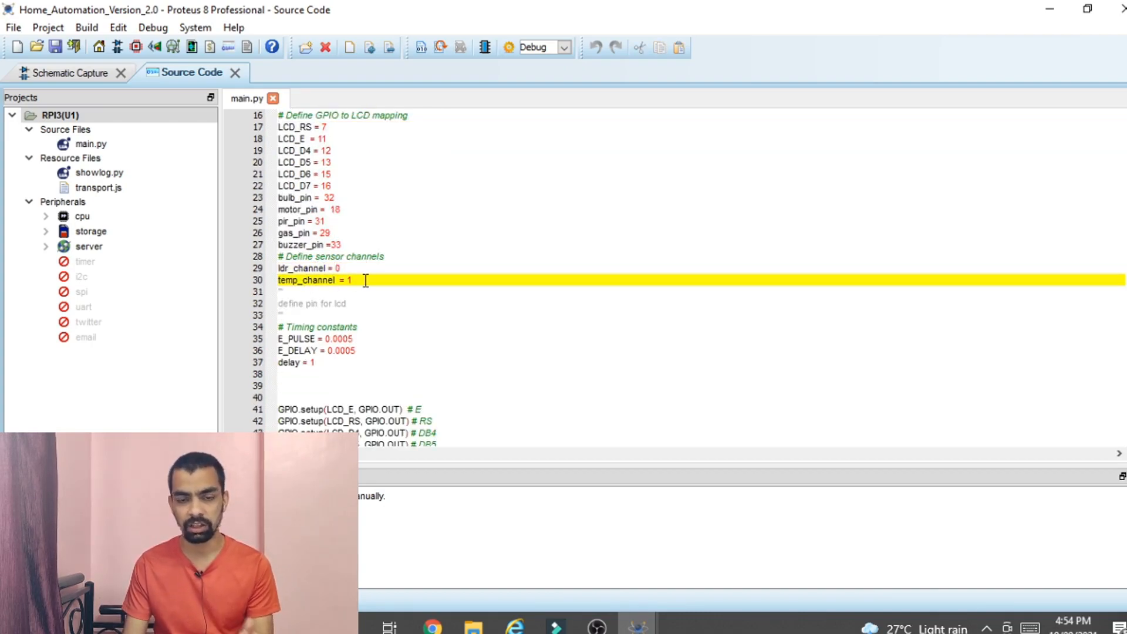
- Trace the LDR and Temp sensor outputs in the schematic to the input channels of the MCP3208 ADC module
left_click(85, 73)
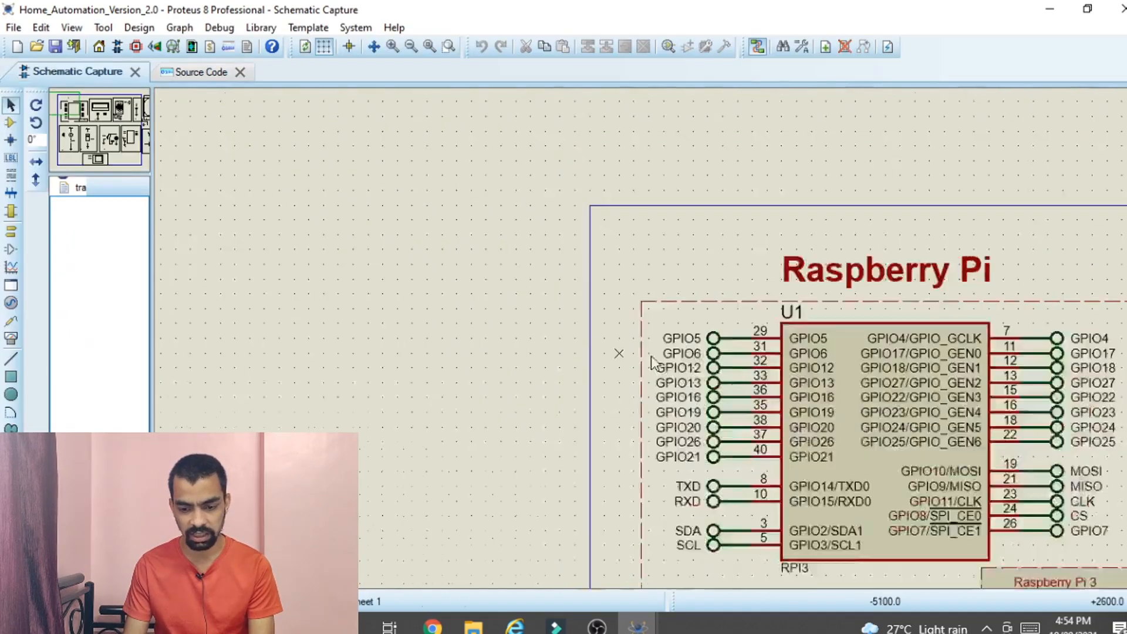
scroll(622, 352, "down", 2)
scroll(800, 512, "up", 1)
scroll(578, 434, "up", 1)
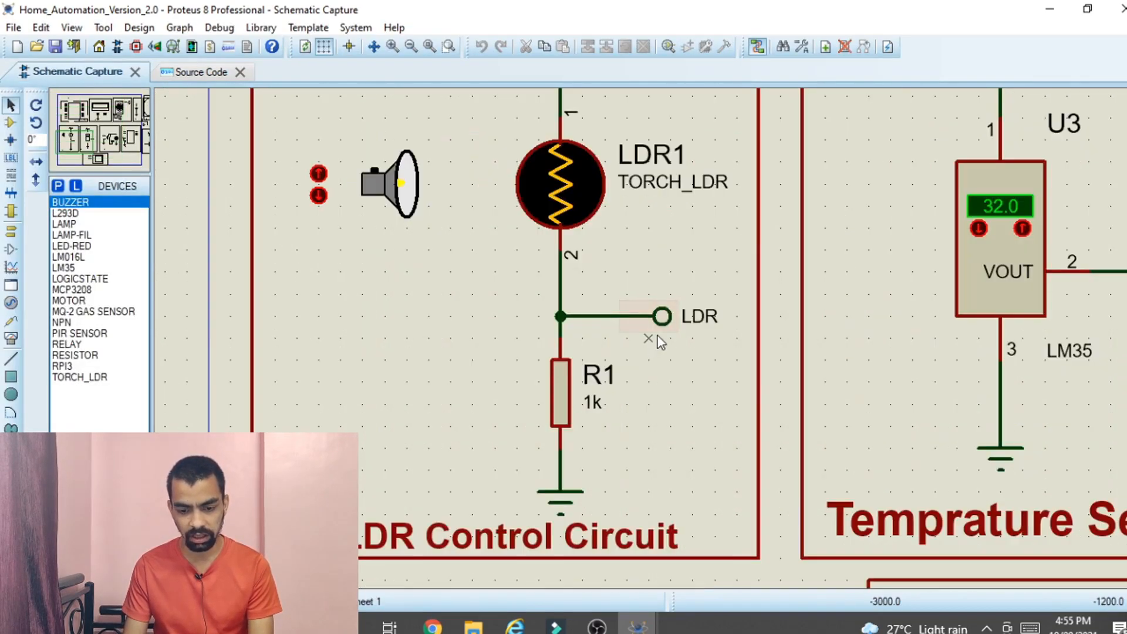
scroll(649, 315, "down", 1)
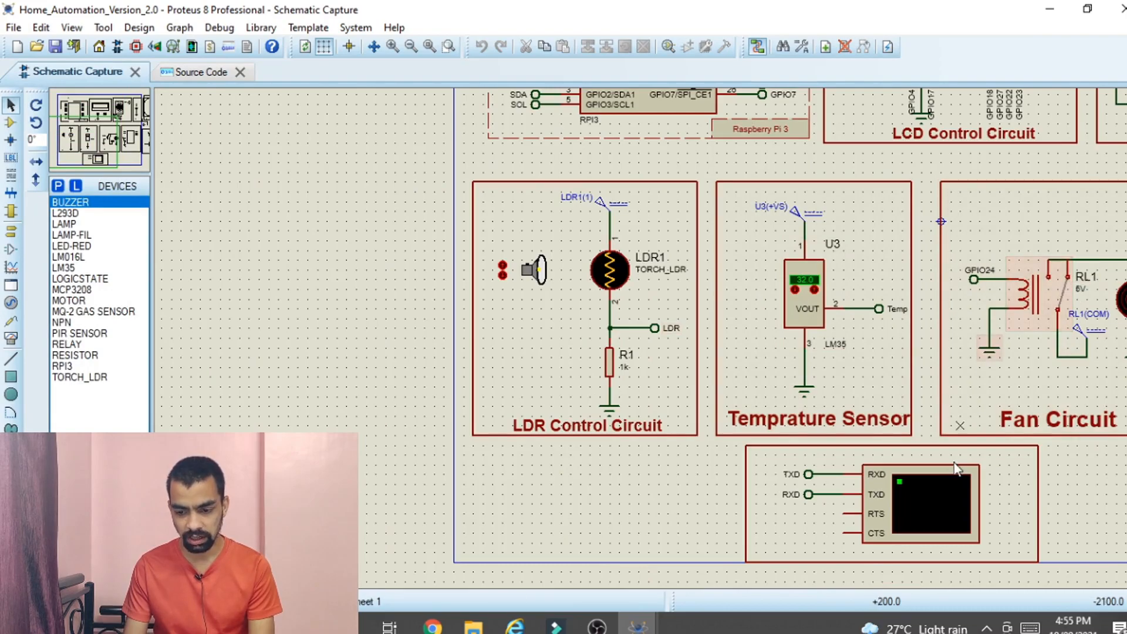
scroll(1074, 287, "down", 1)
scroll(643, 334, "up", 1)
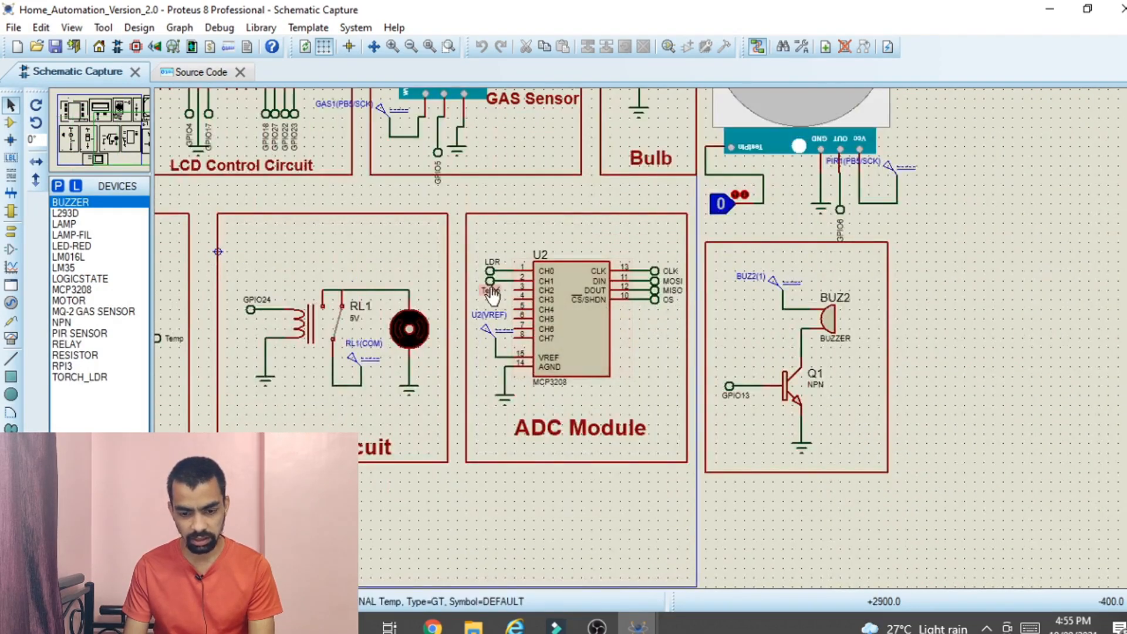
scroll(517, 288, "up", 1)
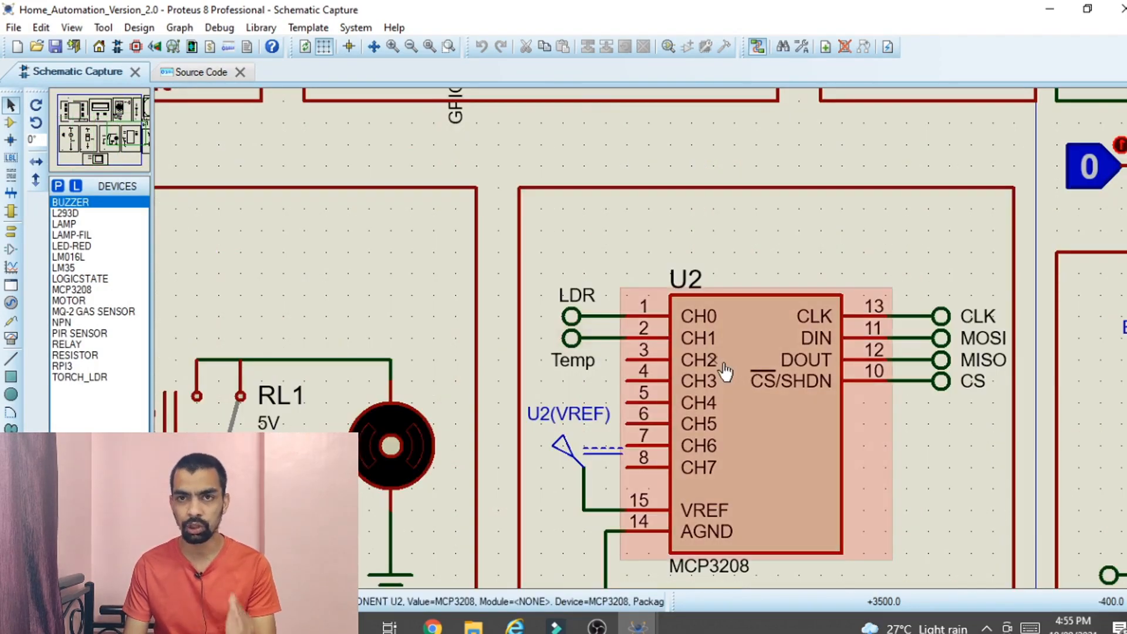
scroll(726, 370, "down", 1)
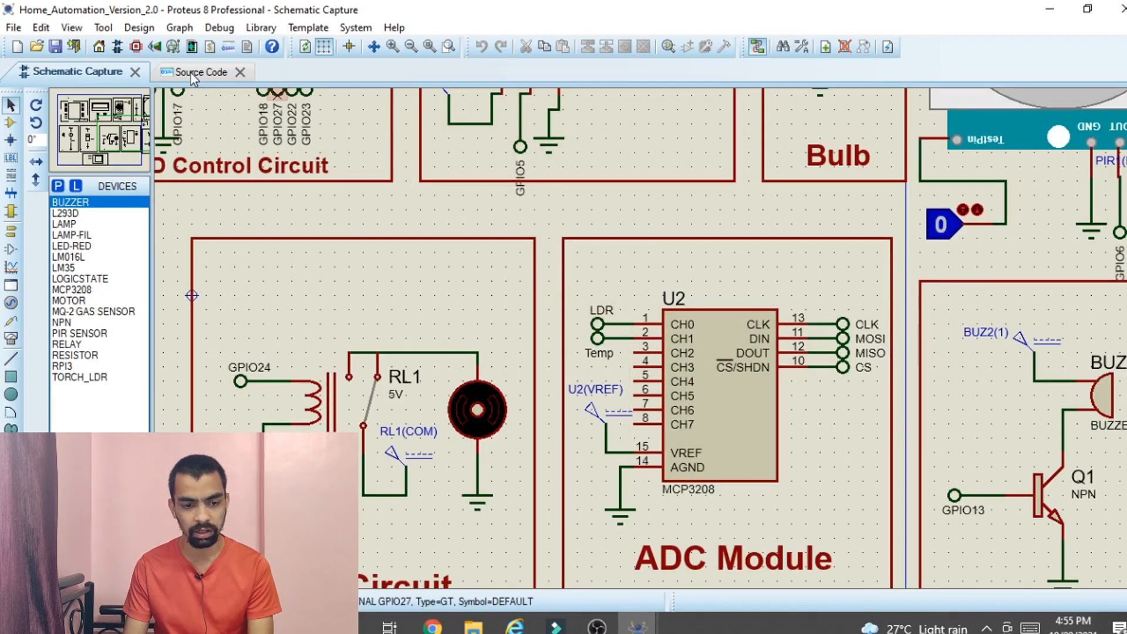
- Check the channel numbers assigned to ldr_channel and temp_channel in main.py against the ADC wiring
left_click(193, 71)
left_click(309, 267)
left_click_drag(346, 265, 313, 266)
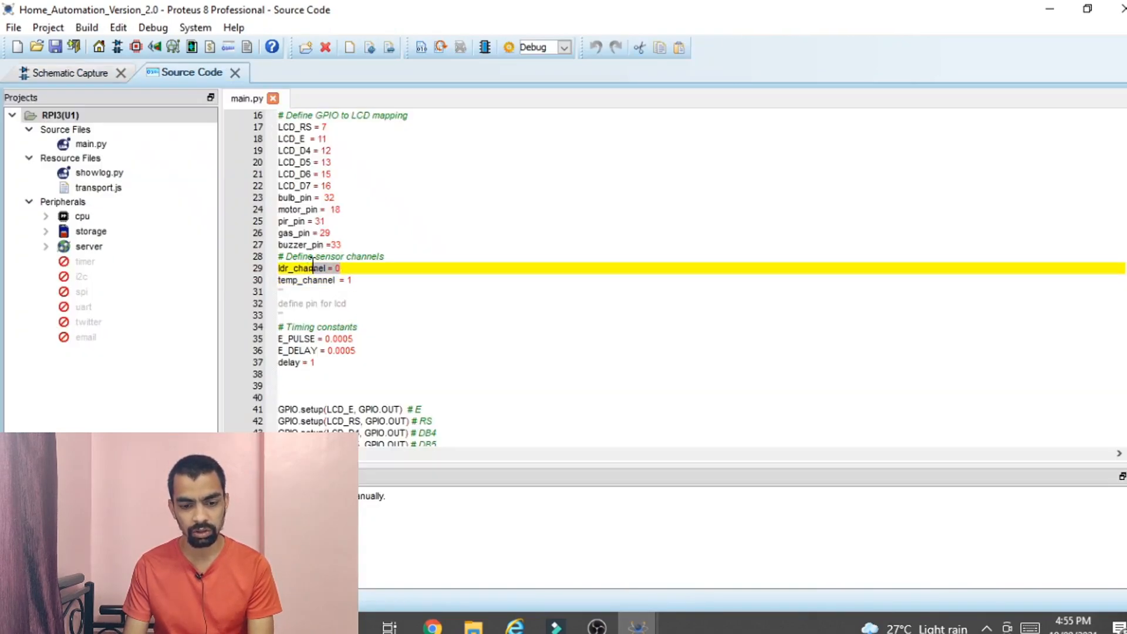
left_click(296, 271)
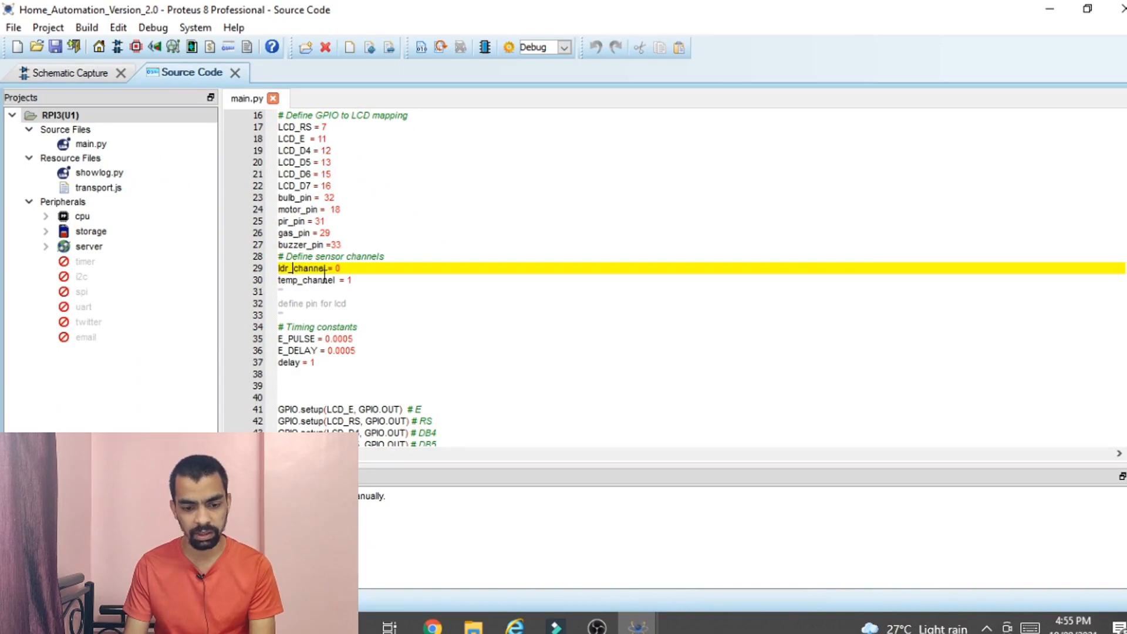
double_click(349, 279)
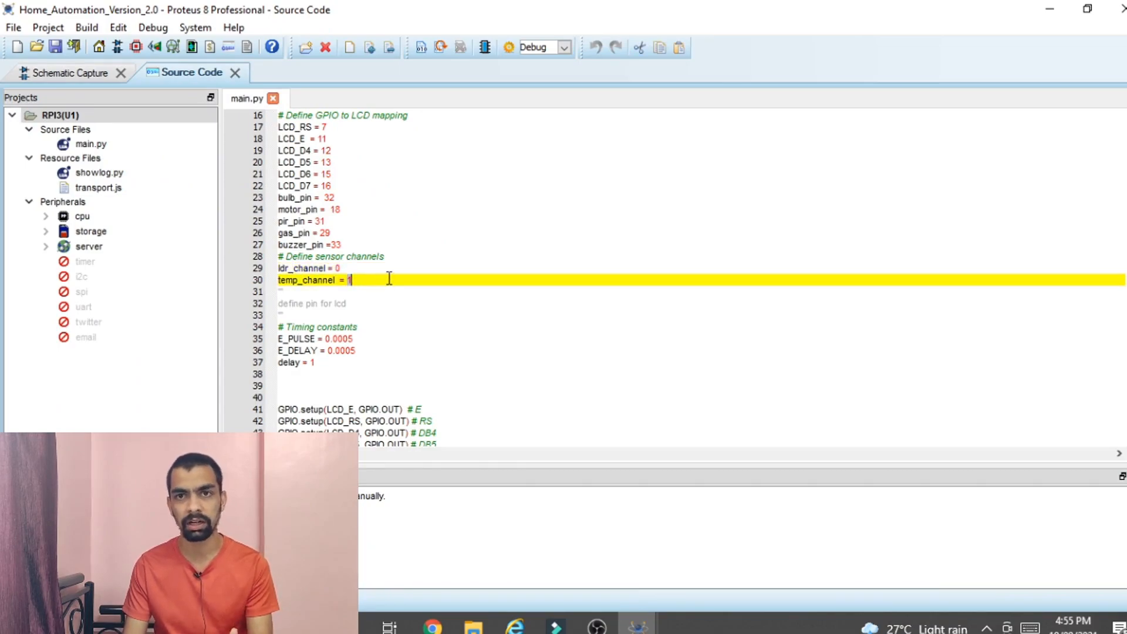
- Examine the timing constants E_PULSE, E_DELAY and delay in main.py, and bring the GPIO.setup lines into view
scroll(367, 284, "down", 4)
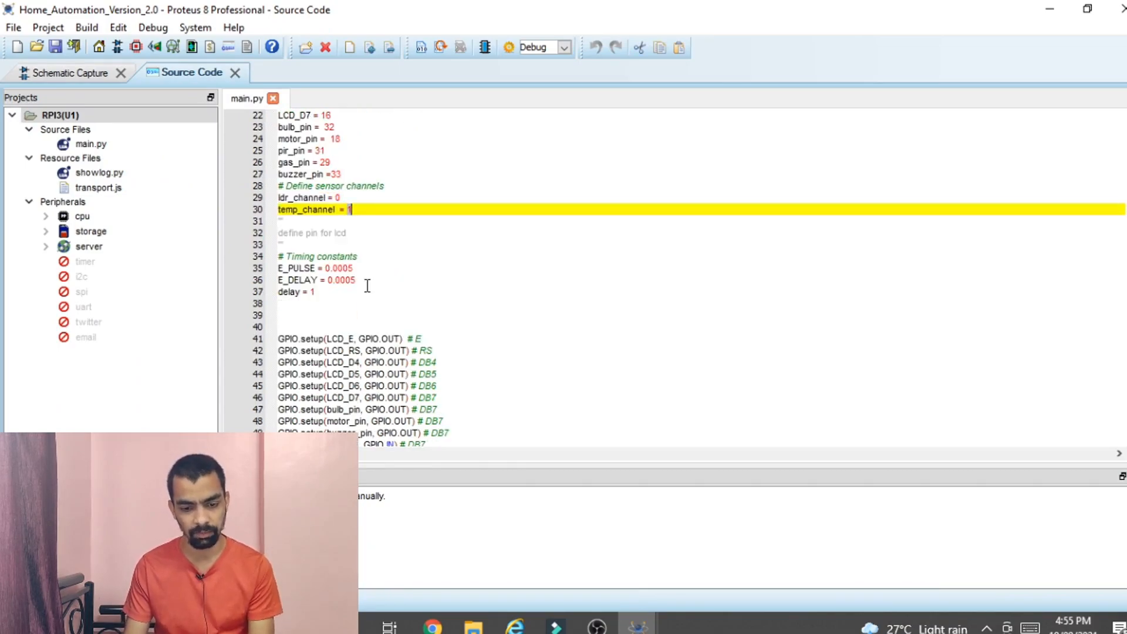
left_click_drag(289, 205, 372, 253)
left_click(333, 219)
scroll(317, 169, "down", 3)
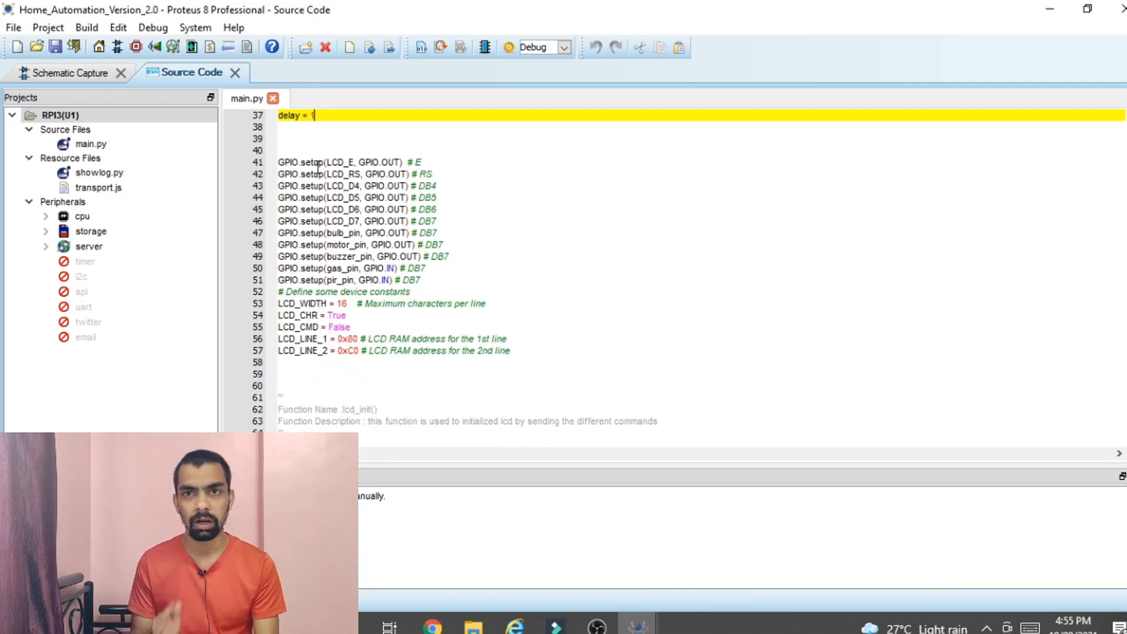
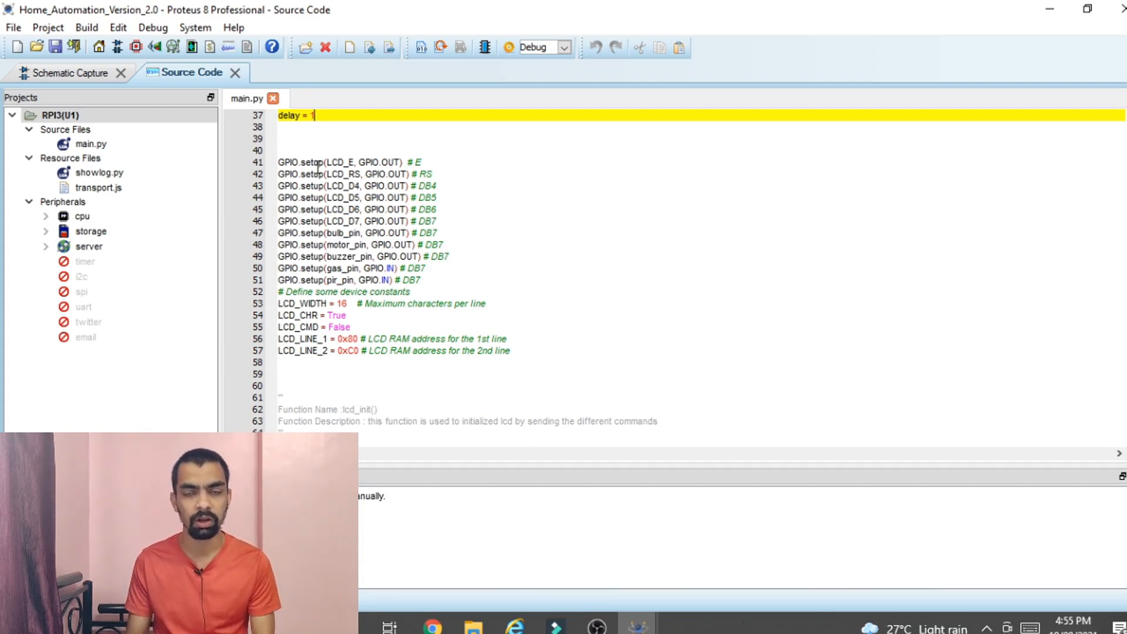
- Examine the GPIO.setup lines that configure the LCD, bulb, motor and buzzer pins as outputs in main.py
double_click(288, 162)
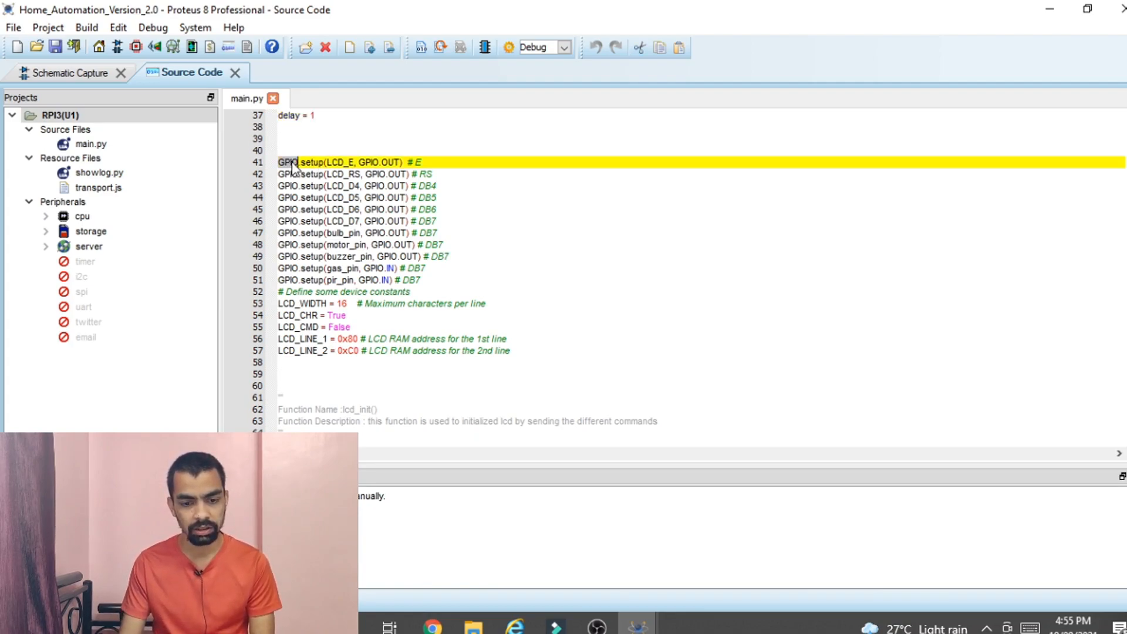
left_click(307, 159)
double_click(307, 160)
left_click(341, 160)
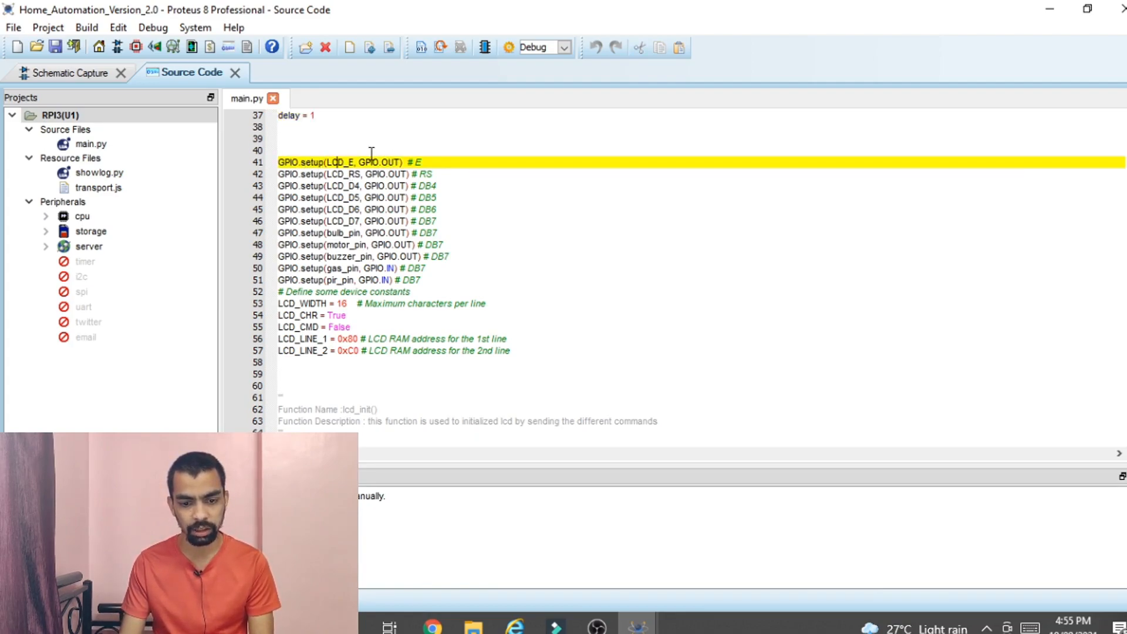
left_click_drag(439, 160, 265, 162)
left_click_drag(469, 257, 60, 138)
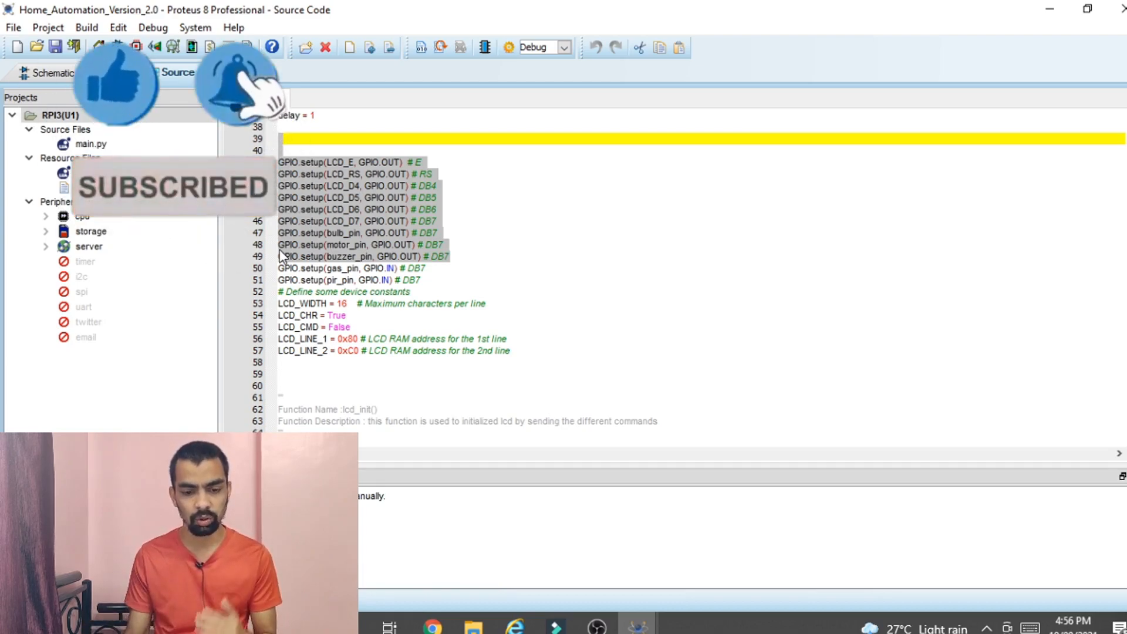
- Examine the GPIO.setup lines that configure gas_pin and pir_pin as inputs in main.py
double_click(305, 269)
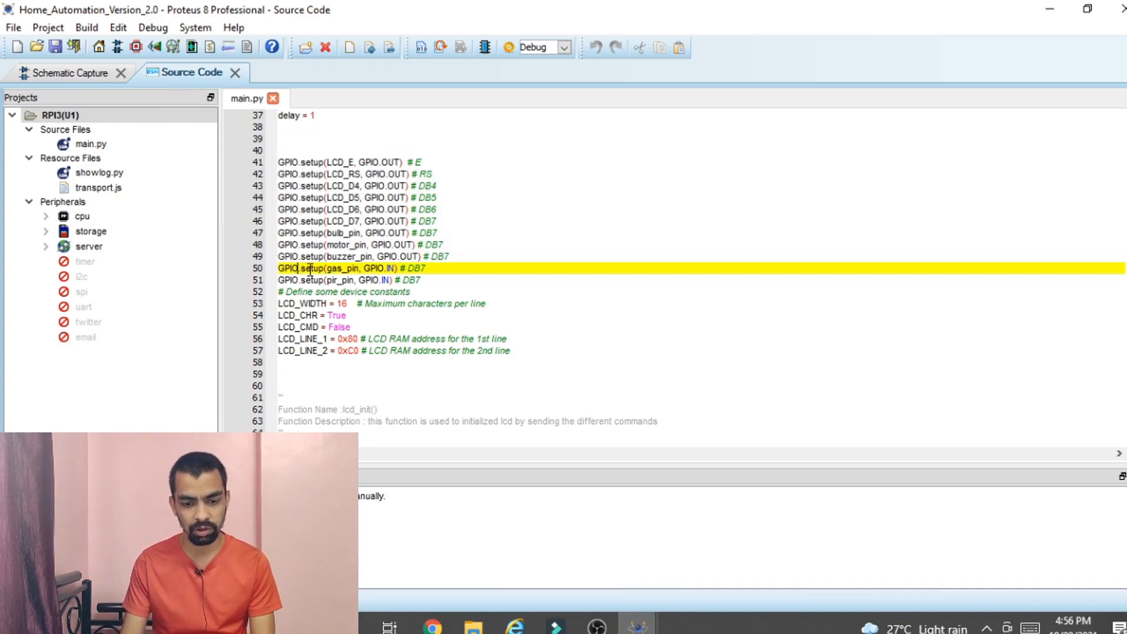
double_click(347, 269)
triple_click(378, 270)
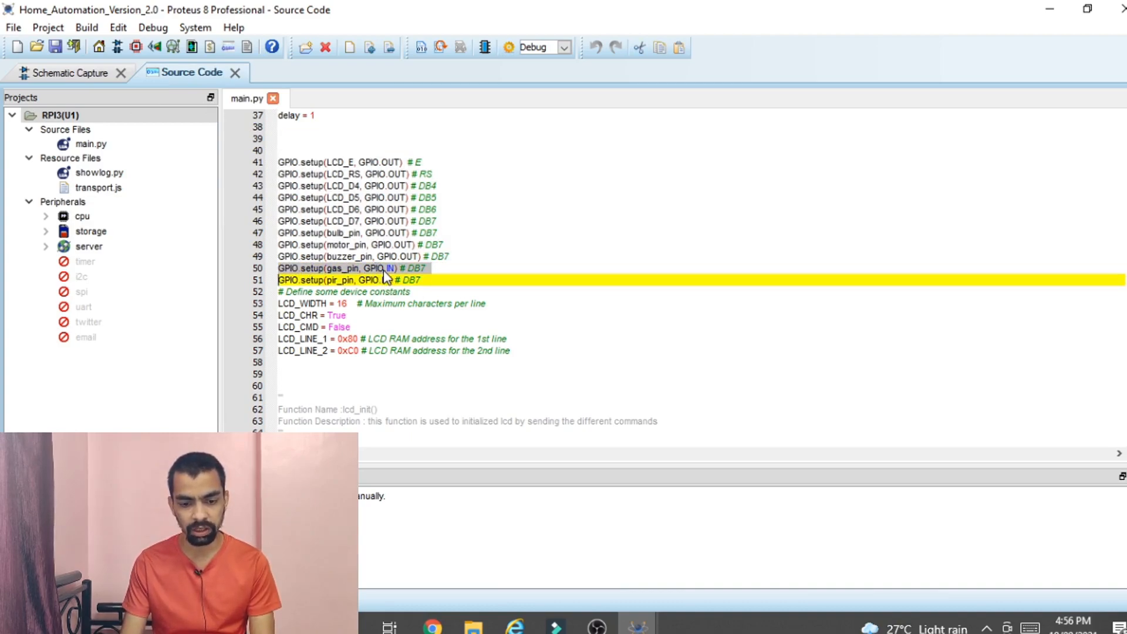
double_click(352, 280)
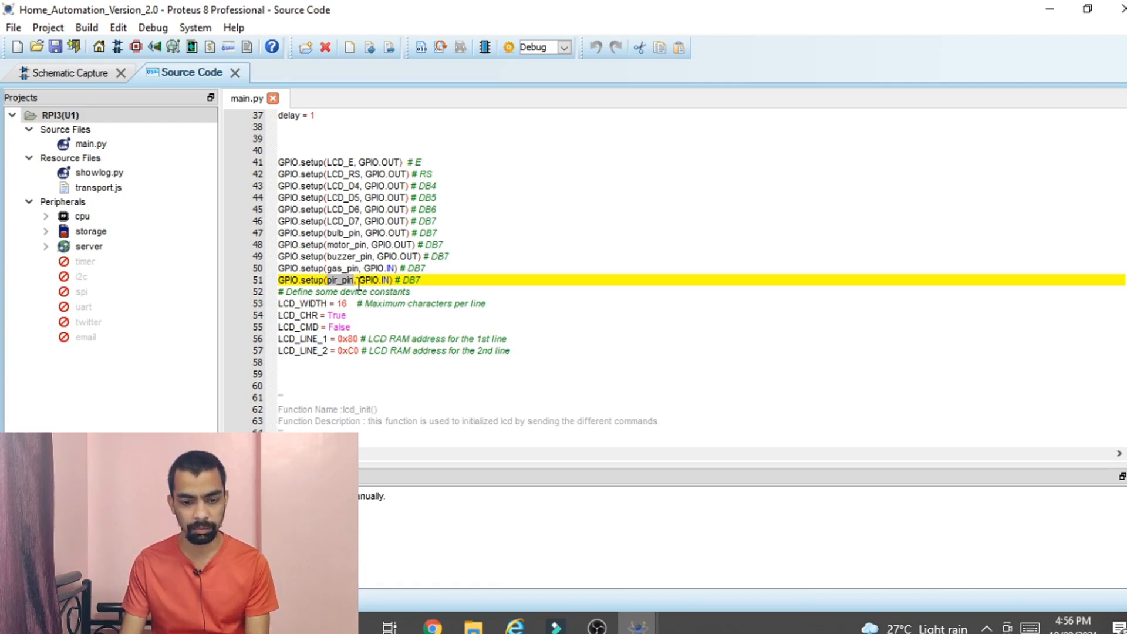
- Examine the gas_pin and pir_pin input setup and the LCD device constants that follow it in main.py
left_click_drag(422, 281, 108, 270)
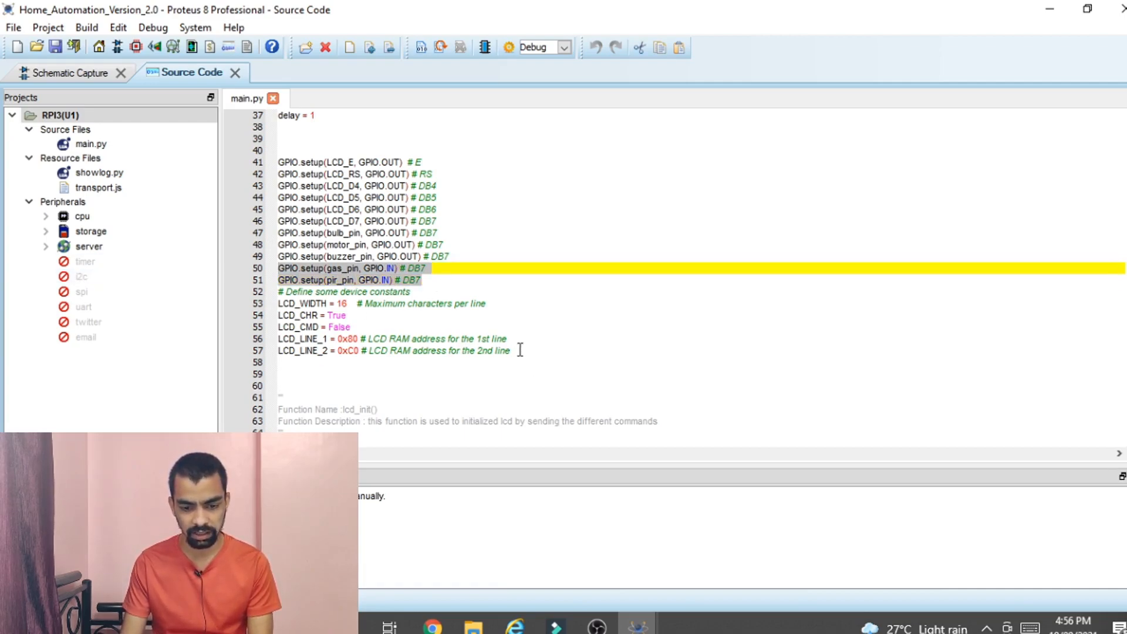
left_click_drag(516, 351, 209, 297)
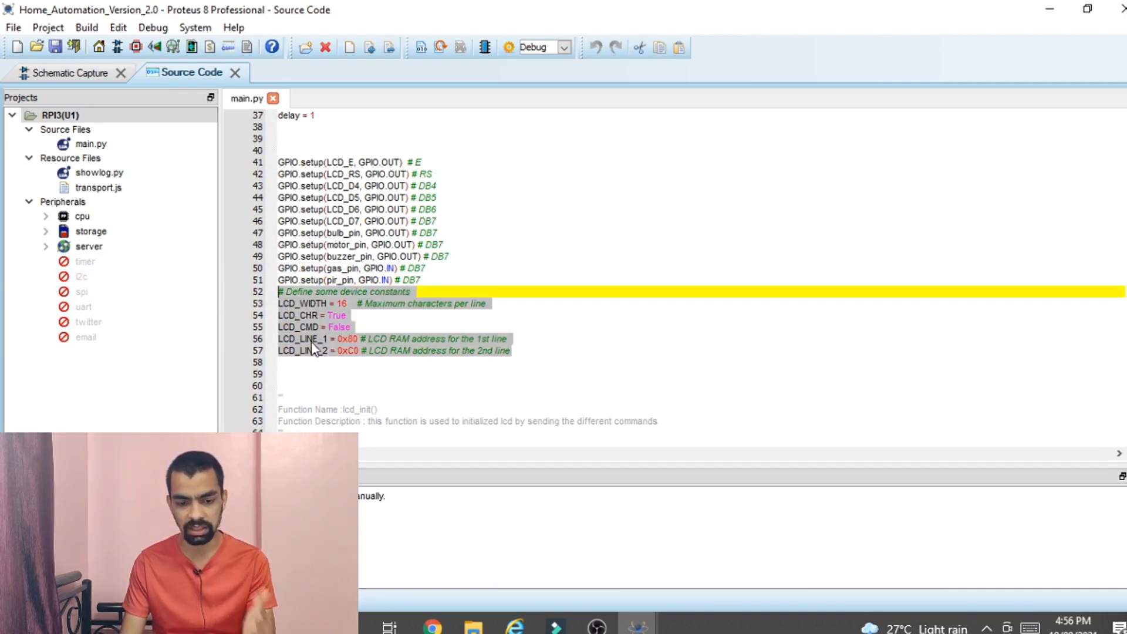
left_click(327, 341)
left_click(302, 292)
left_click(296, 328)
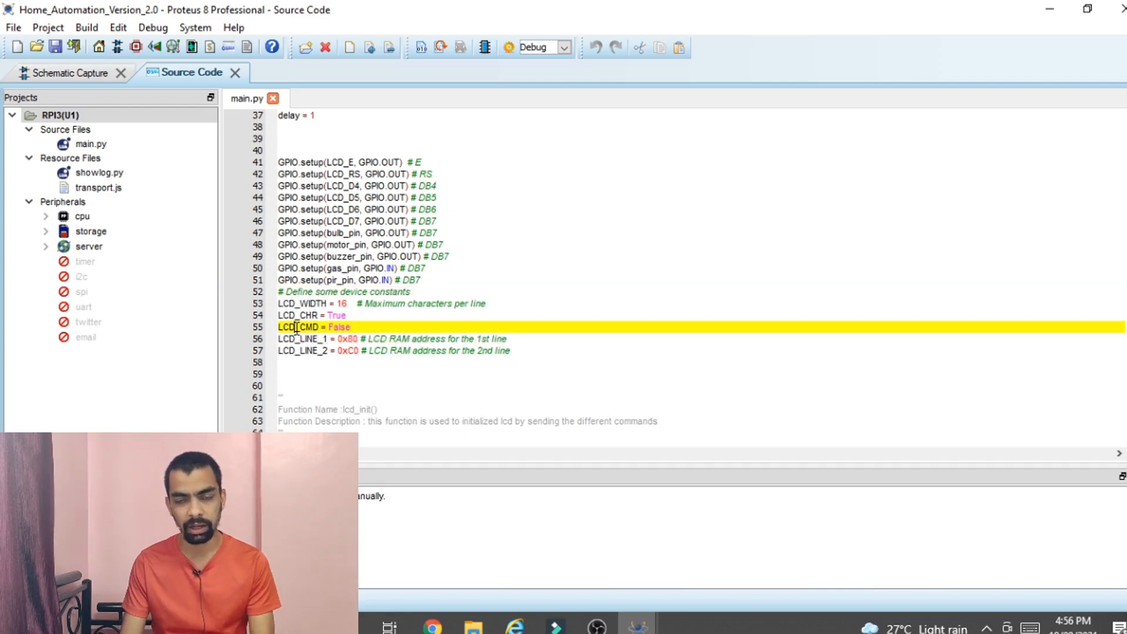
left_click_drag(521, 351, 217, 300)
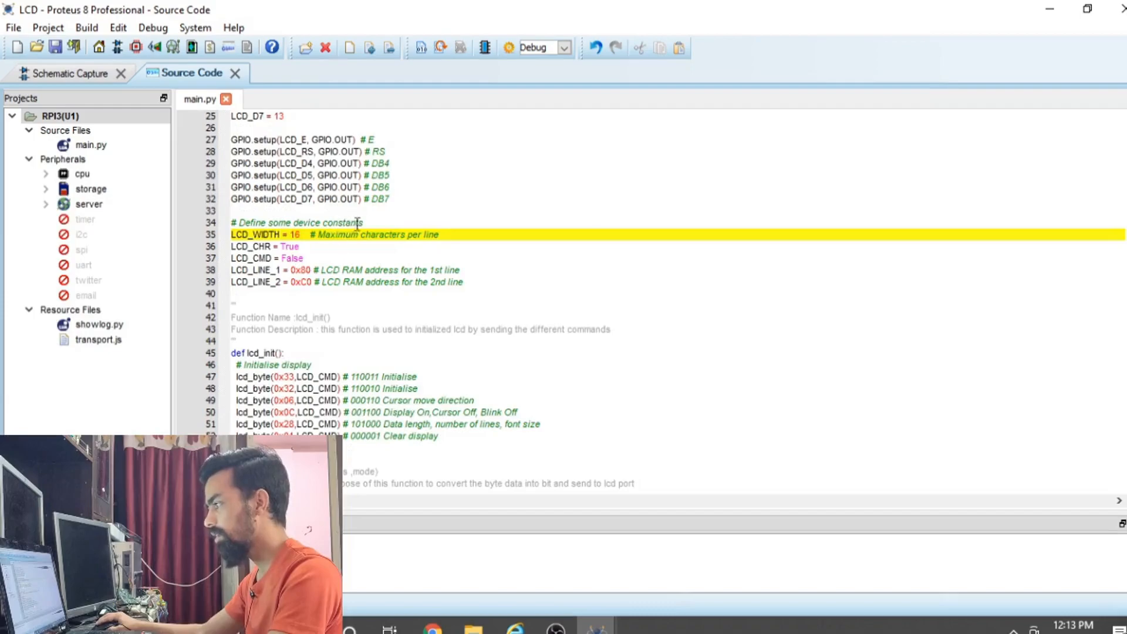
- Check the LCD_WIDTH constant in the LCD project's main.py against the LM016L display in the schematic
left_click_drag(376, 223, 232, 223)
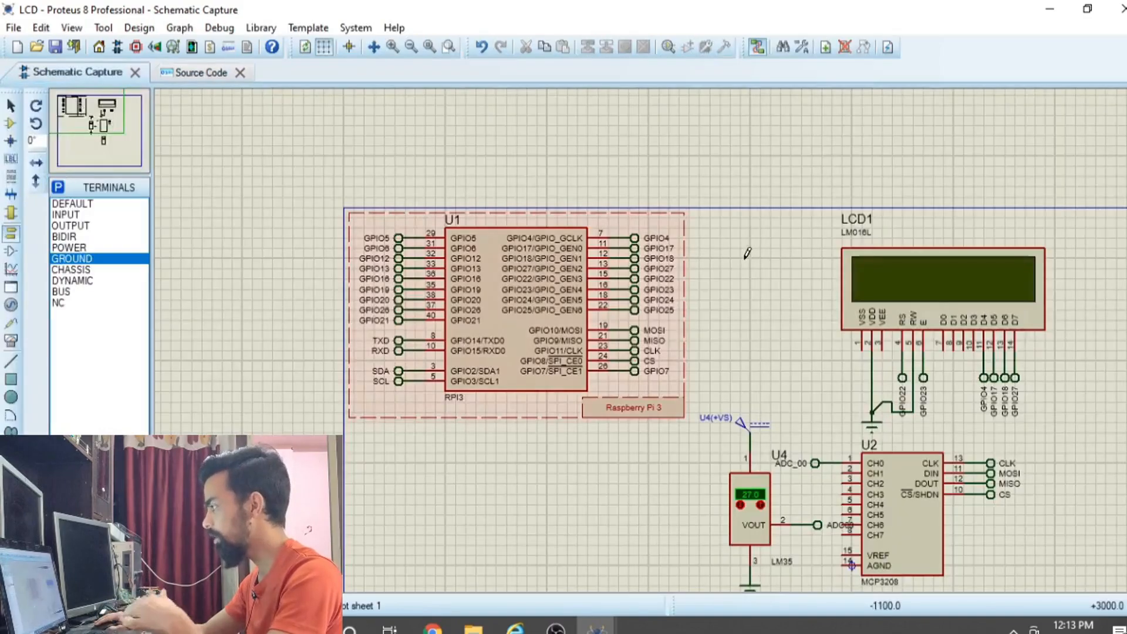
left_click(82, 75)
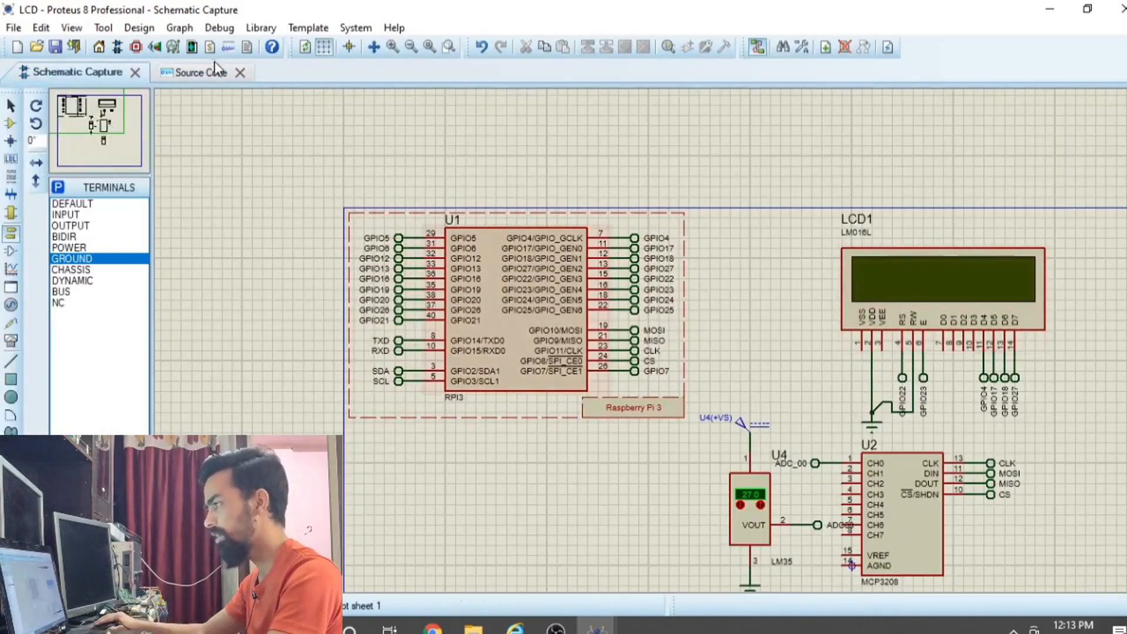
left_click(203, 72)
double_click(274, 238)
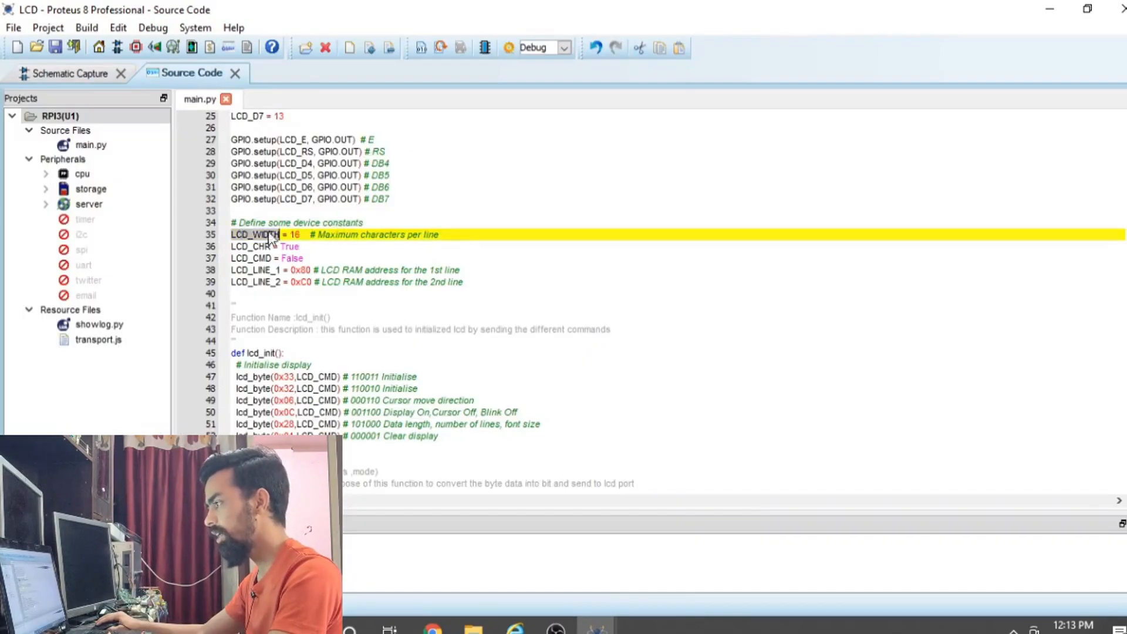
- Examine the LCD_CHR and LCD_CMD mode constants among the device constants in main.py
double_click(300, 244)
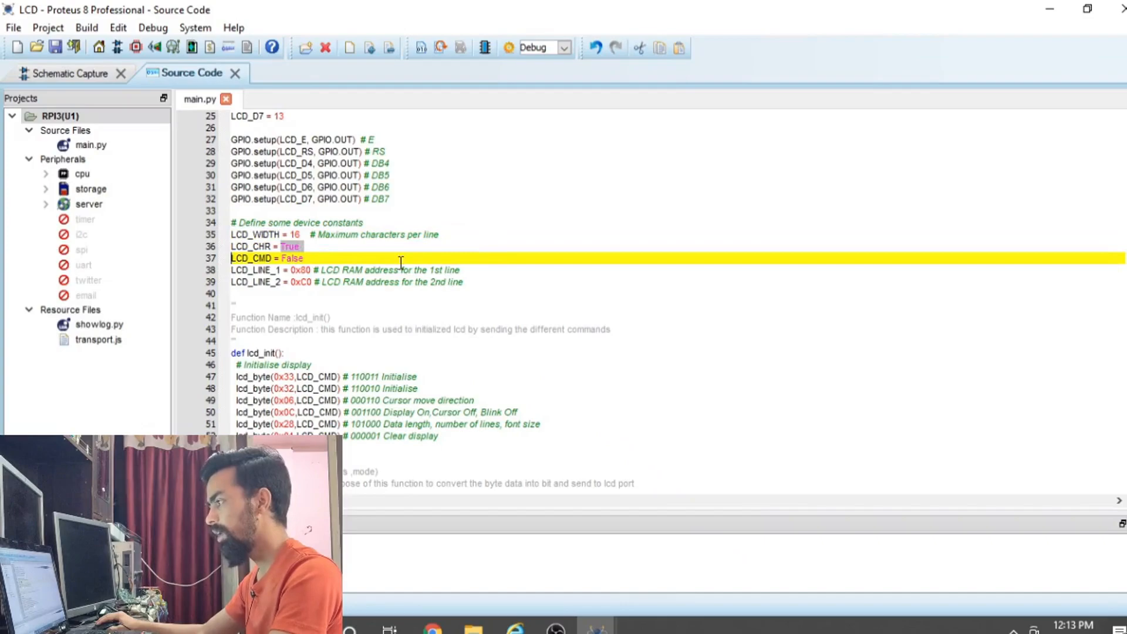
left_click(274, 247)
left_click(295, 269)
left_click(291, 248)
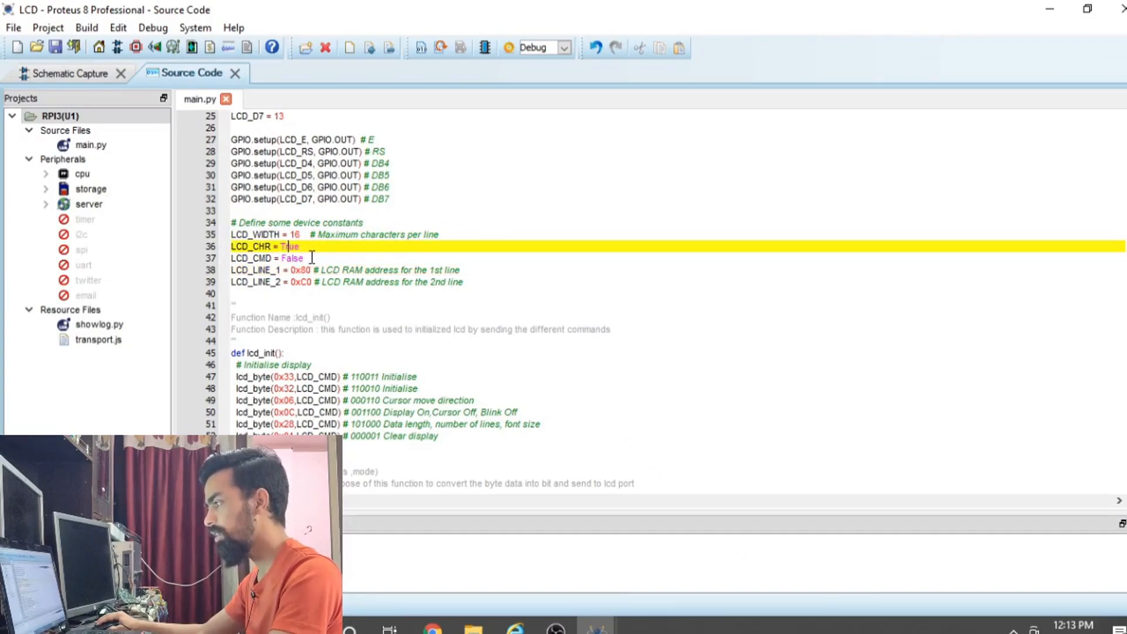
left_click_drag(311, 259, 230, 251)
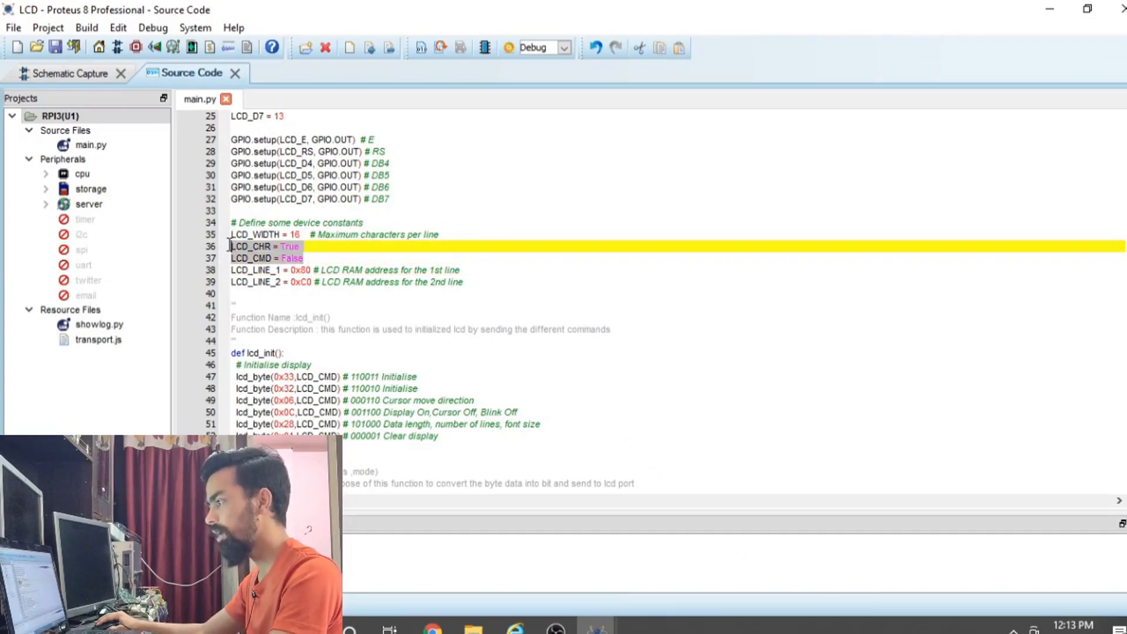
- Examine the LCD_LINE_1 and LCD_LINE_2 RAM address constants and view the LCD1 display they refer to in the schematic
double_click(256, 270)
double_click(297, 270)
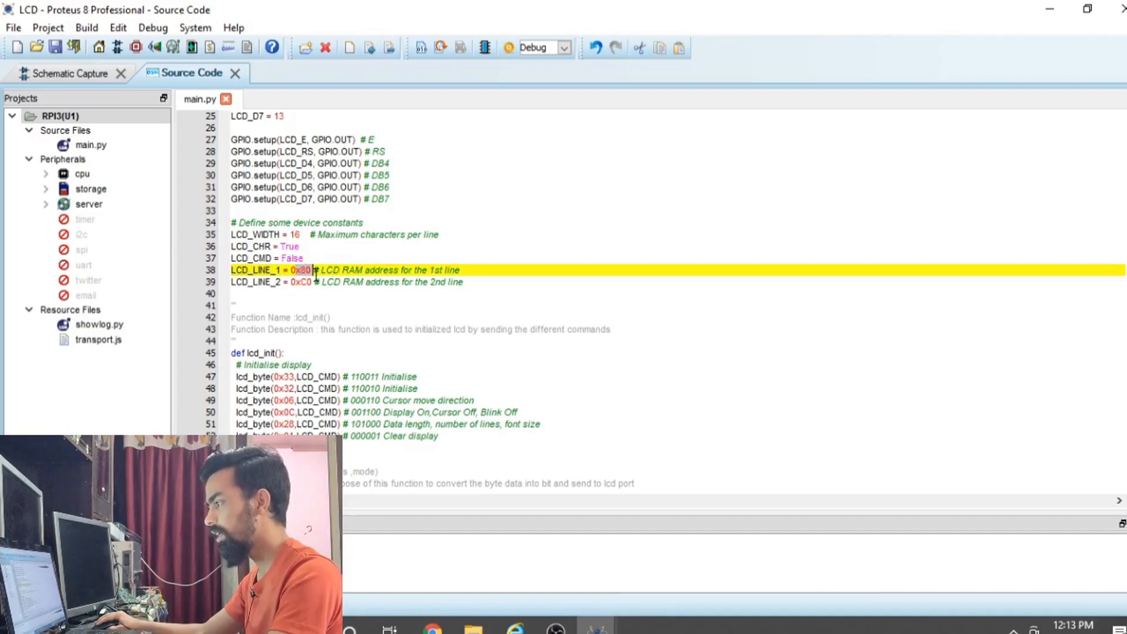
left_click(260, 282)
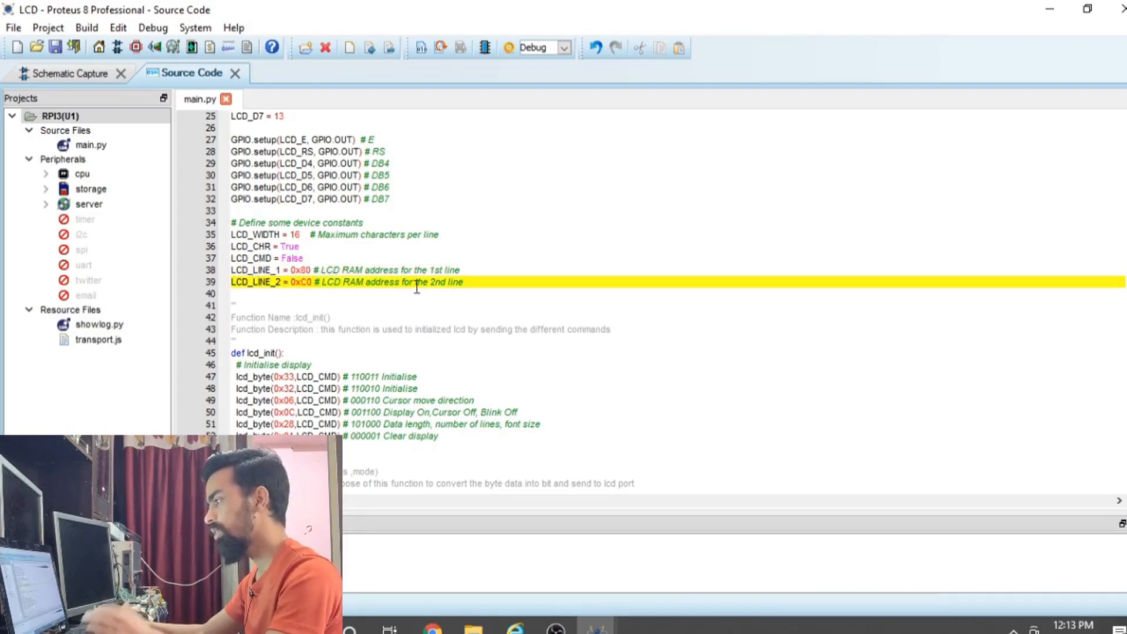
left_click(84, 73)
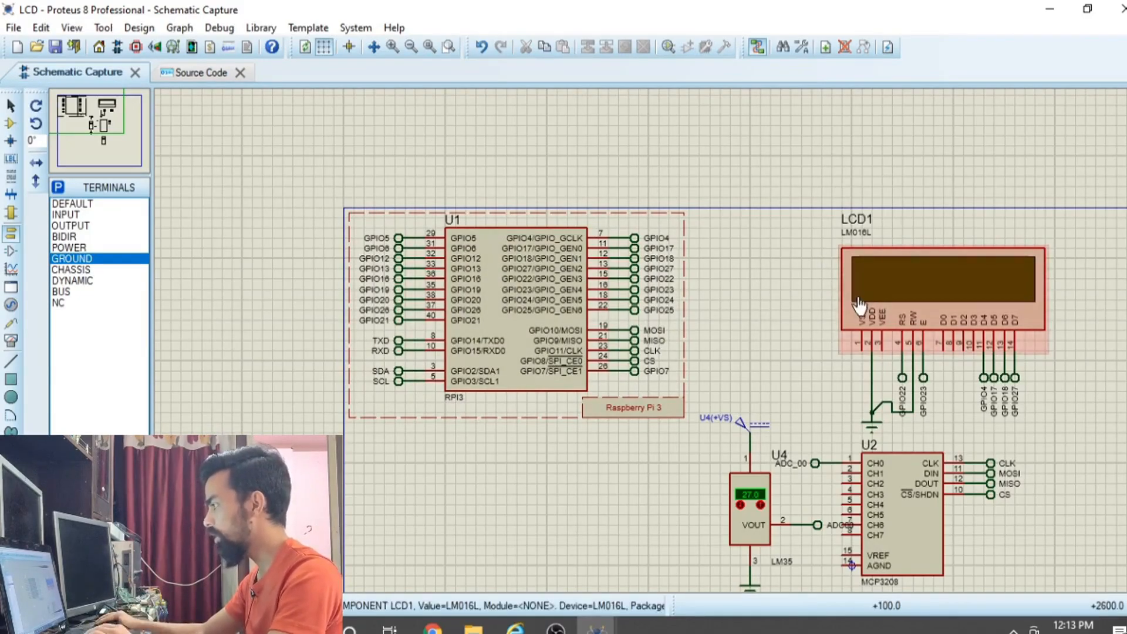
left_click(176, 76)
- Check the address values of LCD_LINE_1 and LCD_LINE_2 against the display's rows, and review the full block of LCD constants
double_click(249, 270)
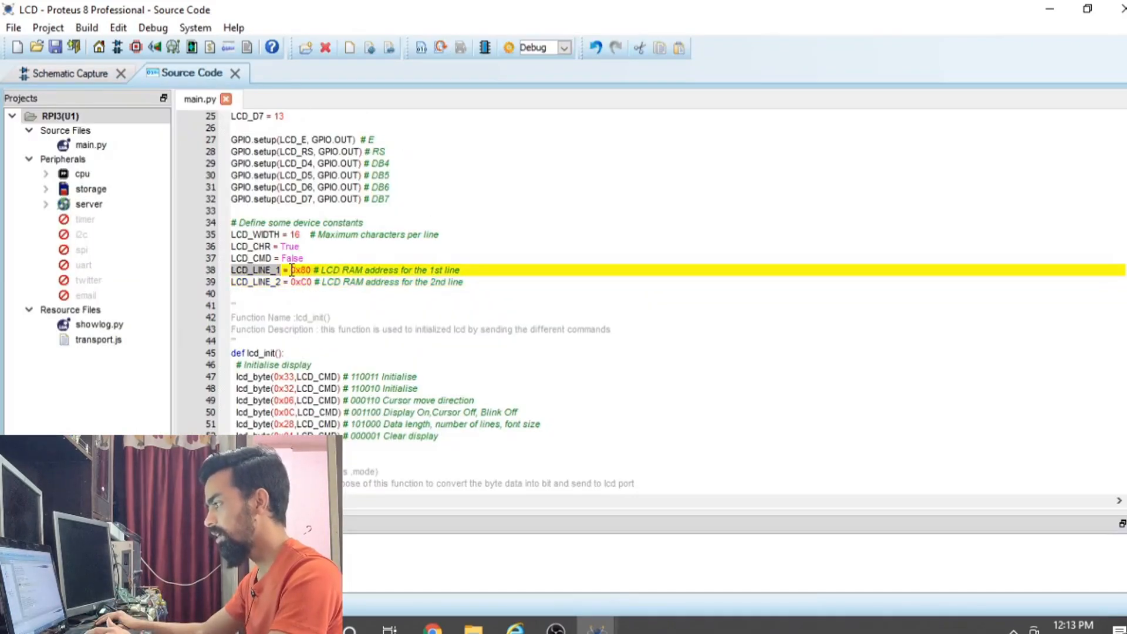
left_click_drag(292, 270, 311, 270)
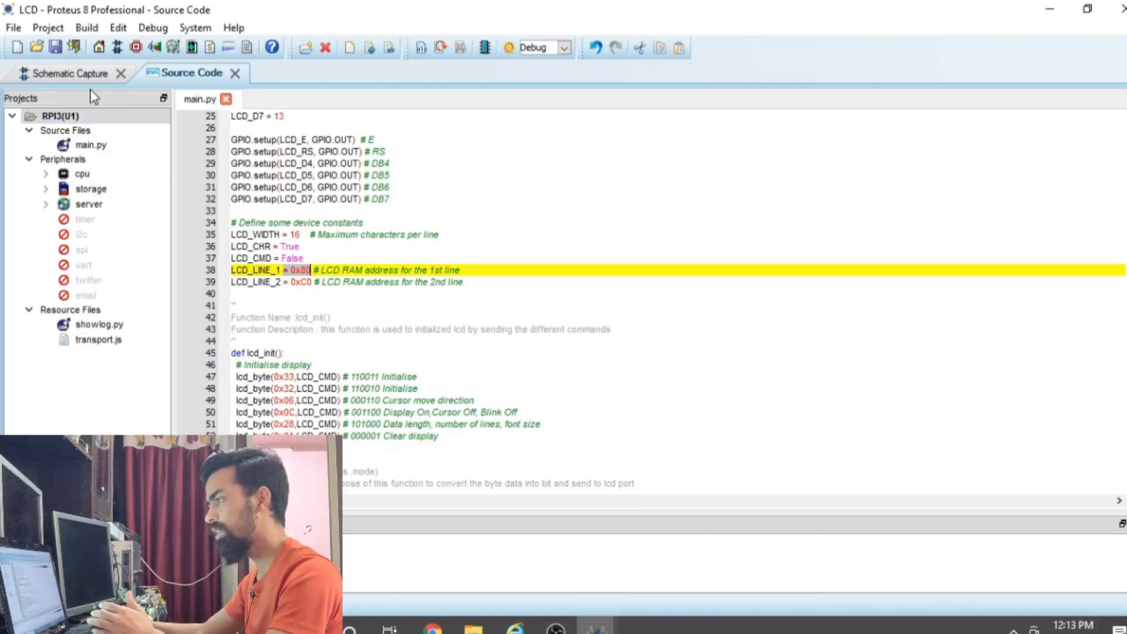
left_click(93, 73)
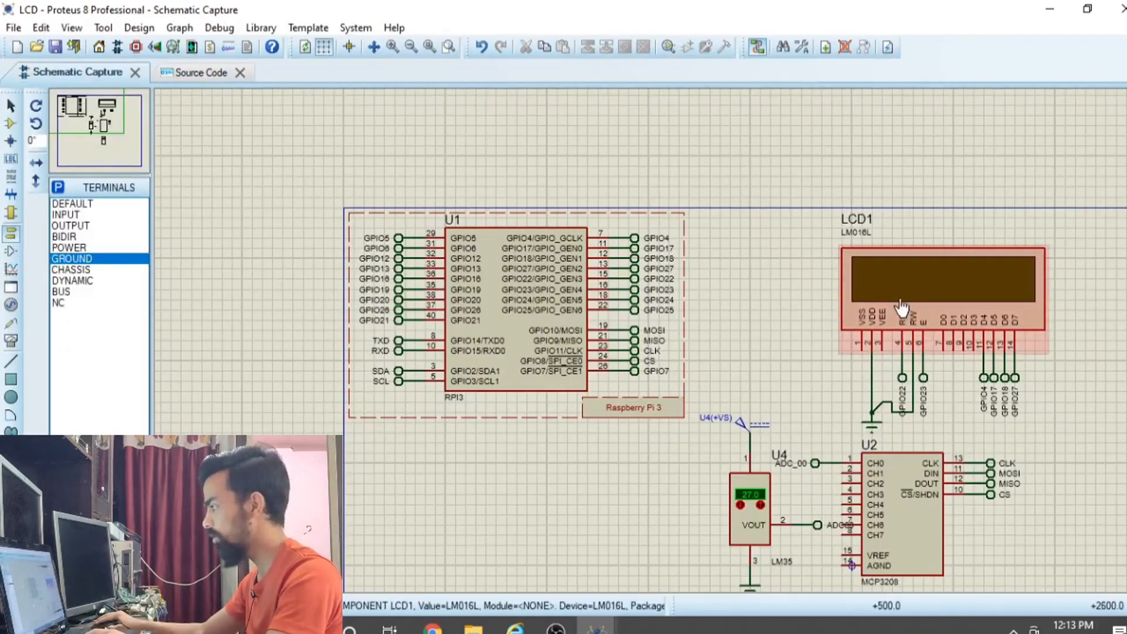
left_click(203, 75)
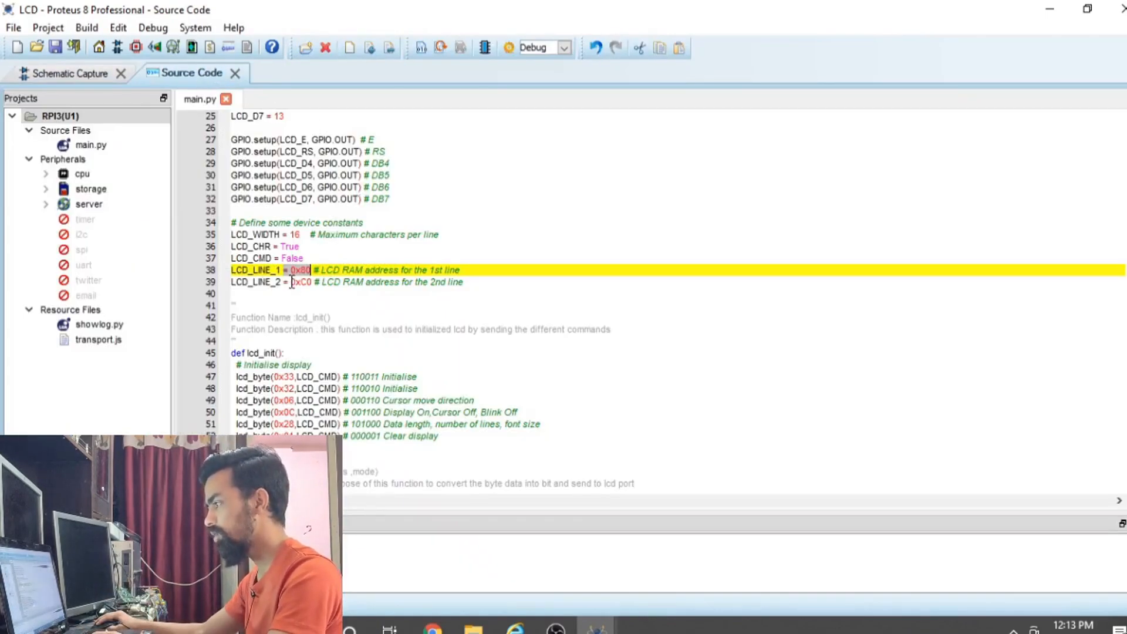
left_click_drag(291, 283, 313, 282)
left_click_drag(481, 282, 87, 236)
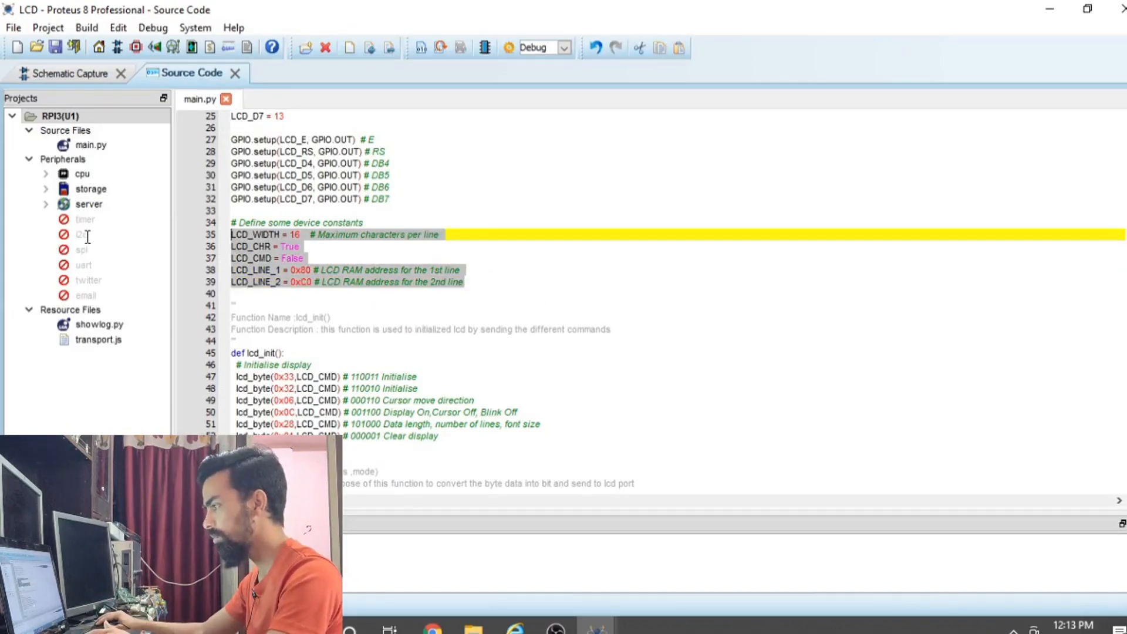
- Find the lcd_init() call before the while loop in main.py and trace it back to the function's definition
scroll(530, 299, "down", 12)
scroll(635, 349, "down", 20)
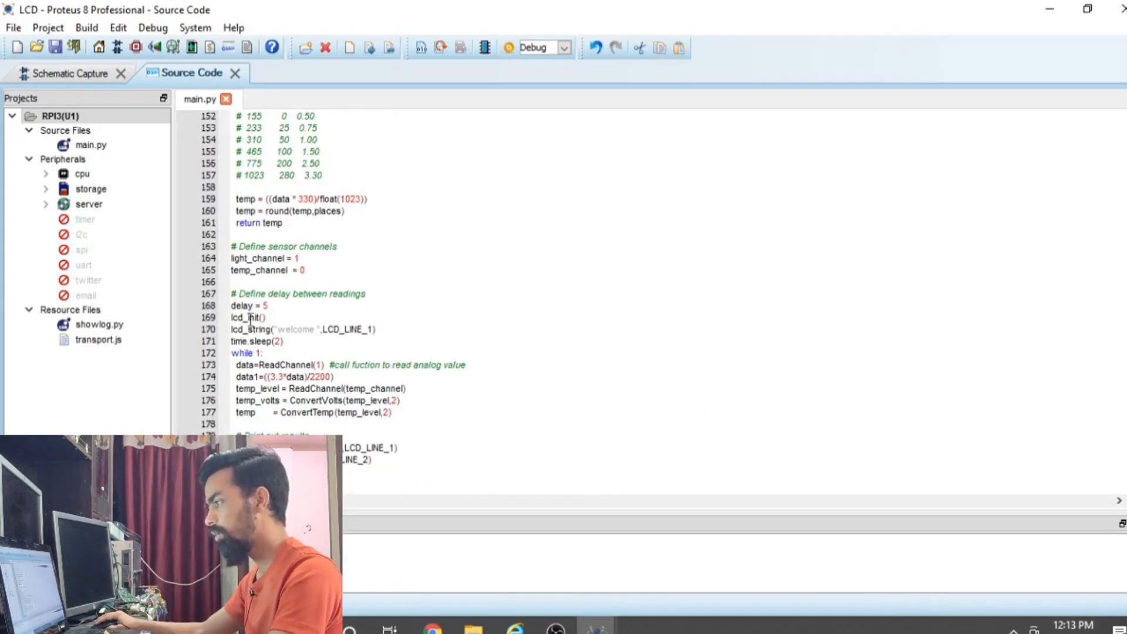
left_click(282, 317)
left_click(195, 314)
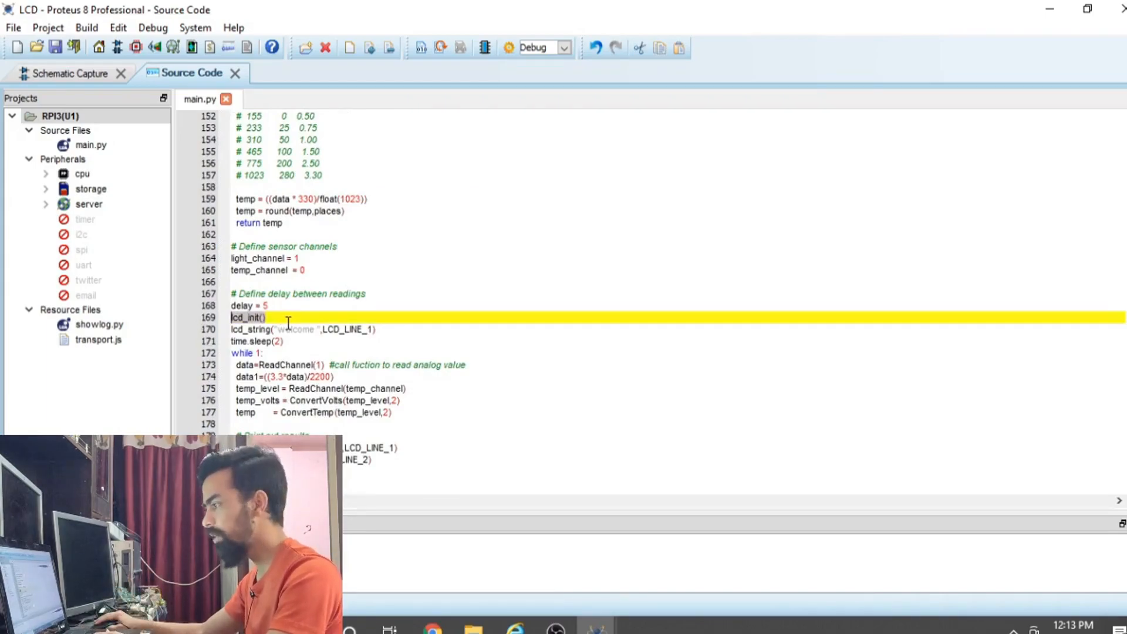
scroll(472, 375, "up", 11)
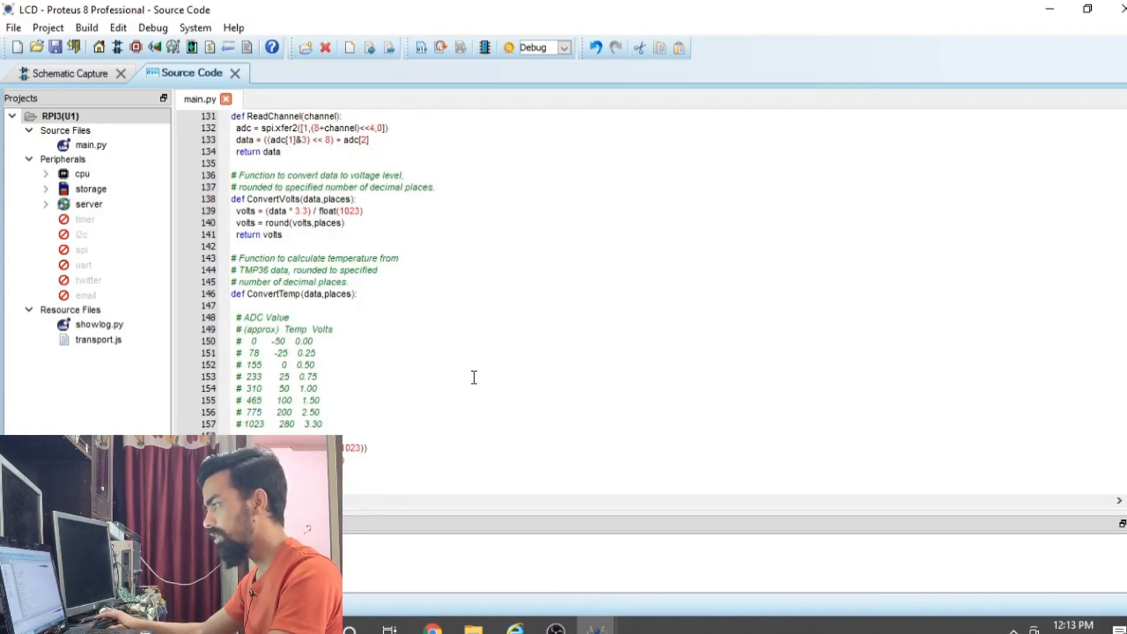
scroll(473, 375, "up", 2)
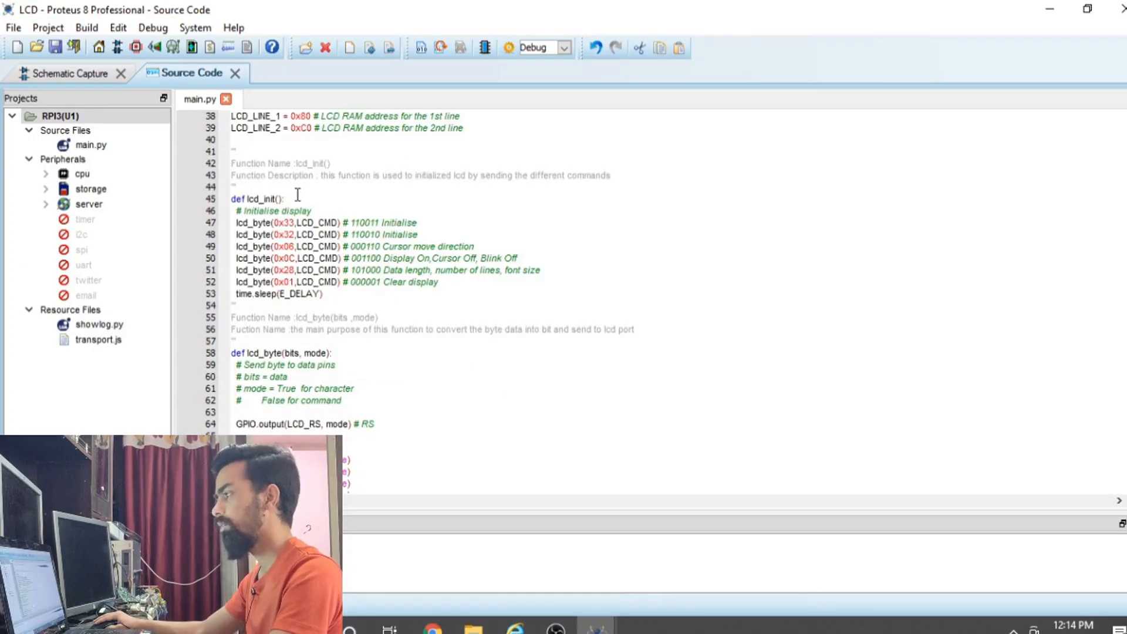
left_click_drag(297, 197, 172, 198)
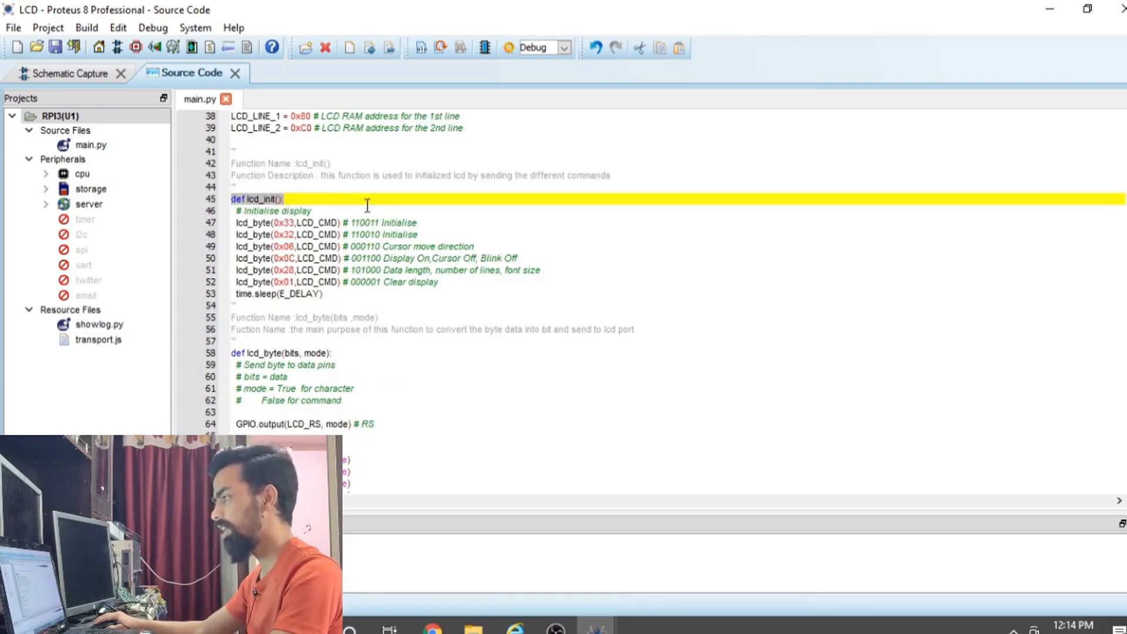
- Examine the lcd_byte calls inside lcd_init() with reference to the LCD in the schematic
double_click(267, 223)
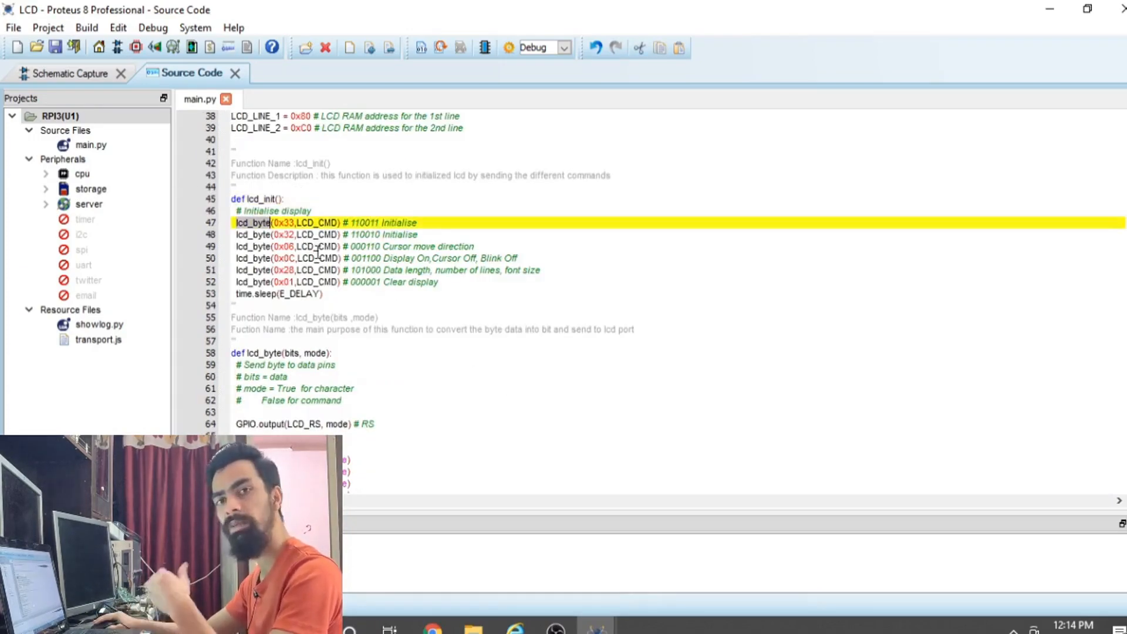
left_click(455, 284)
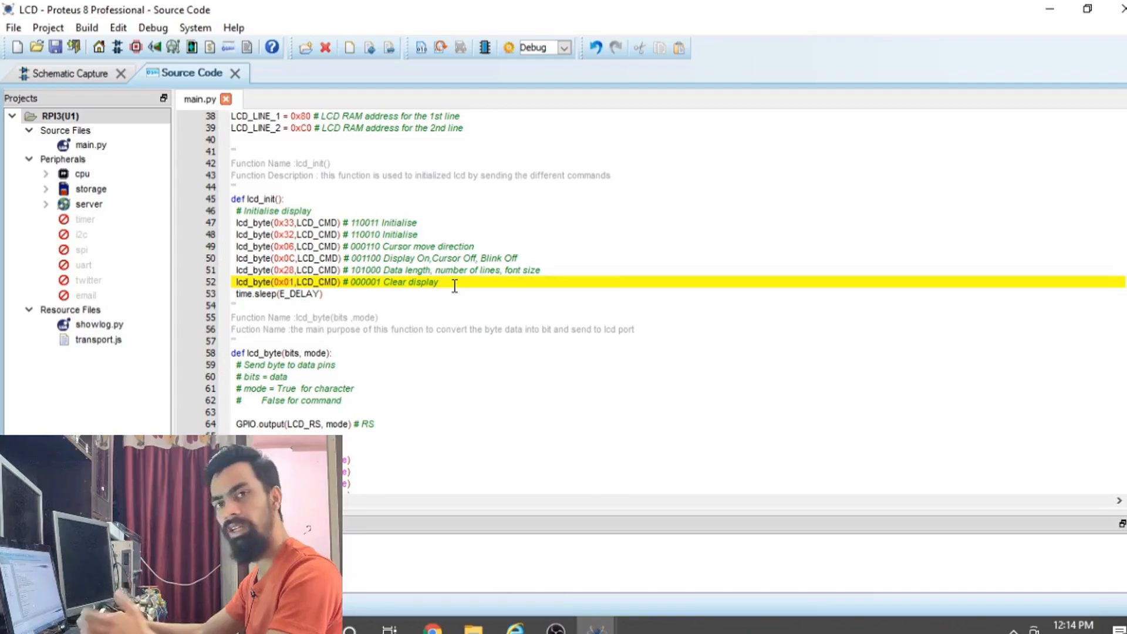
left_click(61, 74)
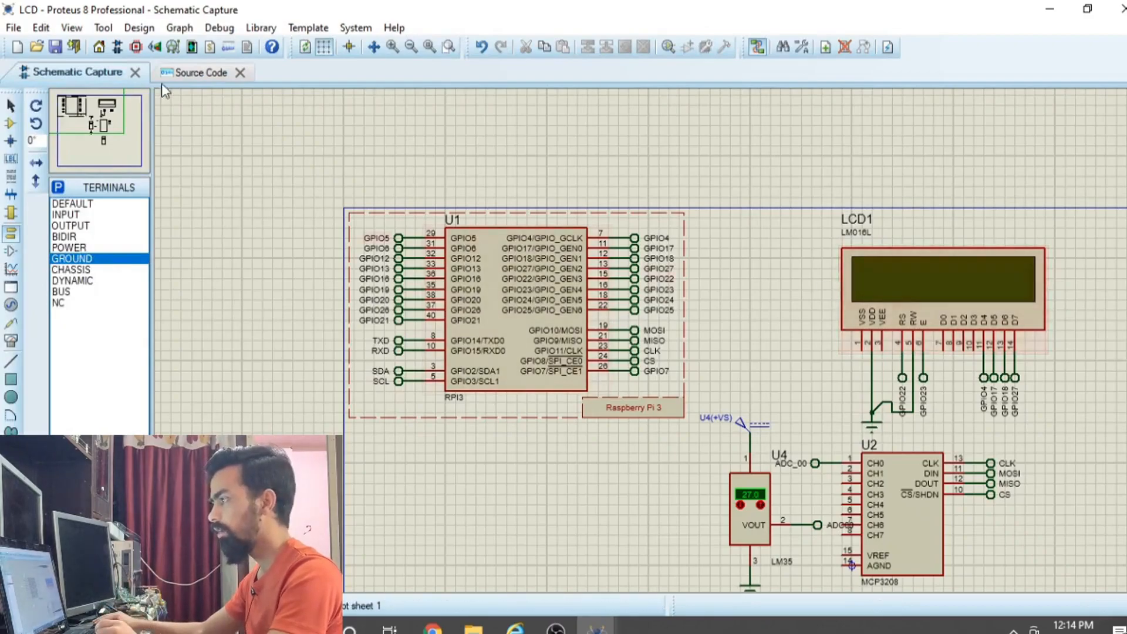
left_click(184, 77)
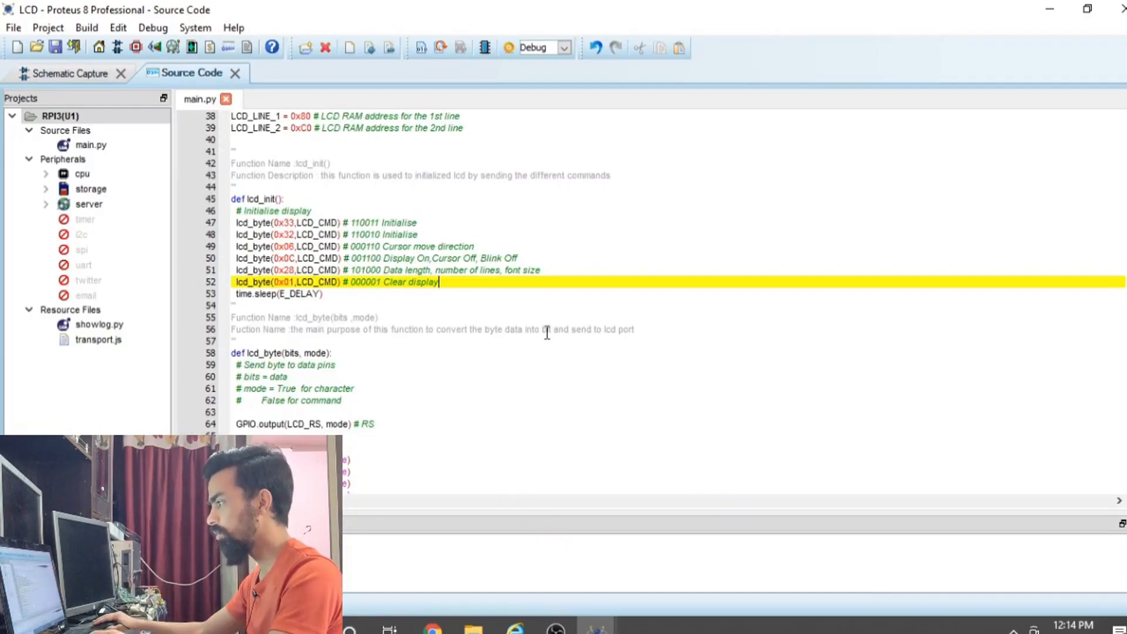
- Review the hexadecimal command codes passed to lcd_byte in lcd_init(), from 0x33 through 0x01
left_click_drag(462, 282, 222, 218)
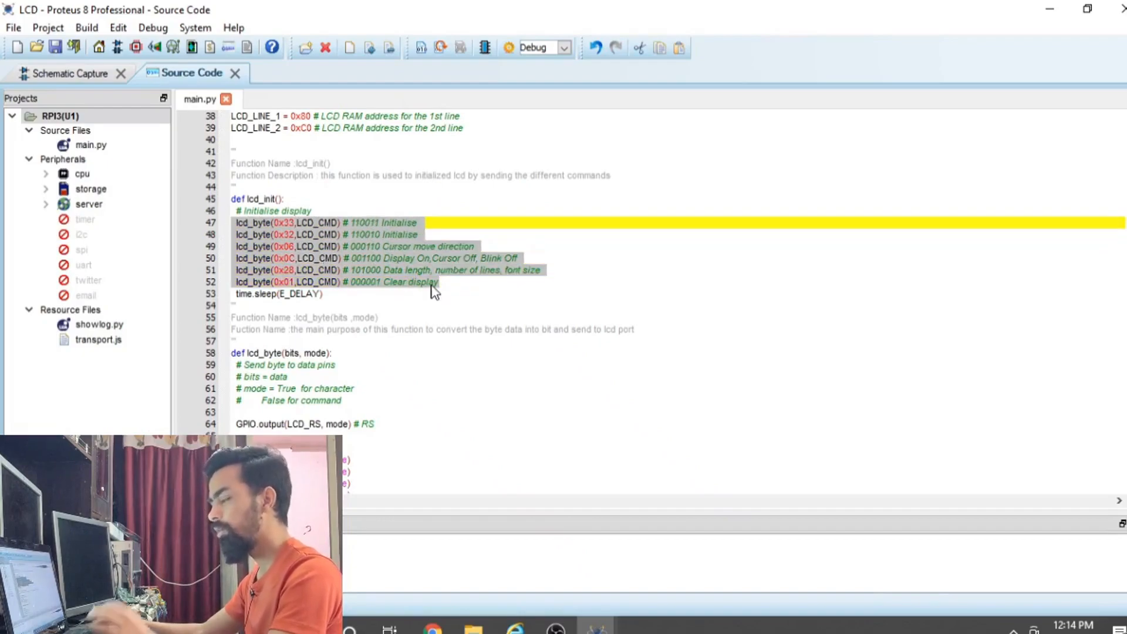
left_click(475, 278)
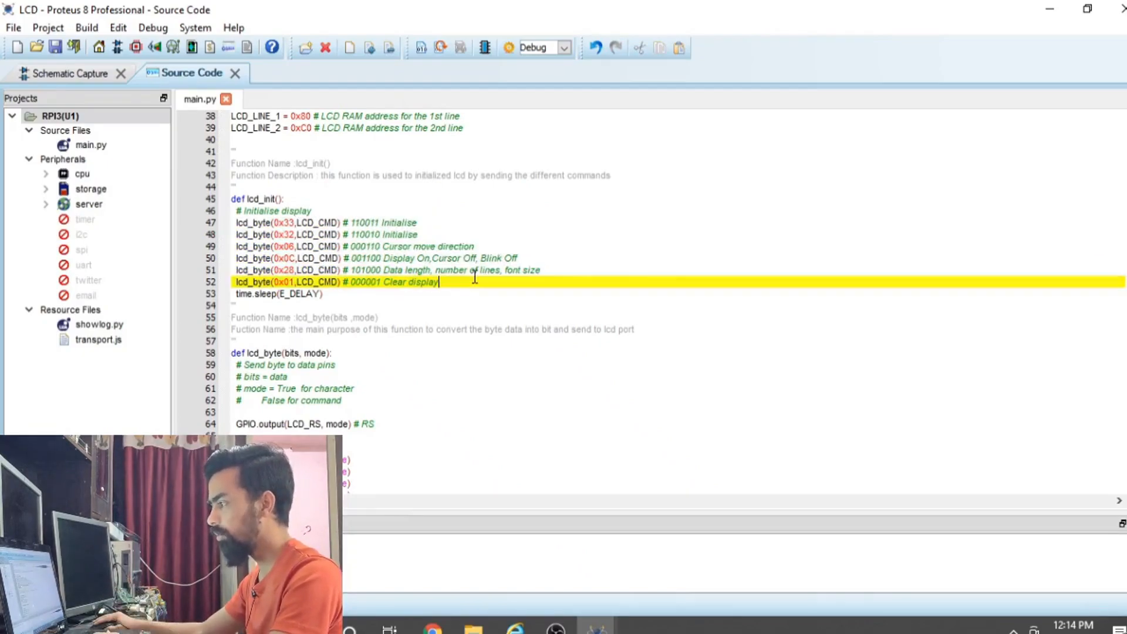
left_click_drag(475, 278, 232, 222)
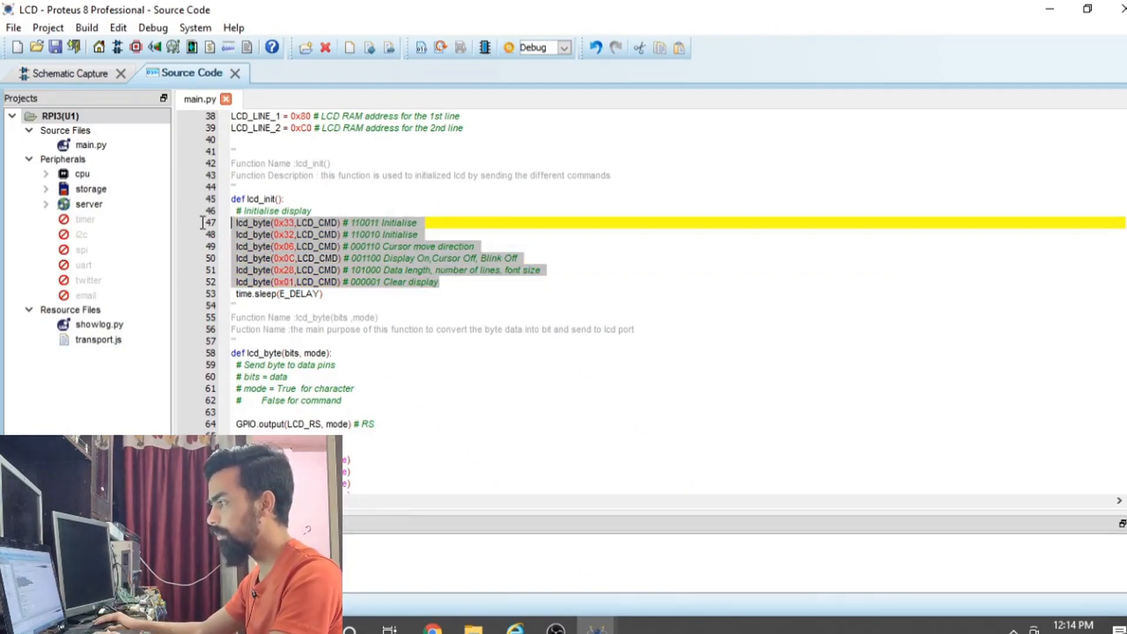
left_click(286, 220)
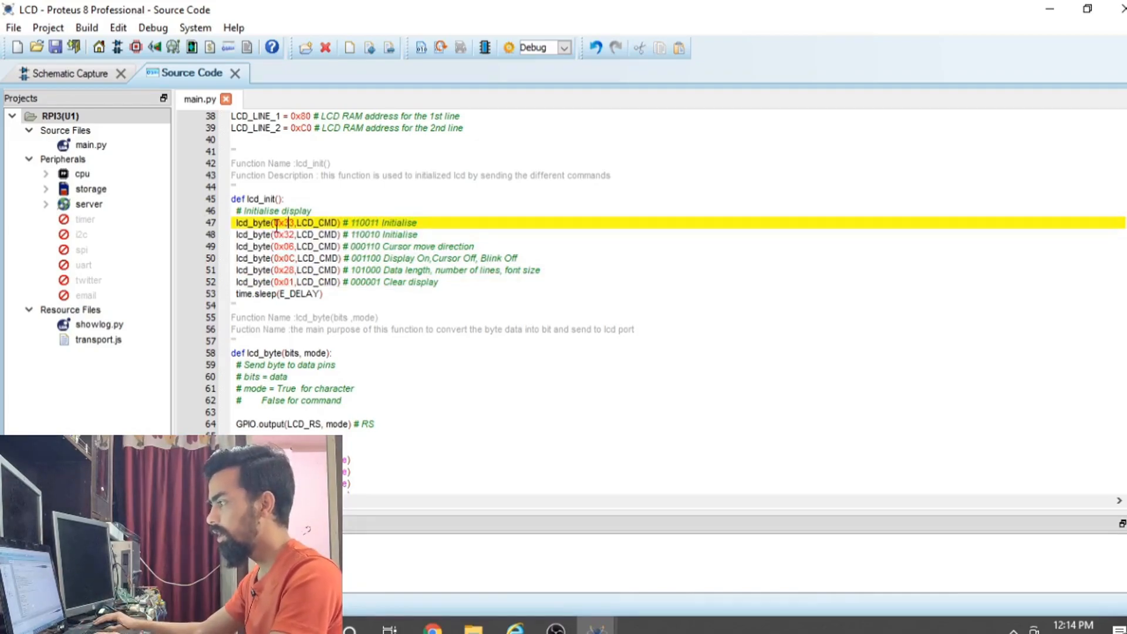
left_click(285, 246)
left_click(287, 260)
left_click(288, 271)
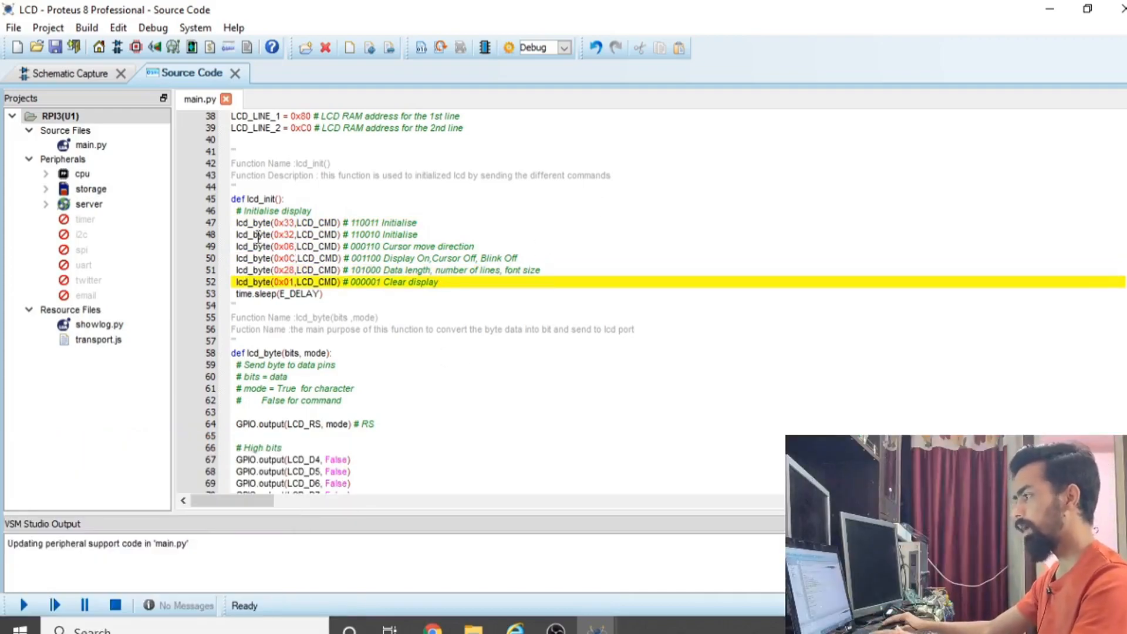
- Examine the first lcd_byte call in lcd_init(), which sends 0x33 with LCD_CMD
left_click(257, 224)
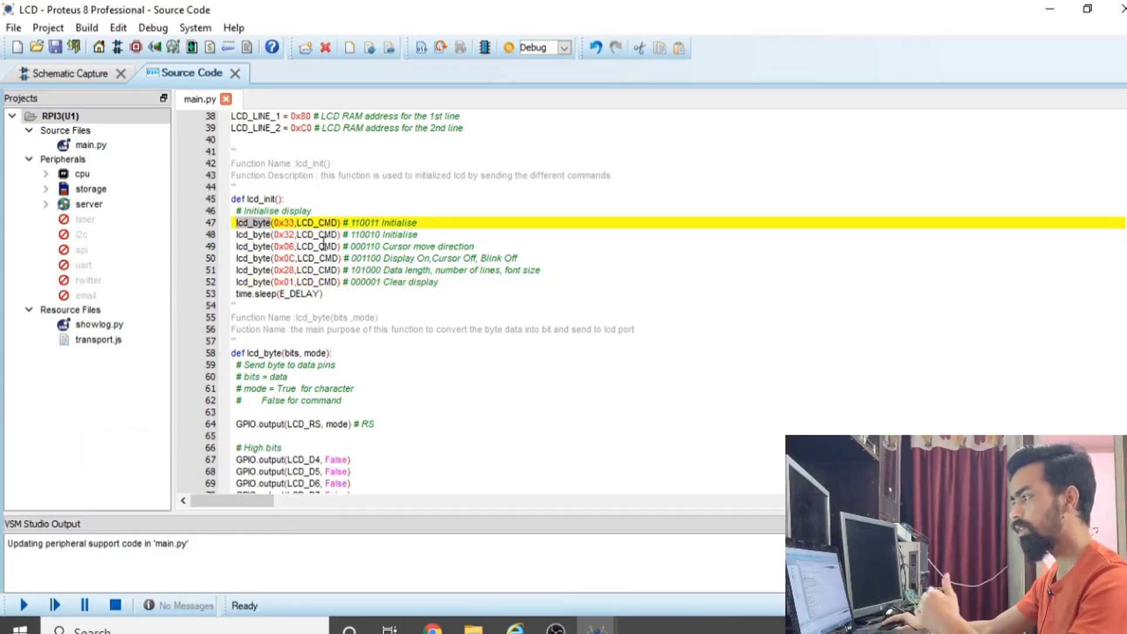
triple_click(257, 224)
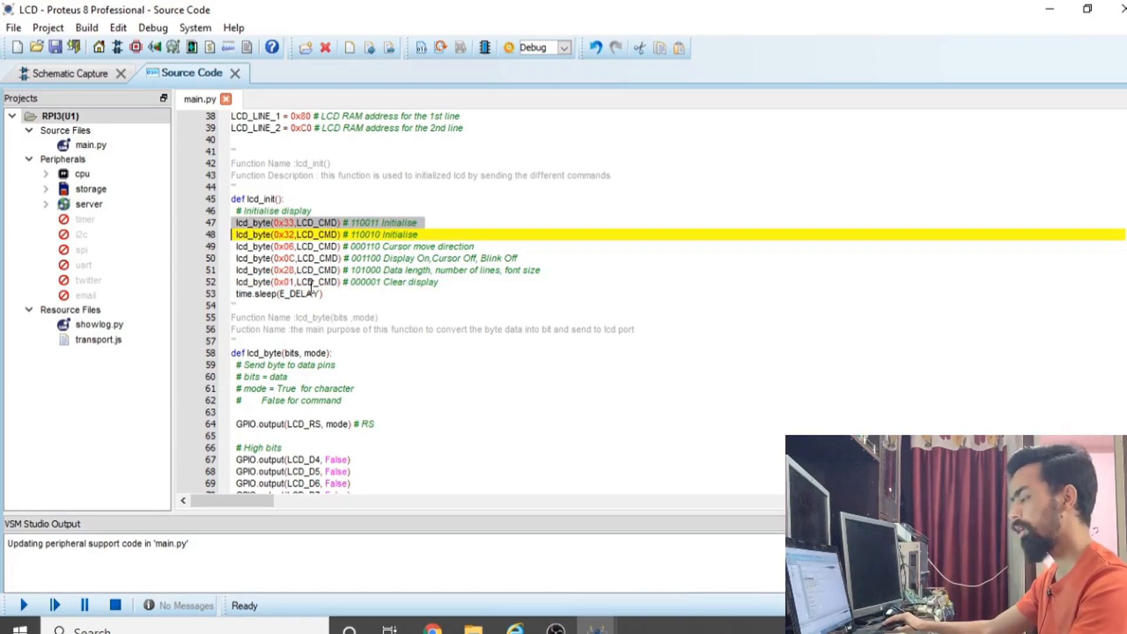
left_click(260, 222)
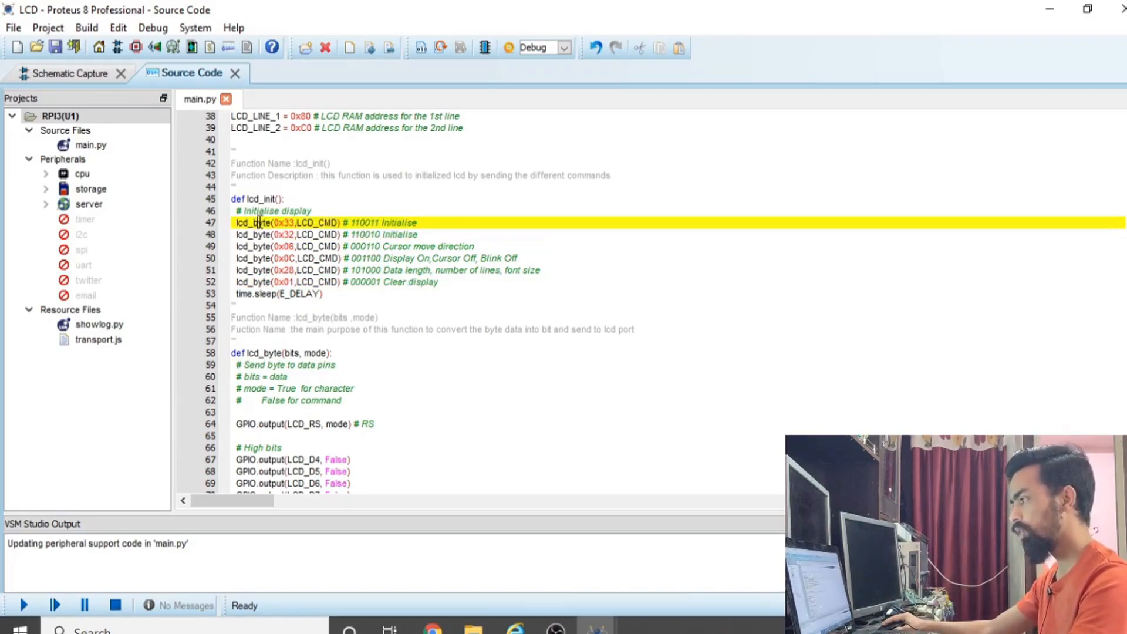
- Trace the LCD_CMD argument of the first lcd_byte call in lcd_init() to its device constant definition
double_click(259, 223)
double_click(282, 222)
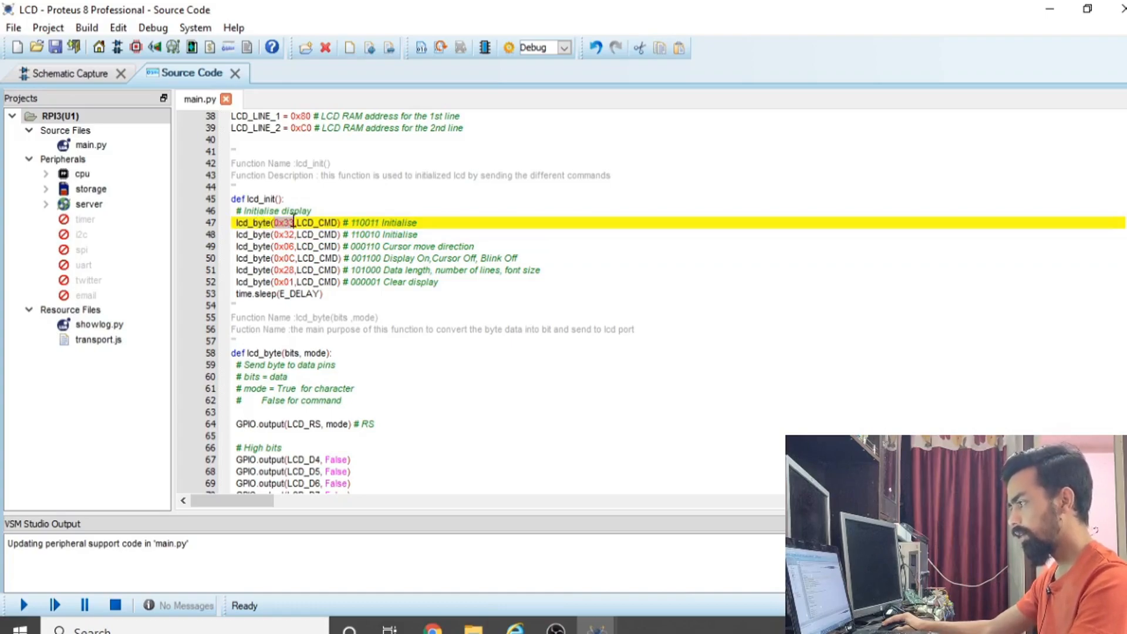
double_click(313, 222)
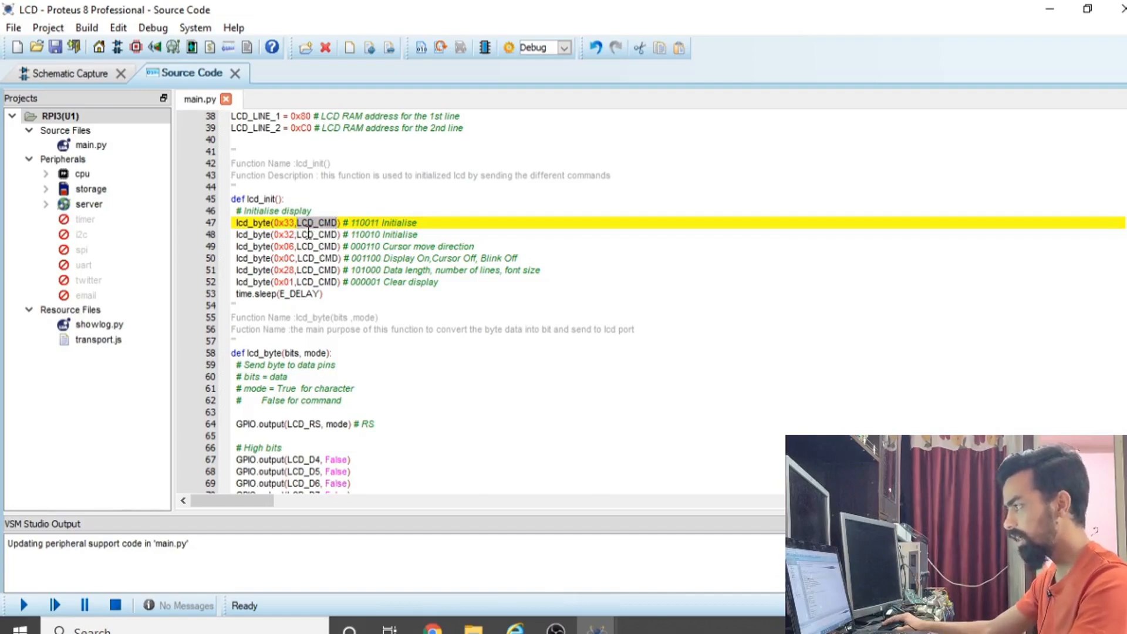
key("F10")
scroll(314, 255, "up", 2)
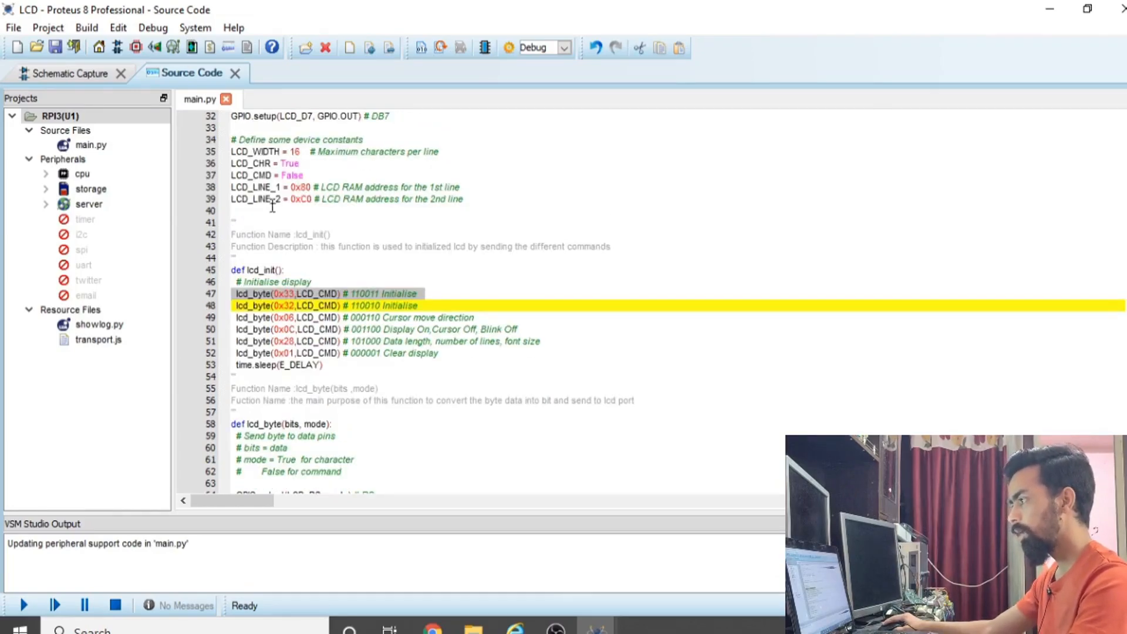
double_click(265, 175)
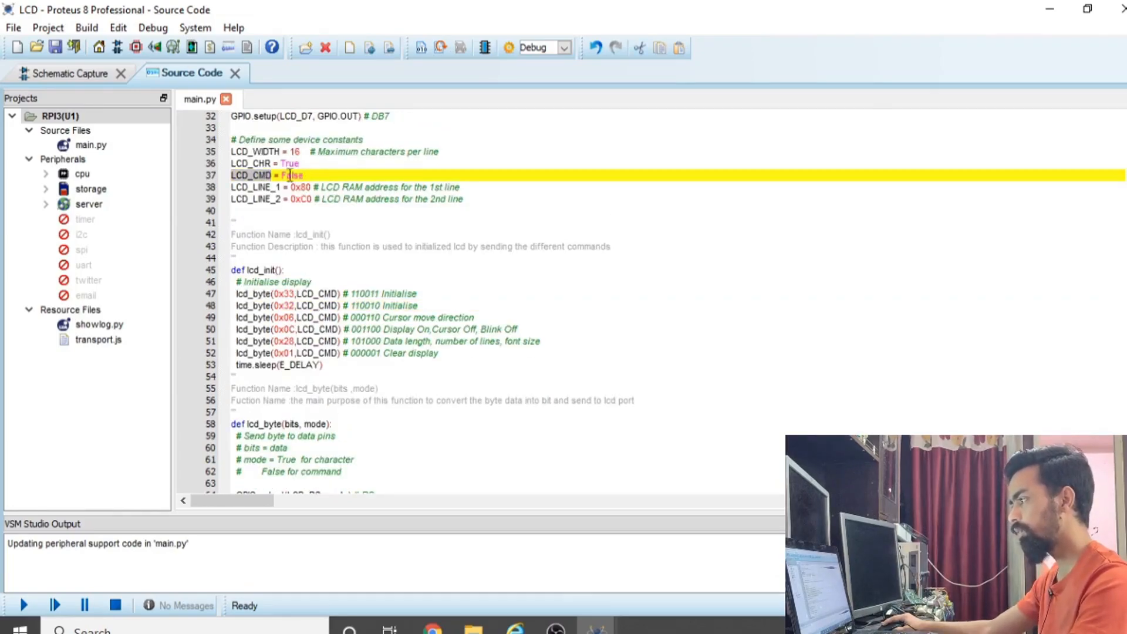
double_click(311, 293)
scroll(345, 306, "down", 1)
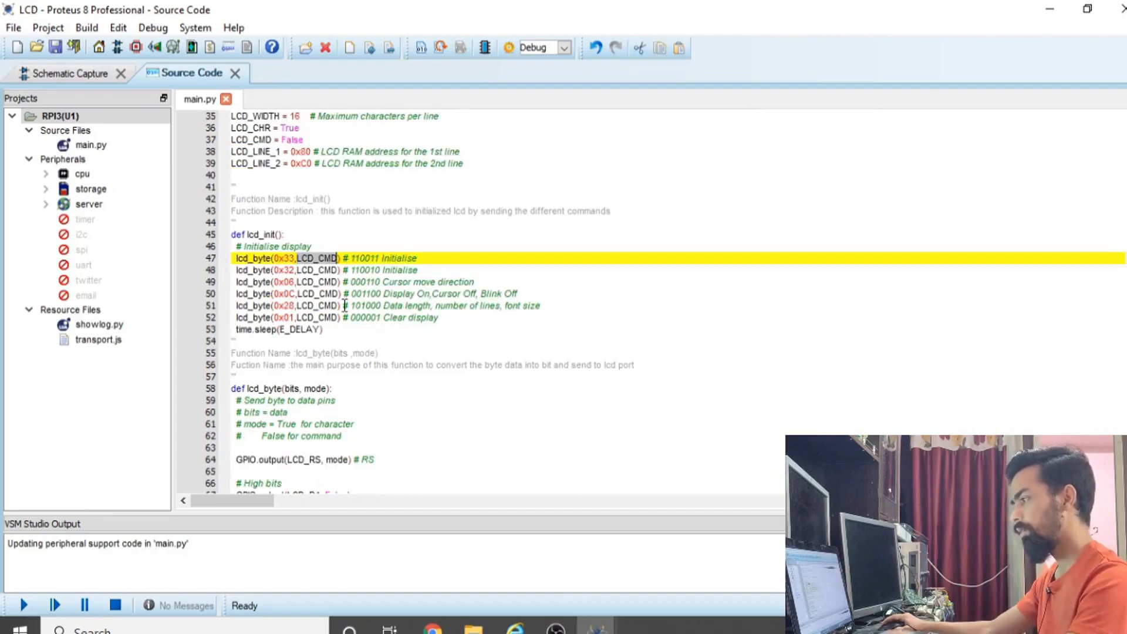
- Trace the lcd_byte calls in lcd_init() to the lcd_byte(bits, mode) function definition
double_click(258, 258)
scroll(322, 322, "down", 1)
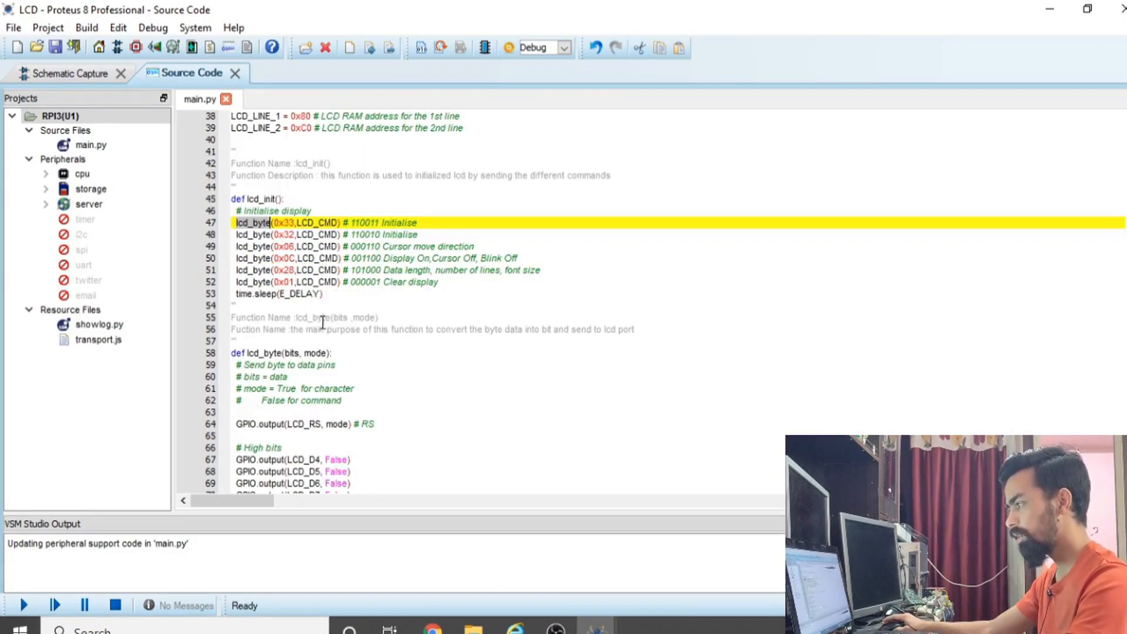
left_click(245, 231)
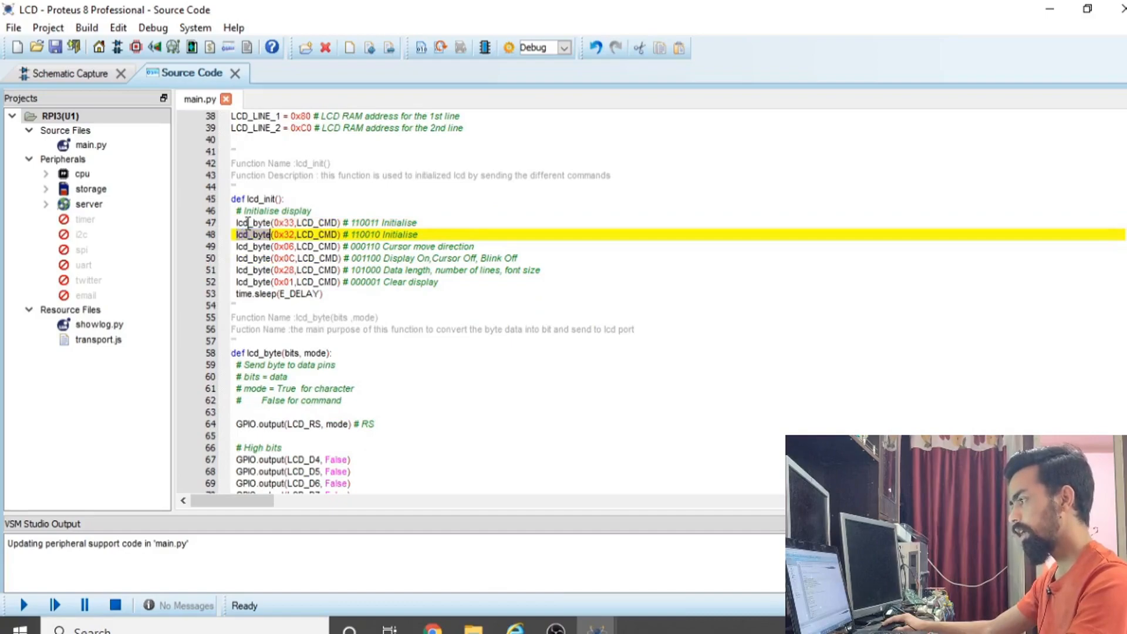
double_click(248, 223)
scroll(253, 246, "down", 1)
double_click(258, 317)
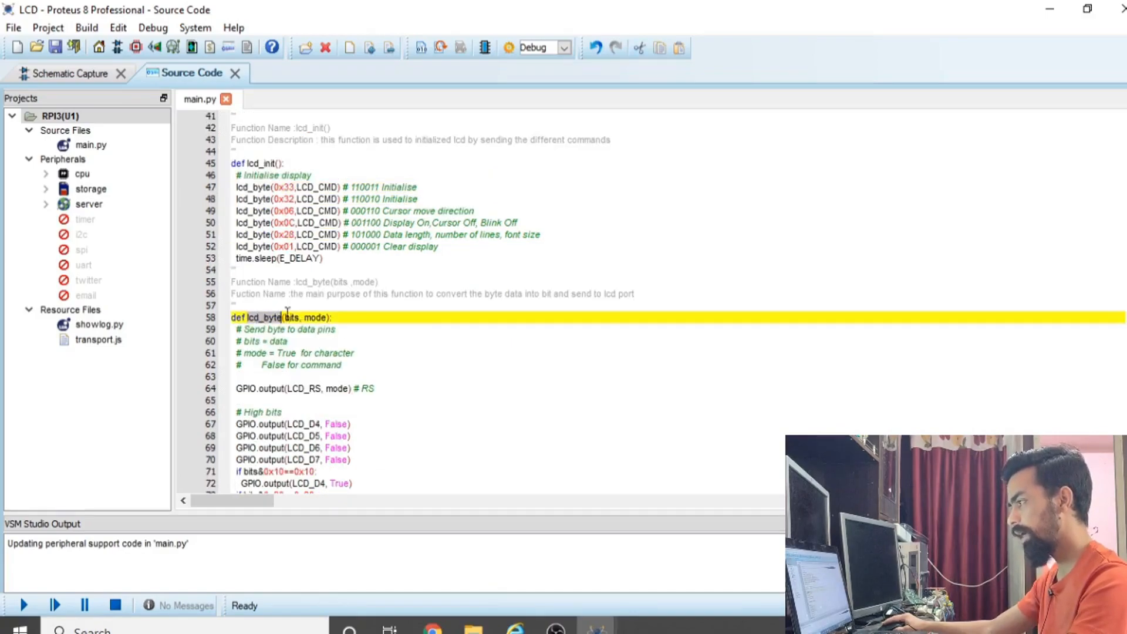
left_click(258, 189)
scroll(308, 335, "down", 2)
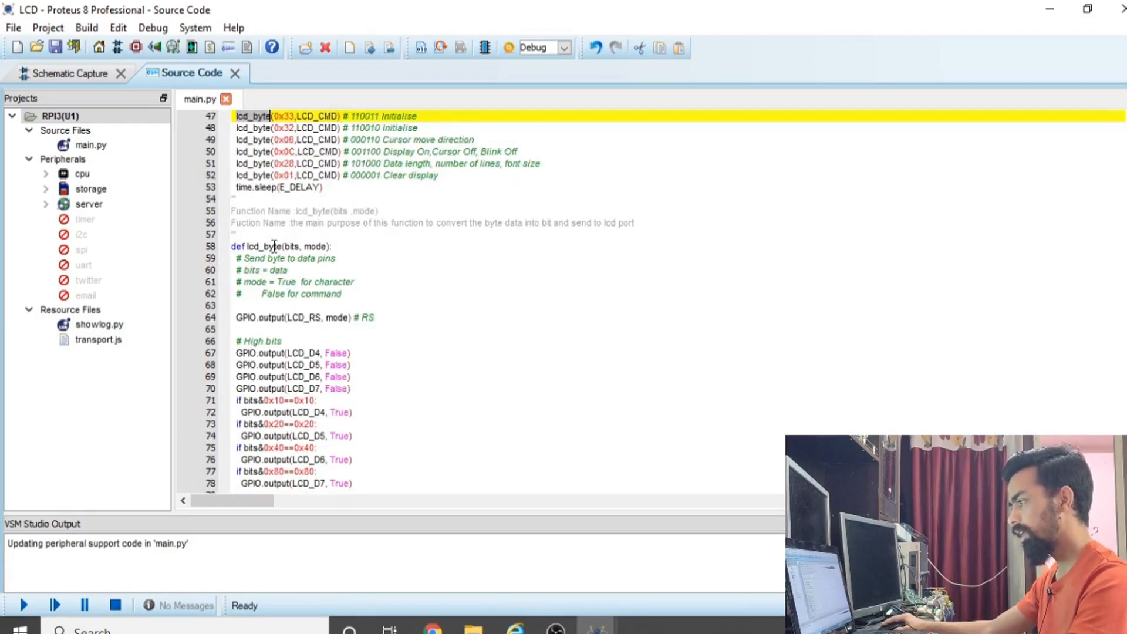
left_click(255, 245)
- Examine the GPIO.output(LCD_RS, mode) line in lcd_byte, matching mode to the function parameter and the LCD_CMD argument
left_click(247, 318)
double_click(277, 318)
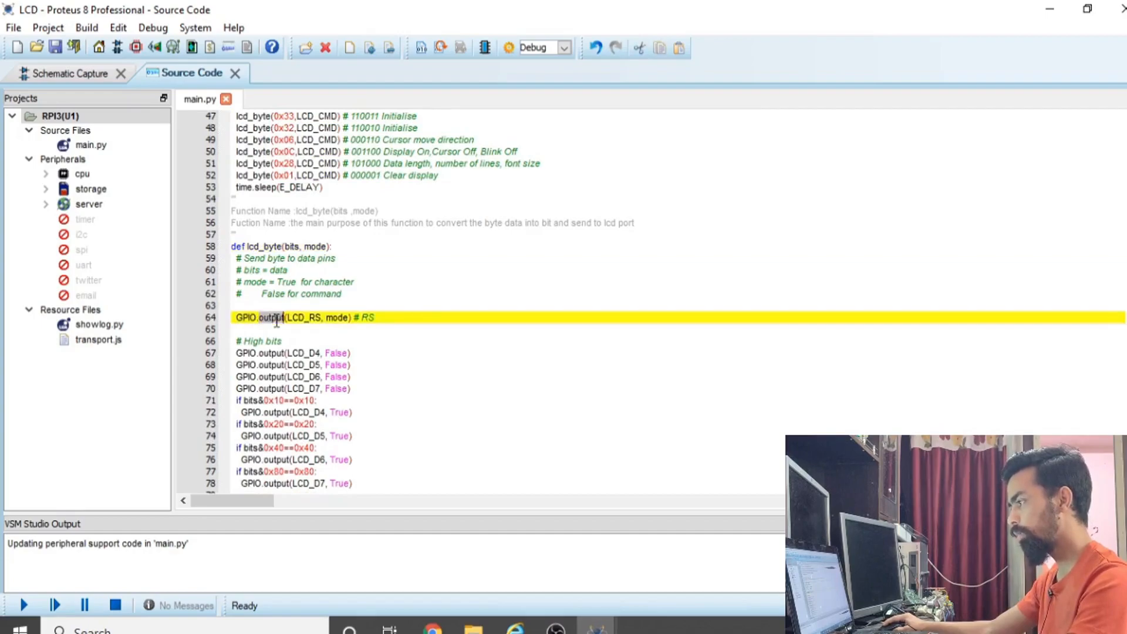
double_click(296, 318)
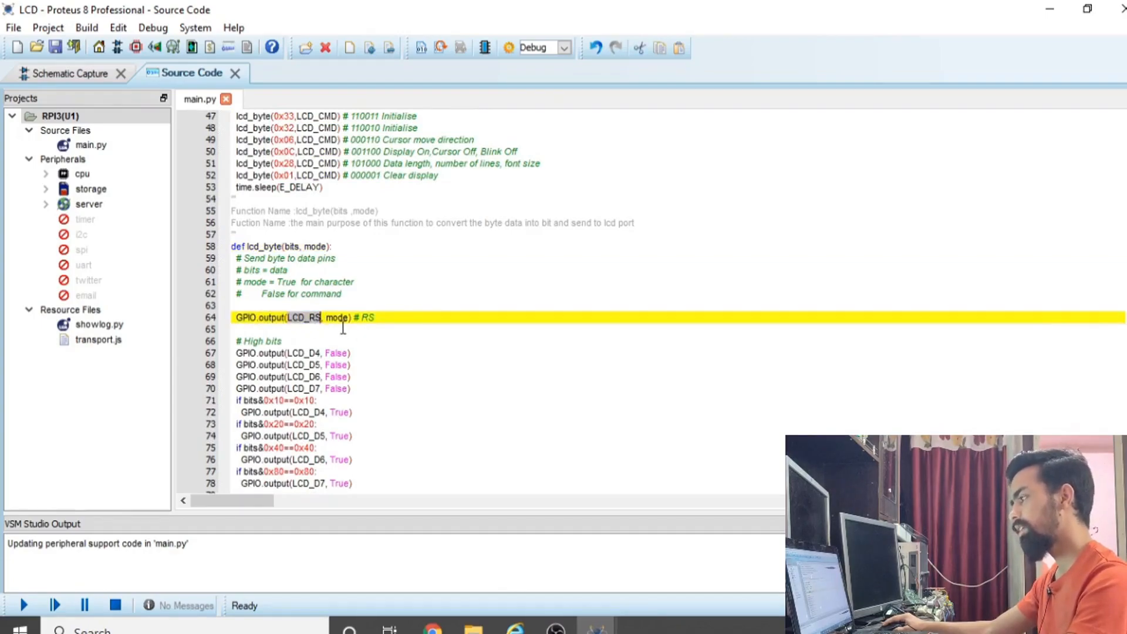
double_click(341, 318)
double_click(318, 245)
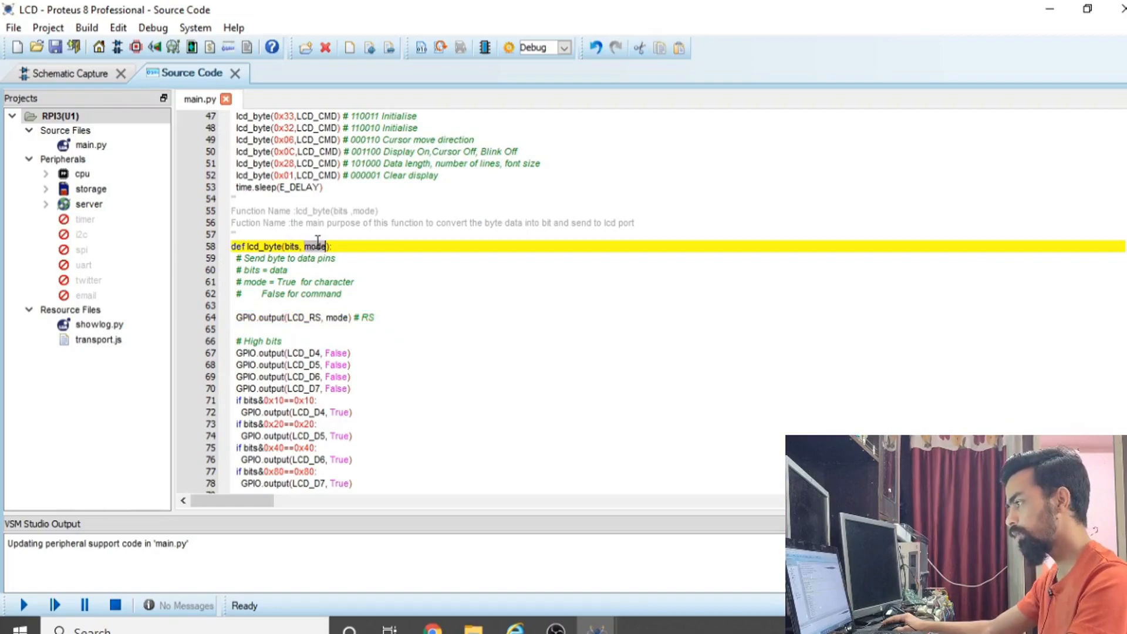
scroll(341, 277, "up", 1)
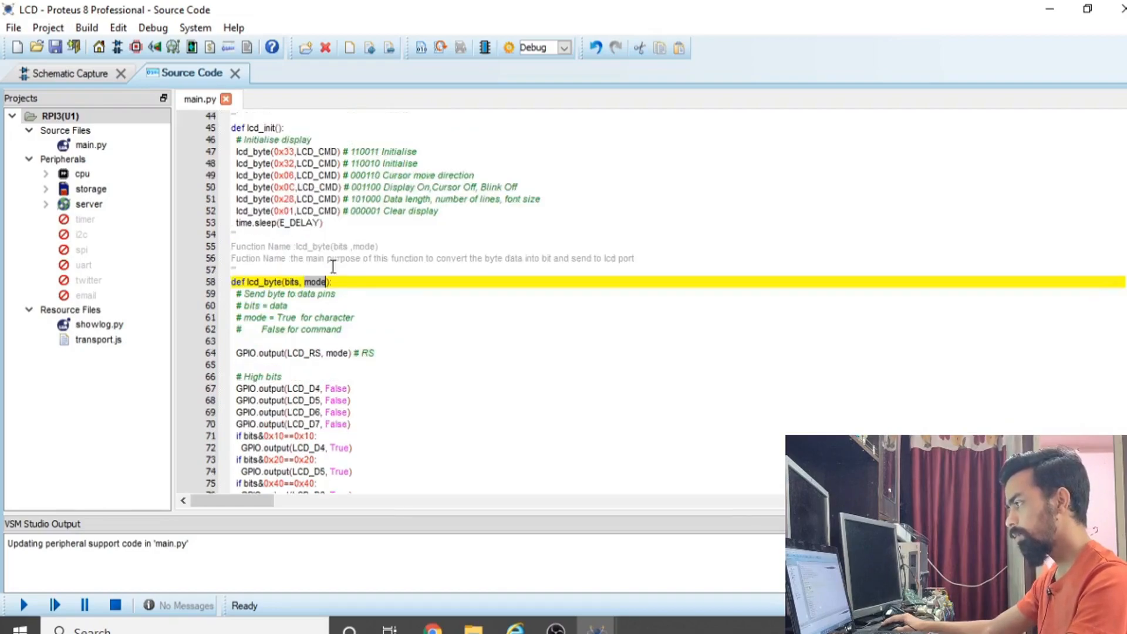
double_click(311, 151)
double_click(336, 354)
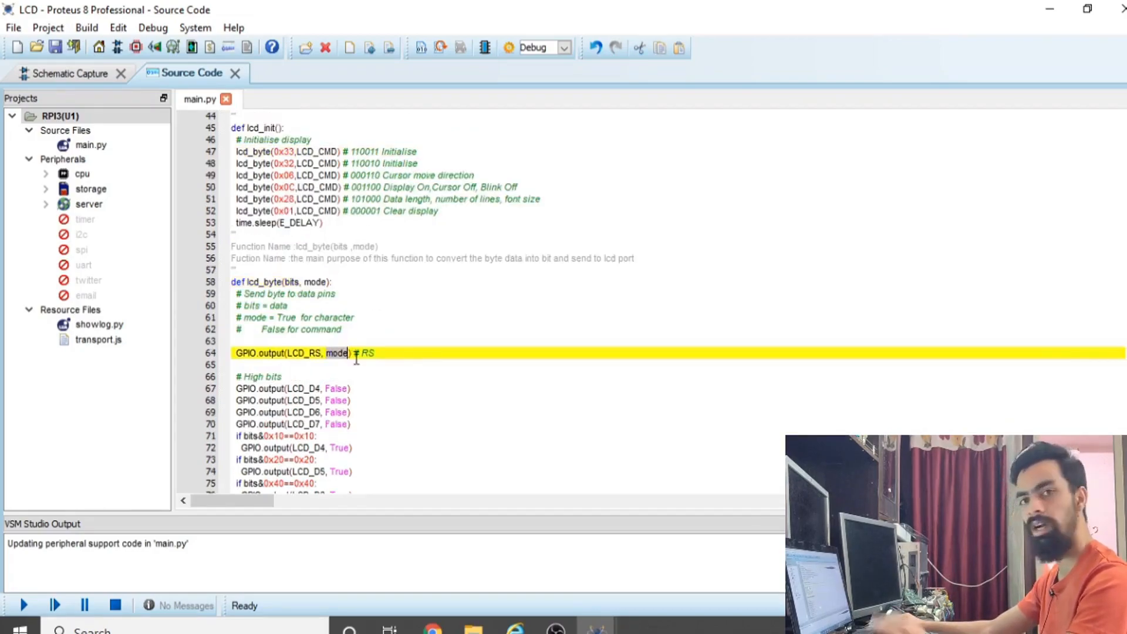
scroll(356, 365, "down", 1)
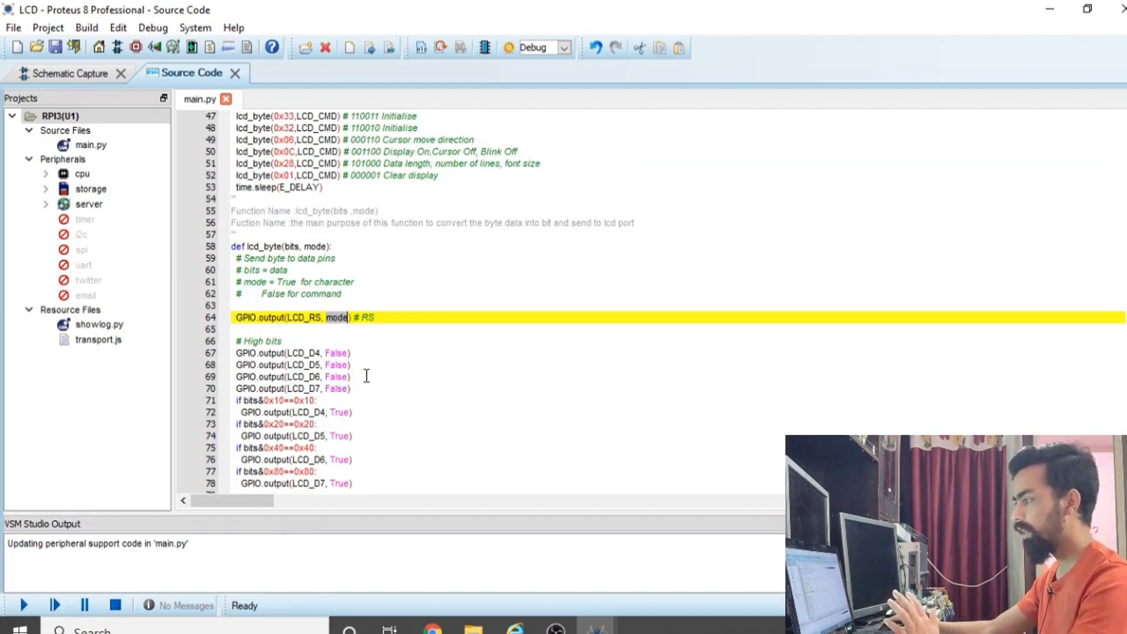
double_click(315, 317)
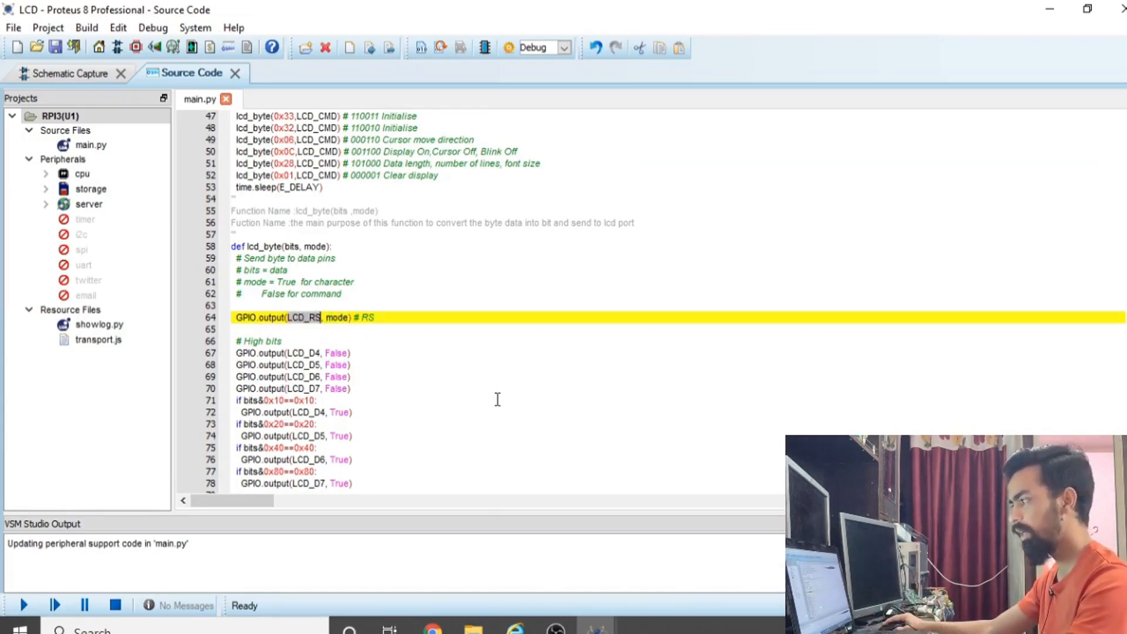
- Trace the mode value on the LCD_RS output line back through LCD_CMD to its constant's value
scroll(499, 362, "up", 1)
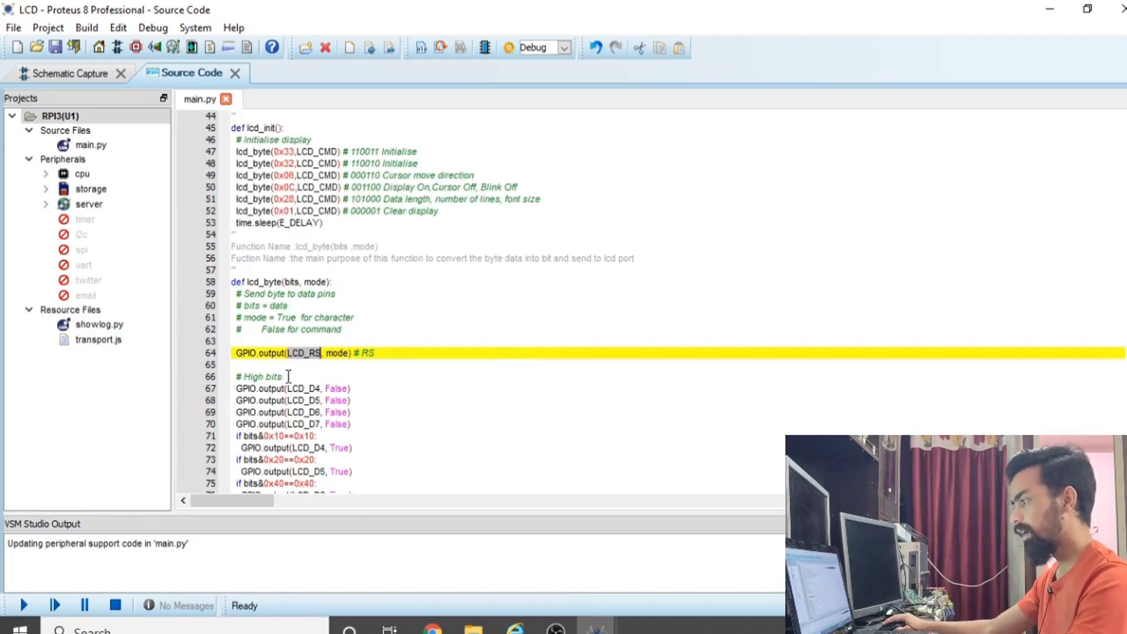
double_click(339, 353)
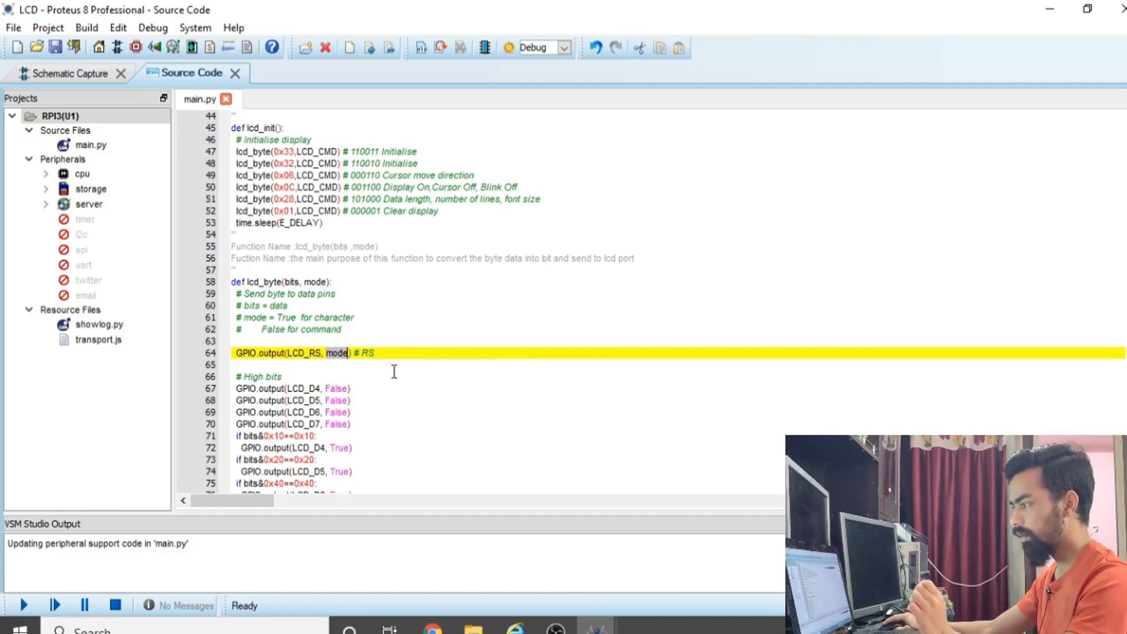
double_click(327, 152)
scroll(351, 300, "up", 5)
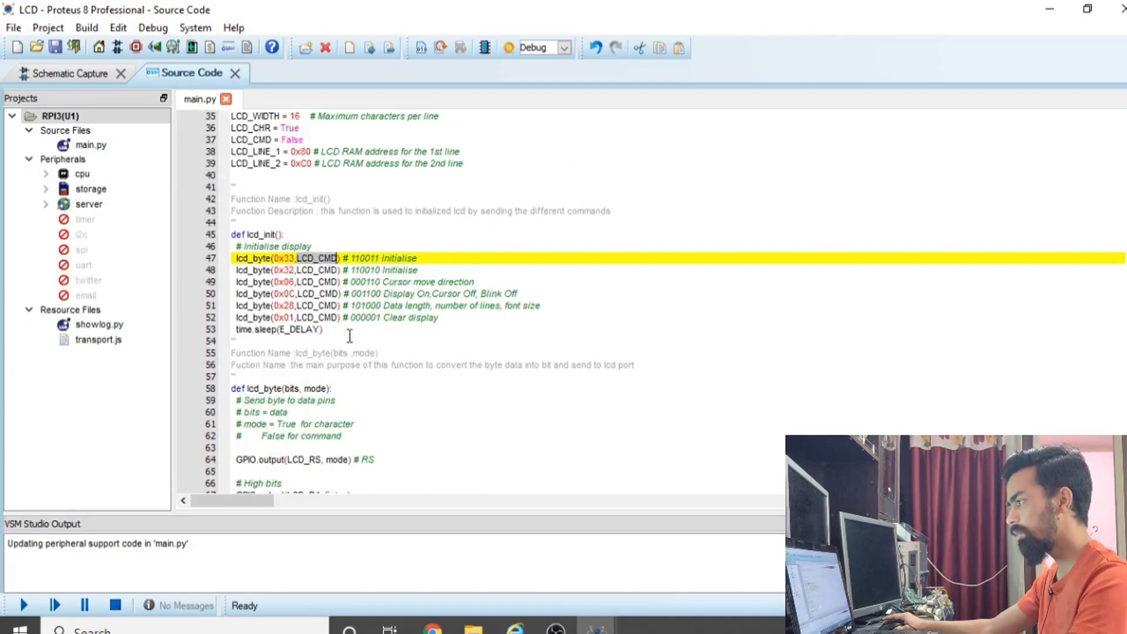
double_click(252, 211)
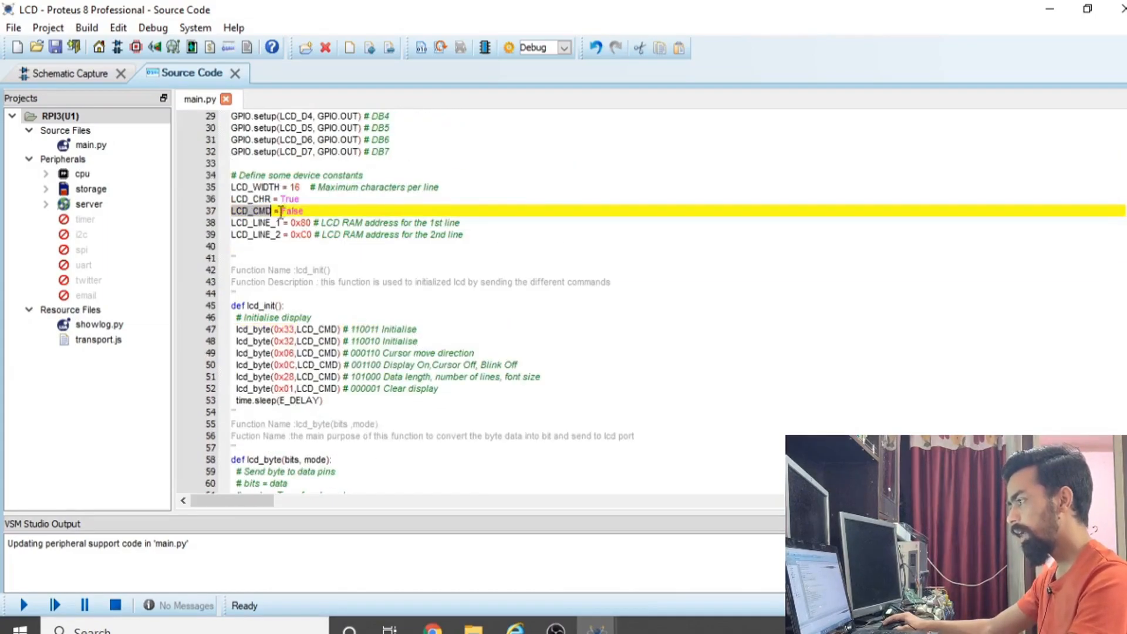
double_click(292, 210)
scroll(456, 423, "down", 5)
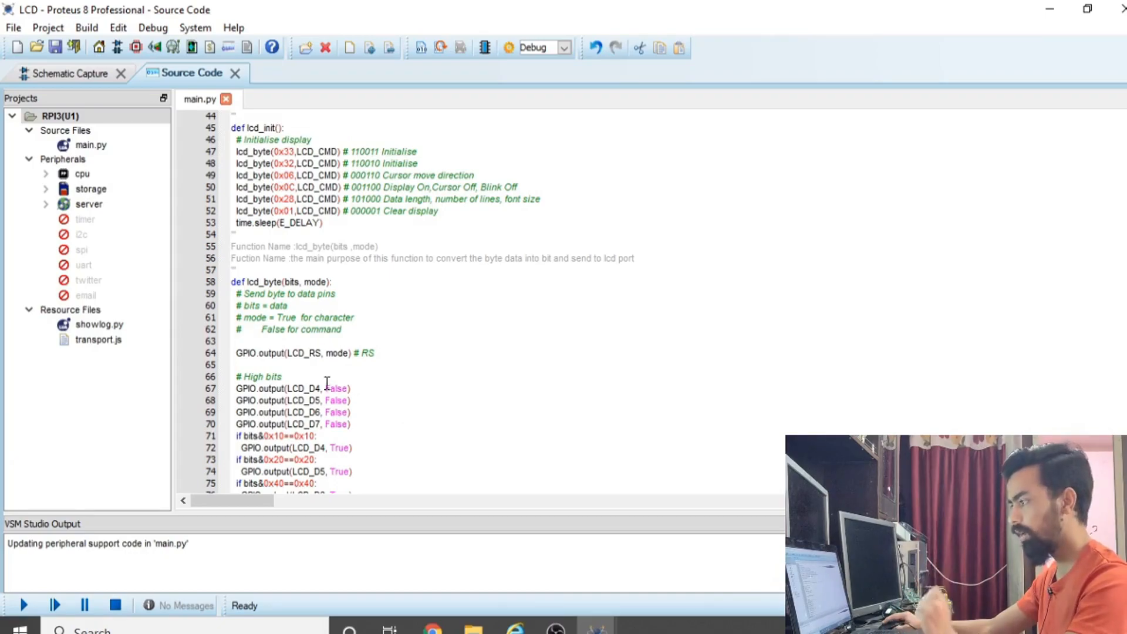
- Review the 0x33 and LCD_CMD arguments of the first lcd_byte call against the mode used for LCD_RS
left_click(309, 351)
double_click(259, 150)
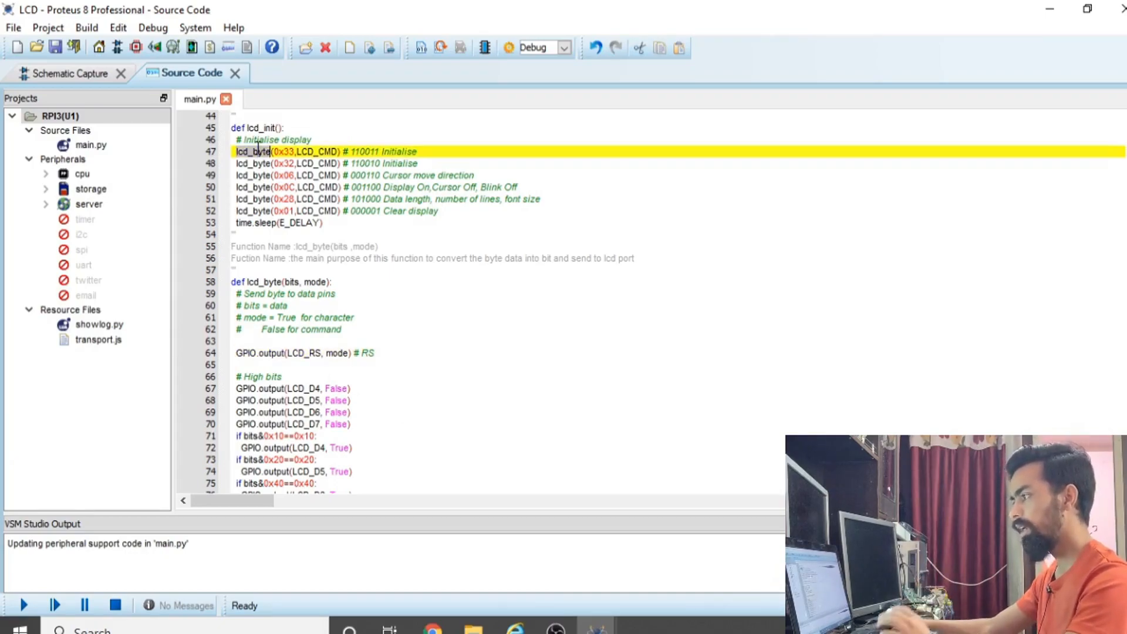
double_click(285, 154)
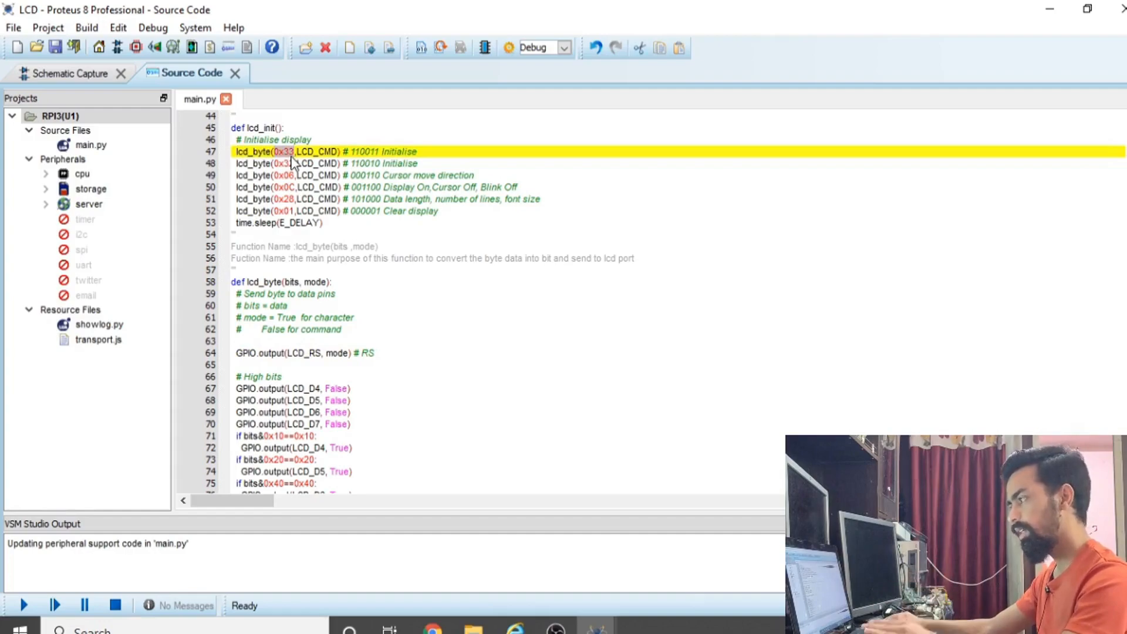
double_click(315, 153)
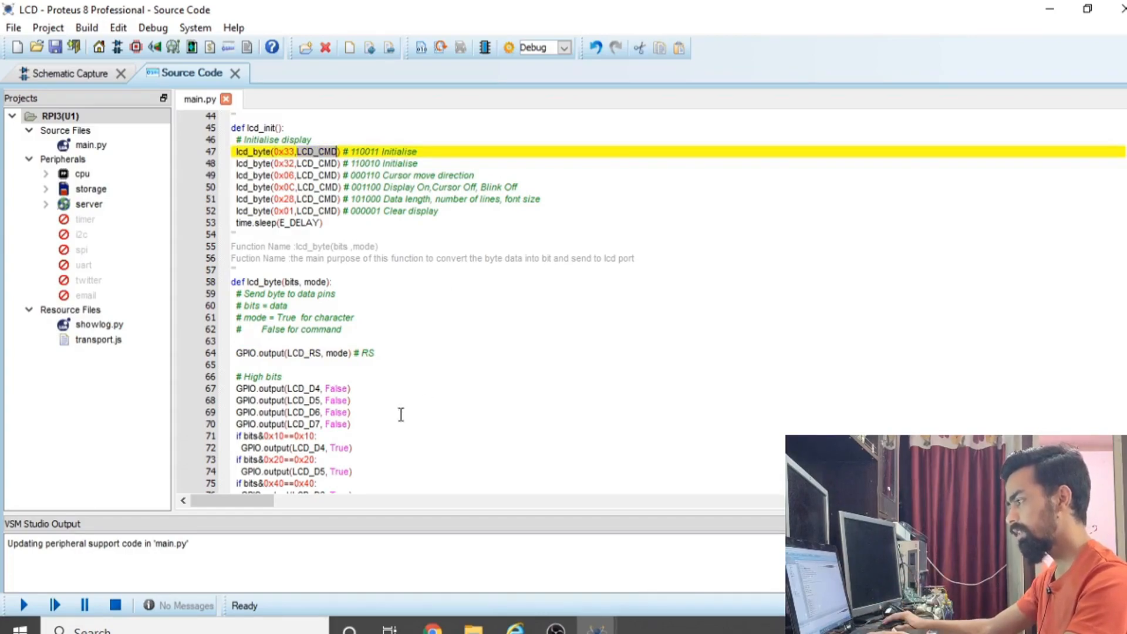
double_click(335, 353)
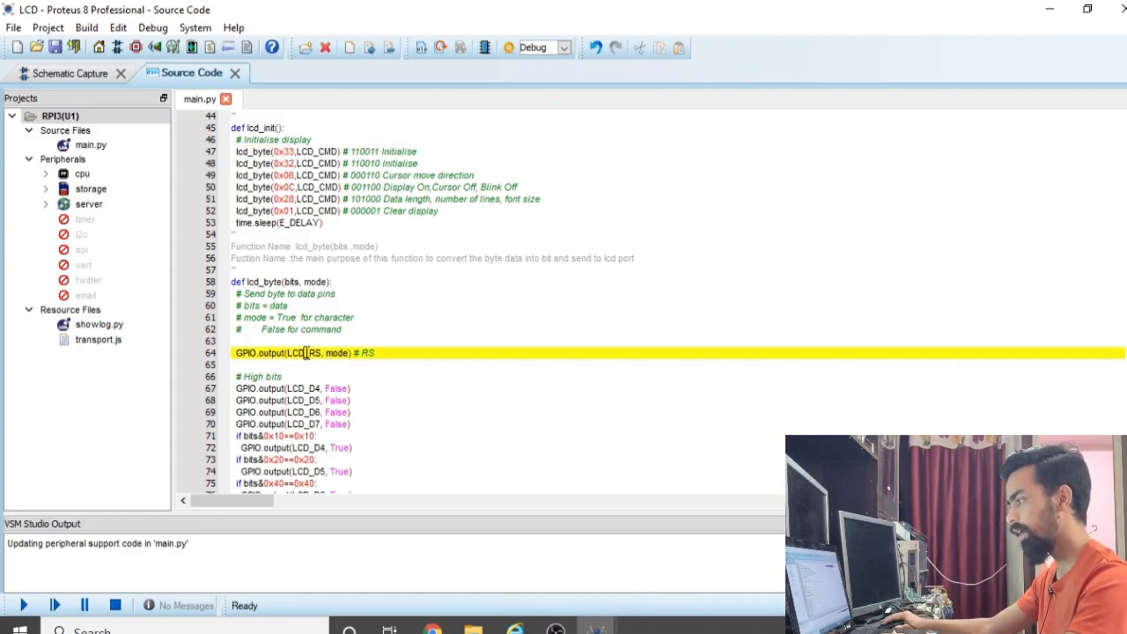
- Examine each part of the RS output statement in lcd_byte: GPIO, output, LCD_RS and mode
double_click(307, 353)
left_click(257, 356)
double_click(256, 354)
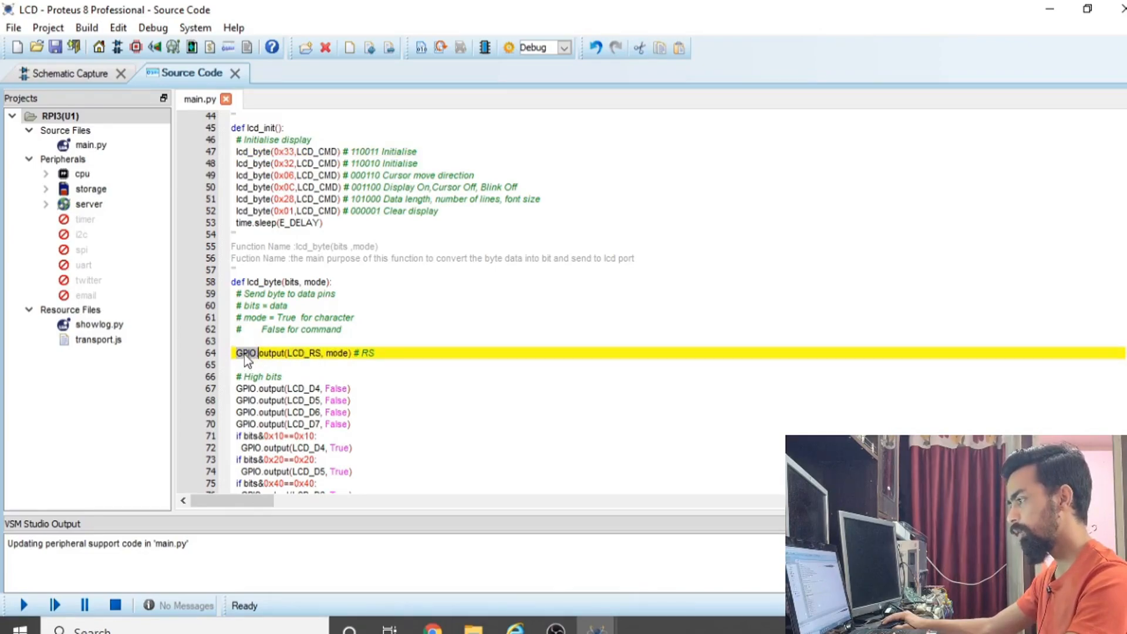
double_click(271, 354)
double_click(305, 353)
double_click(337, 353)
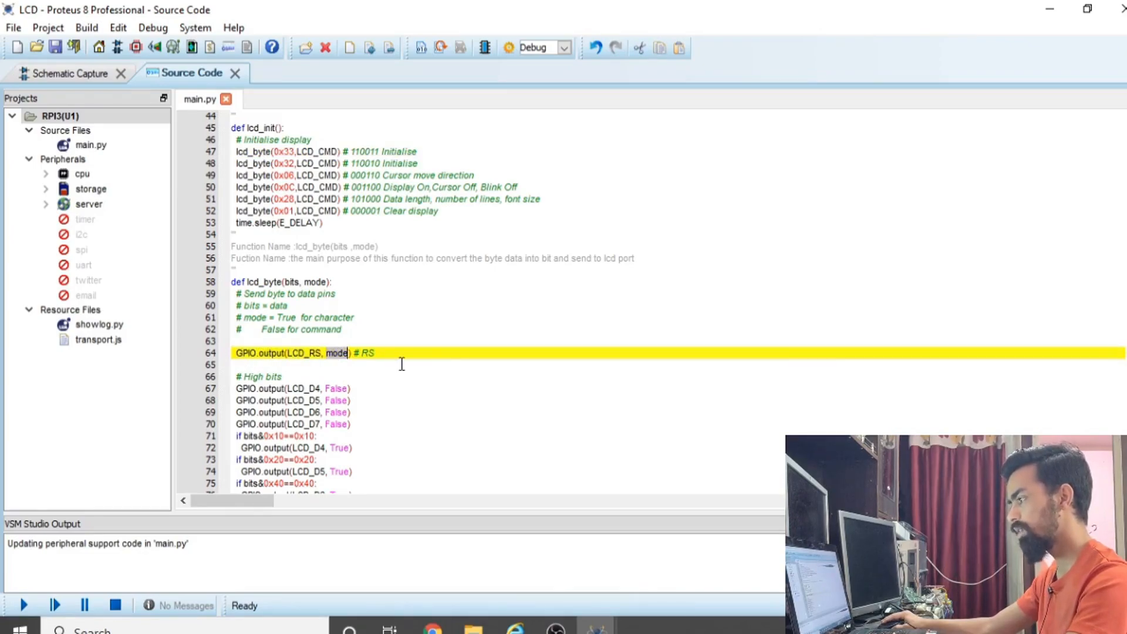
left_click(384, 352)
scroll(355, 376, "down", 1)
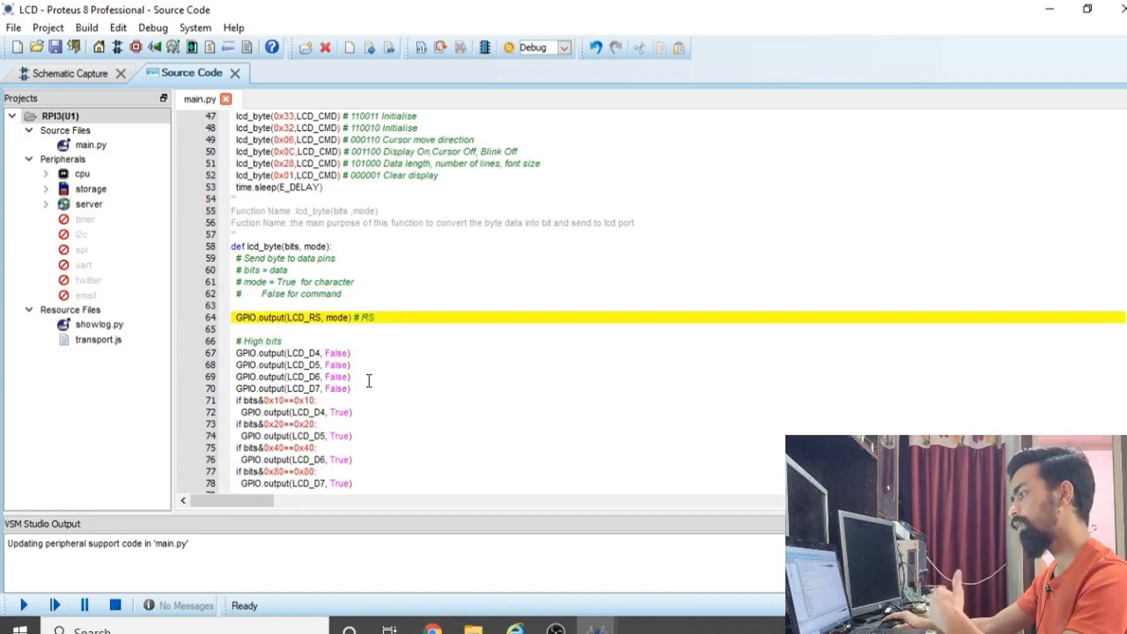
- Compare the 0x33 and 0x32 commands in lcd_init(), and check the LCD's data pins in the schematic
scroll(361, 415, "up", 1)
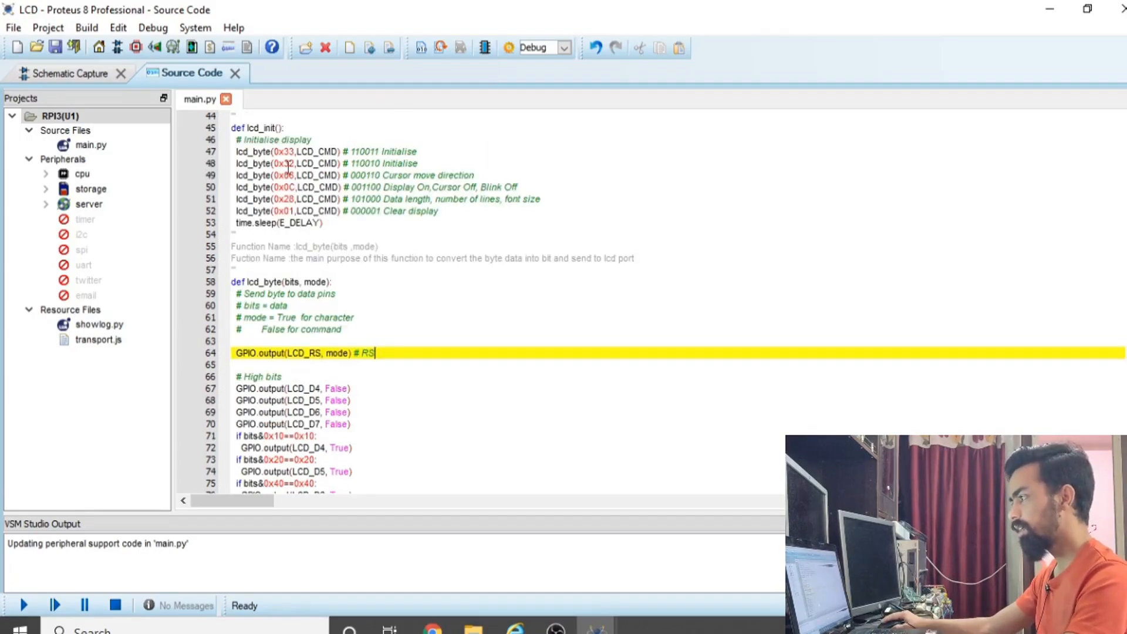
left_click(281, 151)
left_click(280, 164)
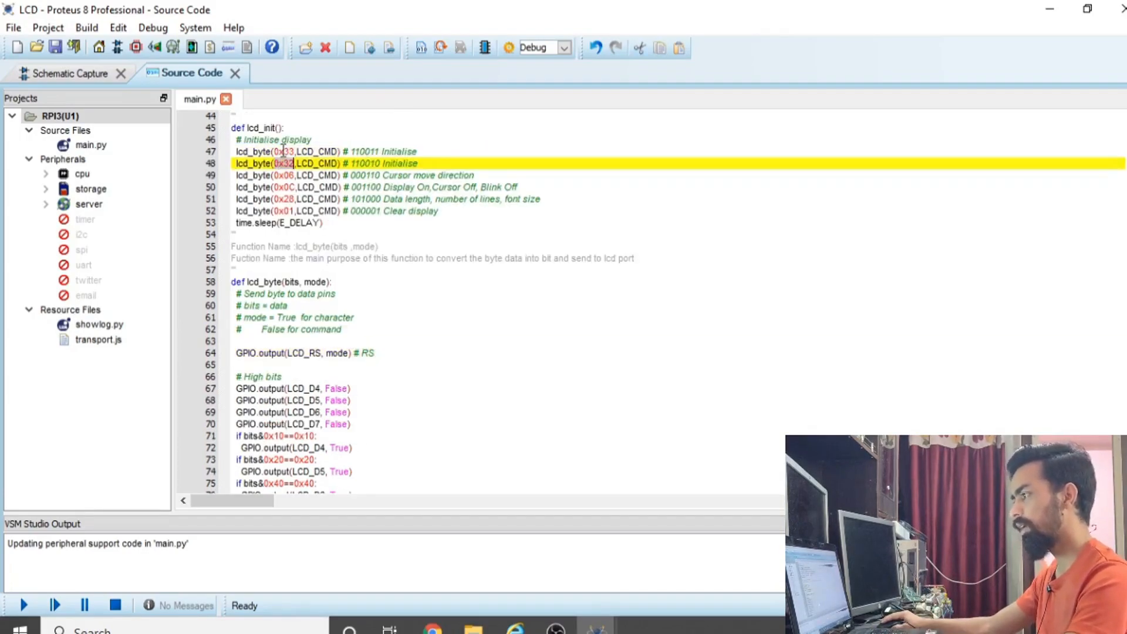
left_click(283, 152)
double_click(289, 154)
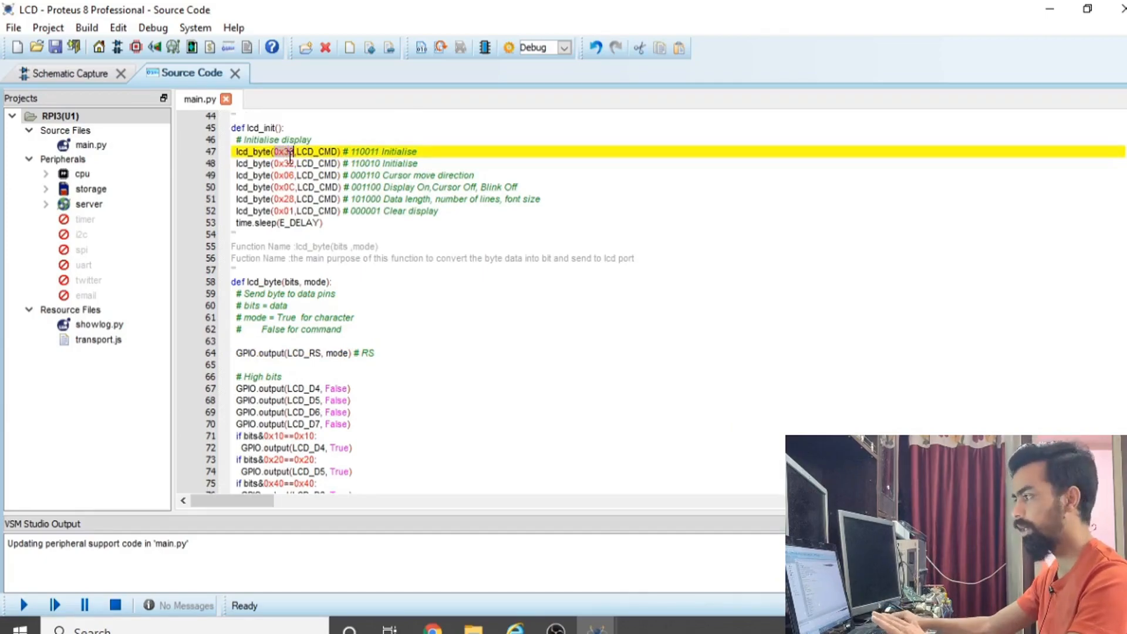
left_click(73, 74)
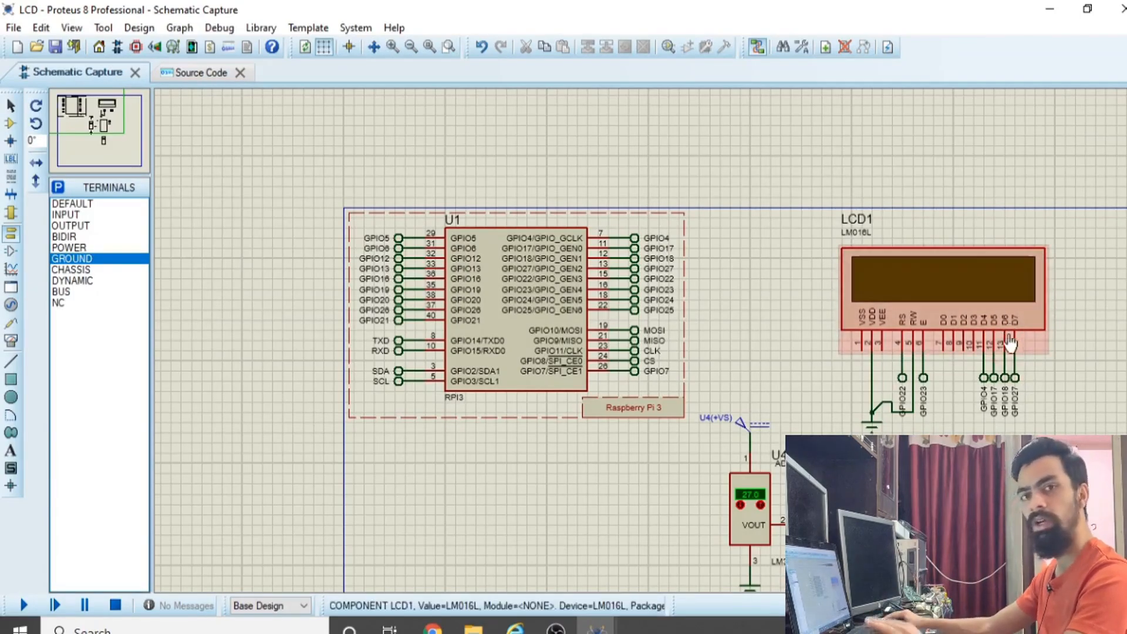
left_click(199, 75)
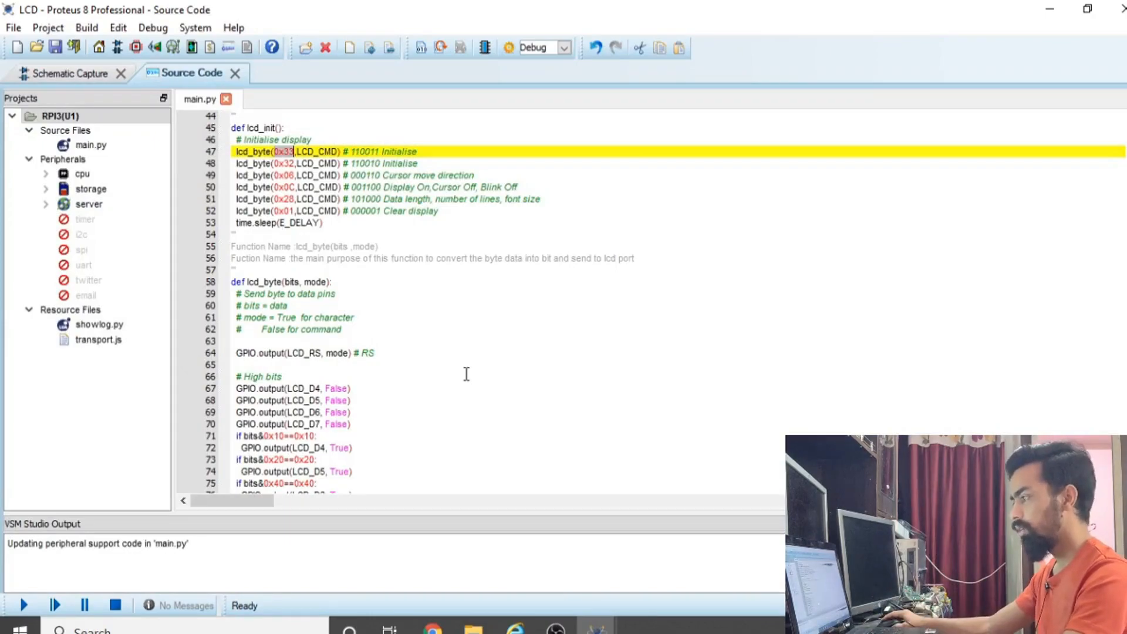
- Trace the 0x33 argument of the first lcd_byte call in lcd_init() into the lcd_byte definition
scroll(467, 376, "down", 3)
left_click(240, 272)
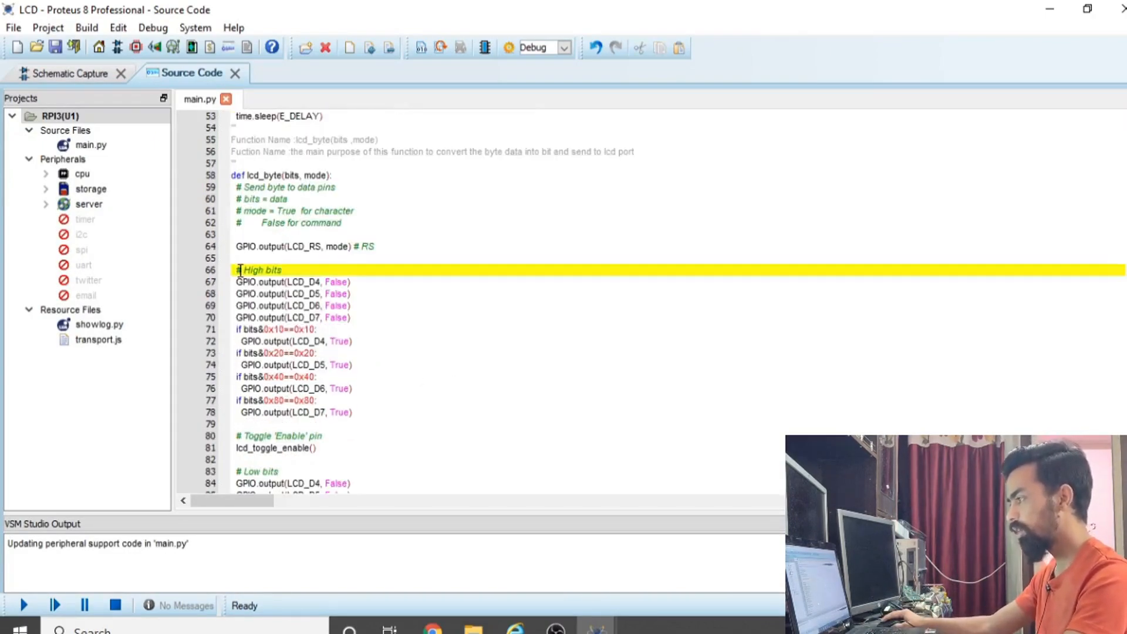
scroll(325, 151, "up", 3)
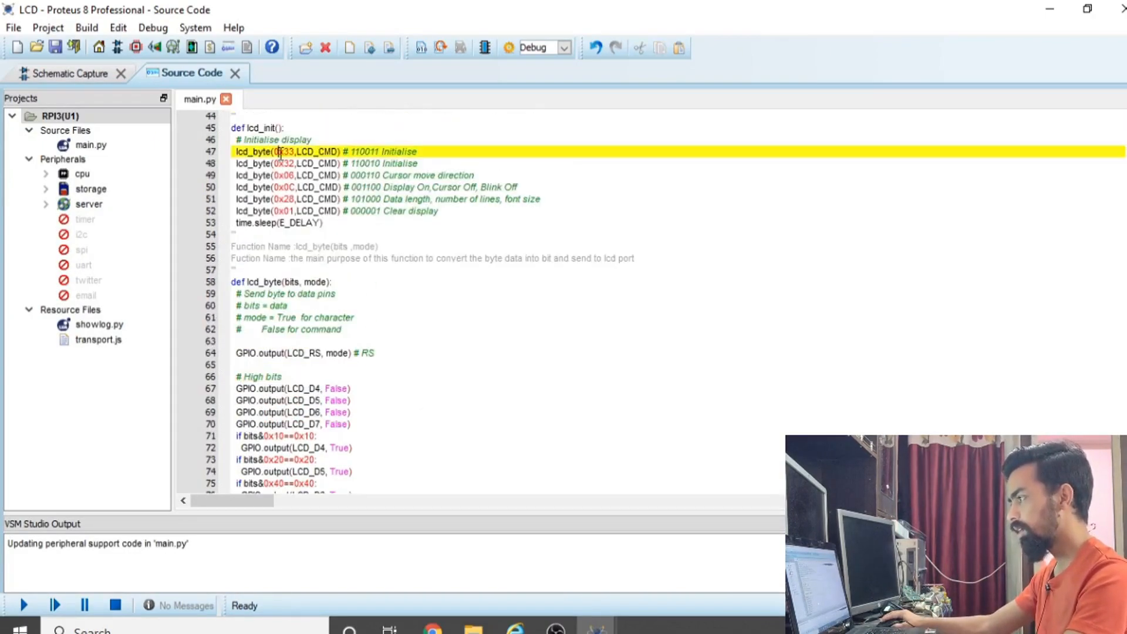
double_click(284, 151)
double_click(262, 282)
scroll(447, 351, "down", 2)
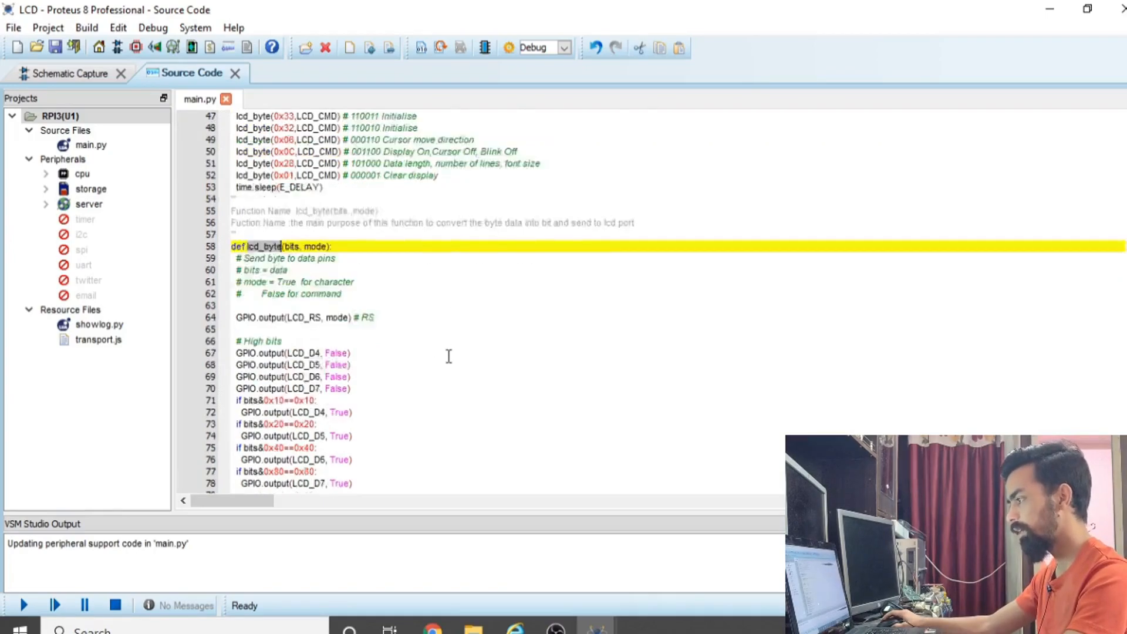
- Review the GPIO.output statement for LCD_RS in lcd_byte and its mode argument
double_click(272, 282)
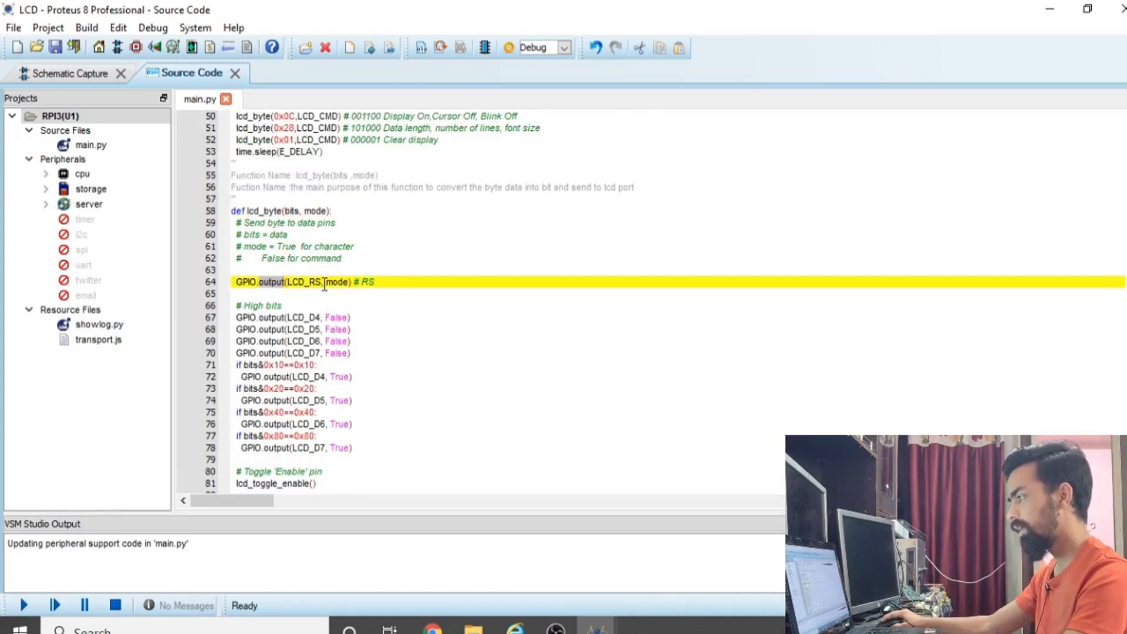
left_click(325, 282)
double_click(345, 283)
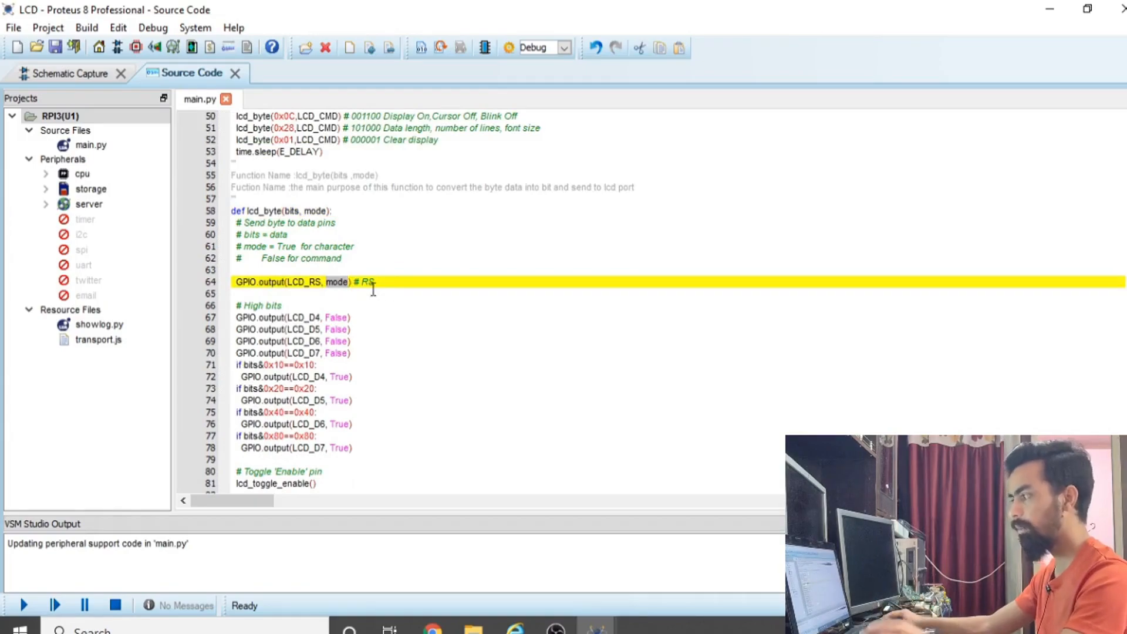
left_click_drag(395, 288, 233, 280)
- Examine the four high-bits statements in lcd_byte that output False to LCD_D4, LCD_D5, LCD_D6 and LCD_D7
left_click(259, 317)
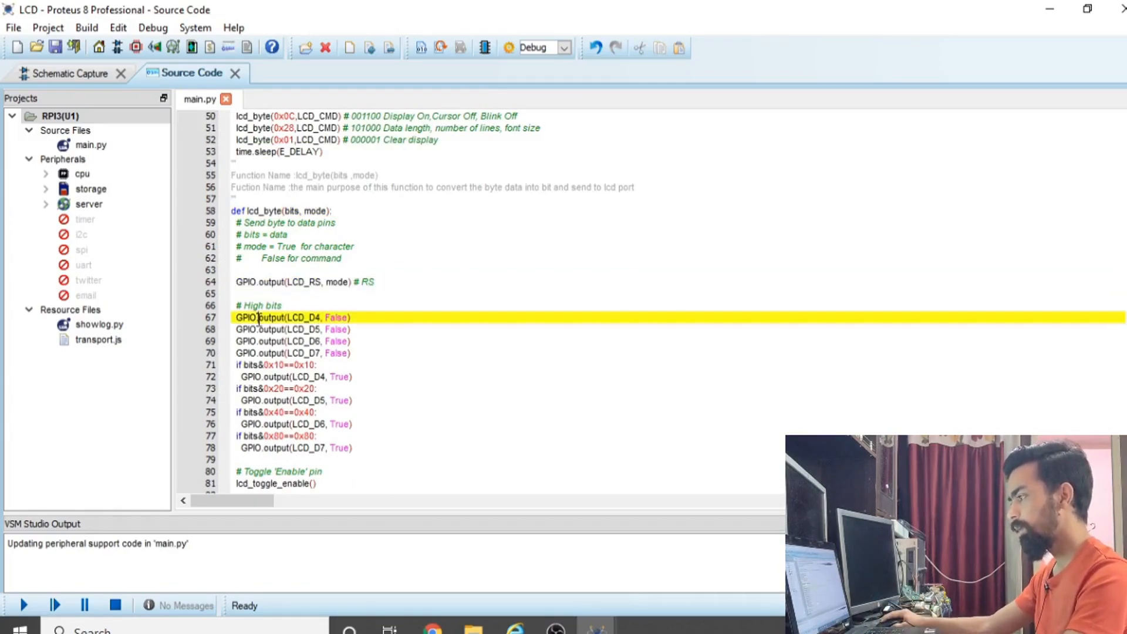
left_click(271, 329)
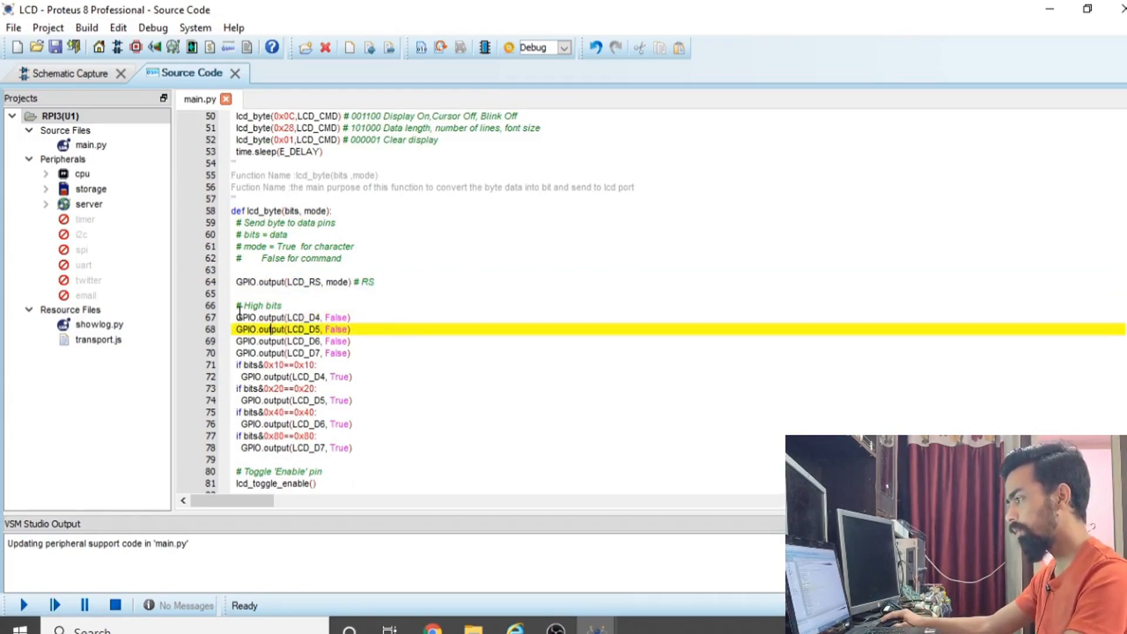
left_click_drag(236, 318, 360, 359)
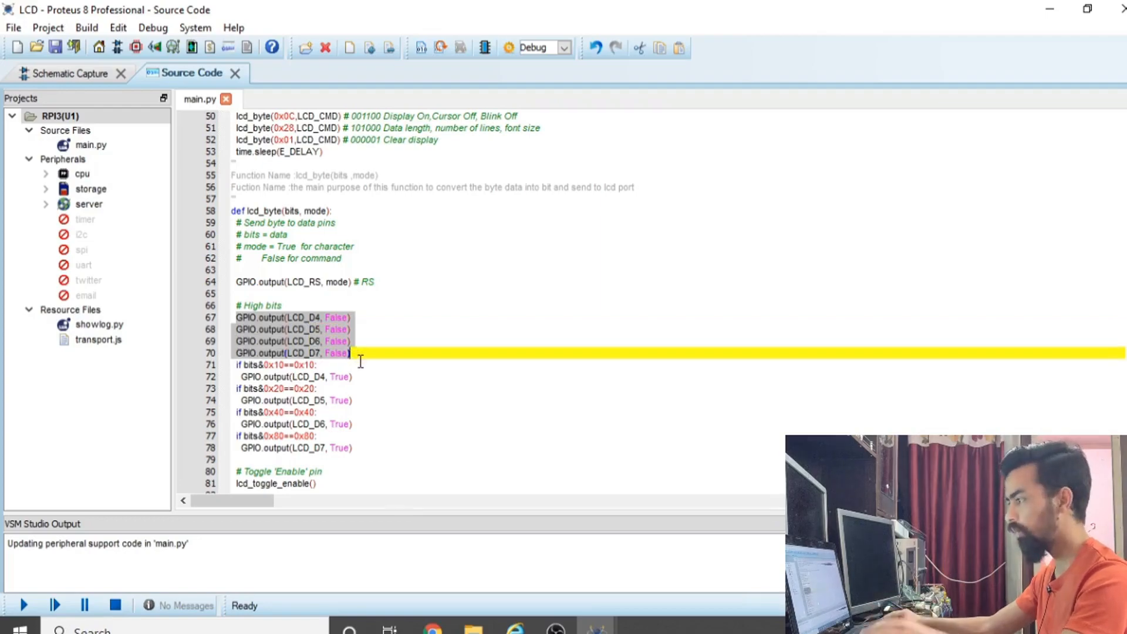
left_click(317, 320)
left_click(311, 330)
left_click(311, 342)
left_click(309, 364)
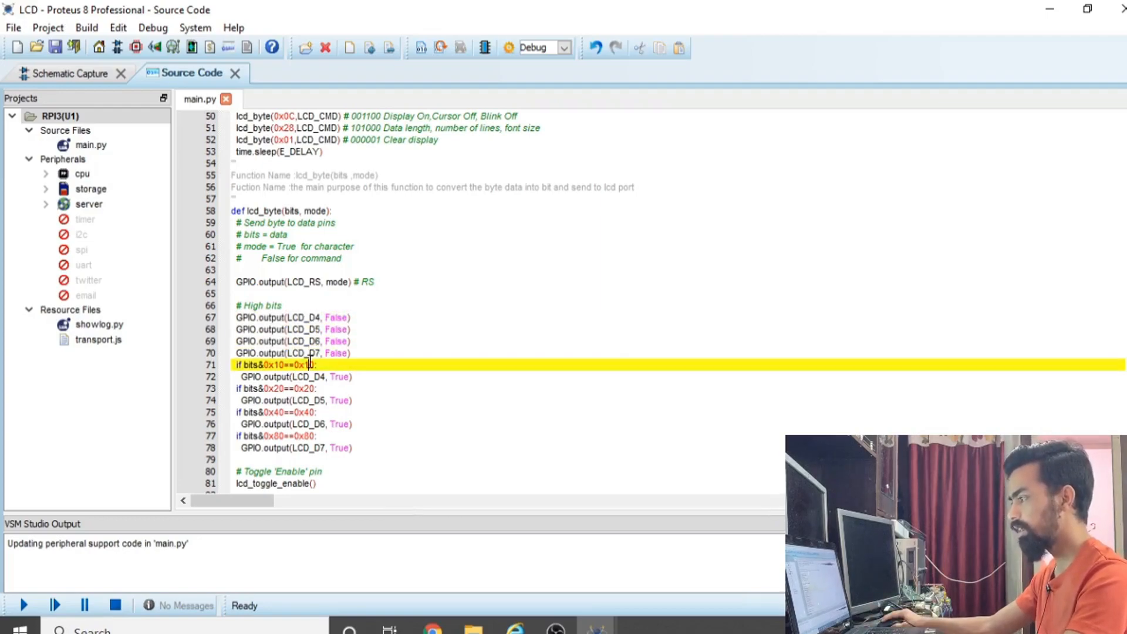
left_click(339, 328)
left_click(339, 354)
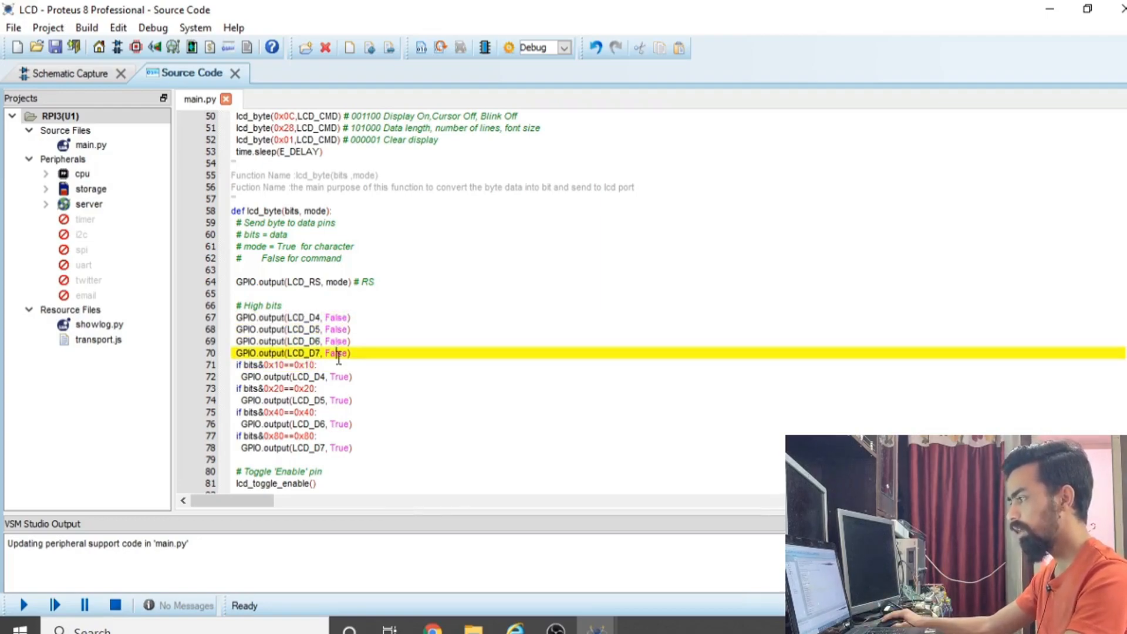
left_click(335, 322)
left_click_drag(363, 352, 217, 319)
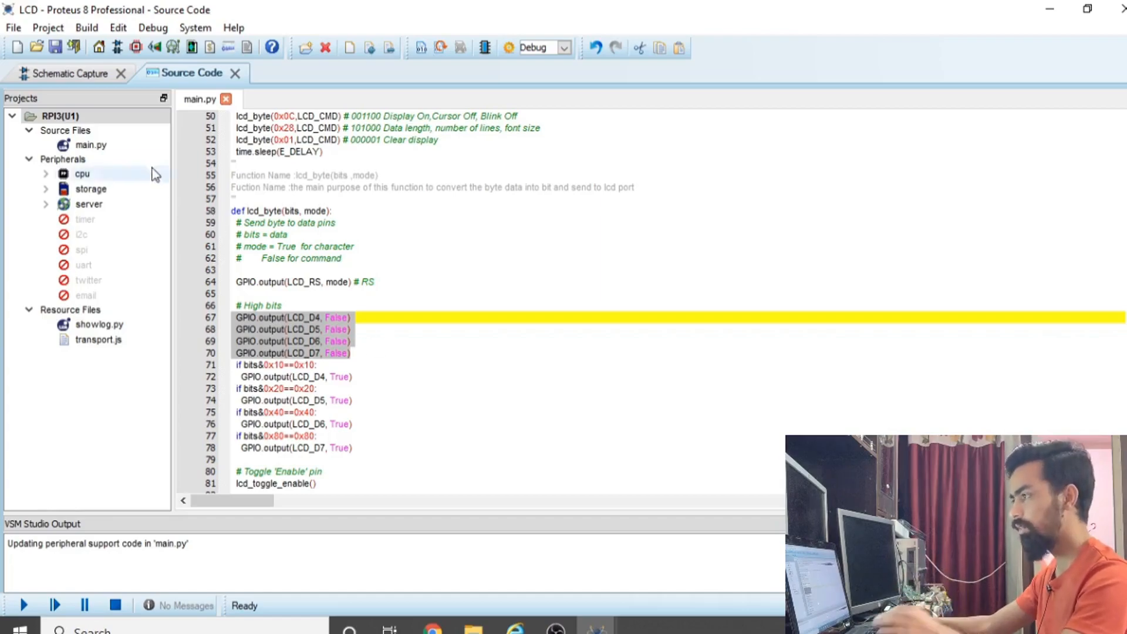
left_click(449, 343)
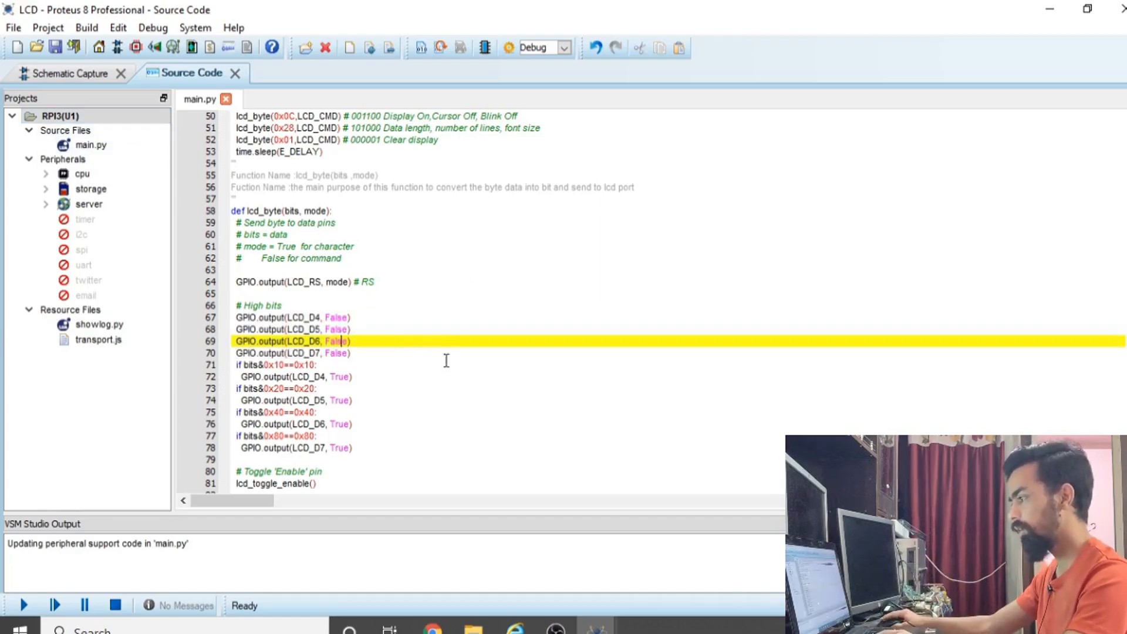
- Examine each part of the bits&0x10==0x10 condition under the high bits in lcd_byte
left_click(242, 363)
double_click(247, 365)
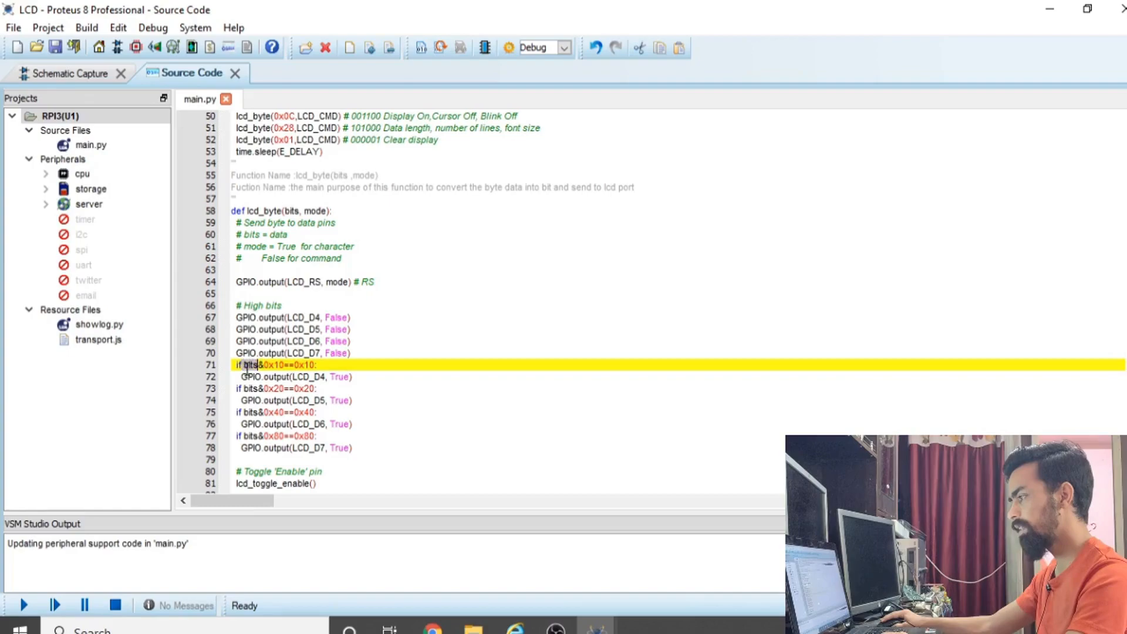
left_click_drag(263, 364, 284, 364)
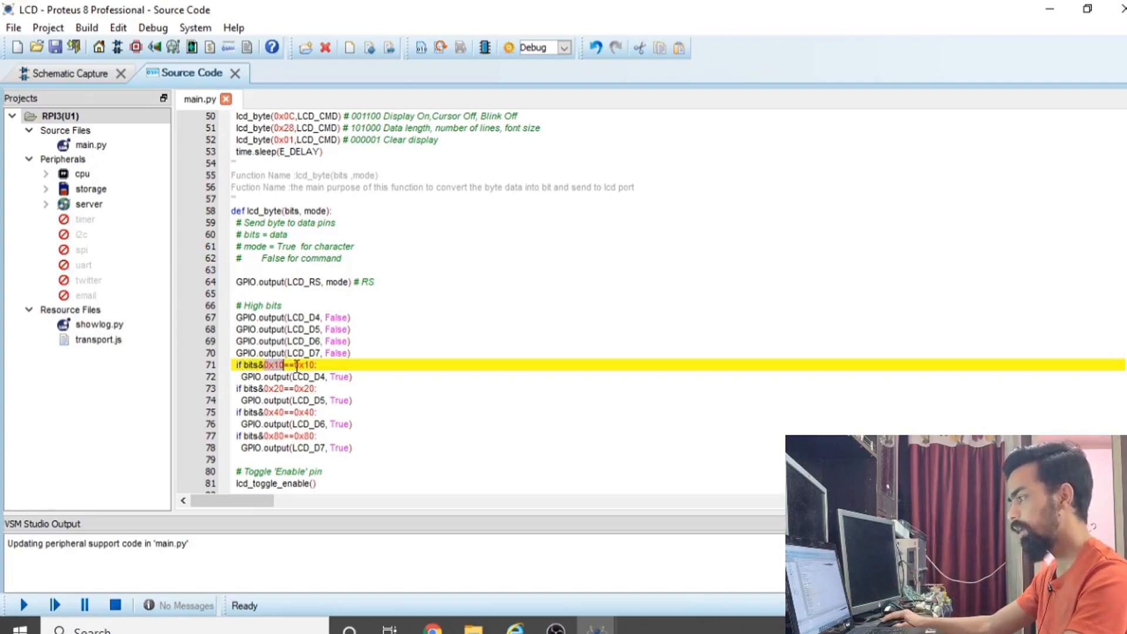
double_click(309, 365)
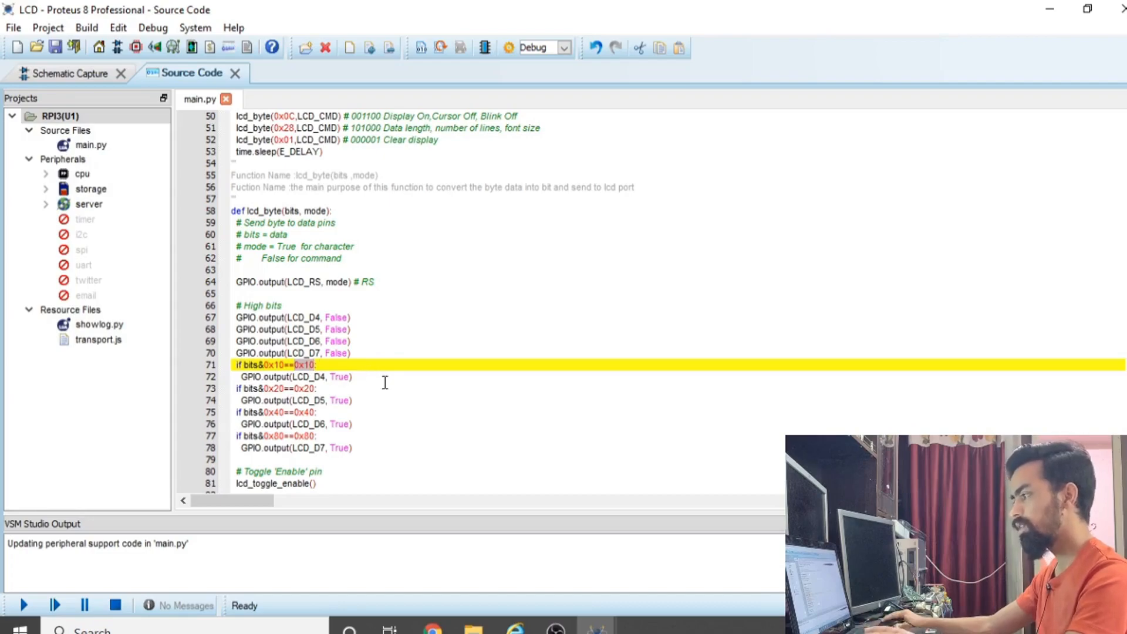
scroll(295, 250, "up", 2)
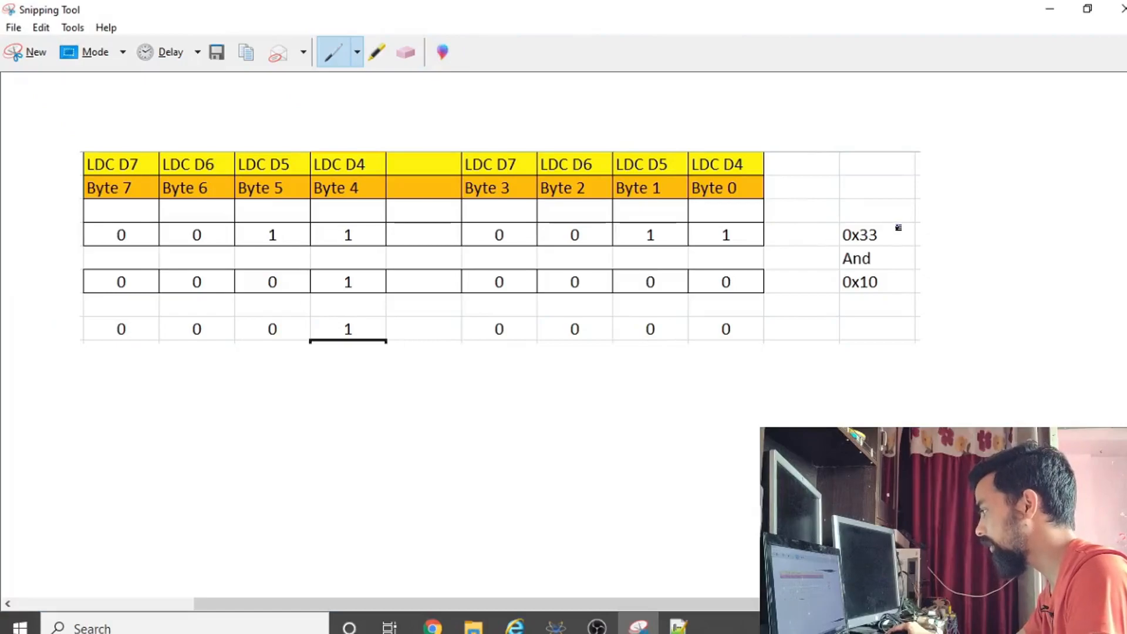
- Mark the 0x33 row and both groups of D7–D4 headings in the snipped bit table with the pen, and erase the marks
left_click_drag(899, 233, 946, 233)
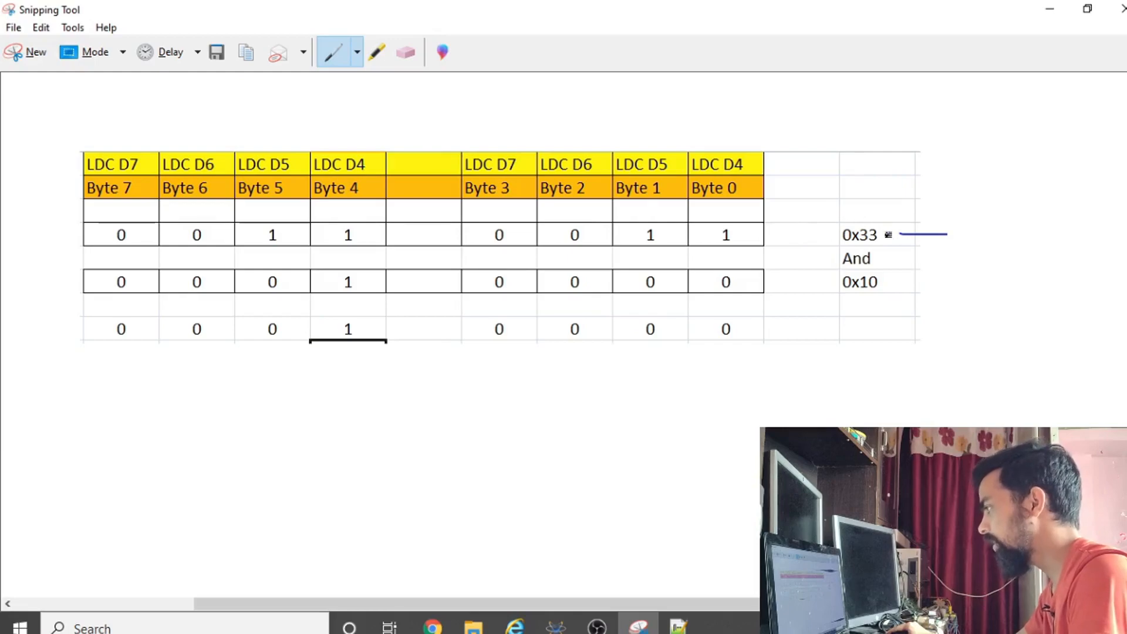
mouse_move(55, 139)
left_mouse_down()
mouse_move(422, 185)
mouse_move(427, 212)
left_mouse_up()
mouse_move(461, 133)
left_mouse_down()
mouse_move(607, 136)
mouse_move(777, 215)
mouse_move(546, 223)
left_mouse_up()
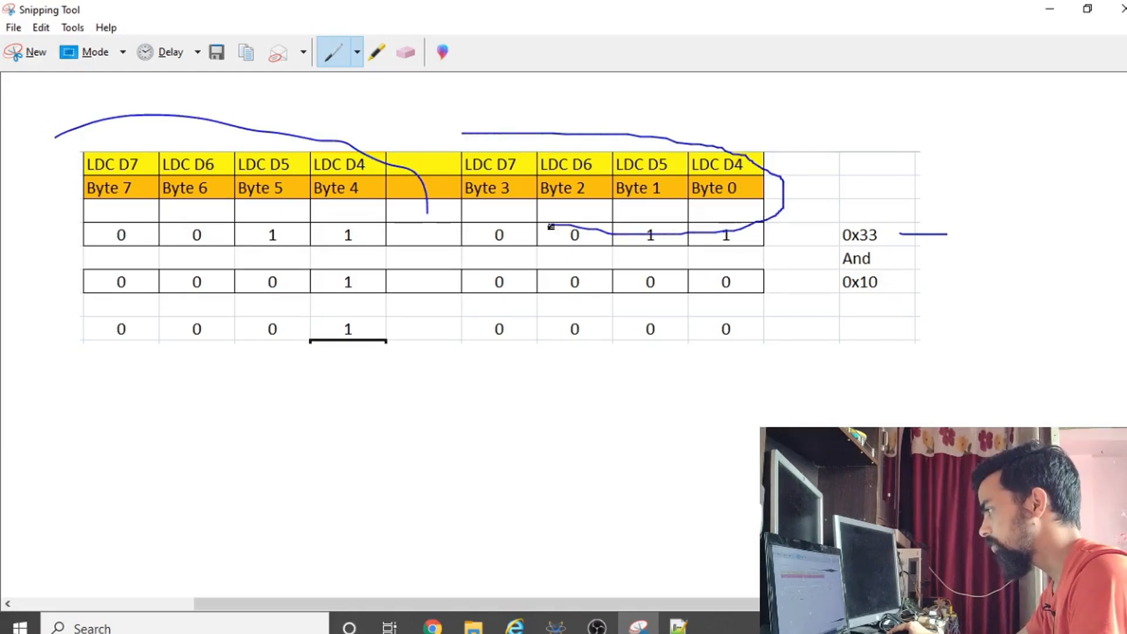
mouse_move(155, 133)
left_mouse_down()
mouse_move(74, 154)
mouse_move(92, 210)
left_mouse_up()
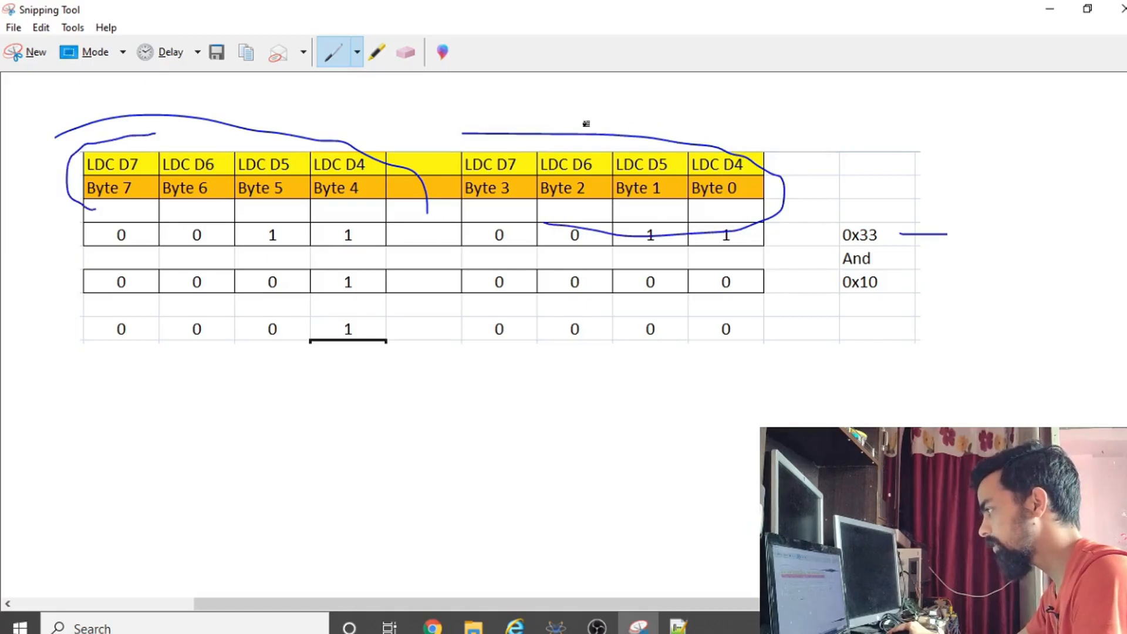
left_click_drag(646, 136, 754, 155)
left_click(406, 53)
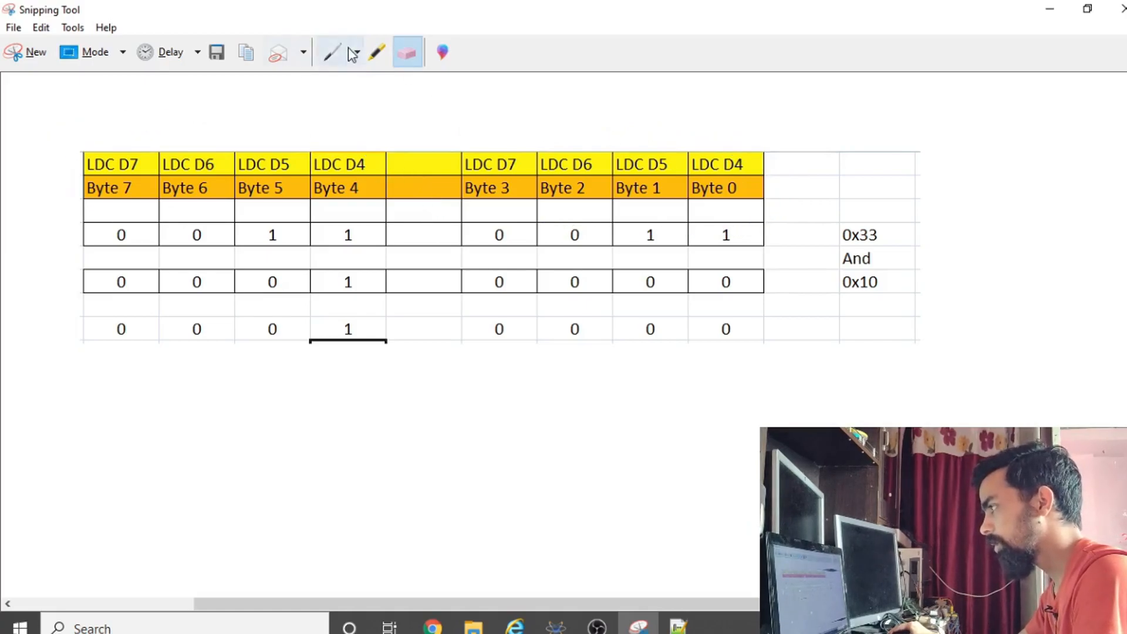
- Draw pen marks above the Byte 4 and Byte 5 column headings of the bit table
left_click(340, 53)
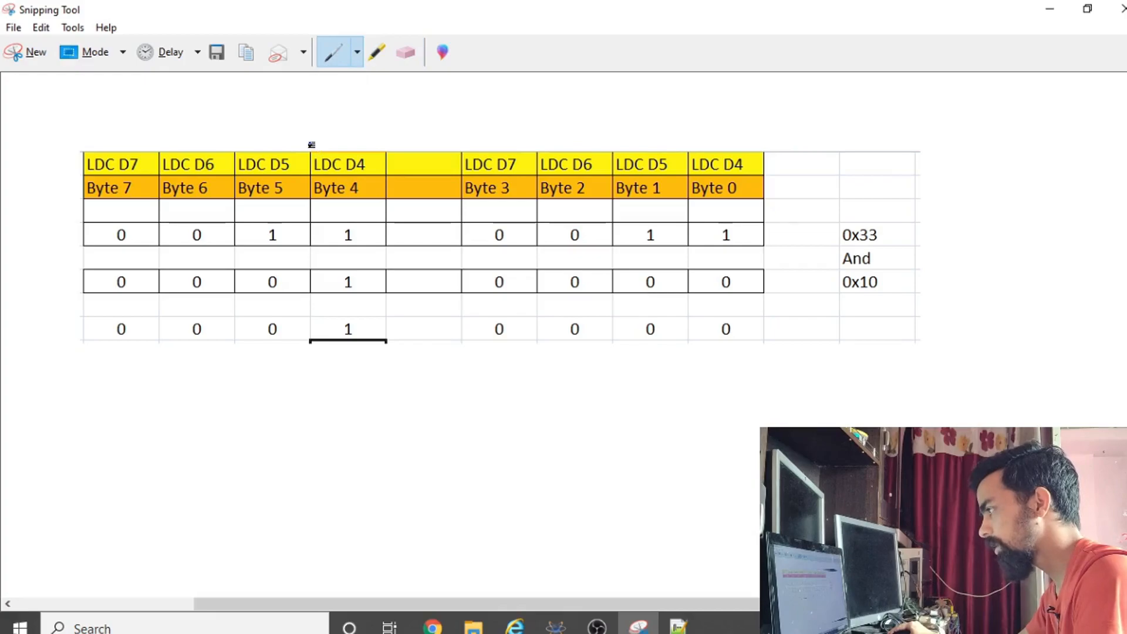
left_click_drag(311, 144, 381, 145)
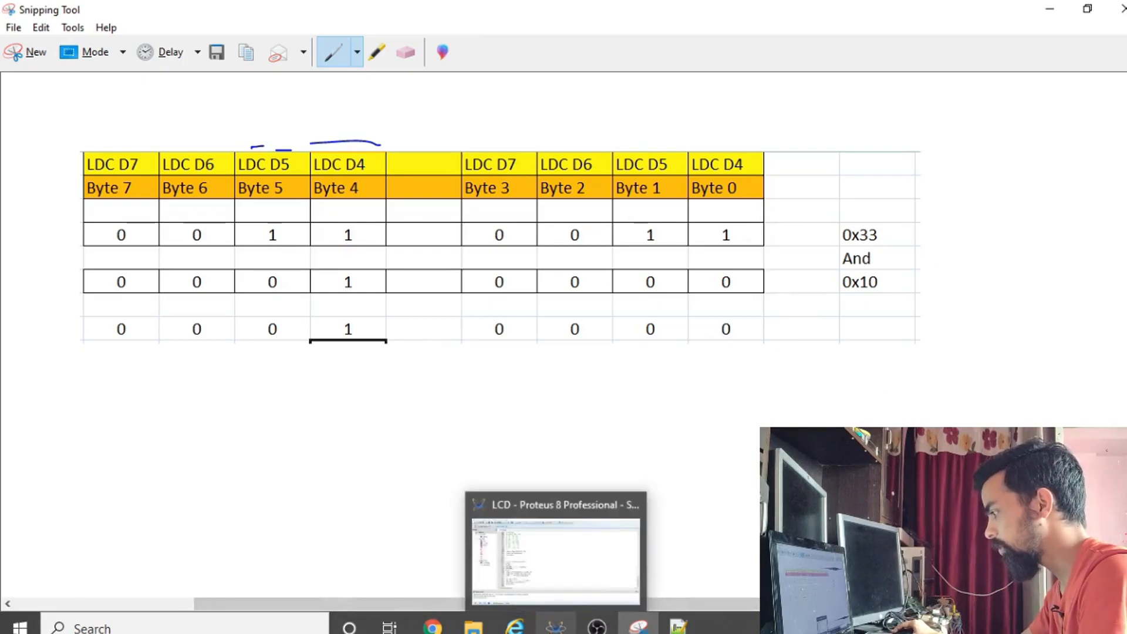
- Switch to the Proteus source code and match the 0x33 command to the bits and mode parameters of lcd_byte
left_click(555, 625)
double_click(285, 152)
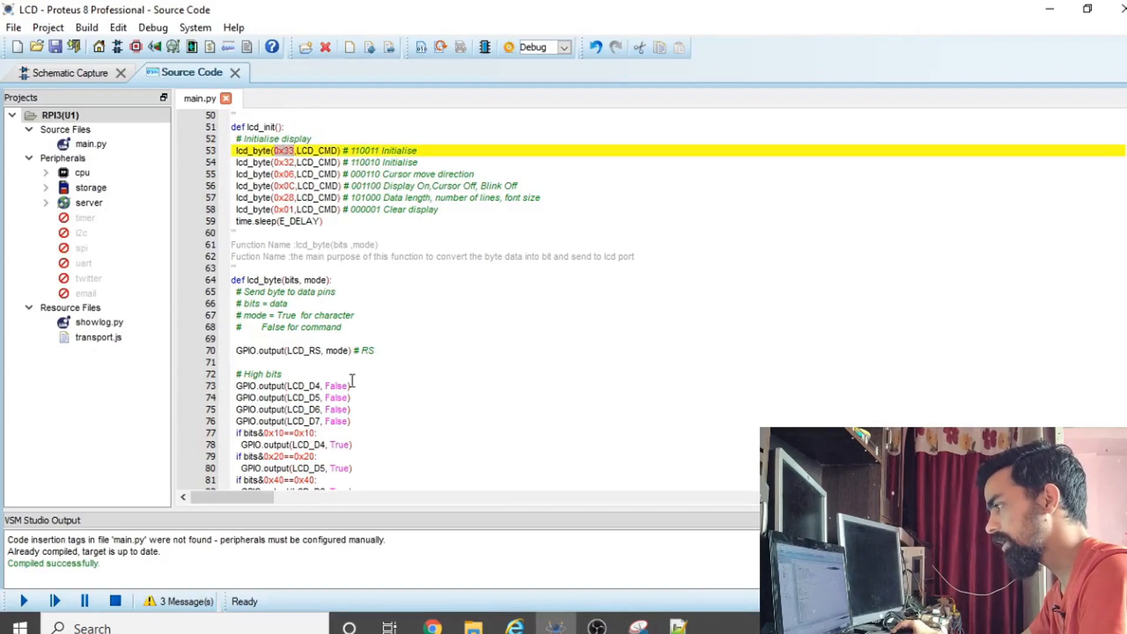
double_click(265, 281)
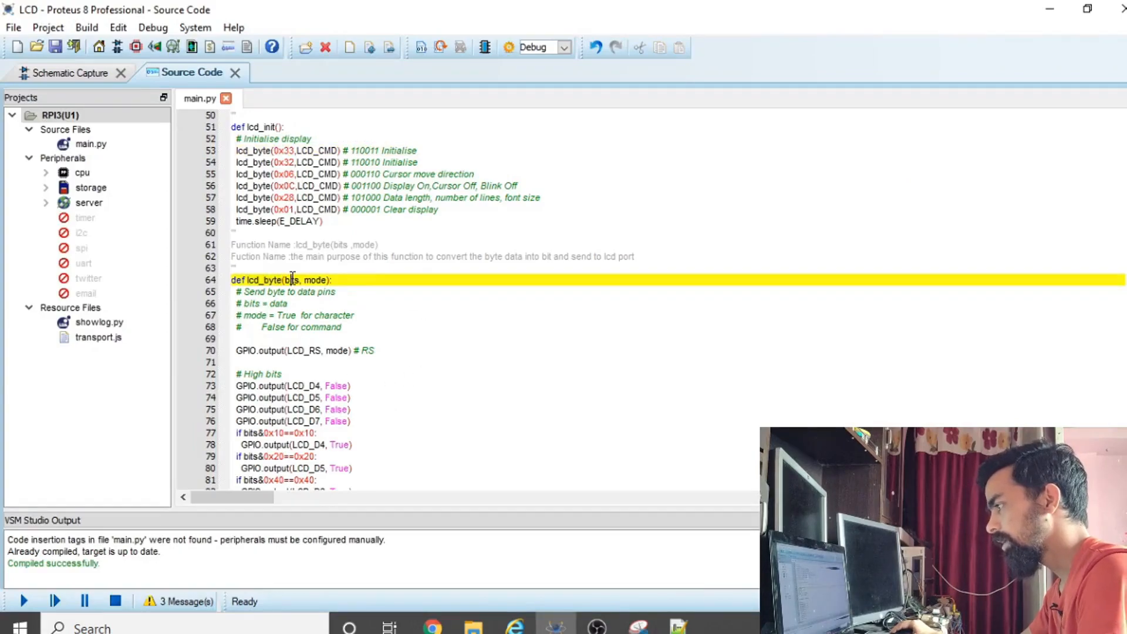
double_click(292, 280)
double_click(314, 280)
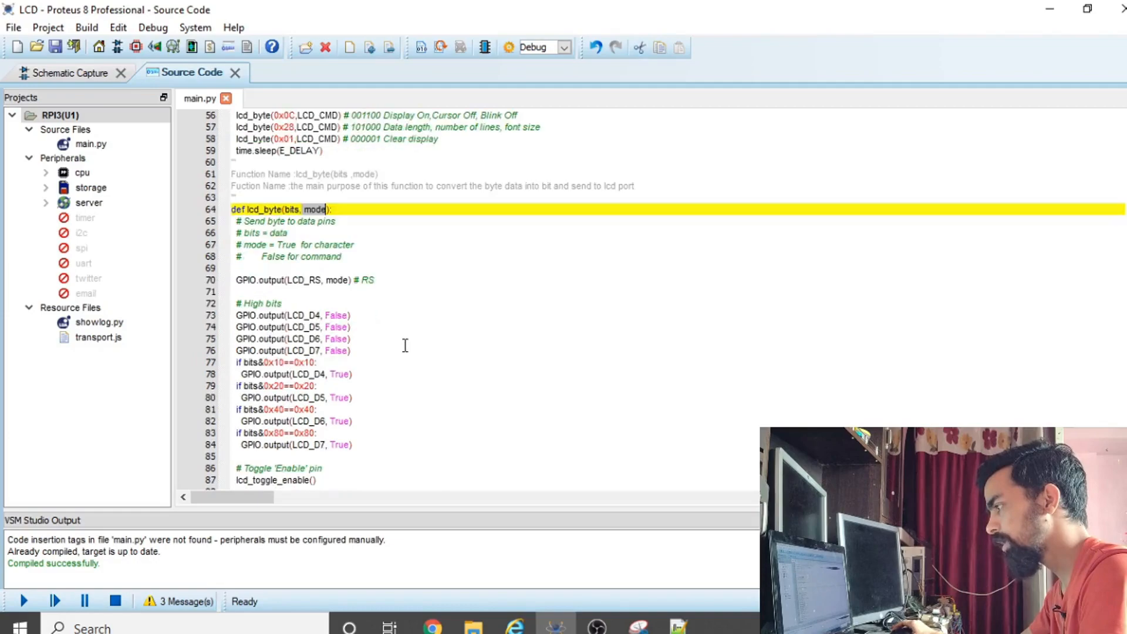
- Review the RS output statement in lcd_byte again, checking its LCD_RS and mode arguments
scroll(410, 325, "down", 2)
double_click(245, 276)
double_click(287, 295)
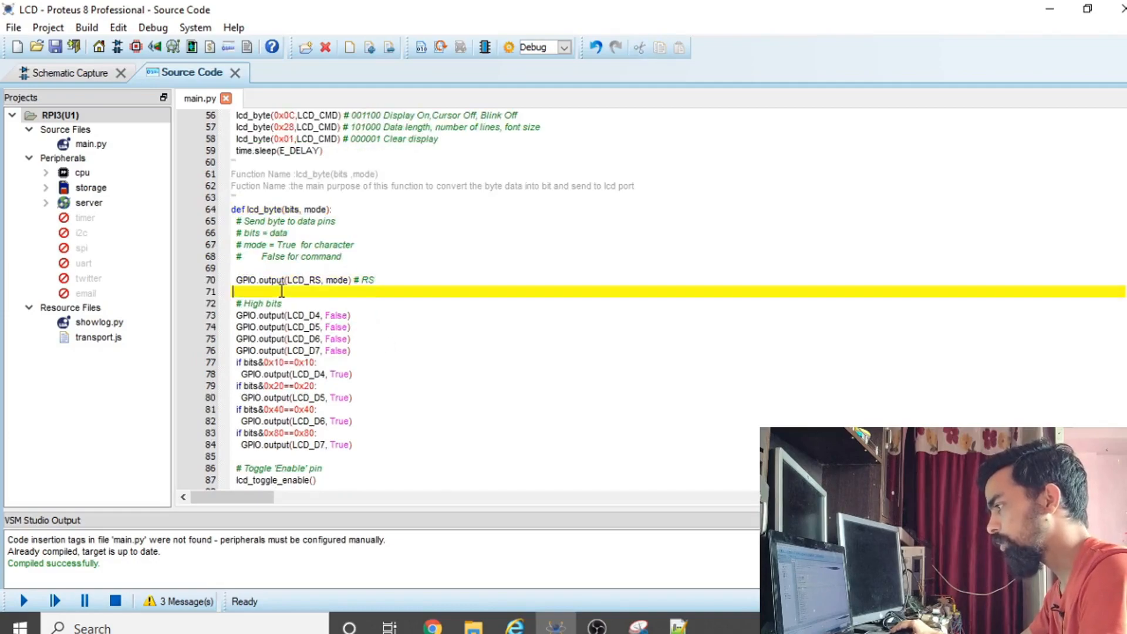
double_click(301, 281)
double_click(337, 281)
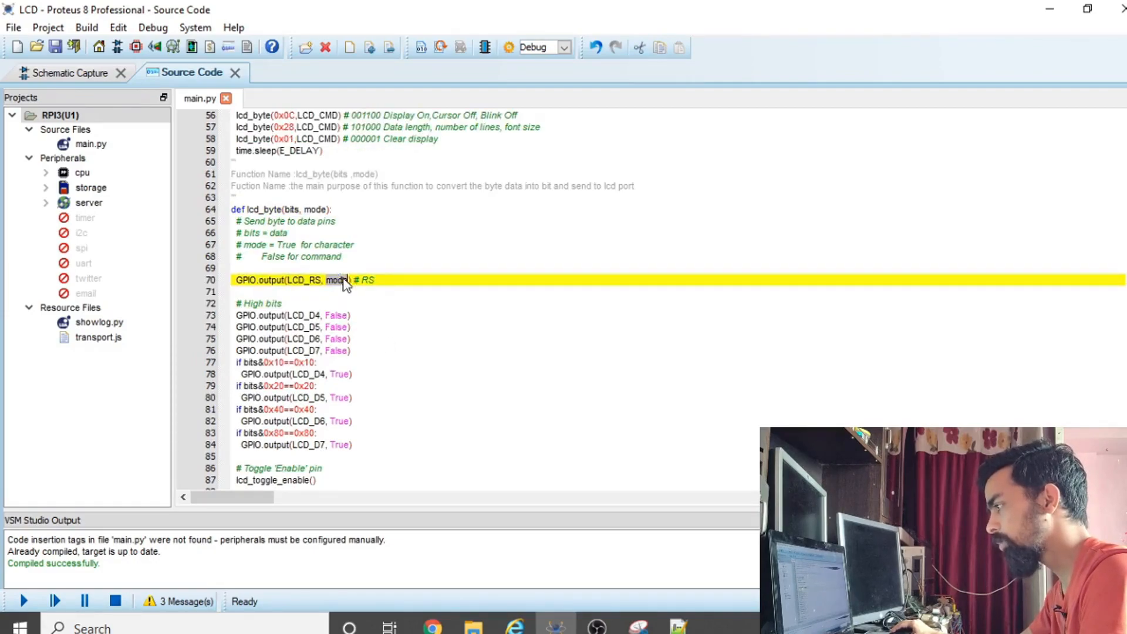
left_click(337, 281)
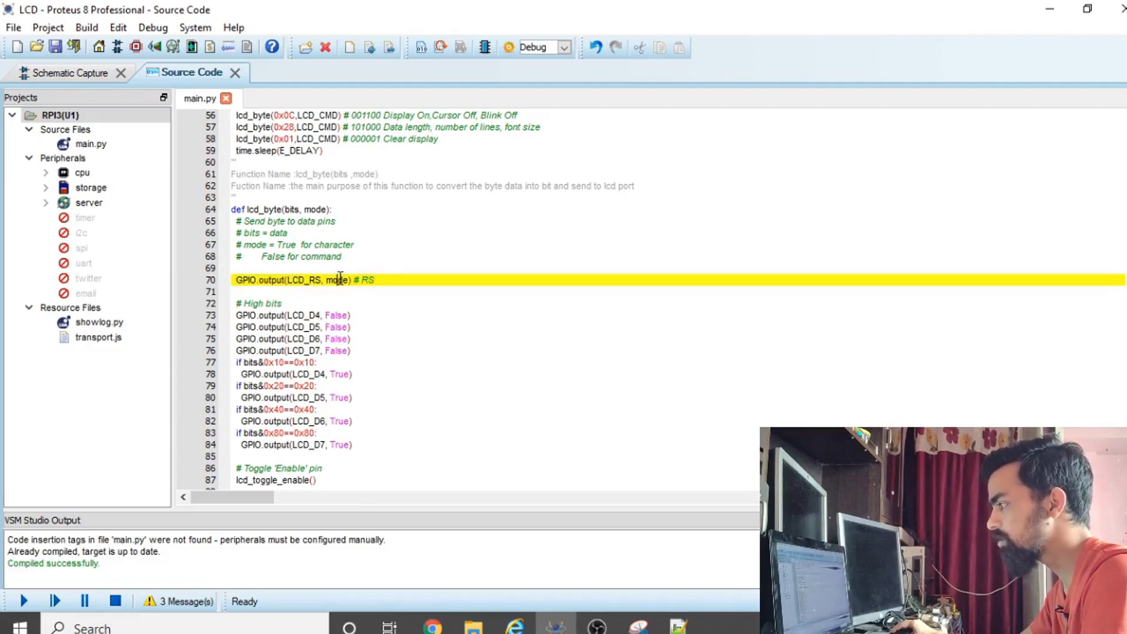
scroll(339, 312, "down", 1)
double_click(302, 245)
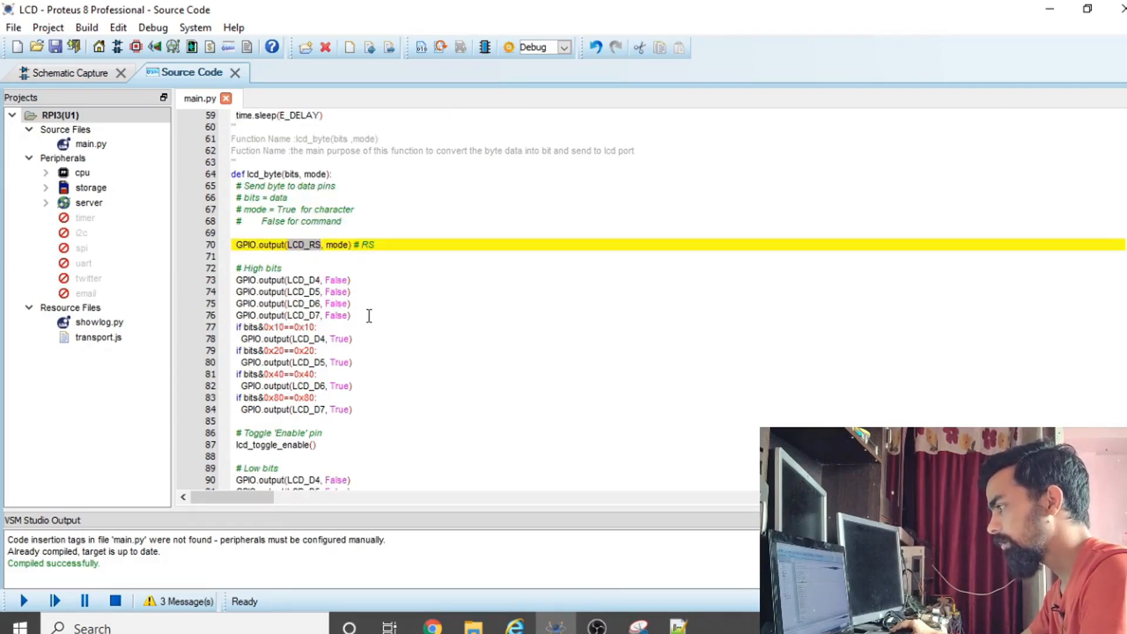
- Review the False outputs for LCD_D4 to LCD_D7 and the bits&0x10==0x10 check that sets LCD_D4 to True
left_click_drag(367, 315, 212, 284)
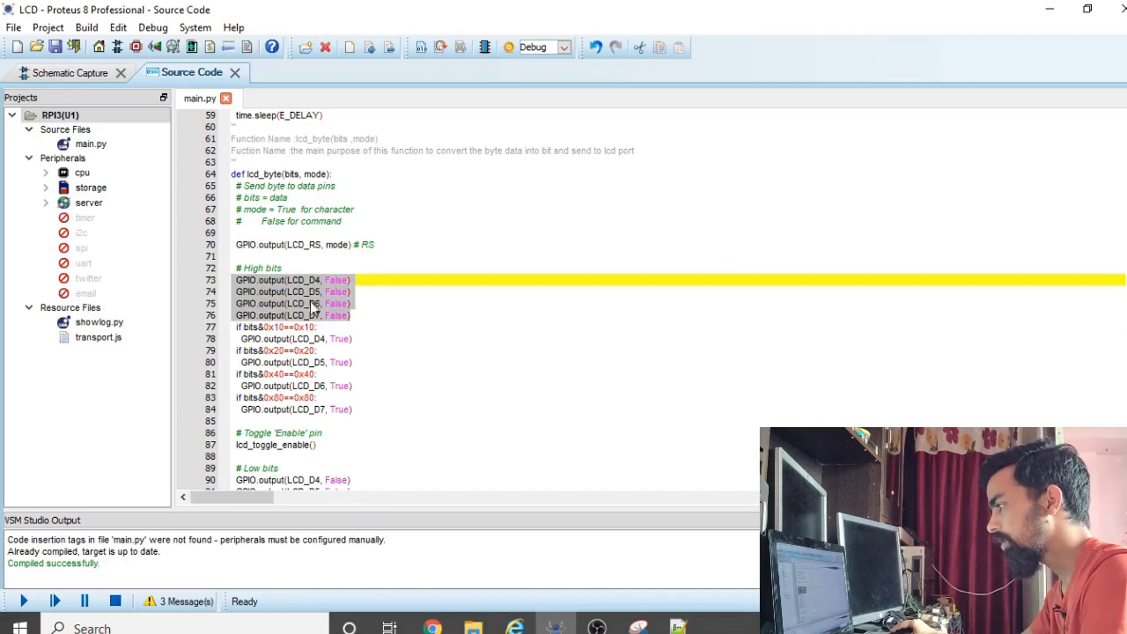
left_click(358, 317)
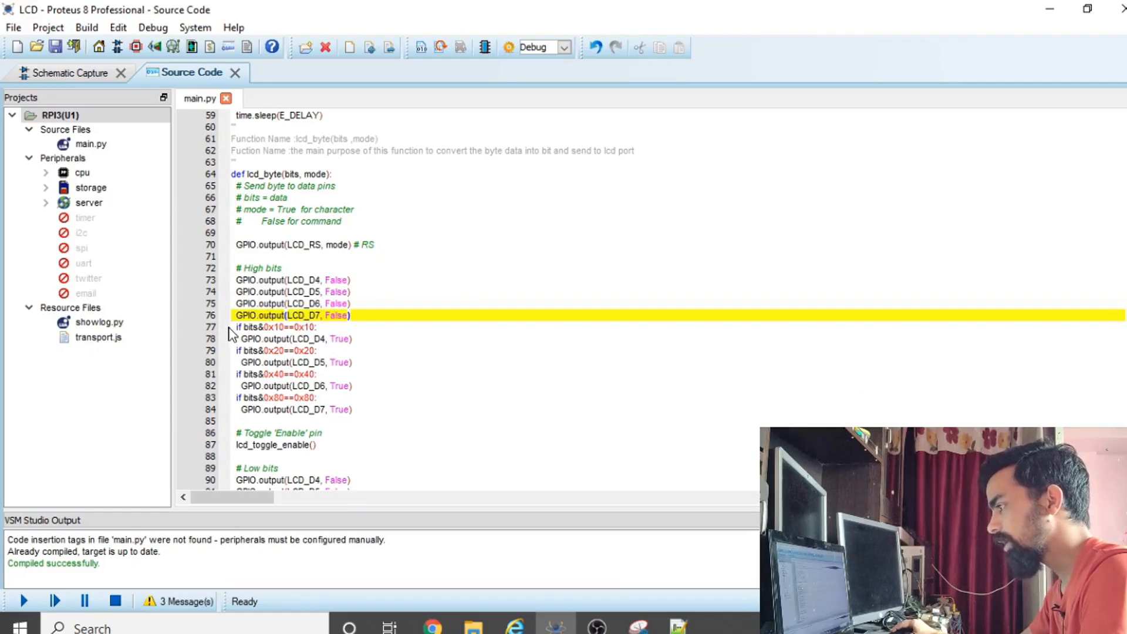
left_click(245, 327)
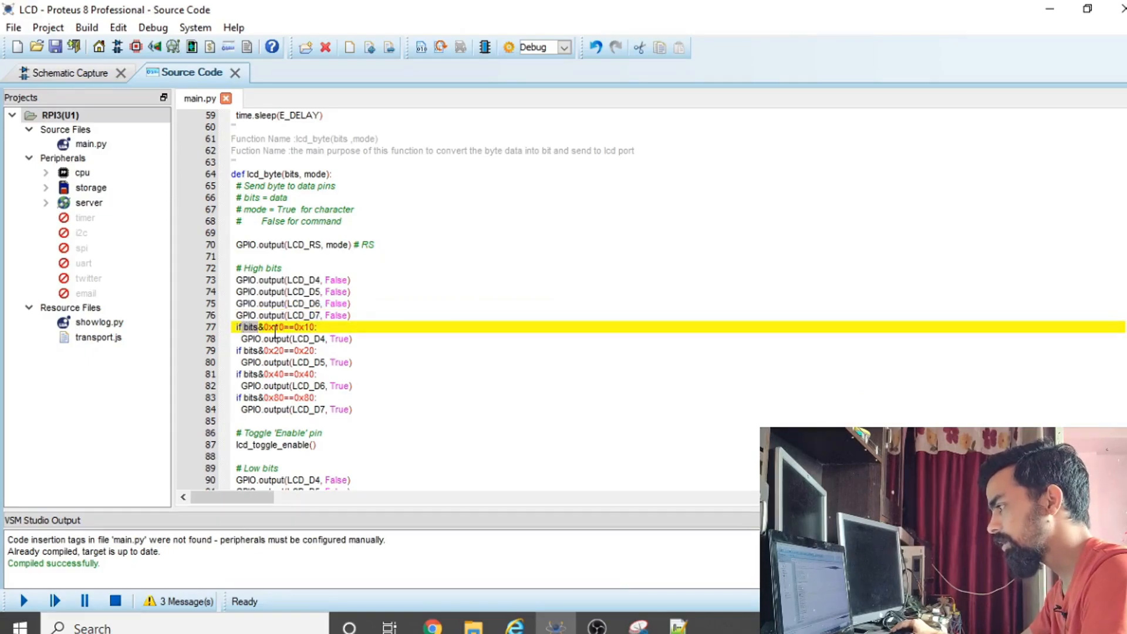
left_click_drag(264, 328, 210, 327)
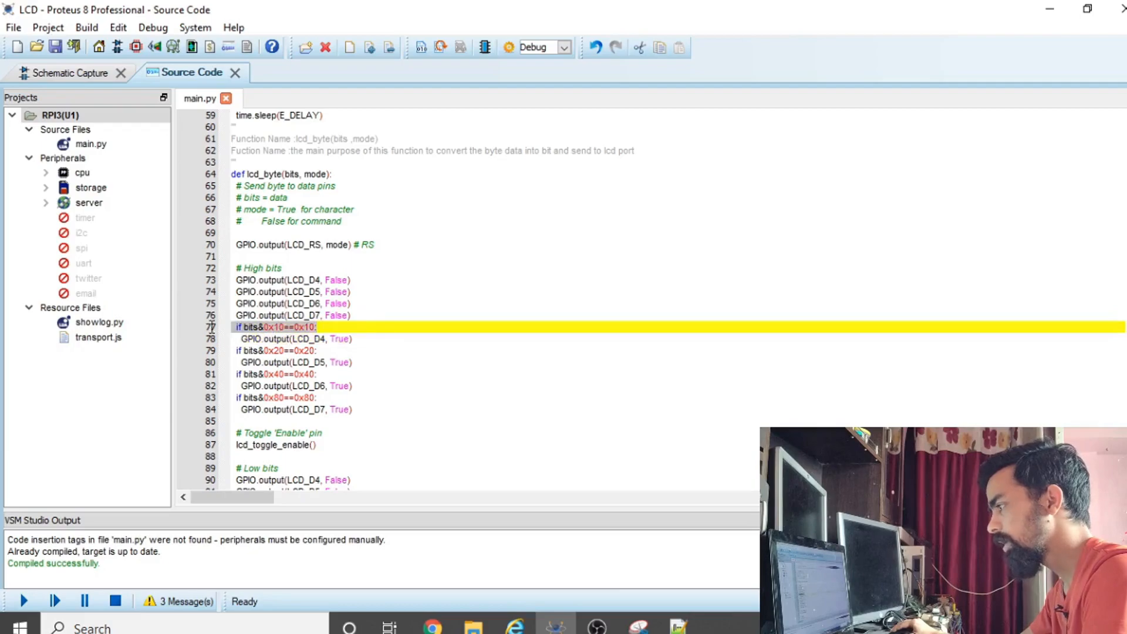
left_click(311, 339)
double_click(310, 339)
double_click(339, 339)
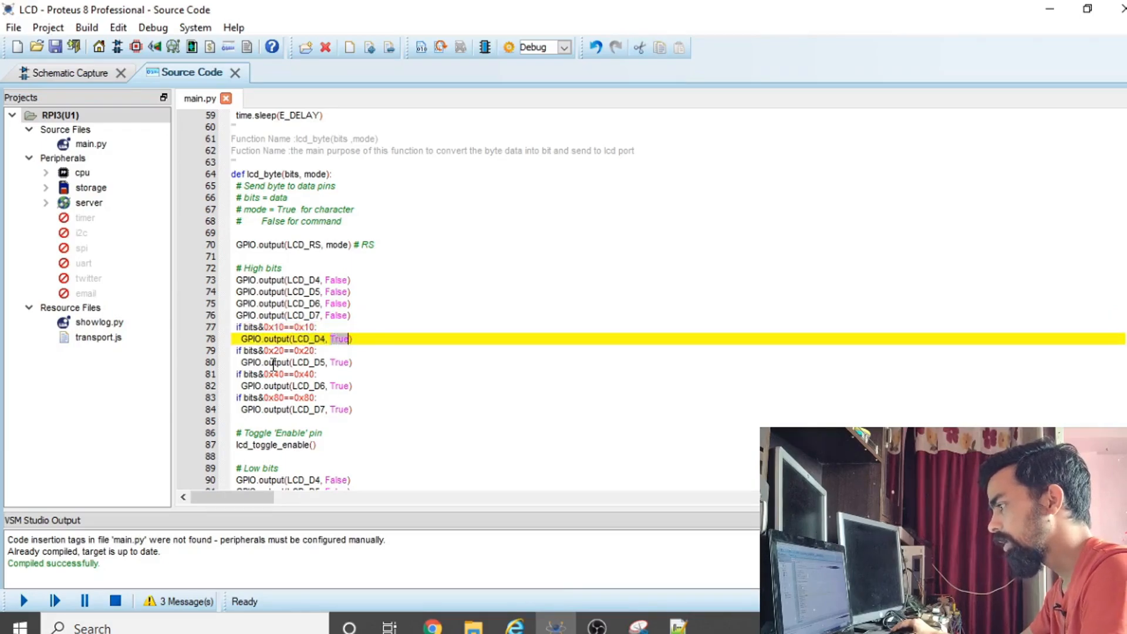
left_click(314, 338)
left_click_drag(319, 327, 306, 326)
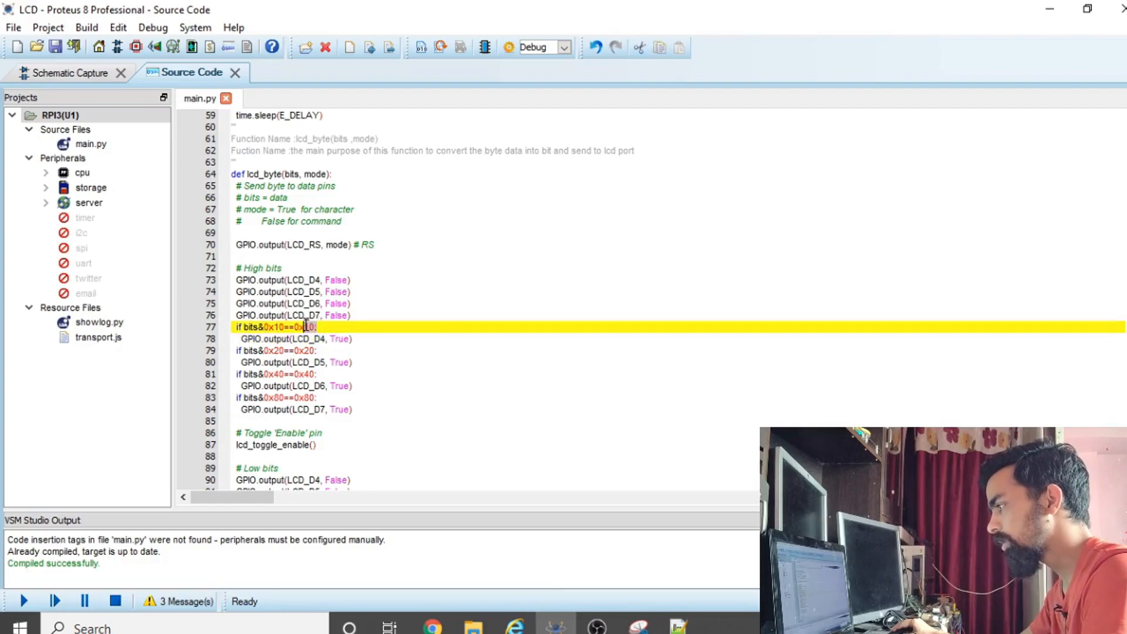
- Review the LCD_D4 False output and the bits&0x20==0x20 check that sets LCD_D5 to True
left_click(336, 282)
double_click(336, 280)
left_click_drag(352, 280, 169, 286)
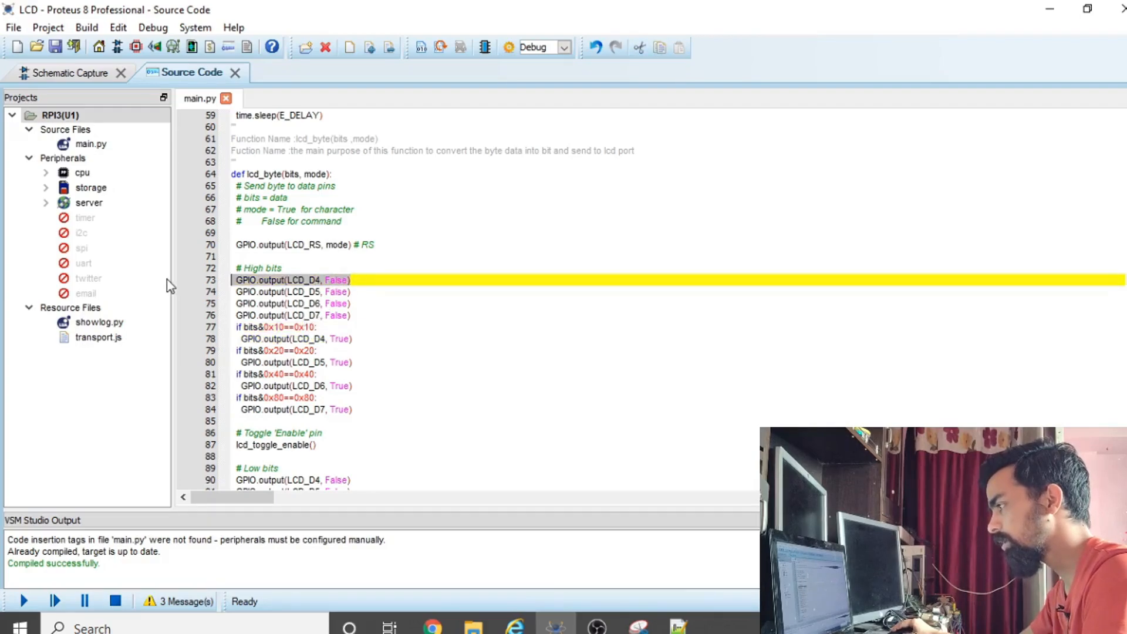
left_click_drag(254, 352, 280, 352)
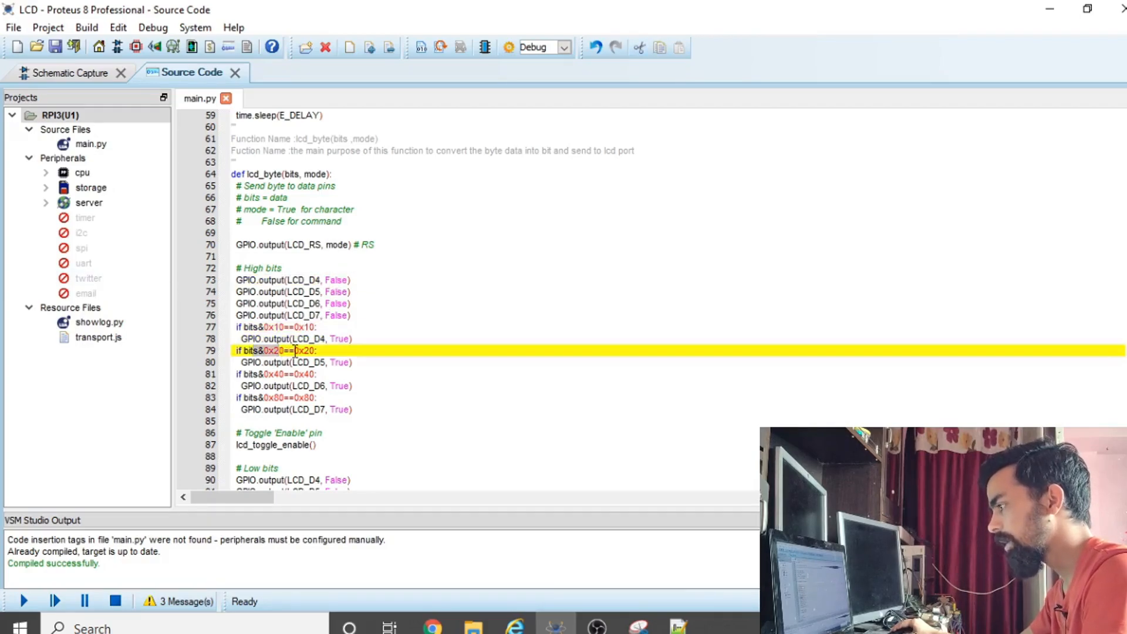
left_click(330, 350)
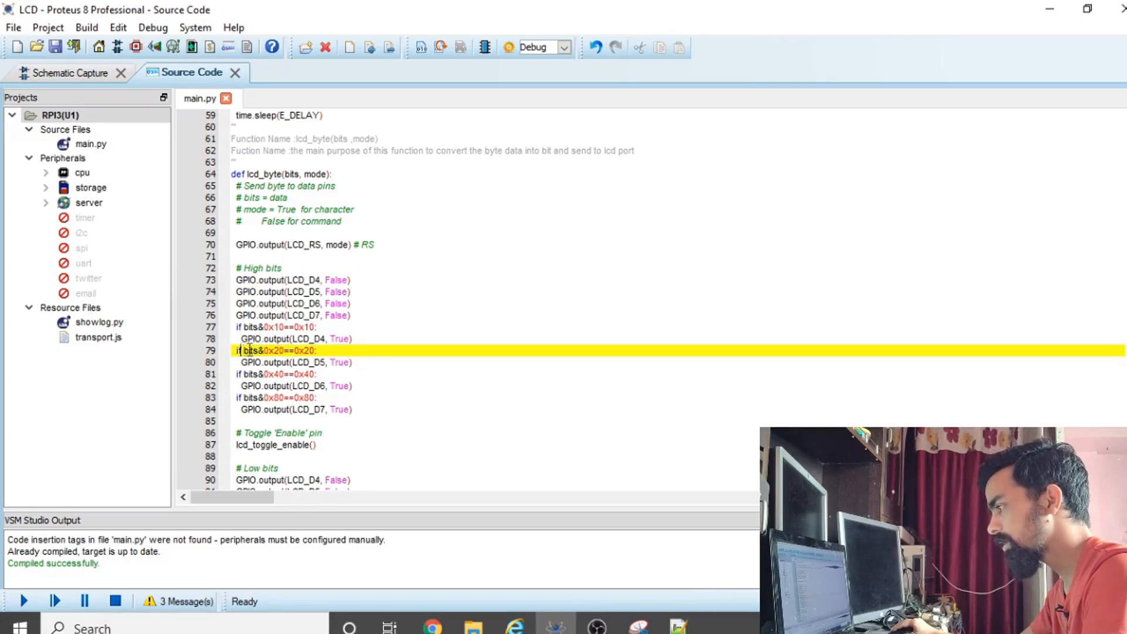
left_click(349, 362)
left_click_drag(349, 362, 328, 361)
double_click(311, 362)
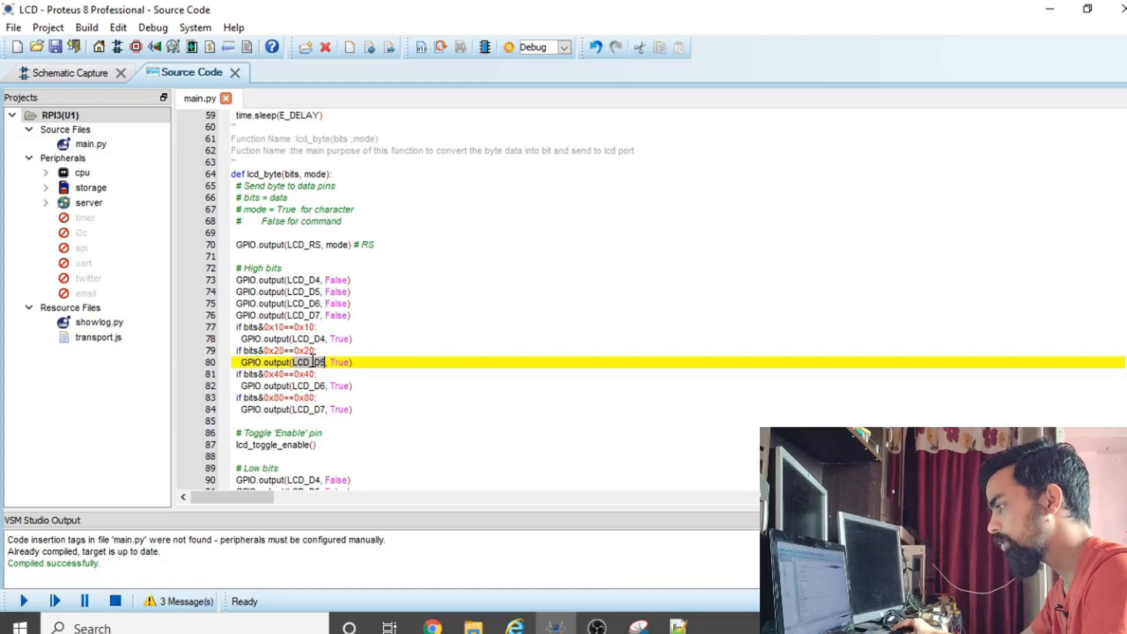
- Examine the 0x40 and 0x80 mask checks in the high bits section with their LCD_D6 and LCD_D7 True outputs
left_click(242, 374)
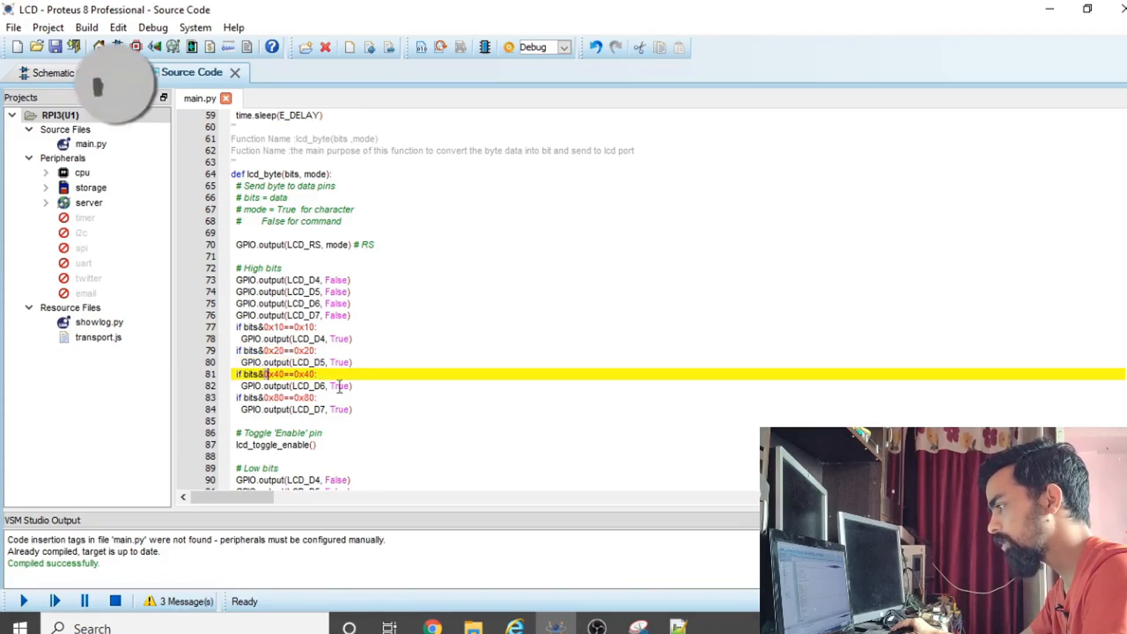
double_click(309, 386)
double_click(342, 385)
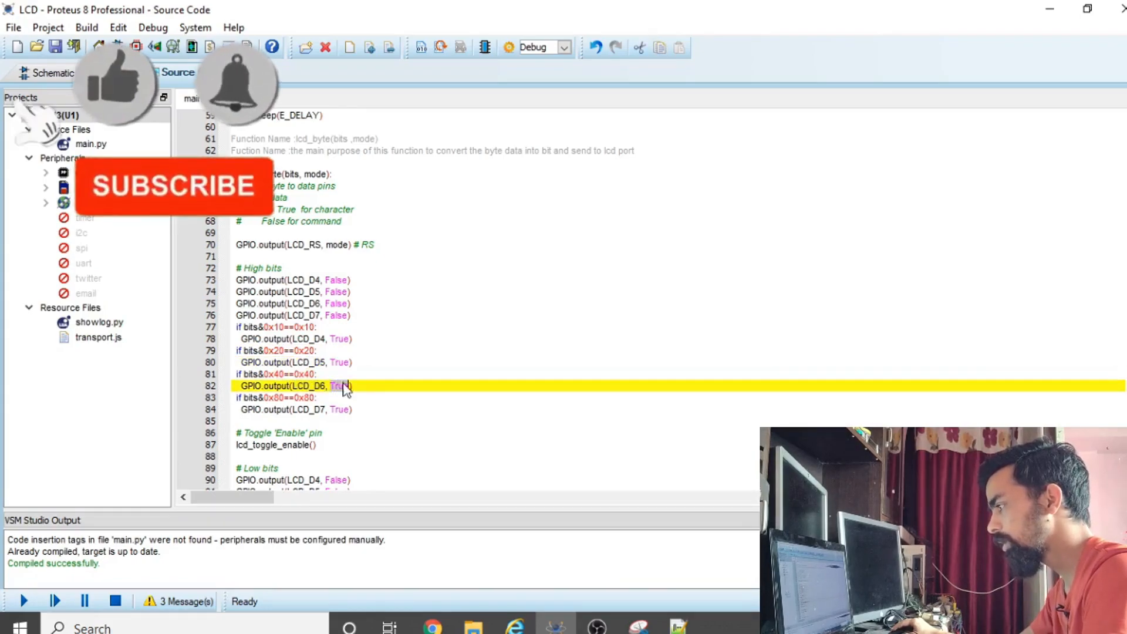
double_click(273, 398)
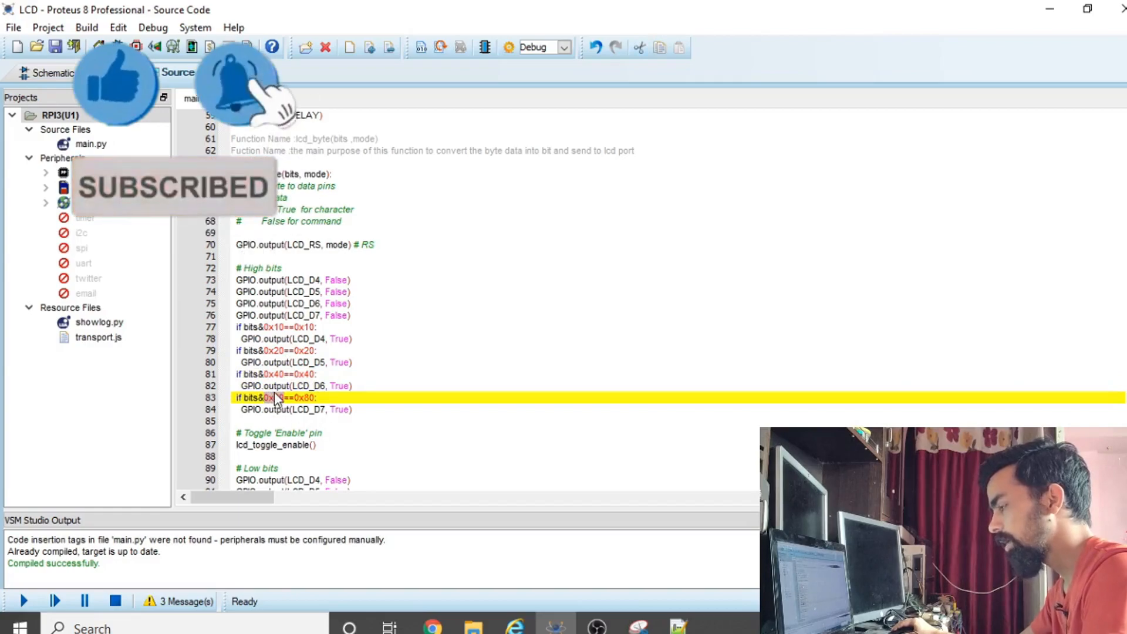
triple_click(276, 395)
left_click(278, 396)
left_click(321, 399)
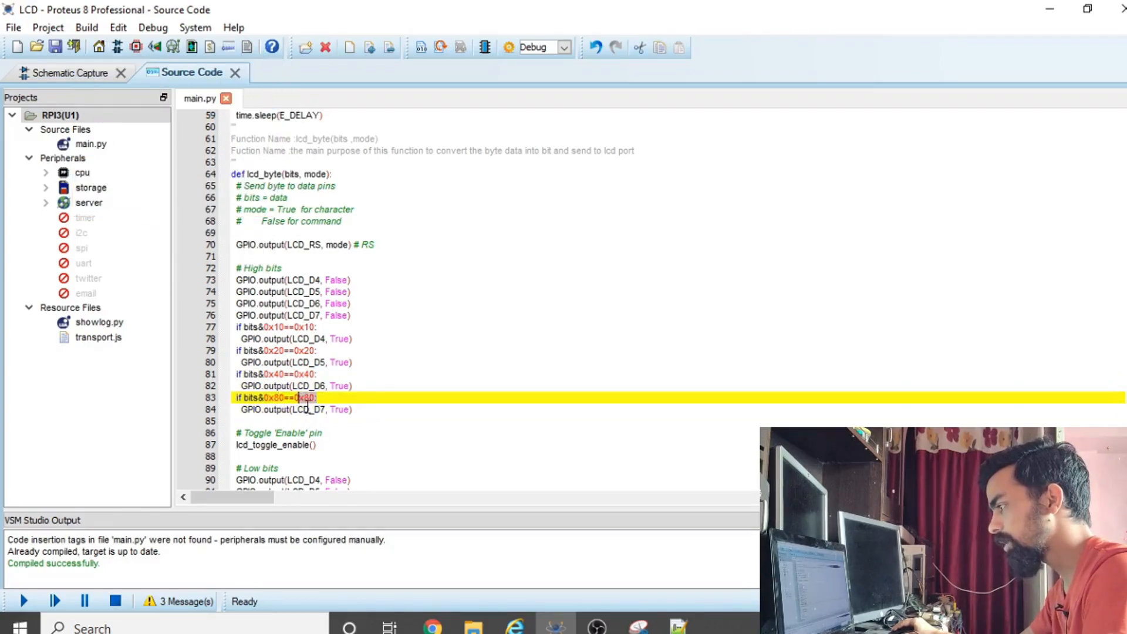
left_click(304, 409)
double_click(343, 410)
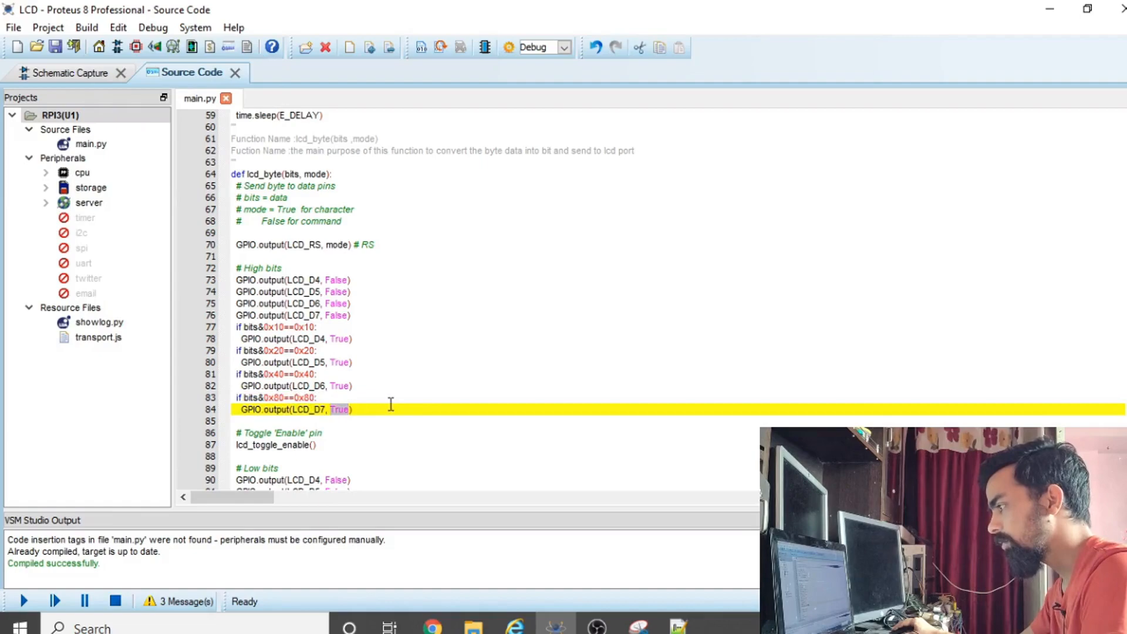
- Review the complete High bits block of lcd_byte, covering its mask checks and its initial False outputs
left_click_drag(390, 406, 265, 333)
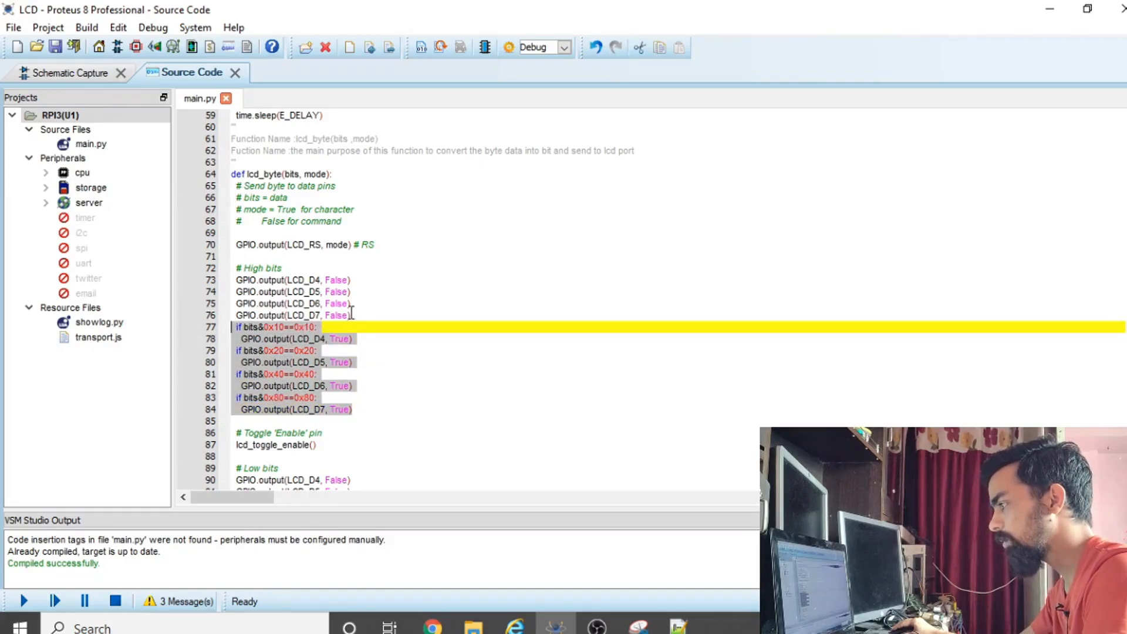
left_click_drag(355, 314, 228, 282)
scroll(439, 368, "down", 2)
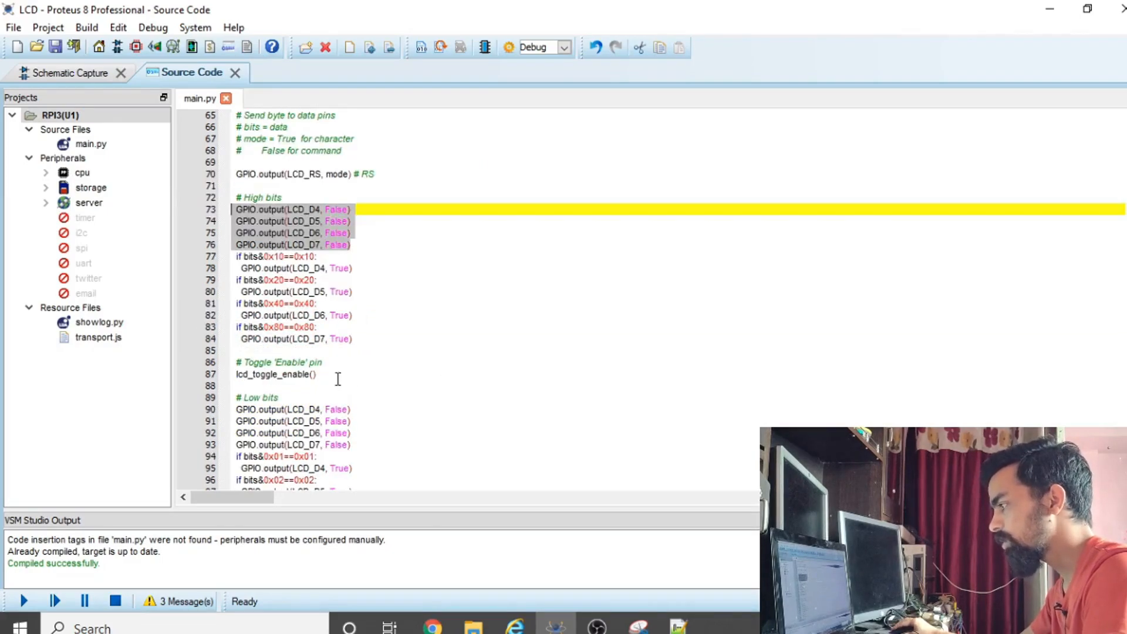
left_click_drag(357, 338, 210, 198)
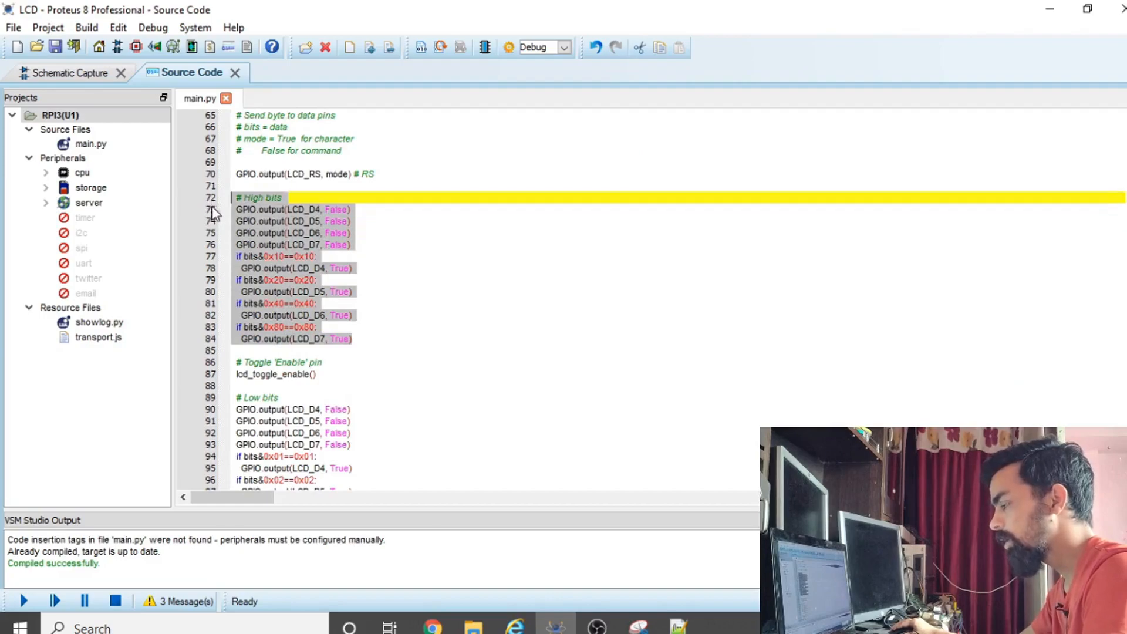
- Trace the lcd_toggle_enable() calls in lcd_byte to the function's definition
double_click(274, 376)
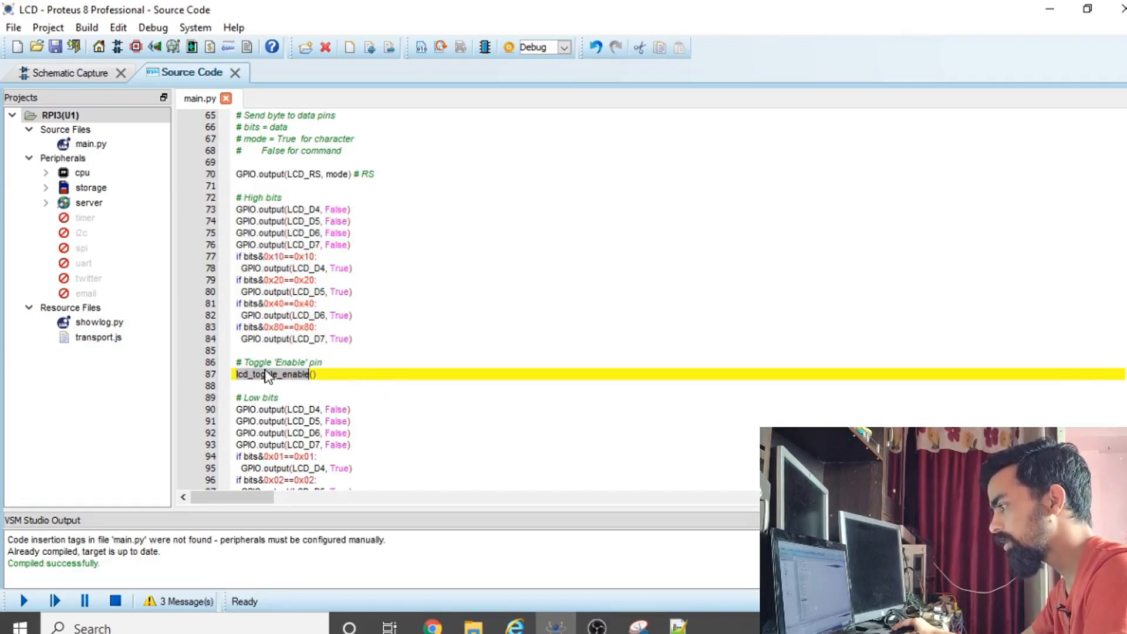
scroll(428, 383, "down", 5)
scroll(411, 388, "down", 3)
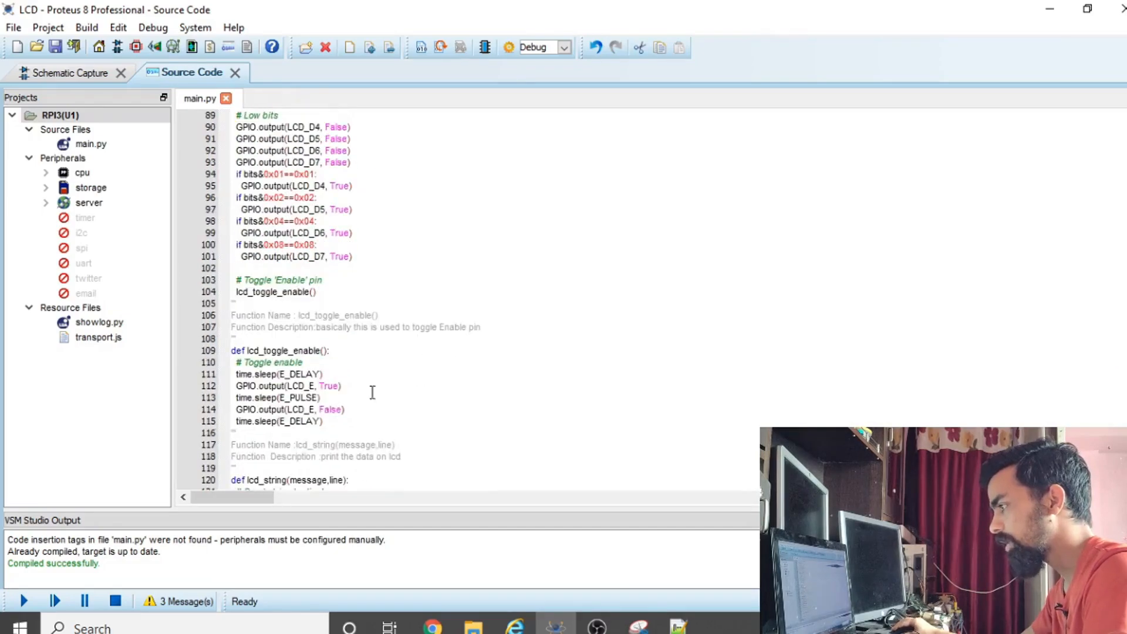
double_click(304, 291)
scroll(405, 317, "down", 2)
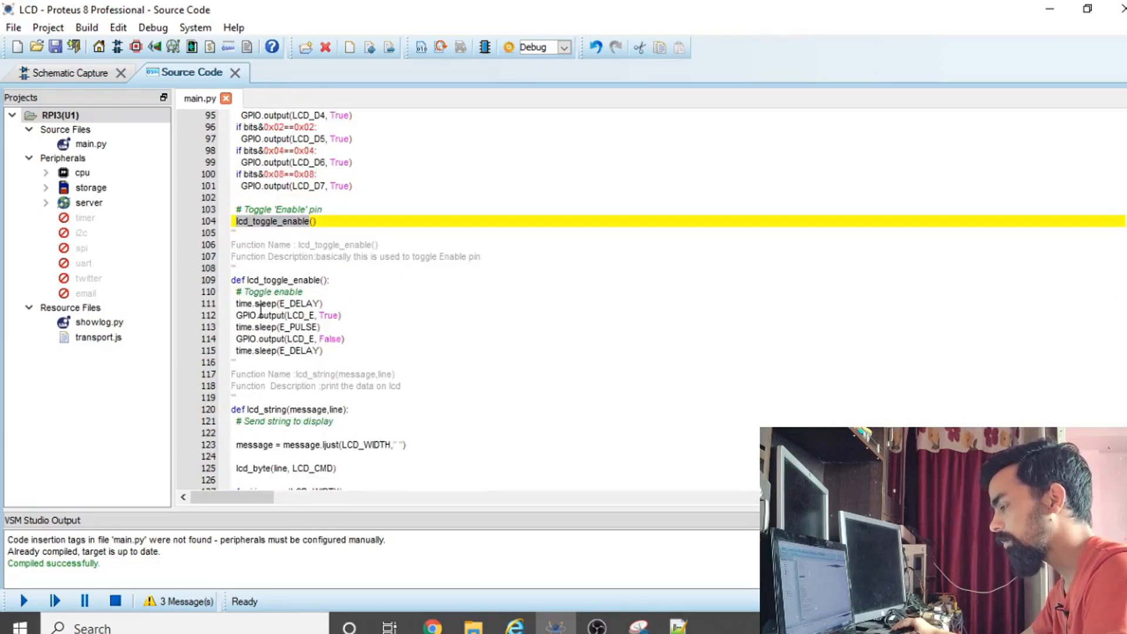
- Examine the E_DELAY sleep, the LCD_E True output and the E_PULSE sleep in lcd_toggle_enable
double_click(329, 315)
left_click(250, 305)
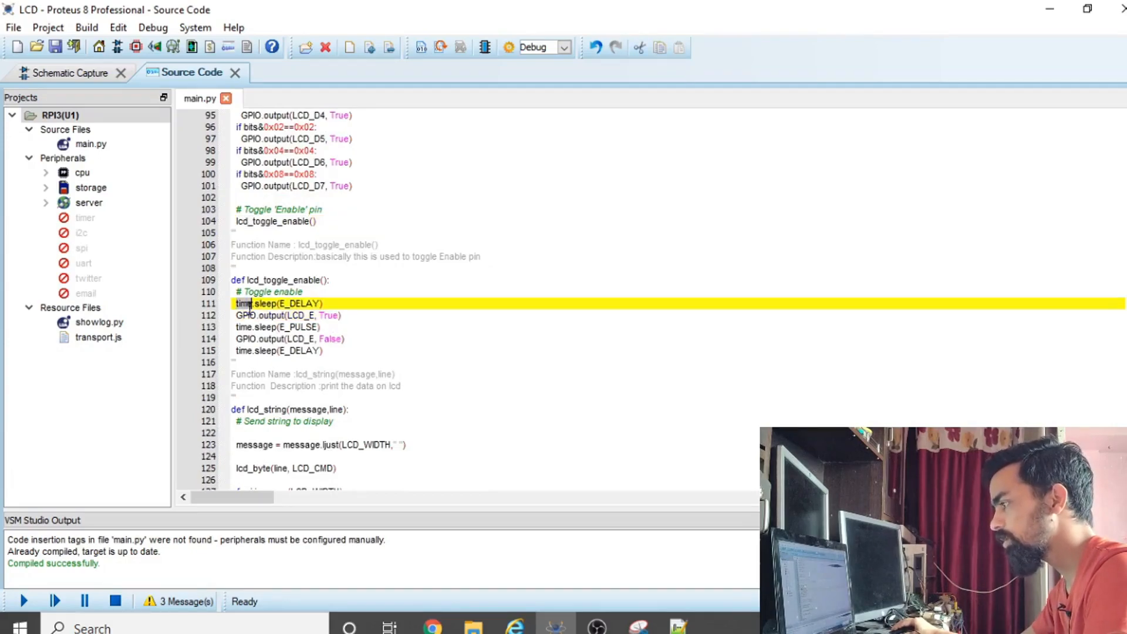
double_click(293, 304)
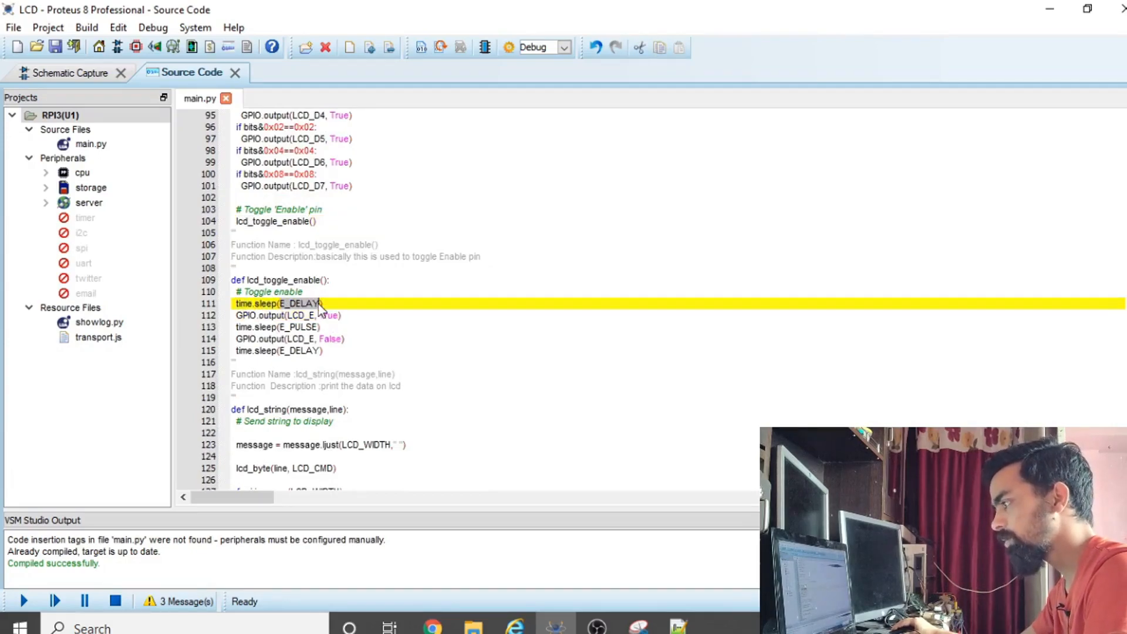
double_click(244, 315)
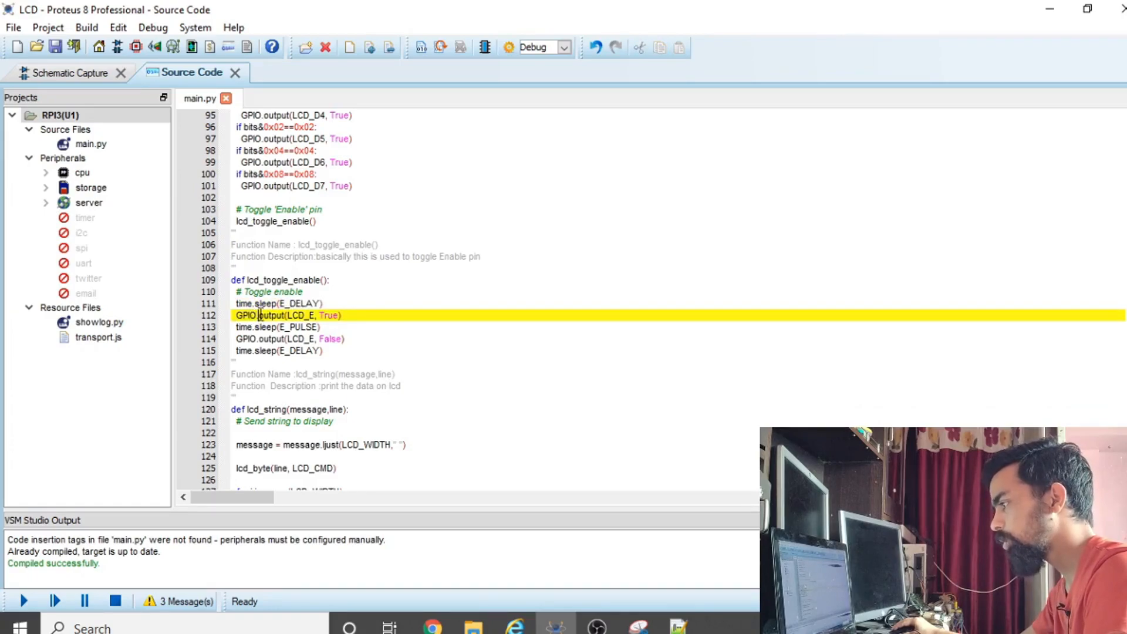
double_click(261, 315)
left_click_drag(354, 324, 242, 311)
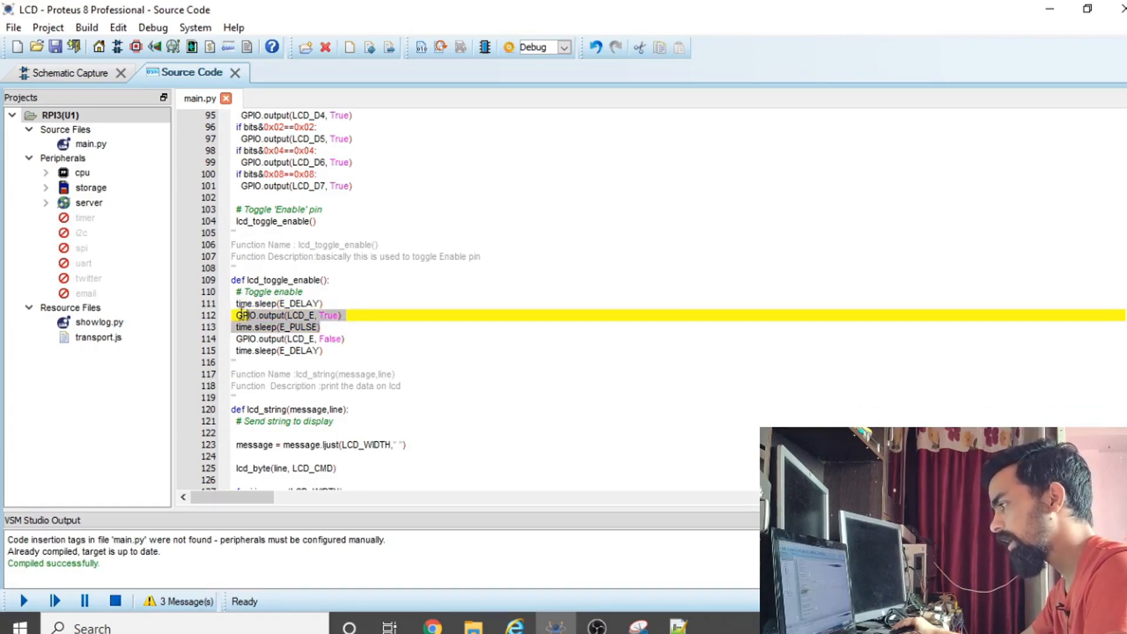
left_click(309, 327)
mouse_move(320, 326)
left_mouse_down()
mouse_move(235, 327)
mouse_move(321, 327)
left_mouse_up()
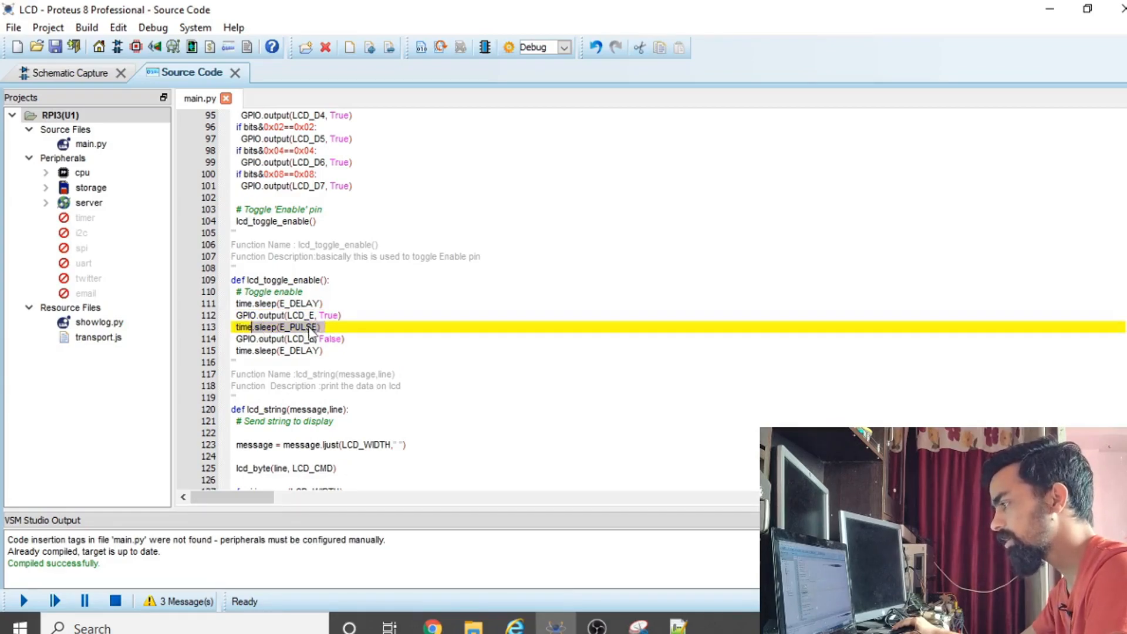
- Review the LCD_E False output and closing delay, finishing with the whole lcd_toggle_enable function
double_click(246, 339)
double_click(273, 339)
double_click(300, 339)
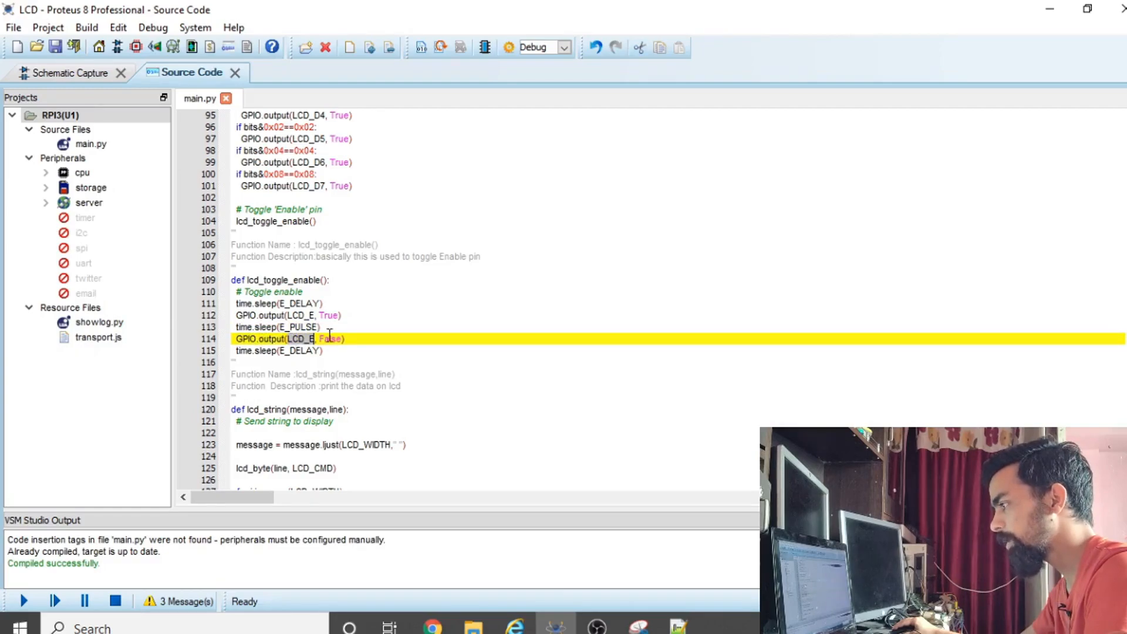
double_click(330, 339)
left_click(200, 339)
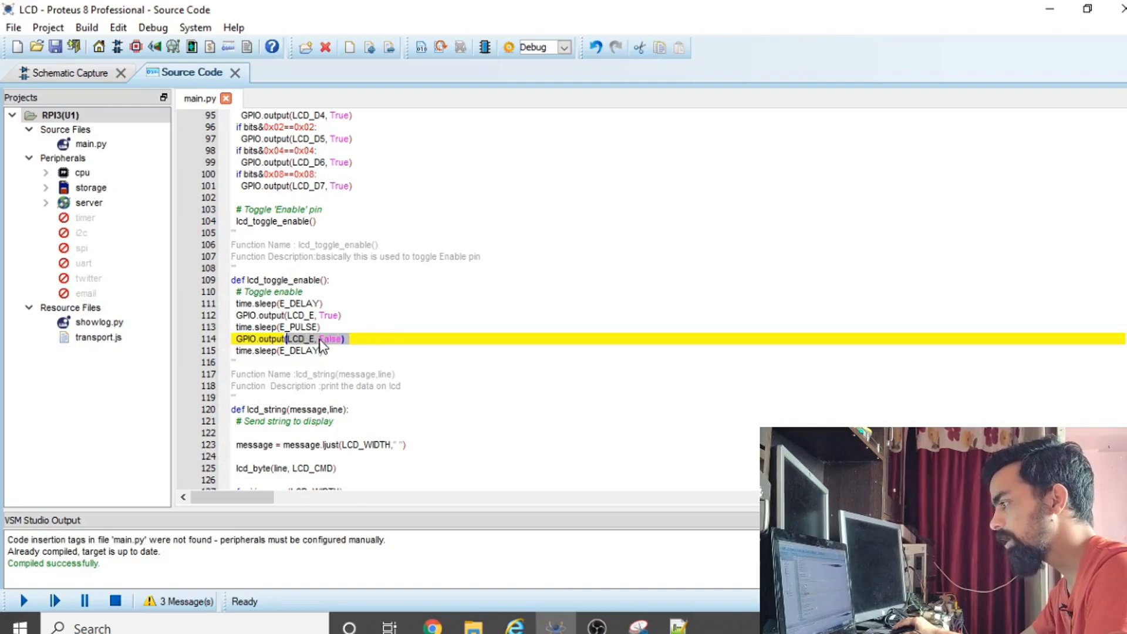
left_click_drag(326, 351, 154, 285)
- Return to the High bits block of lcd_byte and compare it with the LCD_D4 to LCD_D7 False outputs under Low bits
scroll(376, 353, "up", 9)
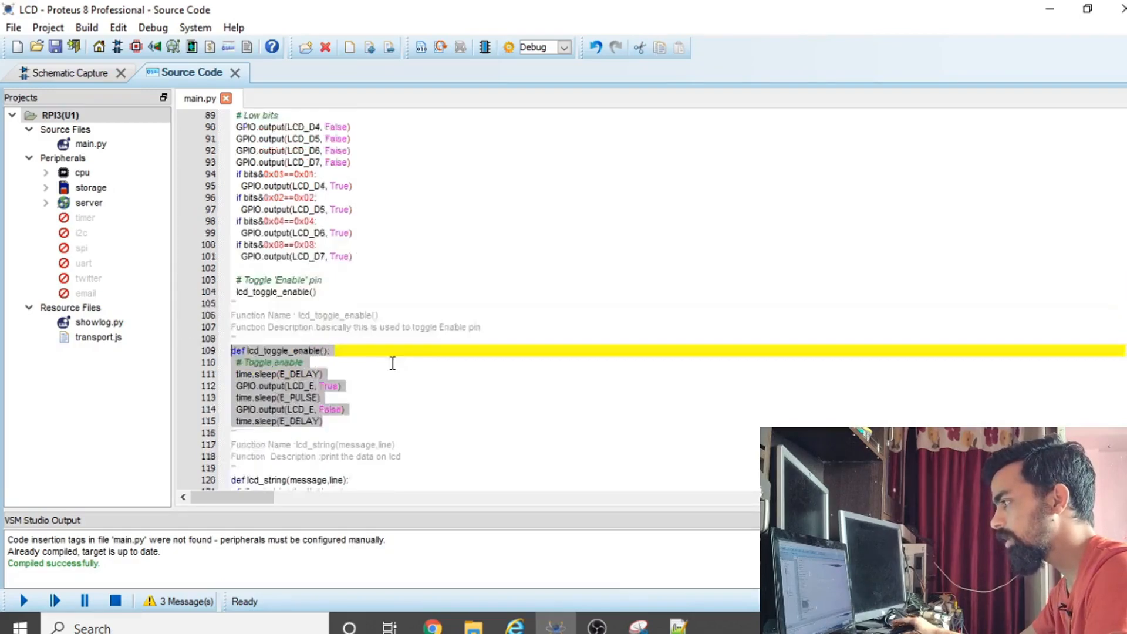
left_click_drag(358, 302, 146, 176)
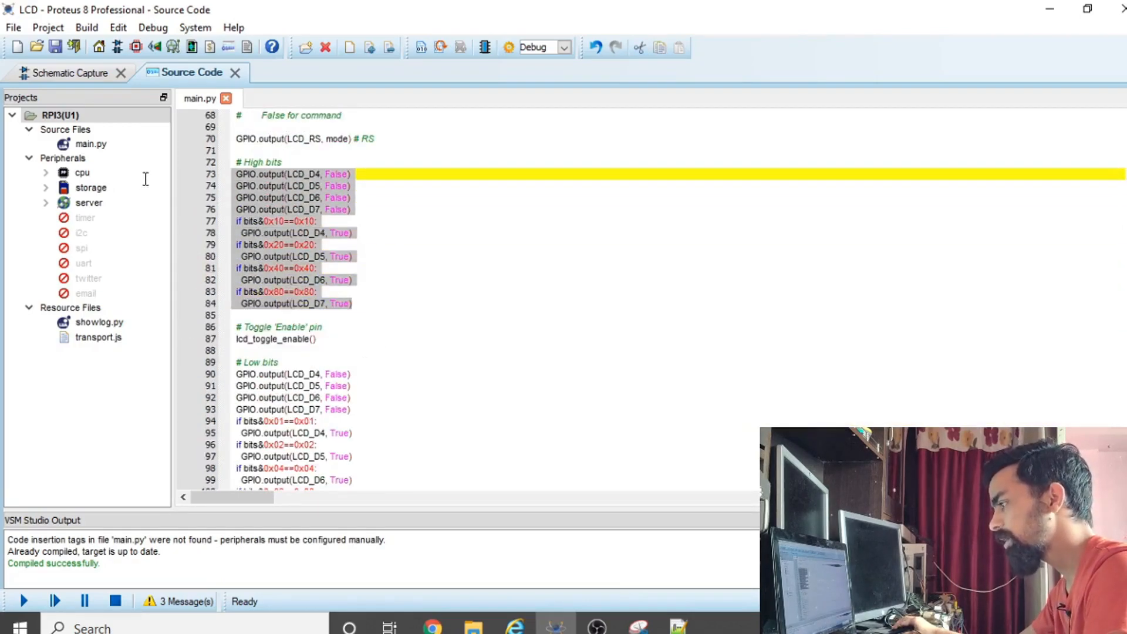
scroll(347, 305, "down", 2)
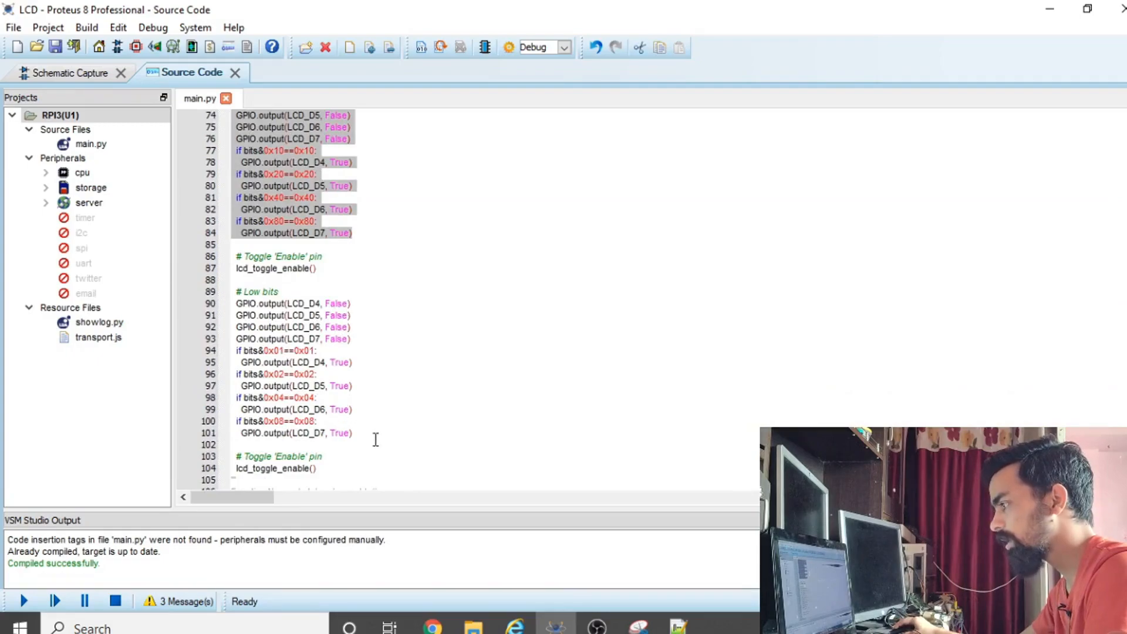
left_click(289, 292)
left_click_drag(376, 327, 233, 315)
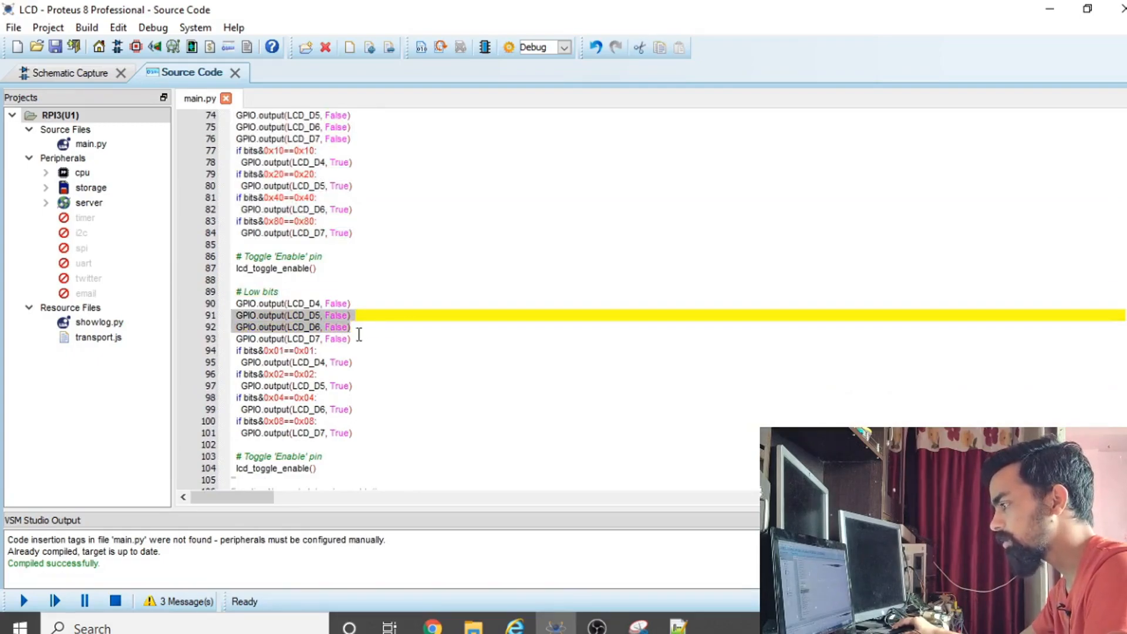
key("shift+Up")
left_click(308, 303)
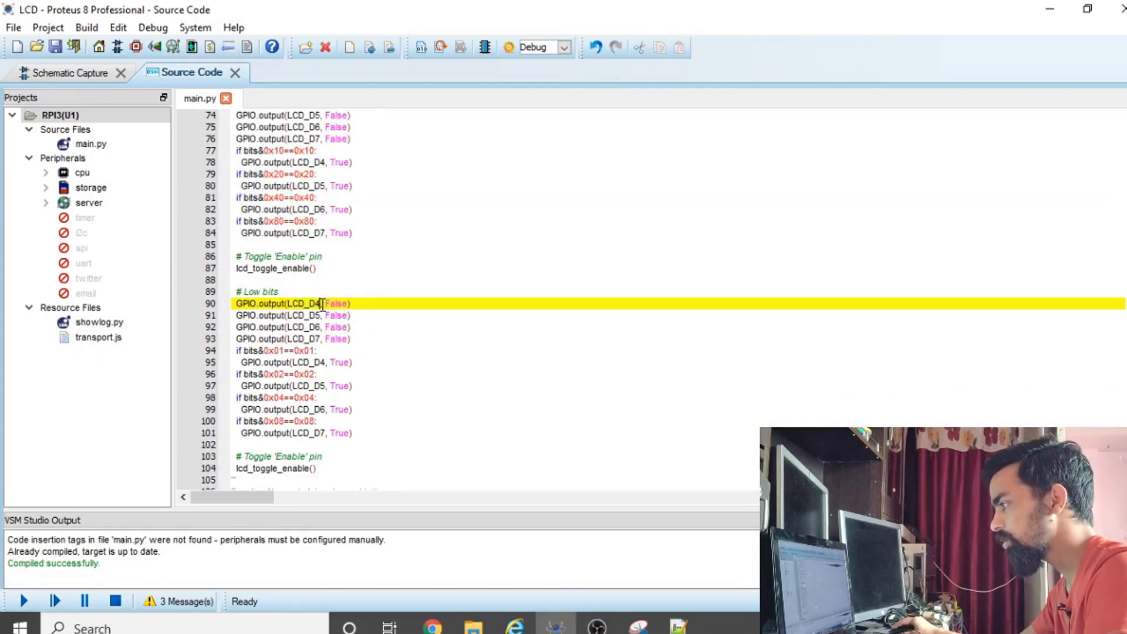
left_click(311, 338)
left_click(304, 315)
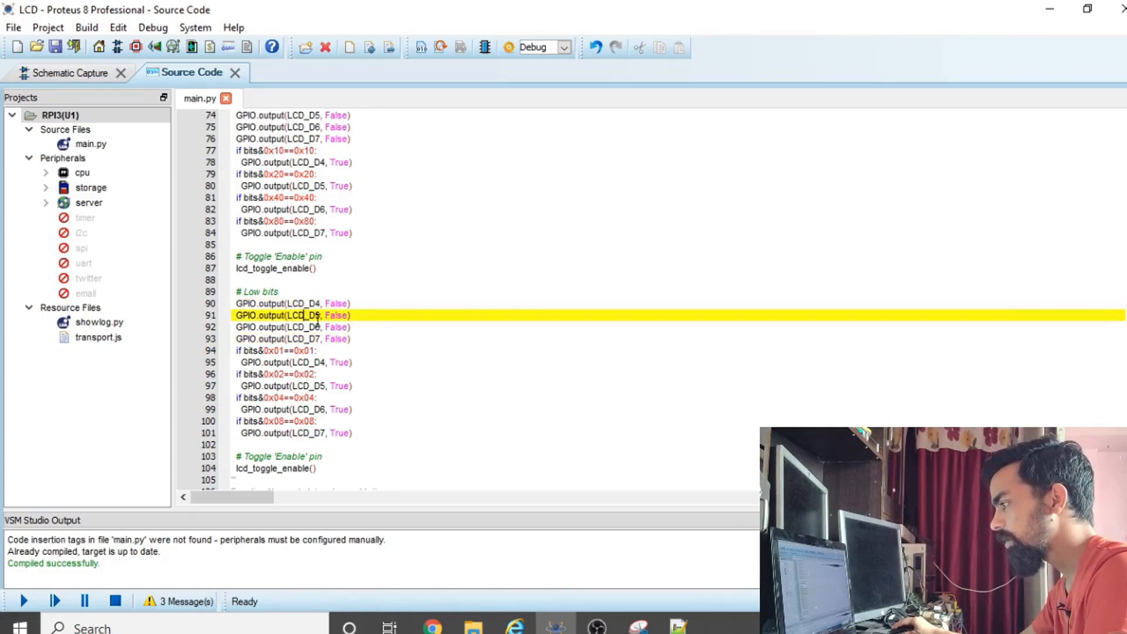
- Compare the low-bits 0x01 mask with the high-bits 0x10 mask and check the LCD_D4 True output it controls
left_click(254, 350)
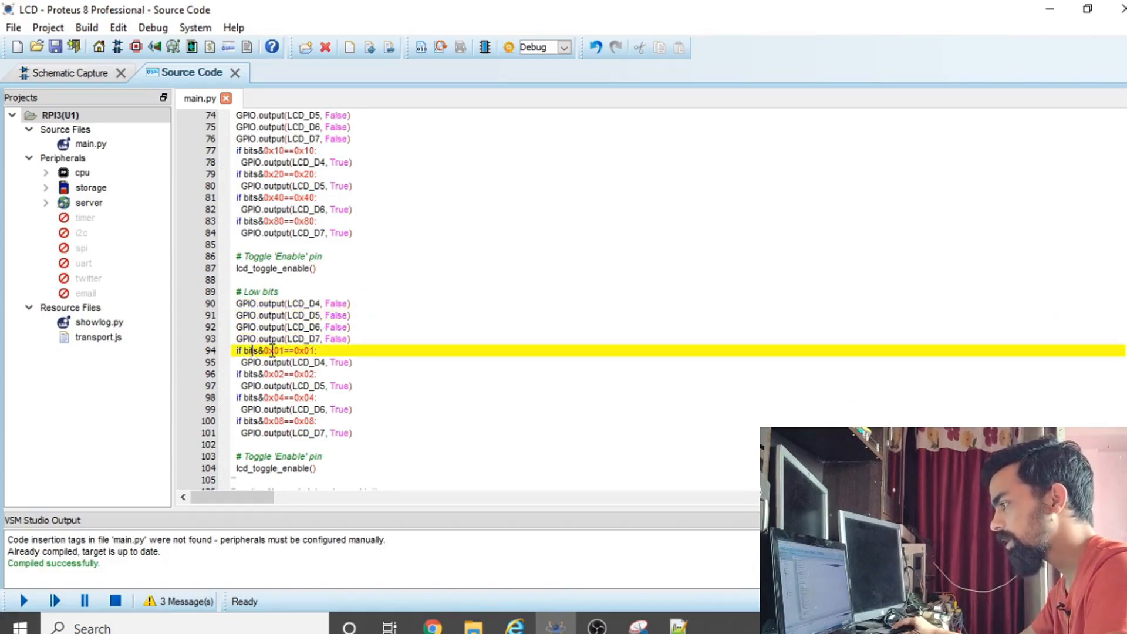
left_click_drag(263, 350, 278, 351)
left_click(282, 350)
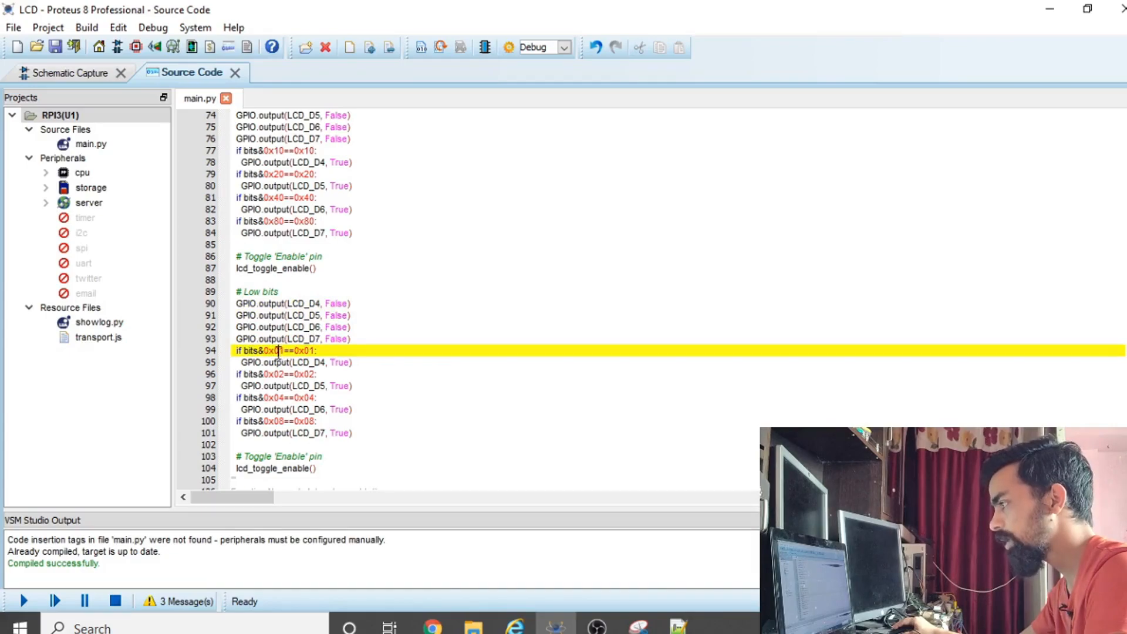
left_click_drag(274, 150, 284, 151)
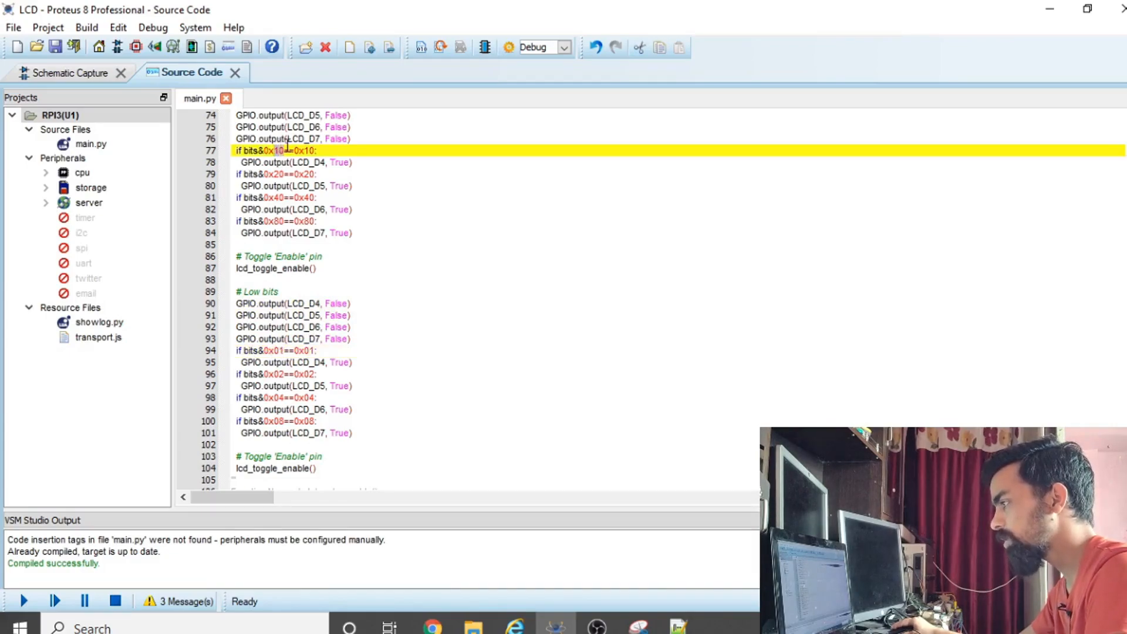
left_click_drag(272, 350, 280, 351)
double_click(275, 350)
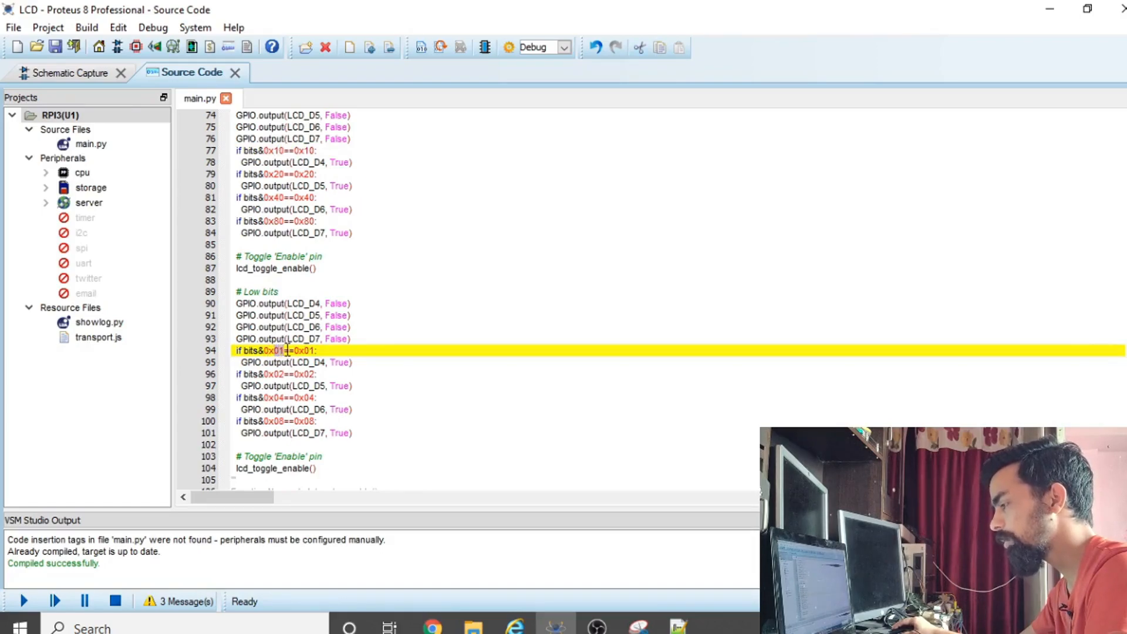
key("Left")
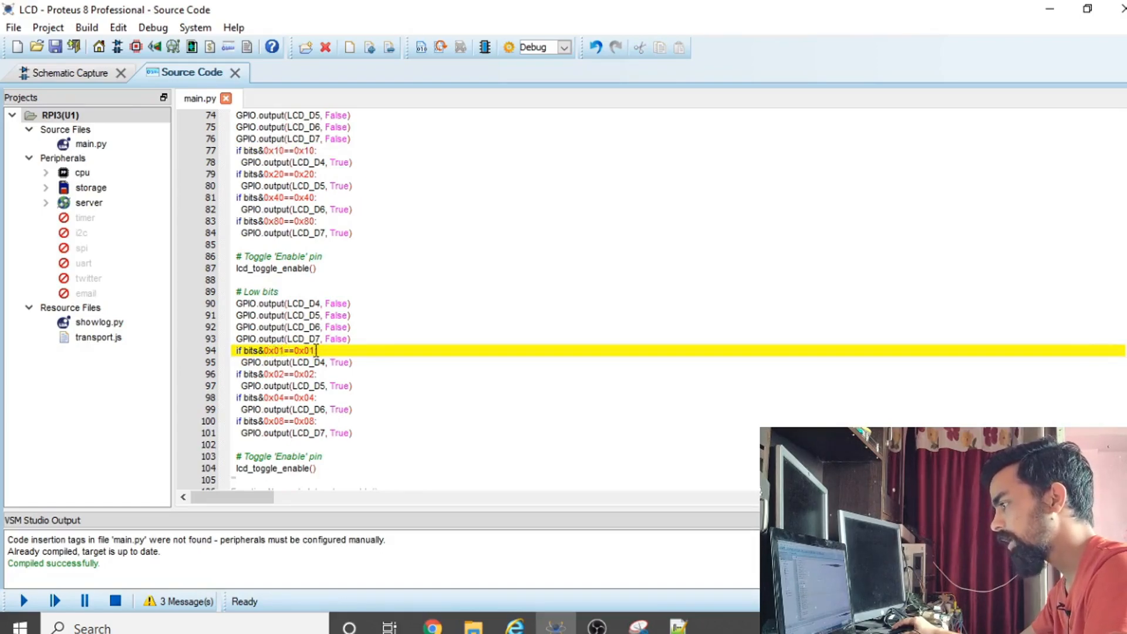
left_click_drag(320, 350, 294, 352)
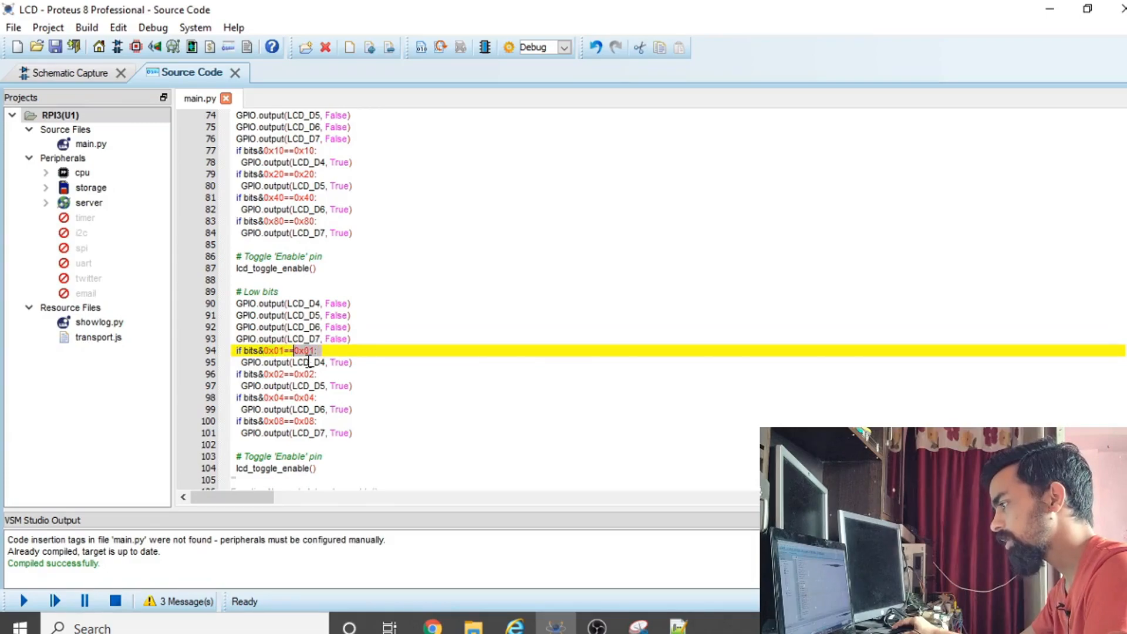
double_click(308, 362)
left_click(335, 362)
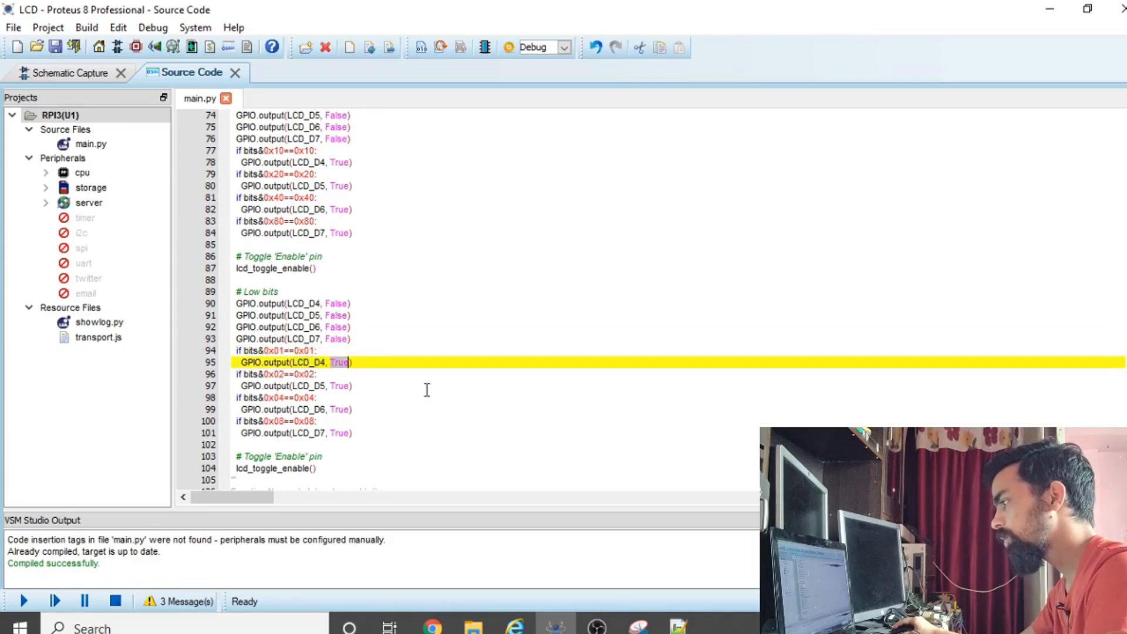
- Check the 0x02, 0x04 and 0x08 masks with their LCD_D5 to LCD_D7 True outputs, finishing with the whole Low bits block
left_click(303, 372)
left_click(310, 385)
left_click(312, 409)
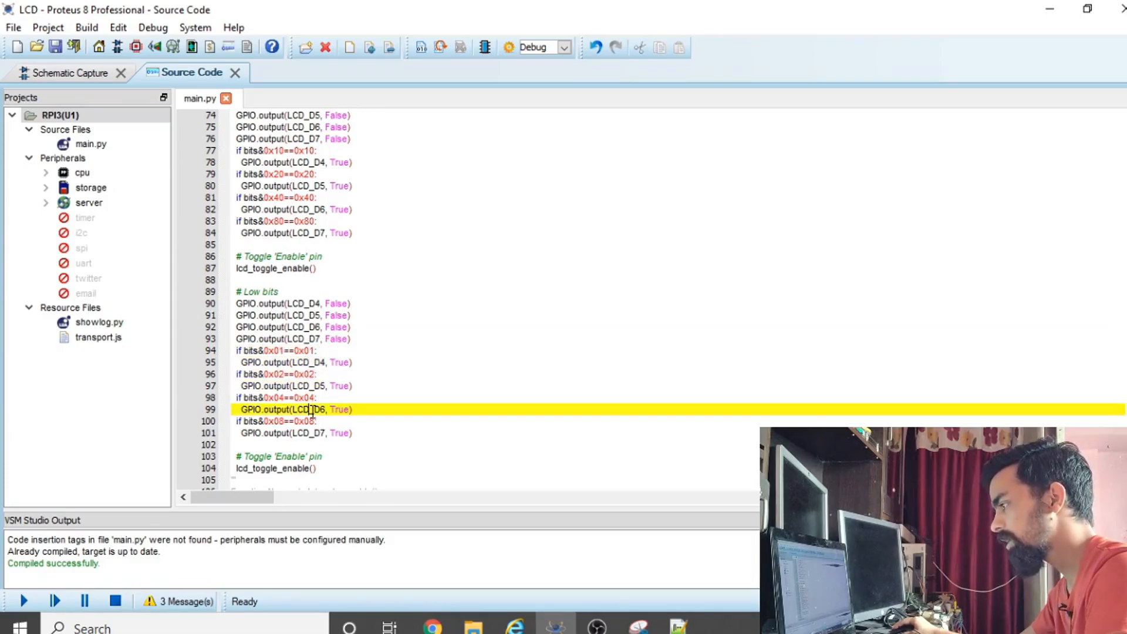
double_click(308, 409)
left_click(385, 432)
left_click_drag(385, 433, 218, 292)
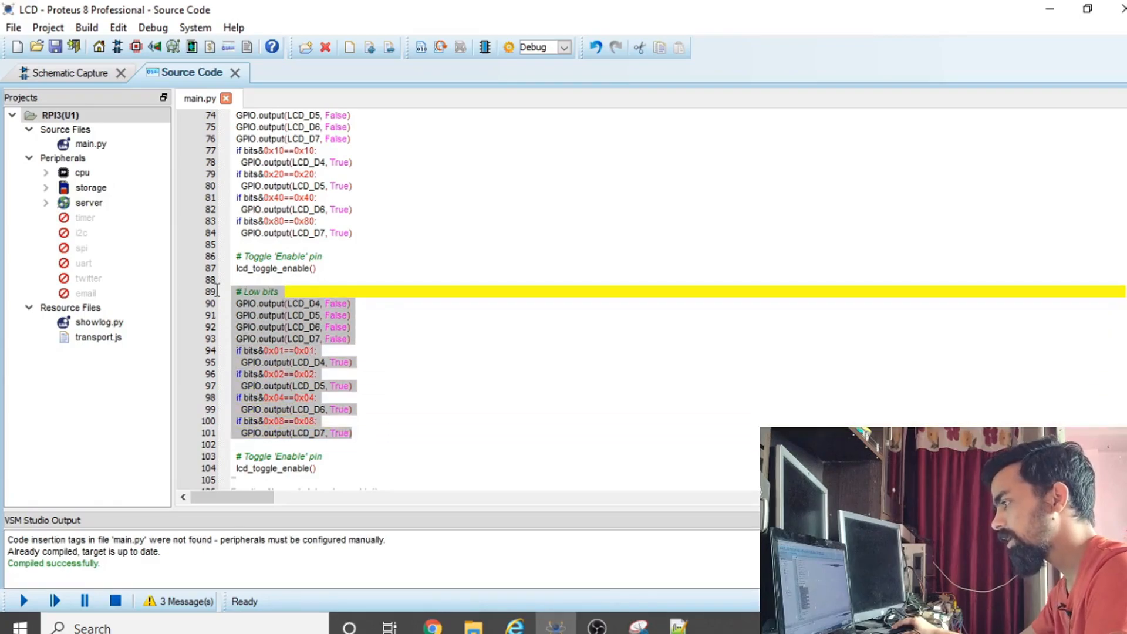
- Examine the Toggle 'Enable' pin comment and the lcd_toggle_enable() call that close lcd_byte after the Low bits block
left_click_drag(354, 257, 167, 136)
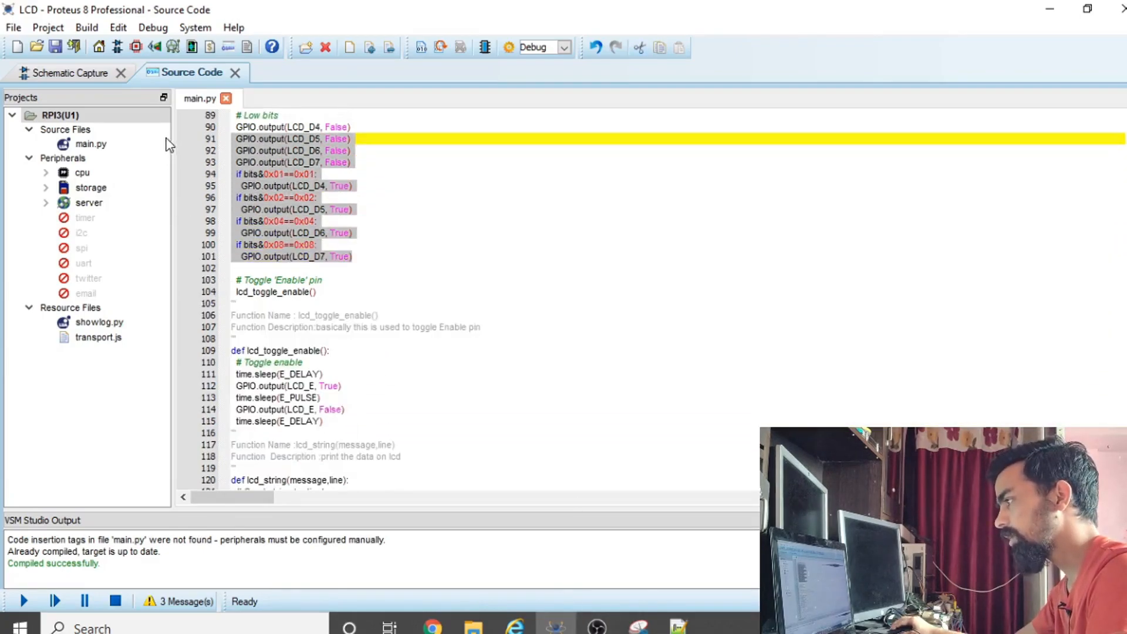
double_click(288, 280)
double_click(287, 292)
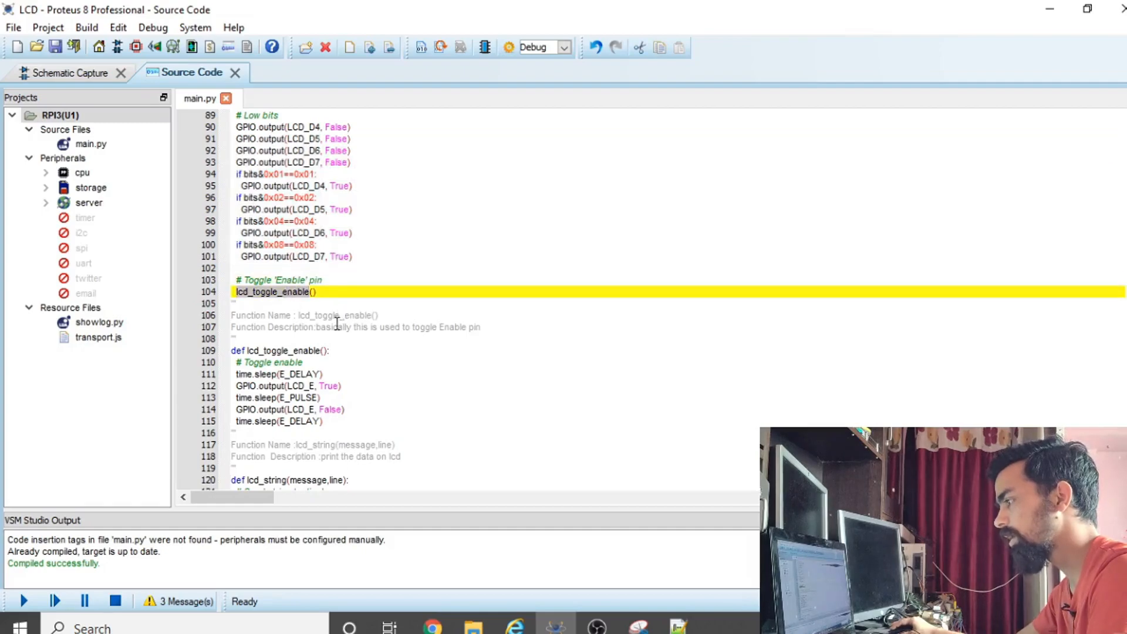
- Go to the main program below the delay definition and examine the "welcome" lcd_string call with its LCD_LINE_1 argument
scroll(341, 319, "down", 5)
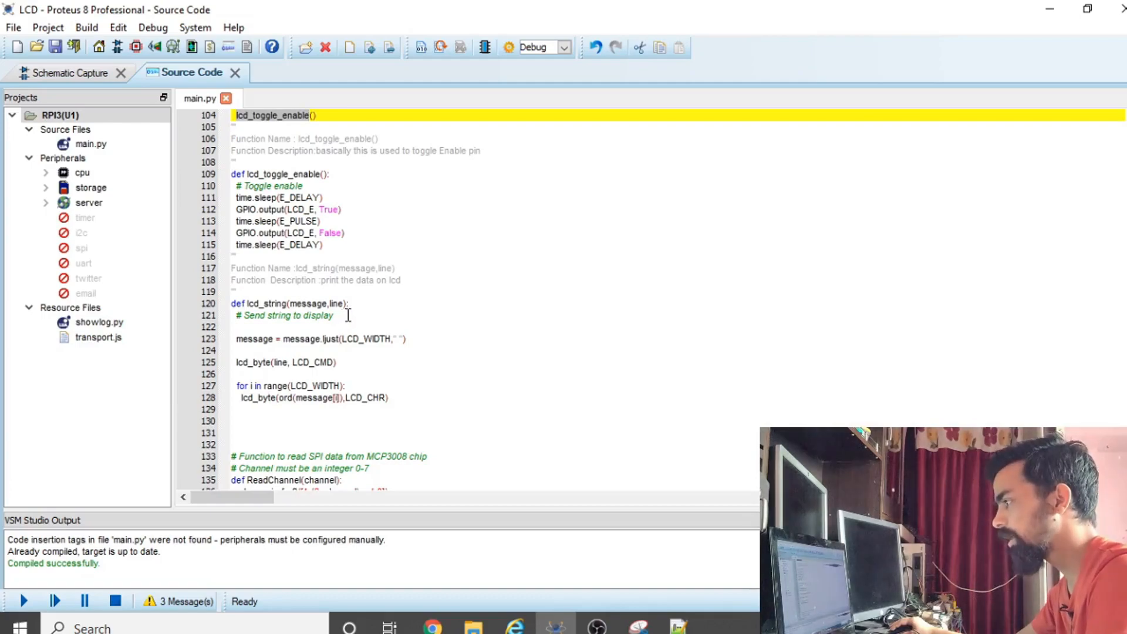
scroll(352, 329, "down", 16)
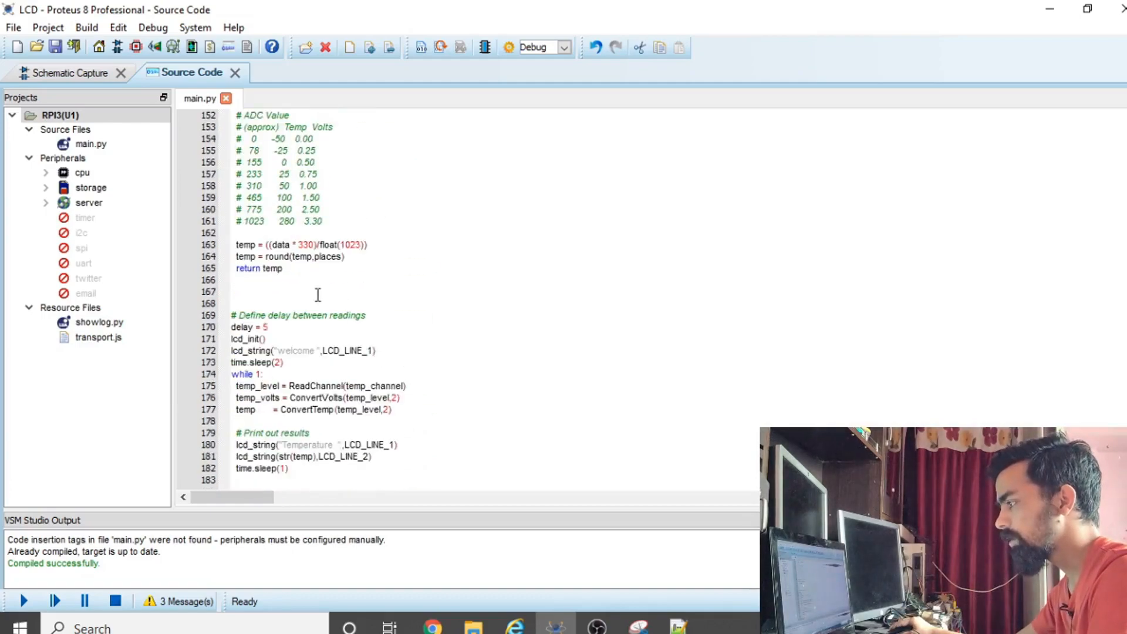
left_click(257, 328)
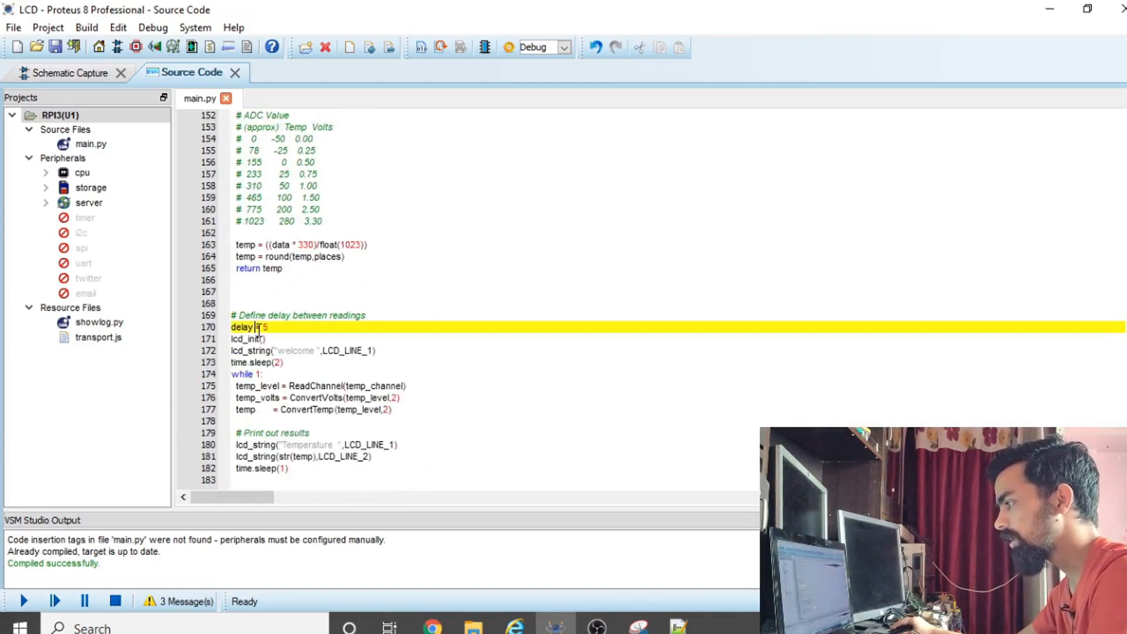
double_click(289, 350)
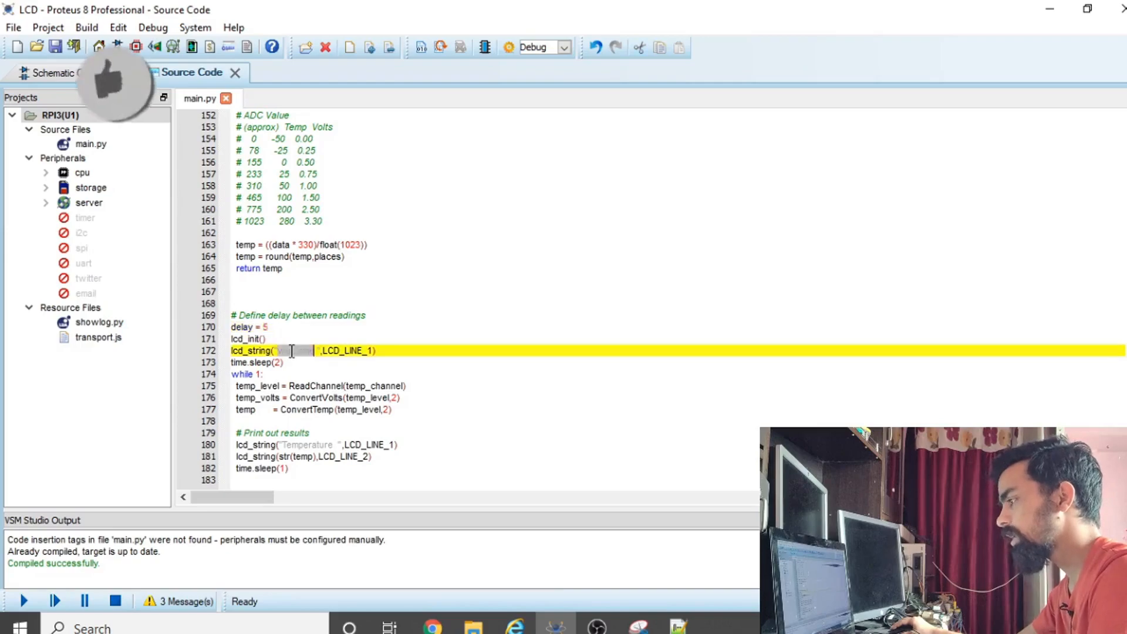
left_click(341, 351)
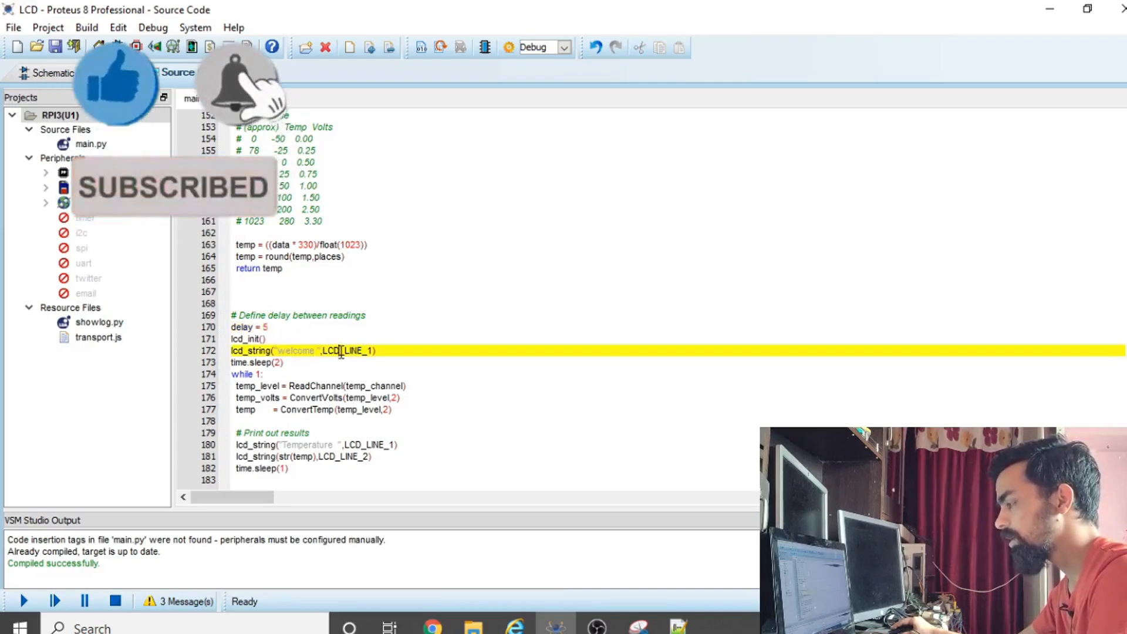
double_click(341, 351)
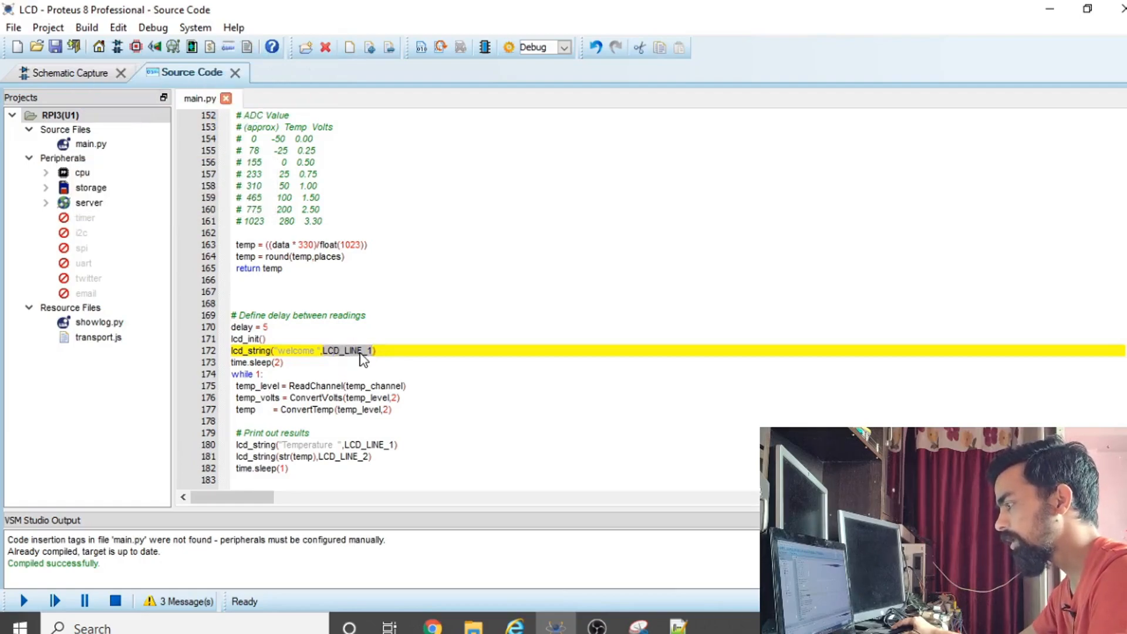
- Look again at the LCD_LINE_1 argument and the "welcome" text passed to lcd_string
key("F10")
left_click(353, 351)
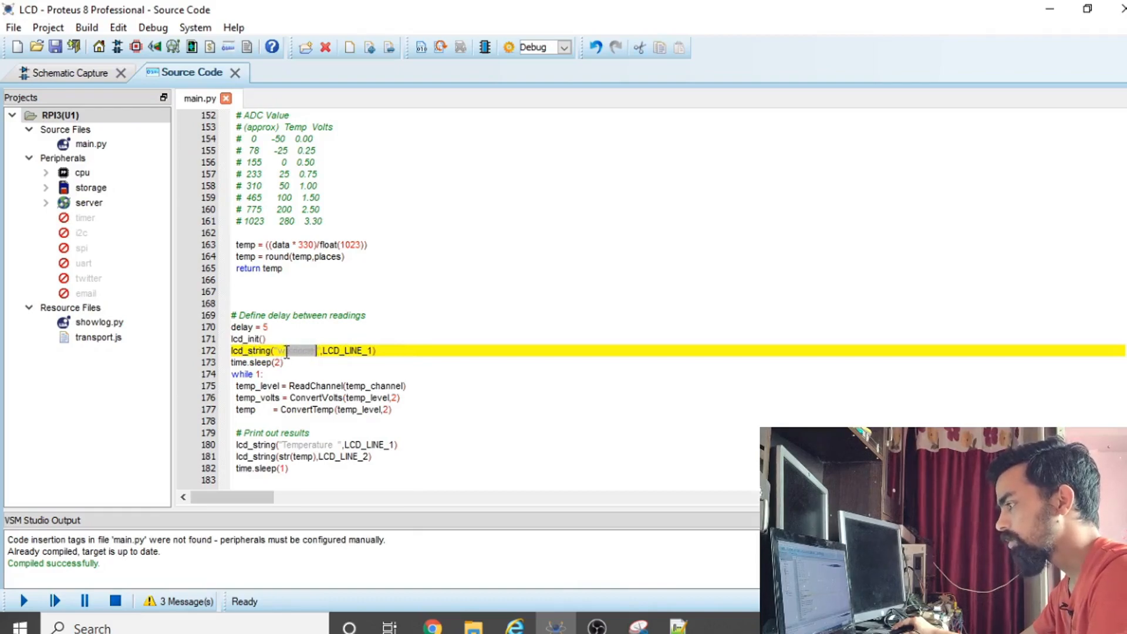
left_click(286, 351)
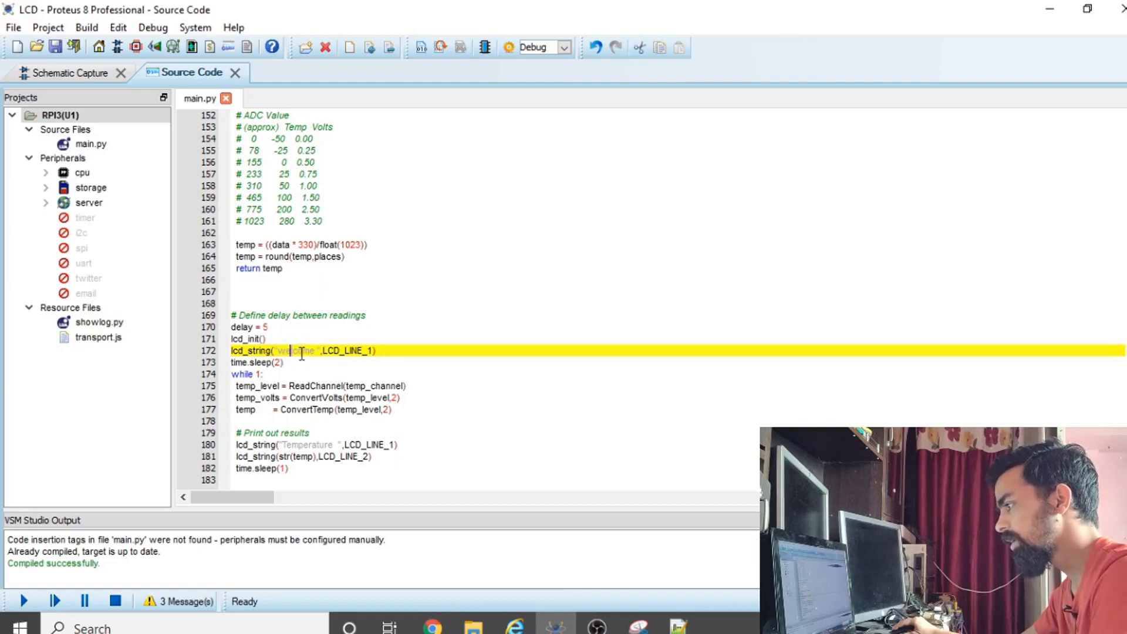
left_click(288, 344)
double_click(295, 350)
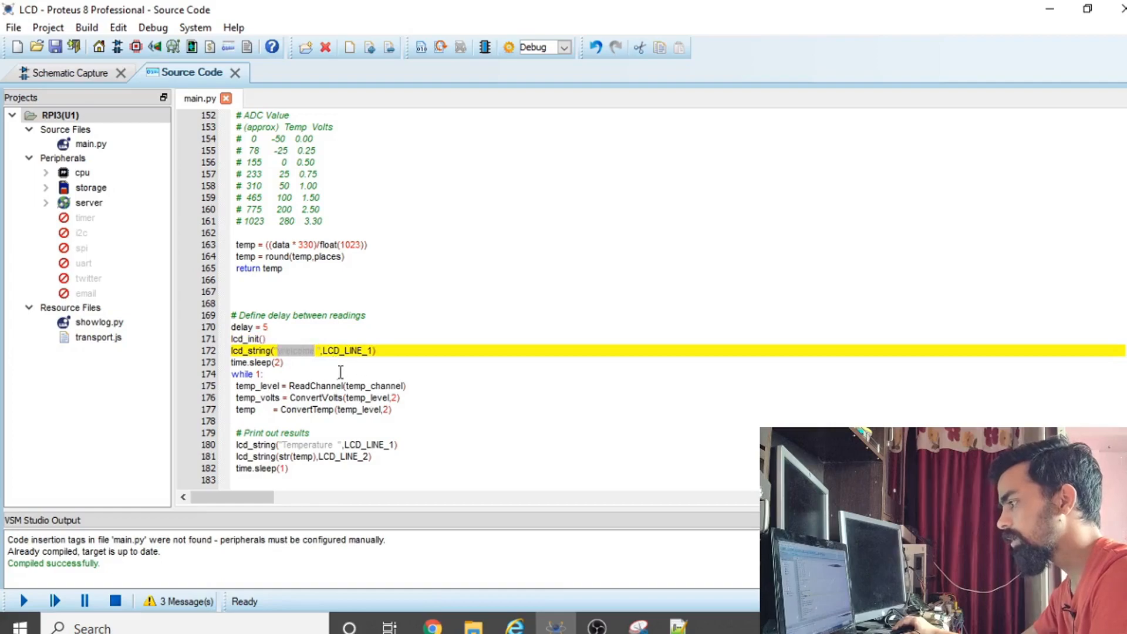
- Trace the lcd_string call back to its definition and examine its message and line parameters
double_click(244, 350)
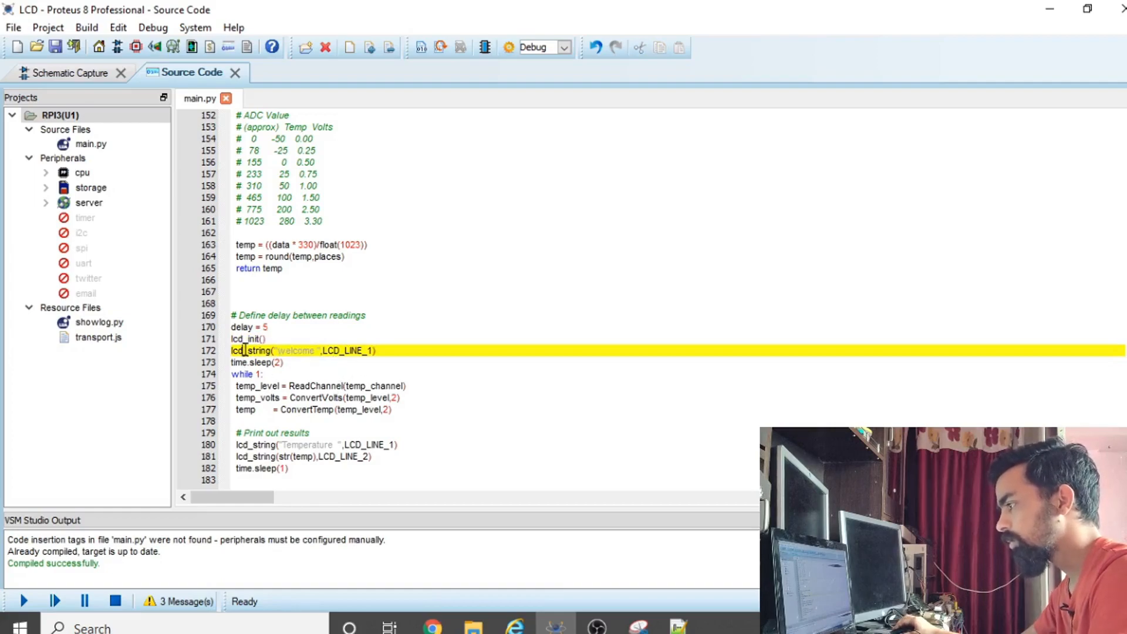
scroll(374, 366, "up", 5)
scroll(375, 368, "up", 9)
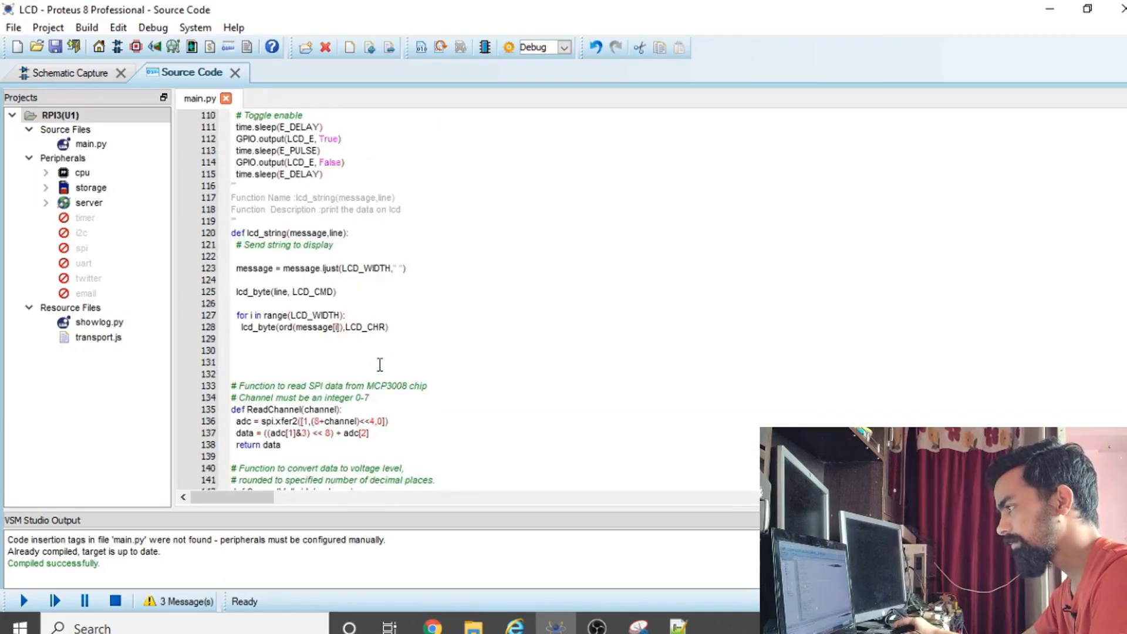
double_click(269, 233)
double_click(307, 233)
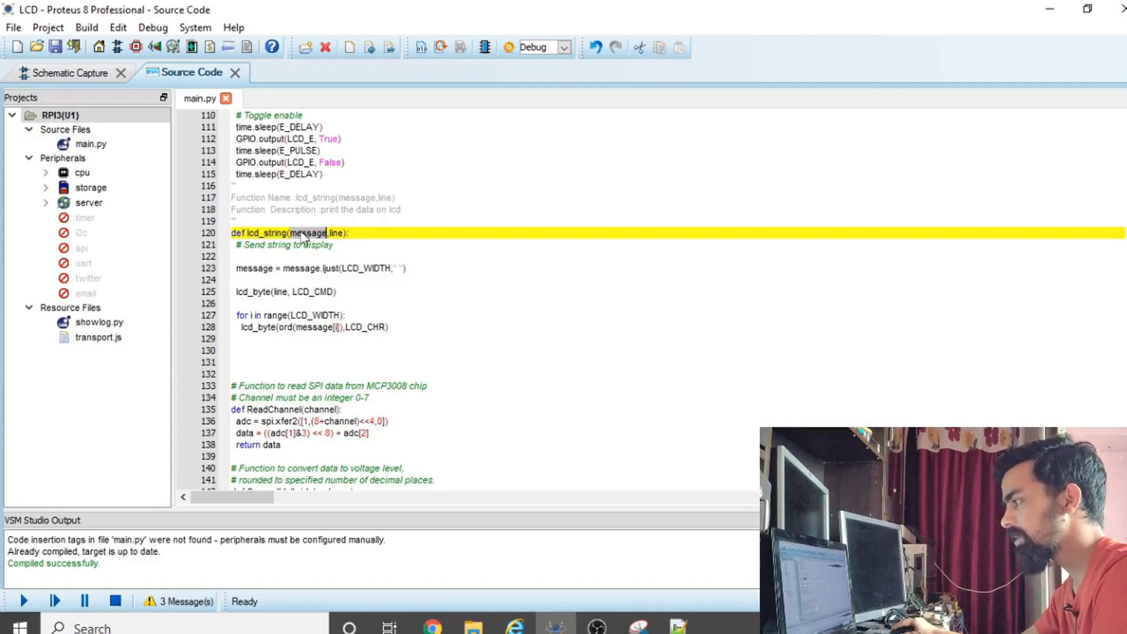
left_click(336, 233)
double_click(336, 233)
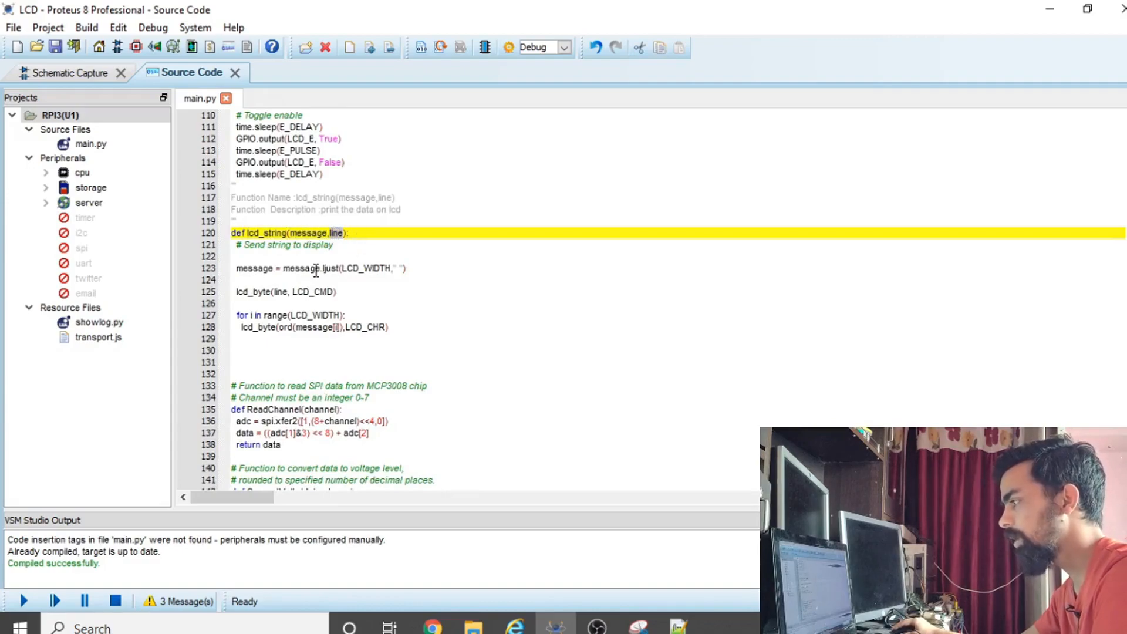
- Review the message.ljust statement in lcd_string, including its LCD_WIDTH argument and space padding
double_click(302, 269)
double_click(376, 269)
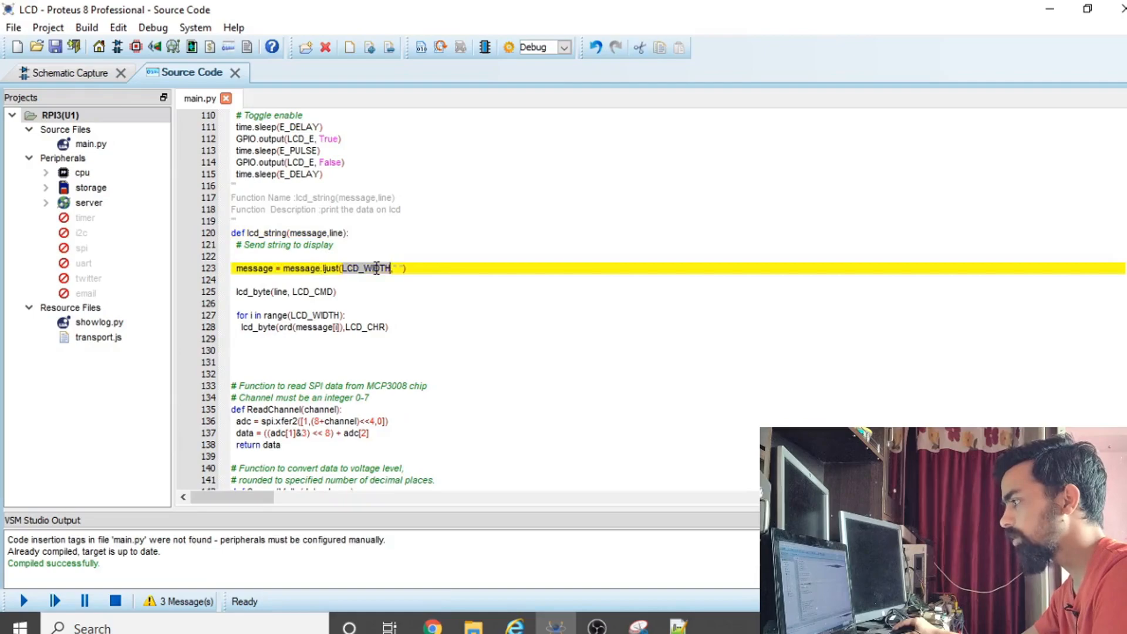
double_click(297, 269)
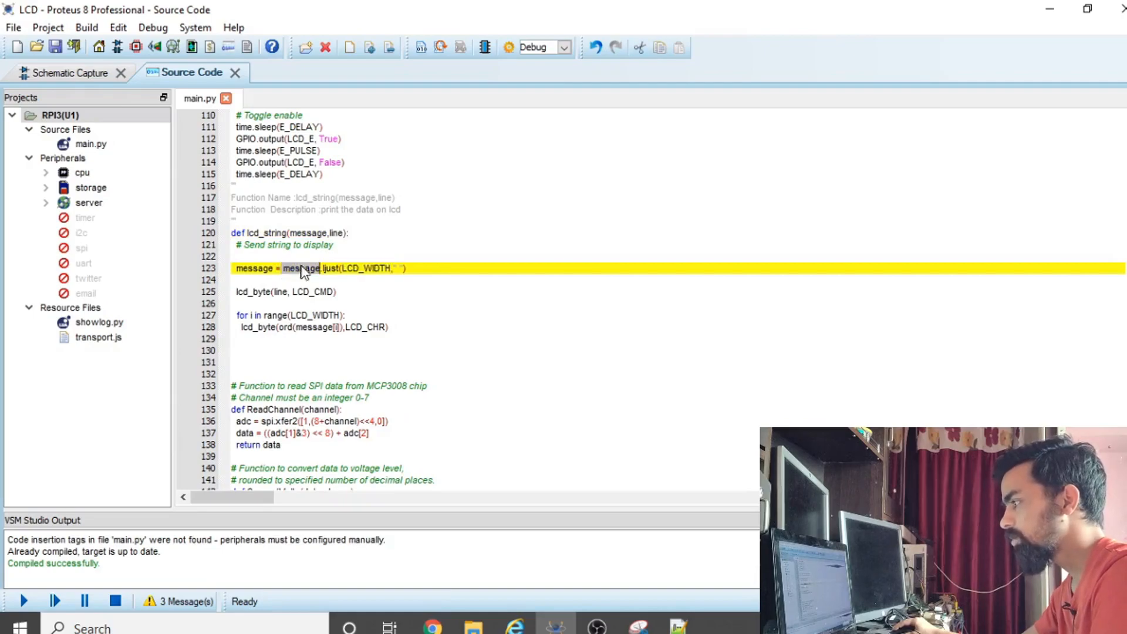
left_click(406, 268)
left_click(241, 314)
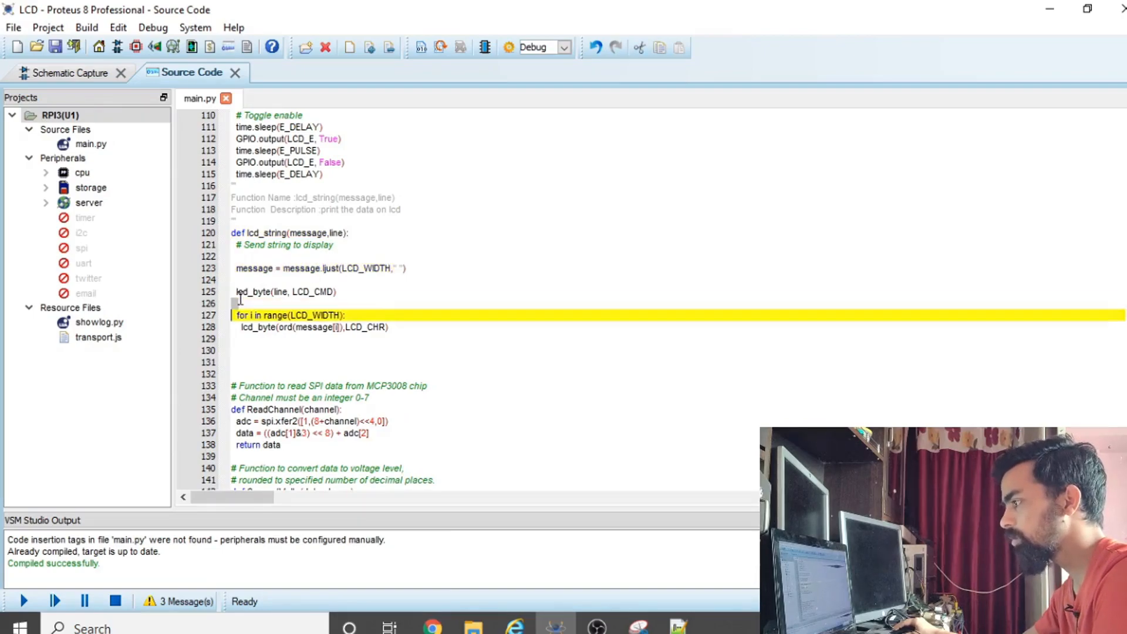
- Examine the lcd_byte(line, LCD_CMD) call in lcd_string, checking its line and LCD_CMD arguments against LCD_WIDTH above
double_click(258, 292)
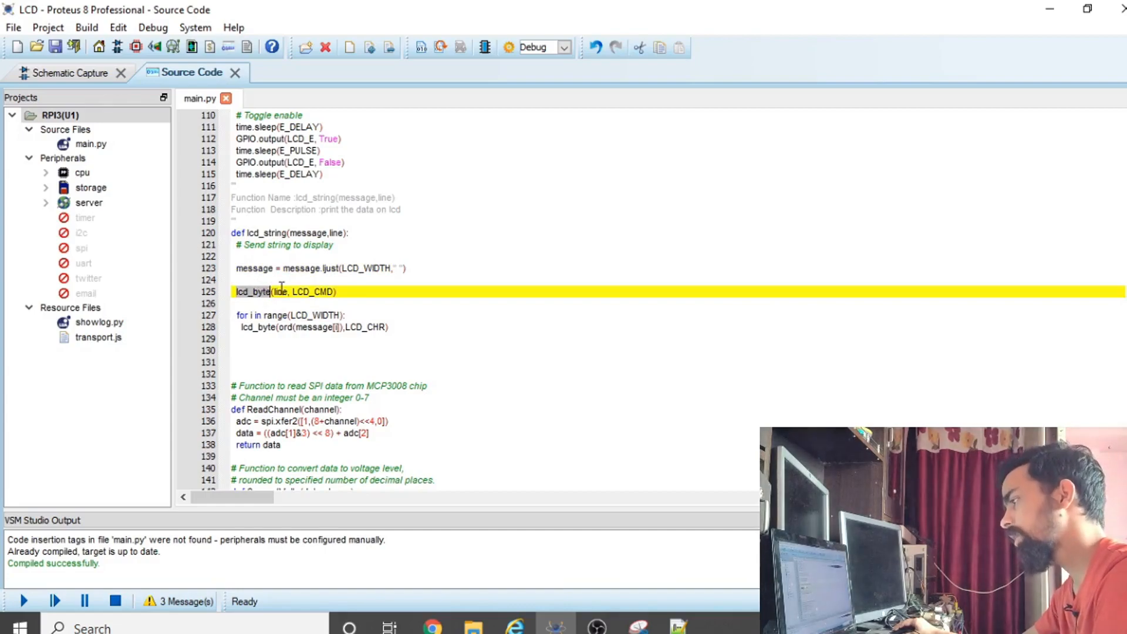
double_click(282, 293)
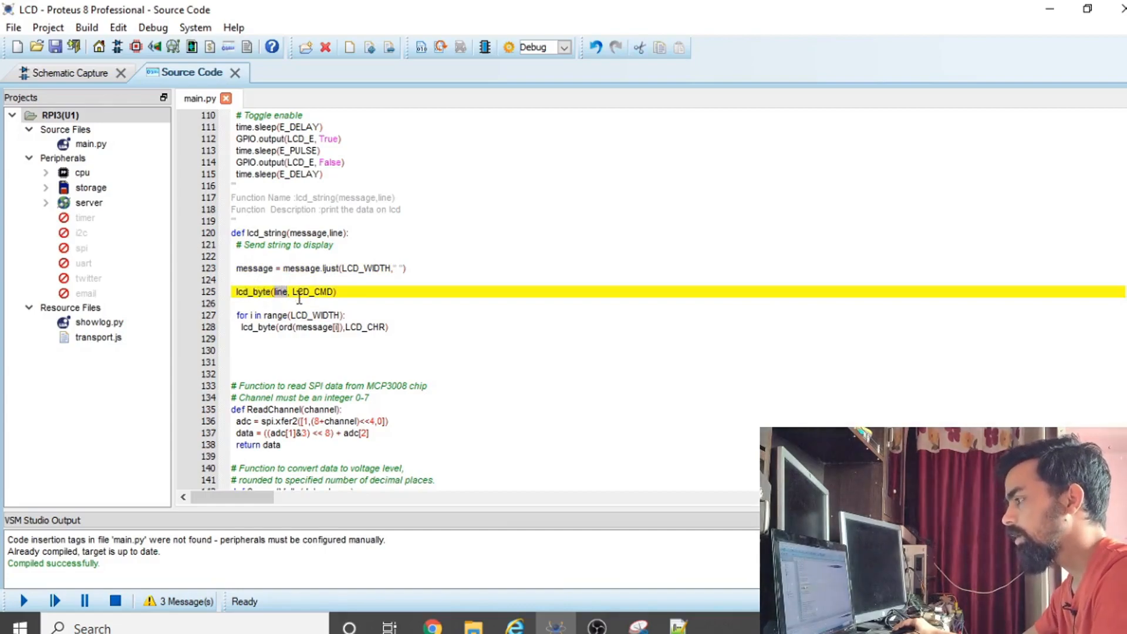
left_click_drag(343, 268, 392, 269)
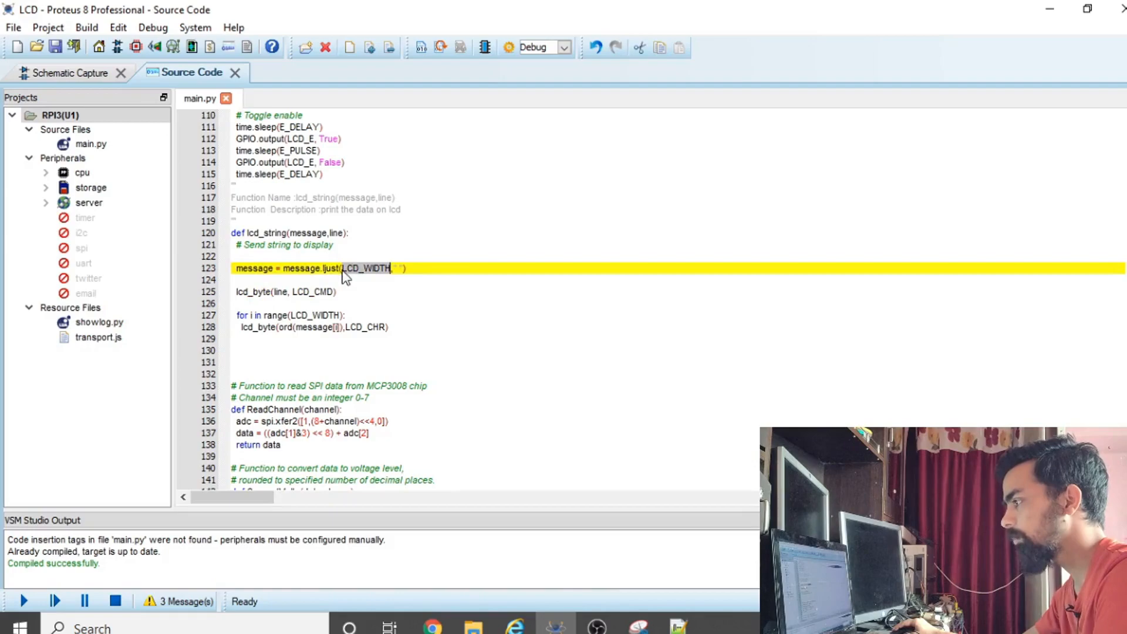
double_click(304, 292)
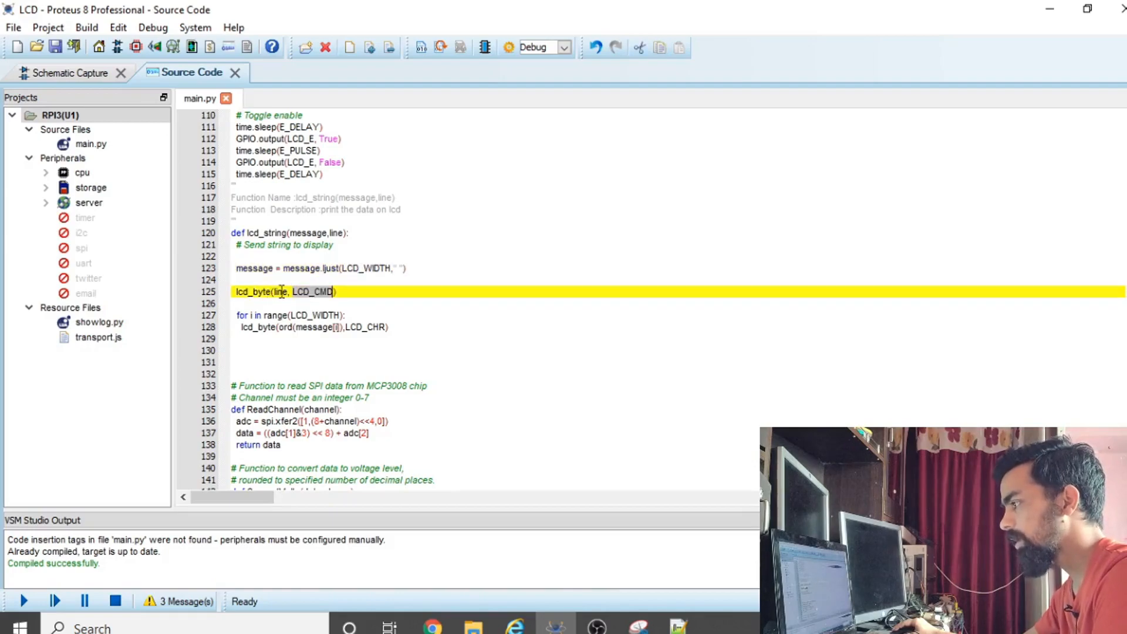
double_click(282, 292)
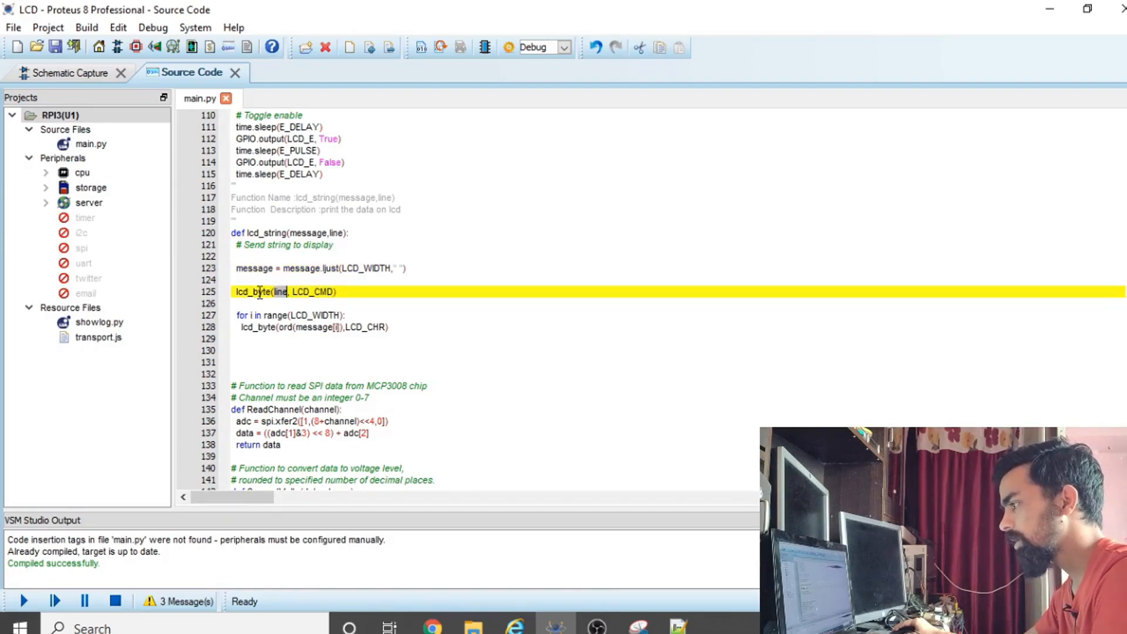
double_click(259, 291)
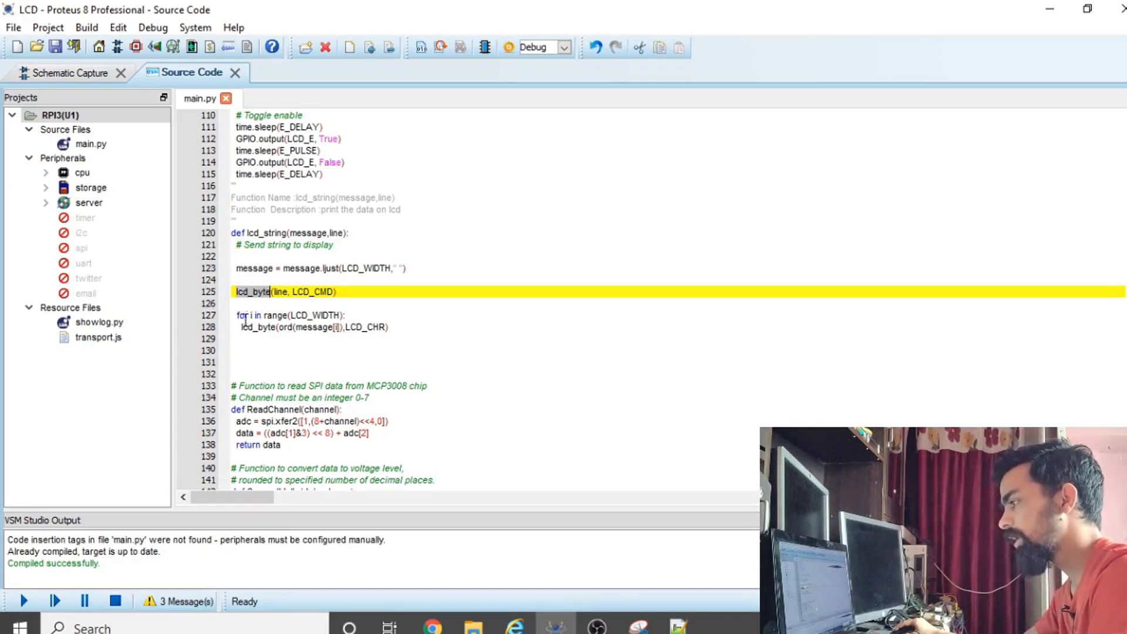
- Study the for loop in lcd_string, focusing on its i variable and the LCD_WIDTH range
left_click(295, 328)
left_click_drag(353, 316, 233, 315)
left_click(244, 316)
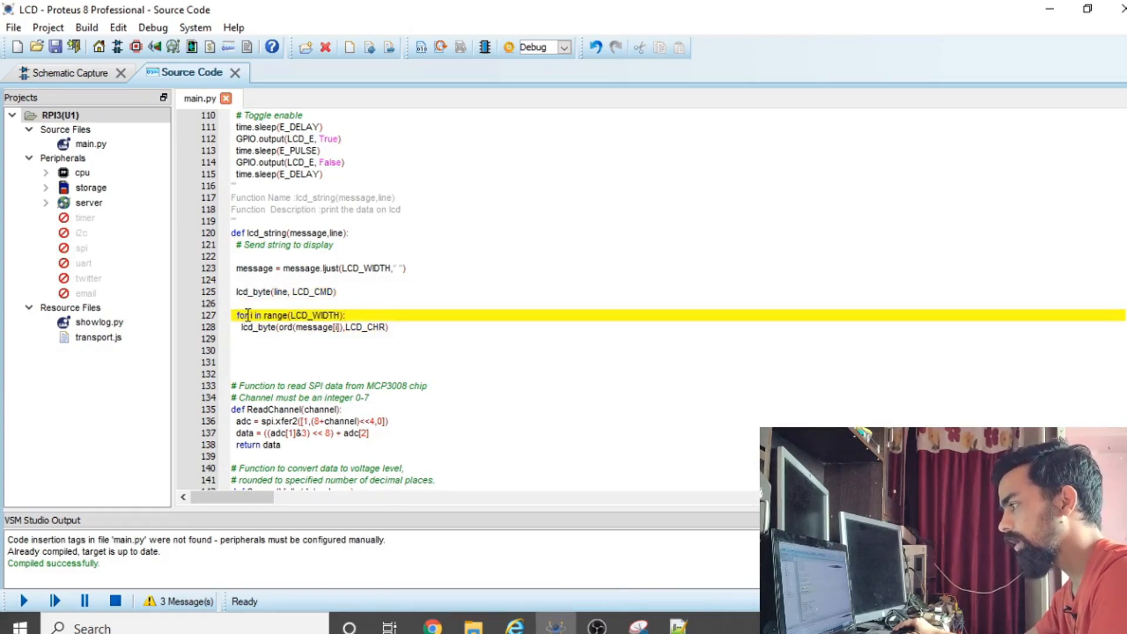
double_click(308, 316)
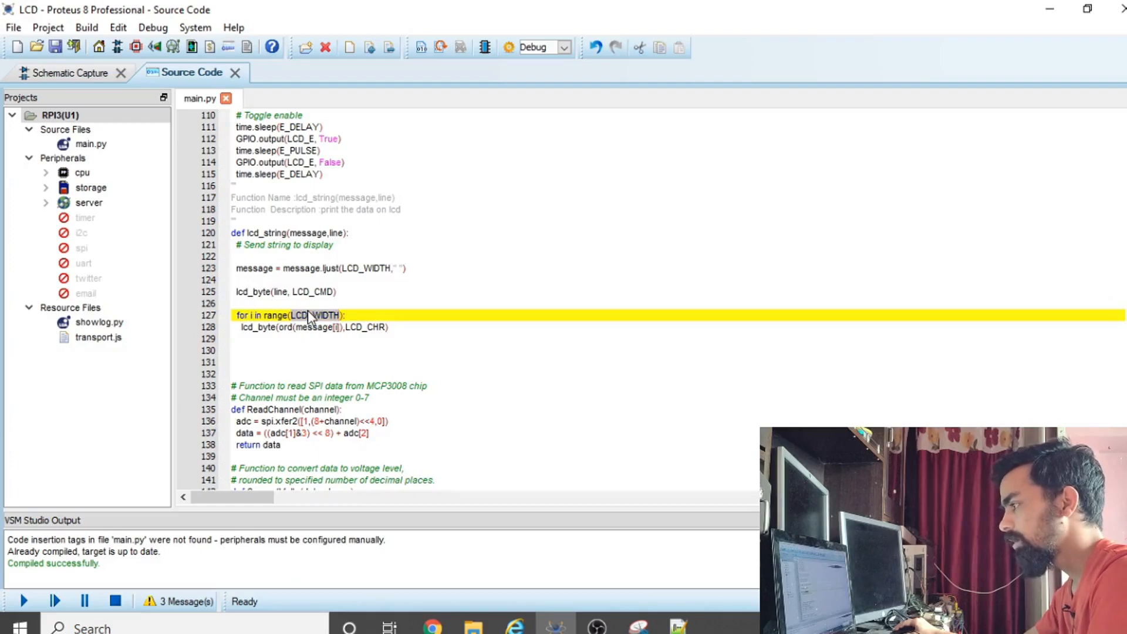
left_click(252, 316)
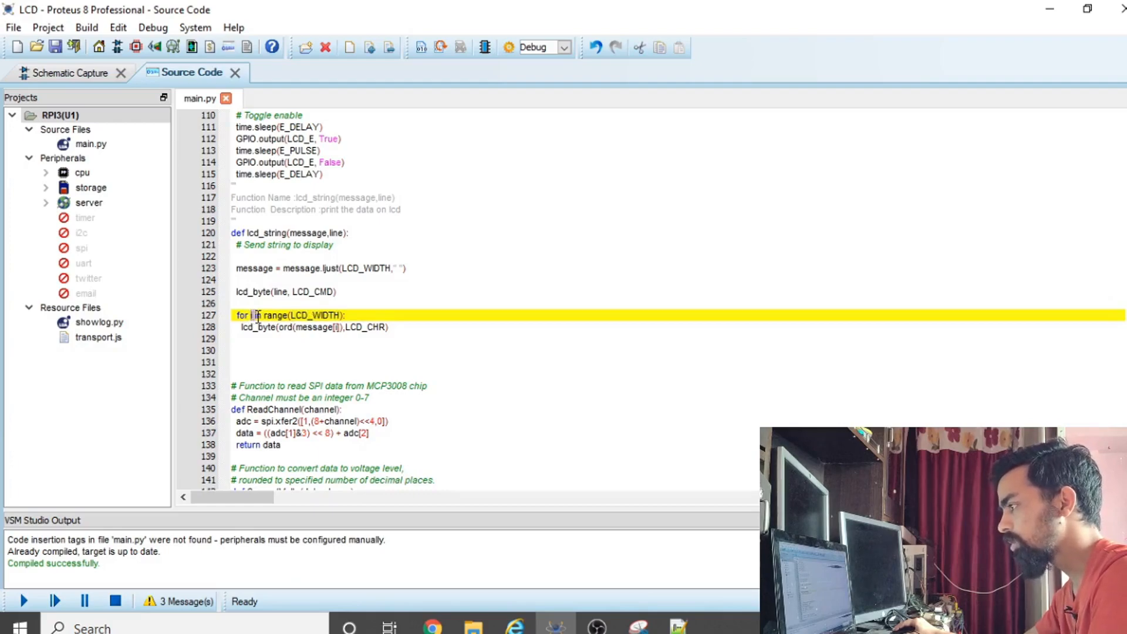
left_click(305, 318)
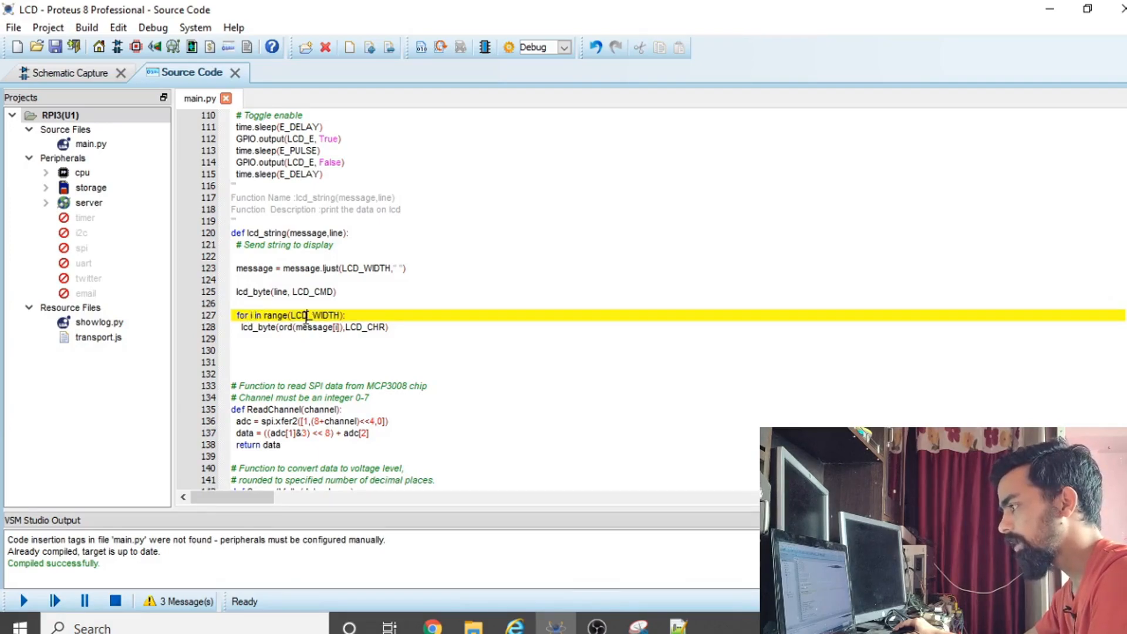
double_click(308, 316)
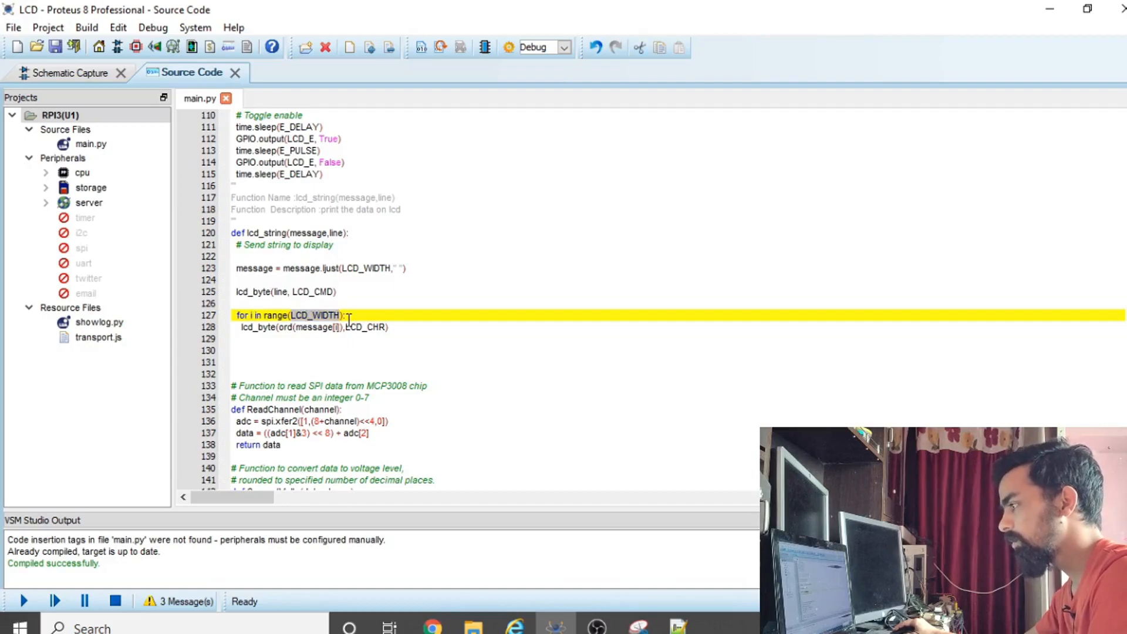
left_click(321, 317)
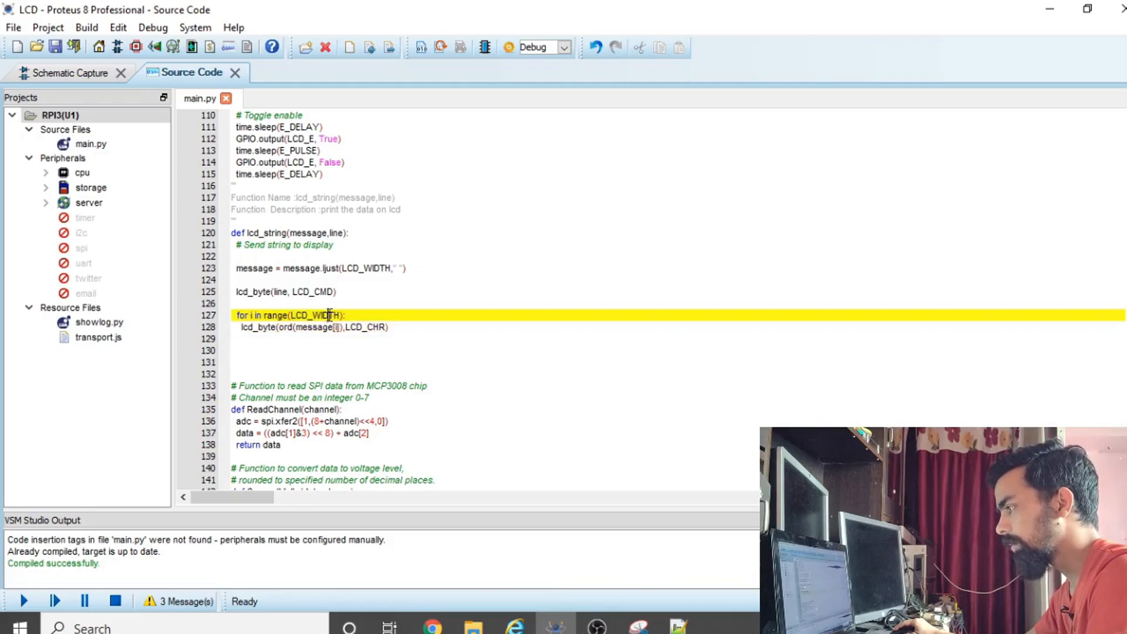
left_click(253, 315)
- Examine the lcd_byte call inside the for loop and how message[i] uses the loop variable
double_click(259, 327)
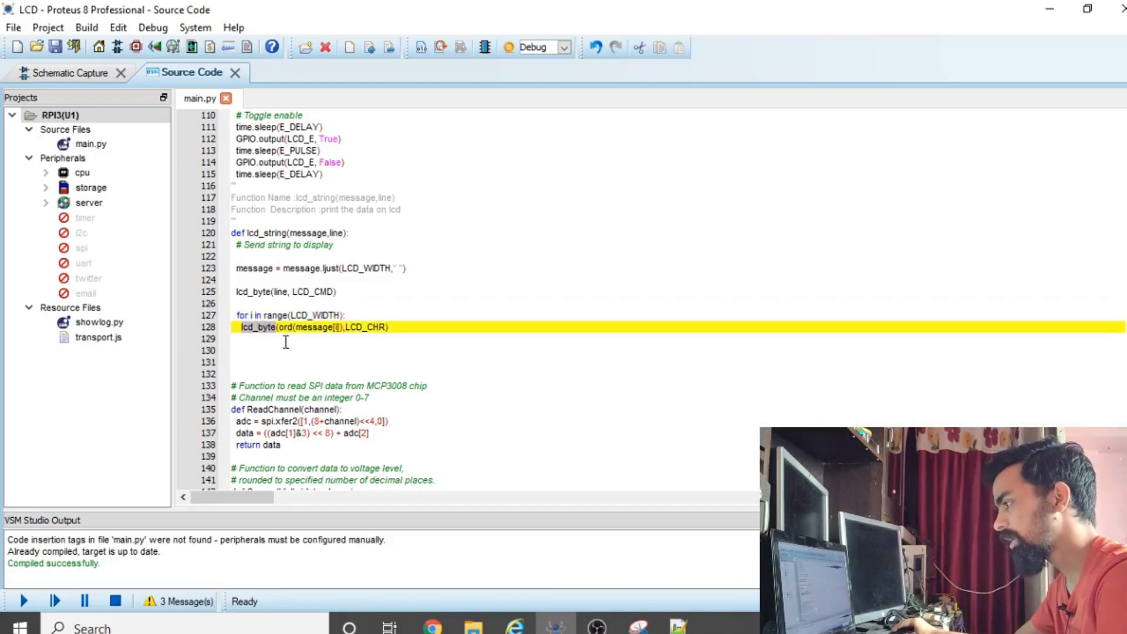
double_click(298, 328)
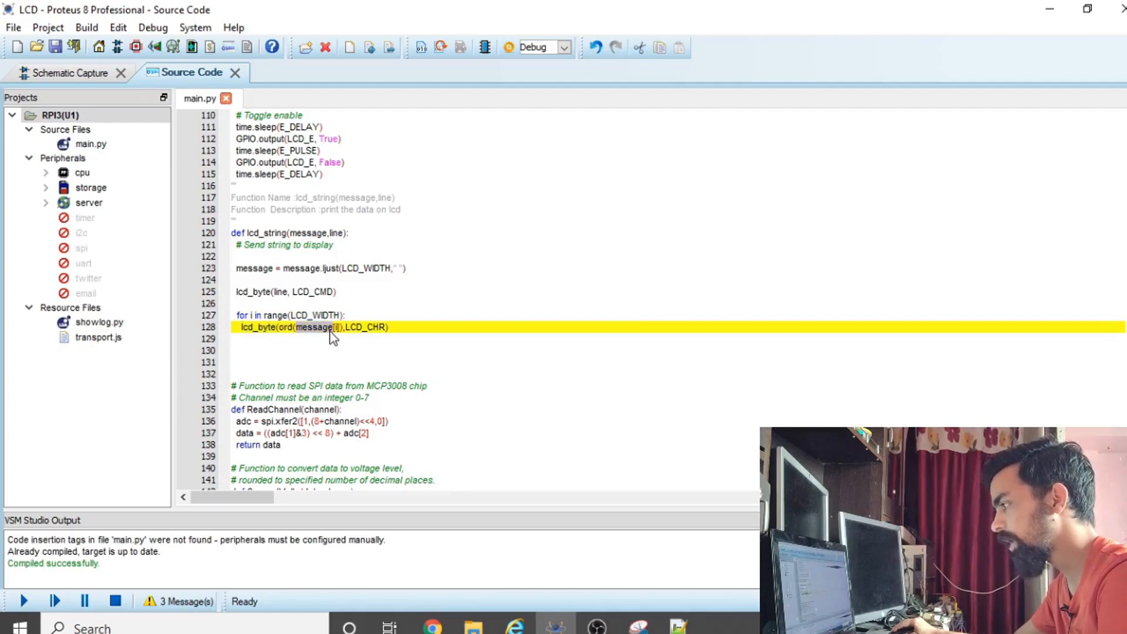
double_click(257, 317)
double_click(309, 329)
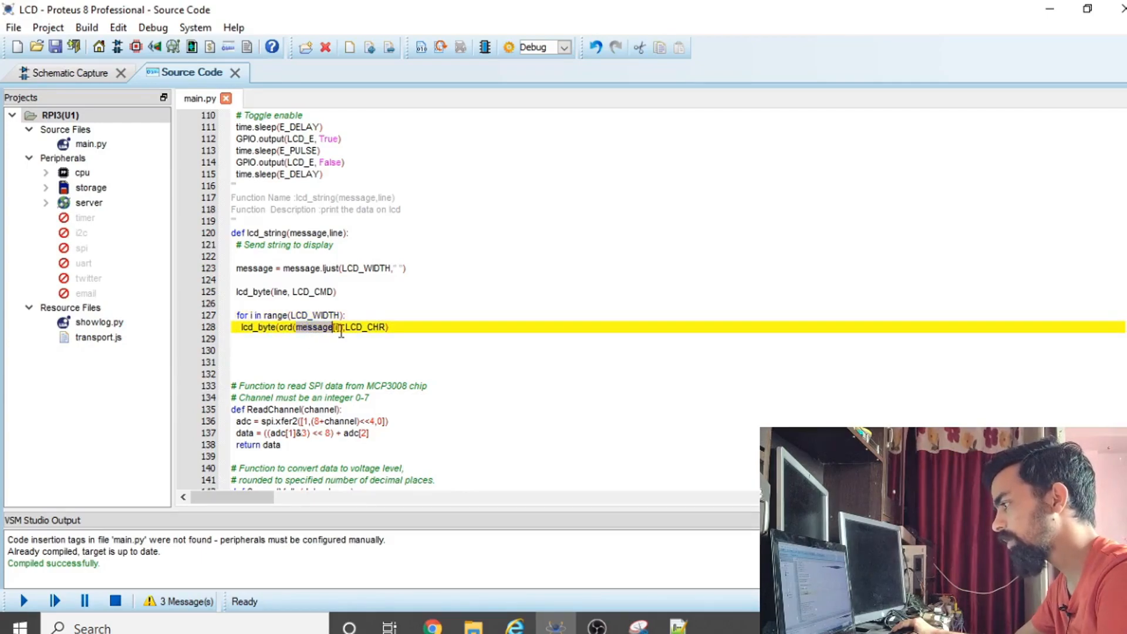
- Examine the lcd_byte(ord(message[i]),LCD_CHR) call in lcd_string, including its message[i] and LCD_CHR arguments
double_click(337, 327)
double_click(329, 328)
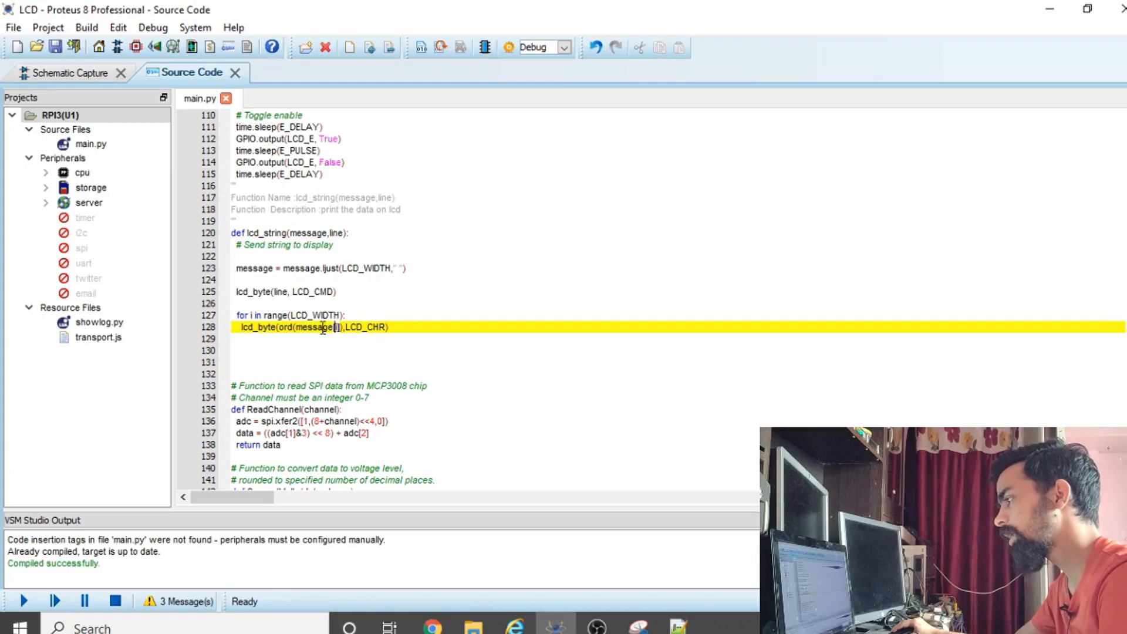
double_click(364, 327)
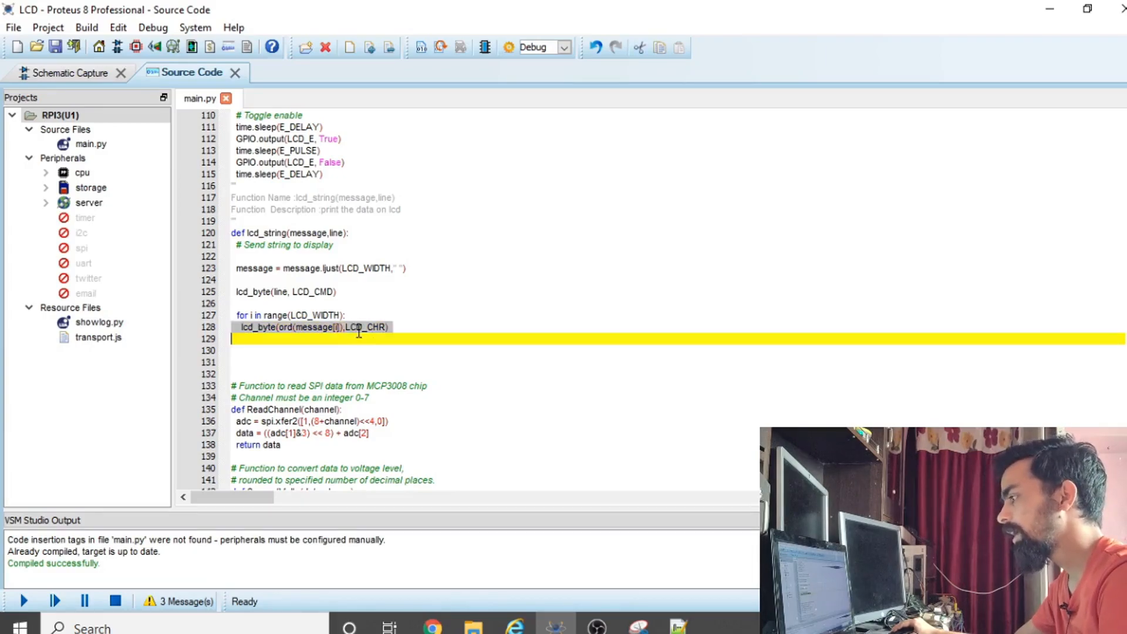
triple_click(363, 329)
left_click(361, 327)
double_click(257, 327)
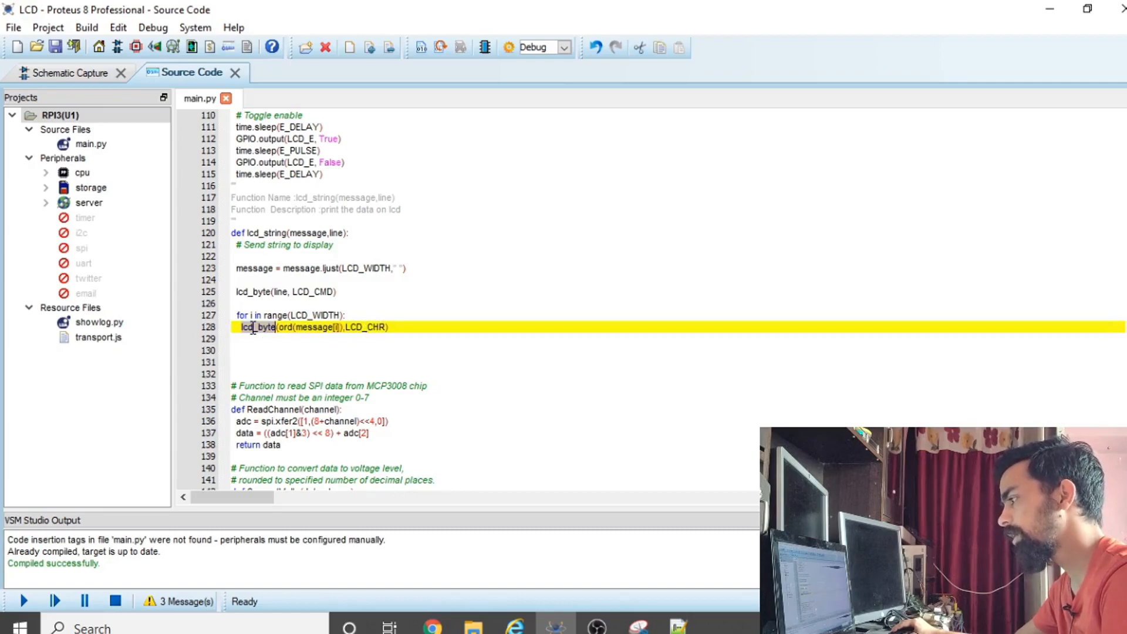
double_click(354, 328)
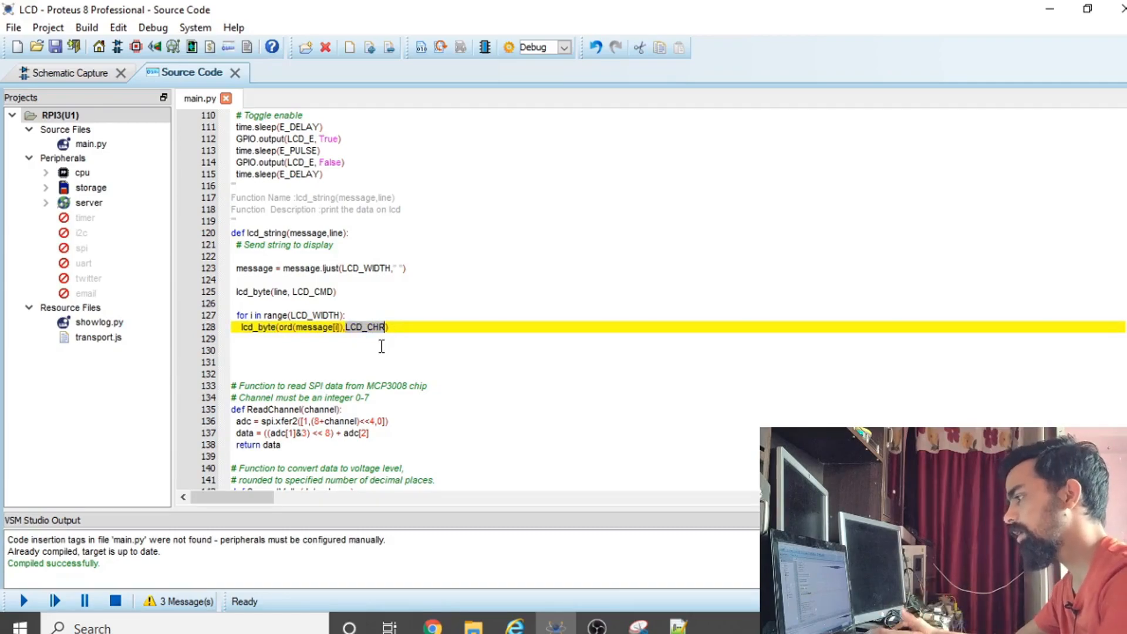
triple_click(343, 334)
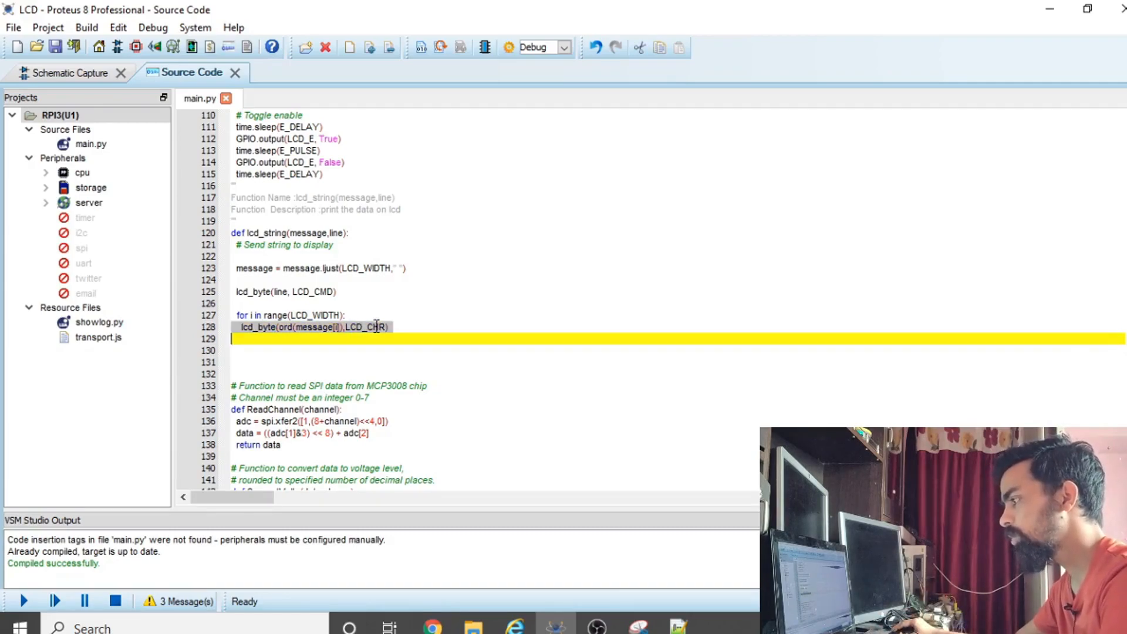
left_click(251, 328)
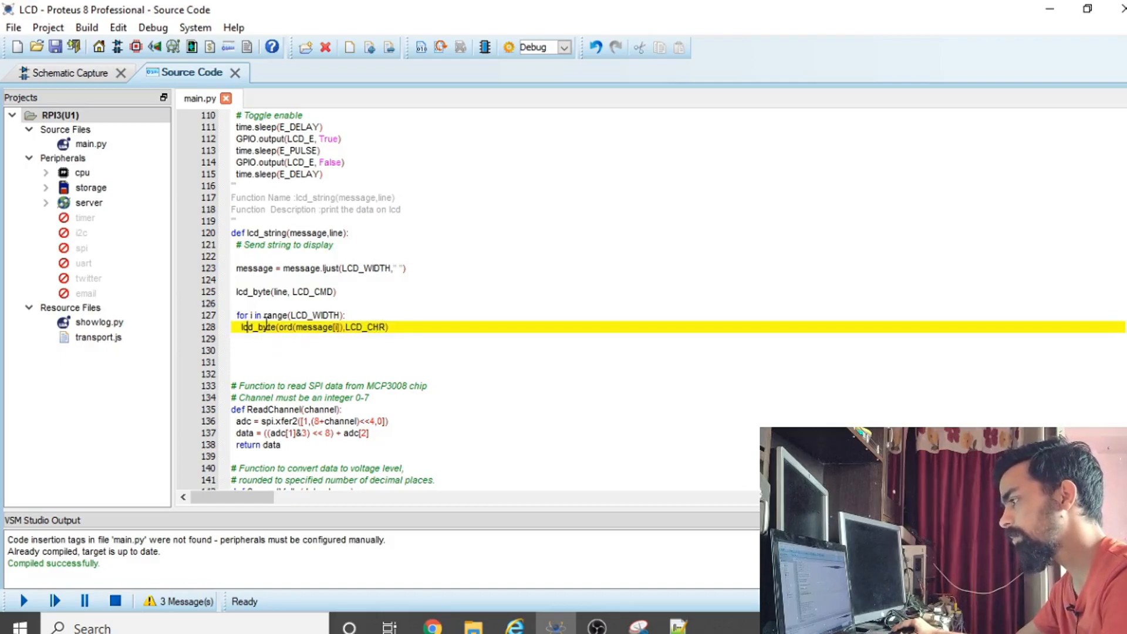
- Review the for loop over LCD_WIDTH together with the lcd_byte statement that it repeats
scroll(276, 340, "up", 5)
scroll(381, 407, "down", 4)
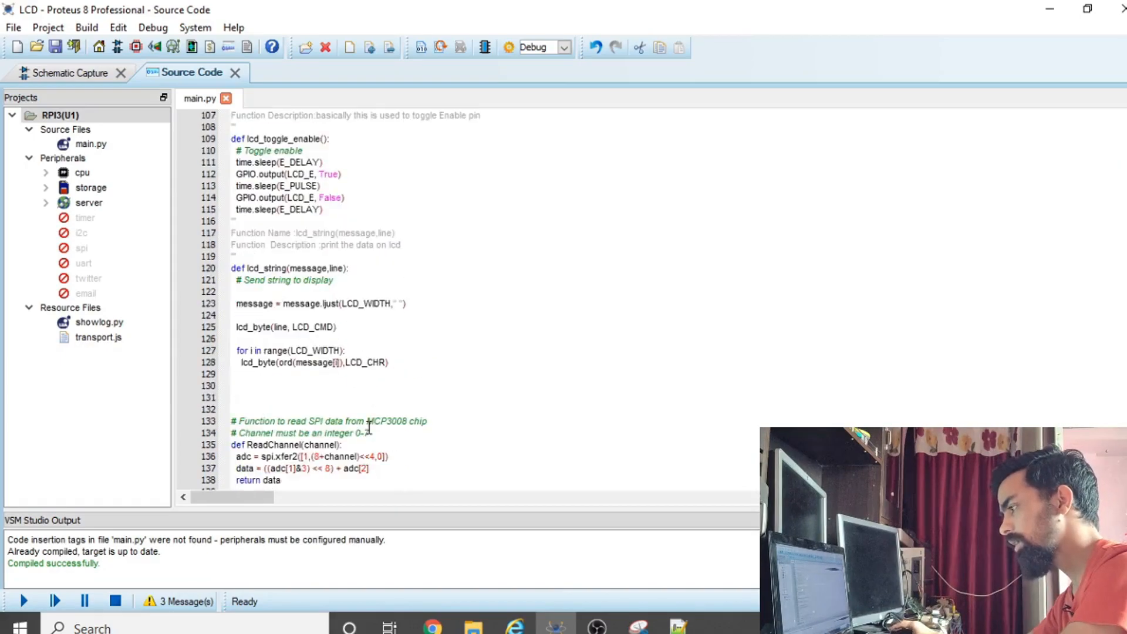
left_click(279, 350)
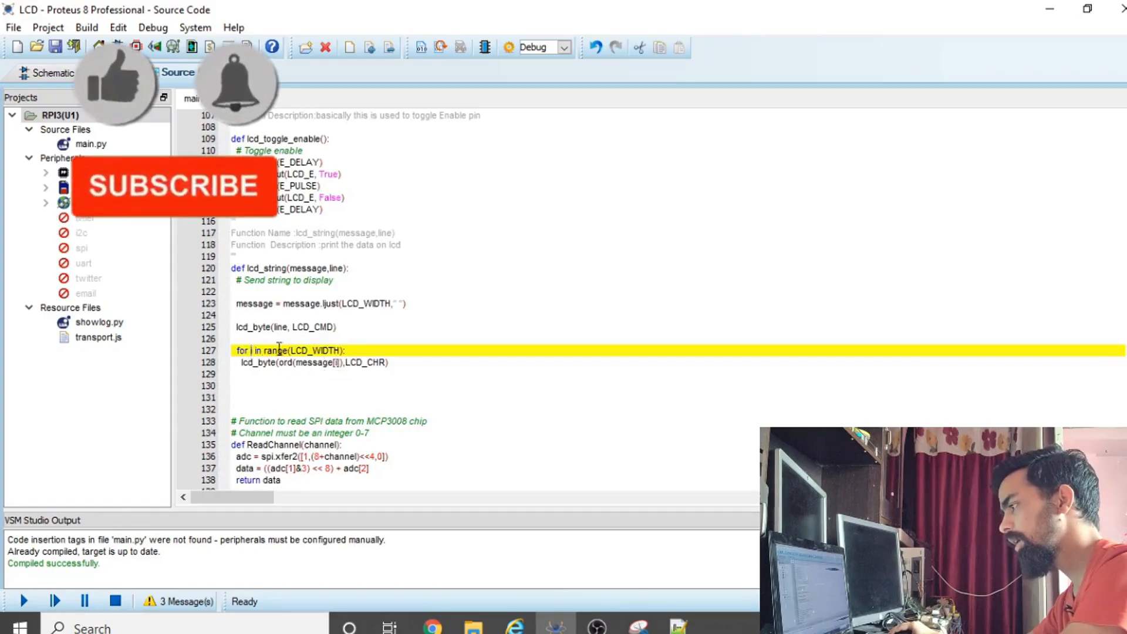
left_click(344, 362)
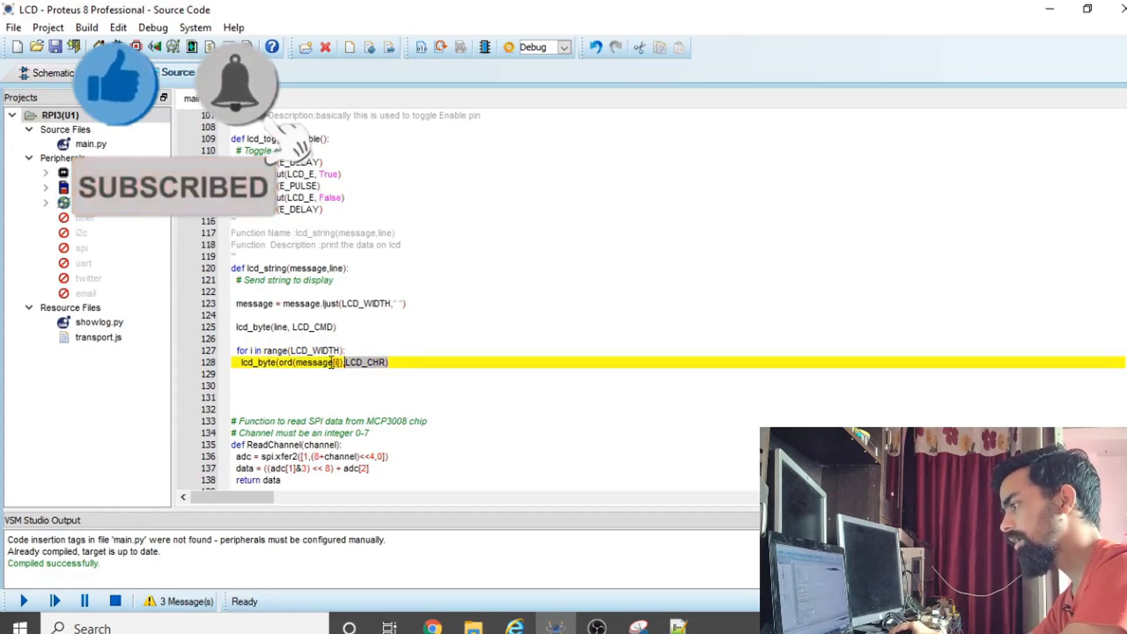
left_click_drag(332, 362, 221, 351)
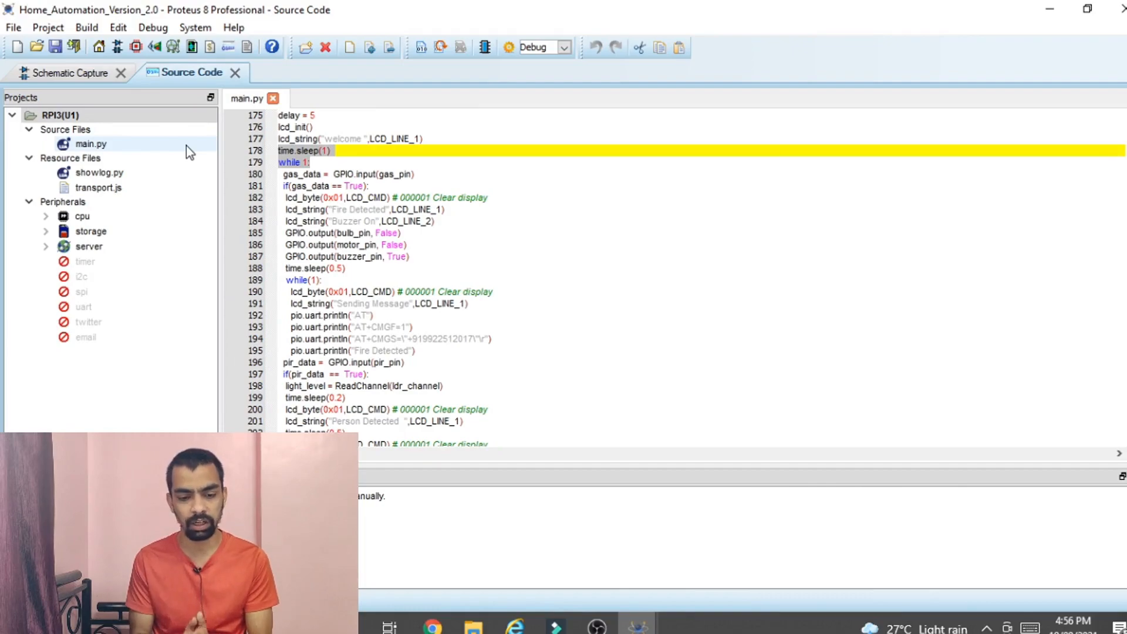
- Examine the main while 1 loop and the gas_data assignment that reads gas_pin through GPIO.input
left_click(348, 158)
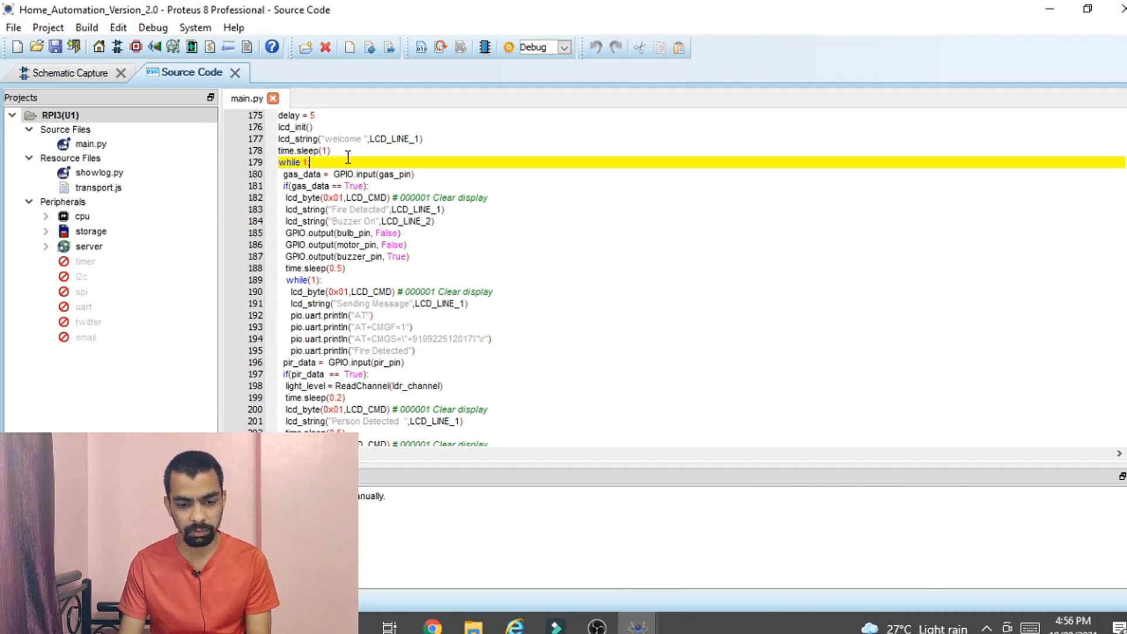
left_click_drag(324, 162, 226, 164)
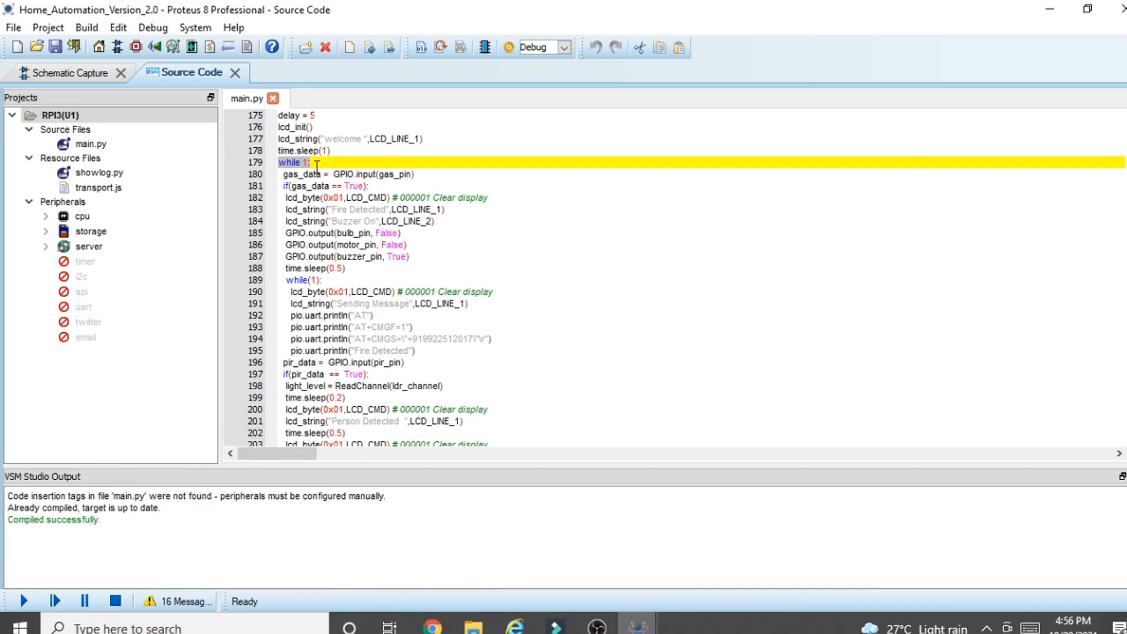
left_click(313, 185)
double_click(363, 174)
double_click(401, 174)
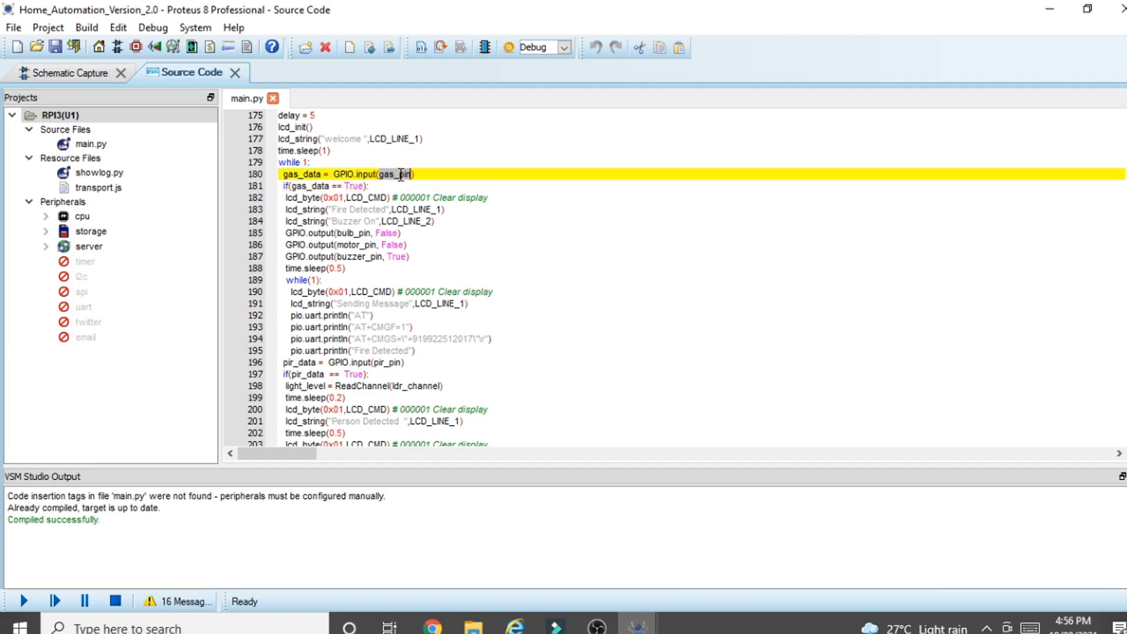
left_click_drag(433, 170, 303, 170)
- Check how the if condition compares gas_data with True before clearing the display
left_click(388, 184)
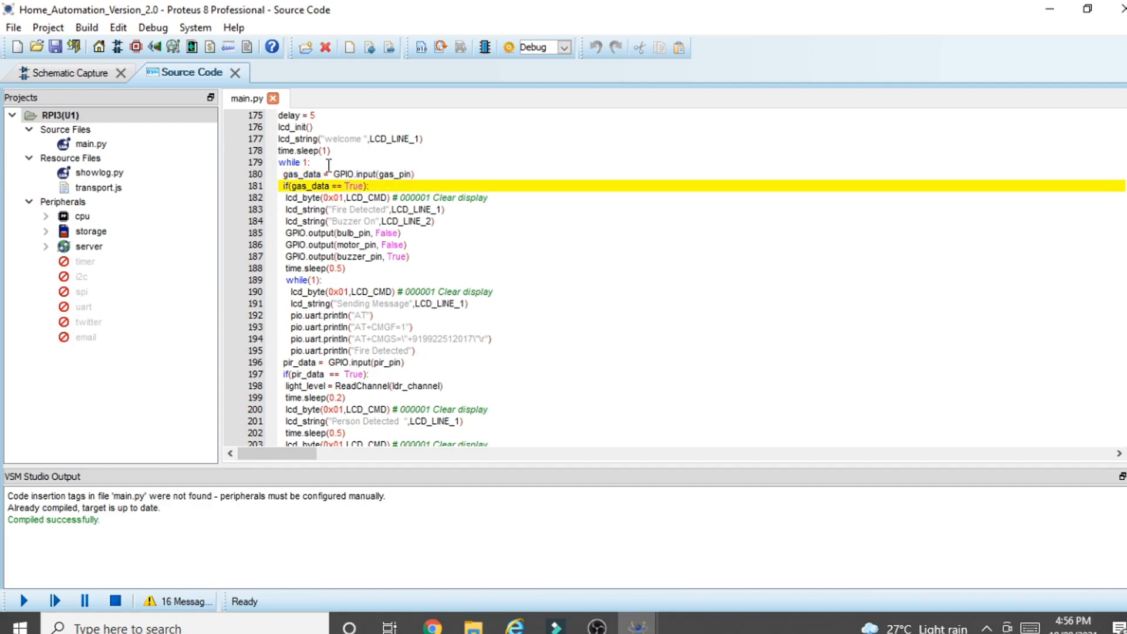
double_click(318, 173)
left_click(320, 192)
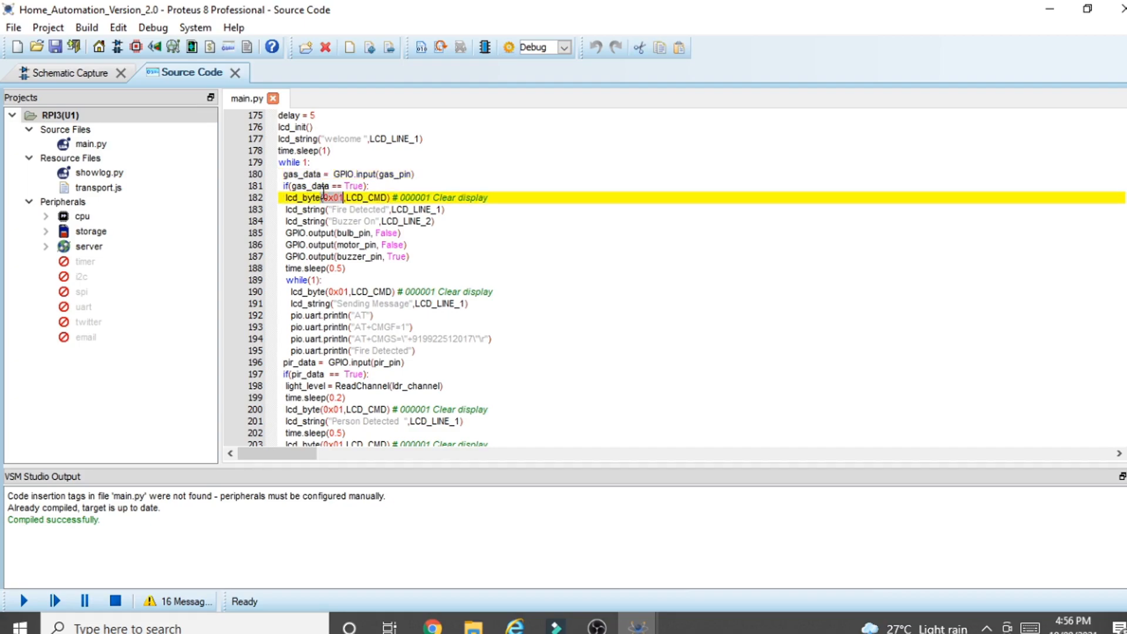
left_click(359, 184)
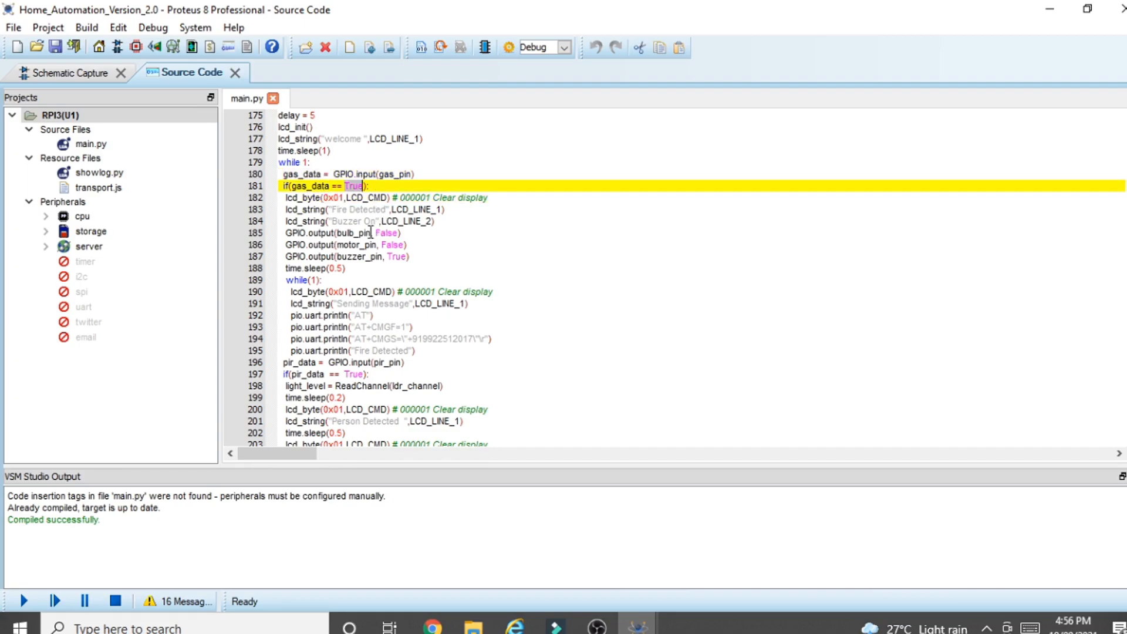
- Review the lcd_string calls that print "Fire Detected" on LCD_LINE_1 and "Buzzer On" on LCD_LINE_2
left_click(299, 208)
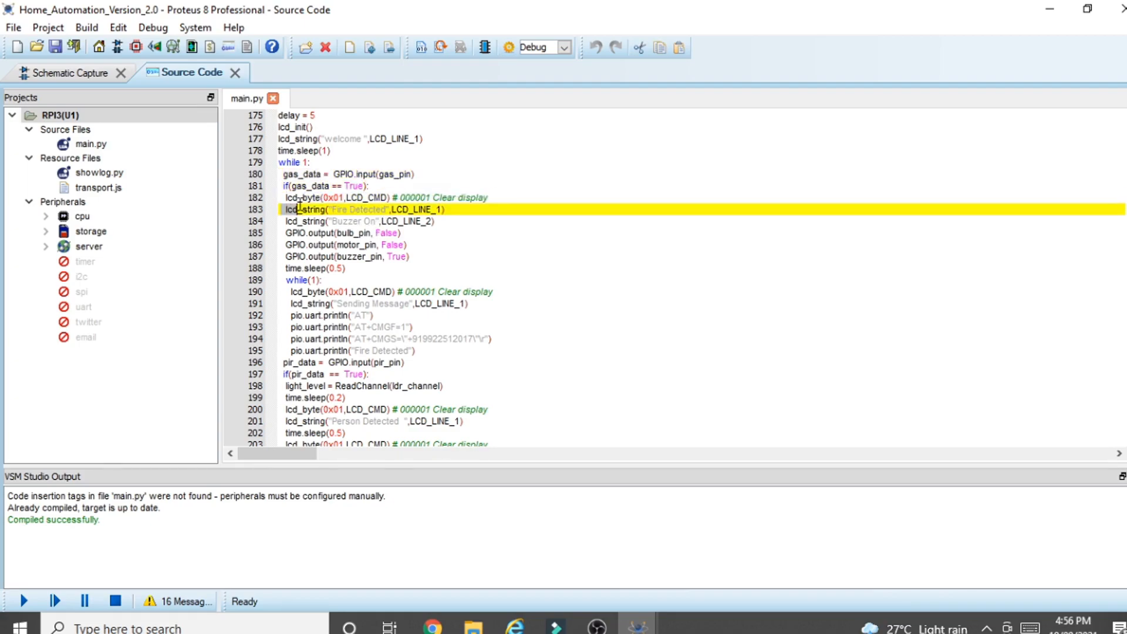
left_click(332, 208)
double_click(308, 210)
double_click(310, 219)
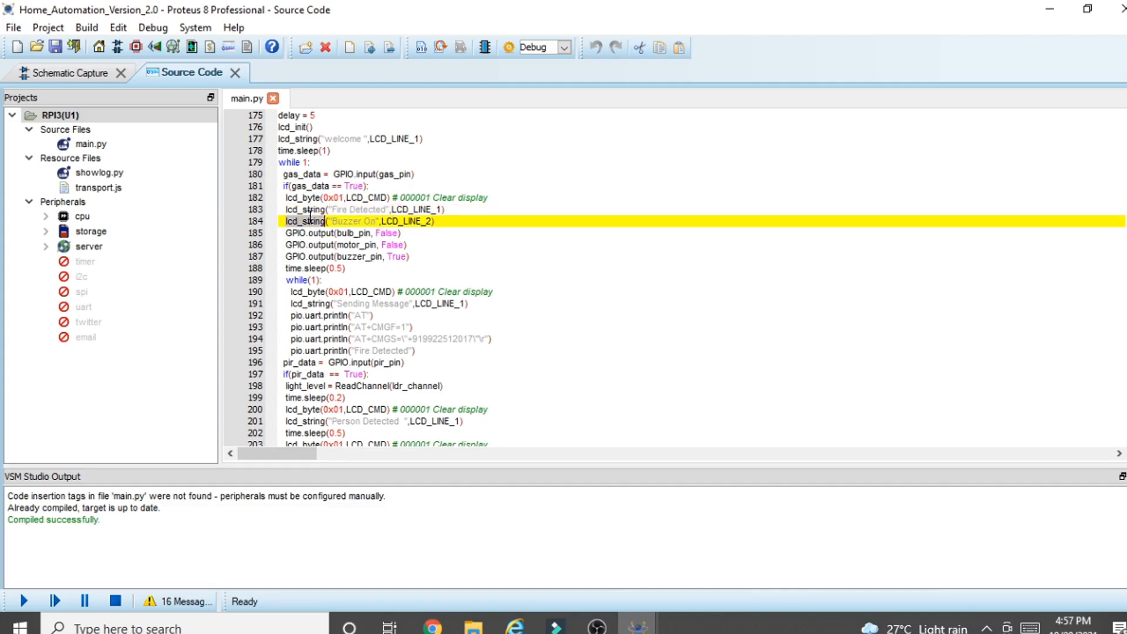
left_click(352, 220)
- Inspect the GPIO.output statement for buzzer_pin and its True argument in the gas detection branch
left_click(330, 232)
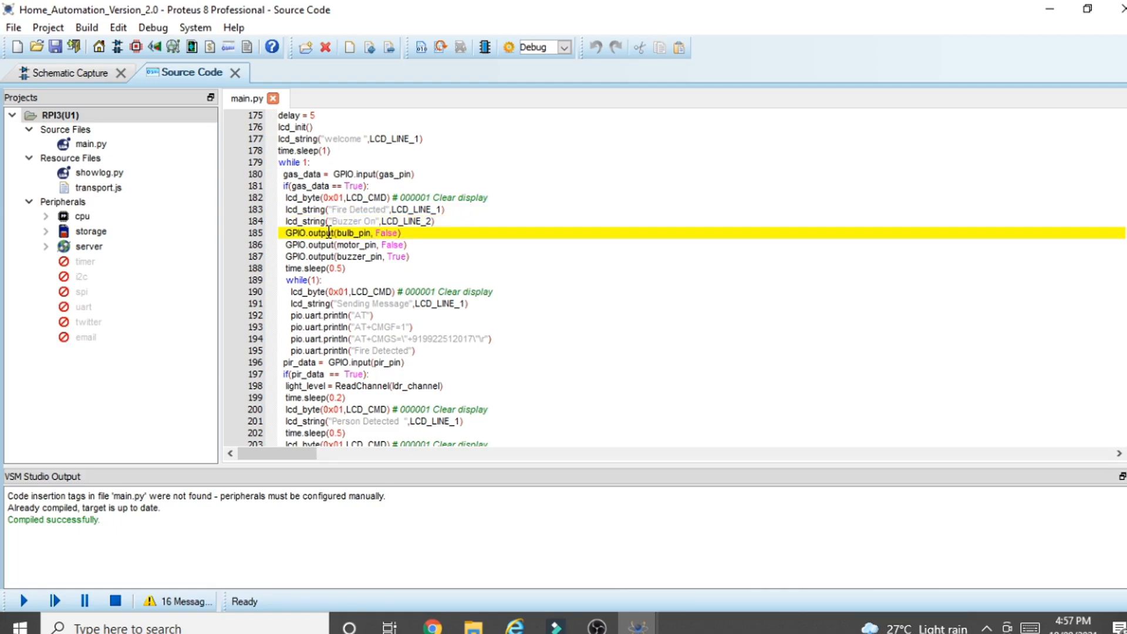
double_click(295, 257)
double_click(368, 257)
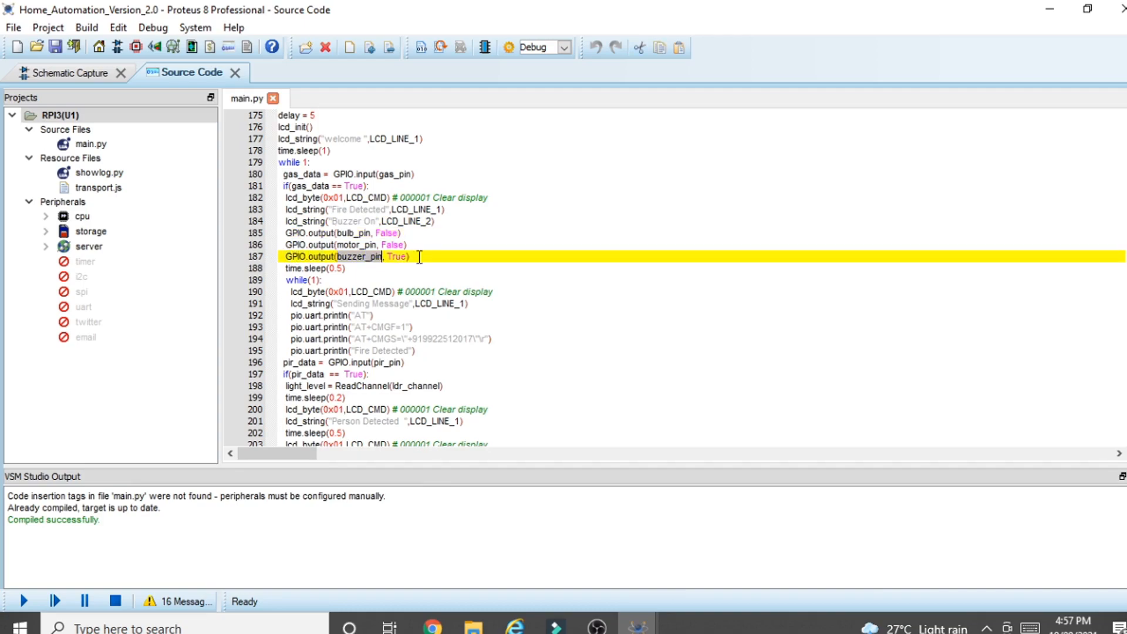
left_click(392, 259)
- Study the GPIO.output statements for bulb_pin and motor_pin, comparing their False arguments with the buzzer_pin output
left_click_drag(412, 244, 248, 236)
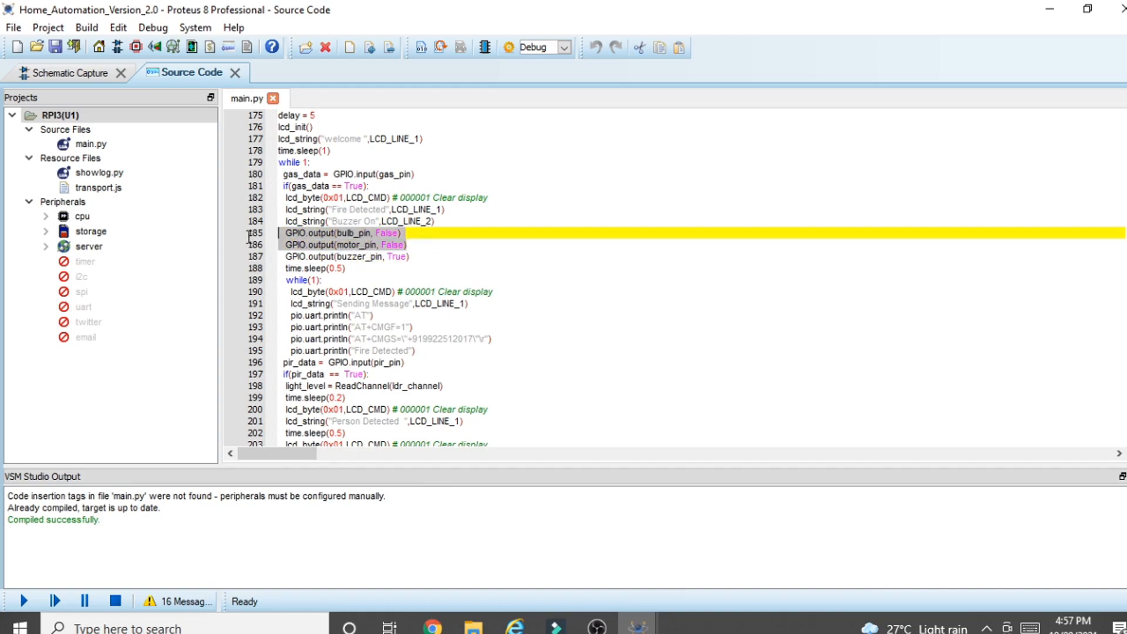
left_click(352, 233)
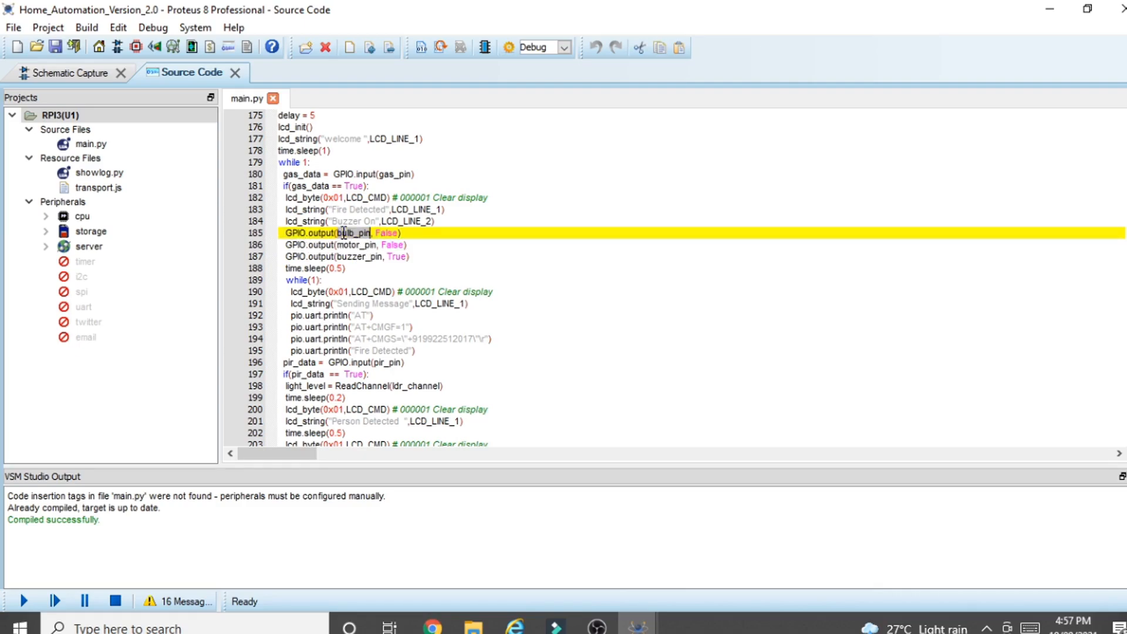
left_click(383, 232)
left_click(311, 233)
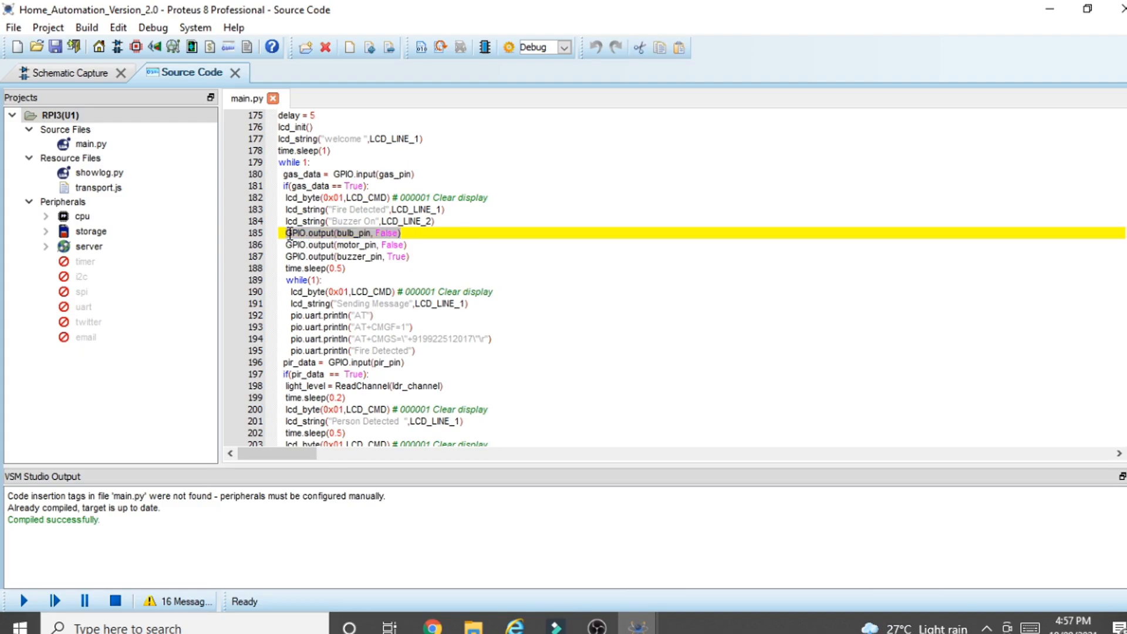
left_click_drag(418, 251, 328, 198)
left_click(413, 257)
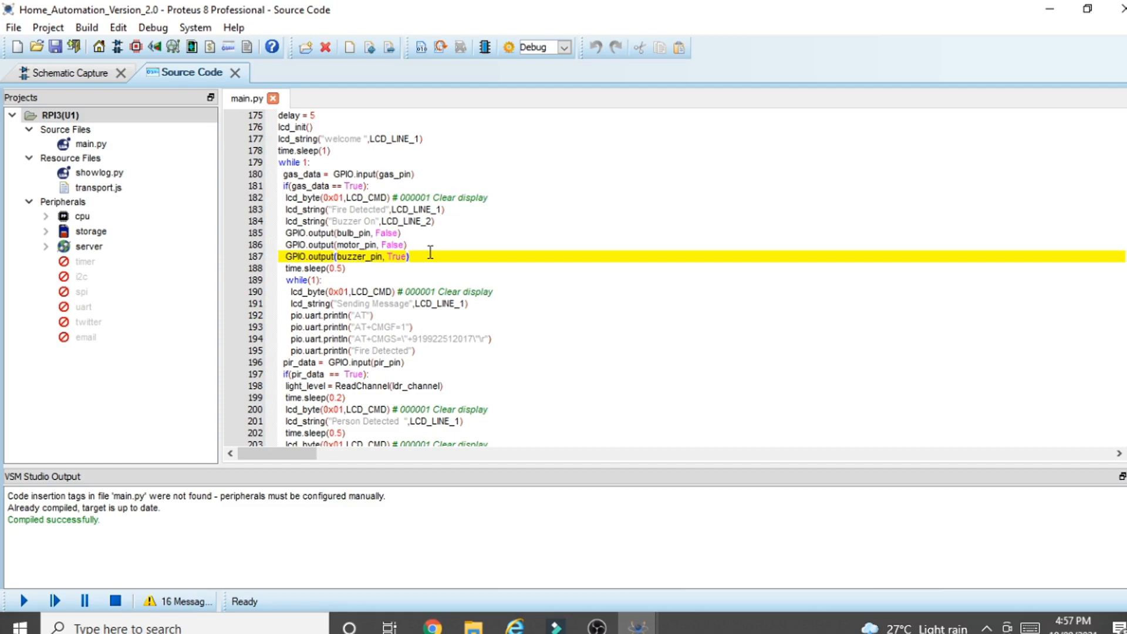
left_click_drag(431, 254, 252, 267)
left_click_drag(416, 248, 202, 237)
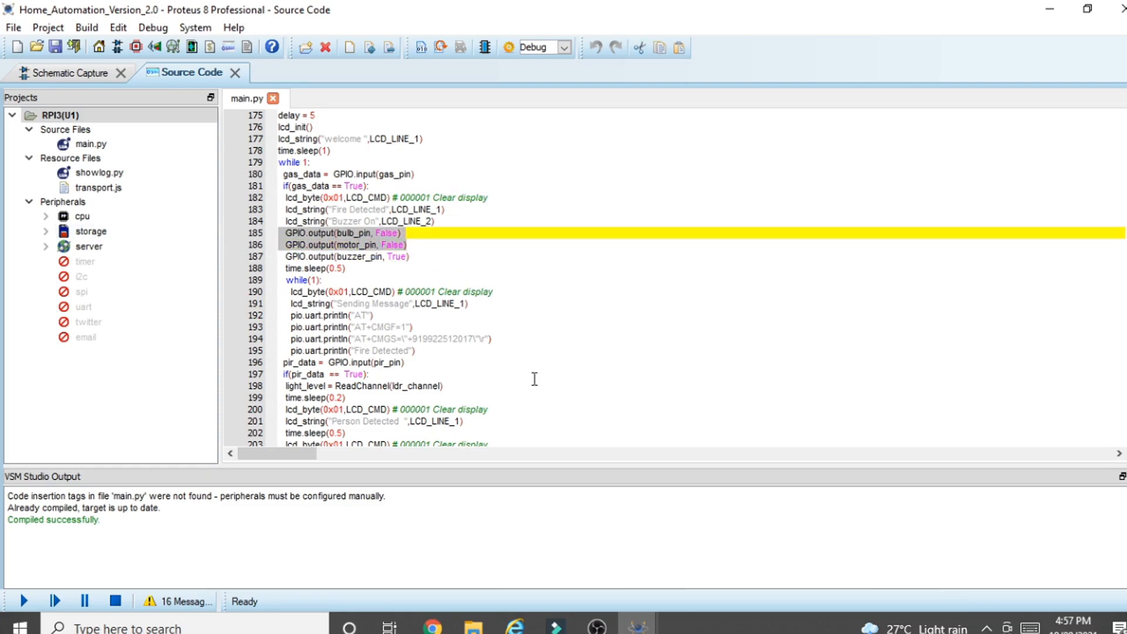
- Look over the time.sleep(0.5) delay and the body of the nested while(1) loop in the gas branch
left_click(363, 270)
scroll(363, 273, "down", 1)
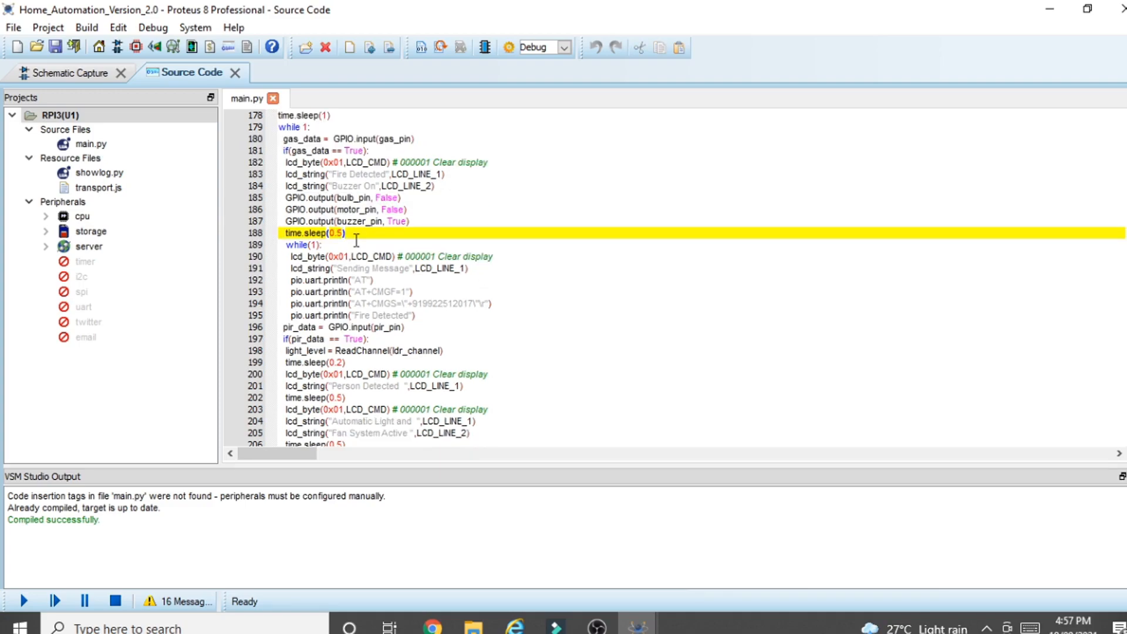
left_click_drag(287, 256, 461, 315)
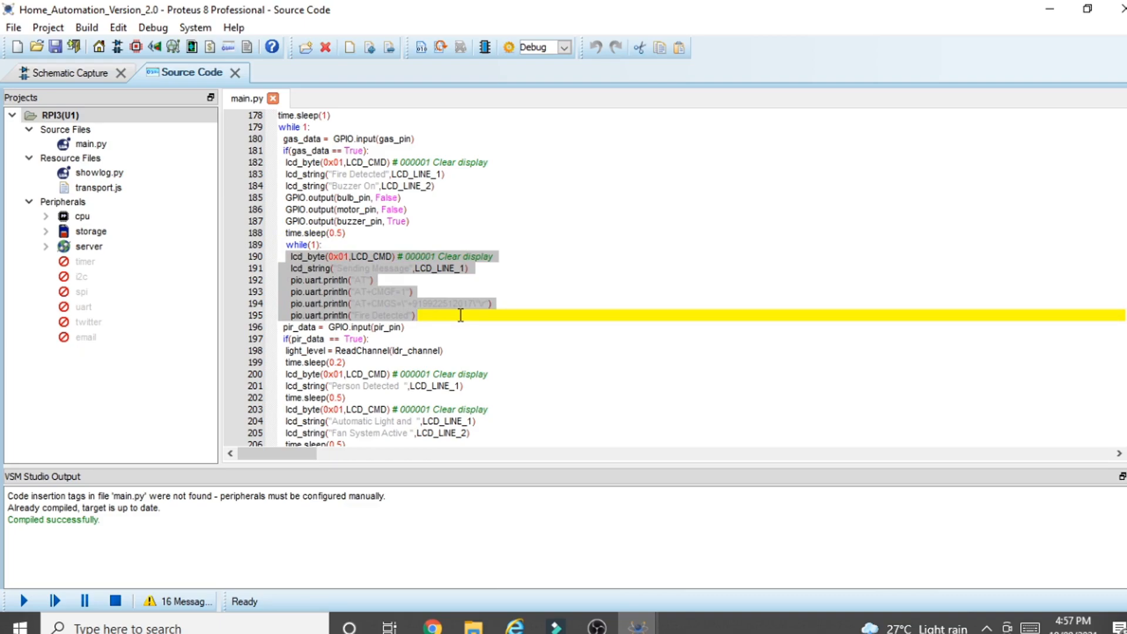
left_click(460, 315)
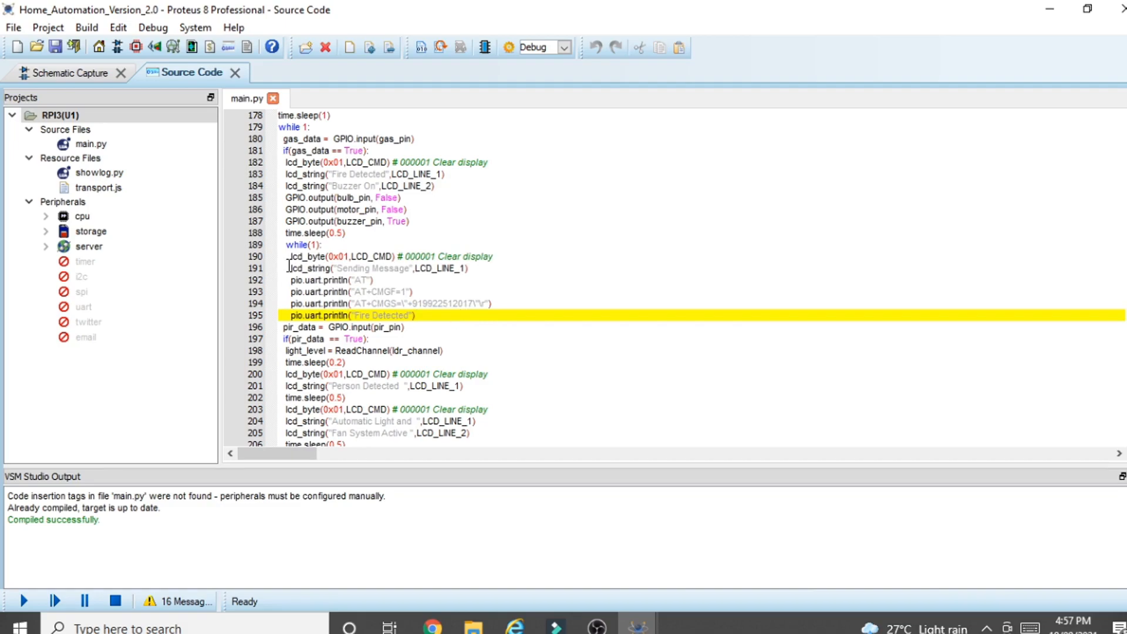
- Examine the pio.uart.println statements for AT, AT+CMGF=1, AT+CMGS and the "Fire Detected" text
left_click(295, 279)
double_click(335, 281)
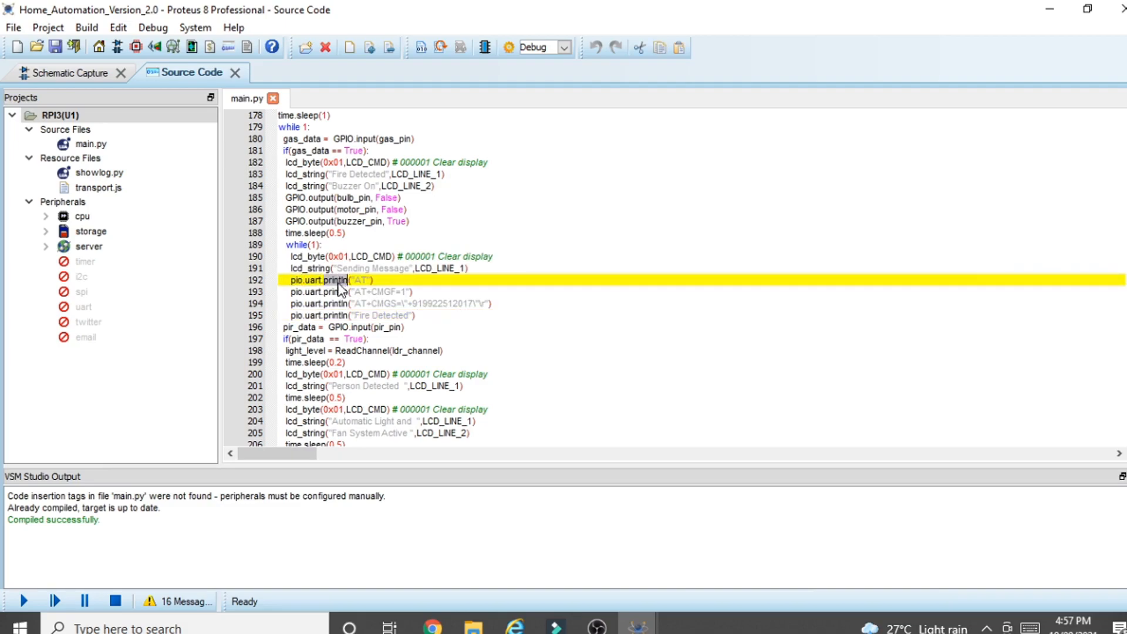
double_click(360, 280)
left_click_drag(382, 270, 340, 281)
left_click(377, 291)
left_click(380, 304)
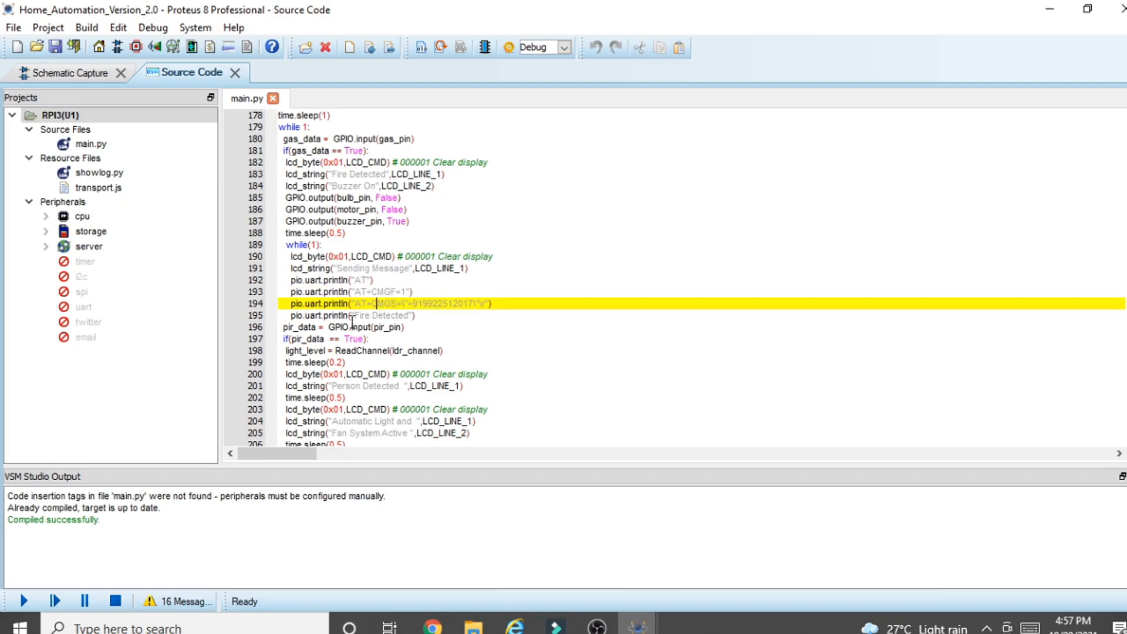
left_click_drag(293, 315, 378, 315)
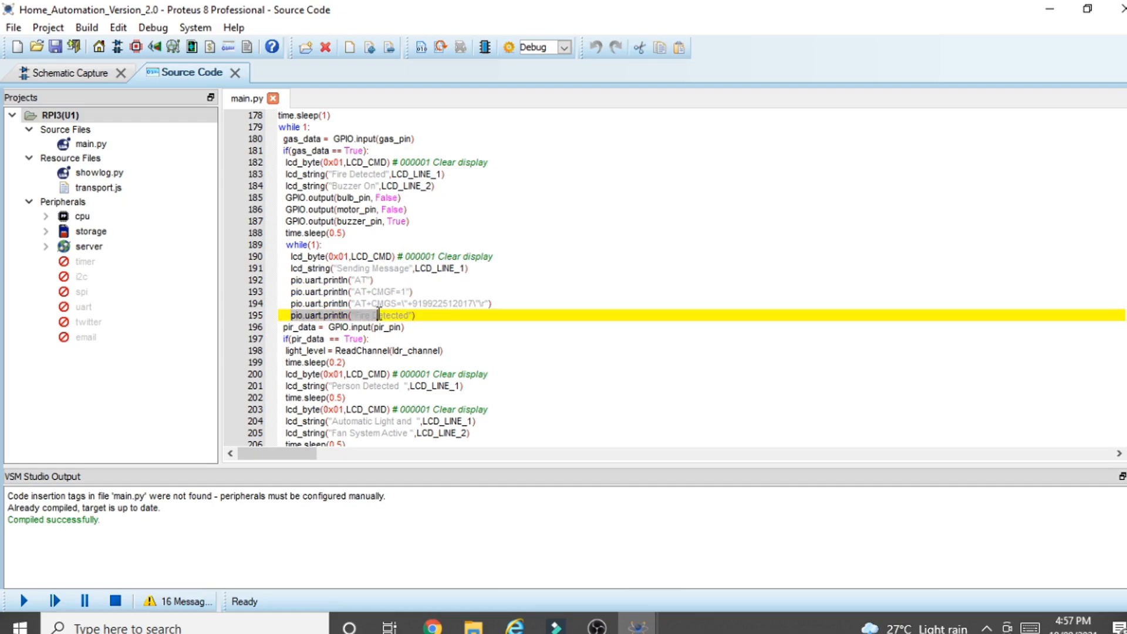
left_click(434, 313)
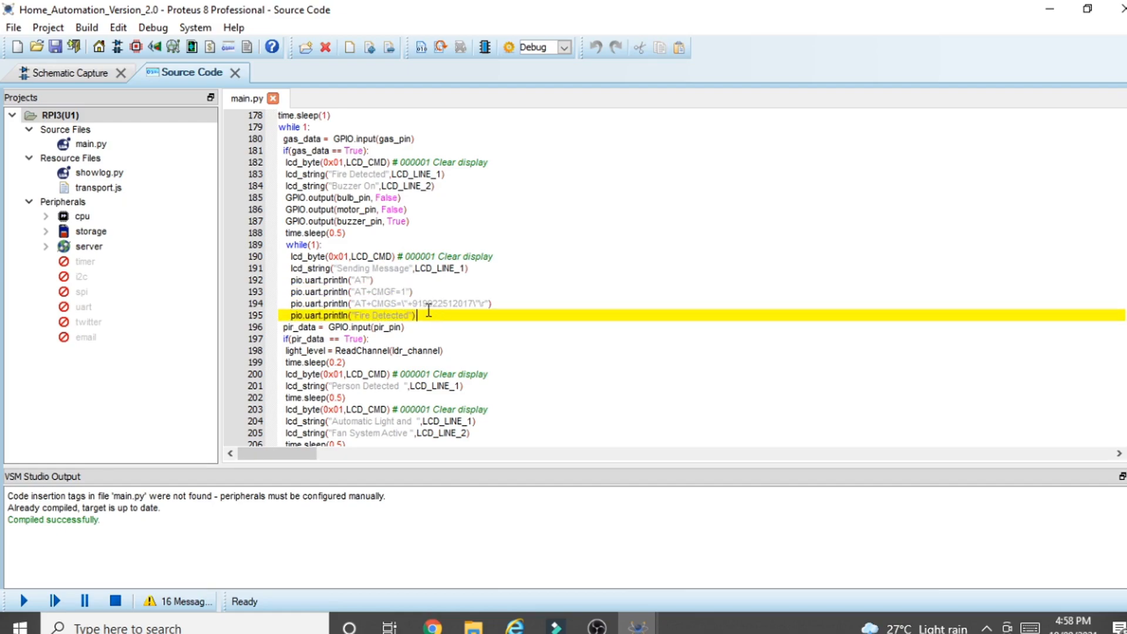
- Review the nested while(1) block as a whole, from the "Sending Message" display text through the UART commands
left_click_drag(427, 311, 211, 244)
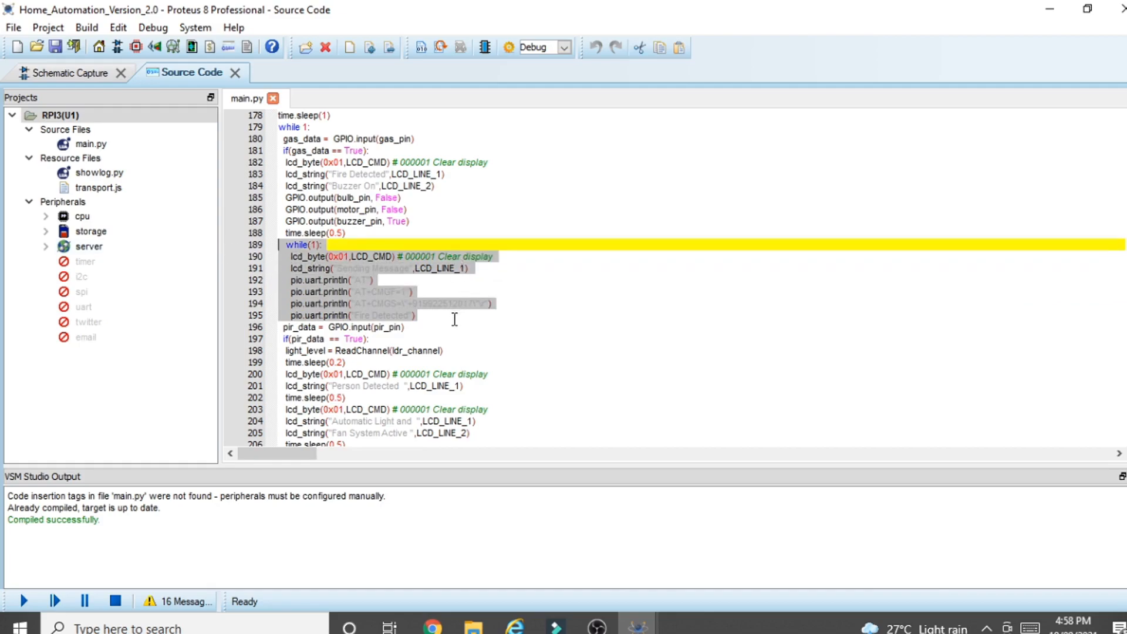
left_click(423, 324)
left_click(420, 317)
left_click_drag(408, 317, 214, 269)
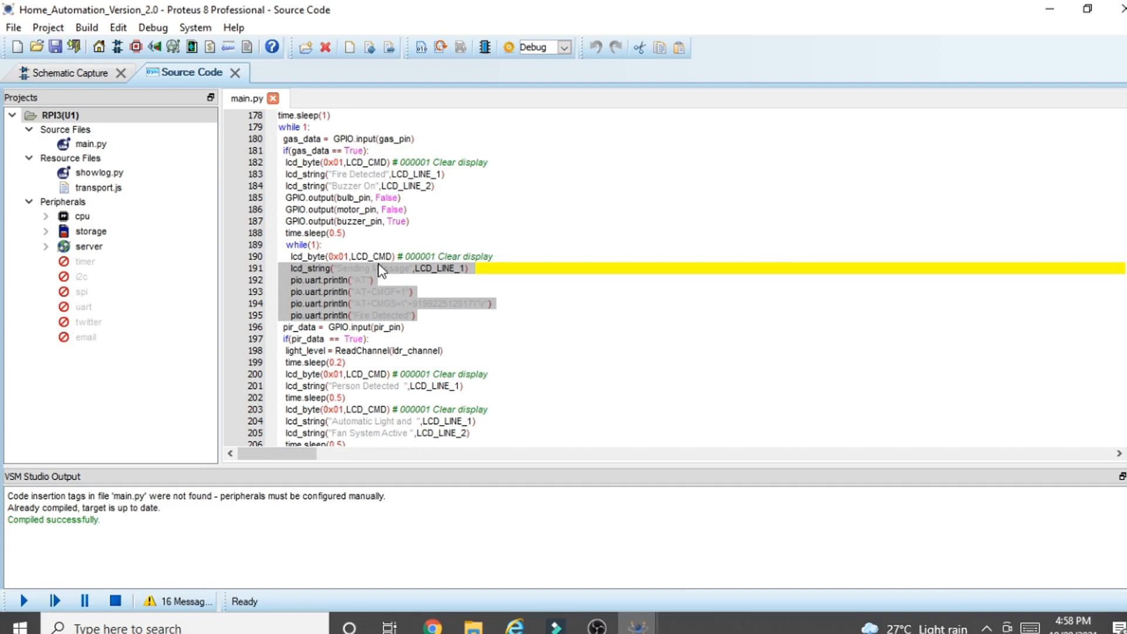
- Recheck the buzzer_pin output line and the if(gas_data == True) condition that controls the fire alert
left_click_drag(422, 221, 283, 225)
scroll(327, 256, "up", 1)
left_click_drag(372, 186, 231, 197)
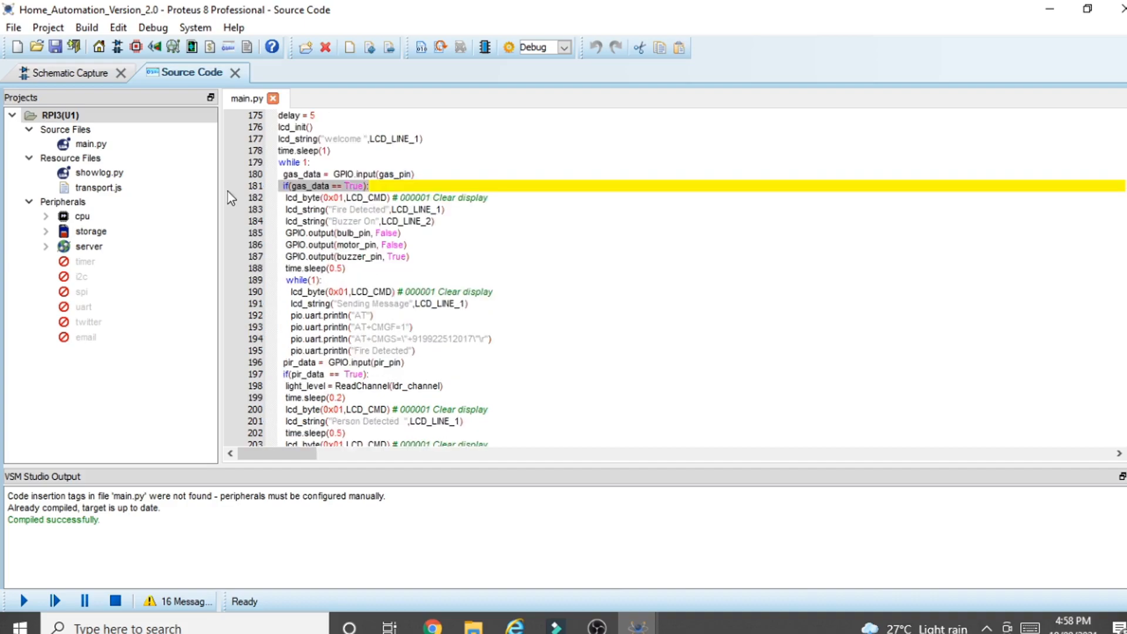
- Examine the line after the gas branch that reads GPIO.input(pir_pin) into pir_data
scroll(326, 276, "down", 1)
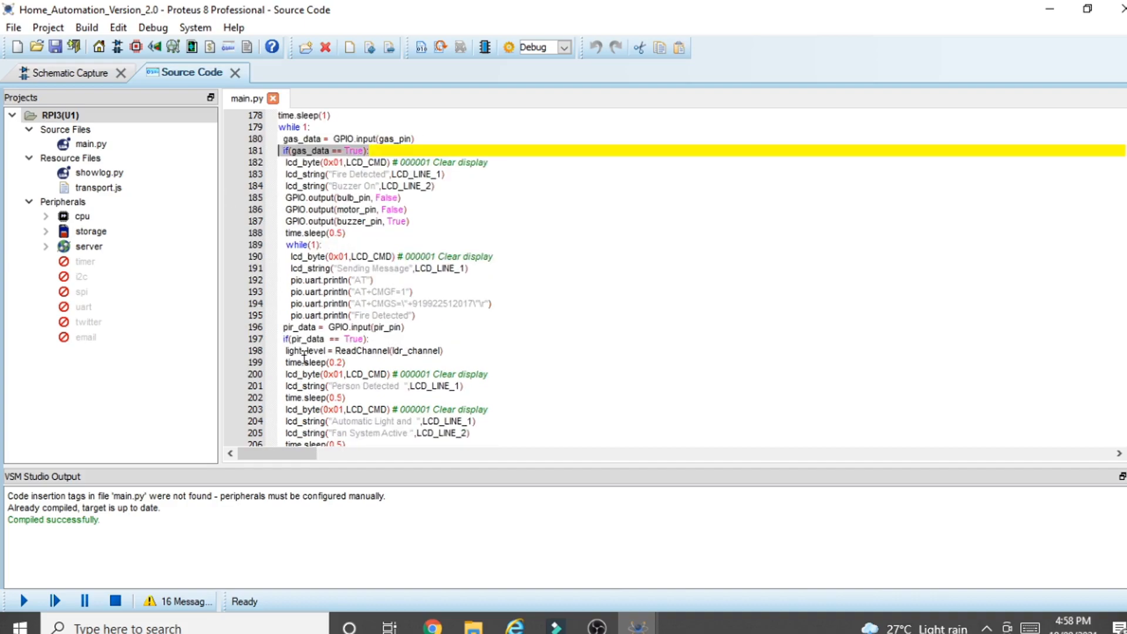
left_click(318, 327)
double_click(370, 327)
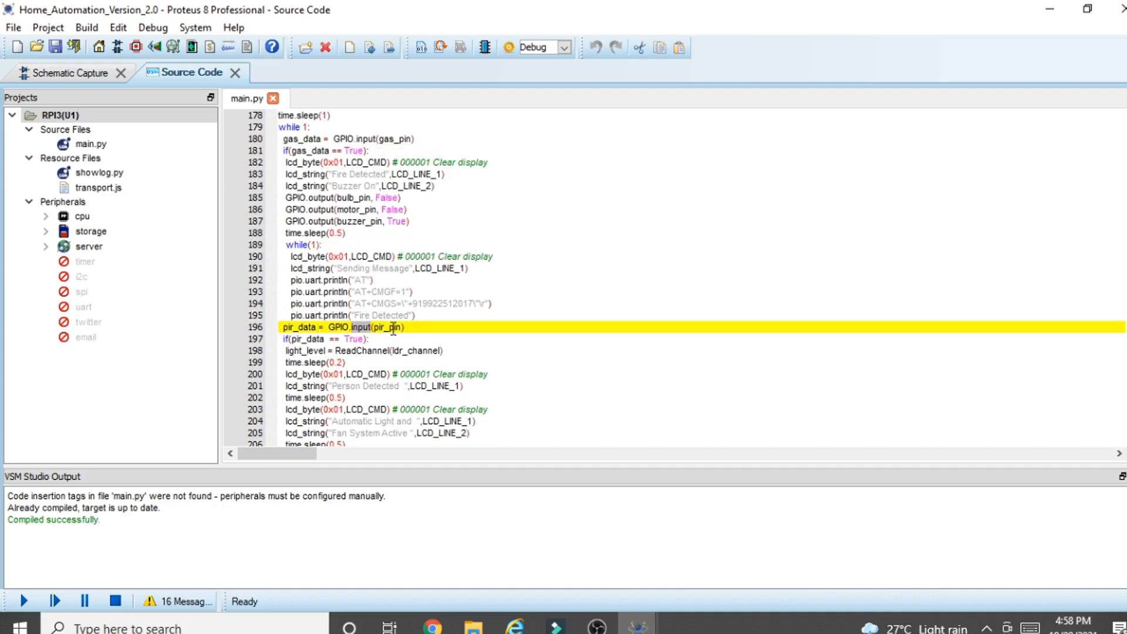
left_click(398, 327)
double_click(383, 328)
scroll(360, 332, "down", 2)
left_click(312, 268)
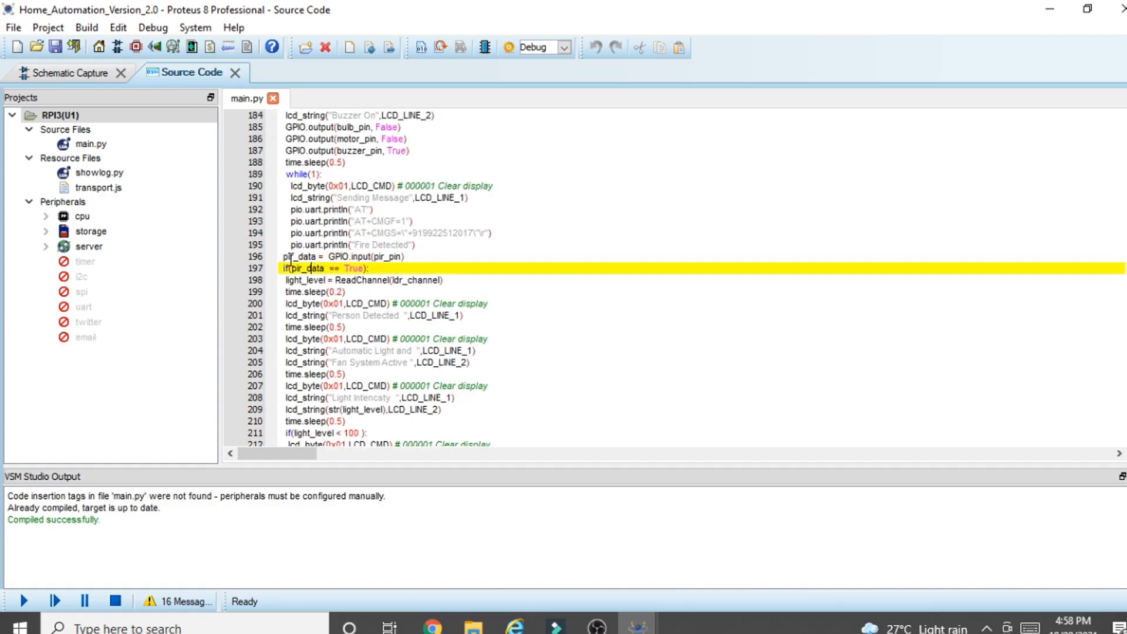
double_click(291, 257)
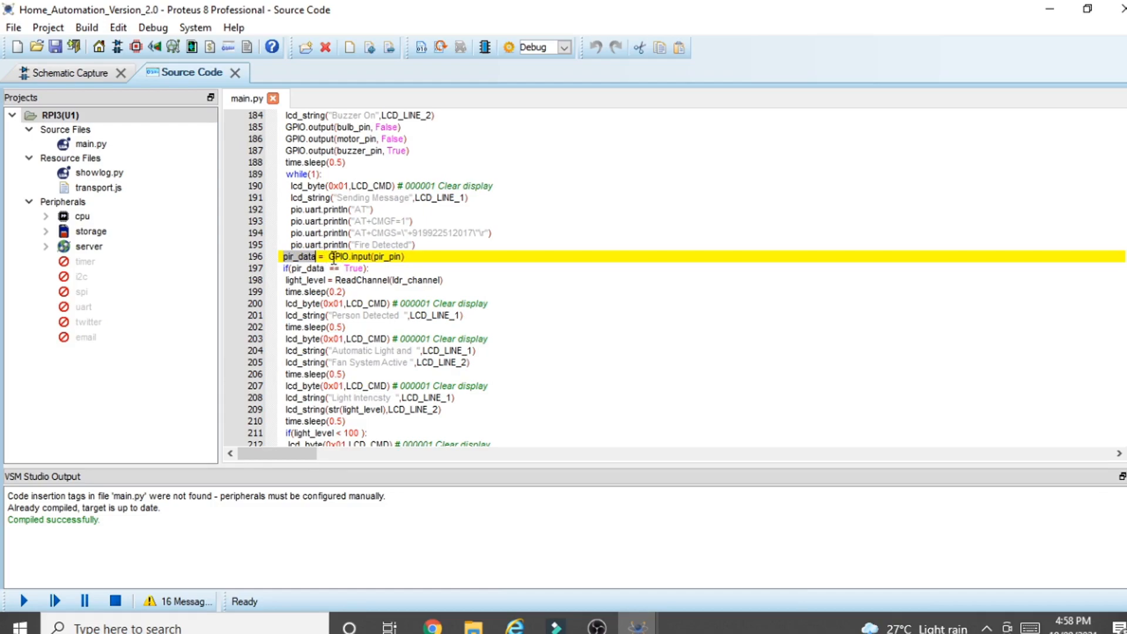
double_click(339, 257)
double_click(363, 257)
double_click(388, 257)
left_click(393, 258)
left_click_drag(394, 258, 336, 258)
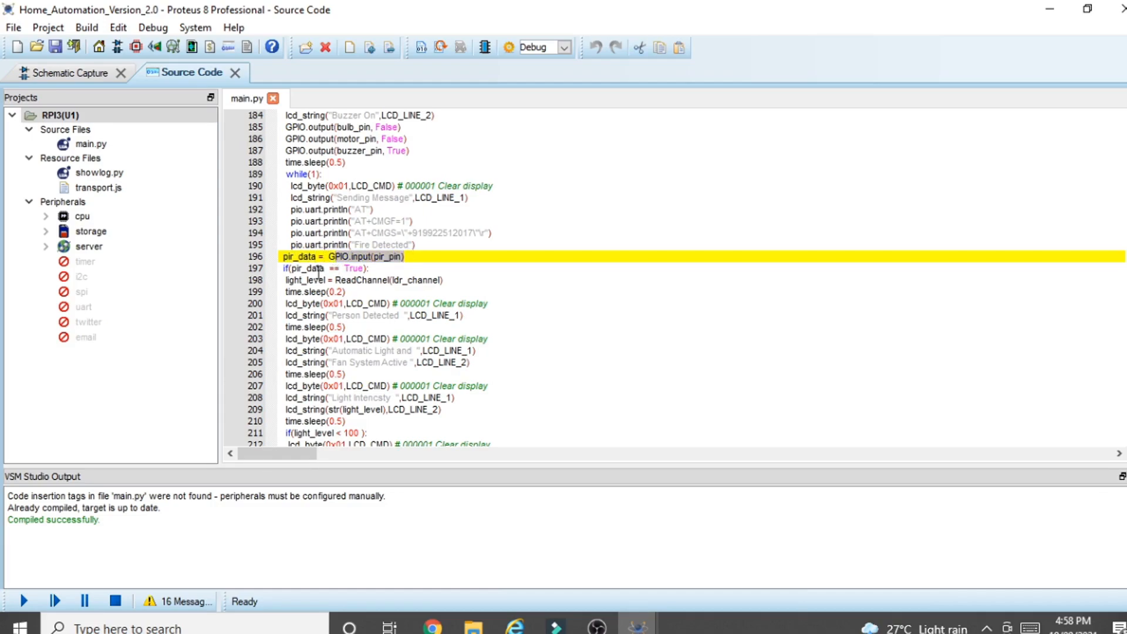
- Check the pir_data variable and the if(pir_data == True) condition that tests it
double_click(288, 257)
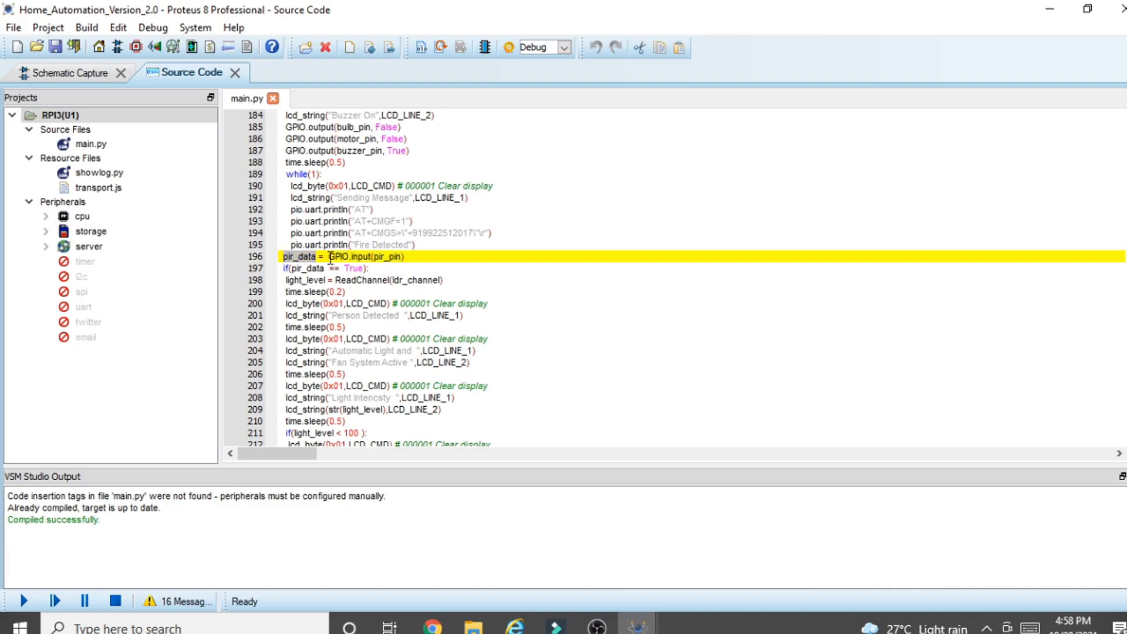
double_click(314, 269)
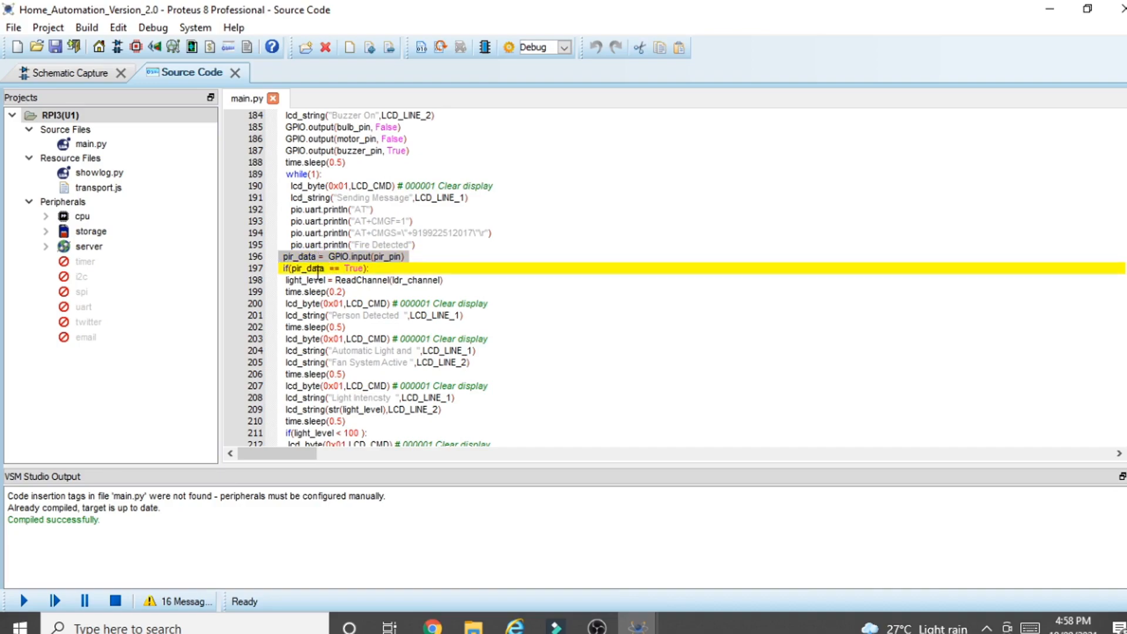
double_click(353, 268)
scroll(353, 271, "down", 2)
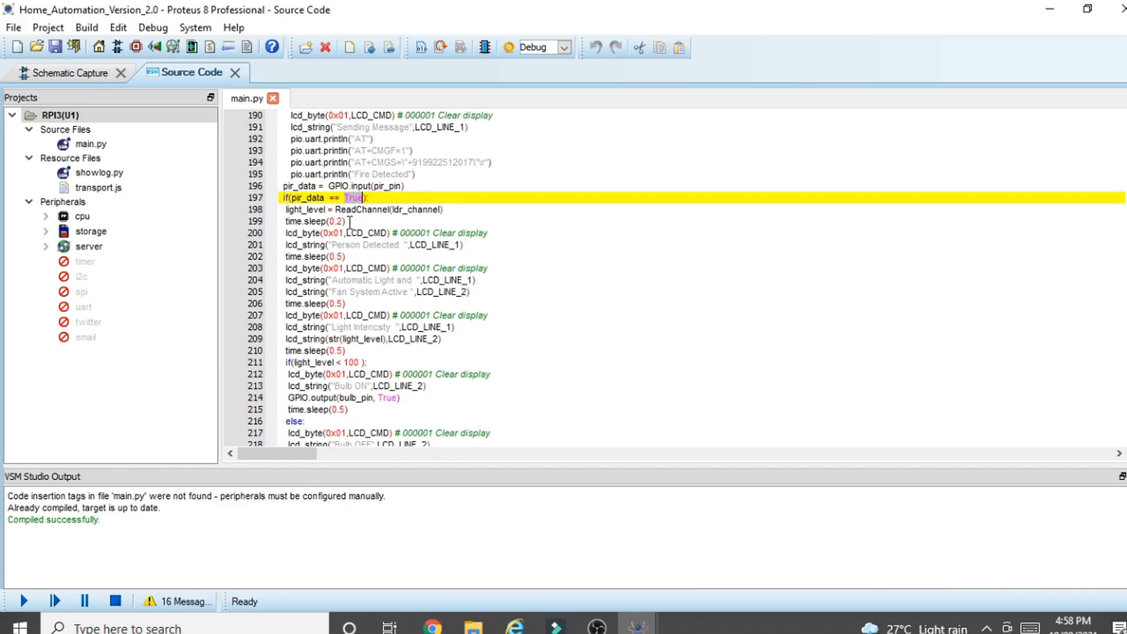
- Examine how light_level is read with ReadChannel(ldr_channel) inside the PIR branch
left_click(358, 211)
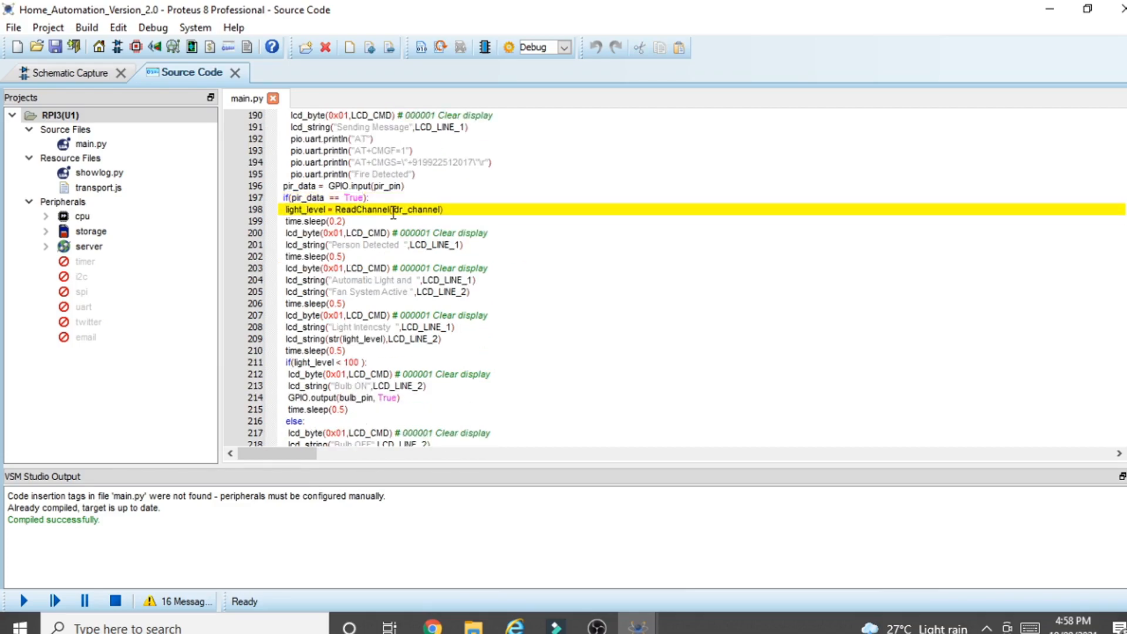
double_click(406, 209)
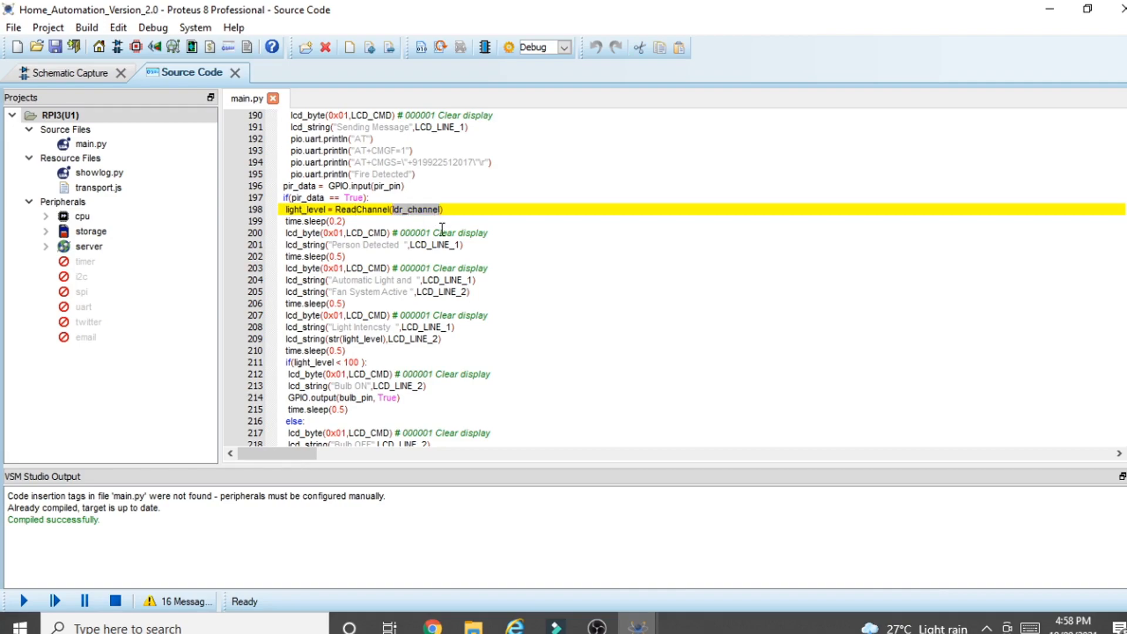
left_click(363, 210)
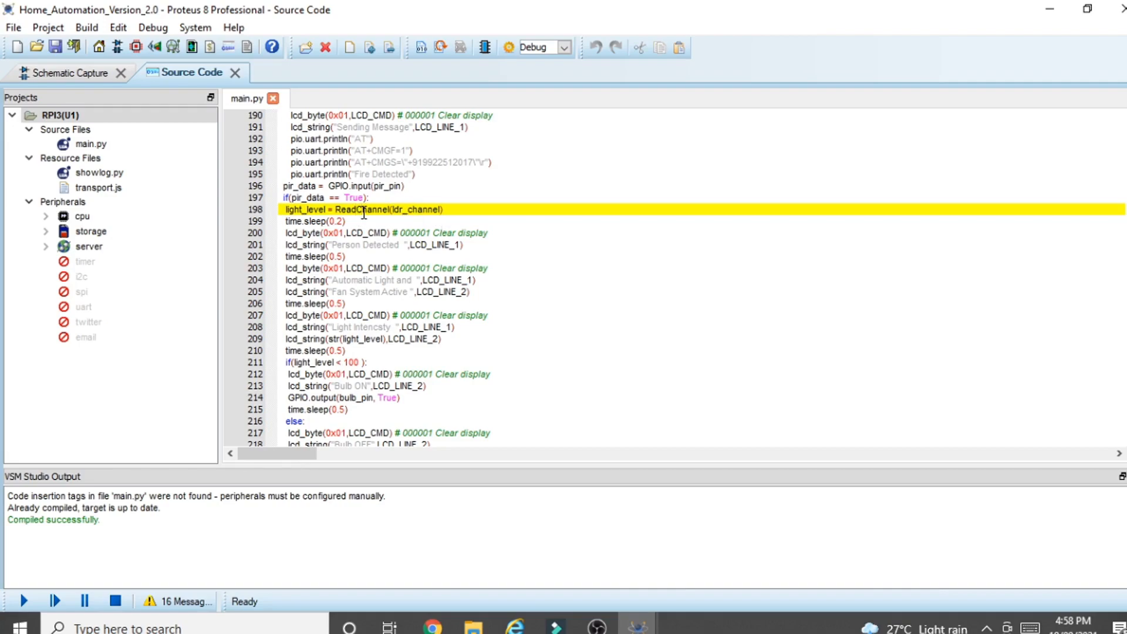
double_click(360, 213)
left_click(415, 210)
double_click(417, 210)
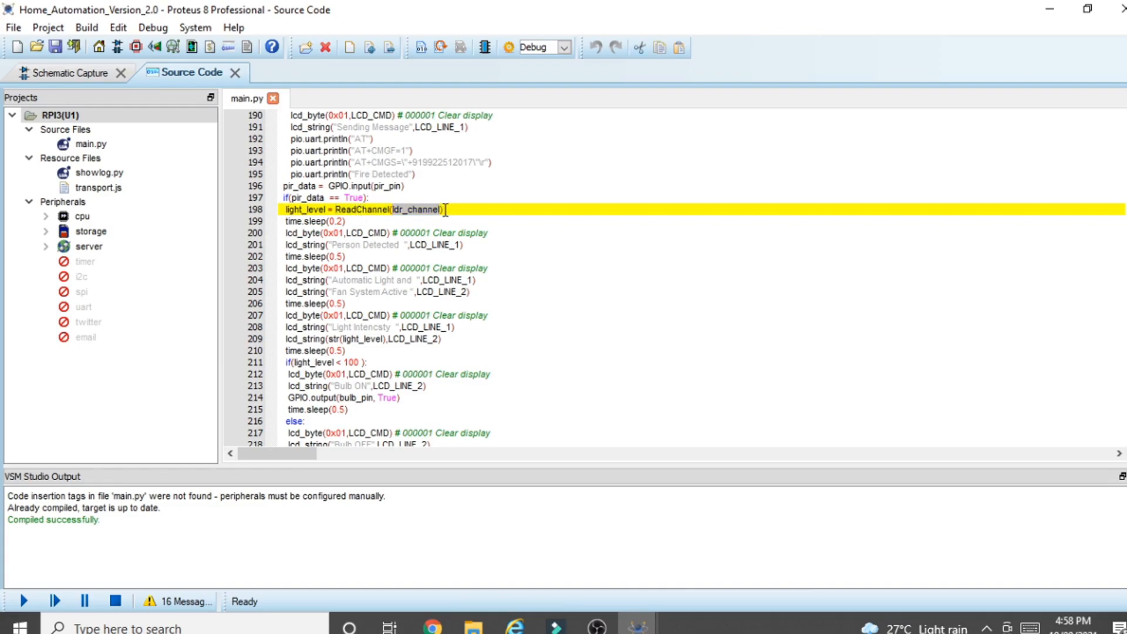
left_click_drag(445, 210, 340, 213)
left_click(376, 214)
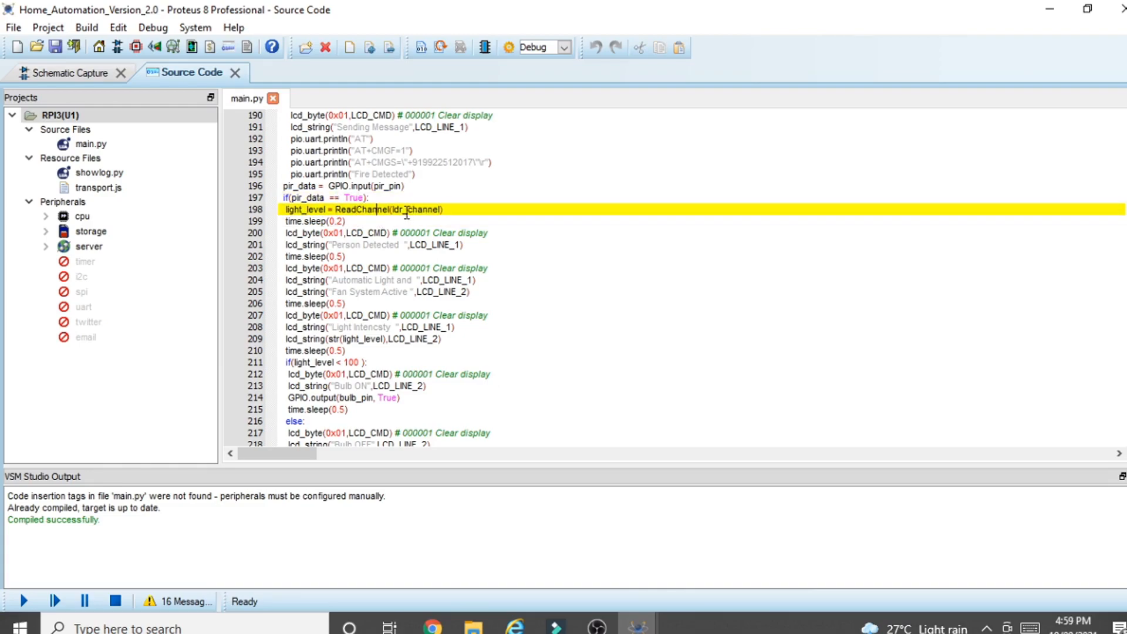
double_click(418, 211)
left_click_drag(453, 212, 275, 208)
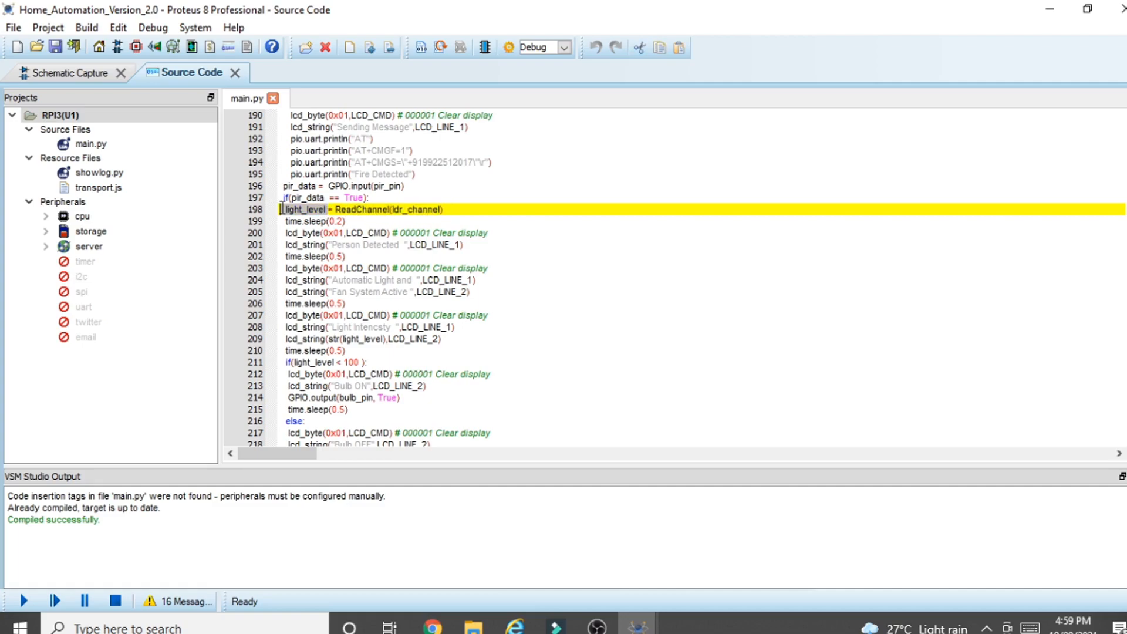
- Read through the "Person Detected", "Automatic Light and" and "Fan System Active" LCD message lines
scroll(339, 234, "down", 2)
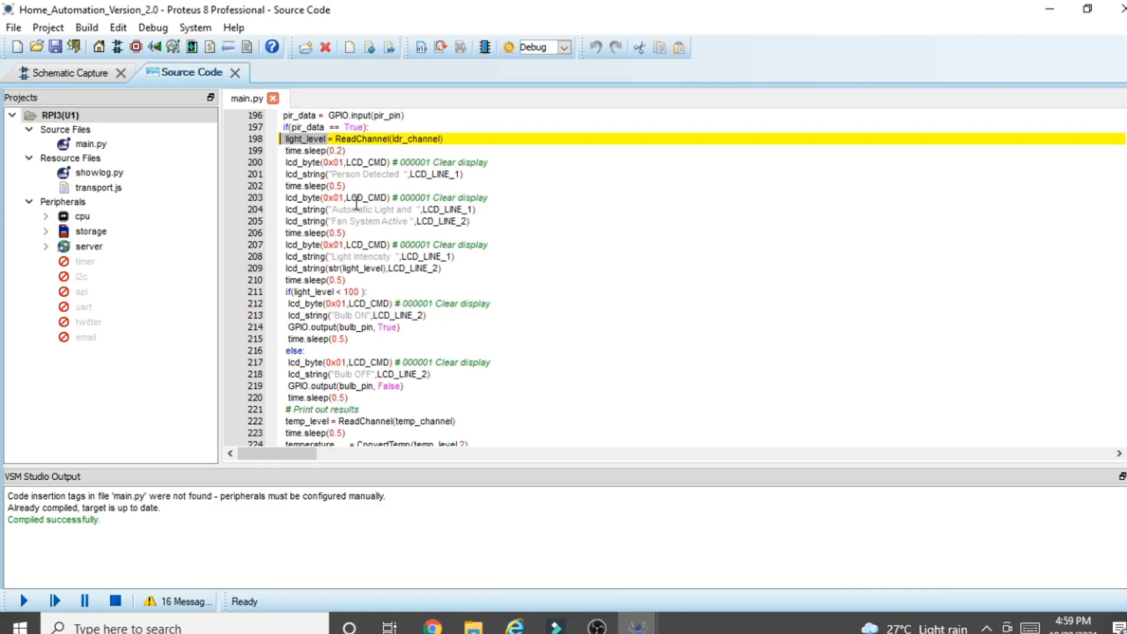
left_click(346, 175)
double_click(384, 175)
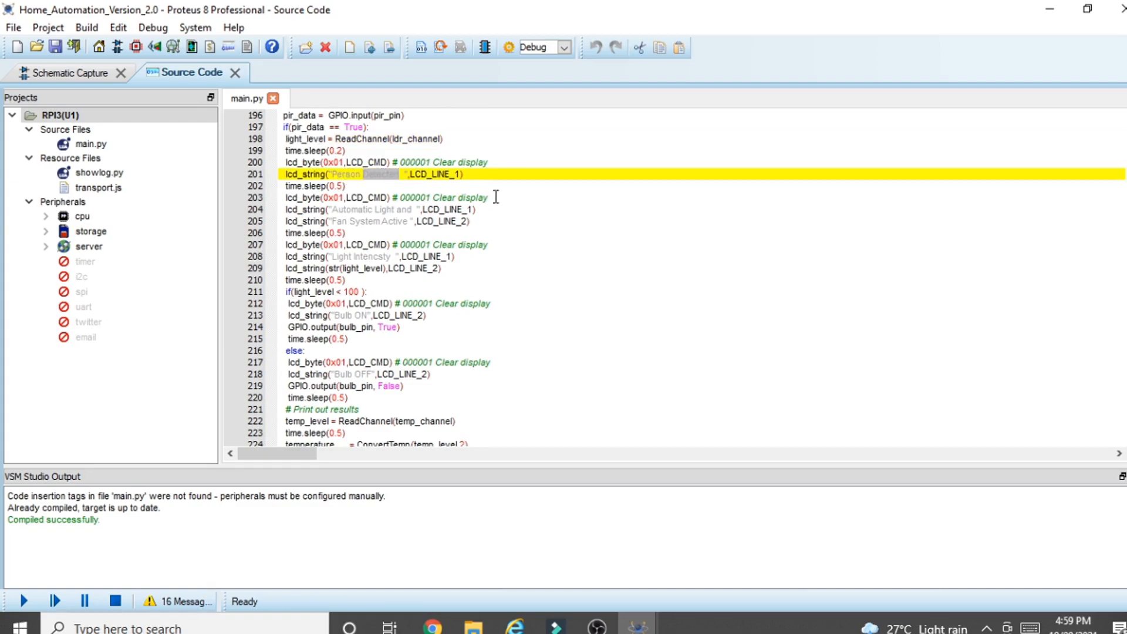
scroll(496, 197, "down", 1)
left_click(353, 172)
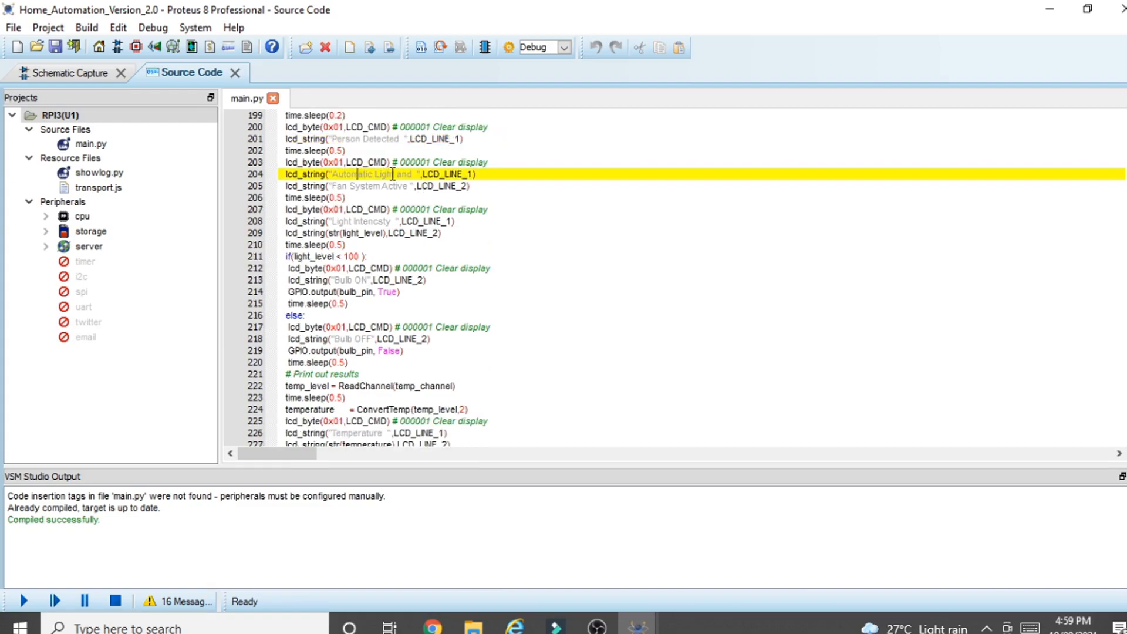
left_click(386, 186)
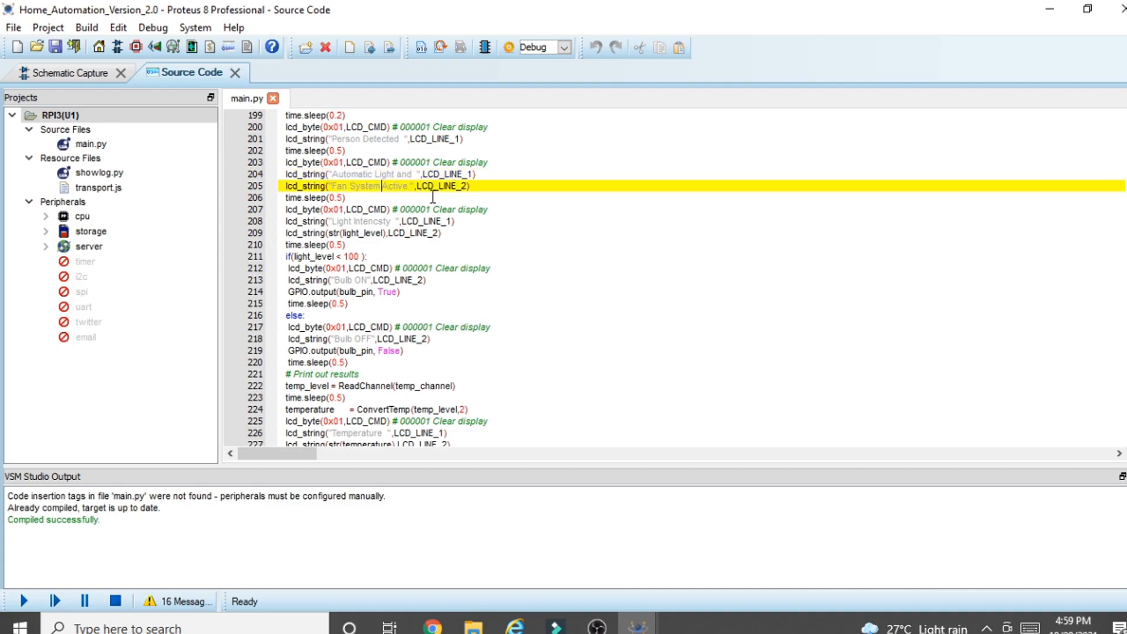
- Review the lines that display the light intensity label and str(light_level) on the LCD
scroll(428, 200, "down", 1)
left_click(356, 186)
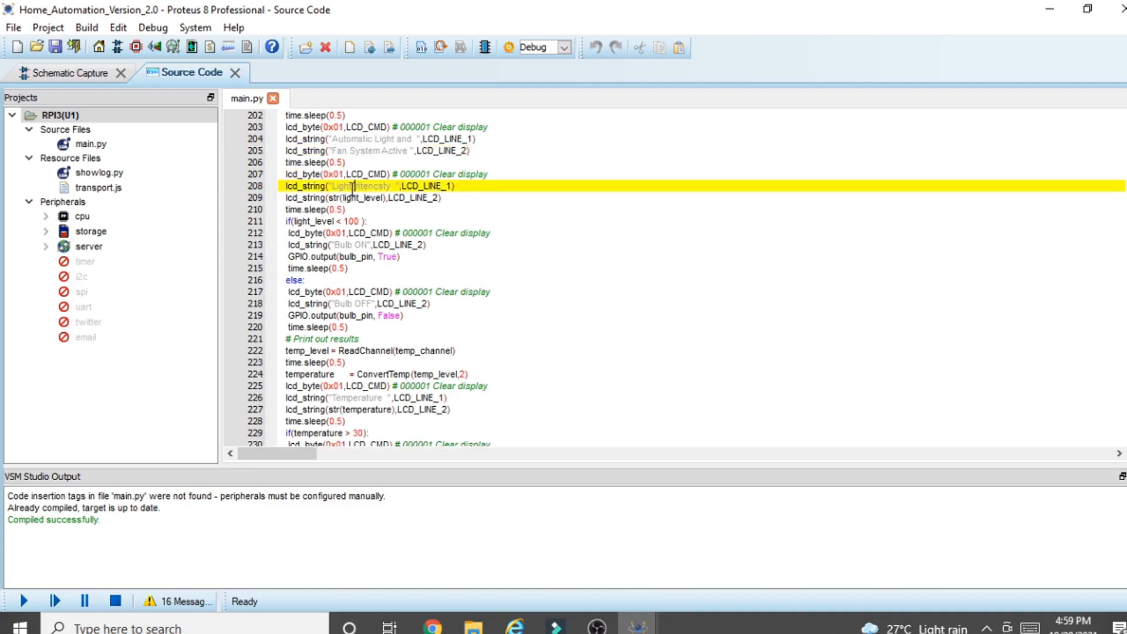
double_click(347, 198)
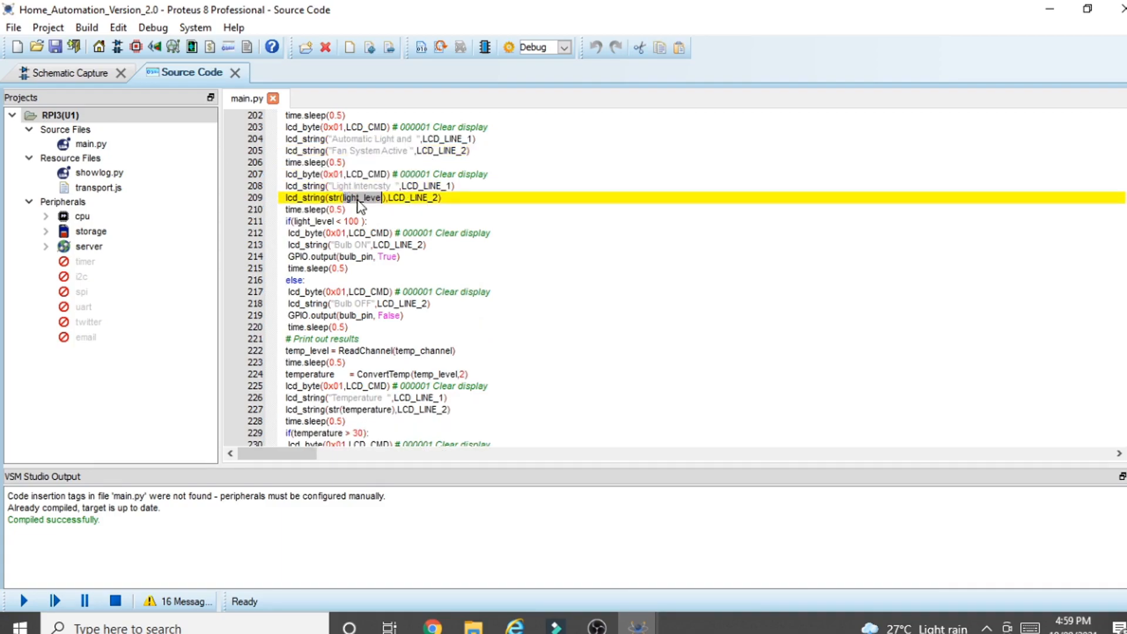
left_click(366, 200)
- Examine the if(light_level < 100) condition and its threshold for switching the bulb
scroll(321, 197, "down", 1)
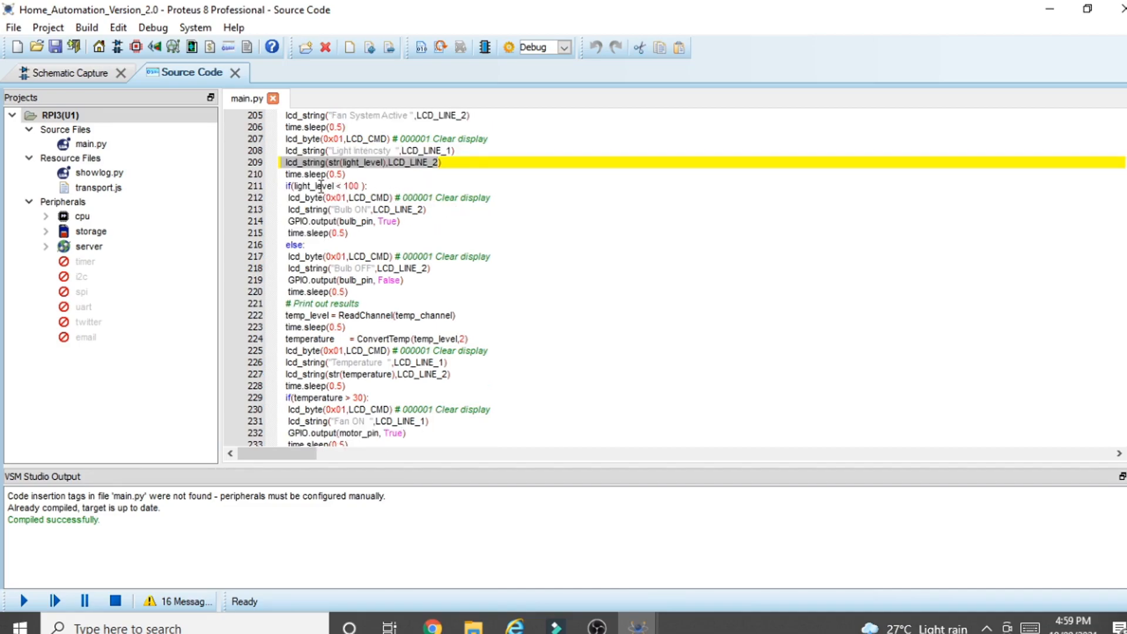
double_click(324, 187)
left_click_drag(344, 186, 355, 188)
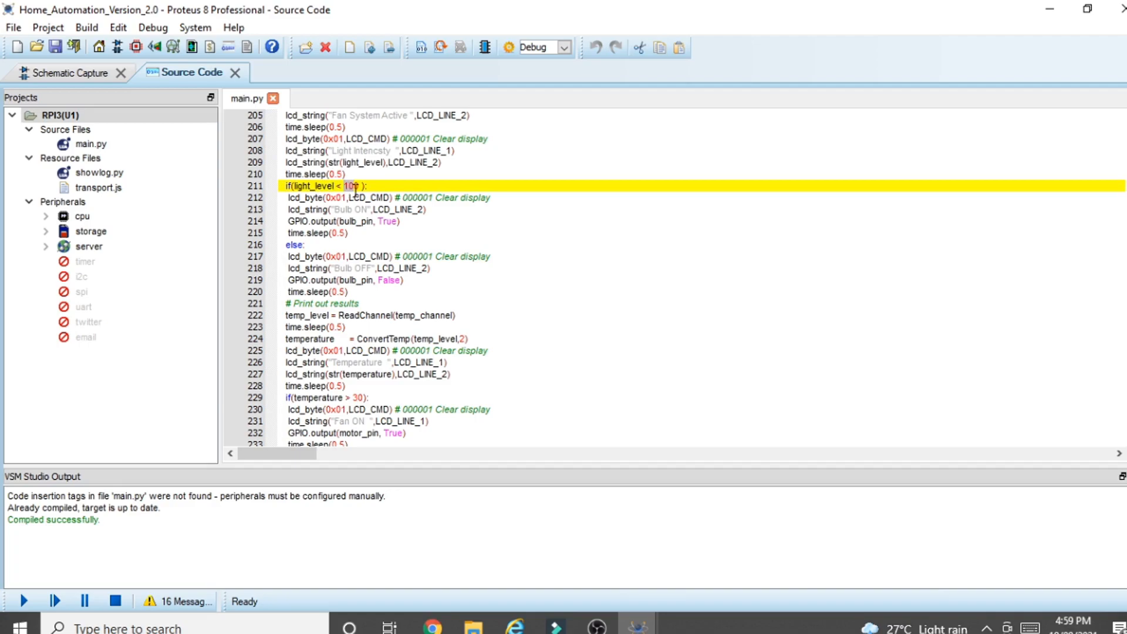
scroll(362, 188, "down", 1)
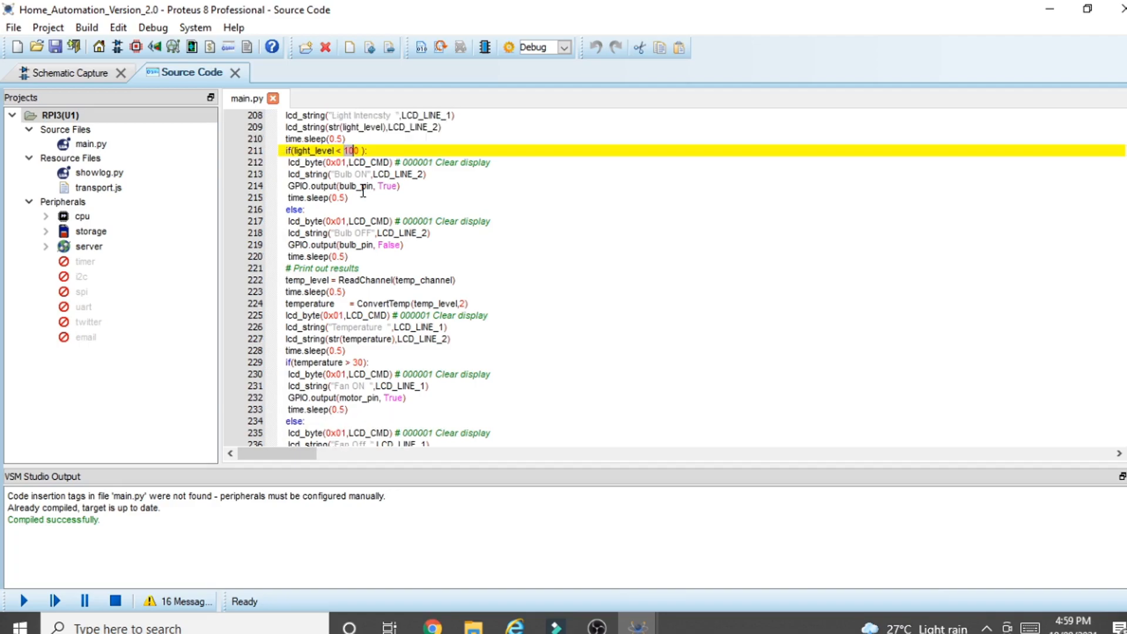
- Inspect the "Bulb ON" LCD message and the GPIO.output(bulb_pin, True) line in the low-light branch
left_click(347, 175)
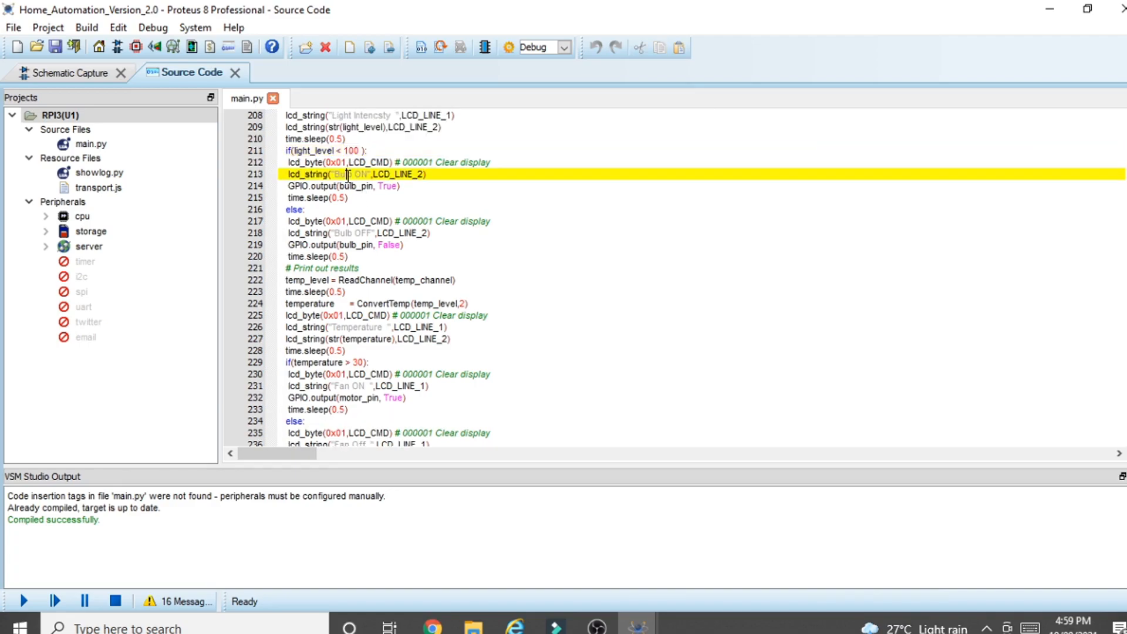
double_click(305, 175)
double_click(344, 174)
scroll(368, 183, "down", 1)
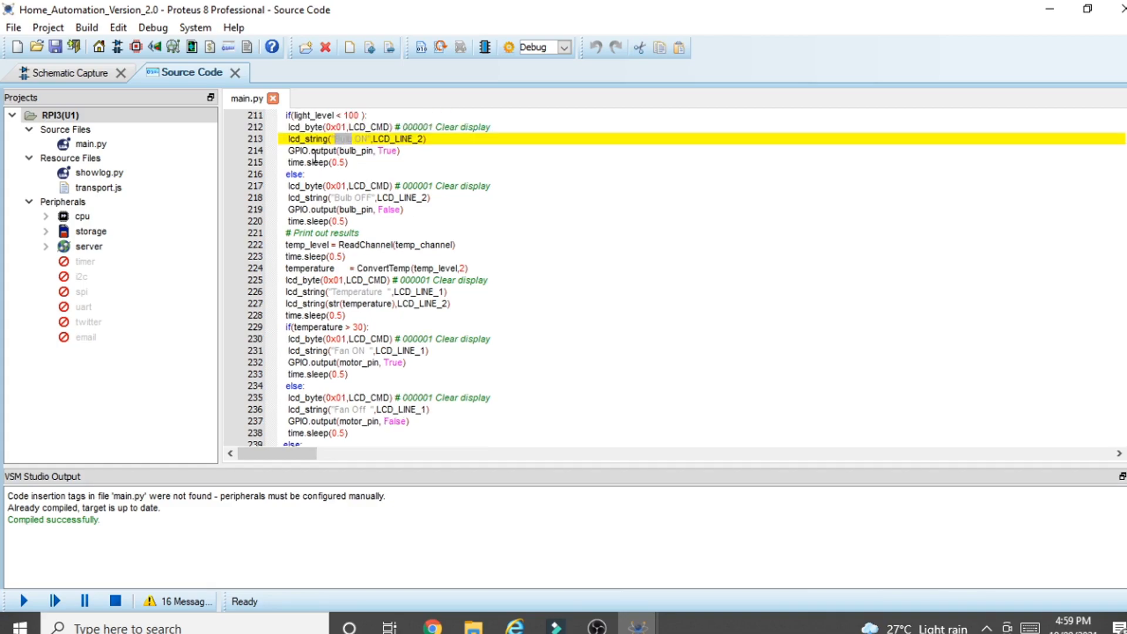
double_click(297, 152)
double_click(359, 152)
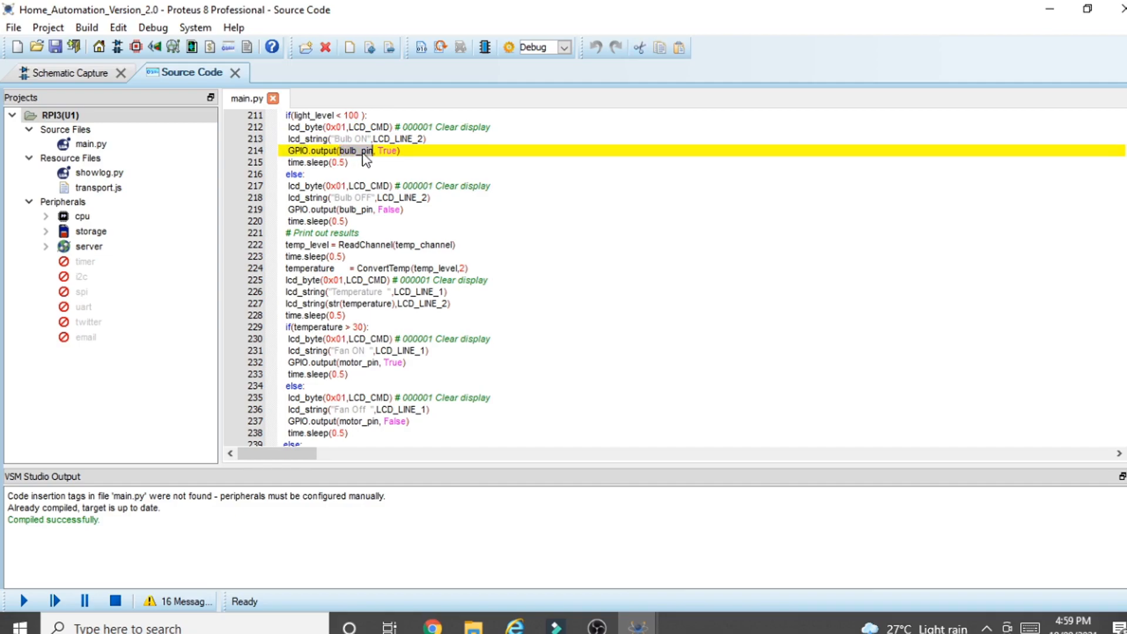
left_click(383, 147)
left_click_drag(409, 151, 295, 154)
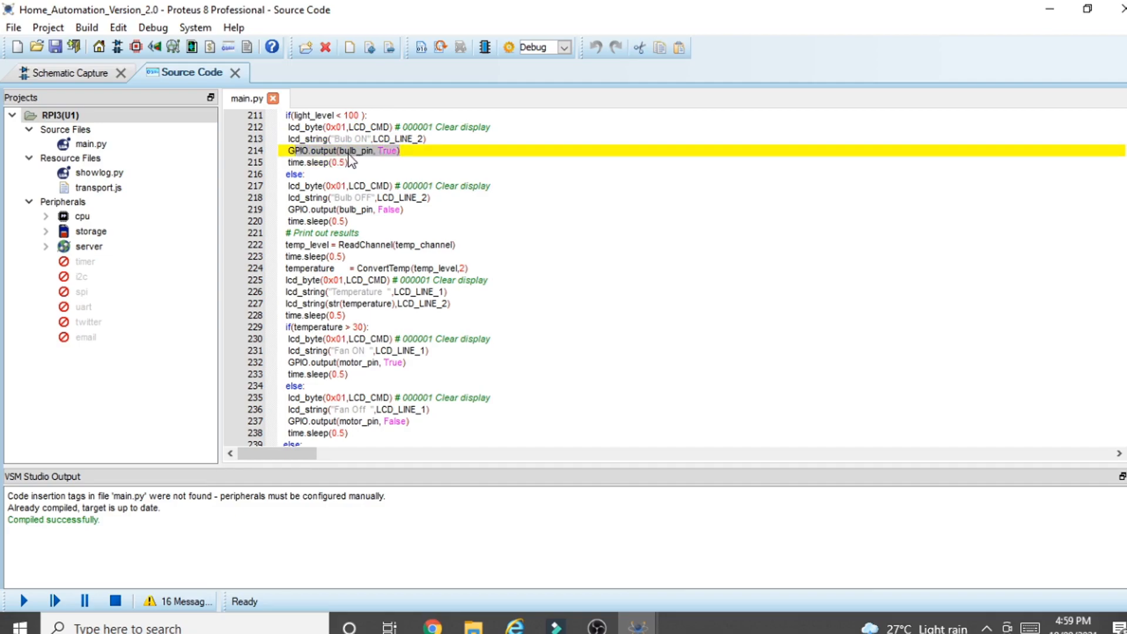
- Compare the bulb's else branch with the light_level < 100 condition above it
scroll(372, 161, "down", 1)
left_click(311, 144)
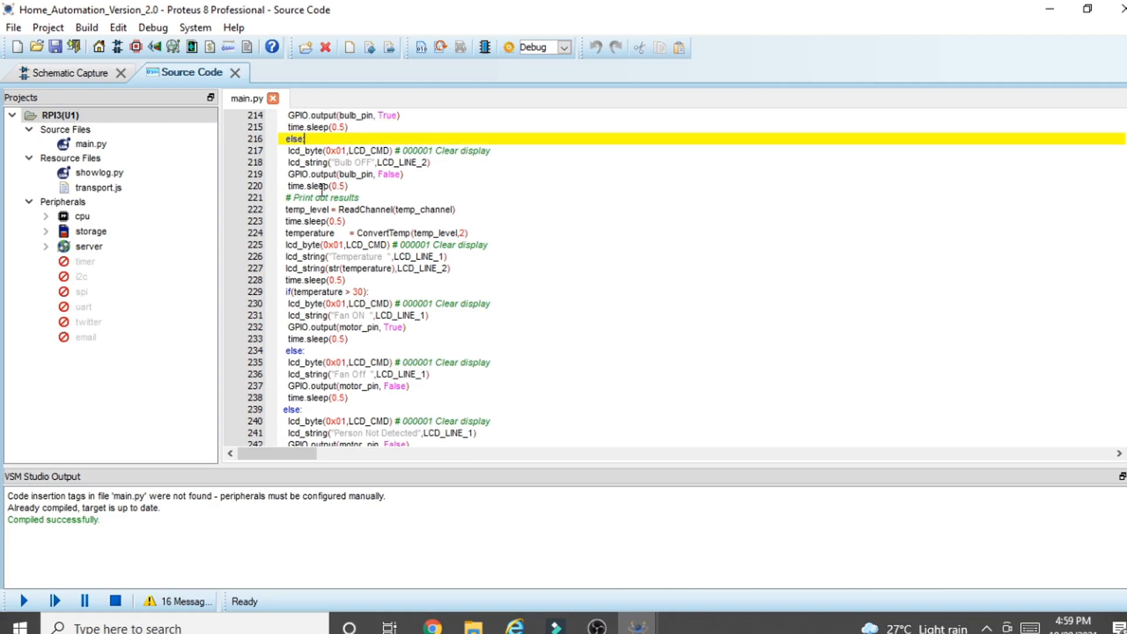
scroll(322, 198, "up", 1)
scroll(322, 198, "up", 2)
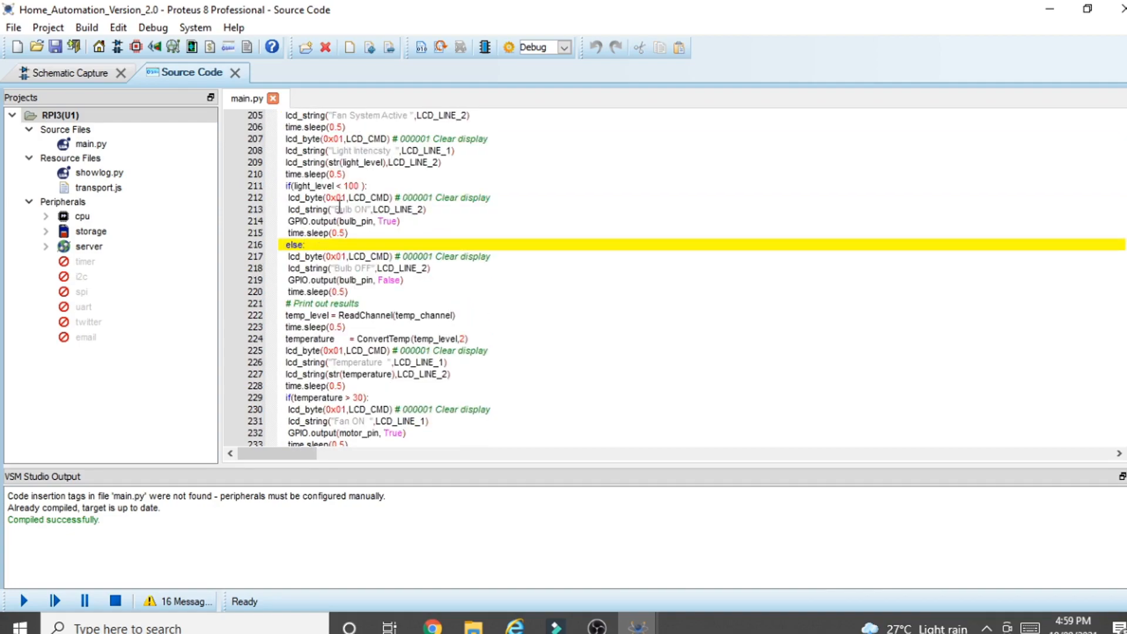
double_click(309, 185)
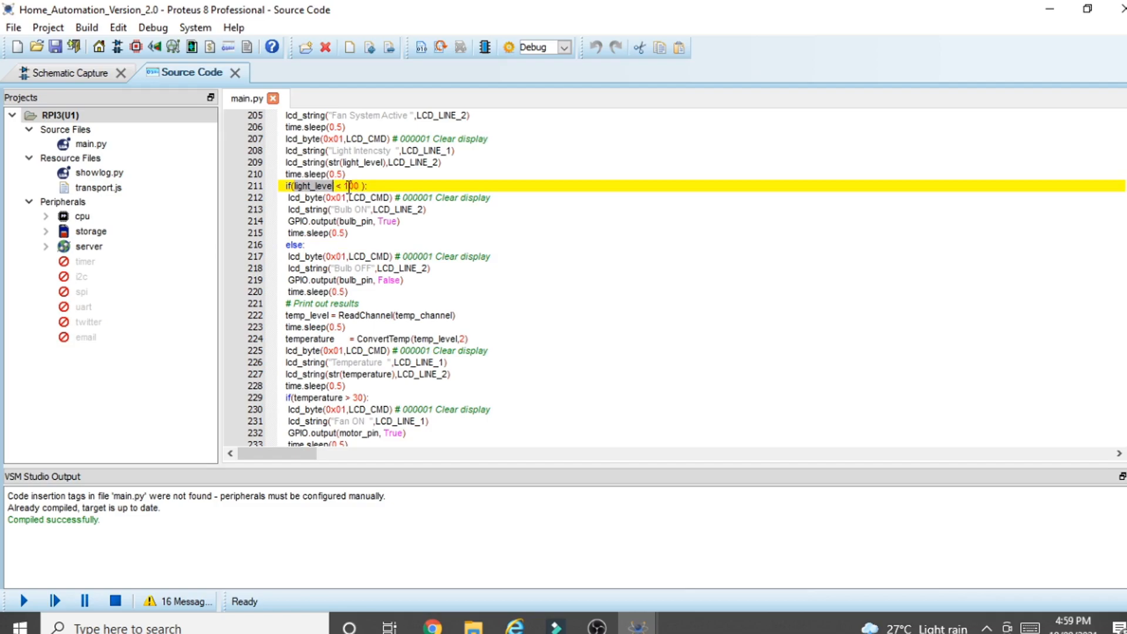
left_click_drag(347, 185, 393, 187)
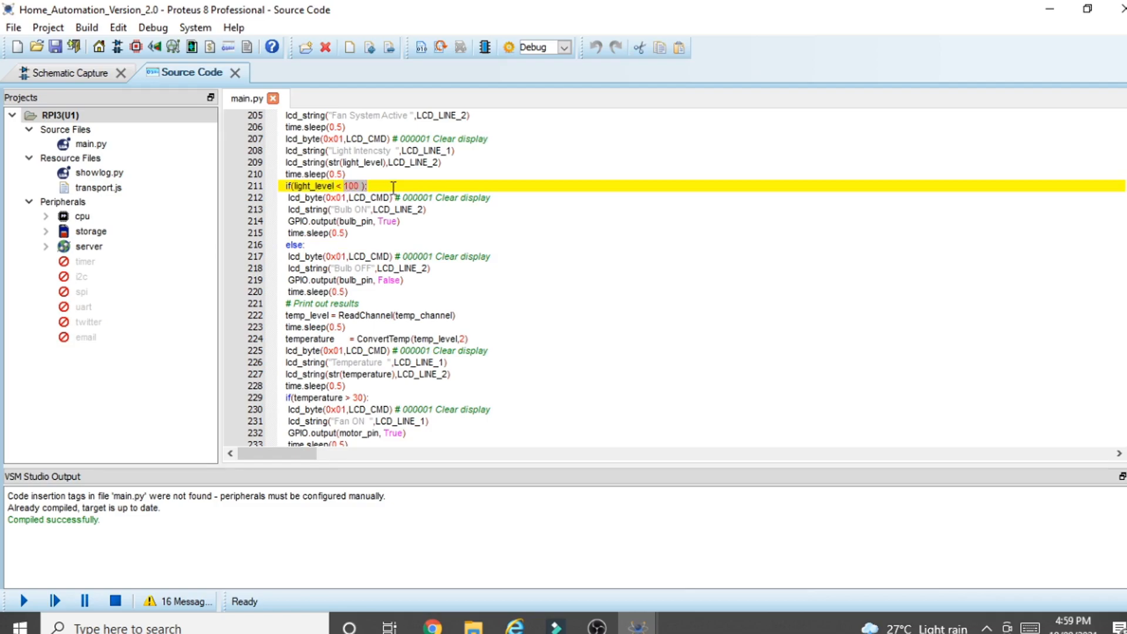
- Inspect the else branch's GPIO.output(bulb_pin, False) line and its "Bulb OFF" LCD message
scroll(393, 214, "down", 1)
left_click(317, 209)
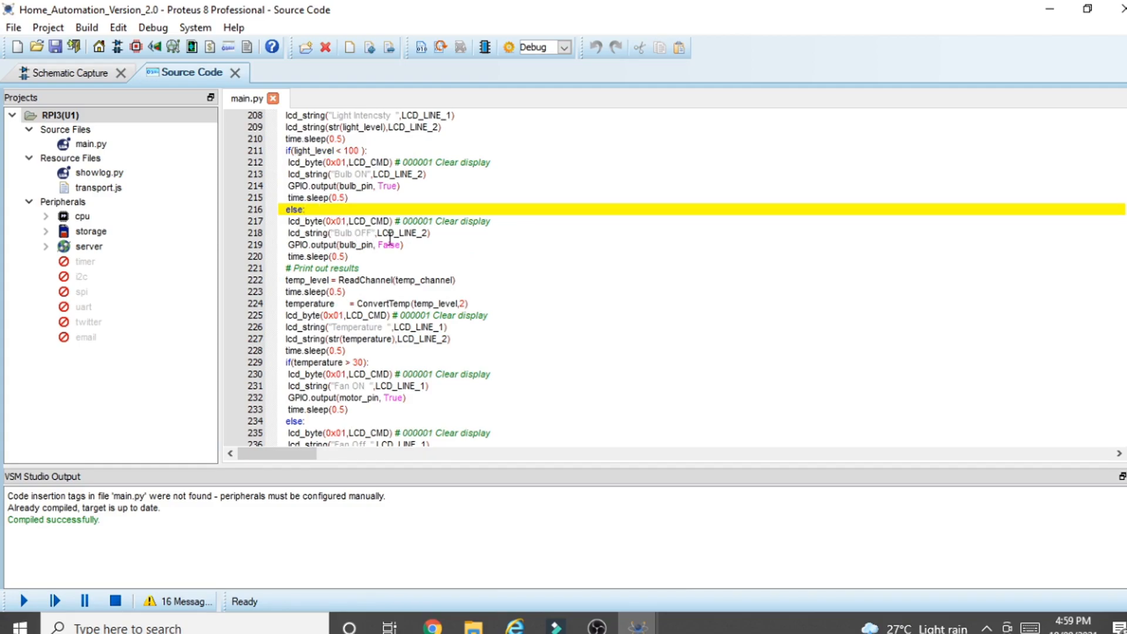
double_click(299, 245)
left_click(338, 253)
double_click(359, 247)
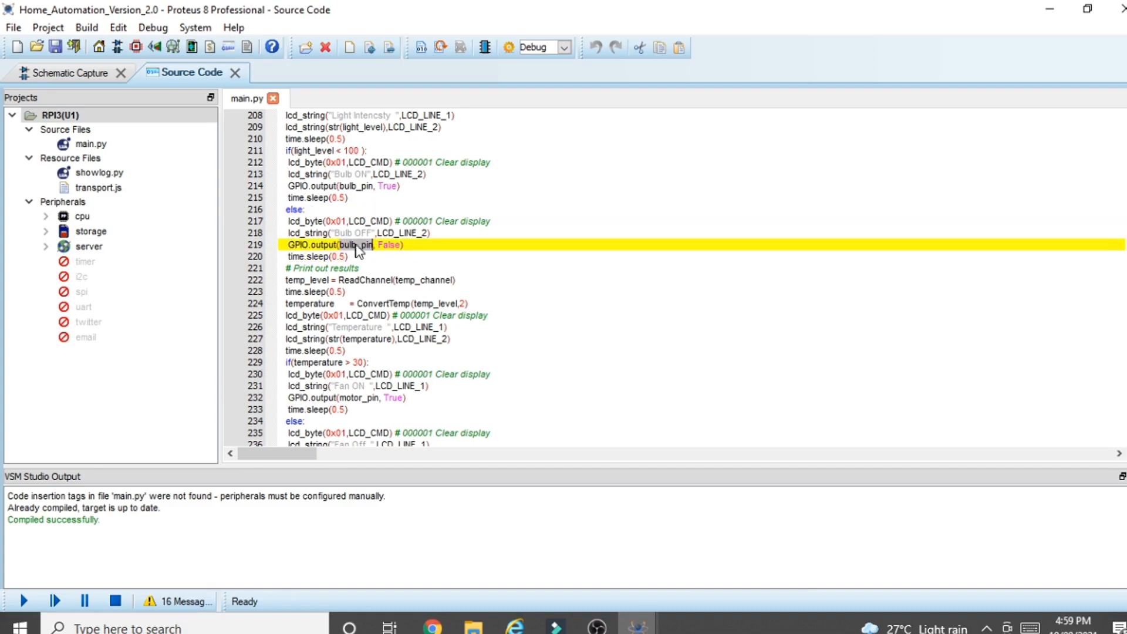
left_click(382, 243)
left_click(262, 234)
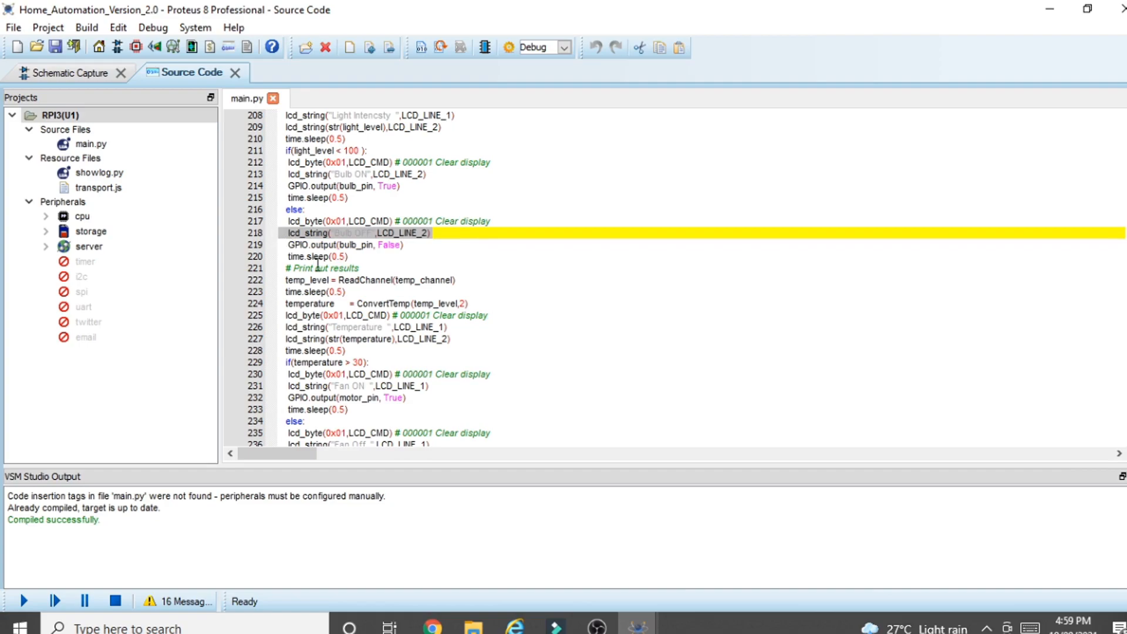
- Inspect how temp_level is read by ReadChannel from temp_channel, including the delay line that follows it
scroll(317, 261, "down", 1)
left_click(344, 233)
left_click(361, 245)
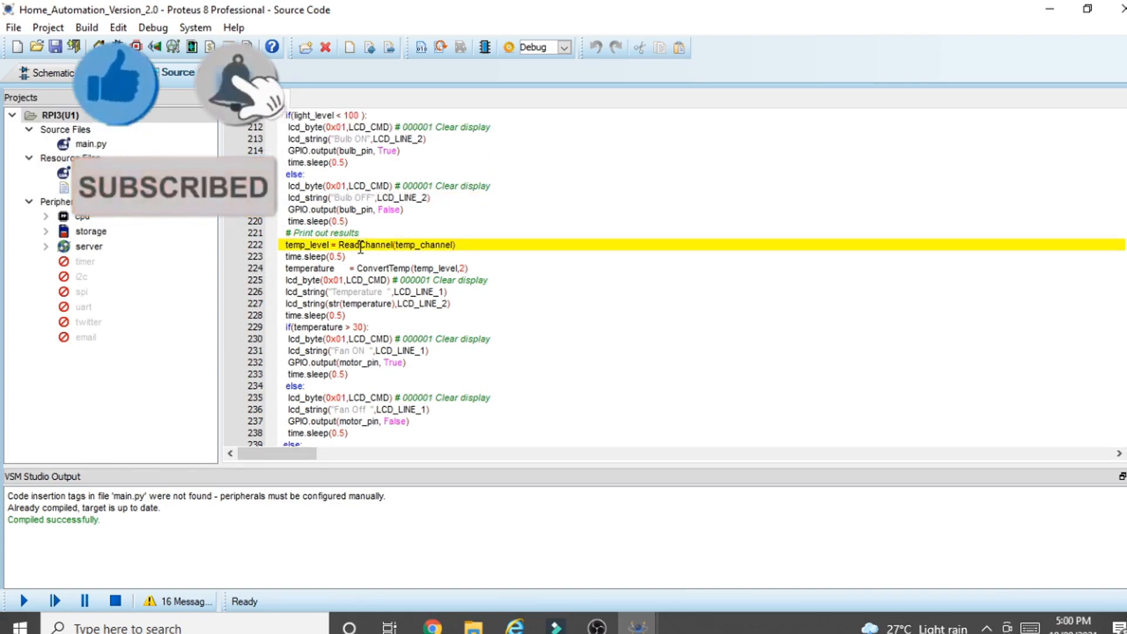
scroll(361, 246, "down", 2)
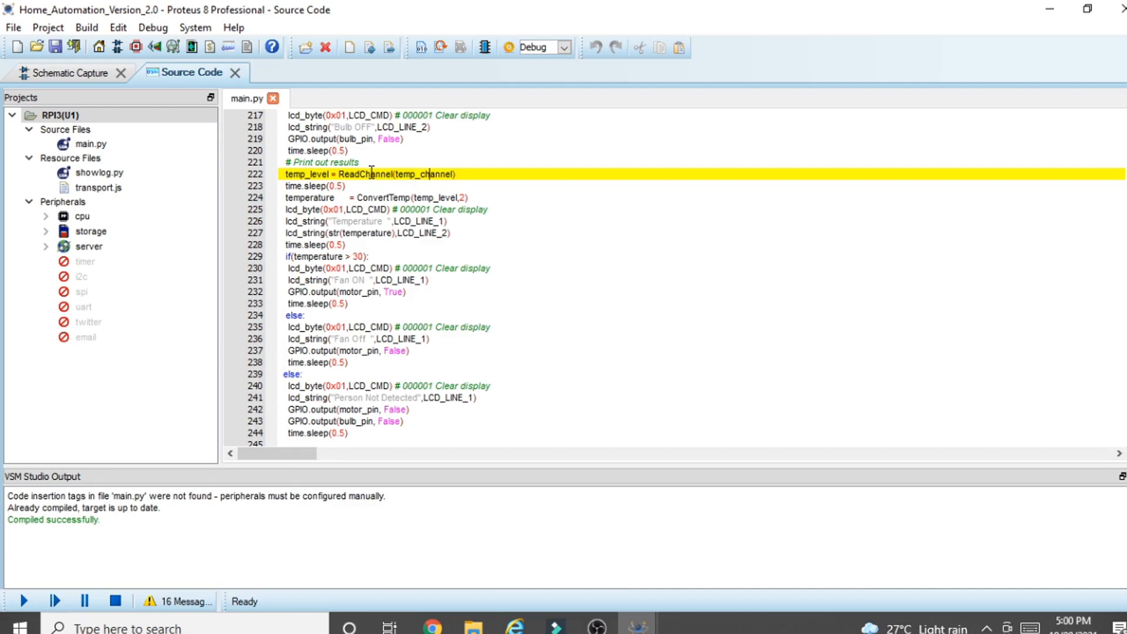
double_click(355, 174)
double_click(434, 173)
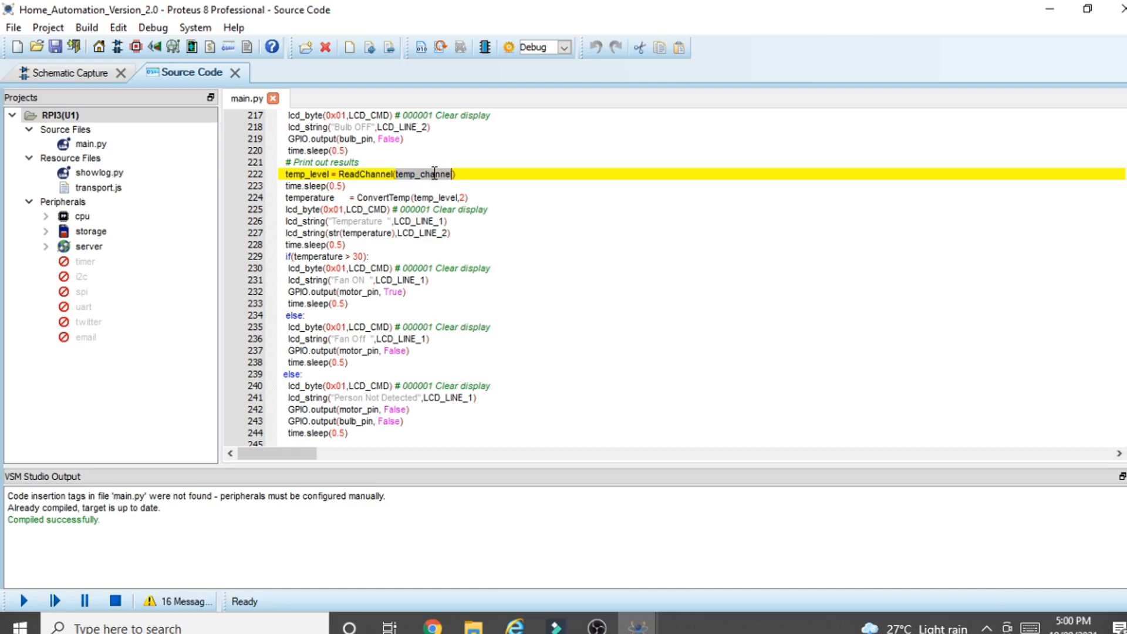
left_click_drag(471, 174, 348, 184)
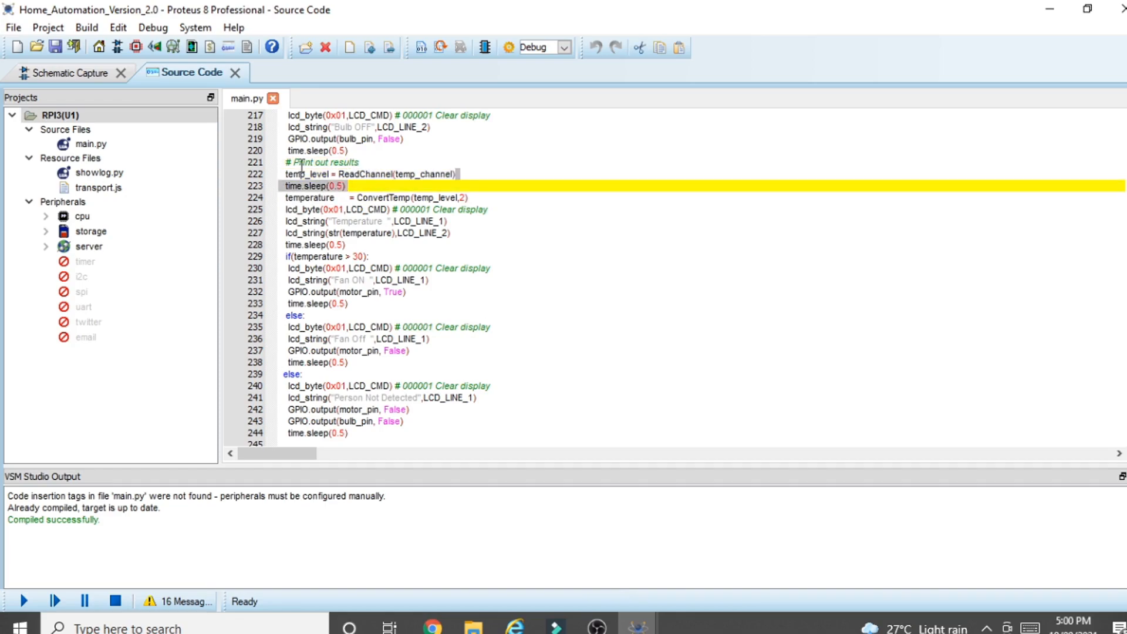
double_click(322, 173)
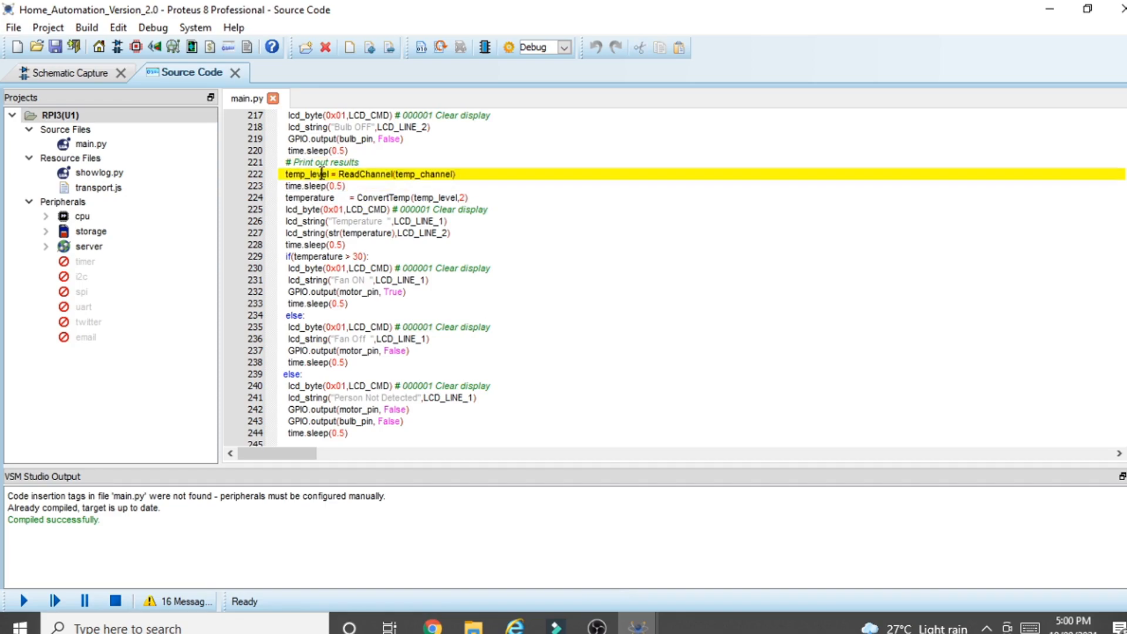
- Inspect the ConvertTemp call on temp_level and the temperature variable that receives its result
left_click(374, 204)
double_click(431, 197)
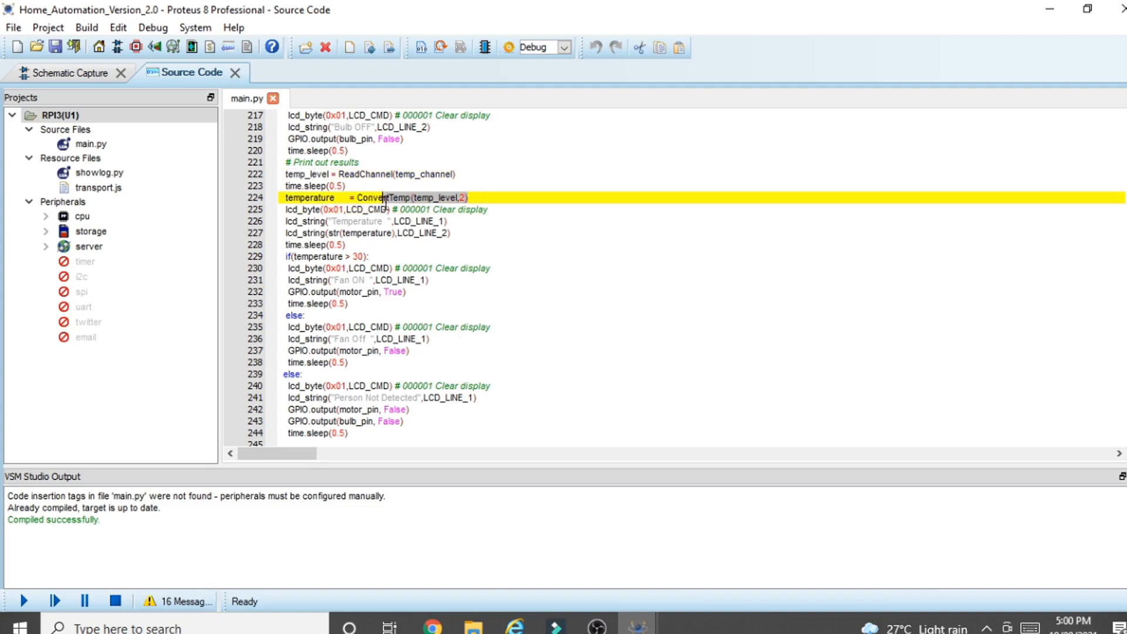
double_click(322, 198)
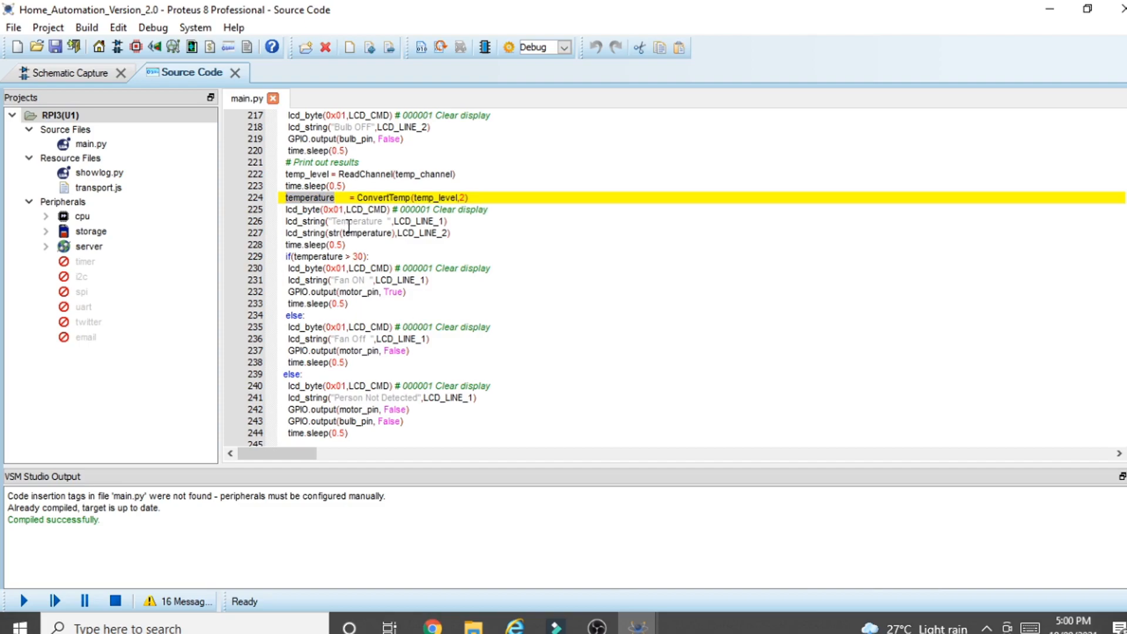
- Examine the two lcd_string lines that print the "Temperature" label and the temperature value on the LCD
double_click(349, 224)
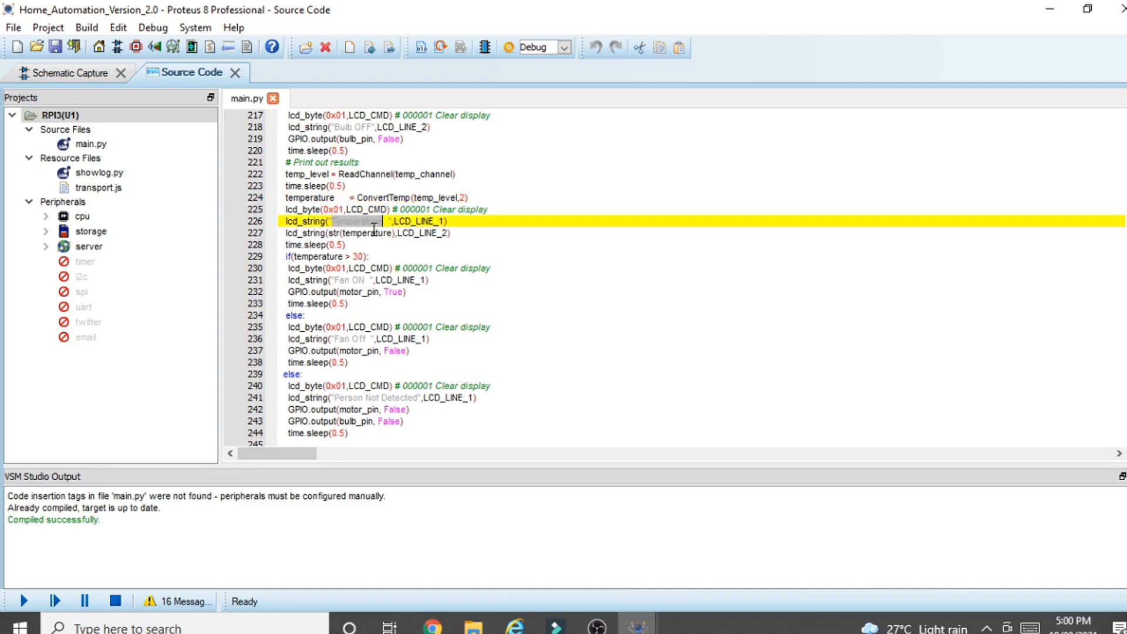
double_click(373, 232)
left_click_drag(467, 225, 317, 232)
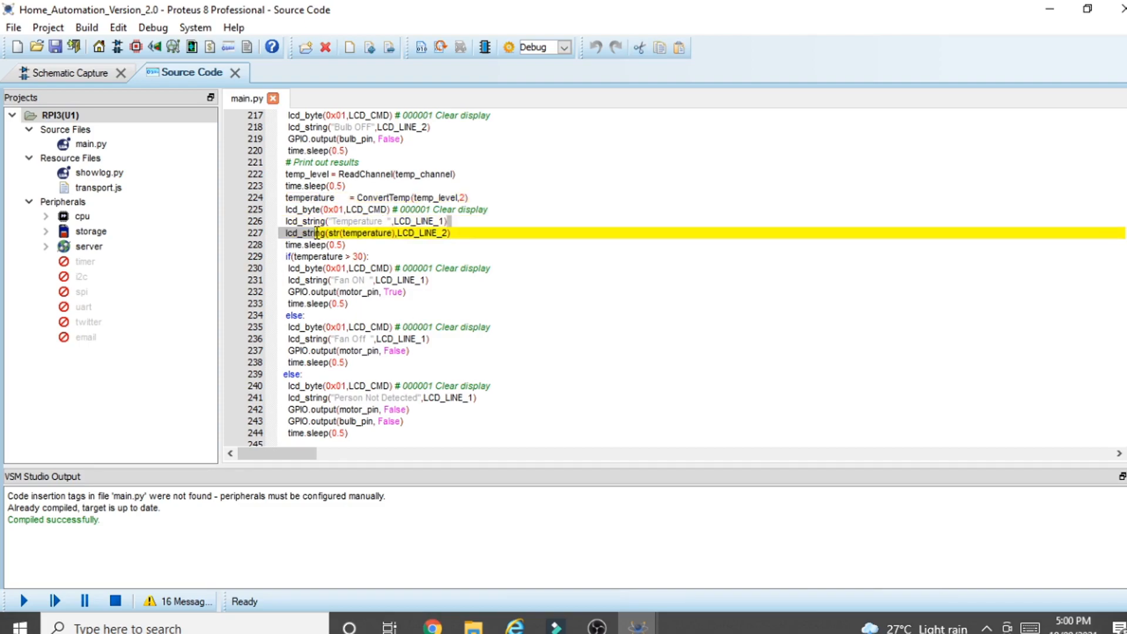
left_click(305, 247)
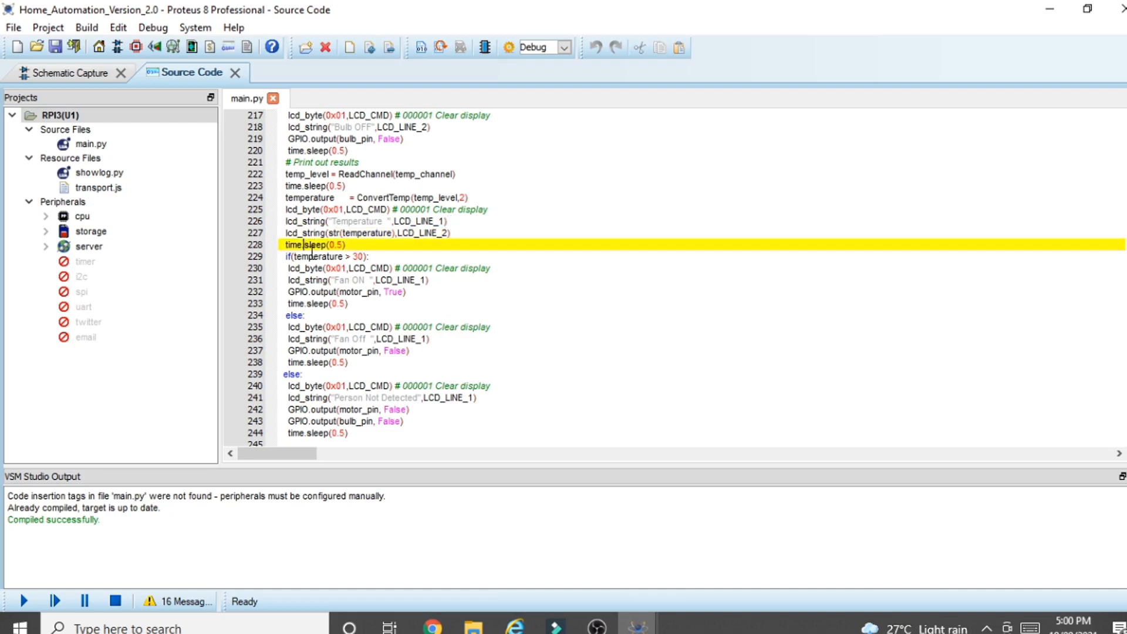
- Examine the if(temperature > 30) condition and the "Fan ON" LCD message in its branch
double_click(312, 257)
left_click_drag(351, 256, 368, 256)
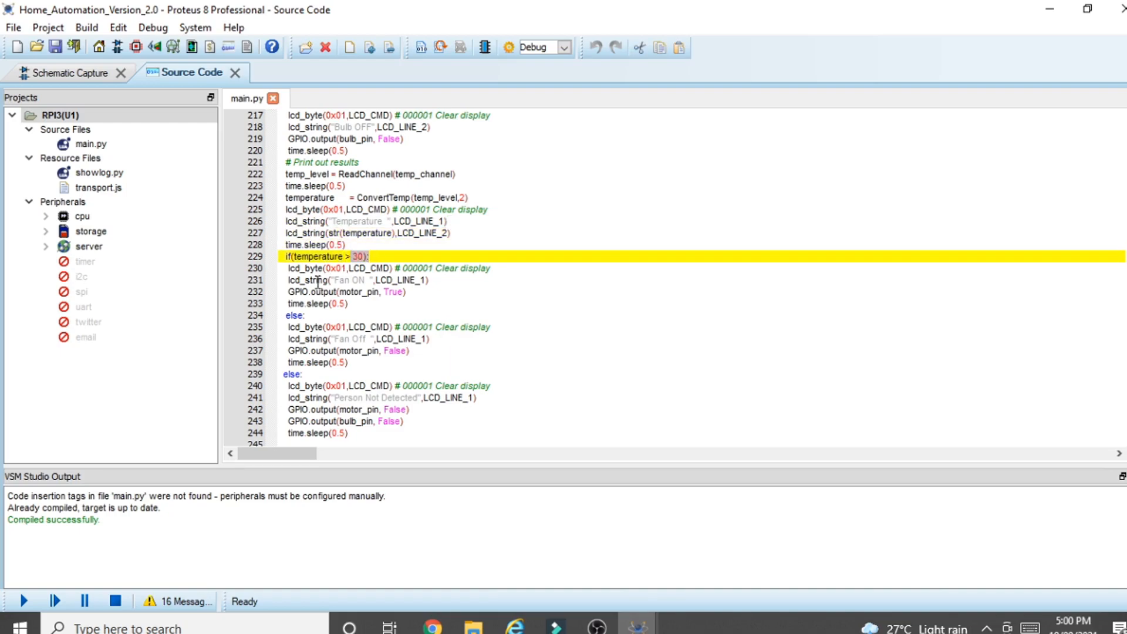
left_click(346, 280)
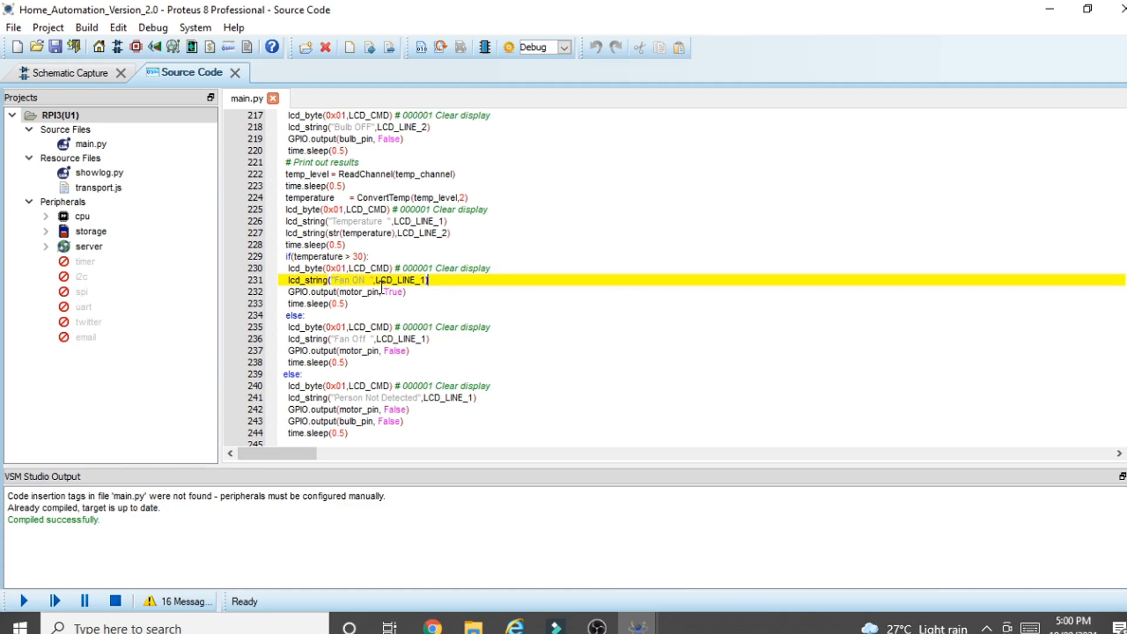
left_click(363, 292)
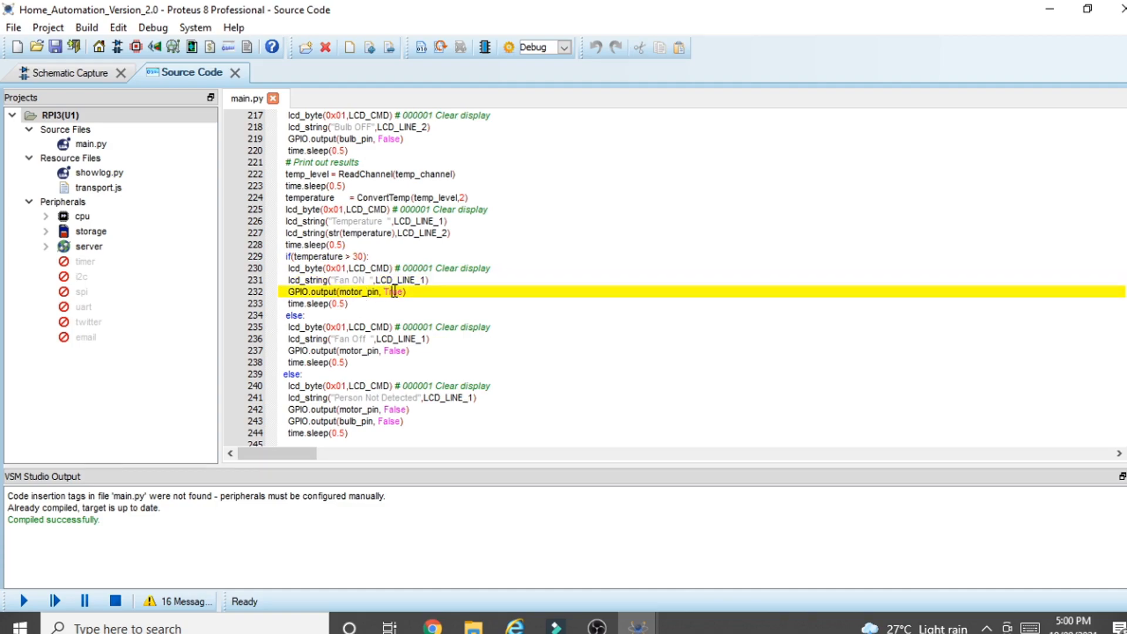
- Inspect the GPIO.output(motor_pin, True) line, covering its pin and value arguments
double_click(394, 292)
double_click(349, 291)
mouse_move(405, 292)
left_mouse_down()
mouse_move(348, 292)
mouse_move(405, 292)
mouse_move(385, 292)
left_mouse_up()
left_click(294, 292)
double_click(296, 292)
double_click(326, 292)
double_click(360, 292)
double_click(392, 292)
left_click(241, 305)
- Compare the fan's else branch with the temperature > 30 condition above it
left_click(320, 327)
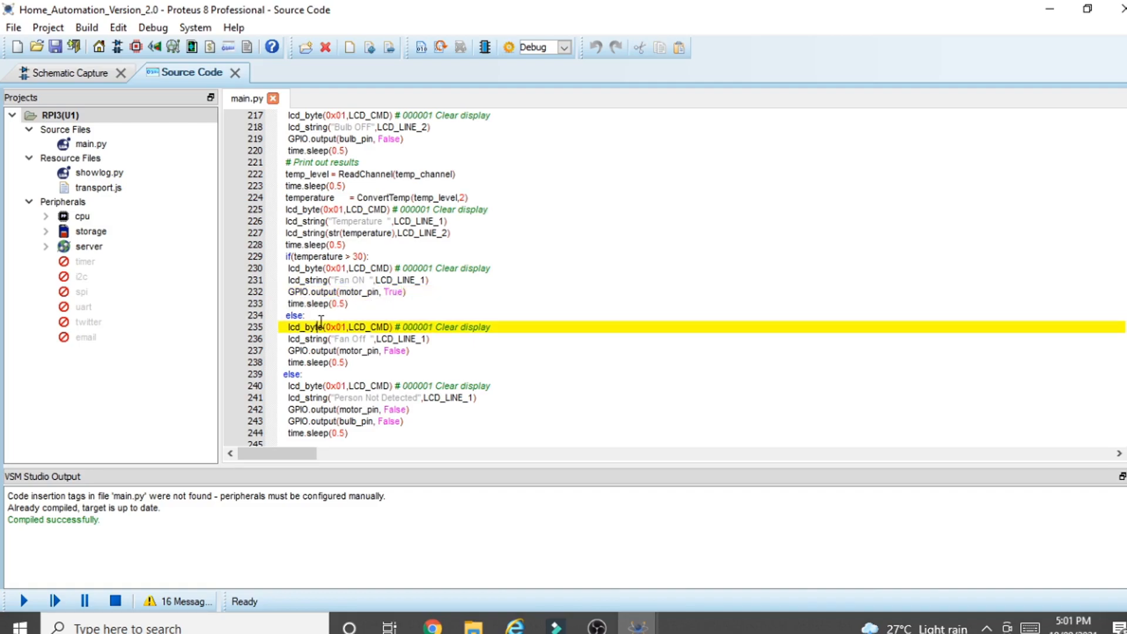
left_click(323, 305)
left_click(335, 316)
left_click(339, 256)
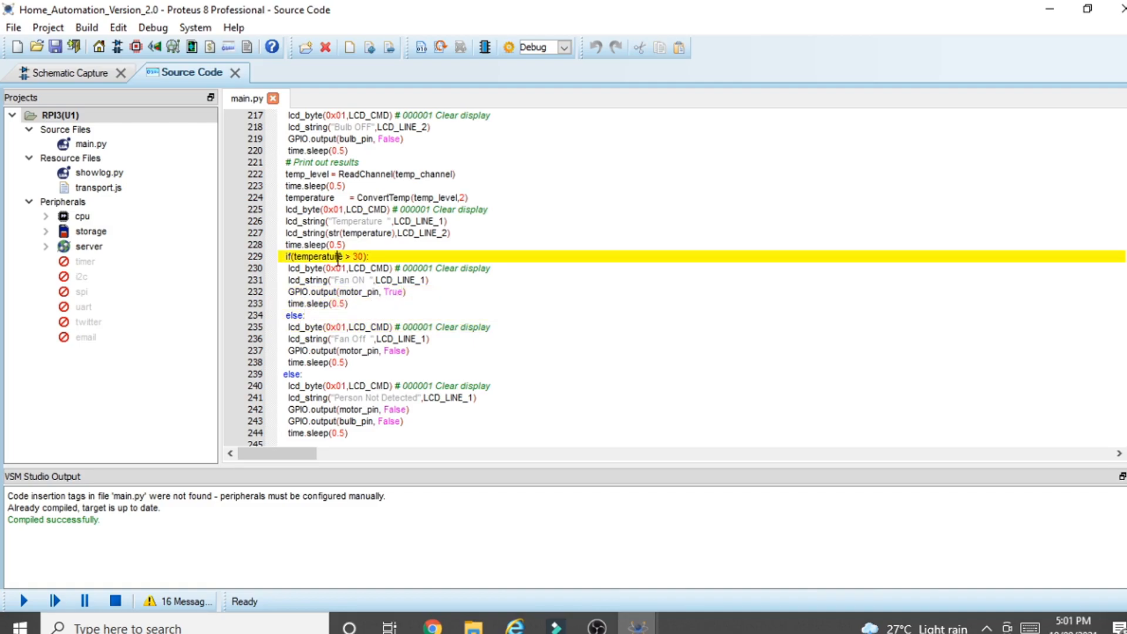
double_click(341, 257)
left_click(357, 256)
left_click(371, 257)
- Inspect the fan else branch's GPIO.output(motor_pin, False) line and its "Fan Off" LCD message
left_click(294, 351)
double_click(298, 351)
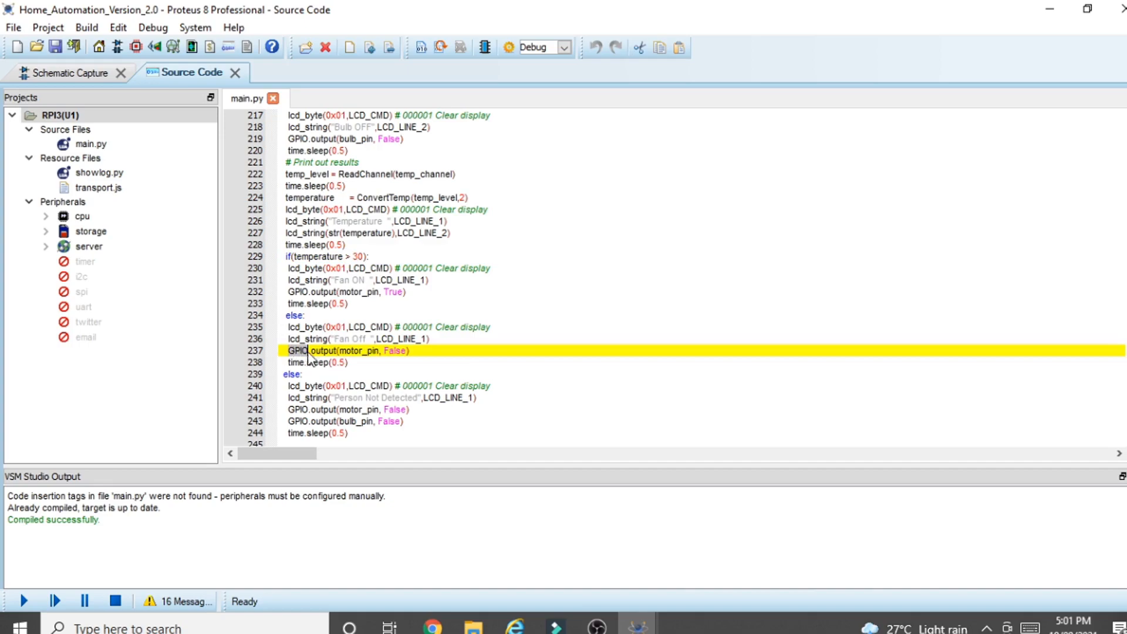
double_click(322, 352)
left_click(373, 352)
double_click(373, 351)
double_click(394, 350)
left_click_drag(414, 350, 291, 351)
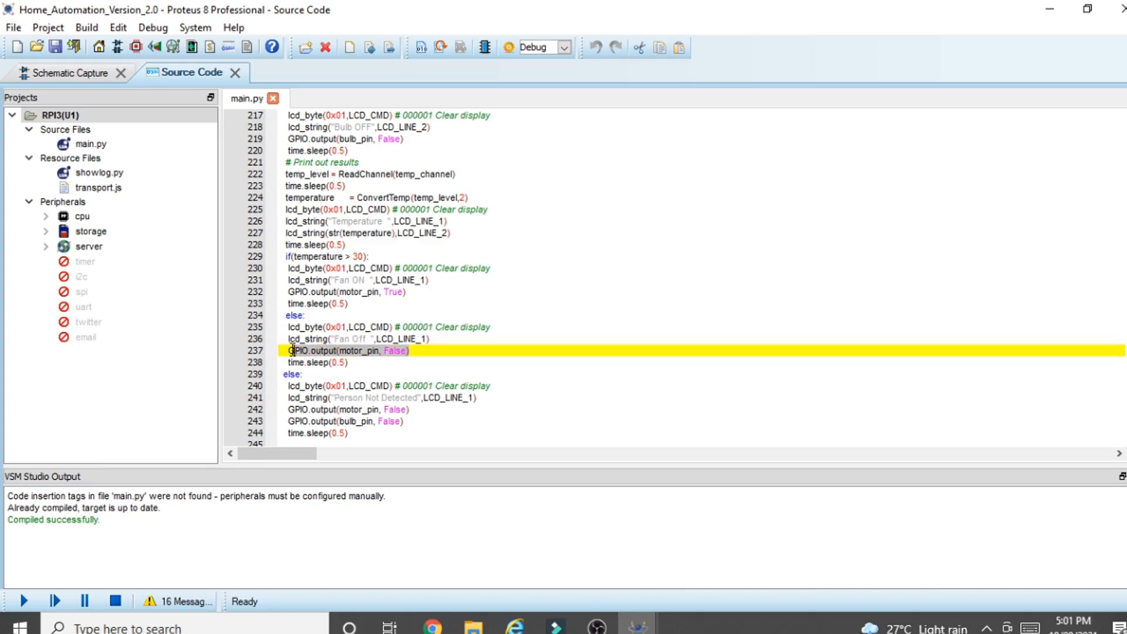
left_click(362, 343)
- Trace the outer else at the end of the loop back to its matching if(pir_data == True) condition
left_click_drag(448, 339, 166, 342)
left_click(325, 343)
scroll(304, 345, "down", 1)
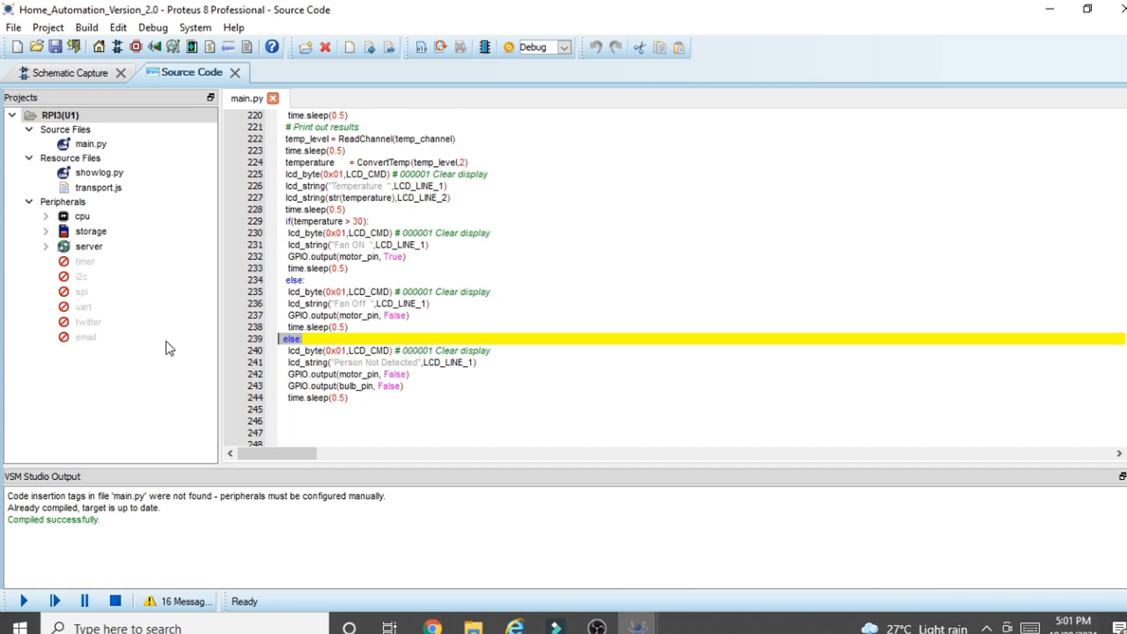
scroll(370, 372, "up", 3)
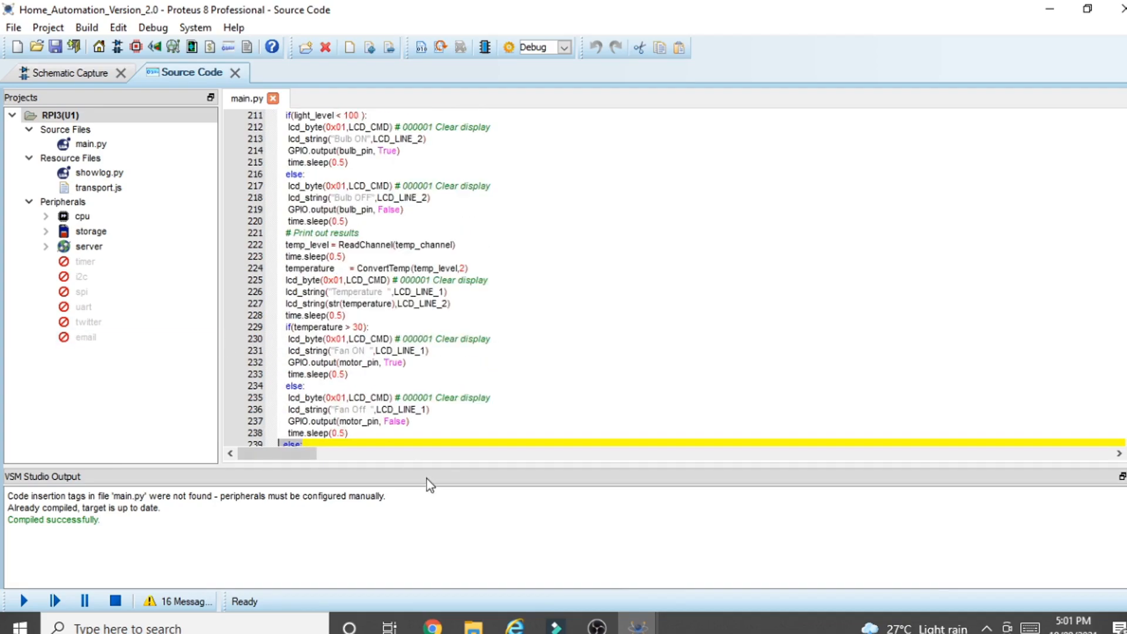
scroll(426, 319, "up", 15)
scroll(422, 343, "down", 6)
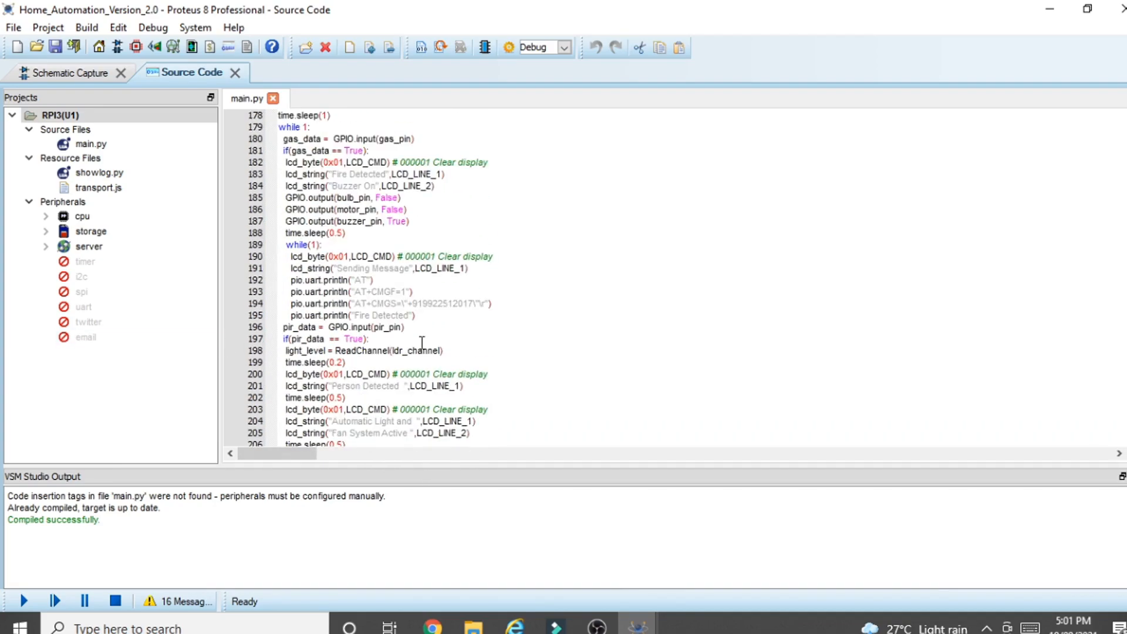
left_click_drag(365, 344, 196, 342)
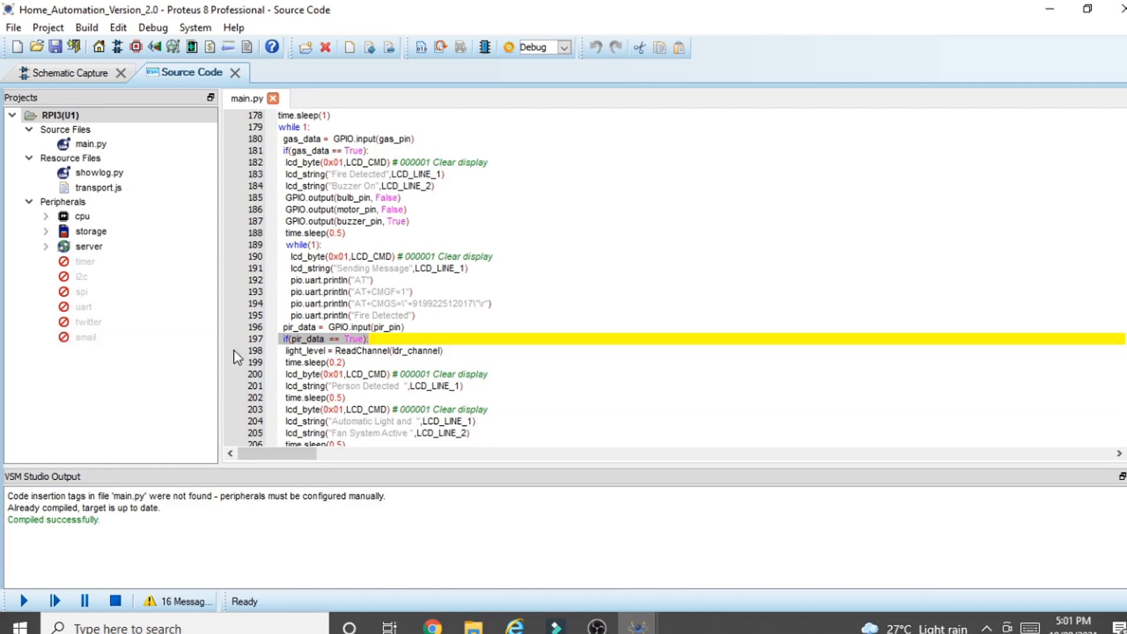
left_click(390, 331)
- Inspect the outer else branch's "Person Not Detected" message and the lines setting motor_pin and bulb_pin to False
scroll(475, 332, "down", 14)
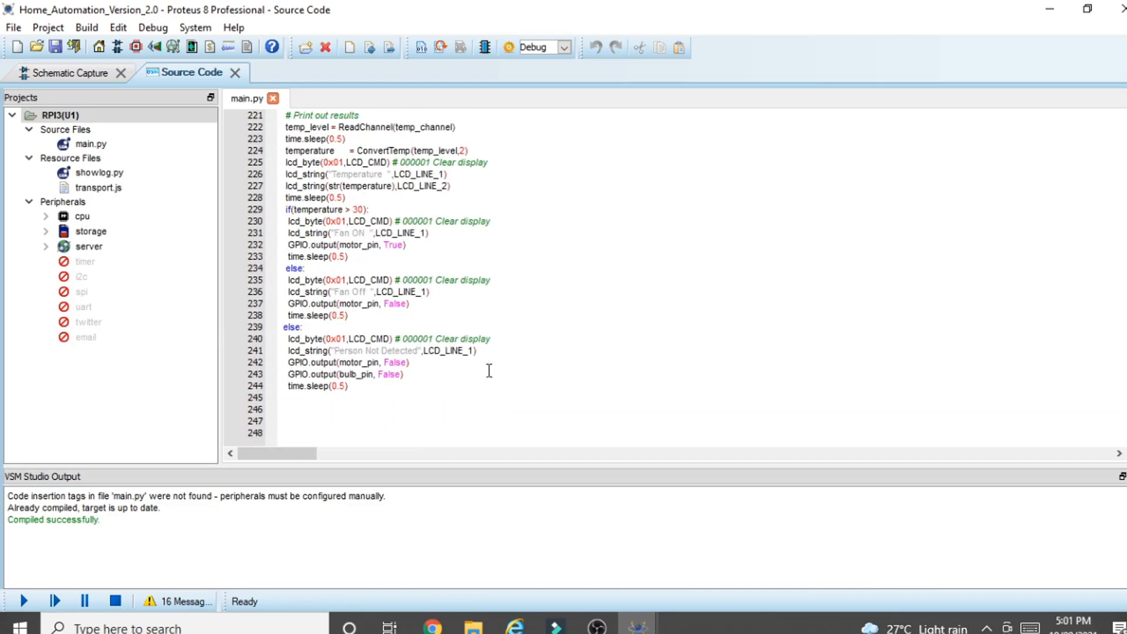
left_click(385, 362)
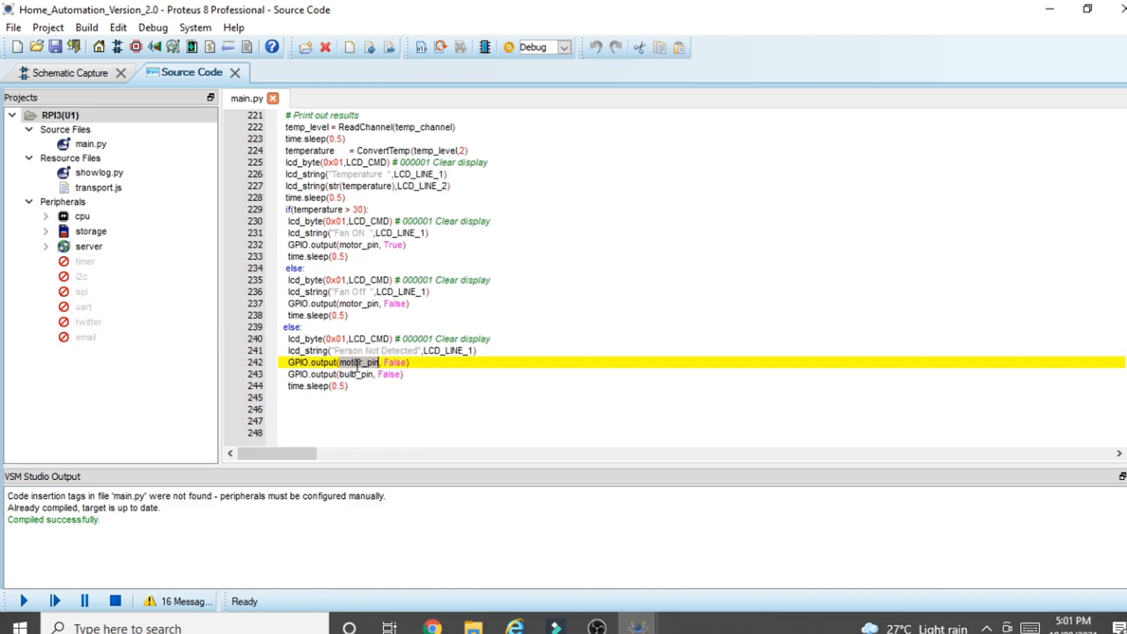
double_click(351, 374)
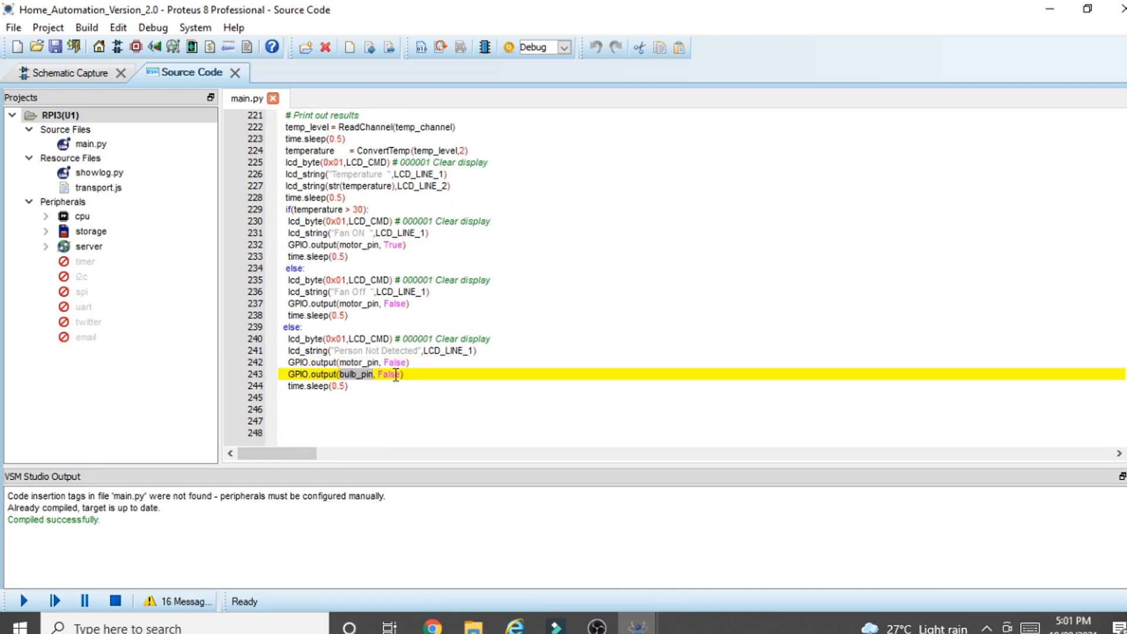
left_click_drag(428, 375, 262, 378)
left_click(311, 376)
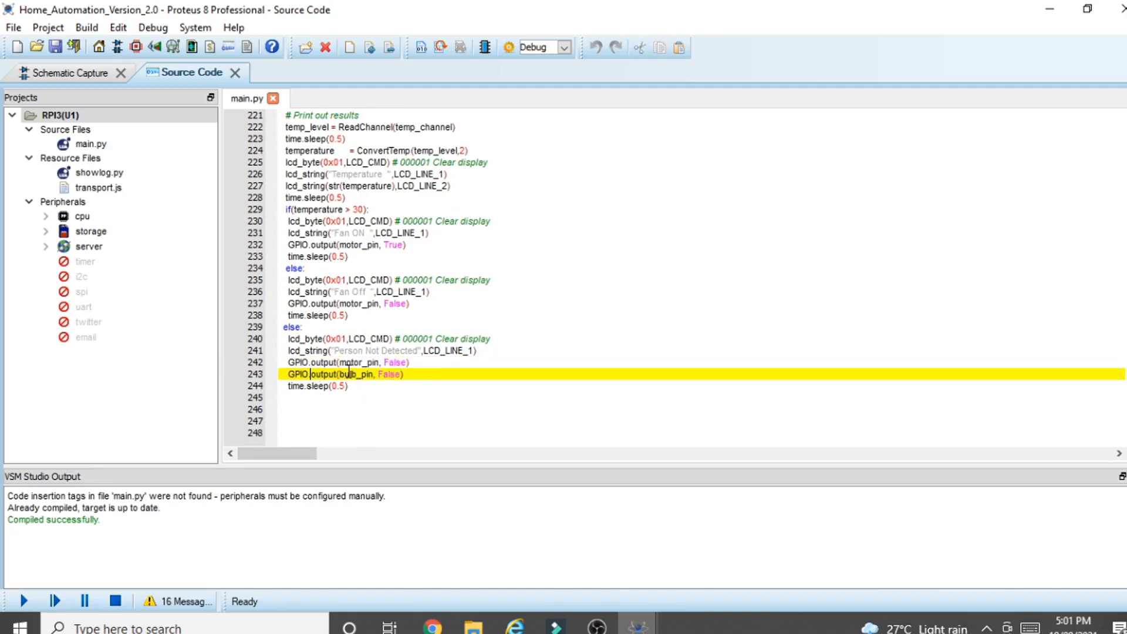
double_click(397, 362)
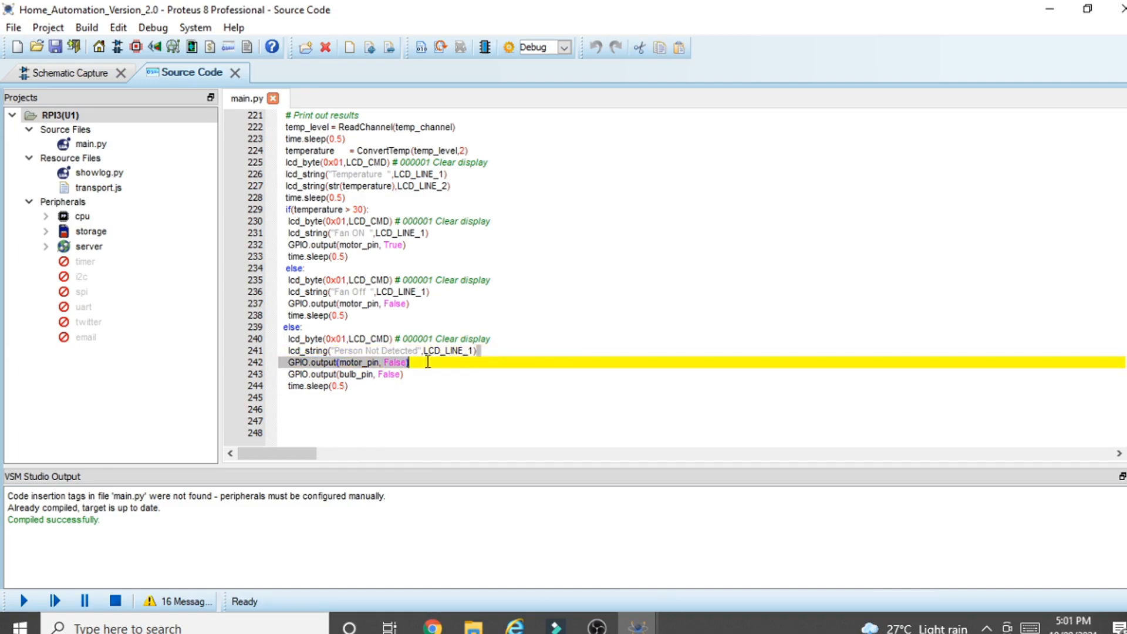
double_click(356, 360)
left_click_drag(487, 352, 216, 358)
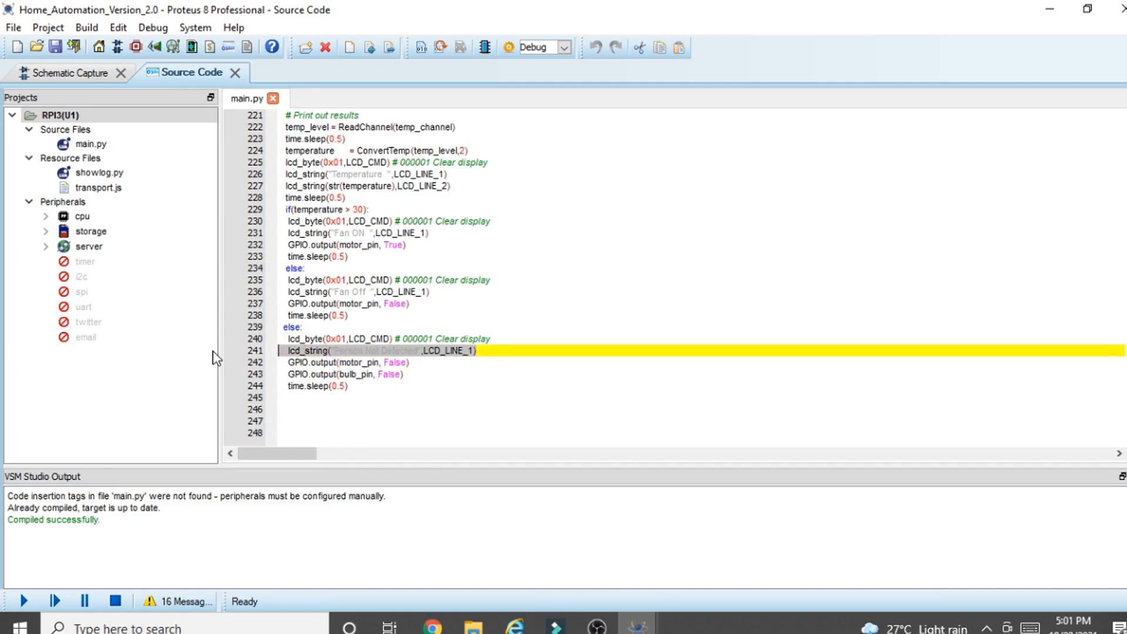
- Select the main.py code from its last lines upward to look back over the script
left_click_drag(374, 380, 111, 10)
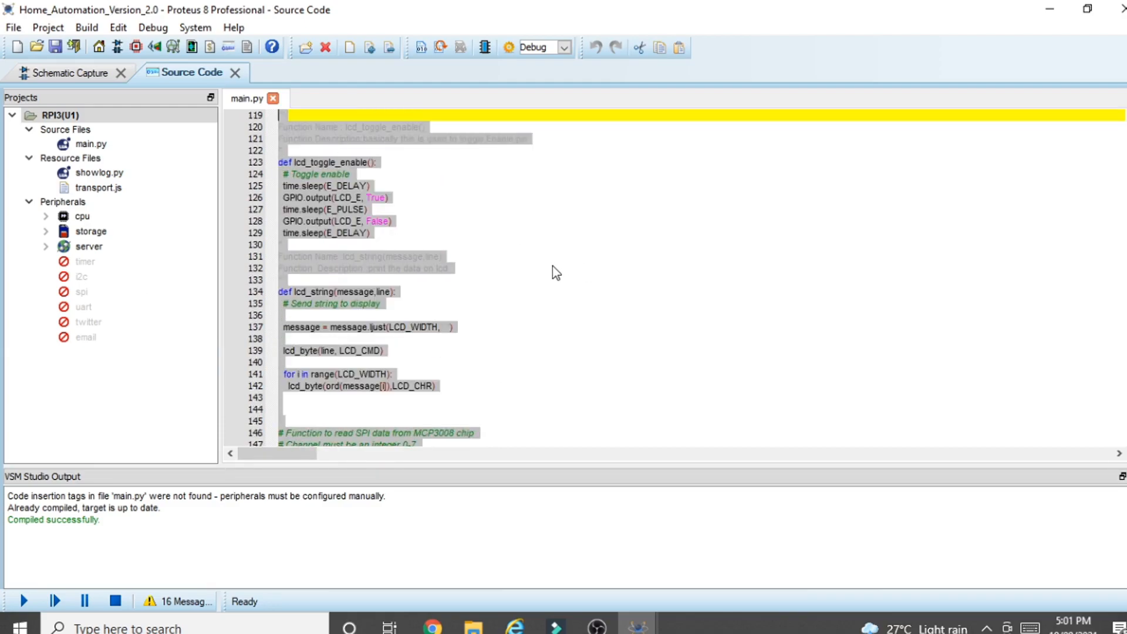
scroll(552, 267, "up", 12)
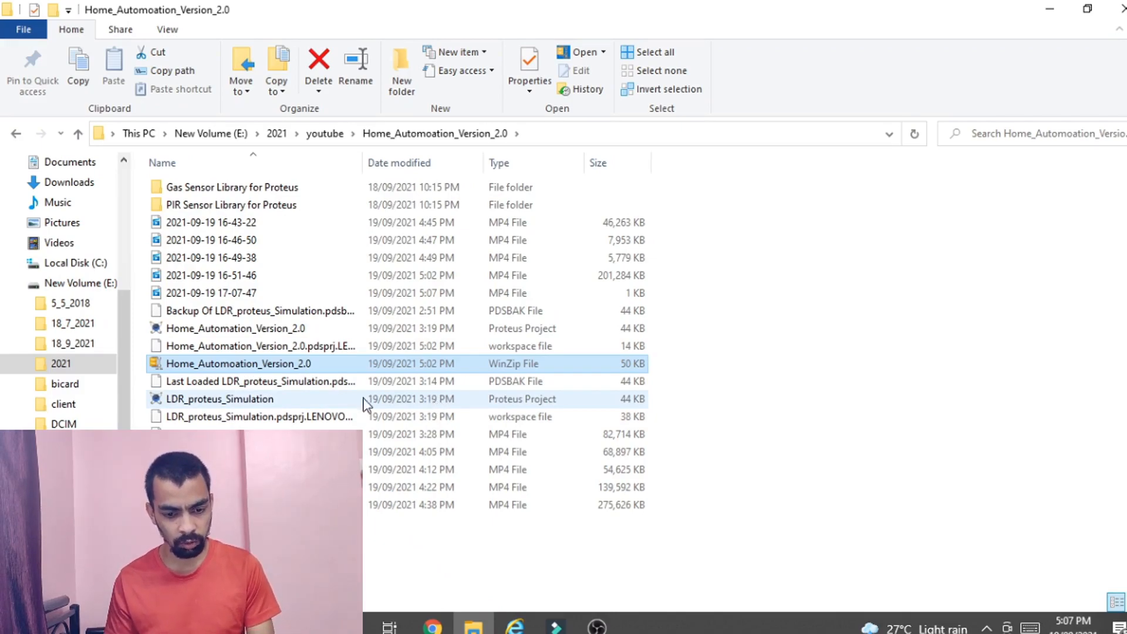
- Switch to File Explorer and check the 7-Zip extraction options for the Home_Automoation_Version_2.0 archive
left_click(269, 364)
left_click(389, 349)
left_click(406, 368)
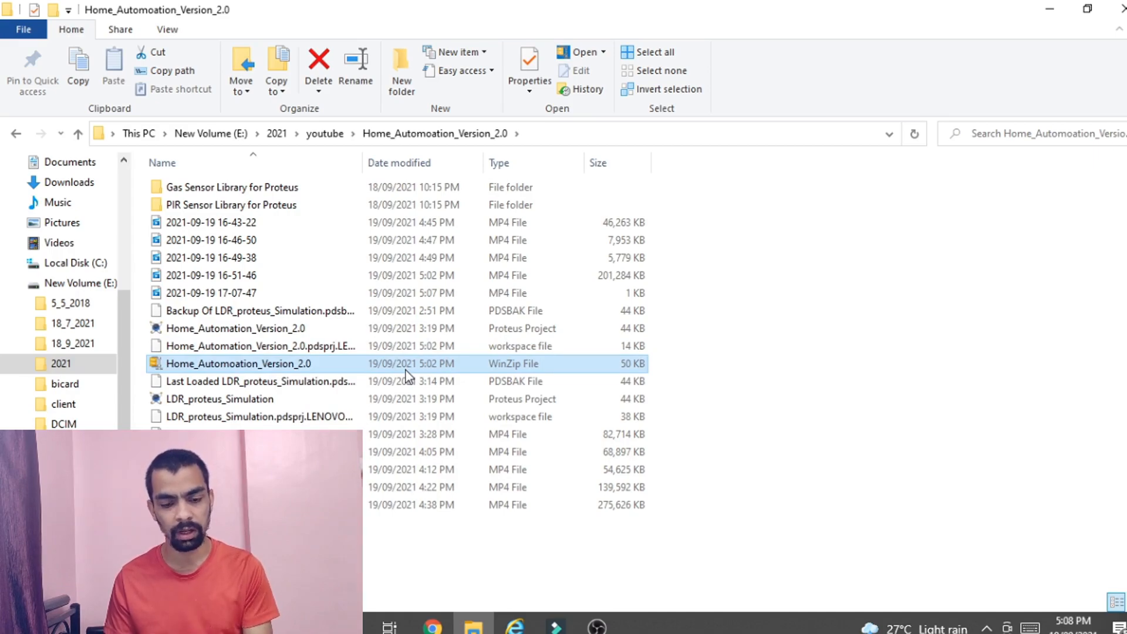
right_click(403, 371)
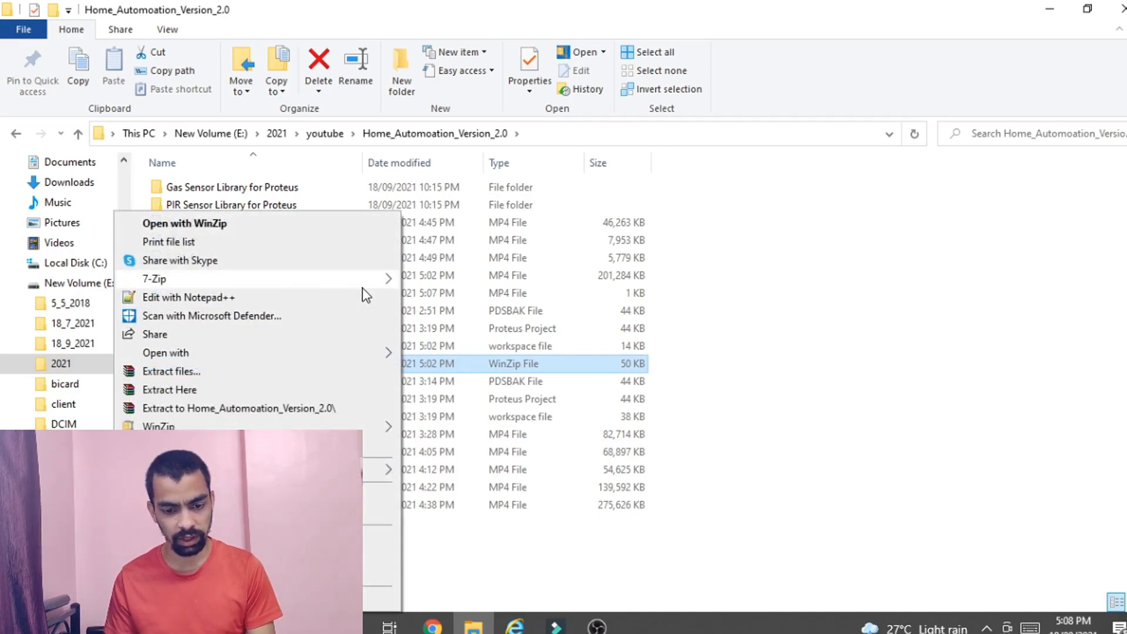
mouse_move(362, 286)
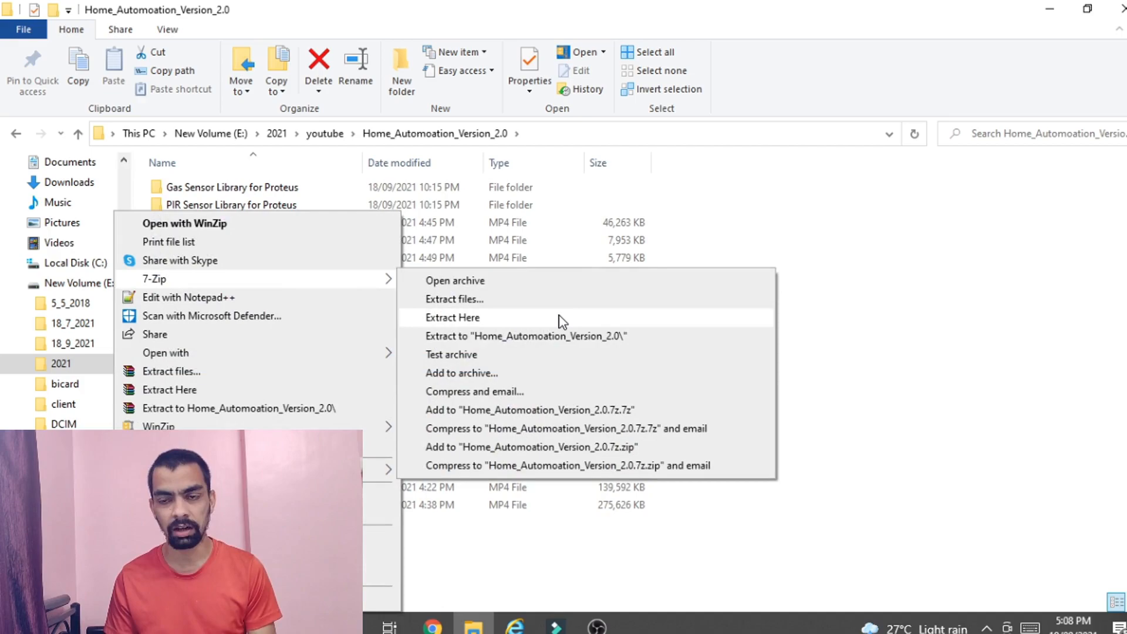
left_click(886, 311)
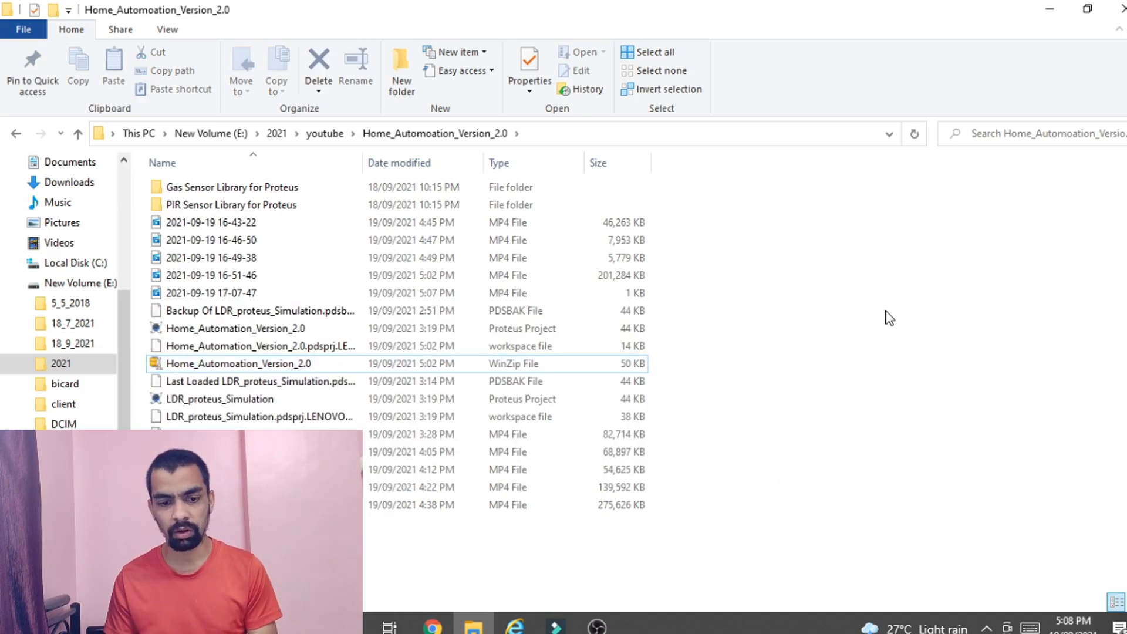
- Locate the Gas Sensor Library for Proteus folder and the Home_Automation_Version_2.0 Proteus project among the project files
left_click(203, 188)
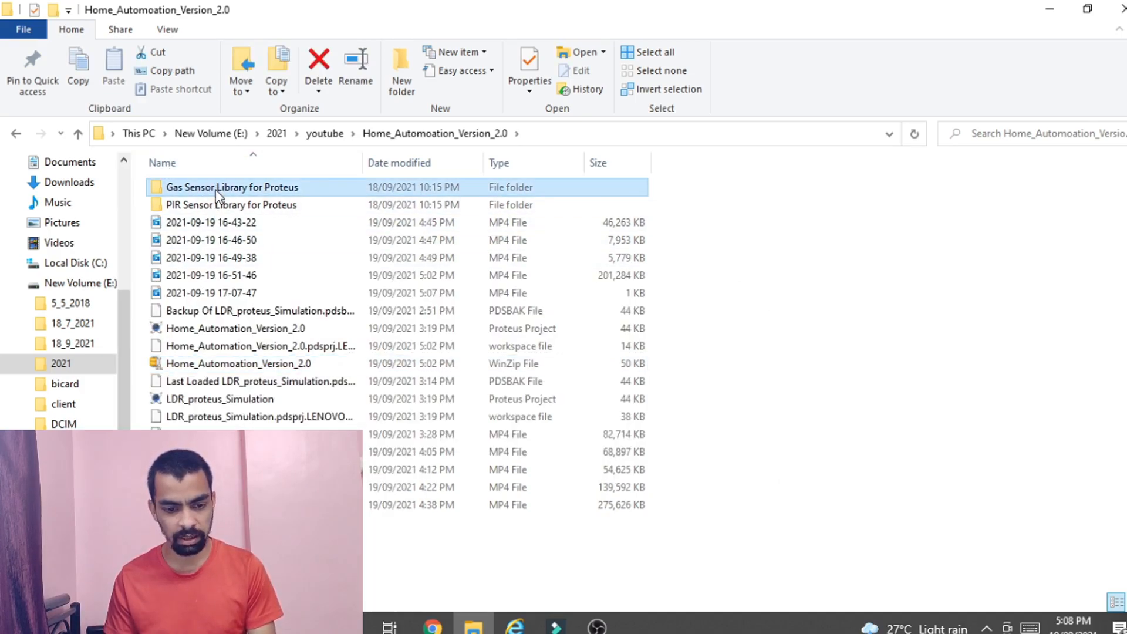
left_click(189, 329)
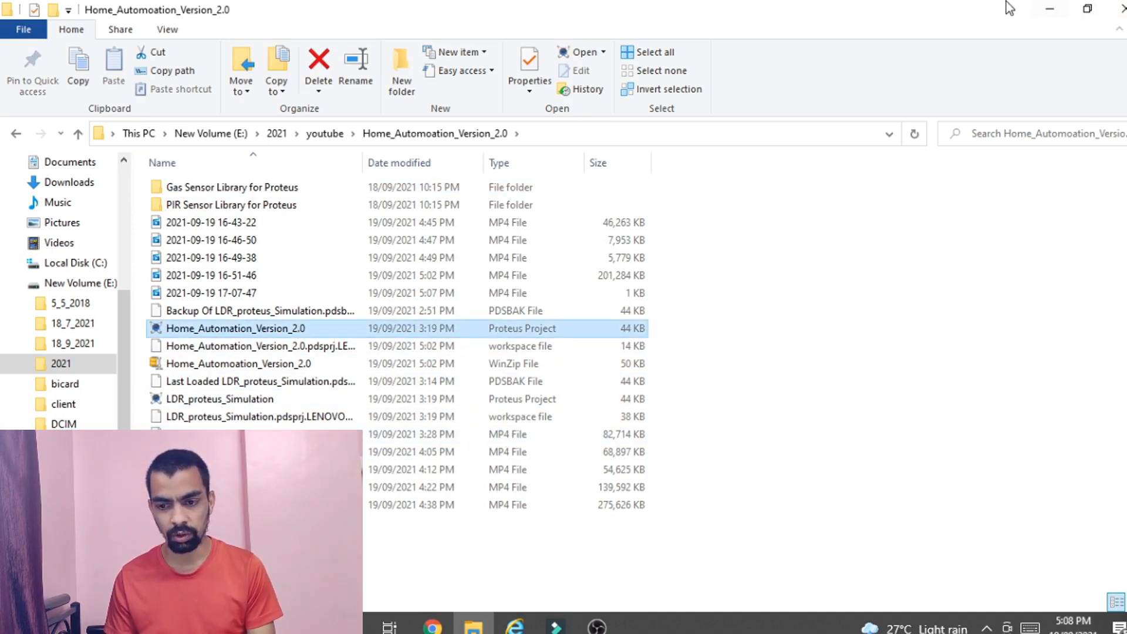
- Minimize File Explorer and launch Proteus 8 Professional from the desktop with administrator rights
left_click(1048, 8)
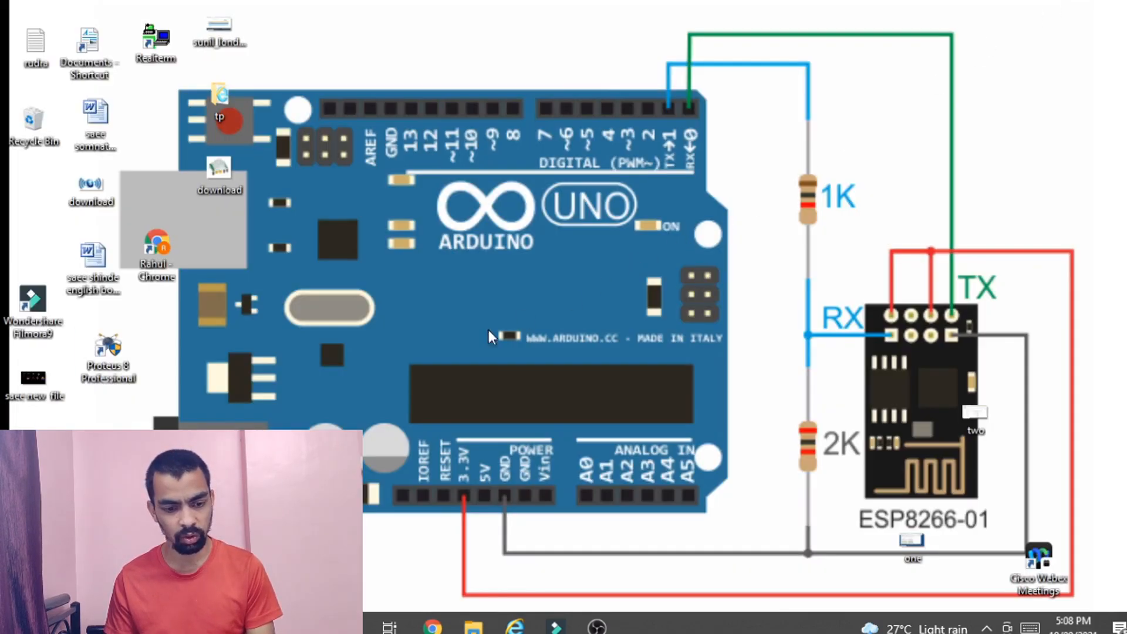
right_click(124, 361)
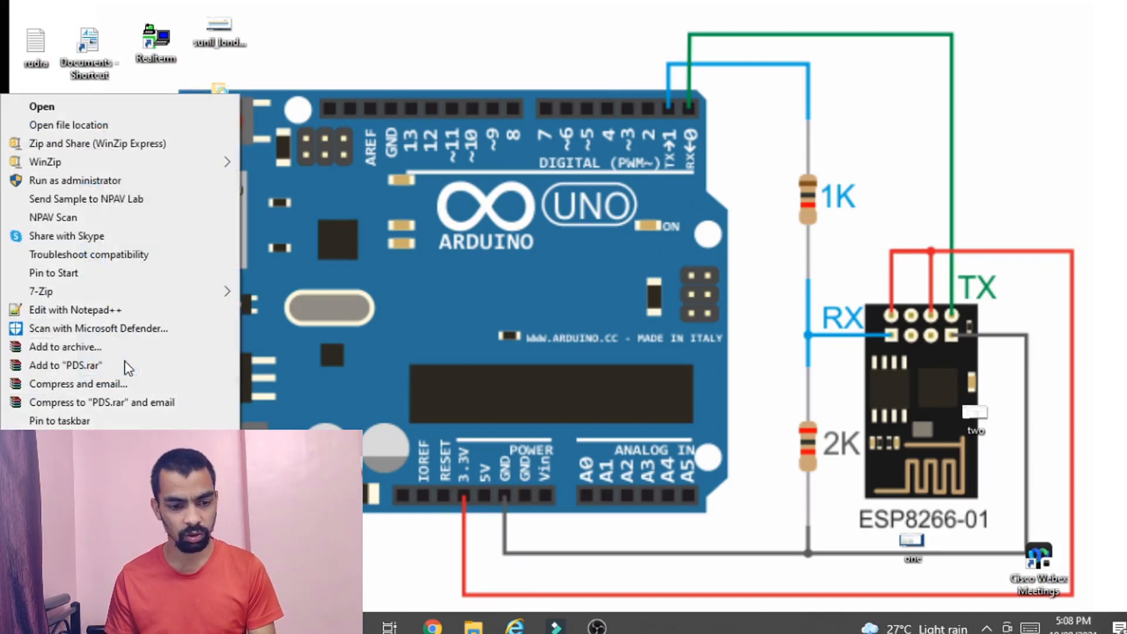
left_click(124, 180)
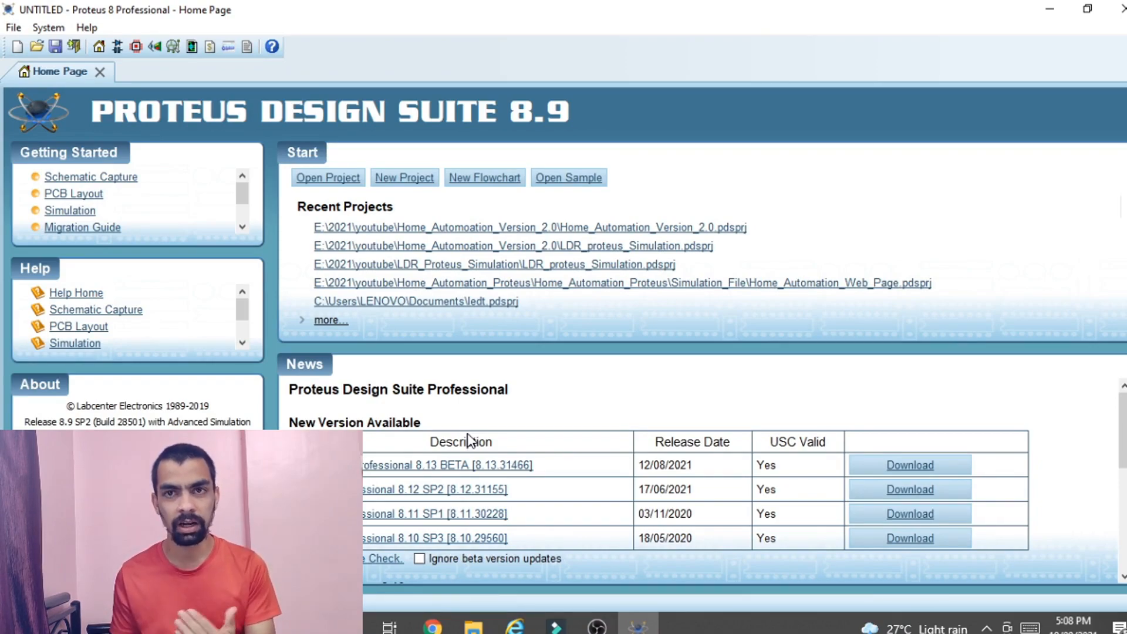
- Start opening a project and browse to the 2021\youtube\Home_Automoation_Version_2.0 folder on New Volume (E:)
left_click(318, 187)
left_click(50, 235)
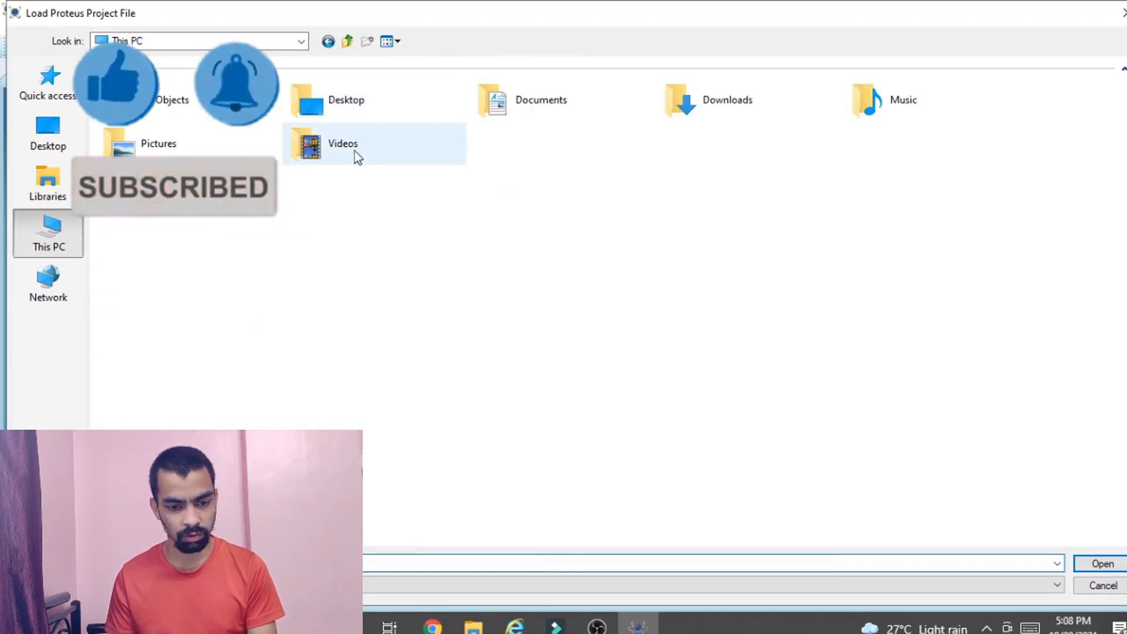
double_click(637, 219)
double_click(122, 132)
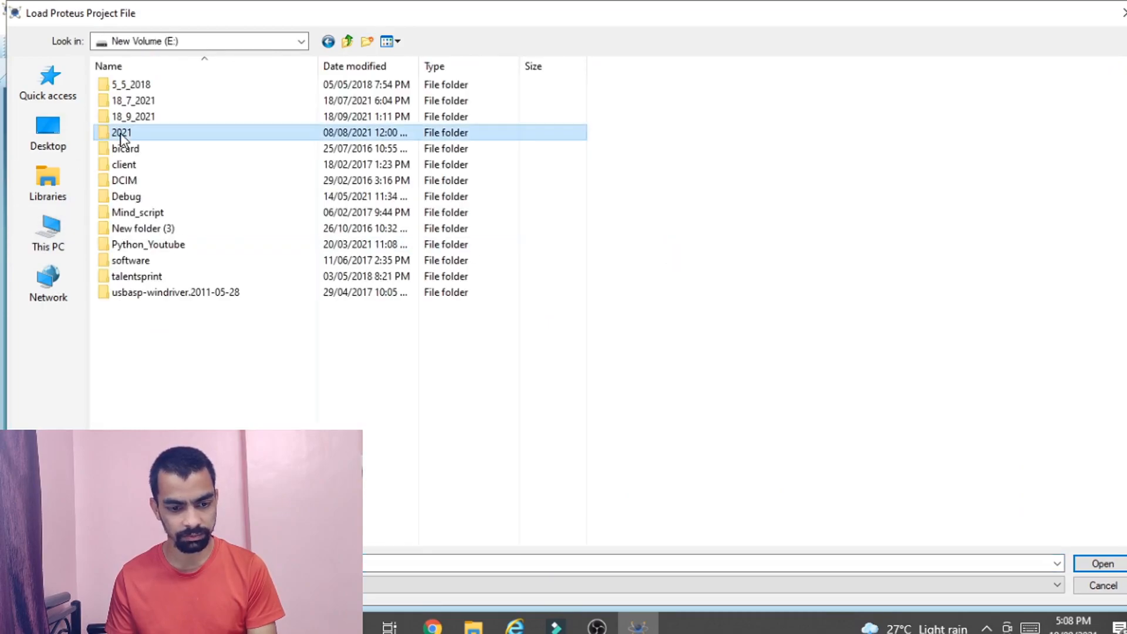
left_click(150, 101)
double_click(150, 100)
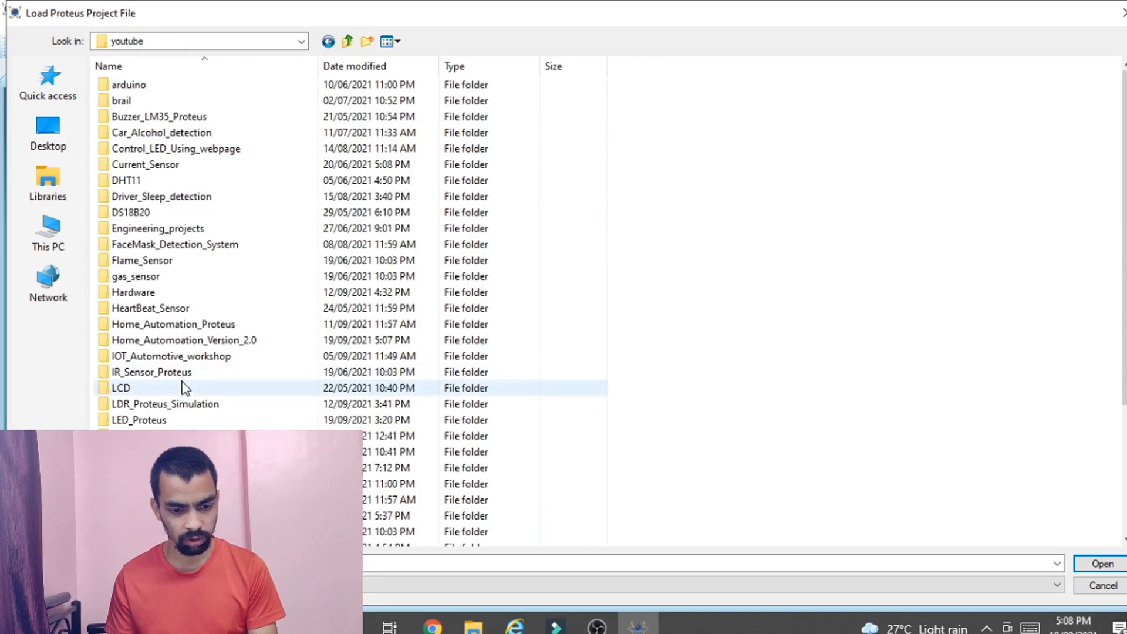
double_click(192, 345)
- Open the Home_Automation_Version_2.0 project, view its main.py source code and return to the schematic
left_click(151, 117)
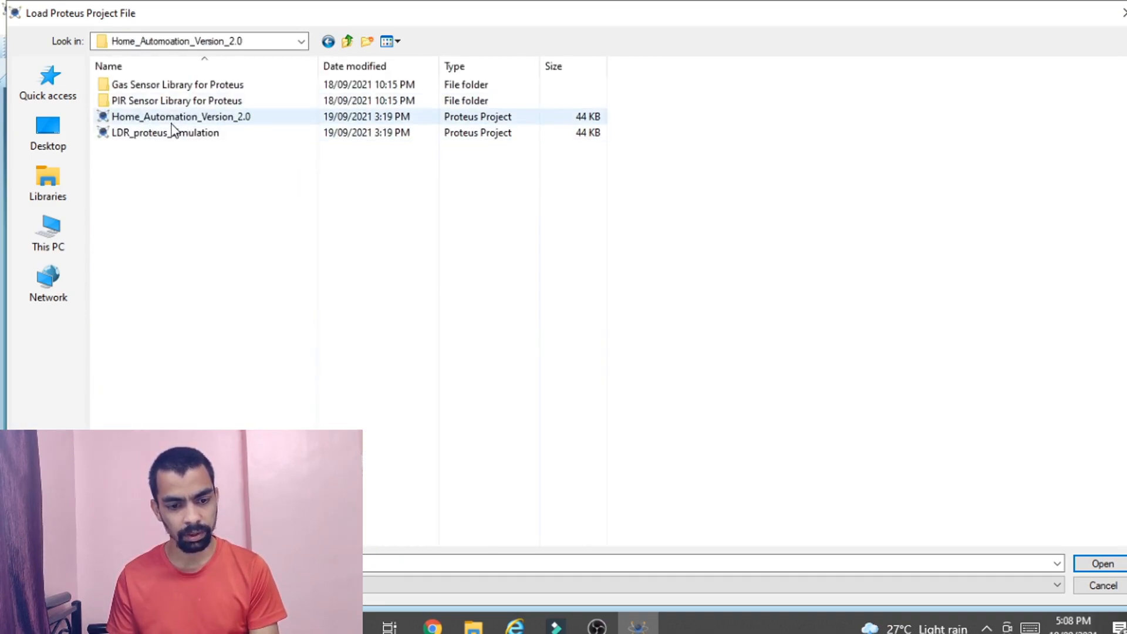
left_click(209, 124)
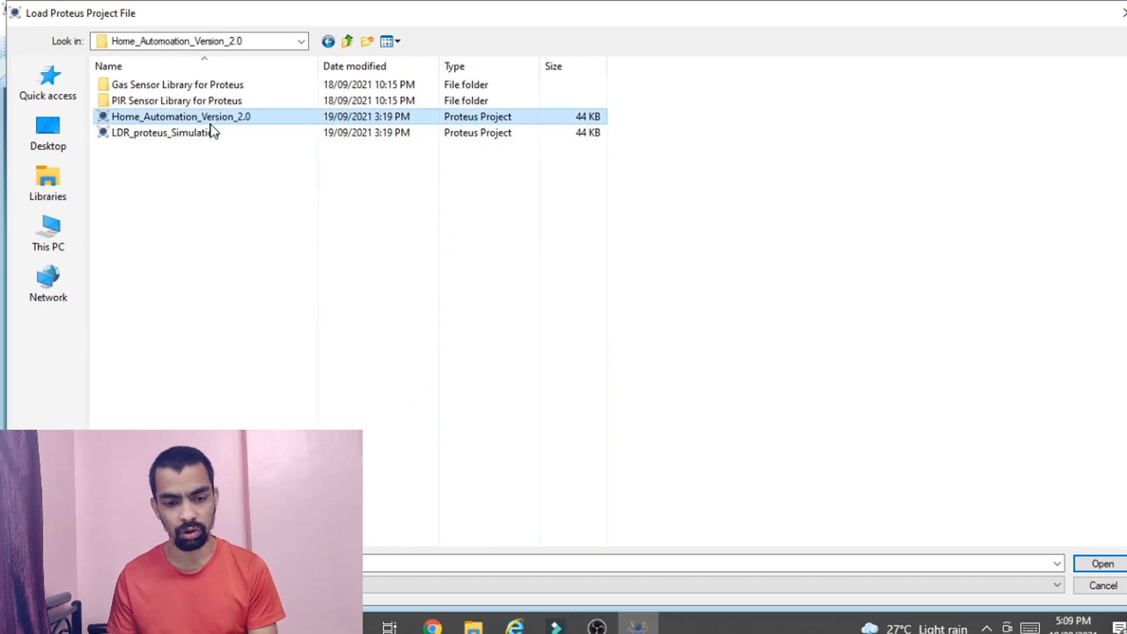
left_click(1098, 564)
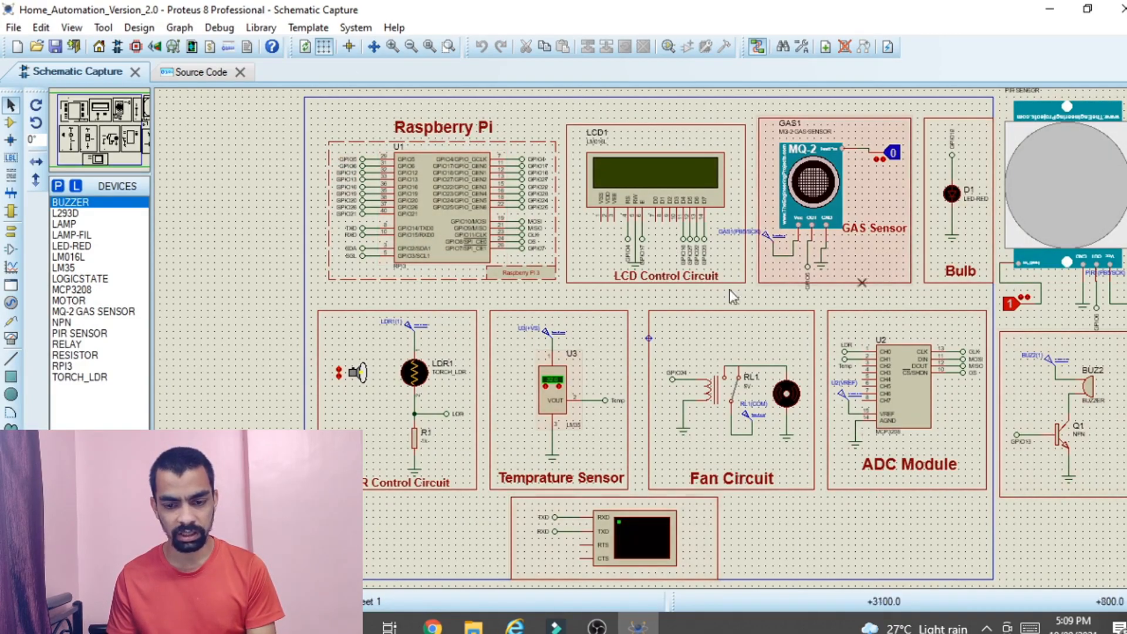
left_click(202, 73)
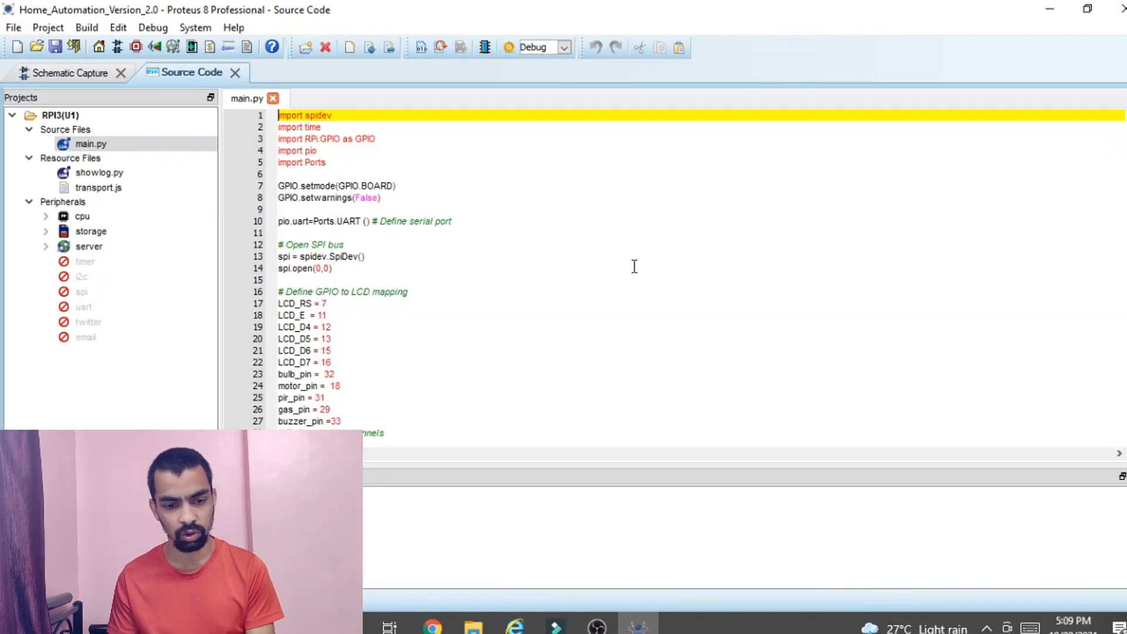
left_click(61, 75)
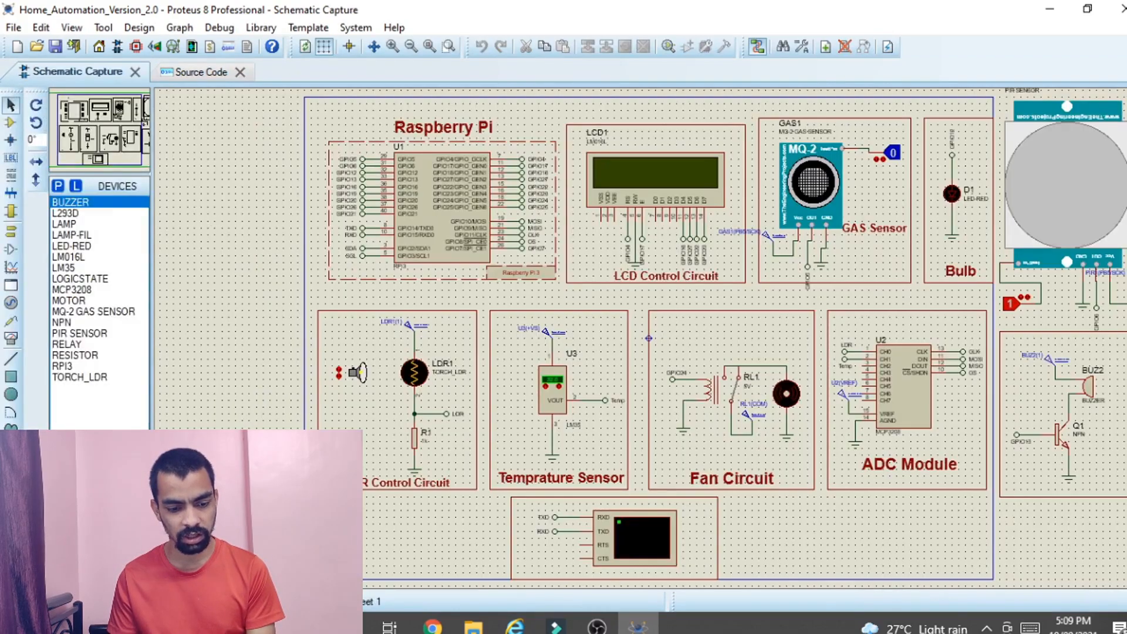